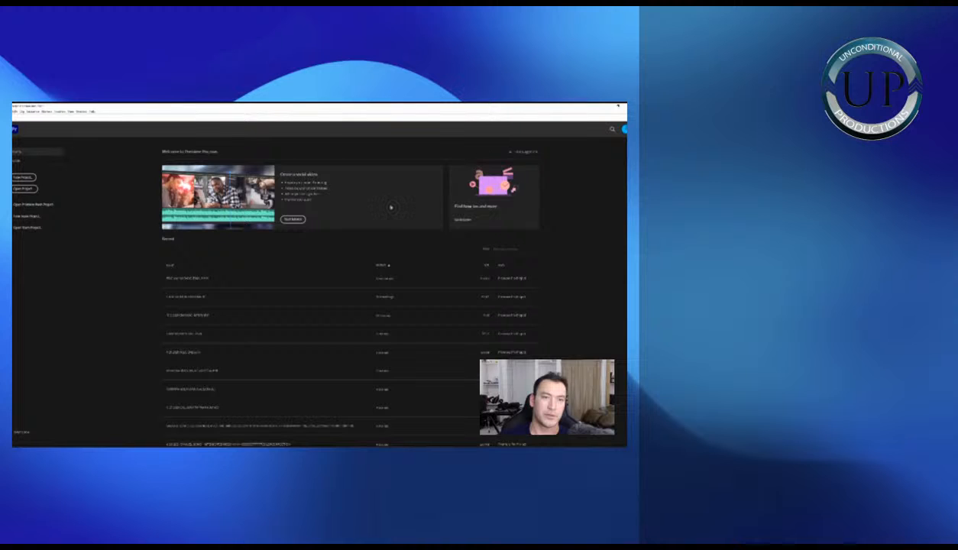
# Open the most recently edited project and skip relinking its missing media
pyautogui.click(196, 287)
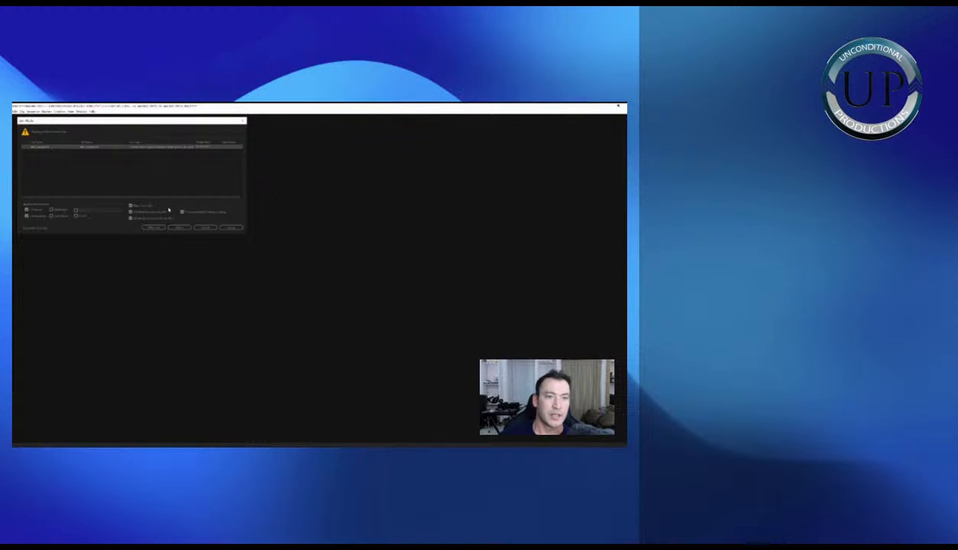
pyautogui.click(204, 227)
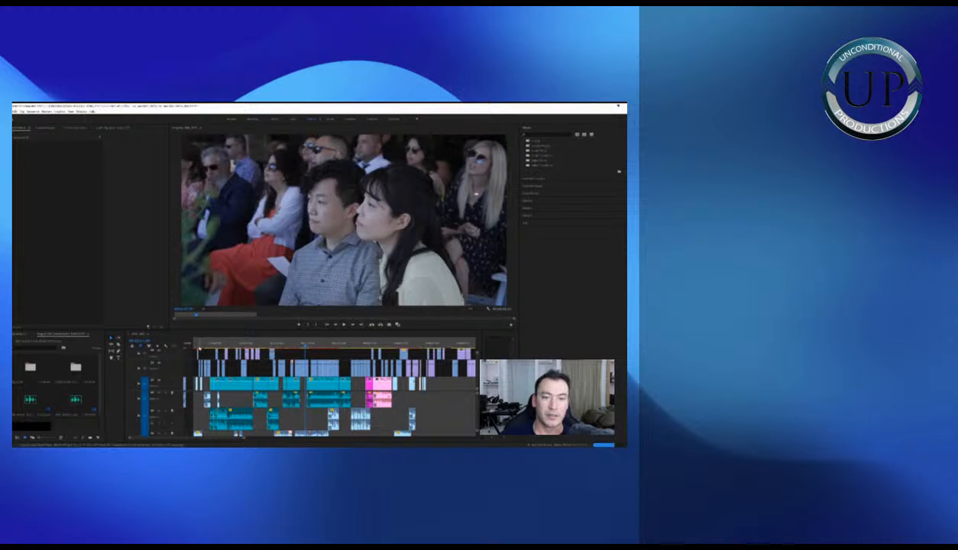
# Make the timeline area taller so more tracks are shown, and place the playhead at the start of the edit
pyautogui.click(198, 345)
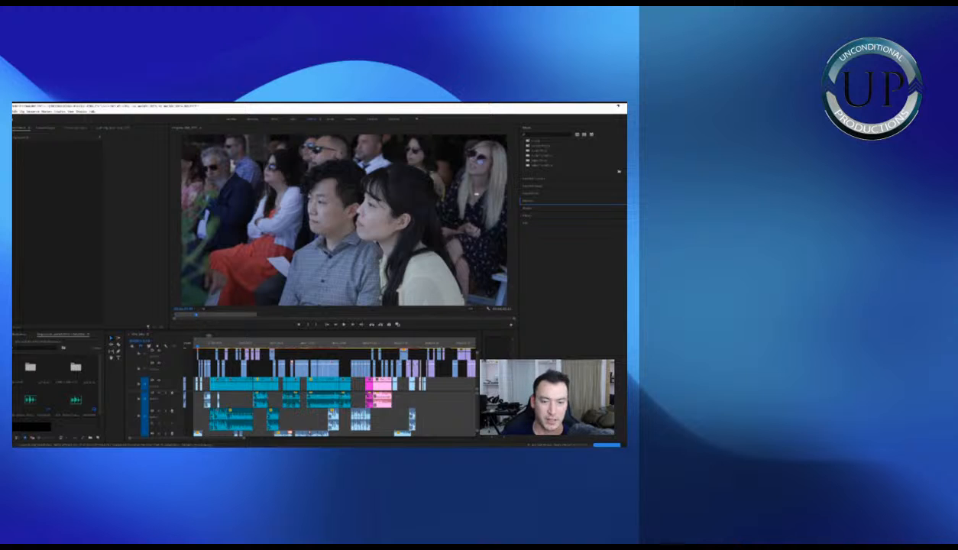
pyautogui.moveTo(200, 331); pyautogui.dragTo(200, 301)
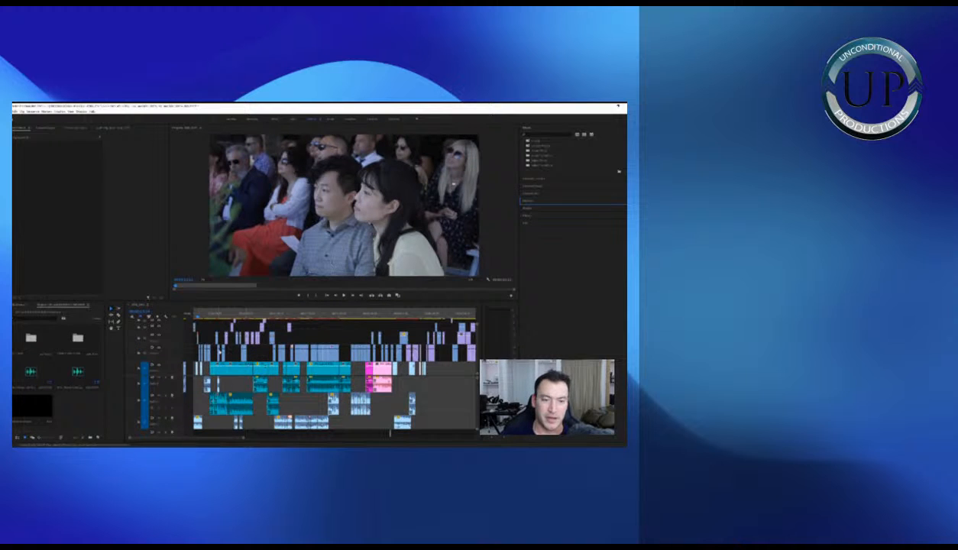
pyautogui.click(195, 316)
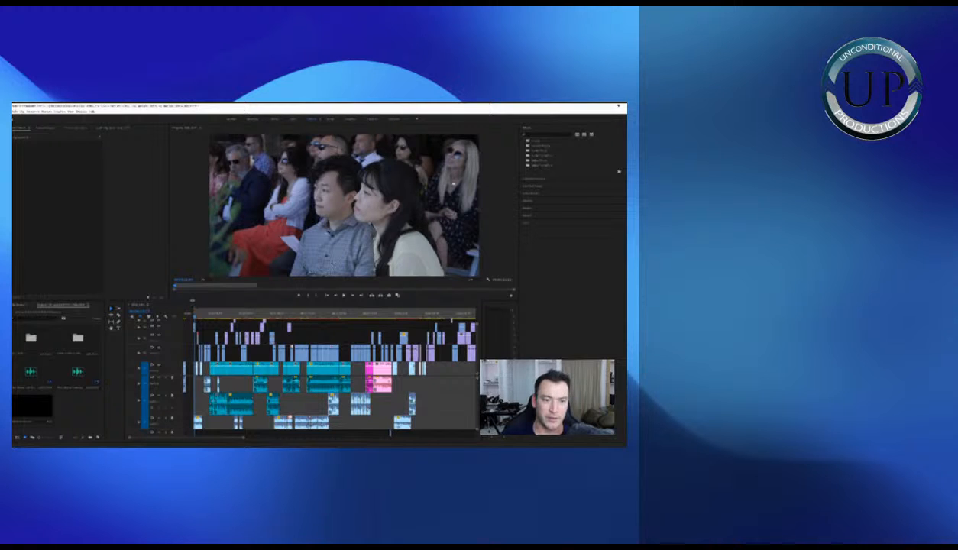
pyautogui.moveTo(192, 300); pyautogui.dragTo(193, 297)
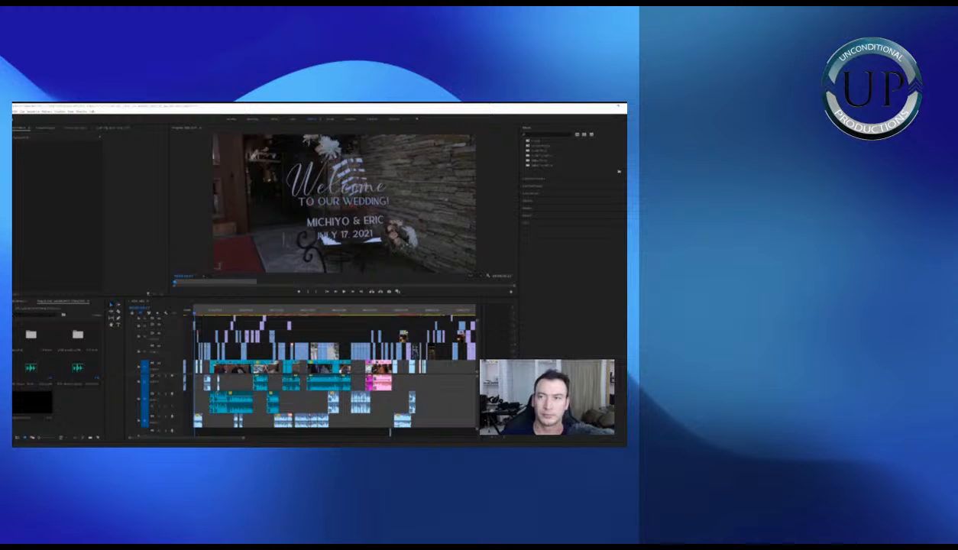
pyautogui.click(477, 190)
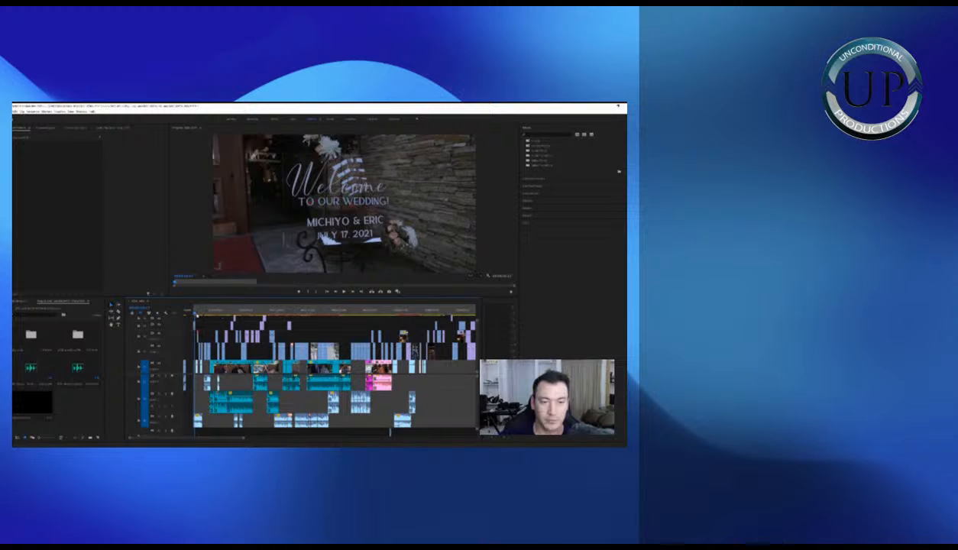
# Give the video tracks more height in the timeline relative to the audio tracks and fit the whole edit in view
pyautogui.click(196, 313)
pyautogui.press('=')
pyautogui.press('=')
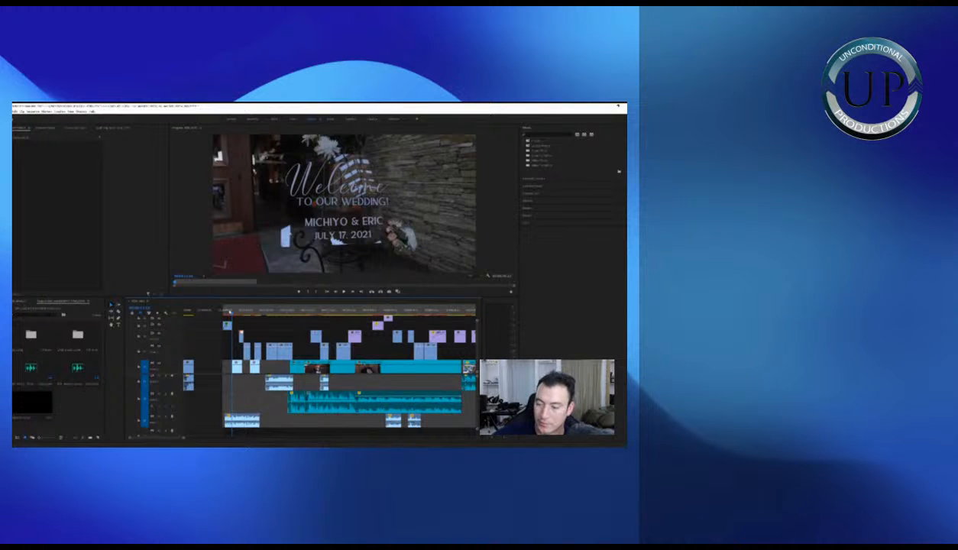
pyautogui.click(226, 311)
pyautogui.press('=')
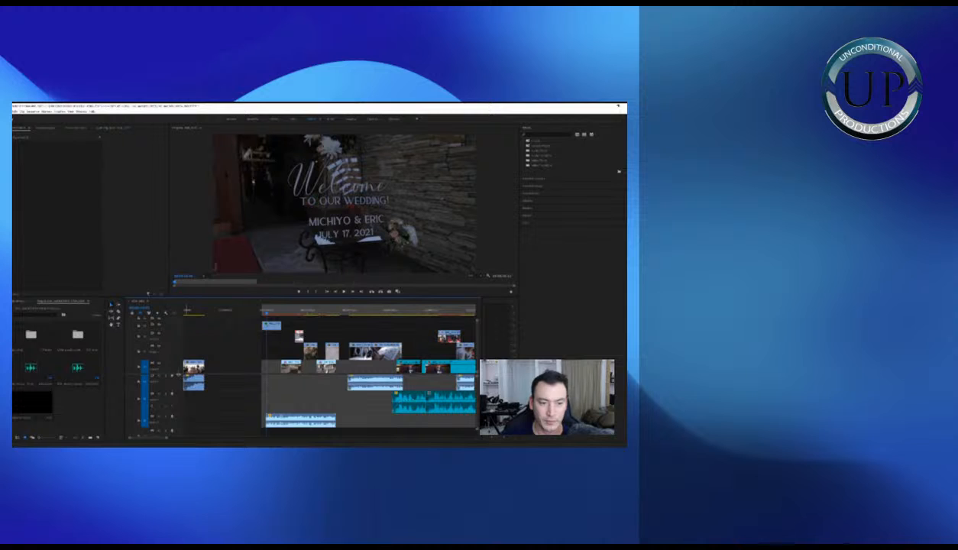
pyautogui.moveTo(175, 375); pyautogui.dragTo(176, 395)
pyautogui.press('-')
pyautogui.press('-')
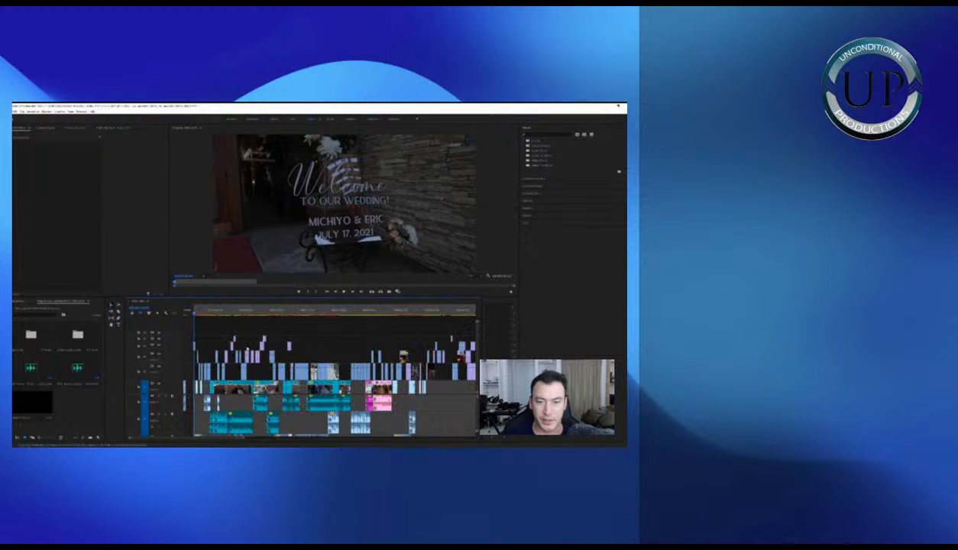
pyautogui.press('-')
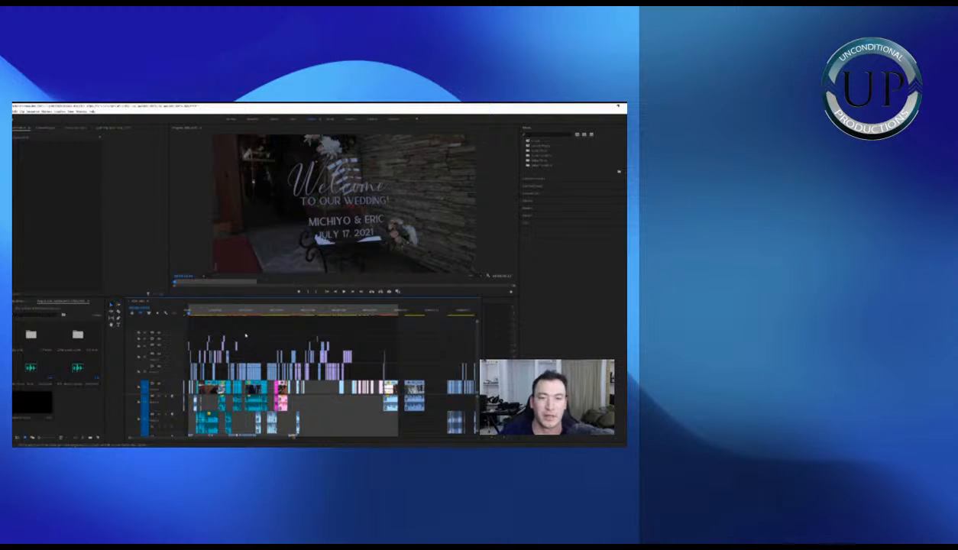
# Create a new Black Video item in the project with the default video settings
pyautogui.click(77, 407)
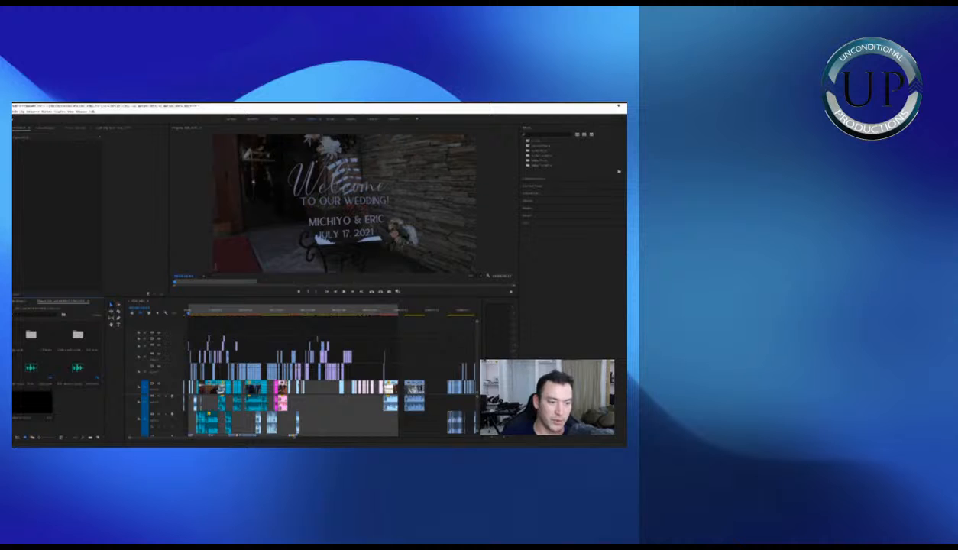
pyautogui.rightClick(129, 333)
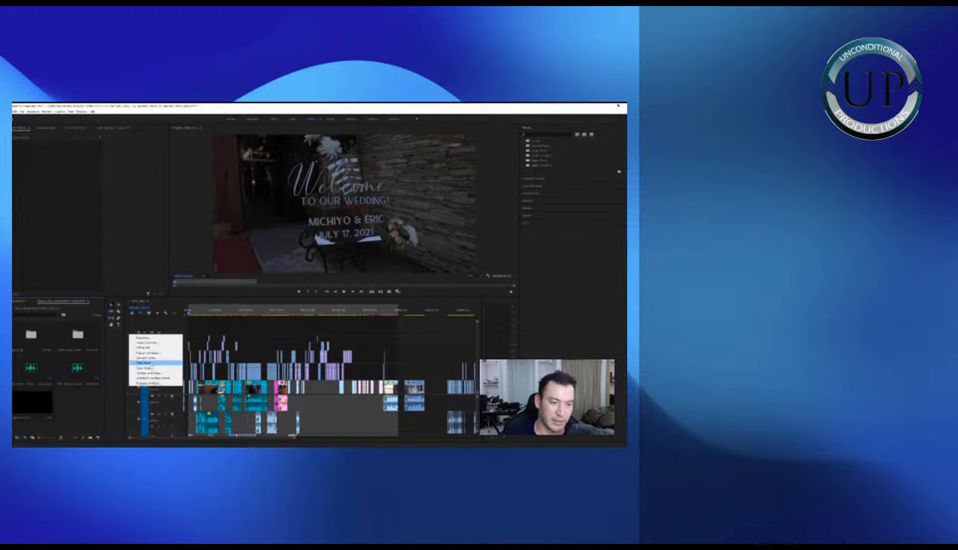
pyautogui.click(152, 368)
pyautogui.click(328, 295)
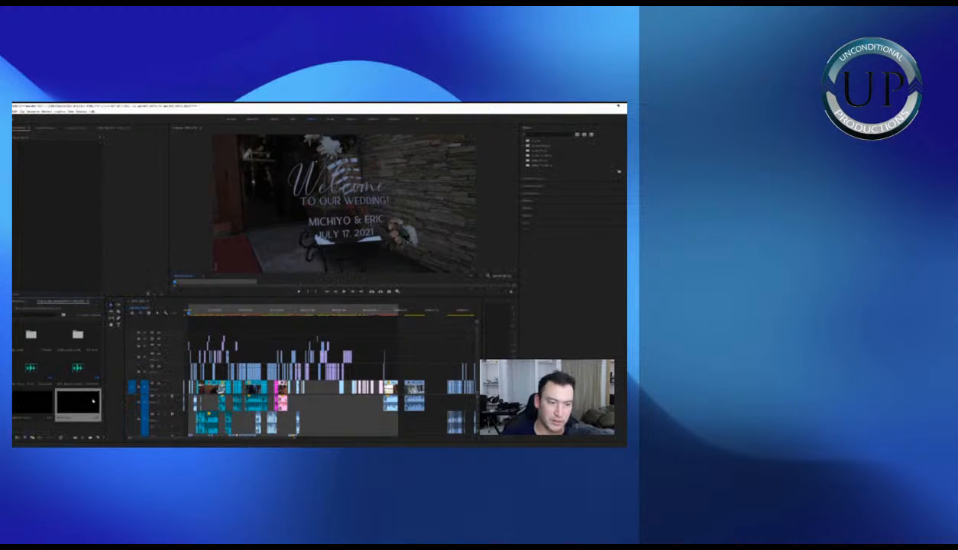
# Place the black video on the two tracks above all other clips and extend both copies across the edit
pyautogui.scroll(-1, 85, 403)
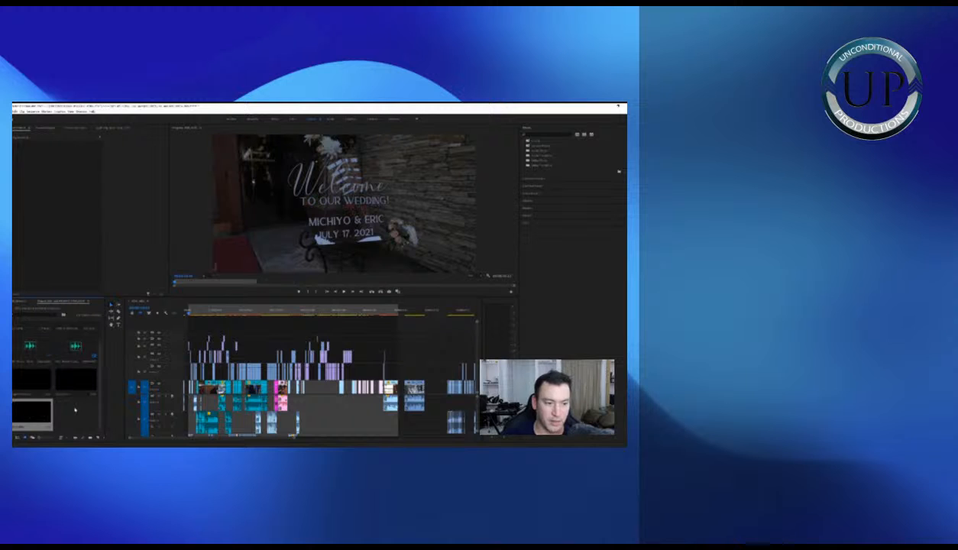
pyautogui.moveTo(109, 373); pyautogui.dragTo(184, 334)
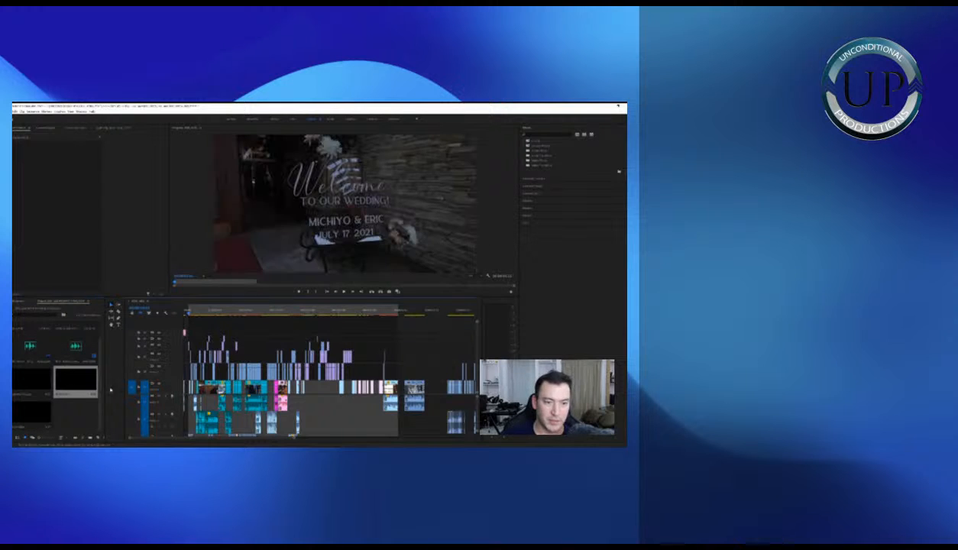
pyautogui.moveTo(32, 412); pyautogui.dragTo(425, 331)
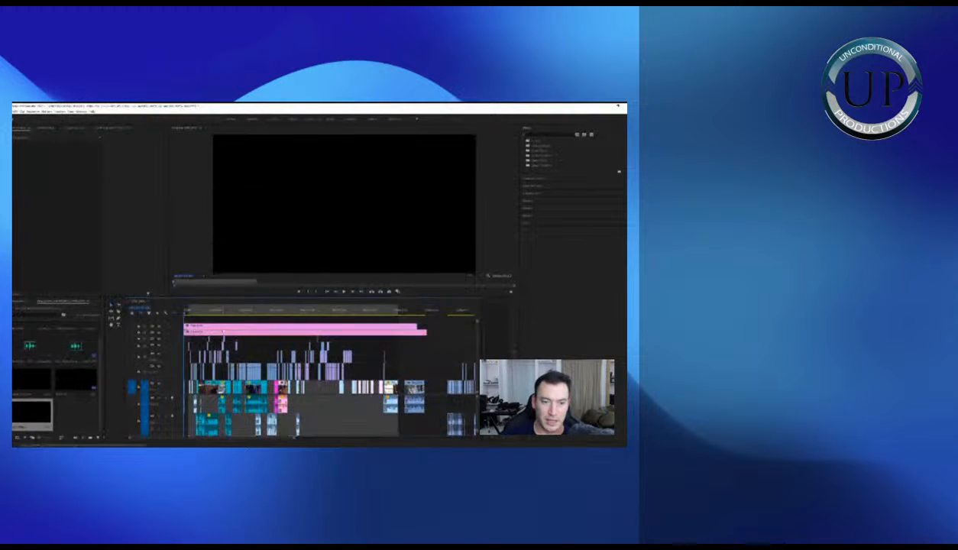
# Select a black video clip at a point inside the edit and offset its vertical position to begin one letterbox bar
pyautogui.click(214, 313)
pyautogui.press('=')
pyautogui.press('=')
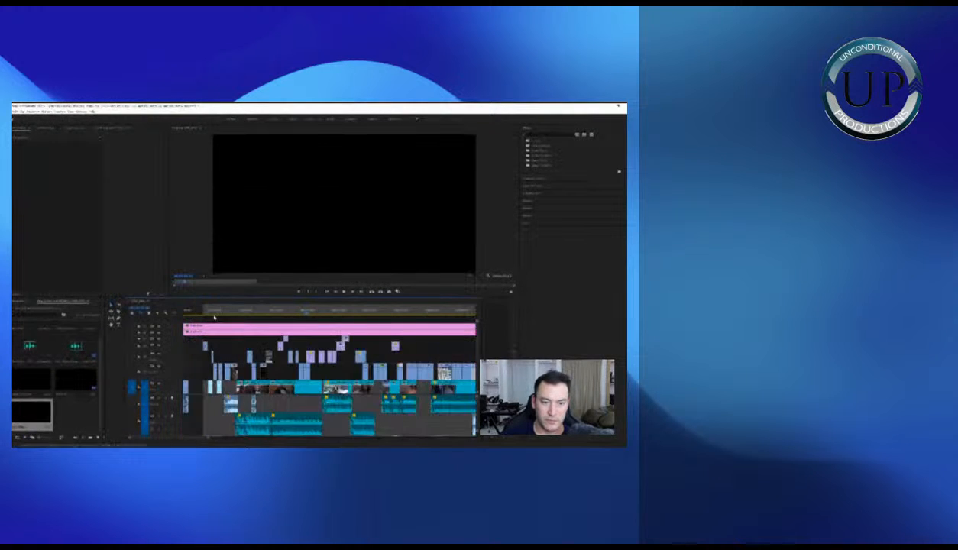
pyautogui.click(297, 328)
pyautogui.press('=')
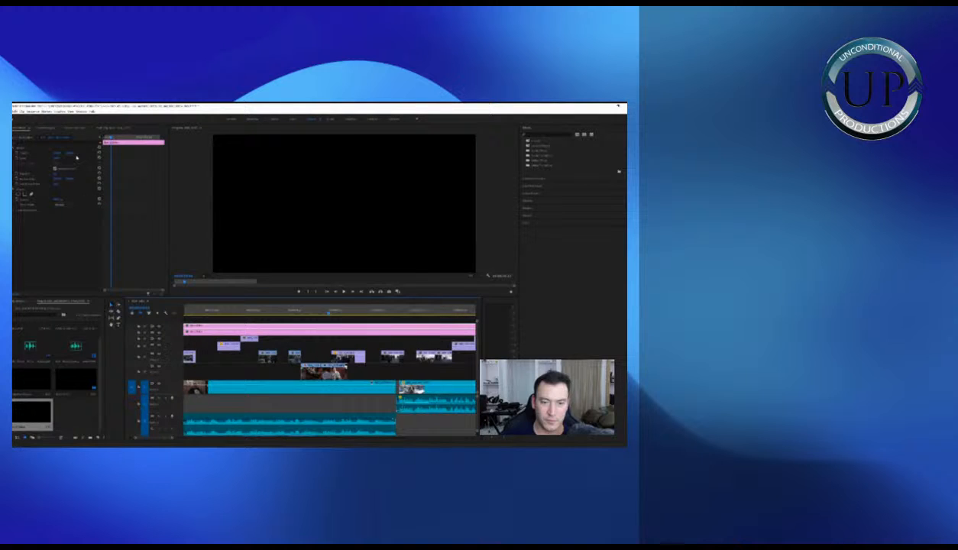
pyautogui.moveTo(56, 154); pyautogui.dragTo(114, 158)
# Adjust the vertical positions of both black video clips to leave thin letterbox bars at the frame's upper and lower edges
pyautogui.click(305, 333)
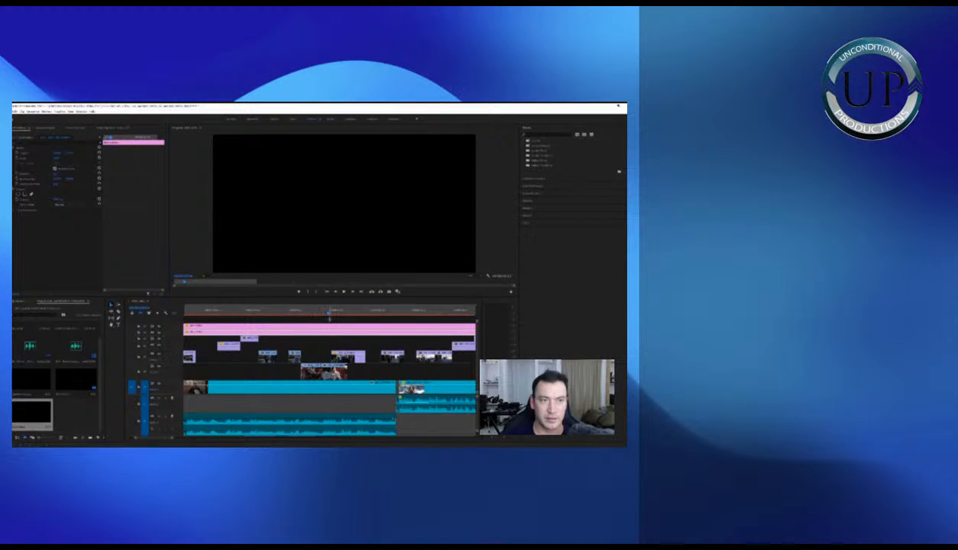
pyautogui.click(328, 313)
pyautogui.press('-')
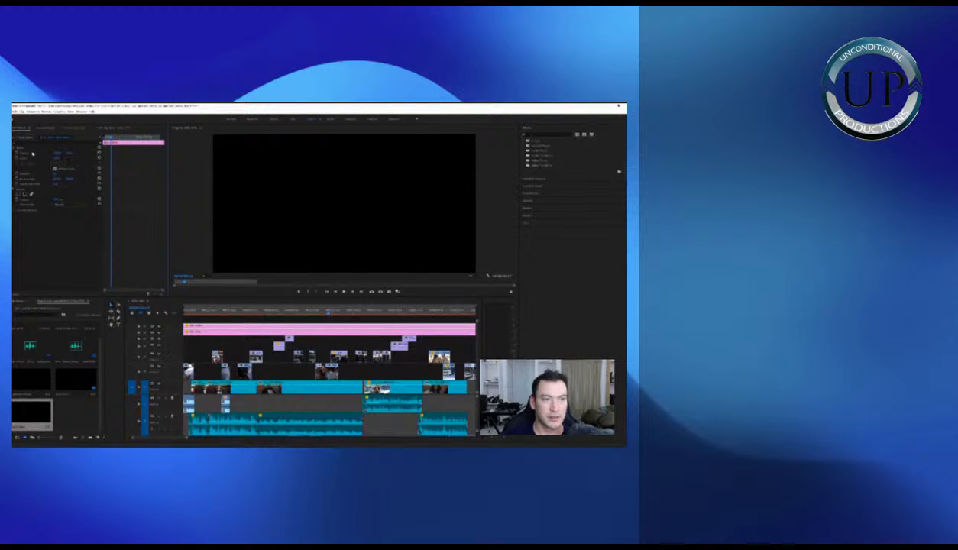
pyautogui.click(321, 332)
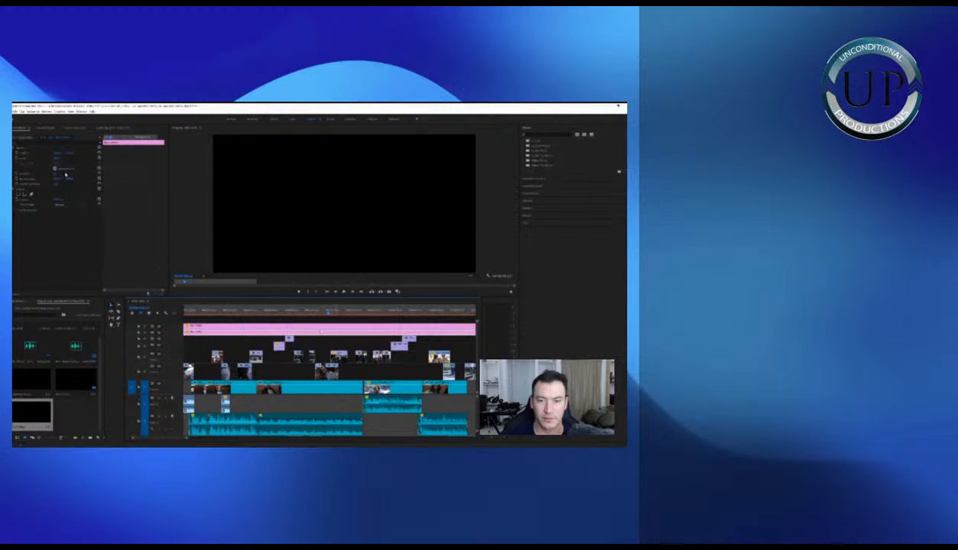
pyautogui.moveTo(67, 155); pyautogui.dragTo(76, 156)
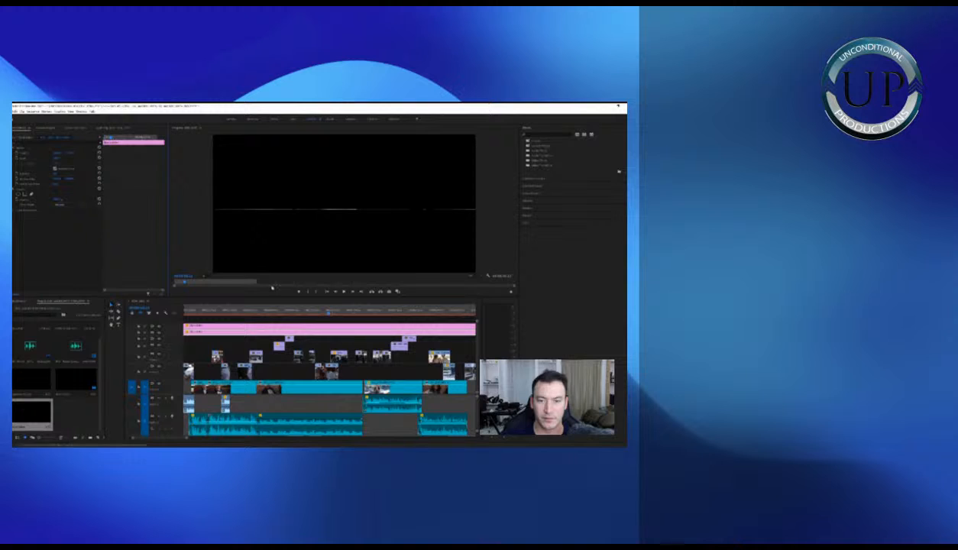
pyautogui.moveTo(70, 154); pyautogui.dragTo(289, 174)
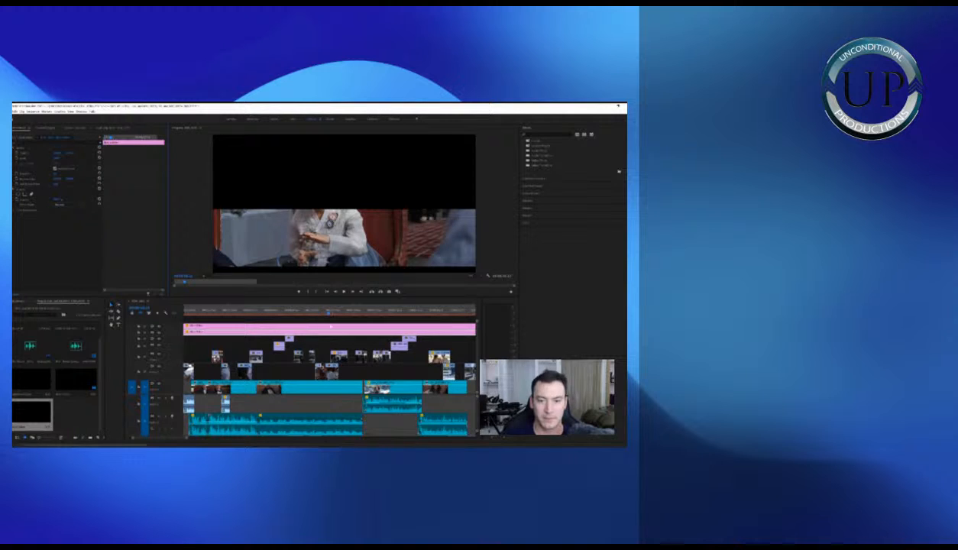
pyautogui.moveTo(68, 153)
pyautogui.mouseDown()
pyautogui.moveTo(51, 152)
pyautogui.moveTo(63, 155)
pyautogui.mouseUp()
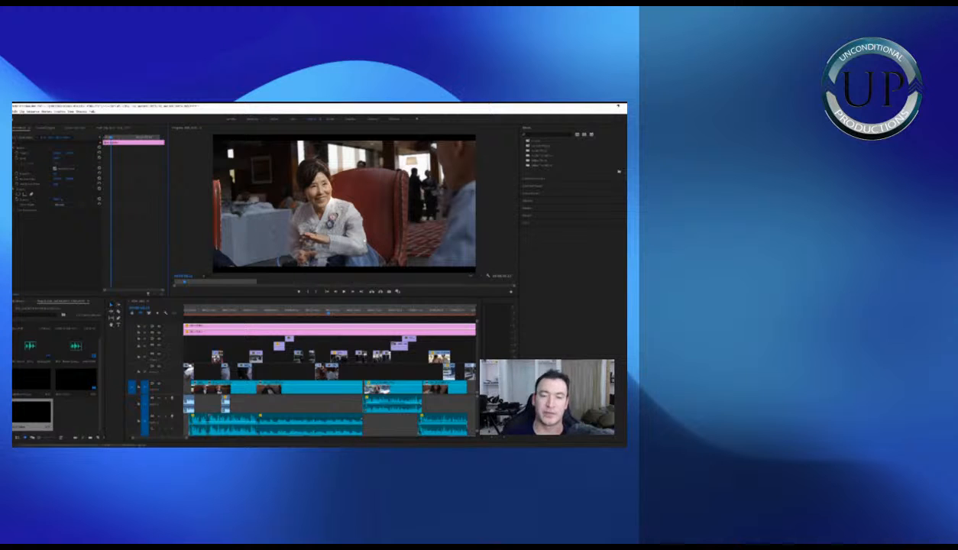
# Move the first overlay clips at the opening of the edit down onto the lowest overlay video track
pyautogui.click(311, 314)
pyautogui.press('-')
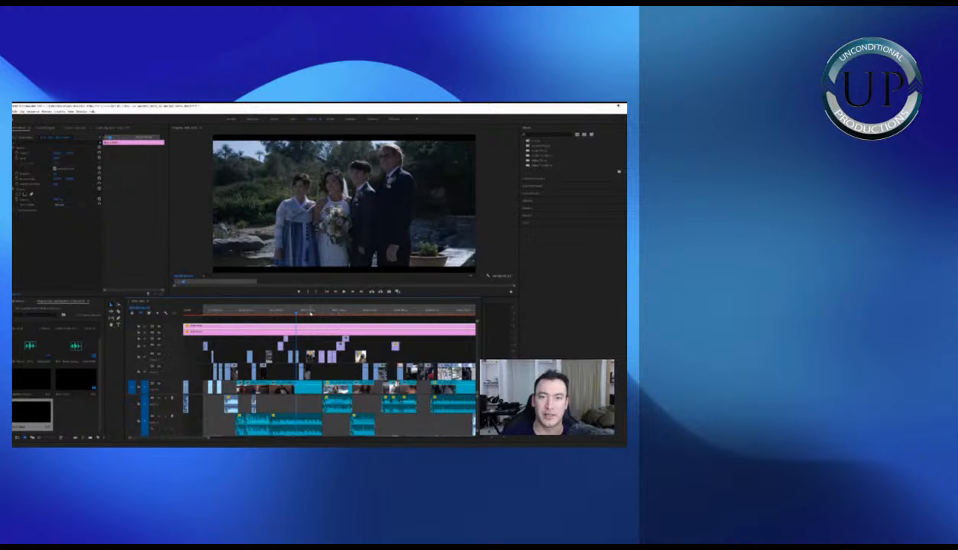
pyautogui.press('-')
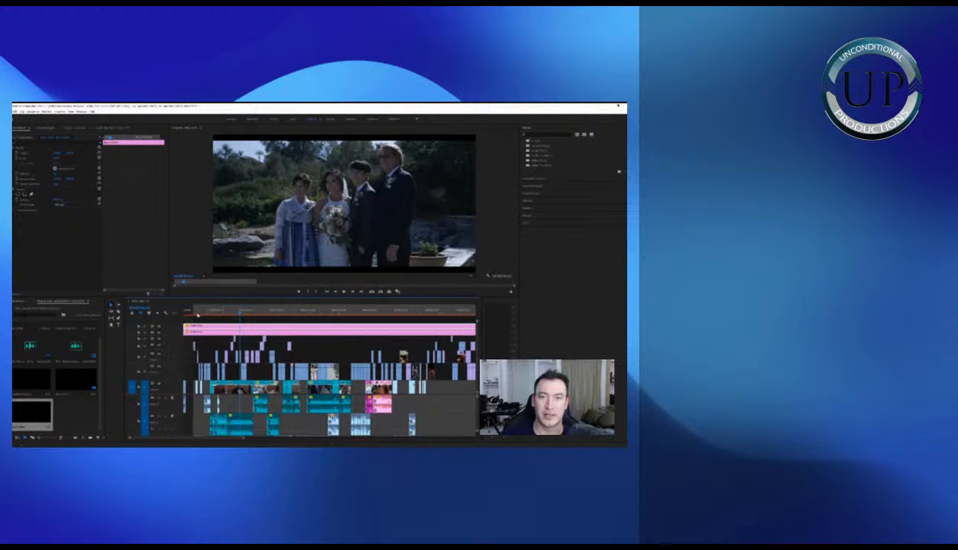
pyautogui.click(198, 315)
pyautogui.press('=')
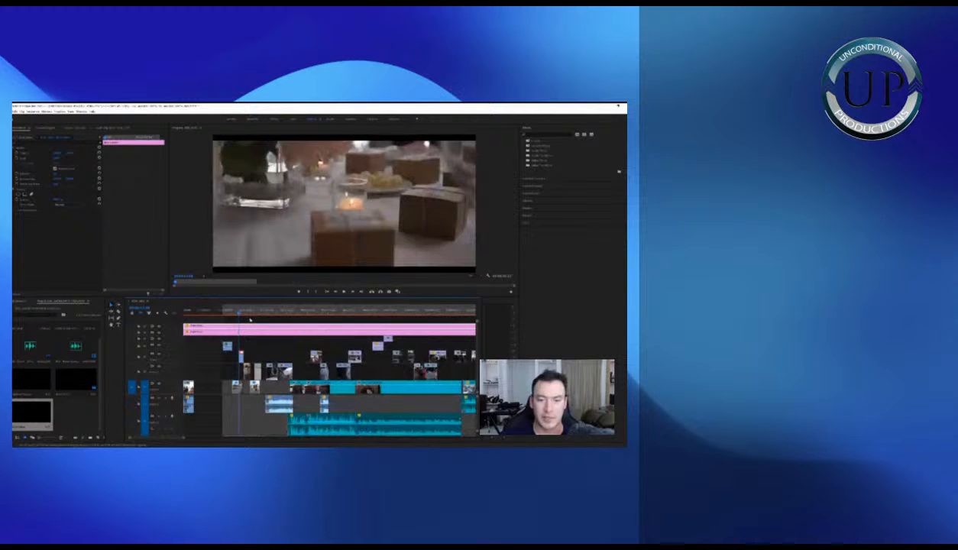
pyautogui.moveTo(271, 351); pyautogui.dragTo(338, 373)
pyautogui.press('=')
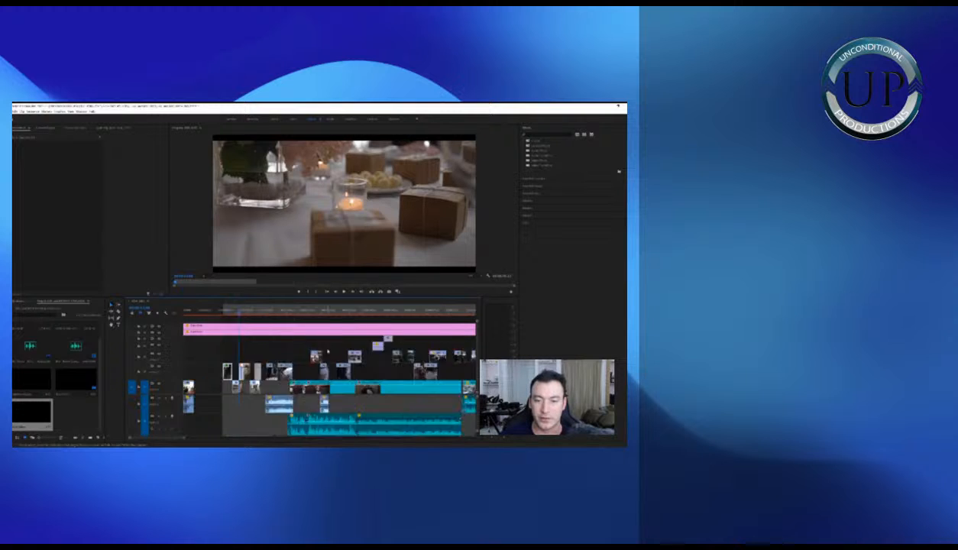
# Move the group of stacked overlay clips around the groom's portrait shot down one video track
pyautogui.click(278, 310)
pyautogui.press('=')
pyautogui.press('=')
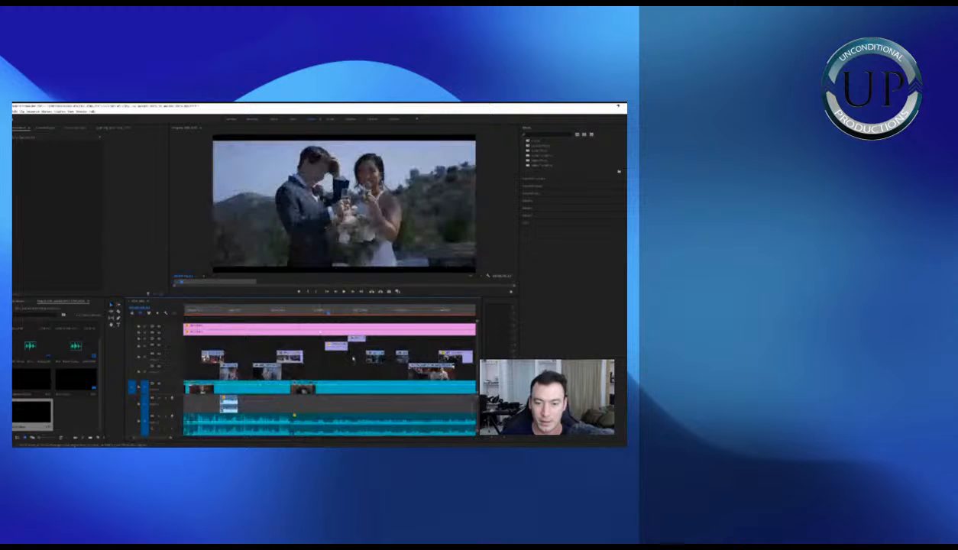
pyautogui.moveTo(340, 361)
pyautogui.mouseDown()
pyautogui.moveTo(355, 341)
pyautogui.moveTo(336, 335)
pyautogui.moveTo(340, 354)
pyautogui.mouseUp()
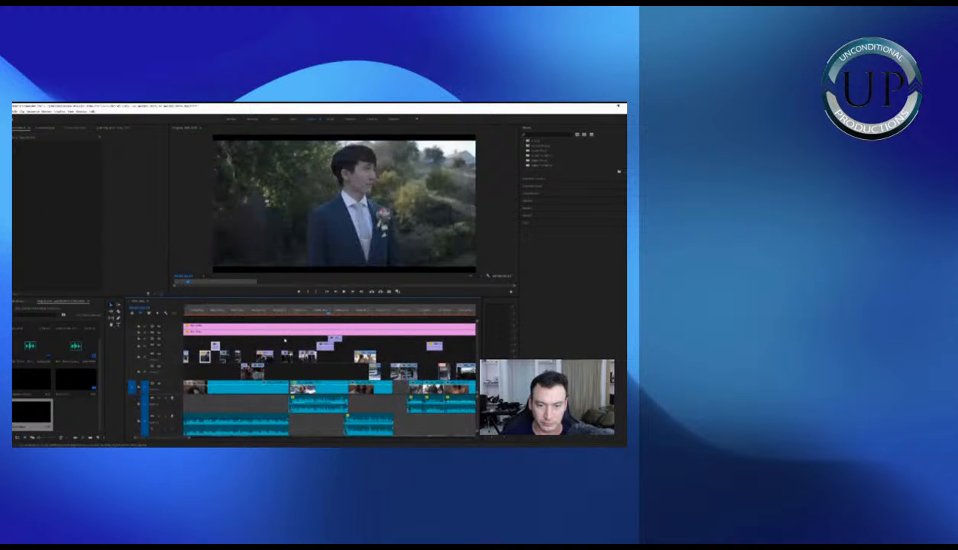
pyautogui.moveTo(278, 332); pyautogui.dragTo(307, 371)
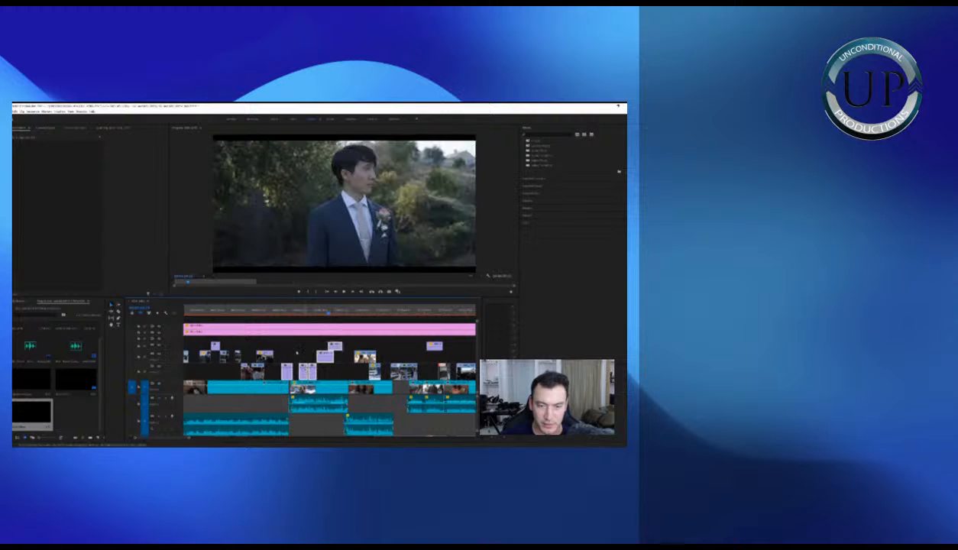
# Move the stacked overlay clips around the family walking shot down one video track
pyautogui.click(215, 312)
pyautogui.press('-')
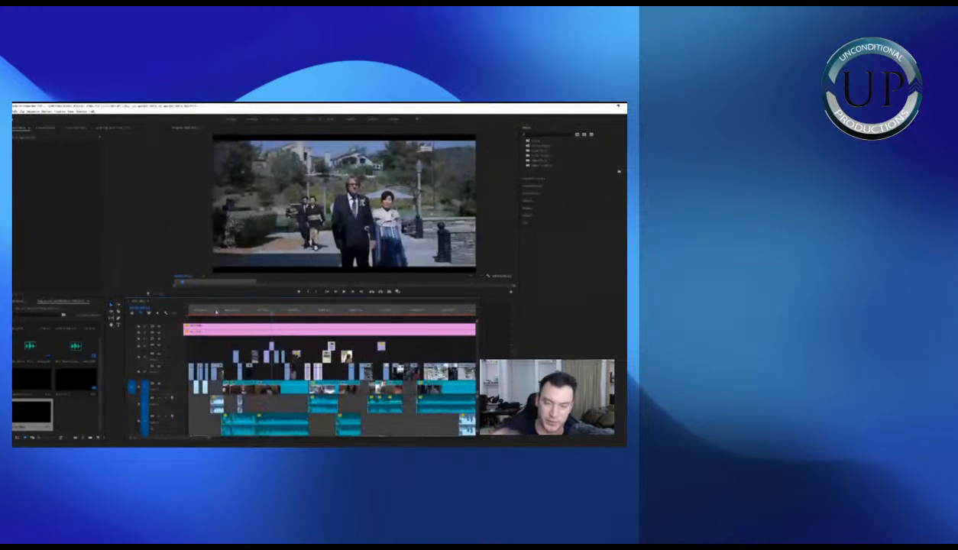
pyautogui.press('=')
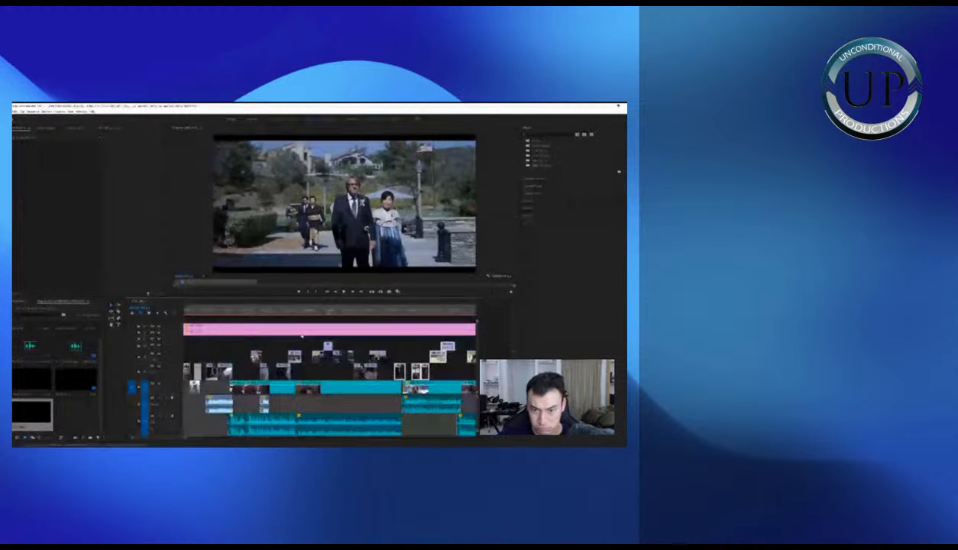
pyautogui.moveTo(307, 338); pyautogui.dragTo(346, 369)
pyautogui.press('=')
pyautogui.press('-')
pyautogui.click(290, 313)
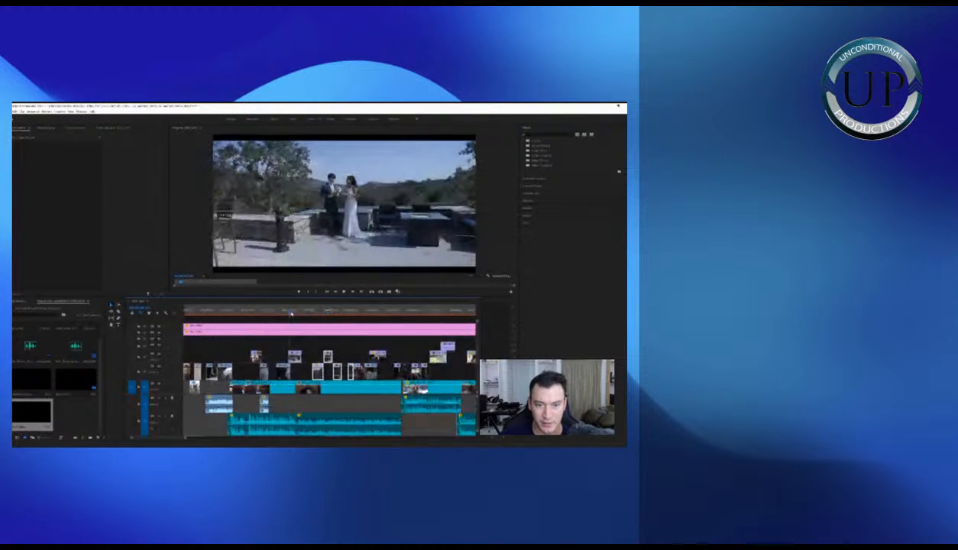
# Move the stacked overlay clips around the shot of the woman at the outdoor keyboard down one video track
pyautogui.press('-')
pyautogui.click(384, 313)
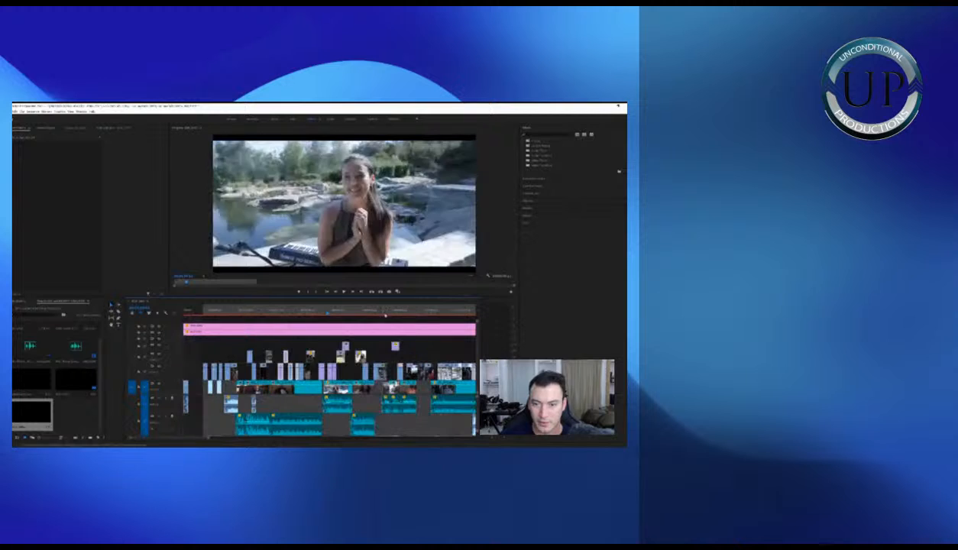
pyautogui.click(344, 313)
pyautogui.press('=')
pyautogui.press('=')
pyautogui.moveTo(304, 337); pyautogui.dragTo(330, 357)
pyautogui.press('-')
pyautogui.press('-')
# Move the raised overlay clip of the embracing bride and groom down one video track
pyautogui.click(350, 313)
pyautogui.click(382, 314)
pyautogui.press('=')
pyautogui.press('=')
pyautogui.press('-')
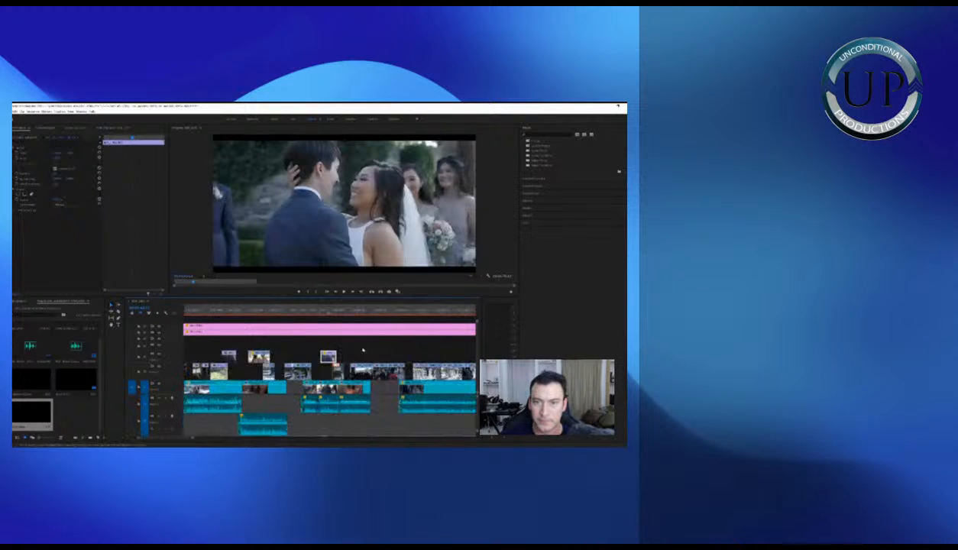
pyautogui.press('-')
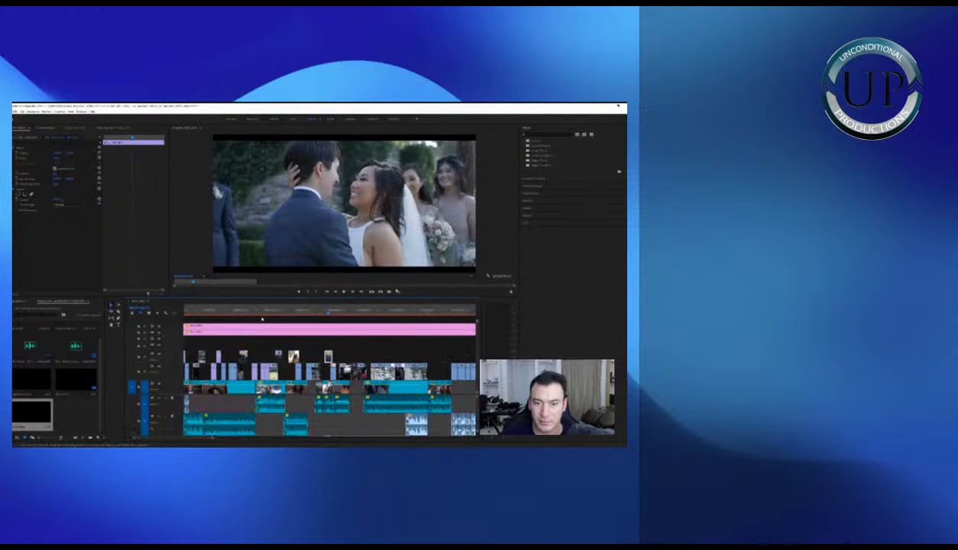
# Play back the bride-with-bouquet shot and its neighbouring groom shot to check their framing inside the letterbox bars
pyautogui.press('=')
pyautogui.press('=')
pyautogui.press('=')
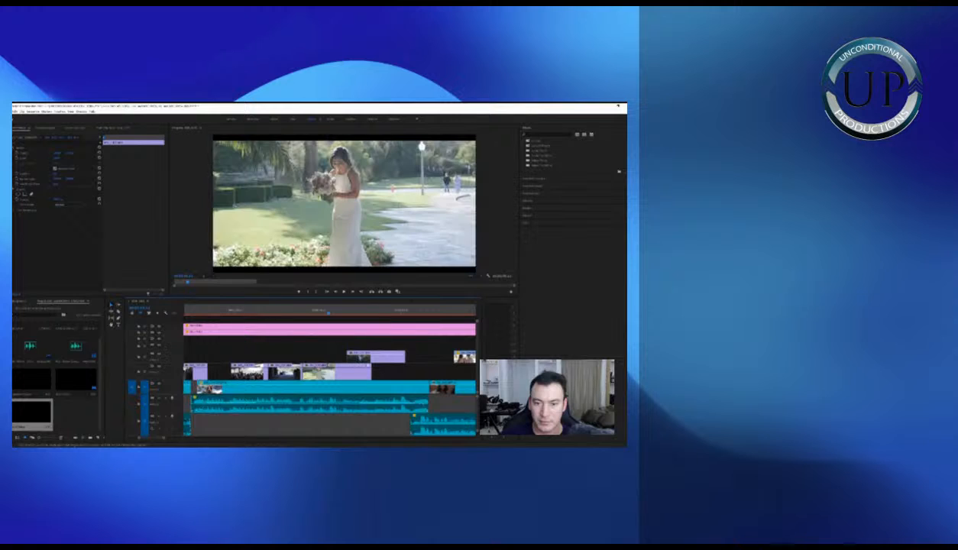
pyautogui.moveTo(305, 318); pyautogui.dragTo(298, 317)
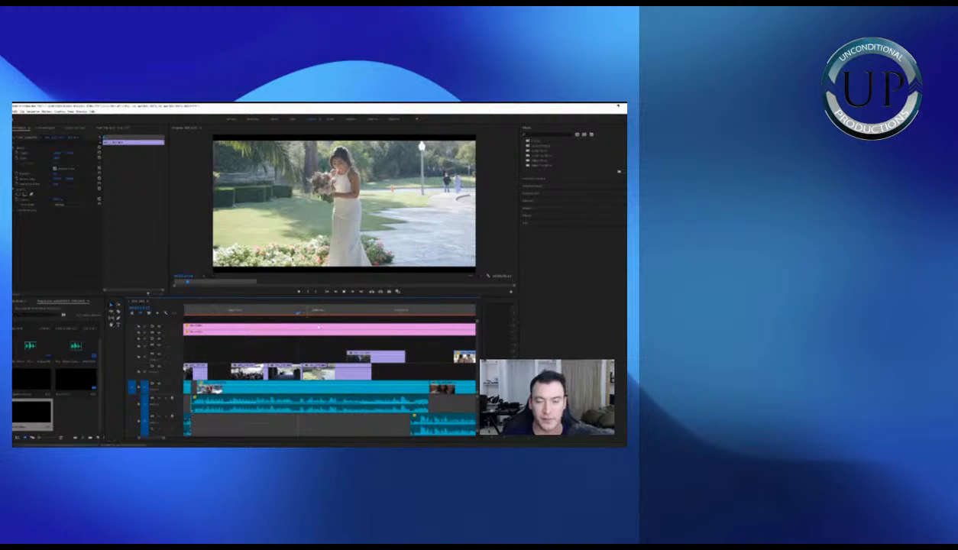
pyautogui.press('space')
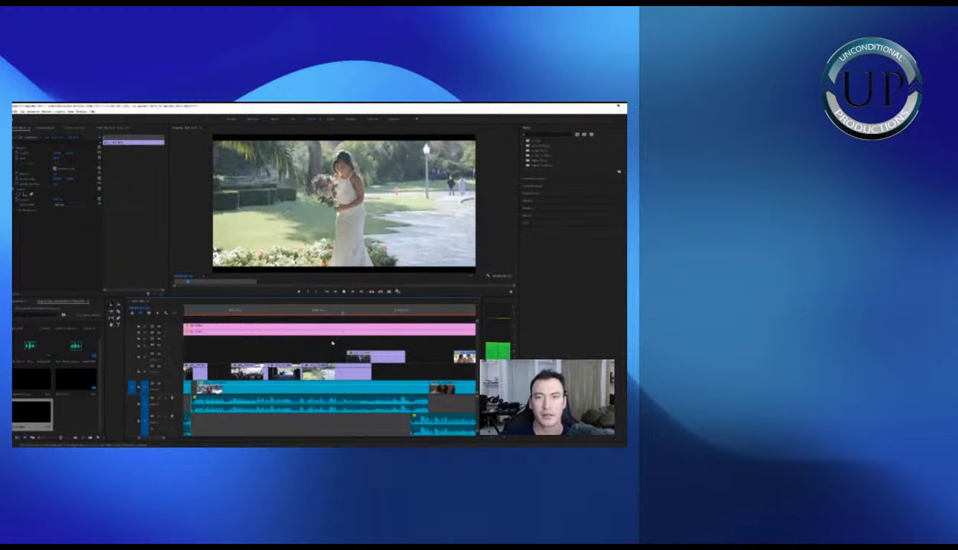
pyautogui.click(296, 311)
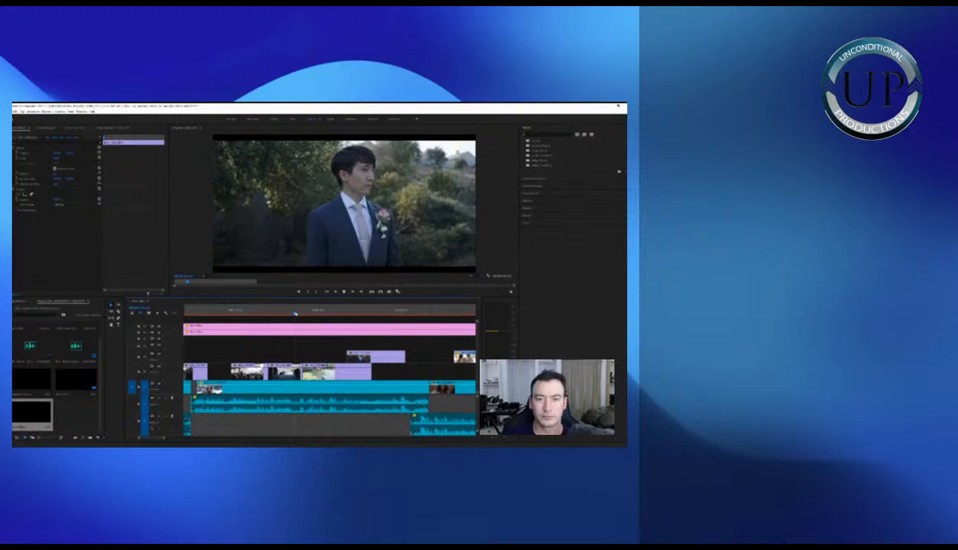
pyautogui.press('space')
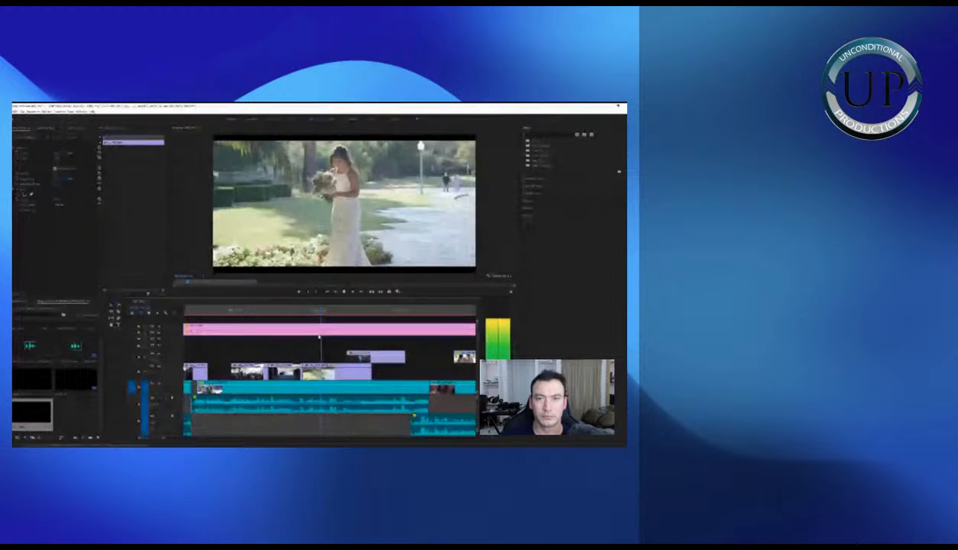
pyautogui.press('space')
# Adjust the vertical position of the bride-with-bouquet clip within the letterbox frame and play it through to the groom portrait
pyautogui.click(321, 372)
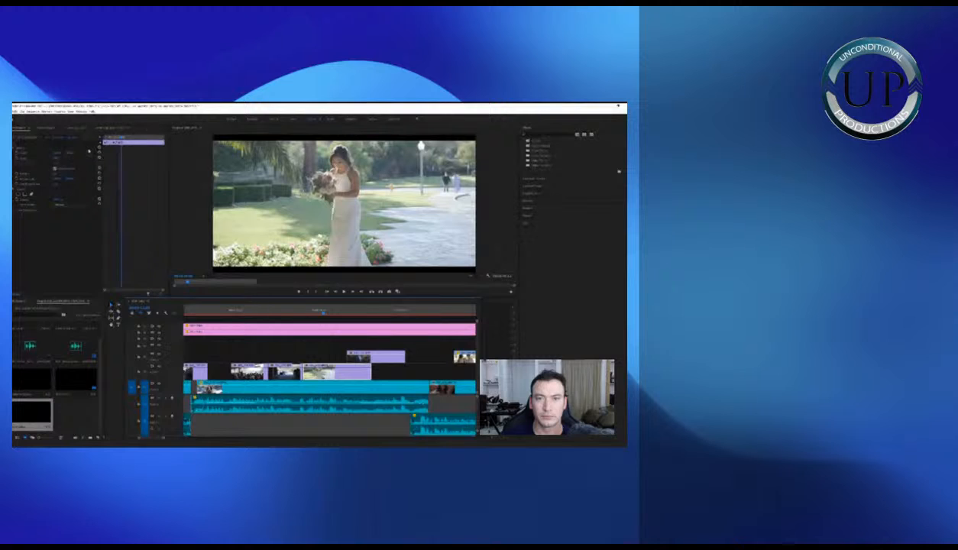
pyautogui.moveTo(70, 153); pyautogui.dragTo(90, 153)
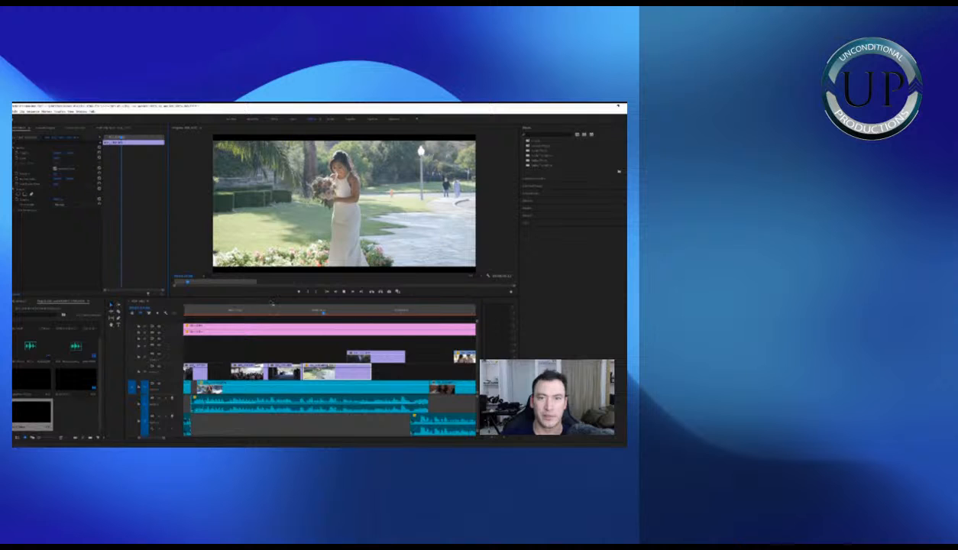
pyautogui.press('space')
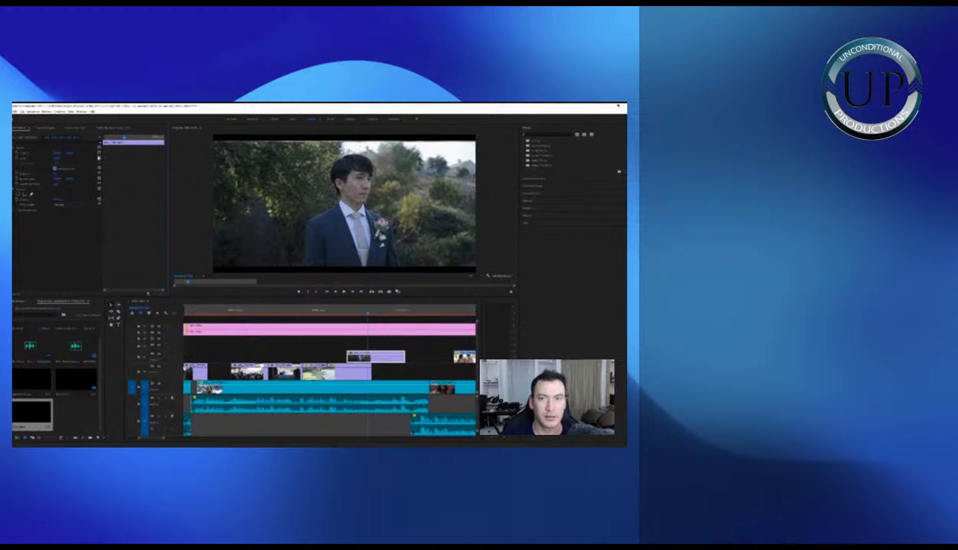
pyautogui.click(365, 312)
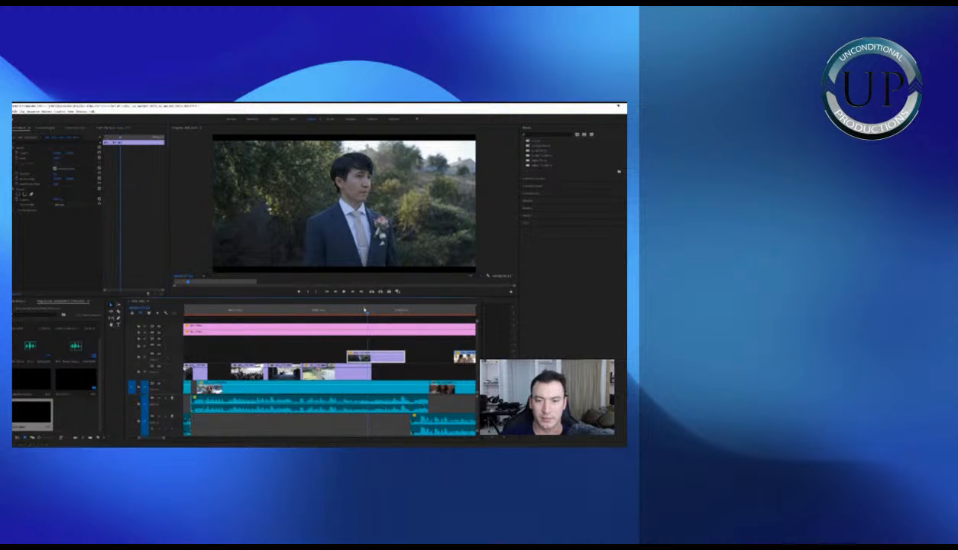
pyautogui.press('-')
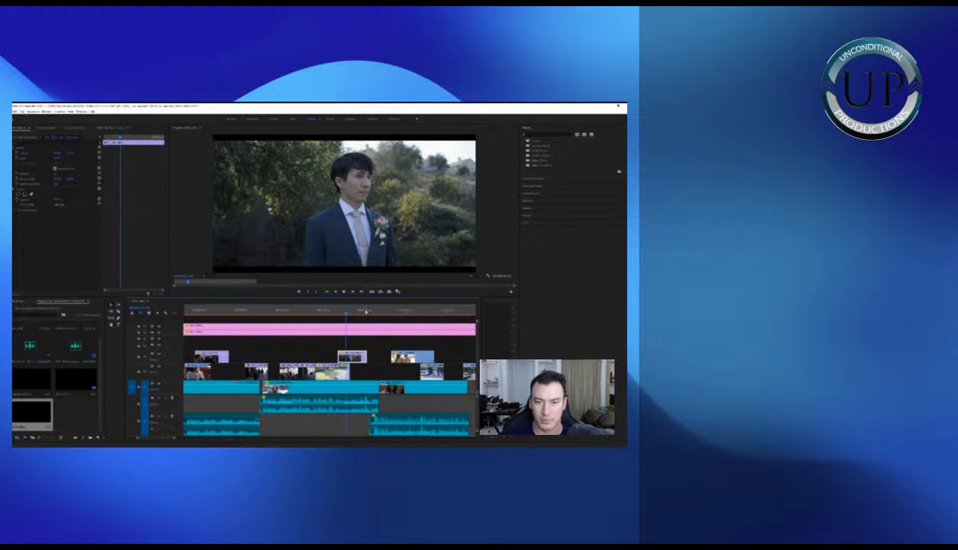
# Move both black letterbox clips up to higher video tracks to free a track beneath them
pyautogui.press('\\')
pyautogui.press('=')
pyautogui.press('=')
pyautogui.moveTo(261, 337); pyautogui.dragTo(240, 322)
pyautogui.click(196, 312)
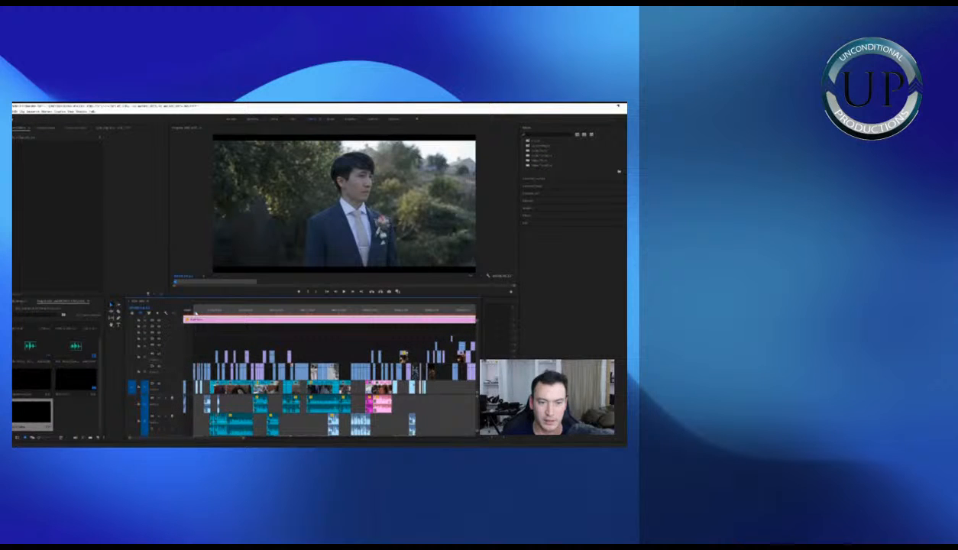
# Place the adjustment layer from the project bin at the start of the sequence on the track below the letterbox clips
pyautogui.press('=')
pyautogui.press('=')
pyautogui.press('=')
pyautogui.click(267, 312)
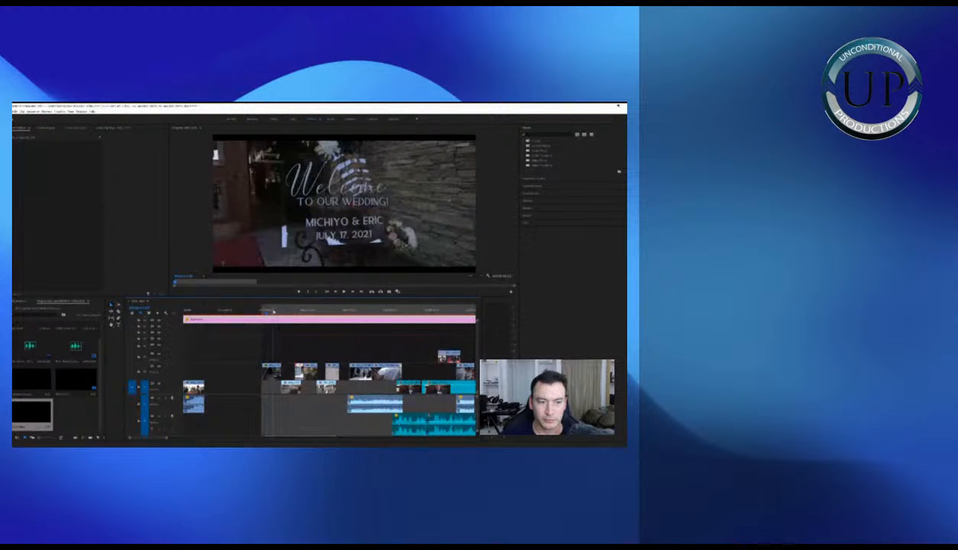
pyautogui.press('\\')
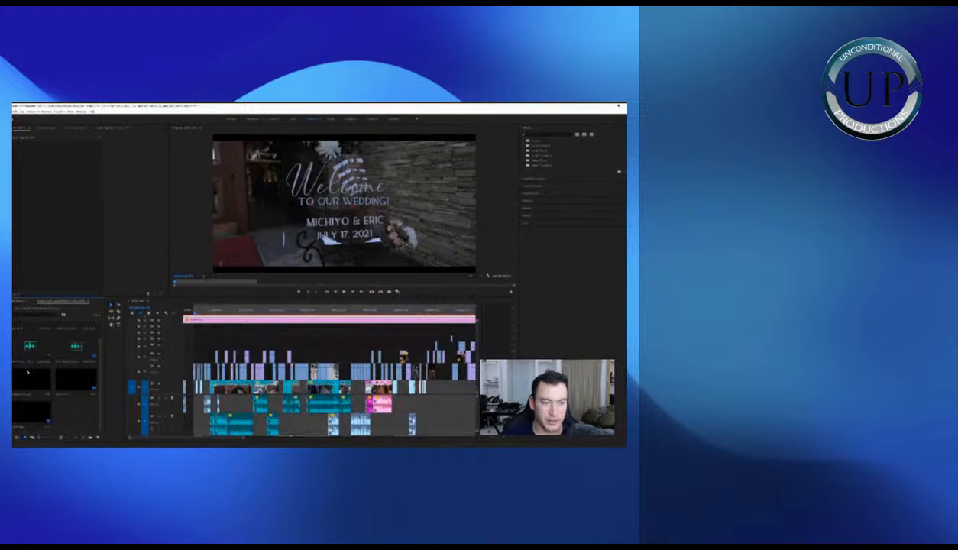
pyautogui.moveTo(28, 372); pyautogui.dragTo(186, 335)
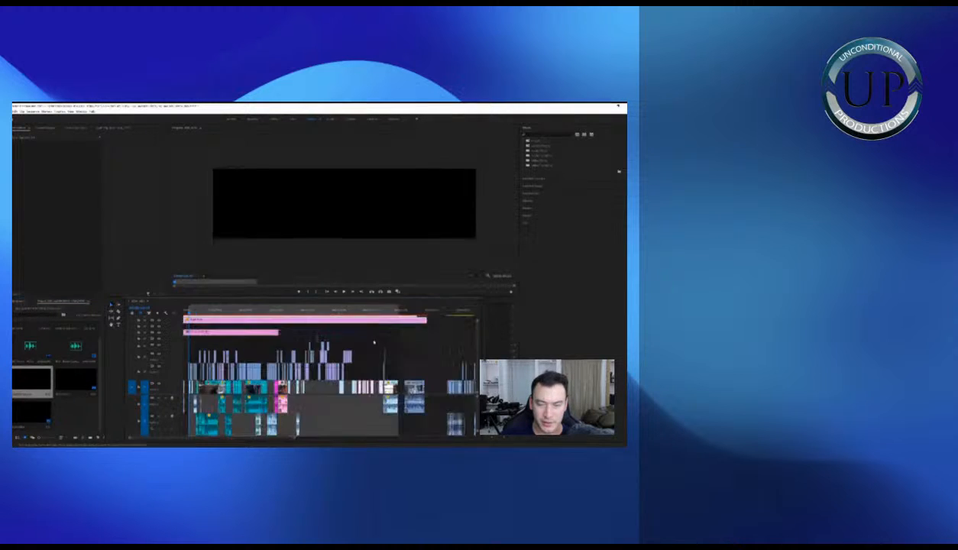
# Extend the adjustment layer's end past the end of the black letterbox clips
pyautogui.press('-')
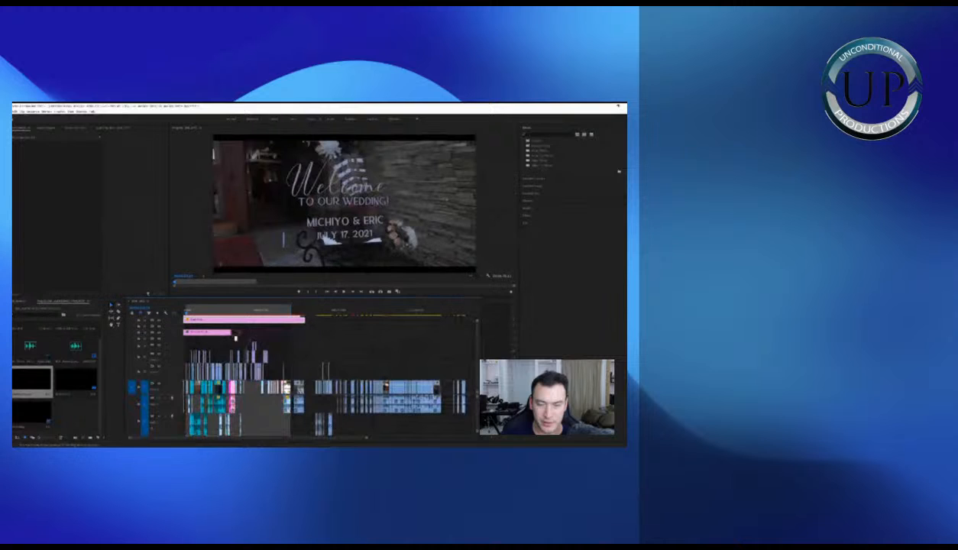
pyautogui.moveTo(232, 333); pyautogui.dragTo(314, 332)
pyautogui.press('=')
pyautogui.click(266, 322)
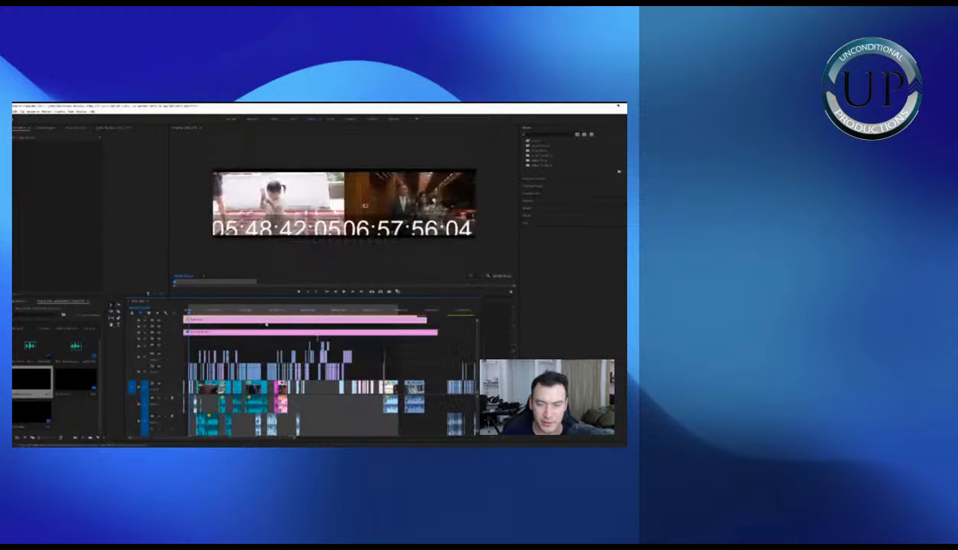
pyautogui.press('=')
pyautogui.press('=')
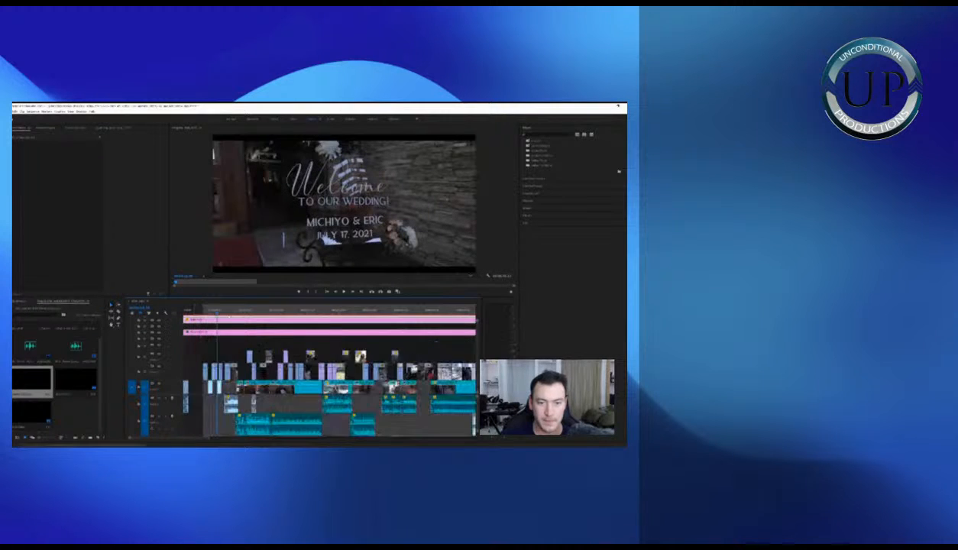
# Search the effects for "three" and apply the Three-Way Color Corrector to the adjustment layer over the Welcome sign shot
pyautogui.press('=')
pyautogui.press('=')
pyautogui.click(274, 312)
pyautogui.press('=')
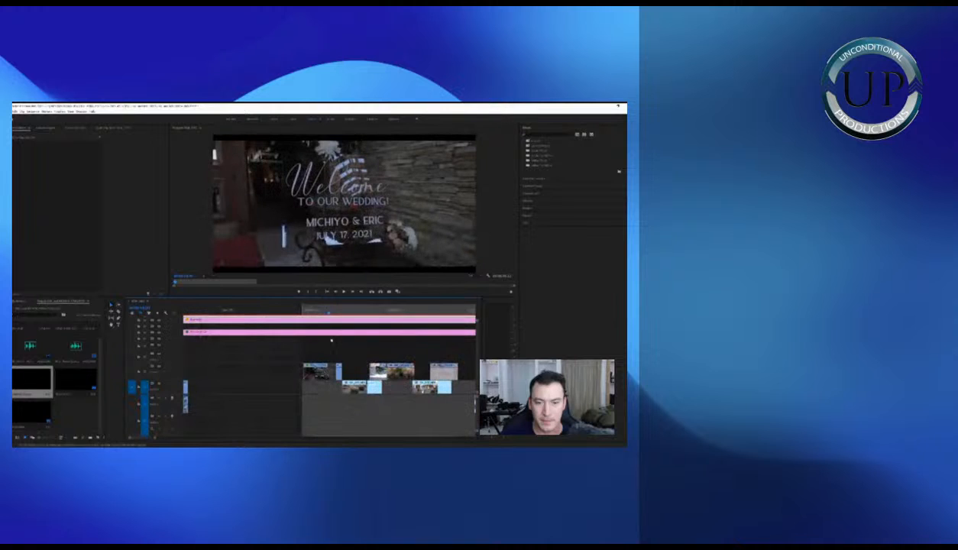
pyautogui.click(333, 333)
pyautogui.click(543, 135)
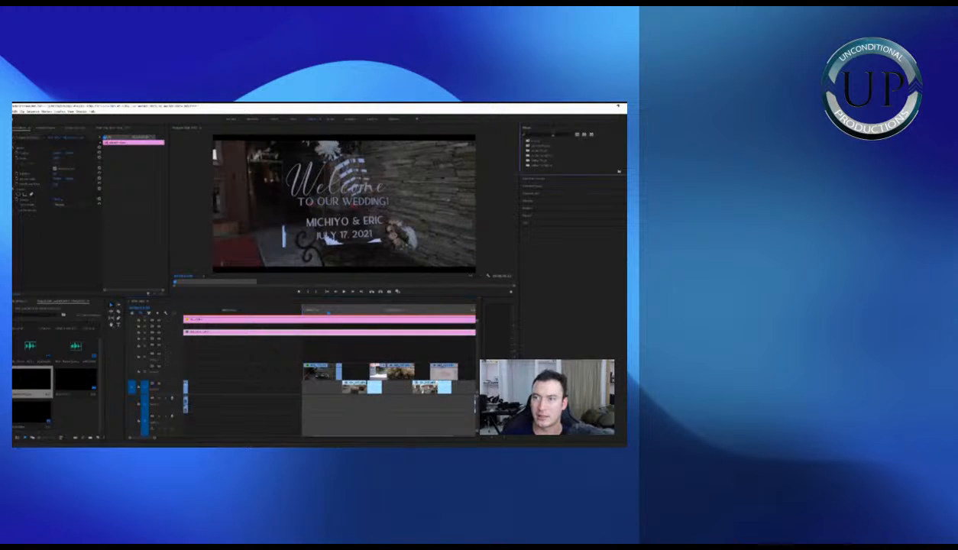
pyautogui.write('three')
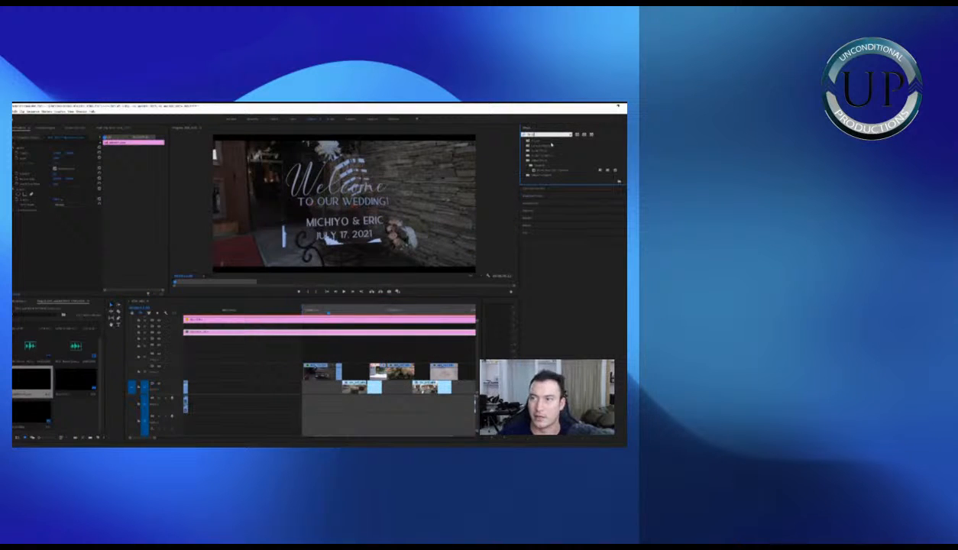
pyautogui.click(558, 170)
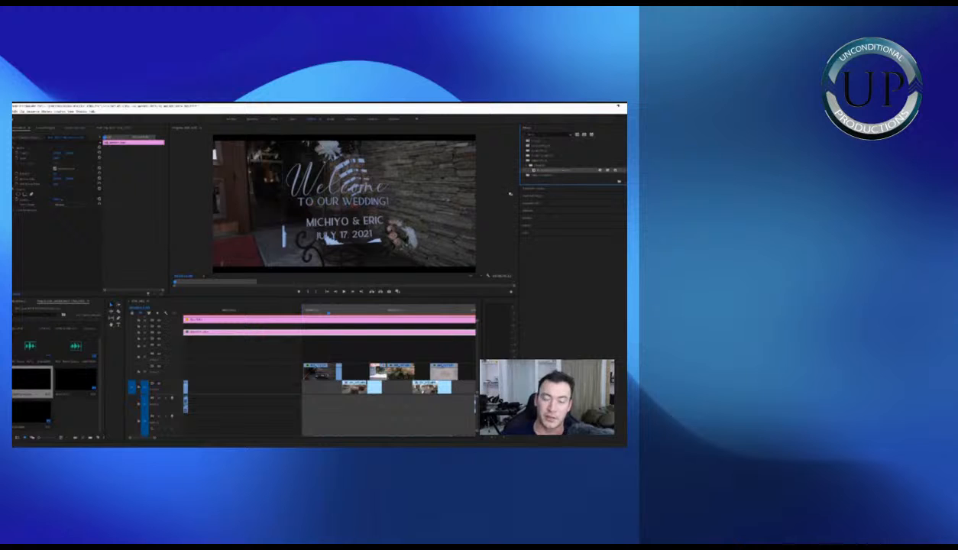
pyautogui.moveTo(339, 327); pyautogui.dragTo(336, 328)
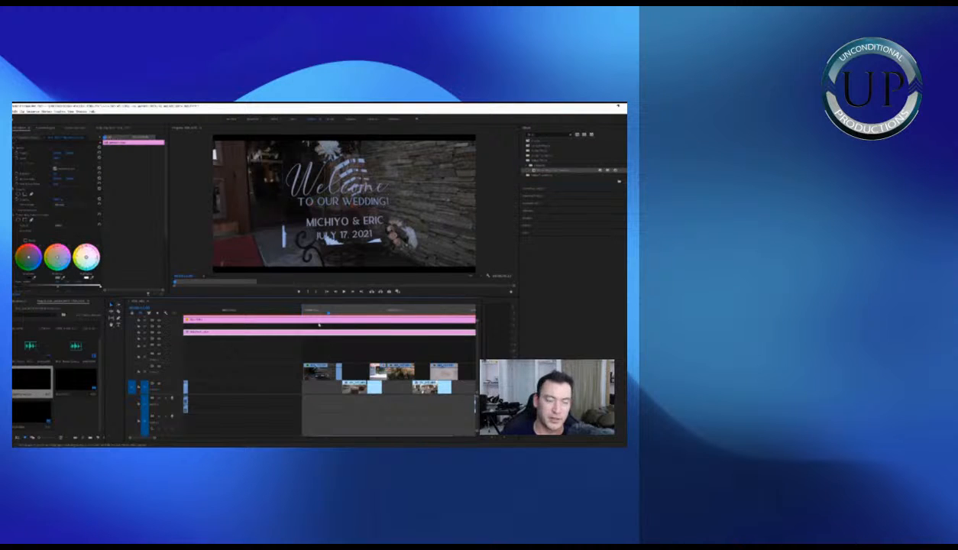
# Examine the color corrector settings on the adjustment layer and the effects on the Welcome sign clip, and play the opening shots
pyautogui.scroll(-2, 138, 244)
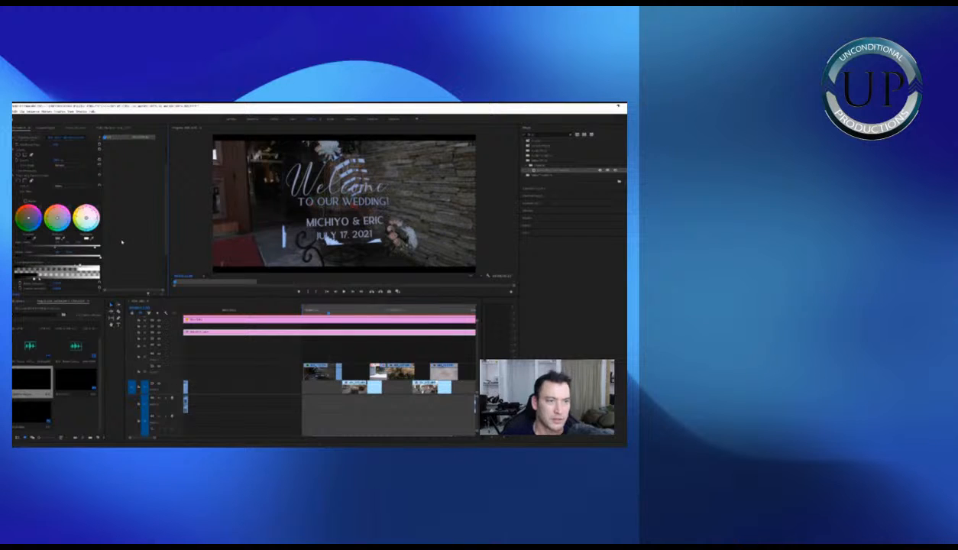
pyautogui.click(322, 372)
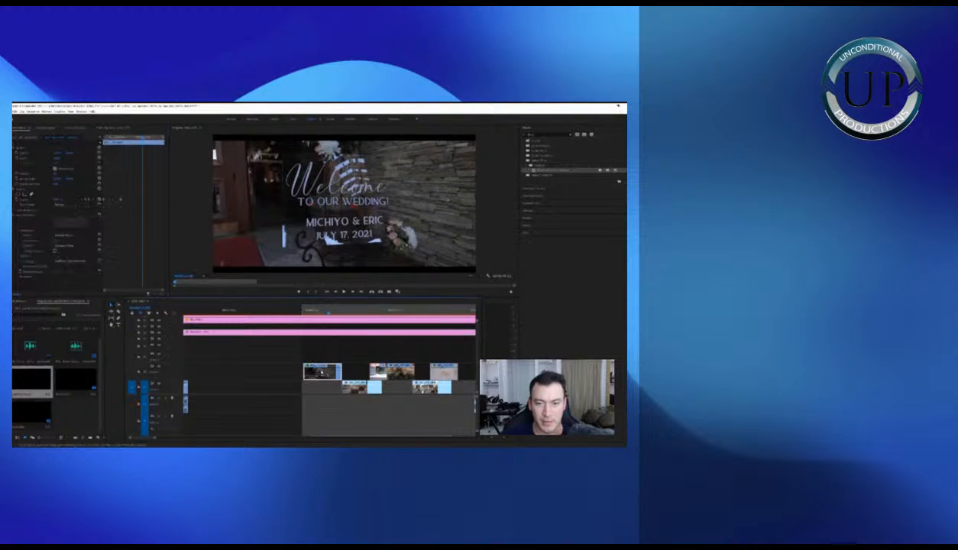
pyautogui.click(354, 332)
pyautogui.press('-')
pyautogui.press('-')
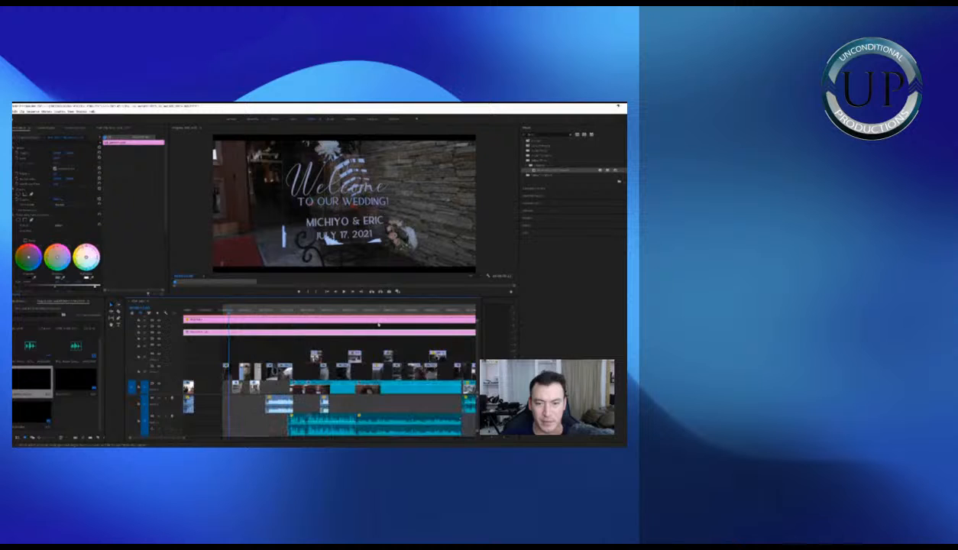
pyautogui.press('=')
pyautogui.press('=')
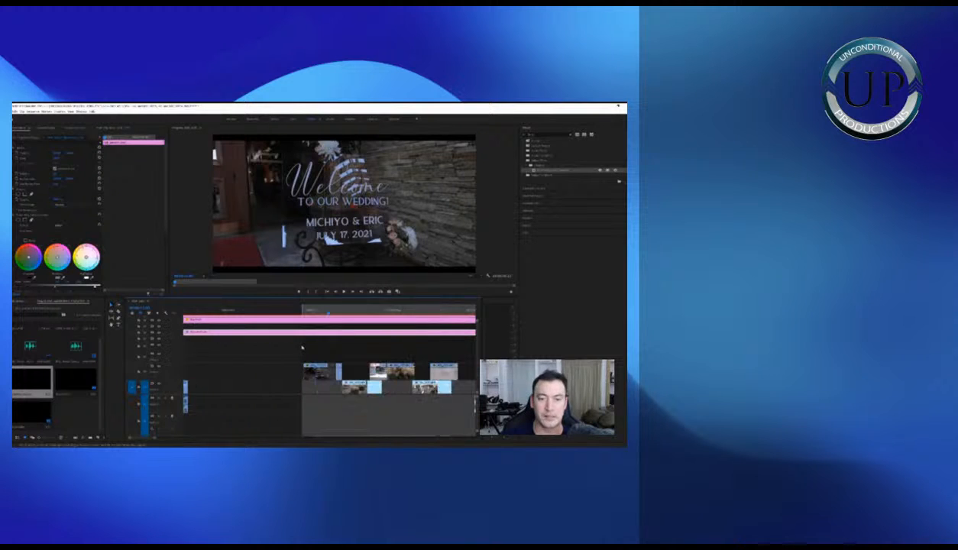
pyautogui.click(348, 351)
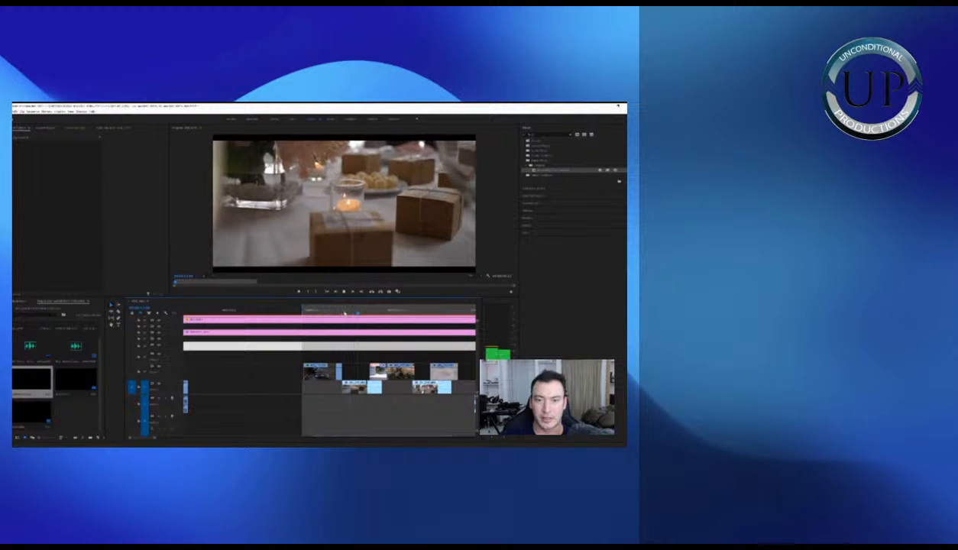
pyautogui.click(325, 311)
pyautogui.click(332, 375)
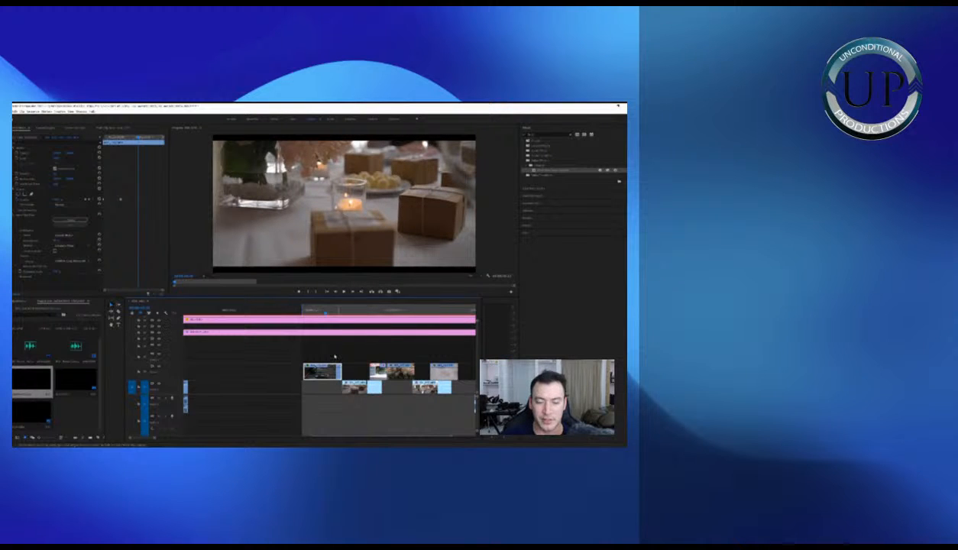
pyautogui.click(348, 355)
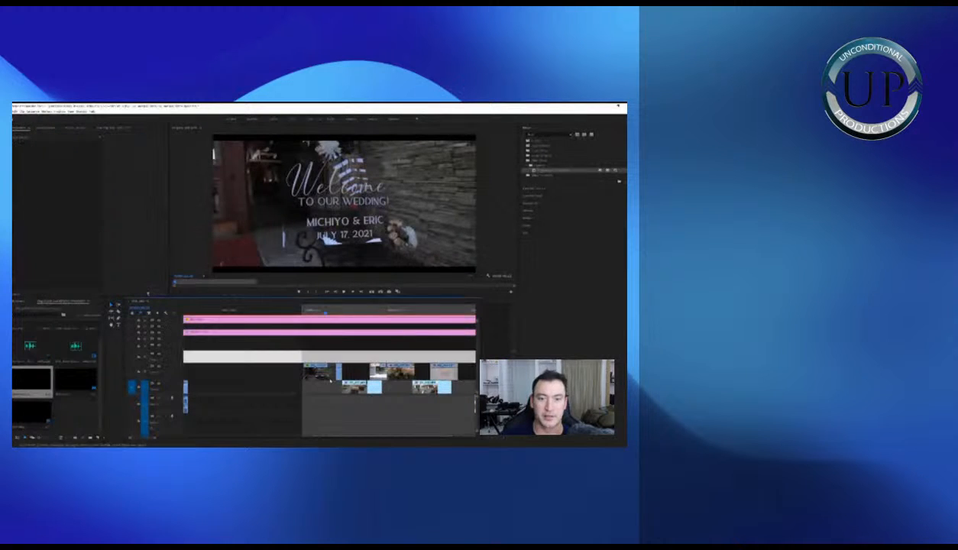
# Brighten the Welcome sign clip by lowering the input white level in its Three-Way Color Corrector, and play it back
pyautogui.click(328, 373)
pyautogui.scroll(-5, 140, 240)
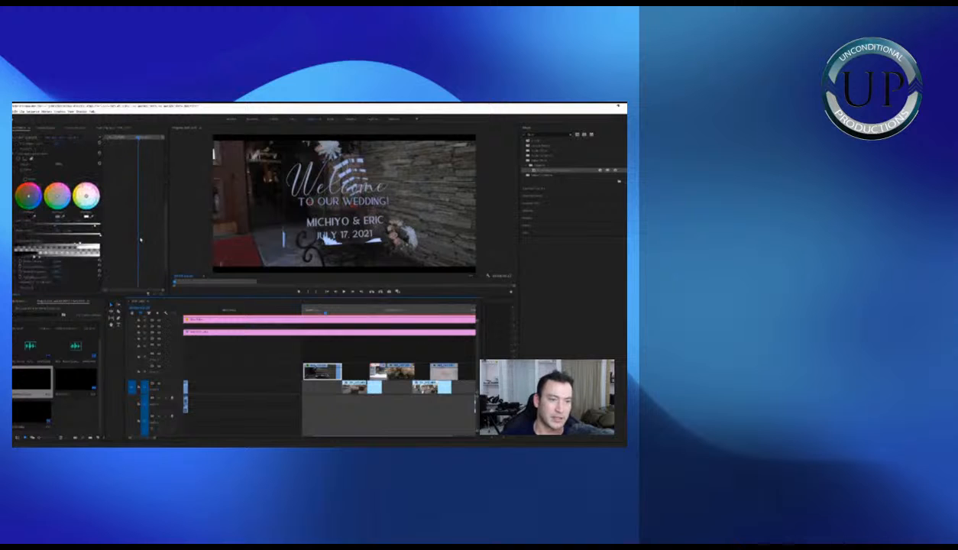
pyautogui.moveTo(96, 226); pyautogui.dragTo(74, 227)
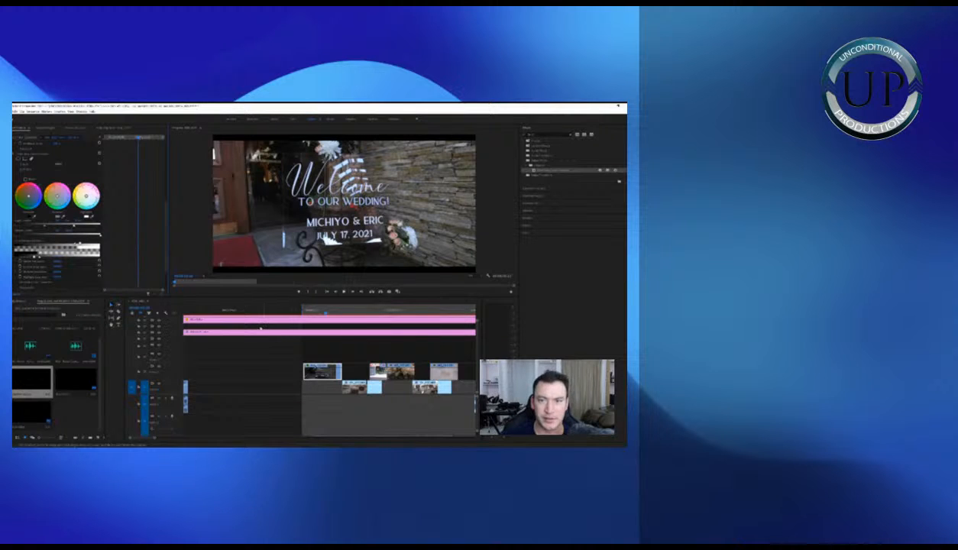
pyautogui.press('space')
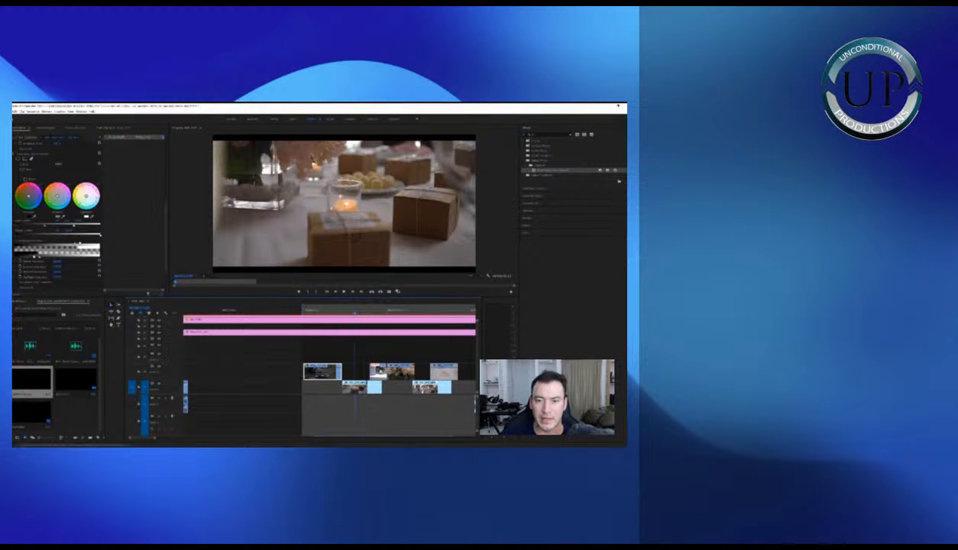
# Play the opening shots up to the flower centerpiece and paste the Three-Way Color Corrector onto that clip
pyautogui.click(326, 312)
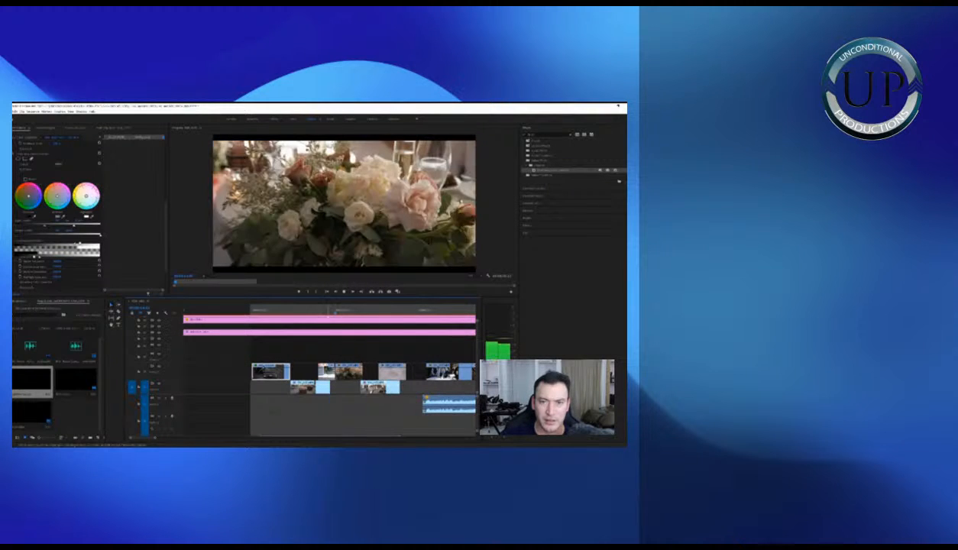
pyautogui.click(338, 313)
pyautogui.click(352, 368)
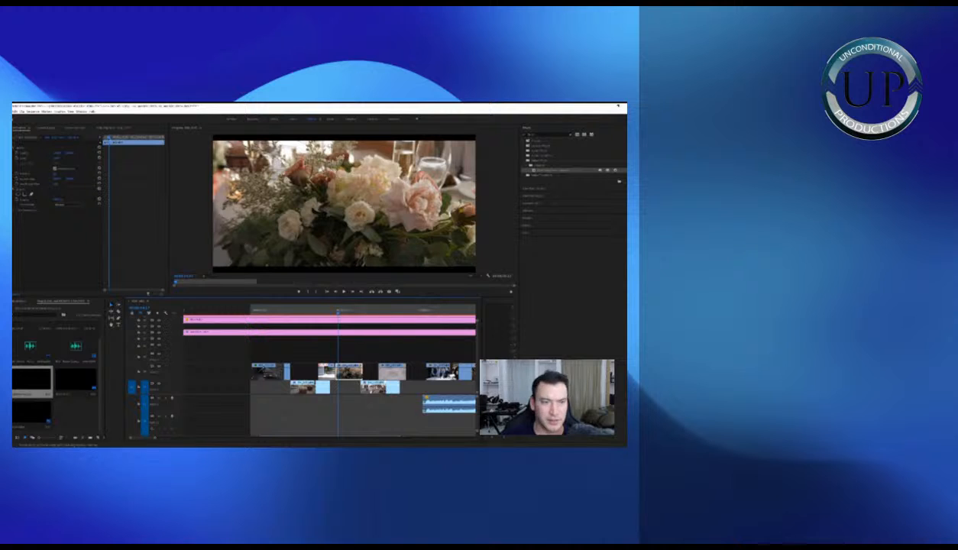
pyautogui.hotkey('ctrl', 'v')
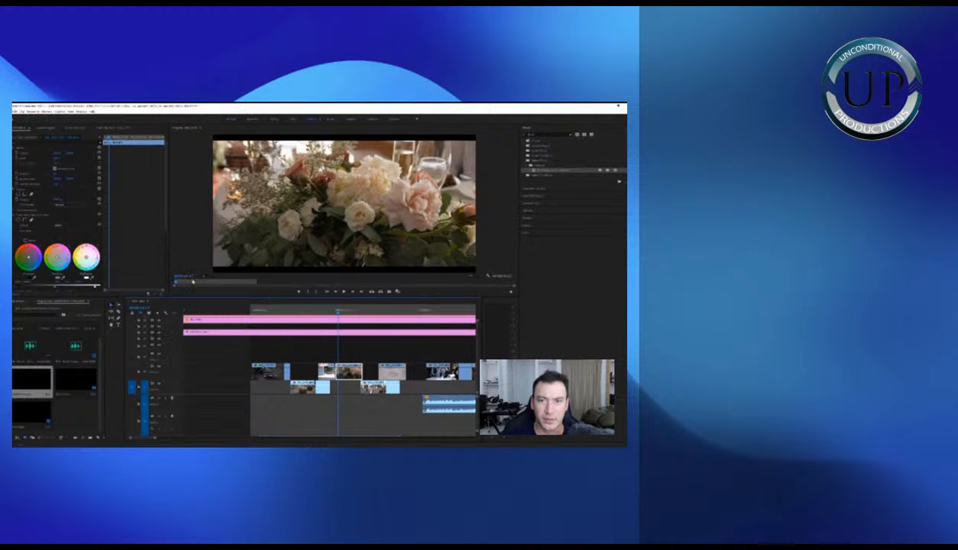
# Raise the master saturation in the flower centerpiece clip's Three-Way Color Corrector, and play it back
pyautogui.scroll(-3, 136, 258)
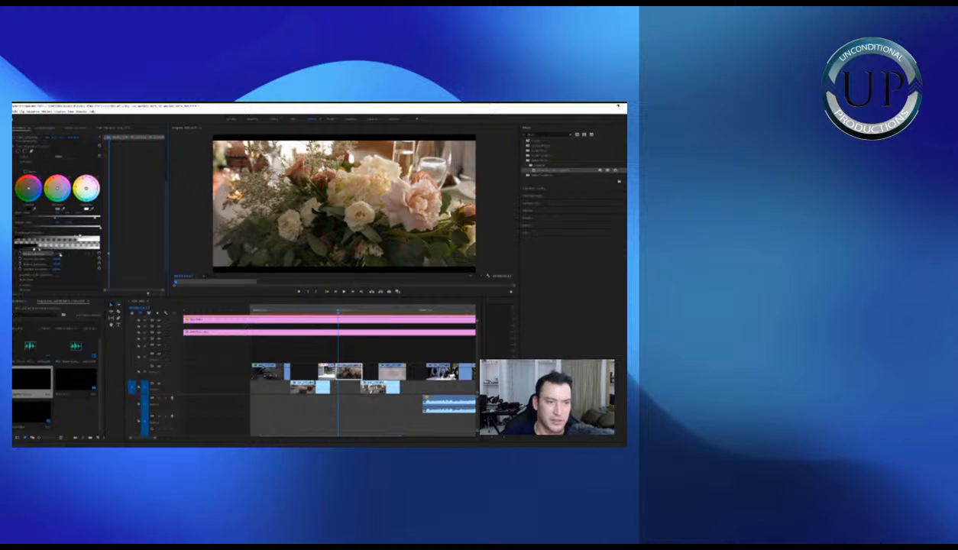
pyautogui.click(60, 254)
pyautogui.click(112, 256)
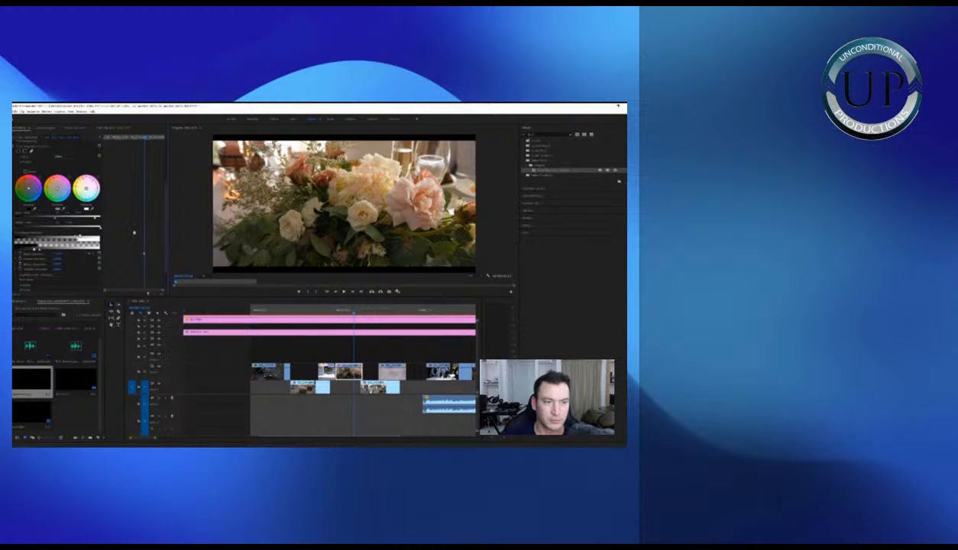
pyautogui.click(106, 138)
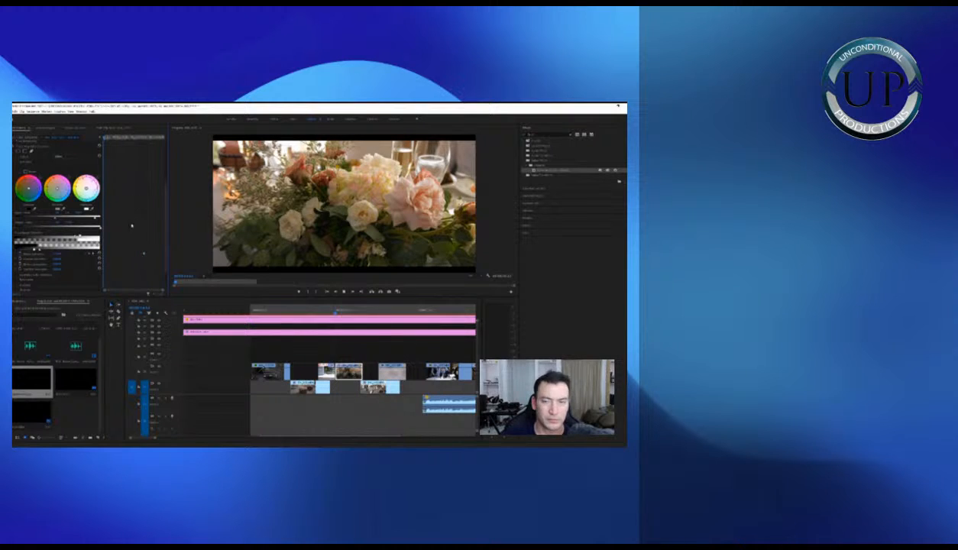
pyautogui.press('space')
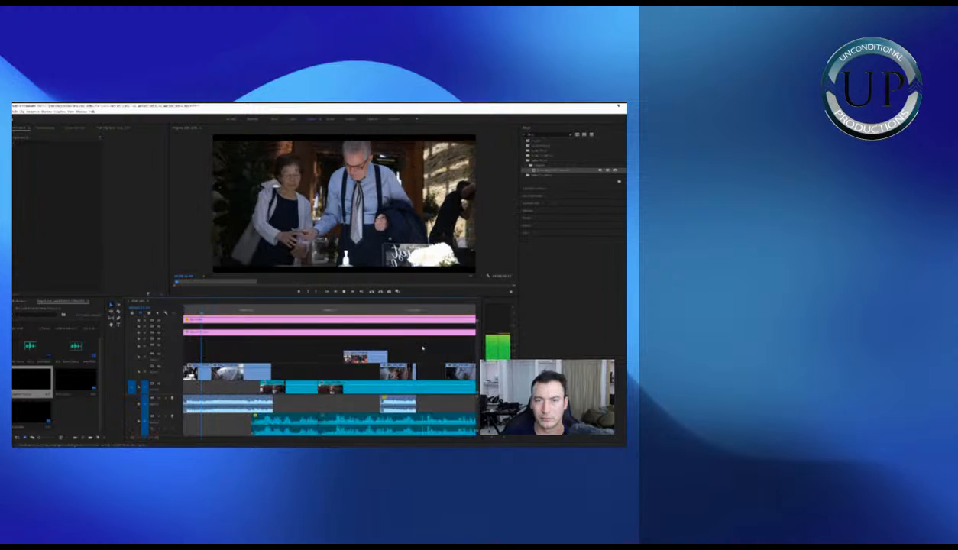
# Paste the Three-Way Color Corrector onto the guest book signing clip that follows the shot of the older couple
pyautogui.press('-')
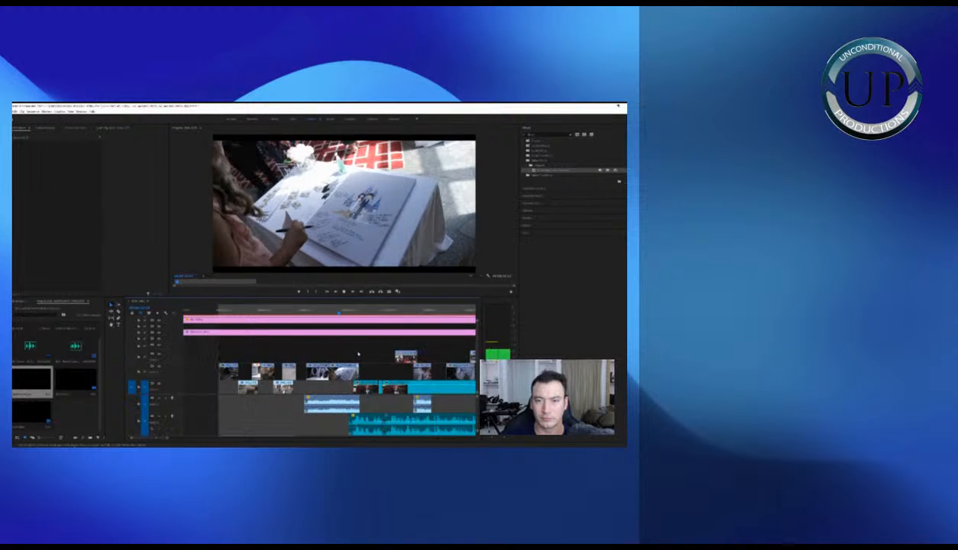
pyautogui.press('=')
pyautogui.click(290, 312)
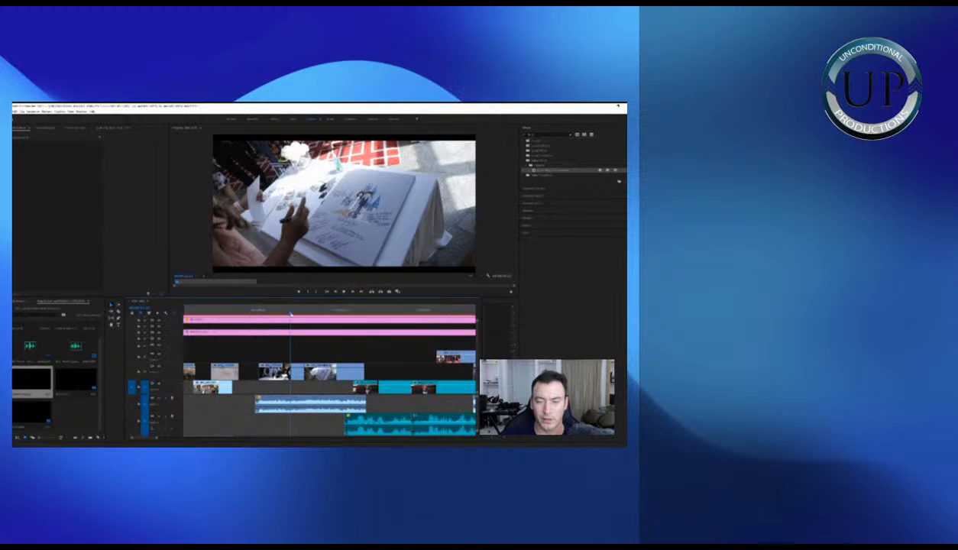
pyautogui.click(330, 371)
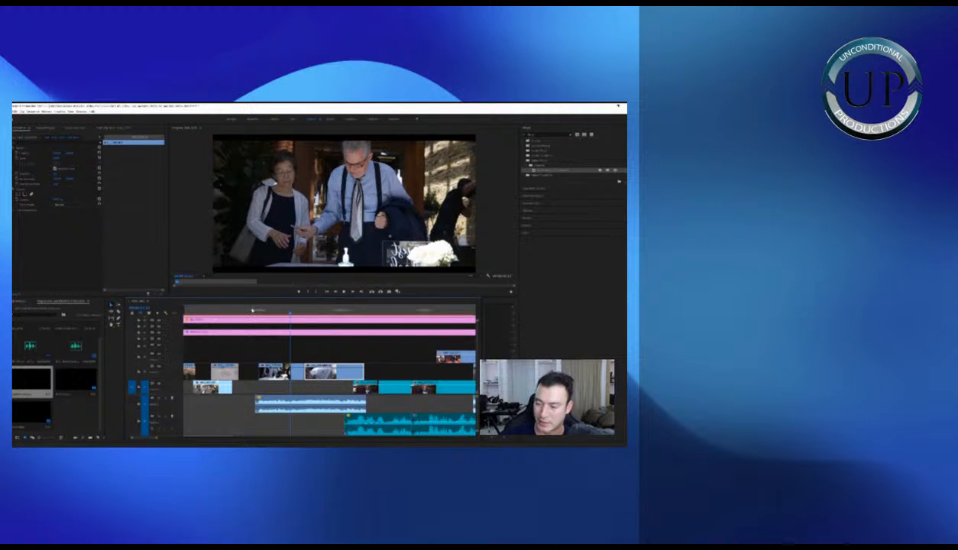
pyautogui.click(336, 310)
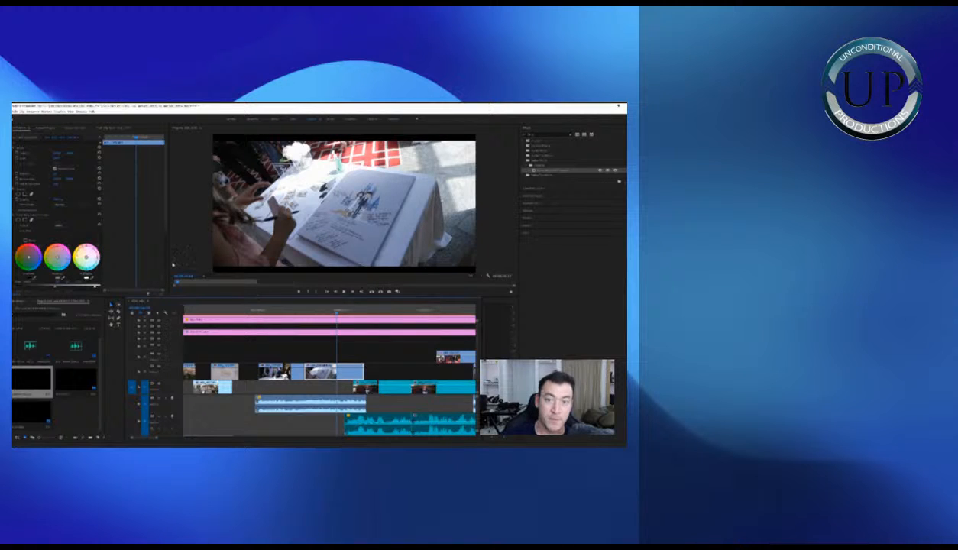
pyautogui.scroll(-2, 126, 243)
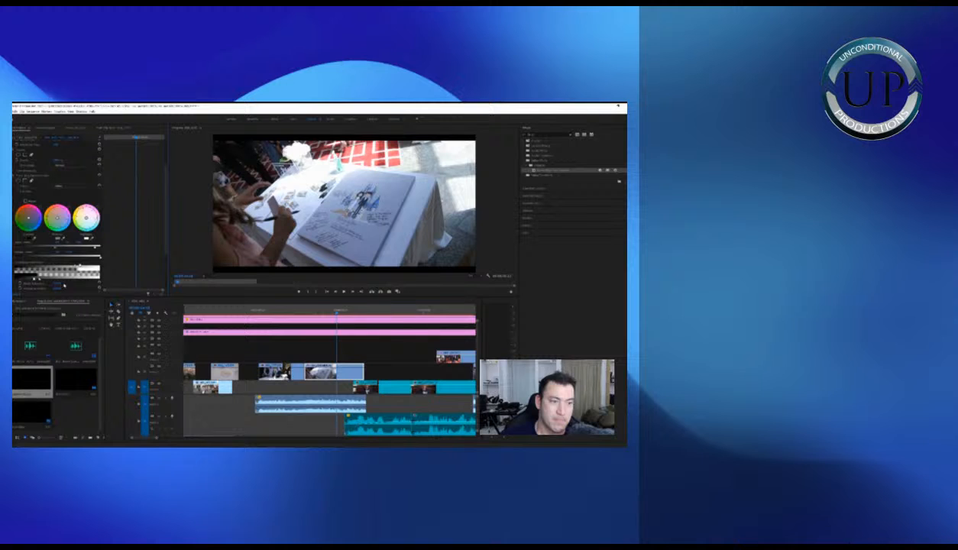
# Paste the Three-Way Color Corrector onto the first interview clip of the man in the hat and brighten it by lowering the input white level
pyautogui.click(373, 357)
pyautogui.press('space')
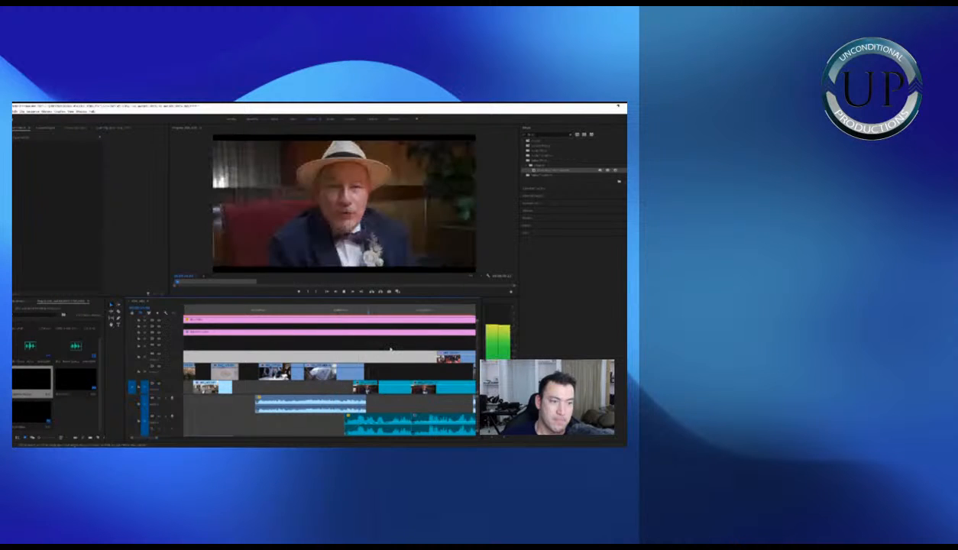
pyautogui.press('-')
pyautogui.press('=')
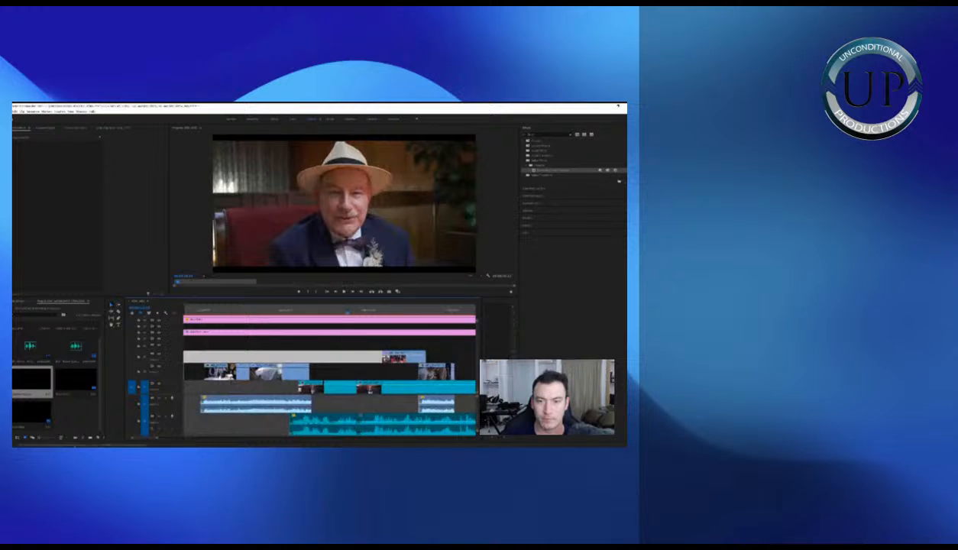
pyautogui.click(341, 374)
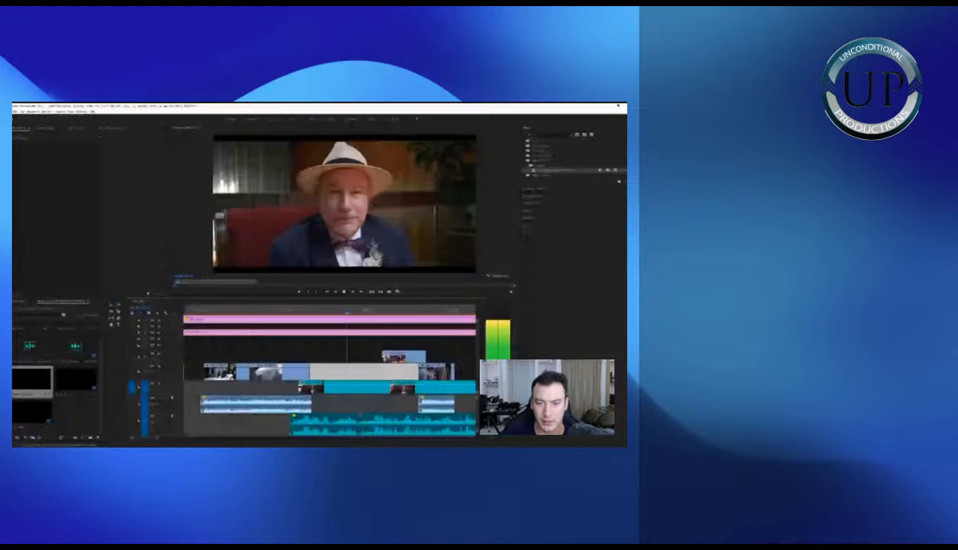
pyautogui.press('Delete')
pyautogui.click(360, 387)
pyautogui.scroll(-3, 143, 243)
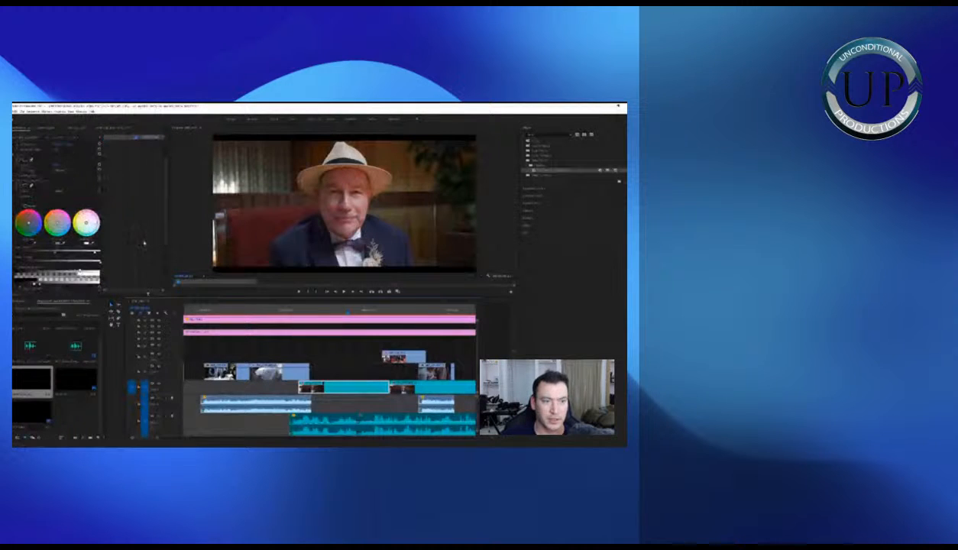
pyautogui.moveTo(95, 253); pyautogui.dragTo(83, 252)
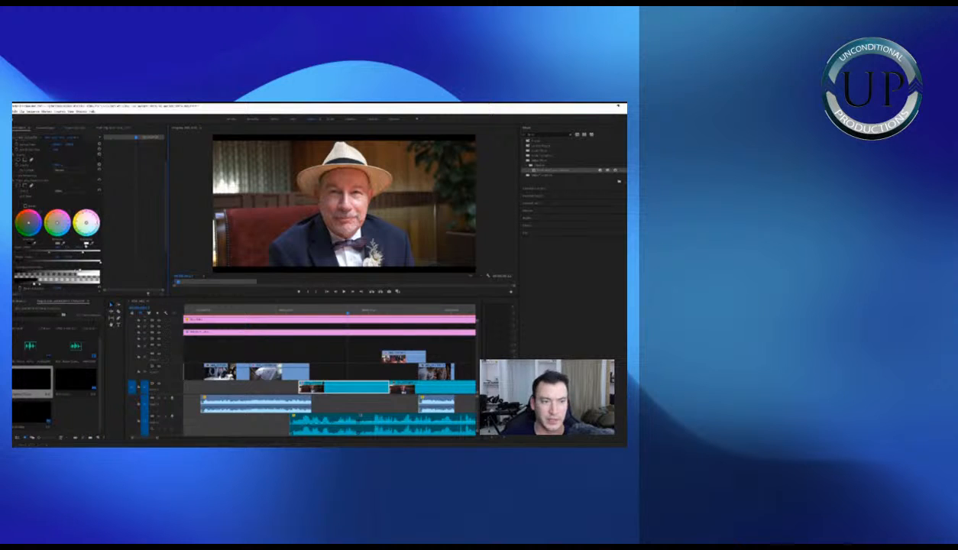
# Compare the first interview clip with its color corrector off and on, and play it back
pyautogui.click(302, 311)
pyautogui.press('space')
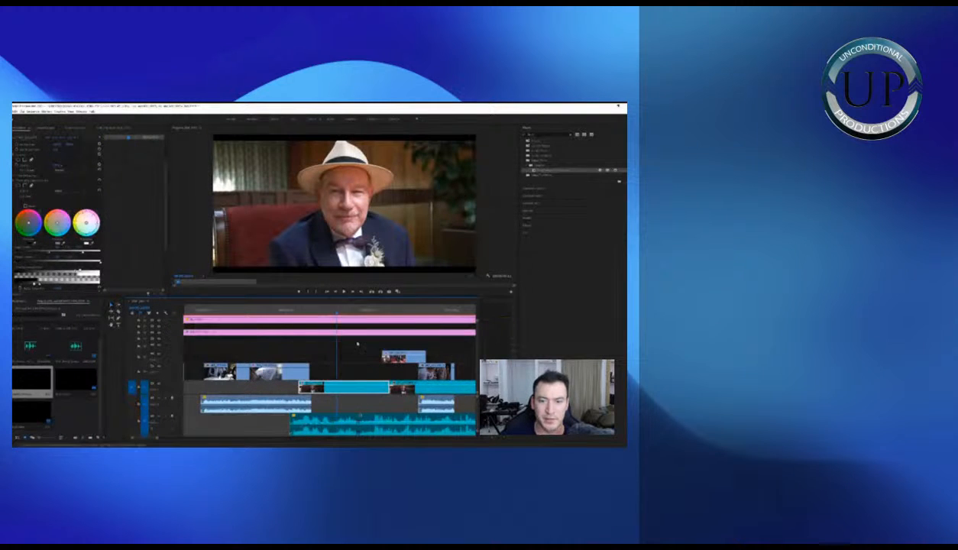
pyautogui.click(354, 384)
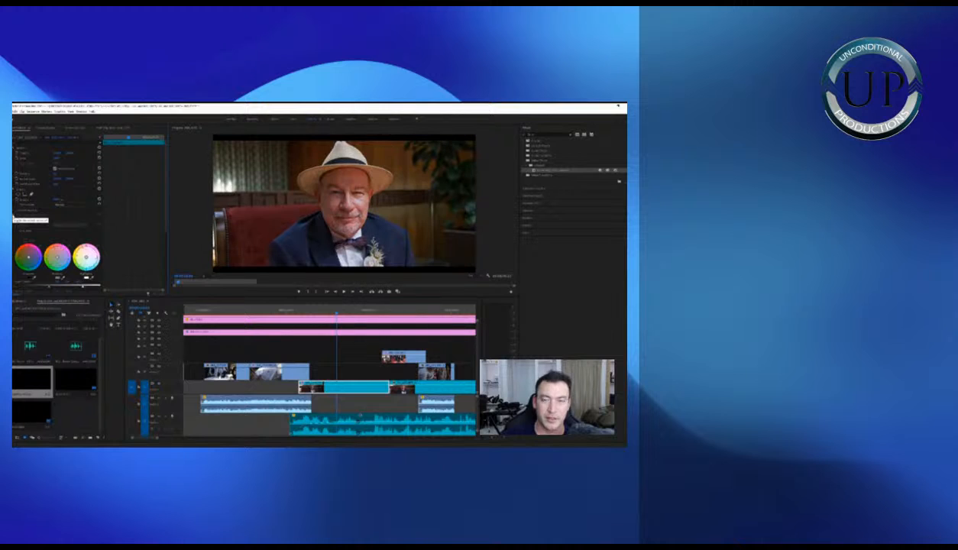
pyautogui.click(13, 216)
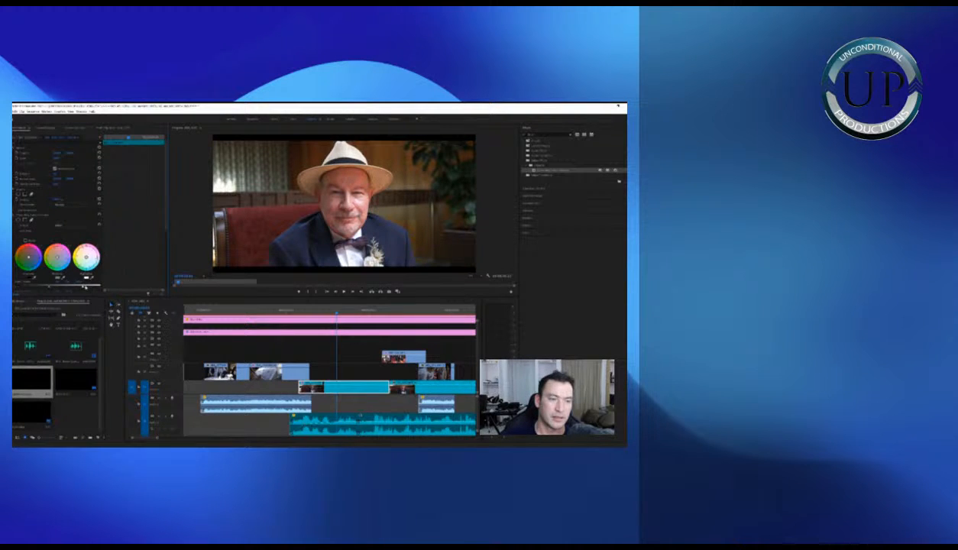
pyautogui.press('space')
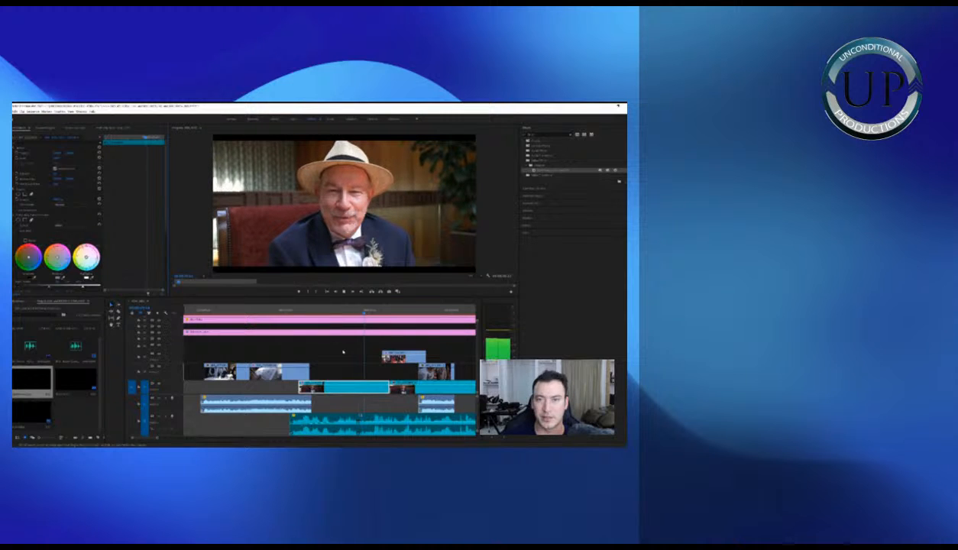
# Check the effects on the group photo clip and play through to the mingling guests shot
pyautogui.click(341, 353)
pyautogui.press('Delete')
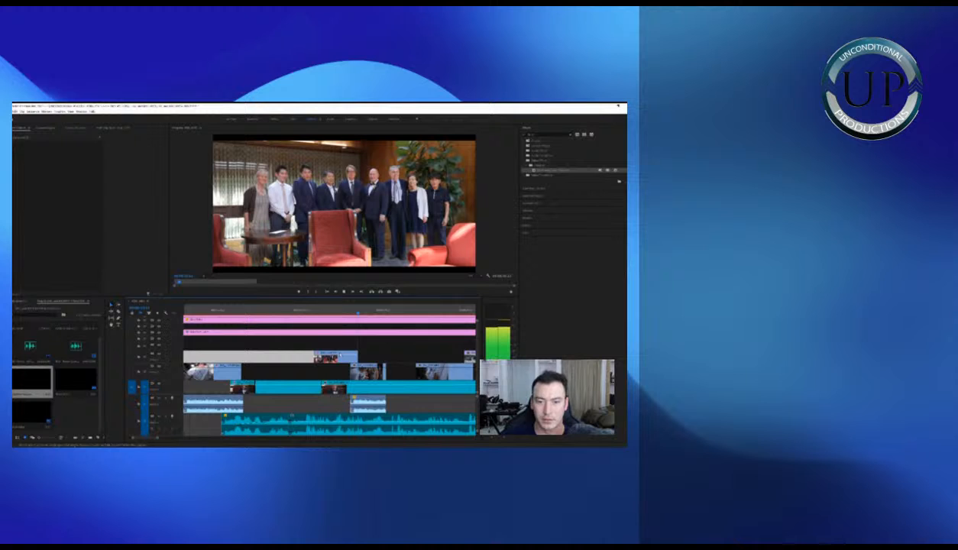
pyautogui.click(335, 356)
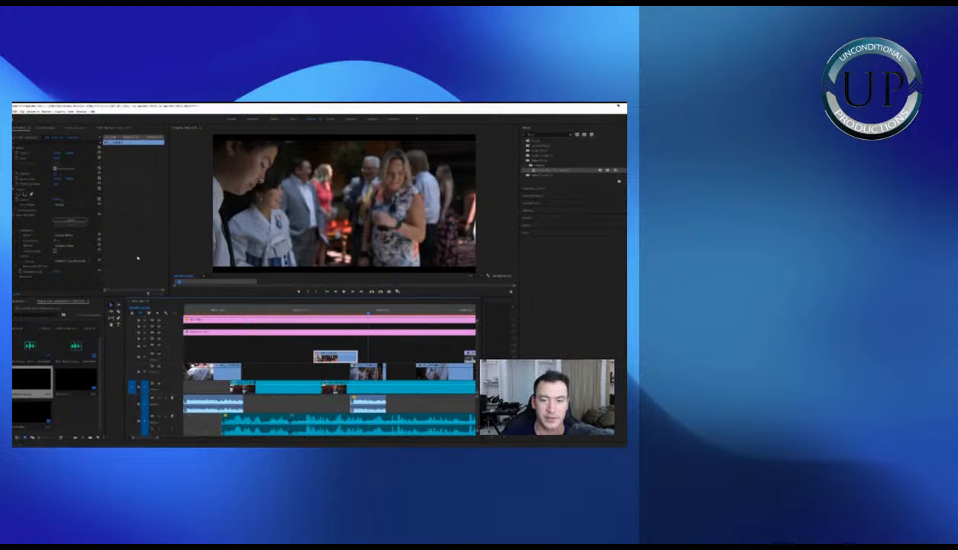
pyautogui.click(329, 310)
pyautogui.press('space')
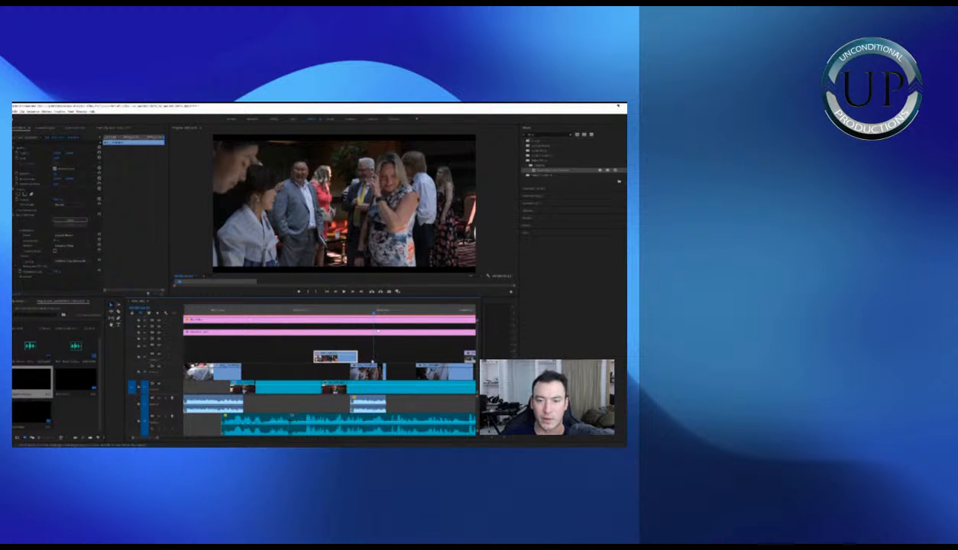
# Paste the Three-Way Color Corrector onto the mingling guests clip, brighten it by lowering the input white level, and play it back
pyautogui.click(372, 367)
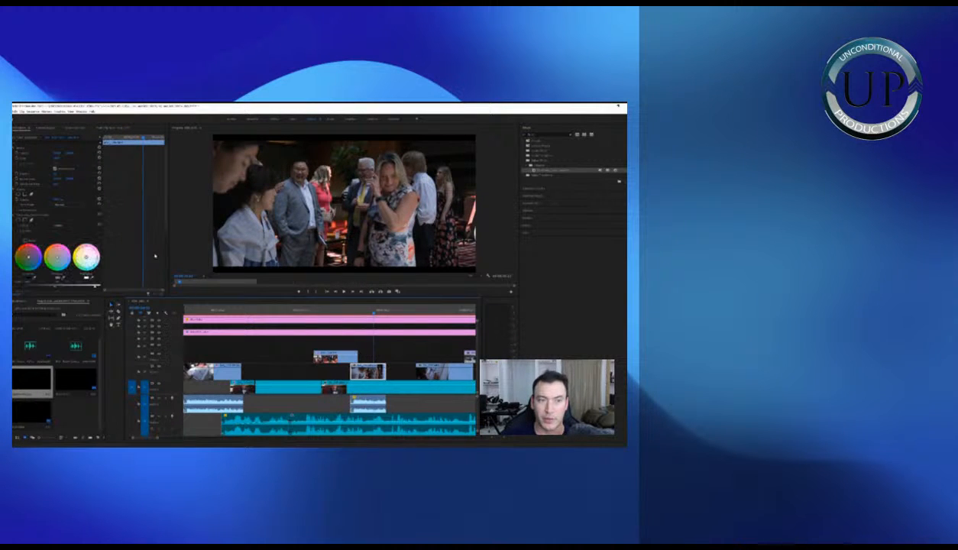
pyautogui.scroll(-2, 128, 255)
pyautogui.moveTo(95, 253); pyautogui.dragTo(75, 253)
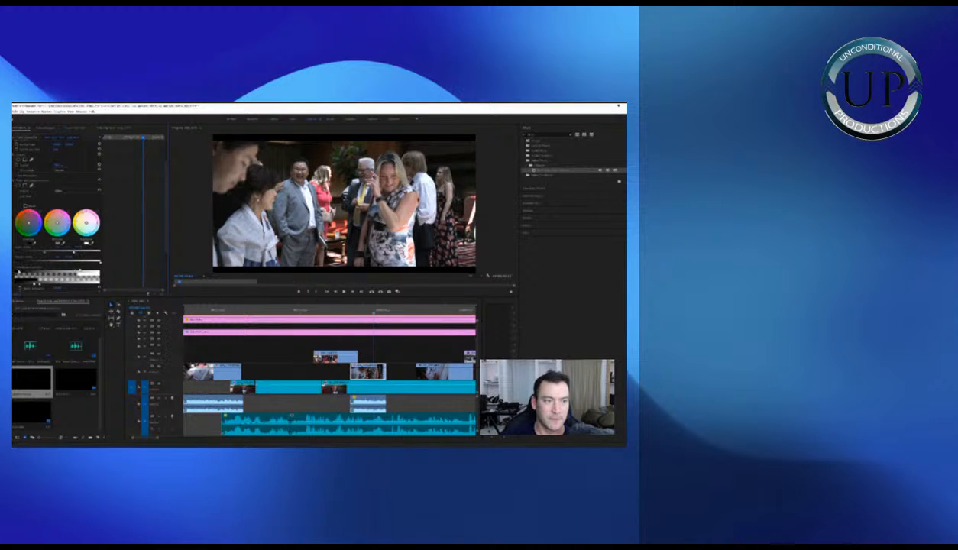
pyautogui.scroll(-1, 130, 266)
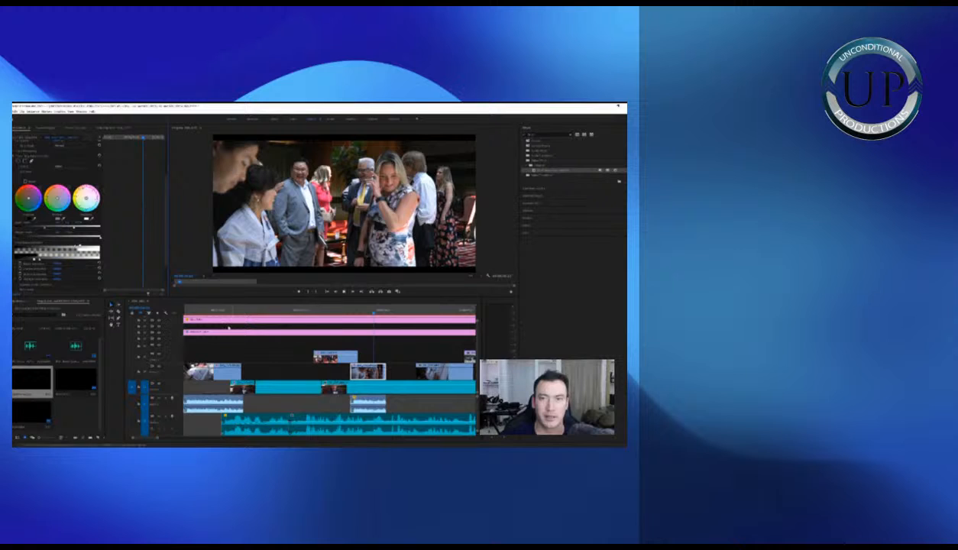
pyautogui.press('space')
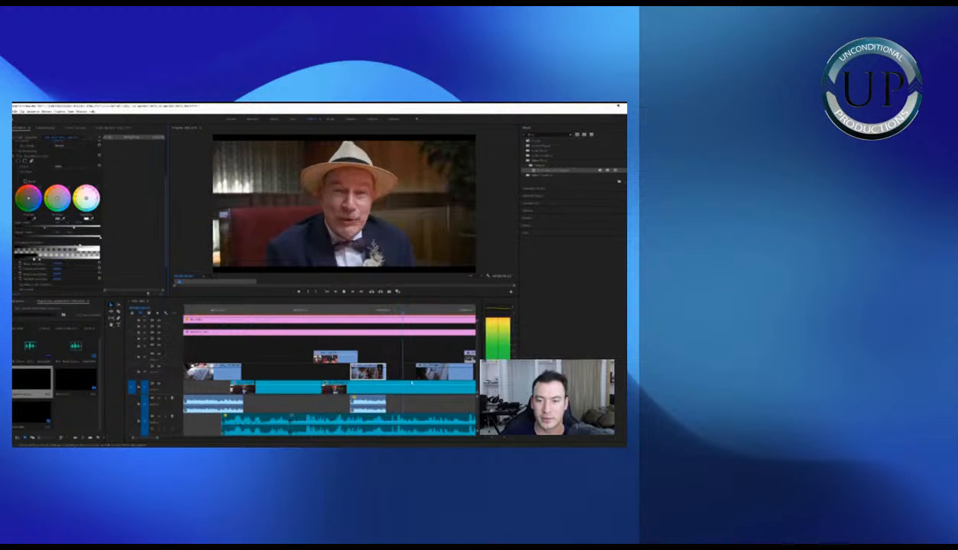
# Copy the Three-Way Color Corrector from the first interview clip onto the second clip of the man in the hat, and play on
pyautogui.press('space')
pyautogui.click(388, 390)
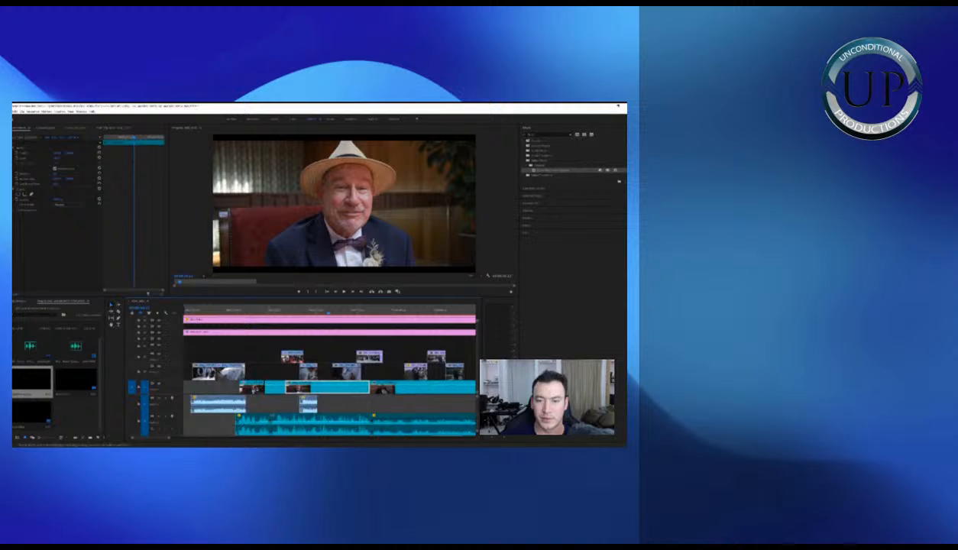
pyautogui.click(272, 387)
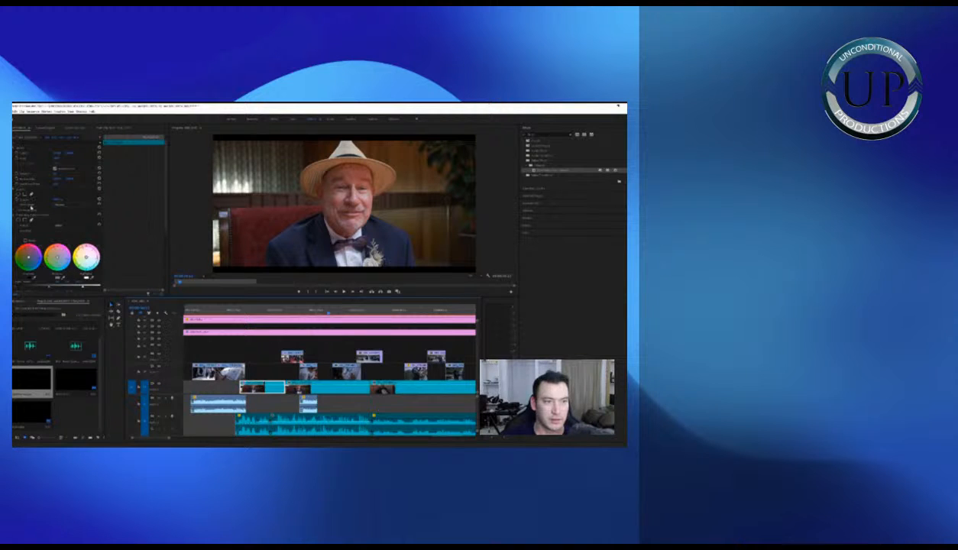
pyautogui.click(326, 388)
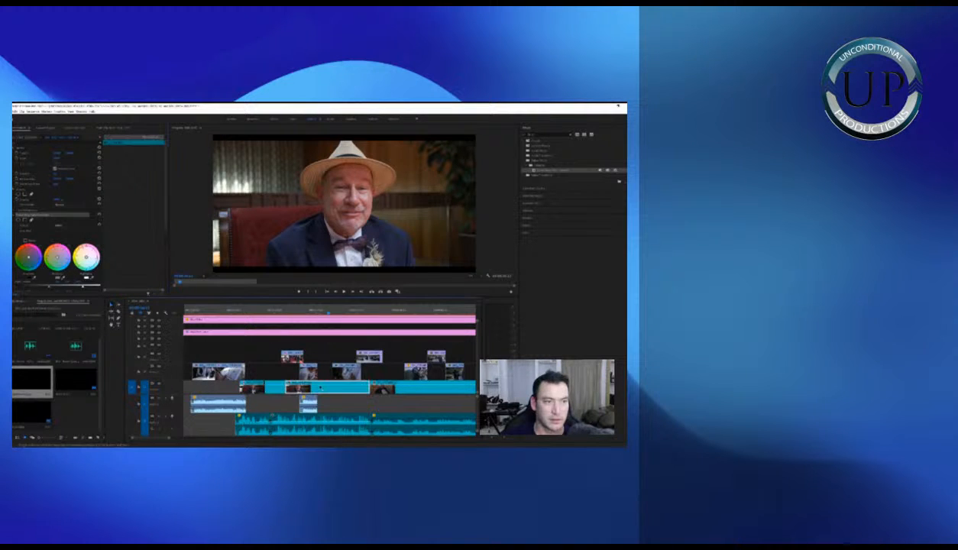
pyautogui.hotkey('ctrl', 'v')
pyautogui.press('space')
pyautogui.press('-')
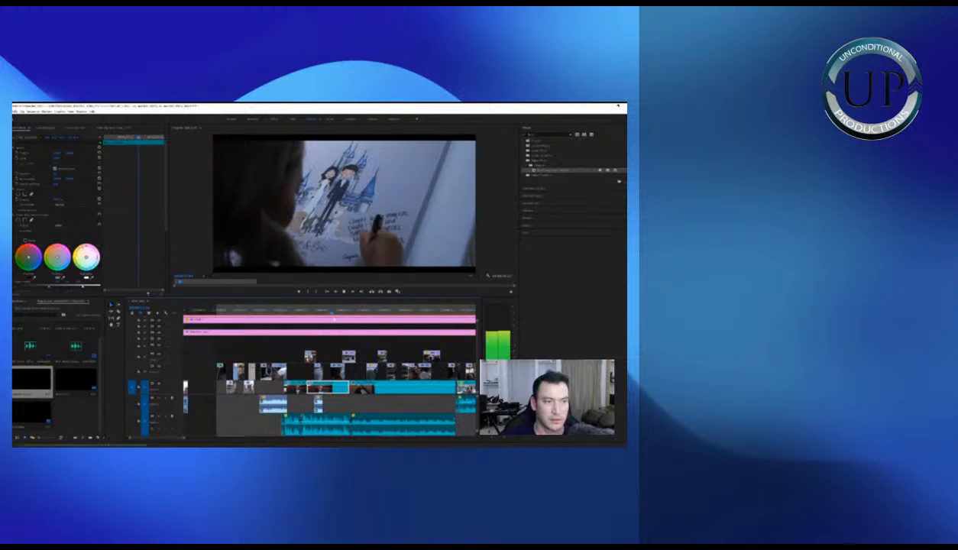
# Paste the Three-Way Color Corrector onto the clip of the couple holding glasses in front of the hills
pyautogui.press('=')
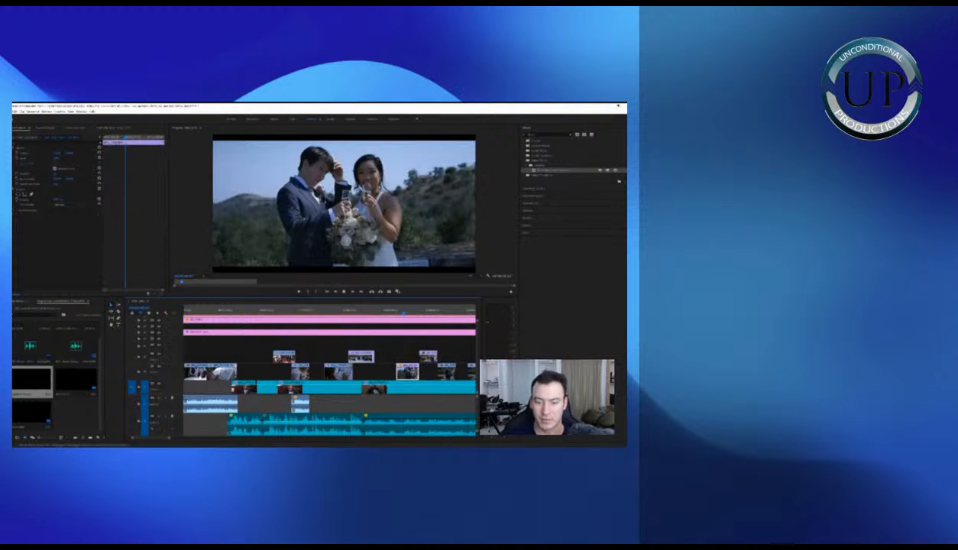
pyautogui.press('space')
pyautogui.press('-')
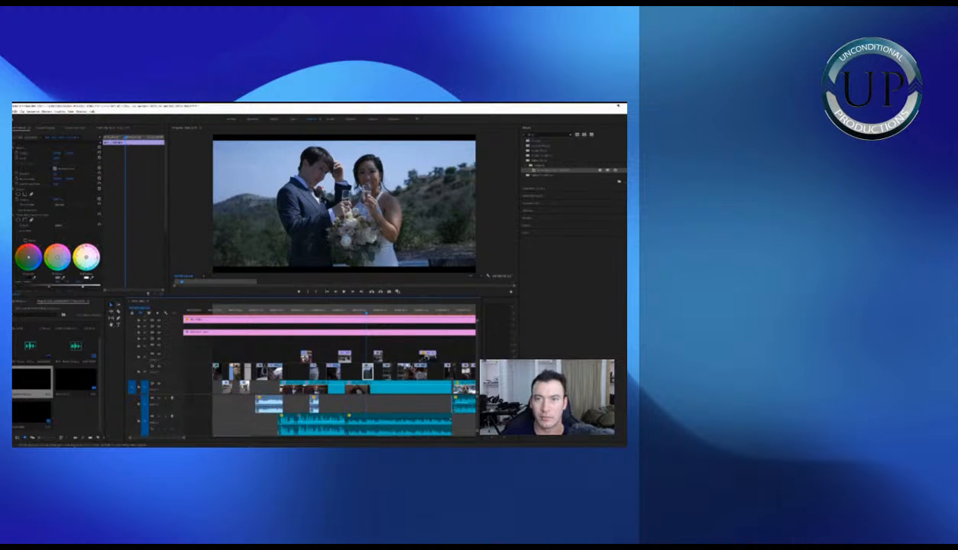
pyautogui.press('=')
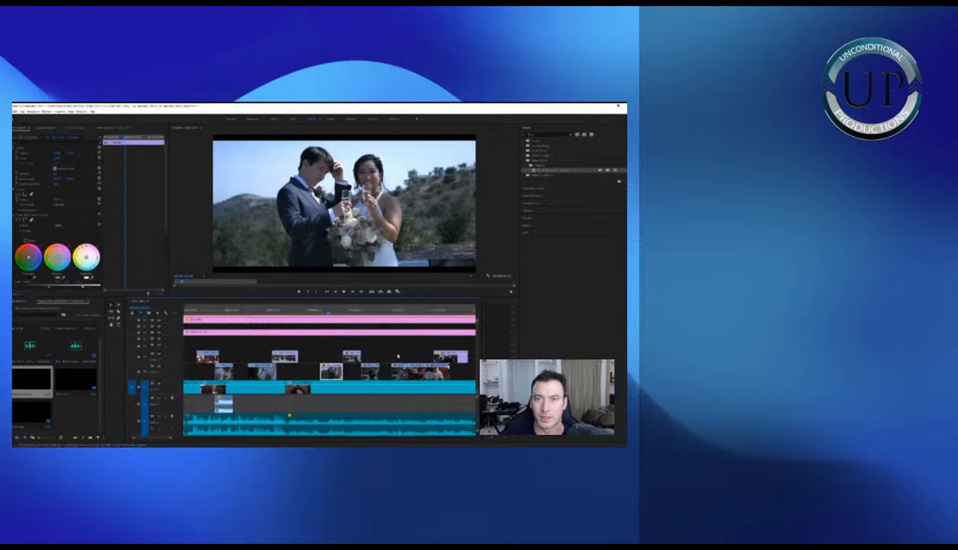
# Play on to the clip of the older couple walking outdoors, paste the Three-Way Color Corrector onto it, and adjust its input levels
pyautogui.press('space')
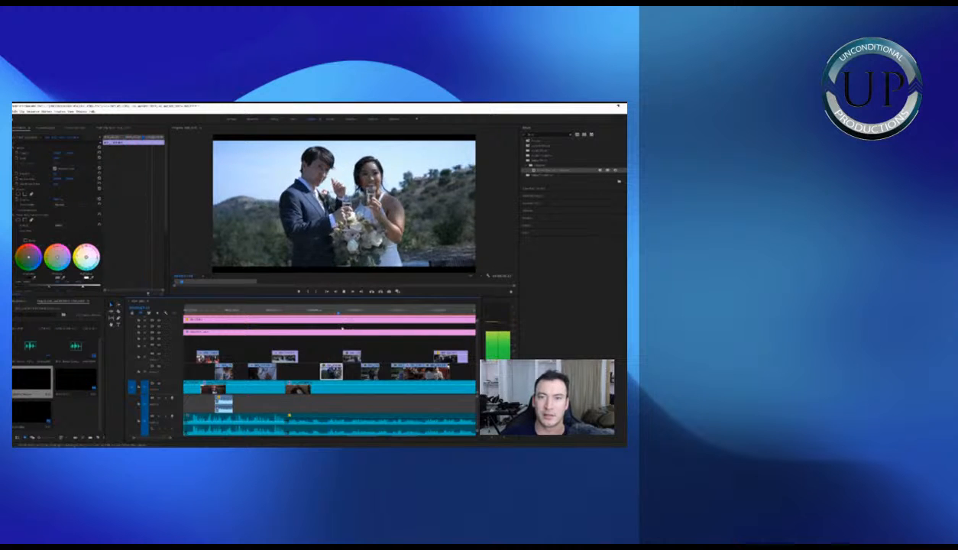
pyautogui.press('space')
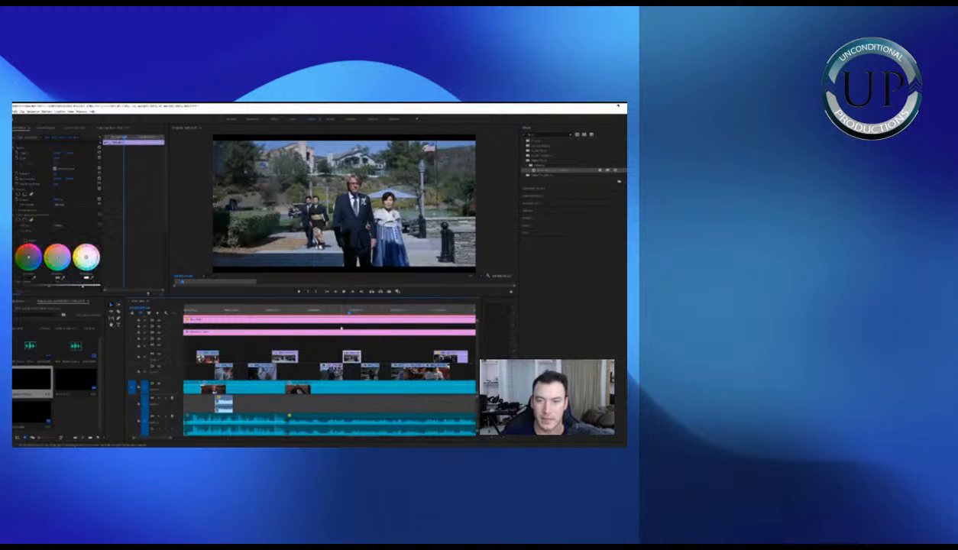
pyautogui.click(358, 346)
pyautogui.click(353, 356)
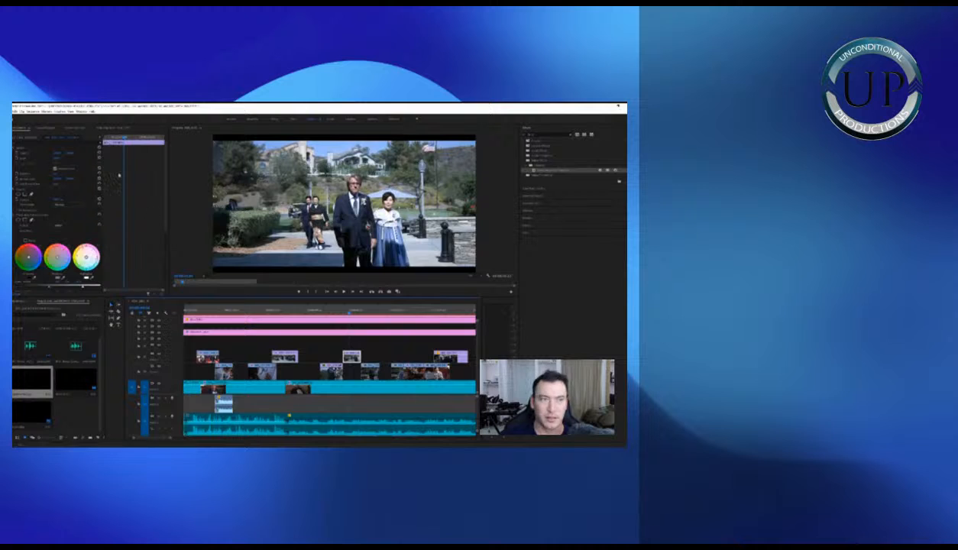
pyautogui.press('space')
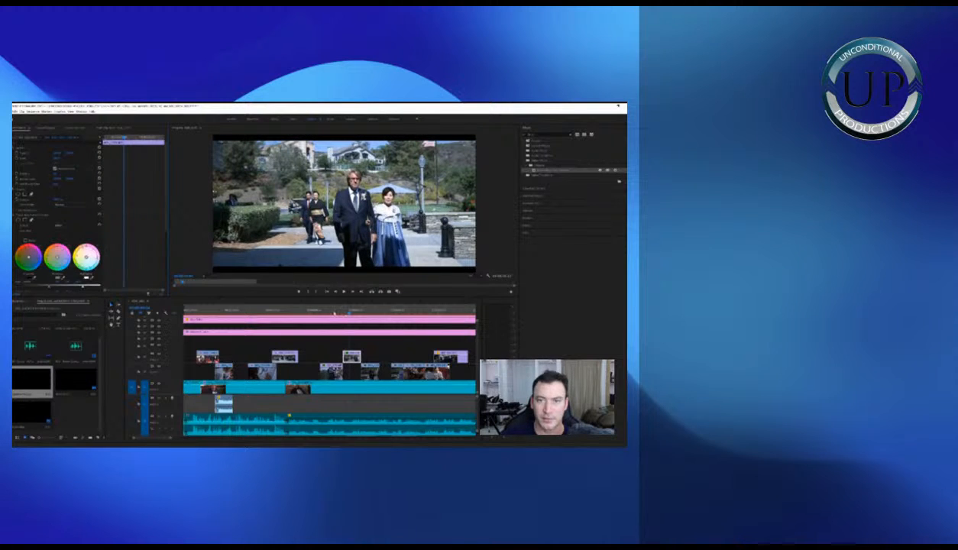
pyautogui.scroll(-2, 144, 248)
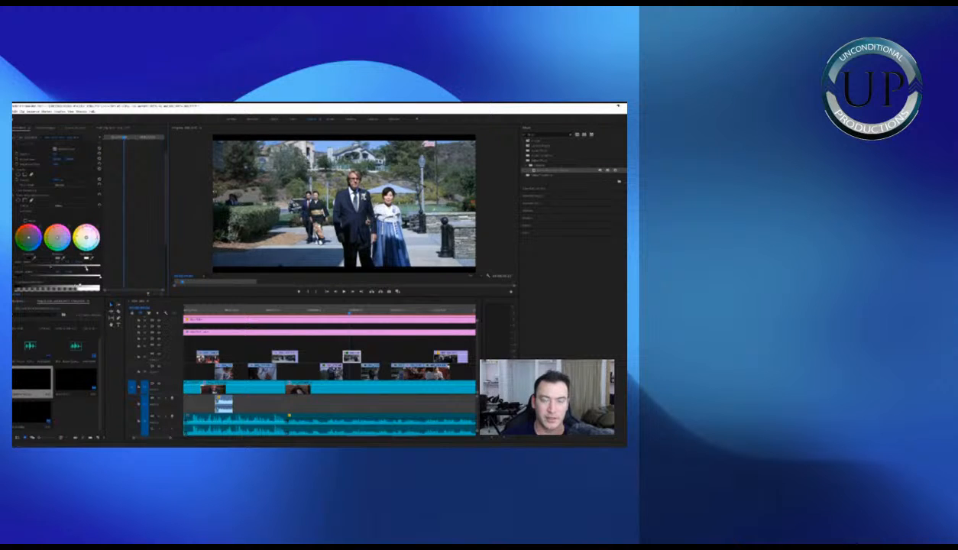
pyautogui.scroll(-3, 116, 261)
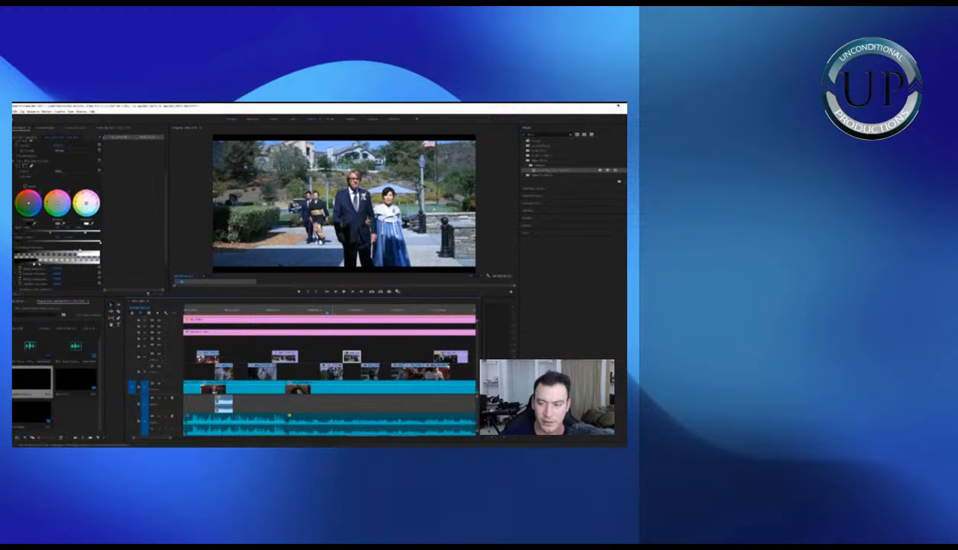
# Review the Three-Way Color Corrector levels on the clips of the couple with glasses and the couple on the terrace, replaying them
pyautogui.click(330, 372)
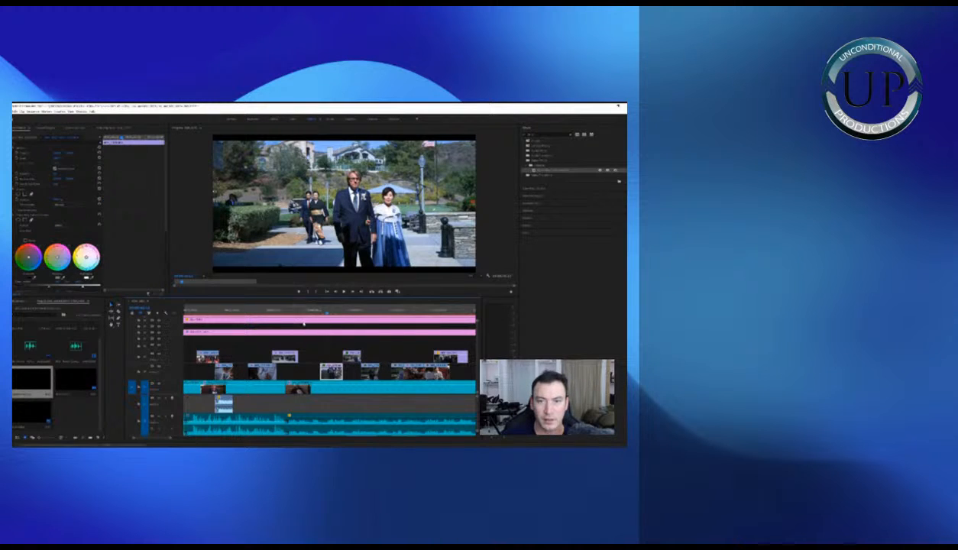
pyautogui.scroll(-6, 134, 252)
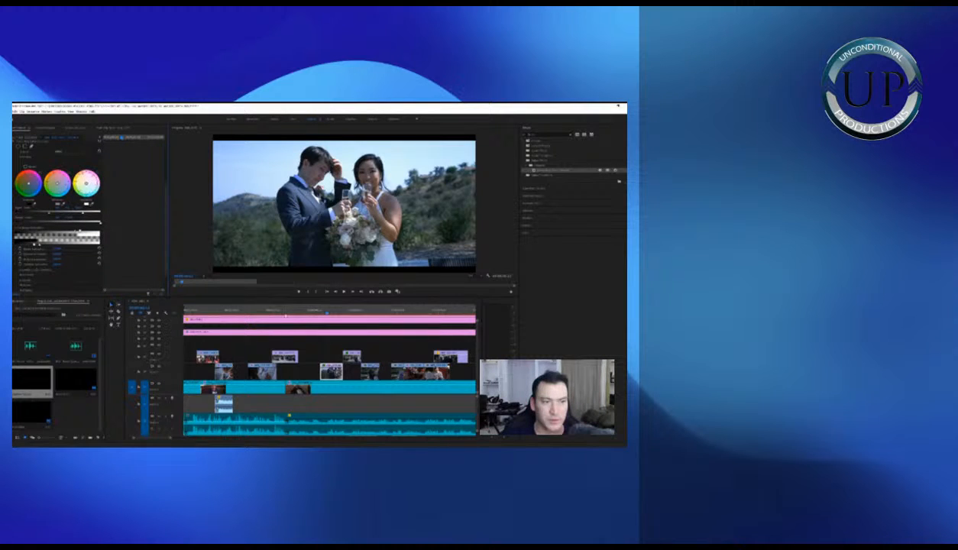
pyautogui.scroll(6, 57, 221)
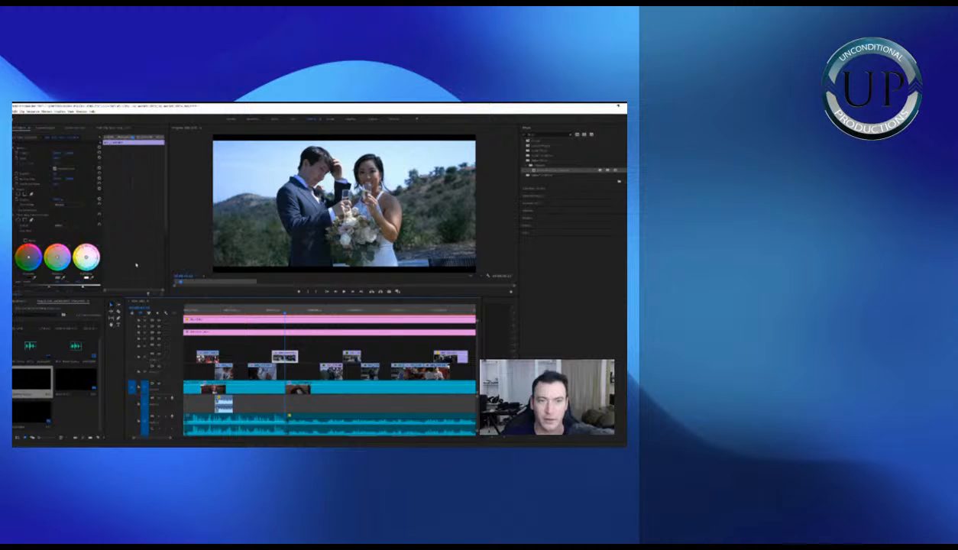
pyautogui.scroll(-5, 114, 264)
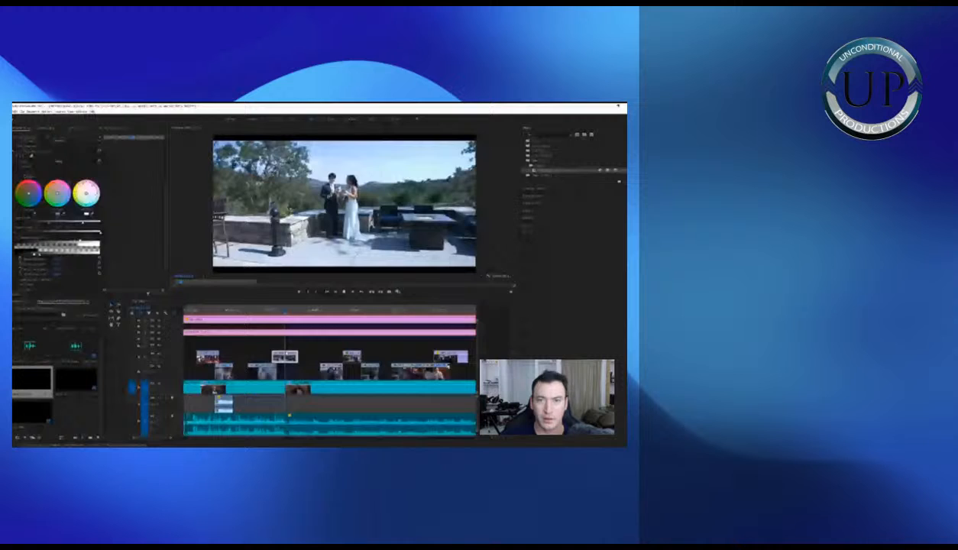
pyautogui.click(299, 310)
pyautogui.press('space')
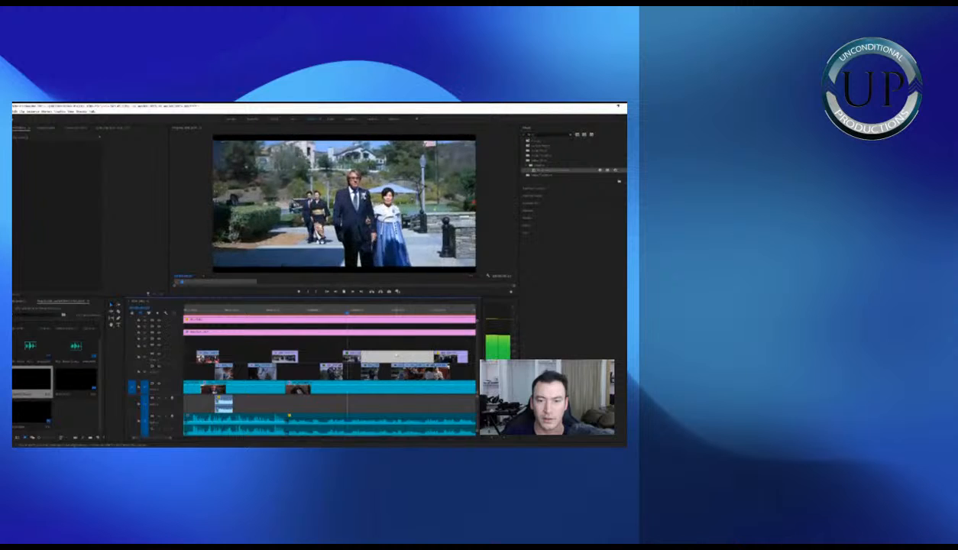
pyautogui.click(333, 310)
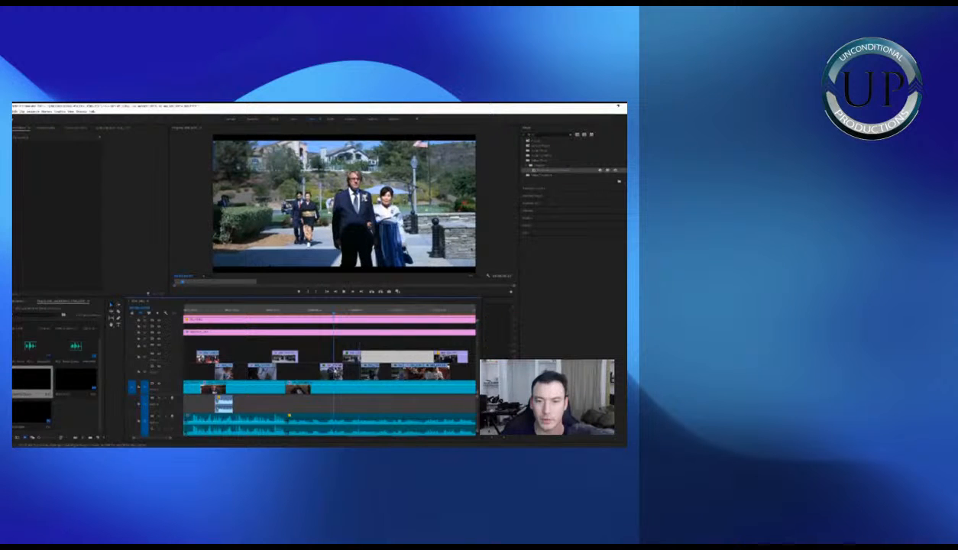
pyautogui.click(335, 370)
pyautogui.scroll(-3, 146, 240)
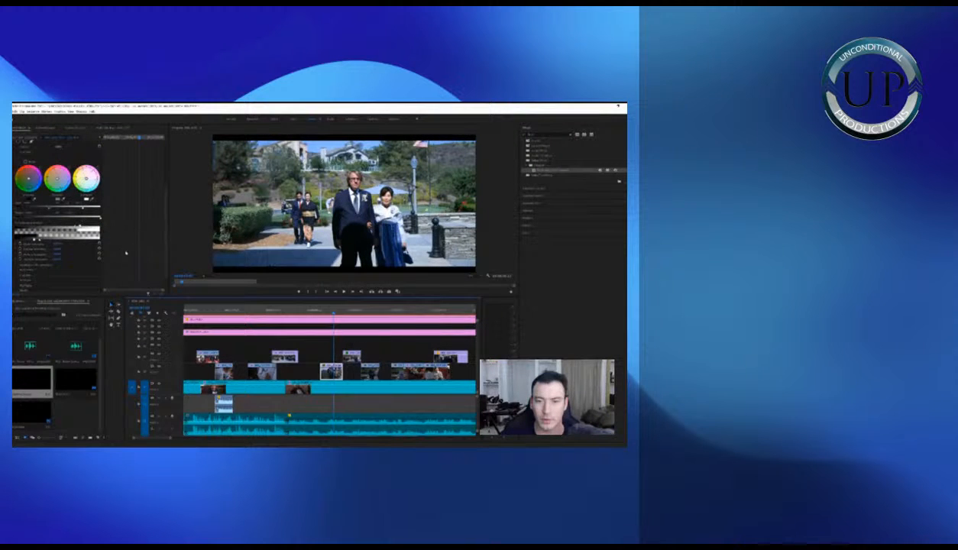
# Paste the Three-Way Color Corrector onto the first four-person family portrait clip, lower its input white level to brighten it, and play it
pyautogui.click(368, 310)
pyautogui.click(369, 372)
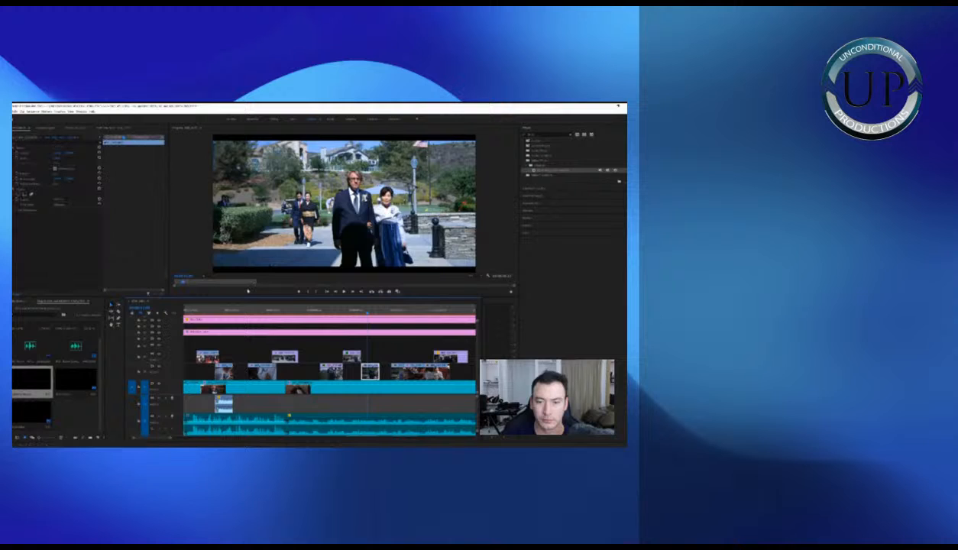
pyautogui.hotkey('ctrl', 'v')
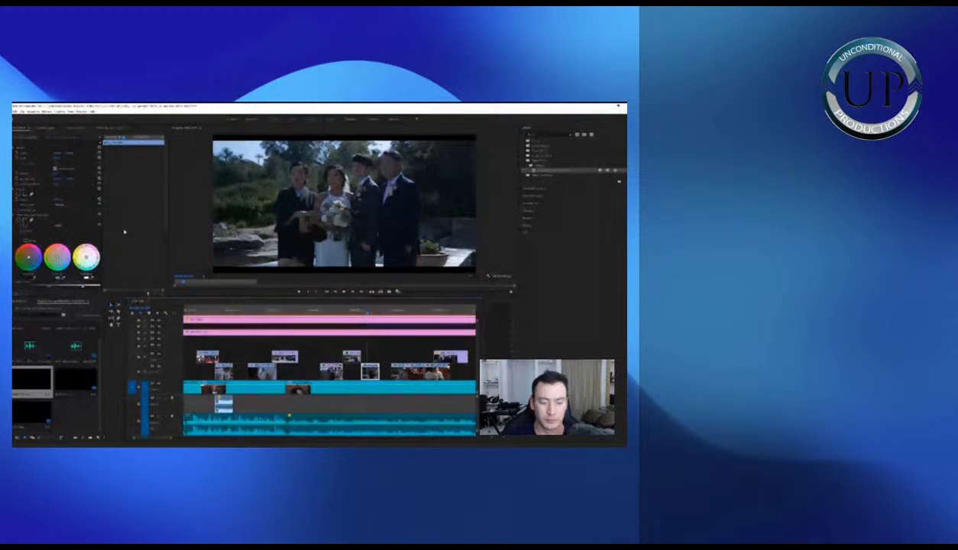
pyautogui.scroll(-2, 135, 230)
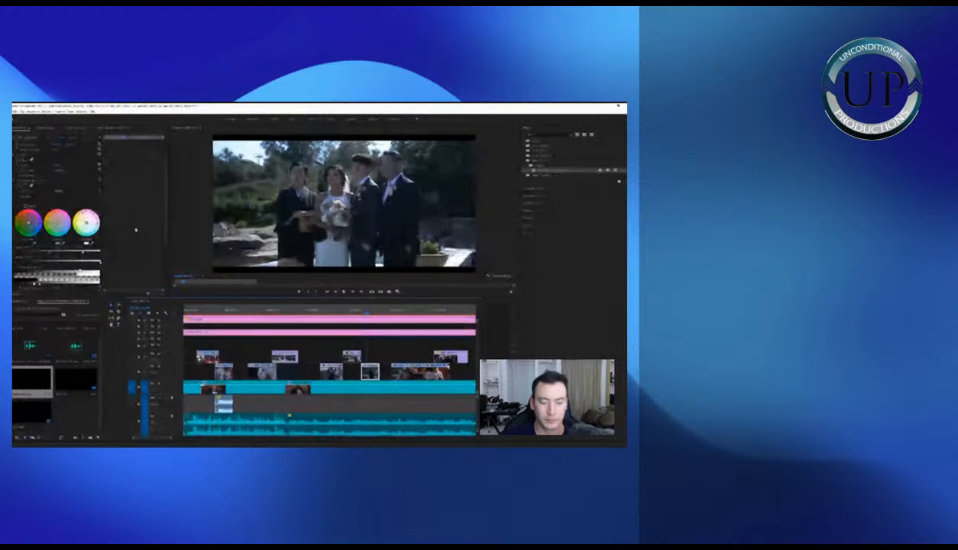
pyautogui.scroll(-1, 138, 230)
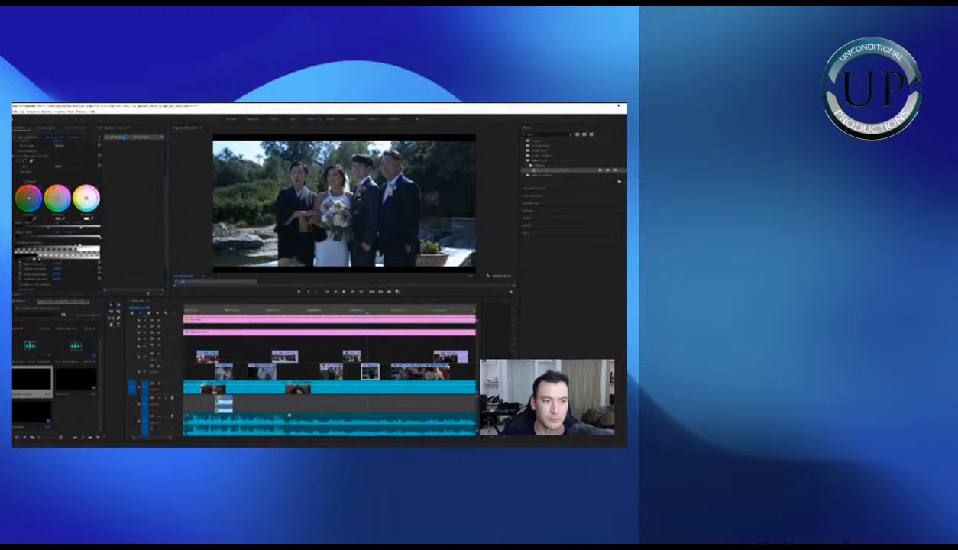
pyautogui.moveTo(81, 228); pyautogui.dragTo(74, 230)
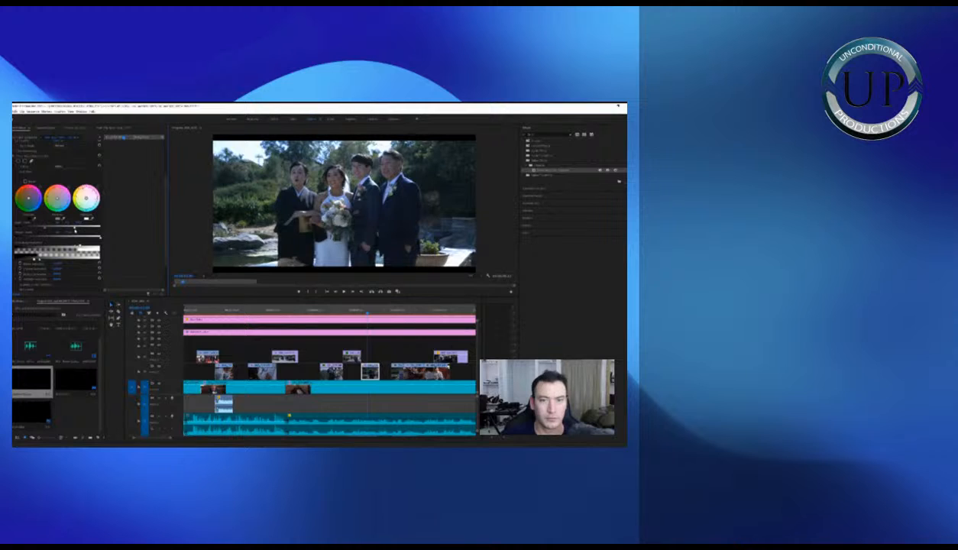
pyautogui.click(394, 346)
pyautogui.press('space')
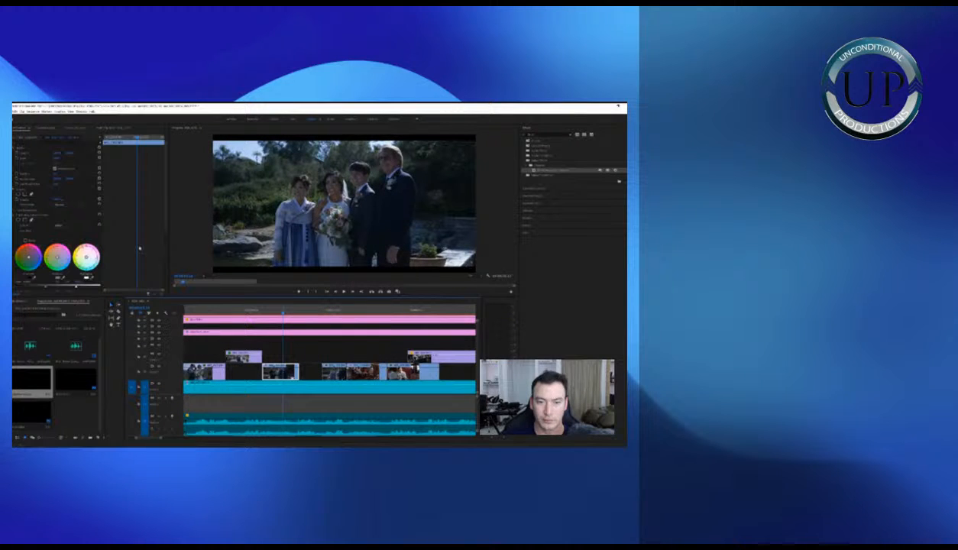
# Copy the Three-Way Color Corrector from the first family portrait clip onto the second portrait clip and play it back
pyautogui.click(41, 217)
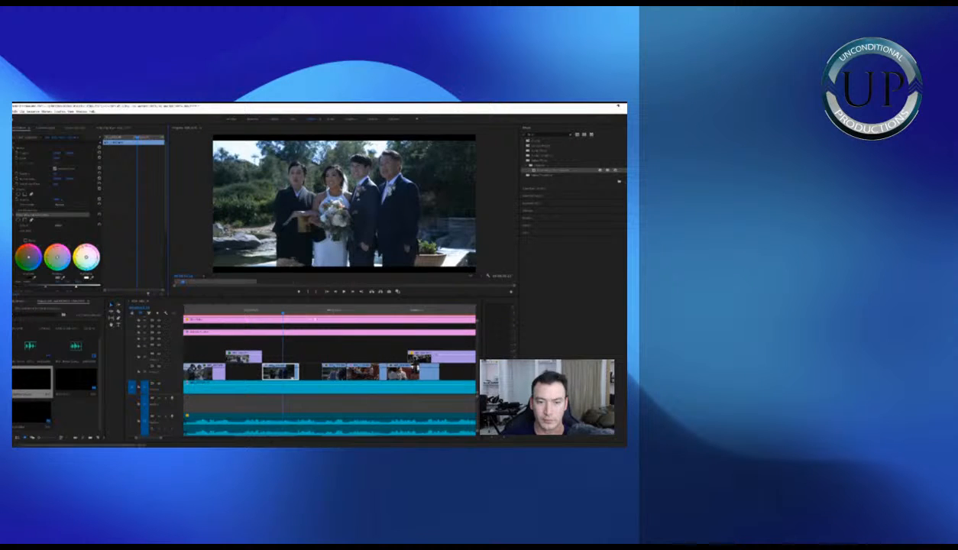
pyautogui.click(333, 311)
pyautogui.click(334, 372)
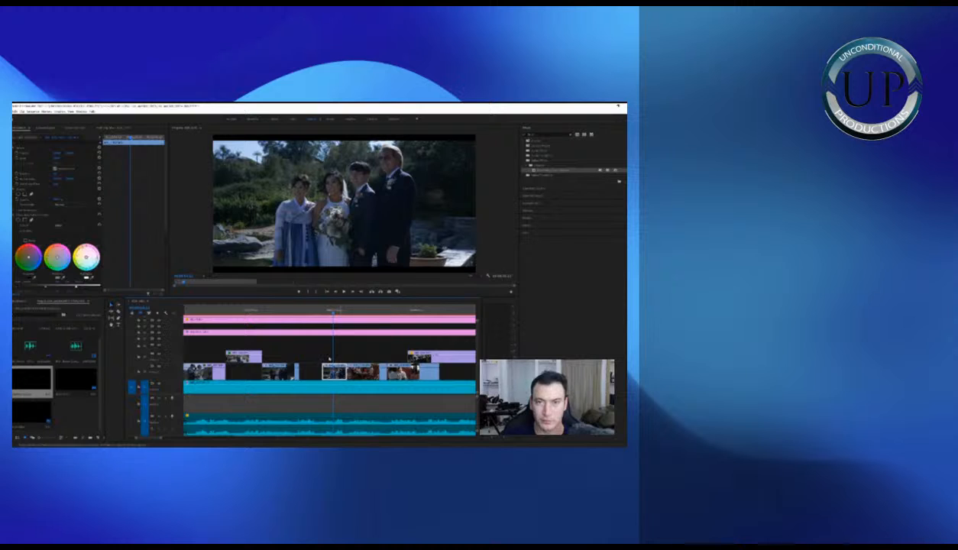
pyautogui.press('space')
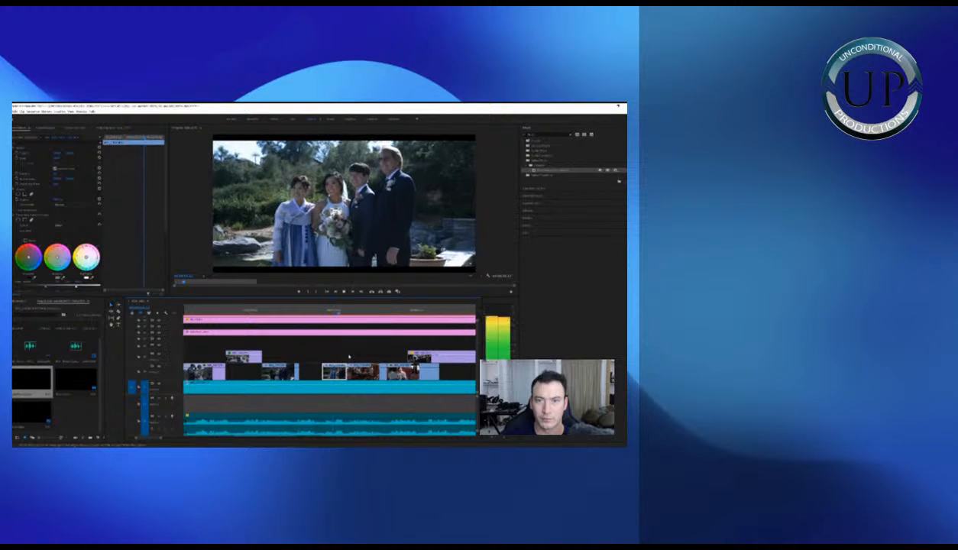
# Paste the Three-Way Color Corrector onto the clip of guests in red armchairs, raise its input white level, and replay it
pyautogui.click(367, 378)
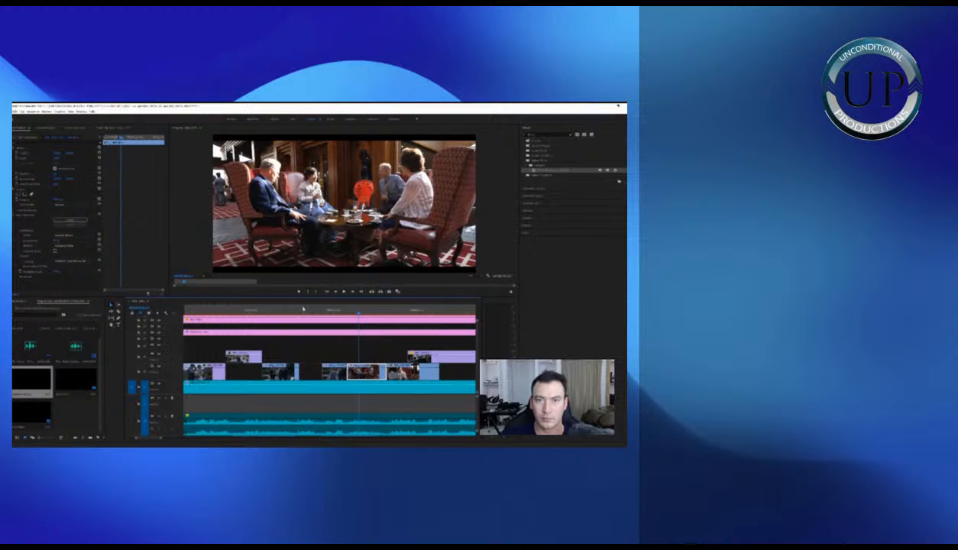
pyautogui.click(376, 355)
pyautogui.click(372, 370)
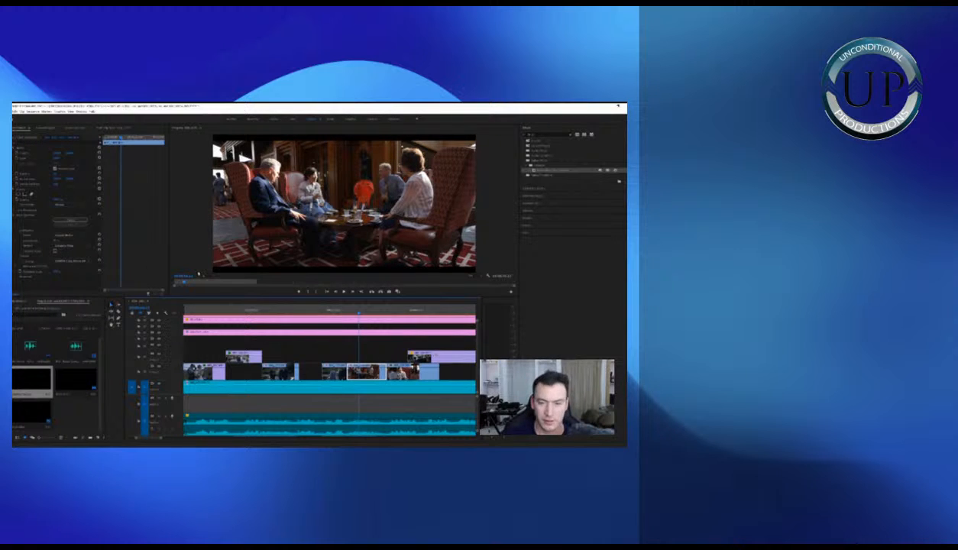
pyautogui.scroll(-5, 137, 243)
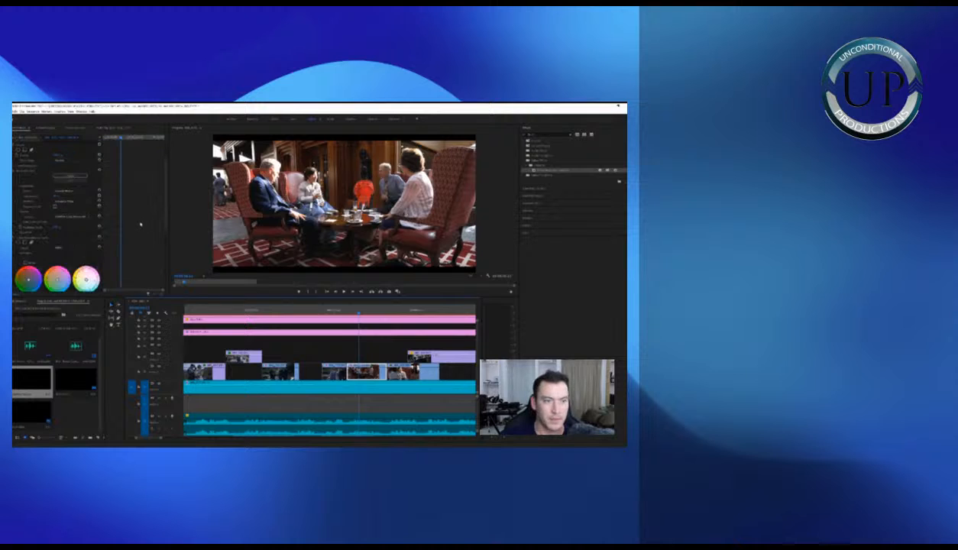
pyautogui.moveTo(76, 232); pyautogui.dragTo(93, 231)
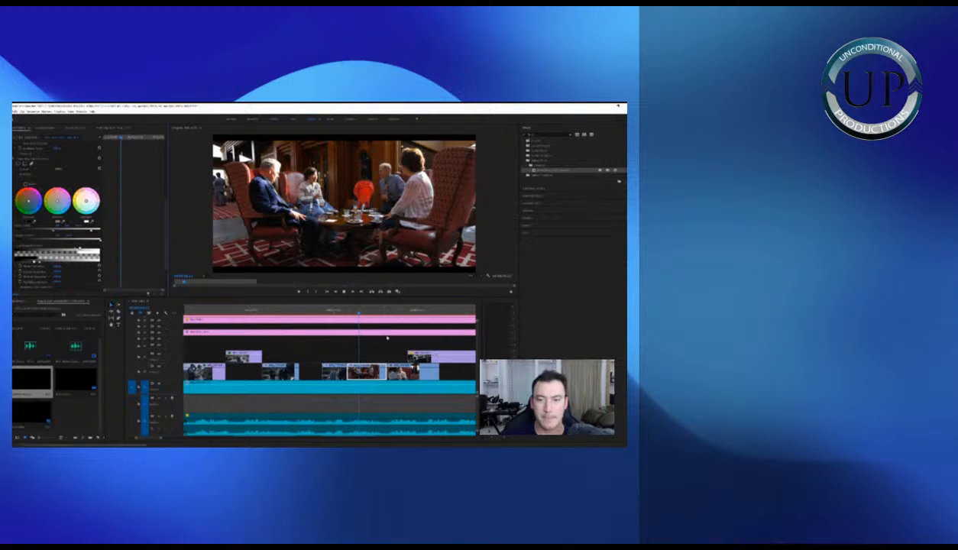
pyautogui.press('space')
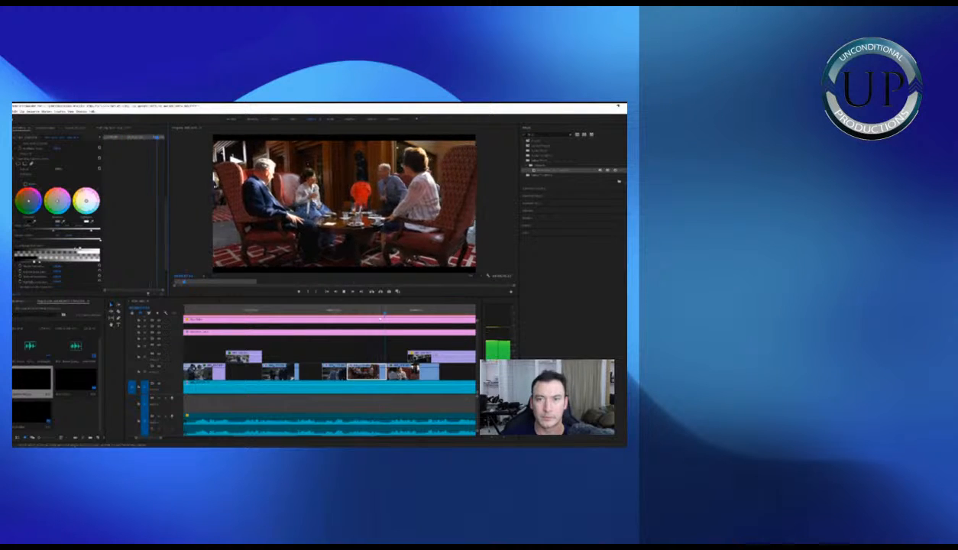
pyautogui.click(377, 312)
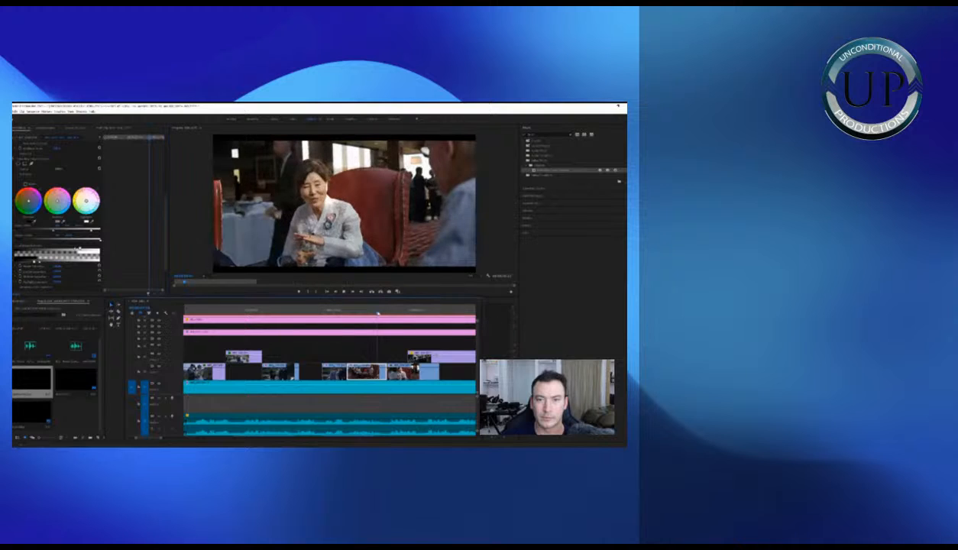
pyautogui.press('space')
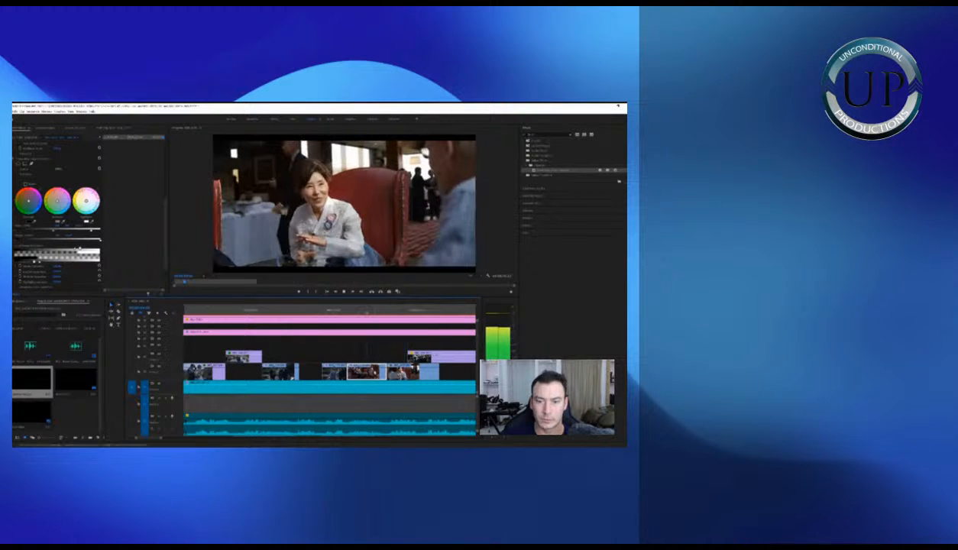
pyautogui.click(133, 264)
pyautogui.scroll(-1, 57, 257)
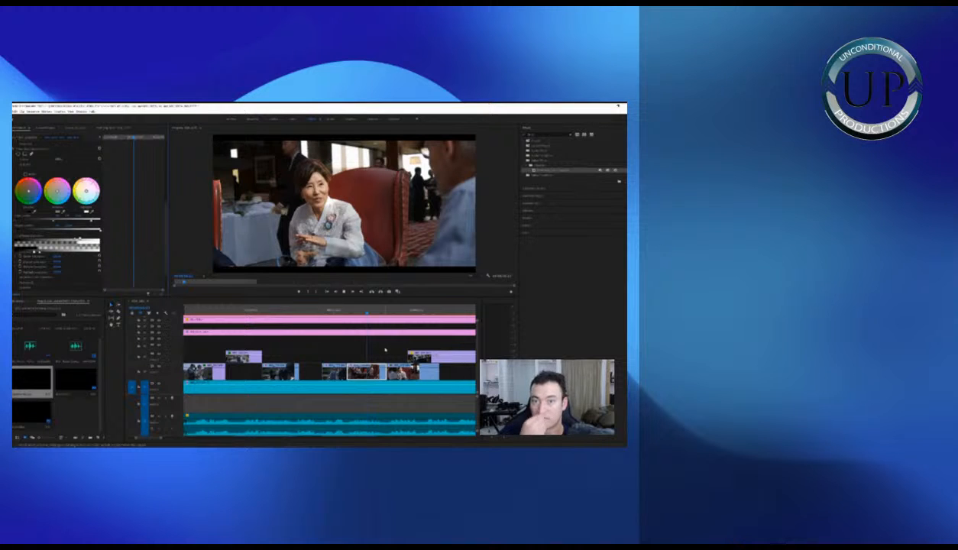
pyautogui.press('space')
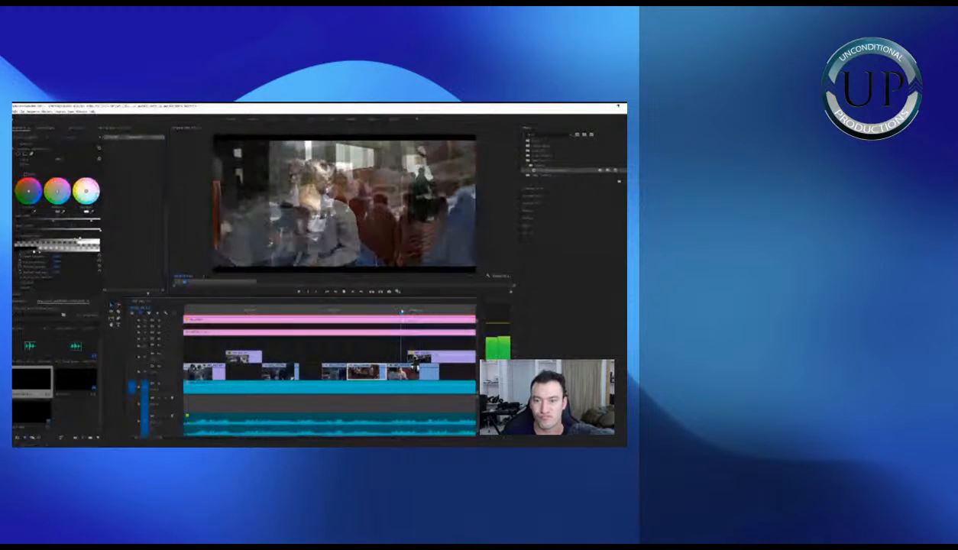
# Paste the Three-Way Color Corrector onto the seated woman's close-up clip, raise its input white level, and play on toward the ceremony shot
pyautogui.press('space')
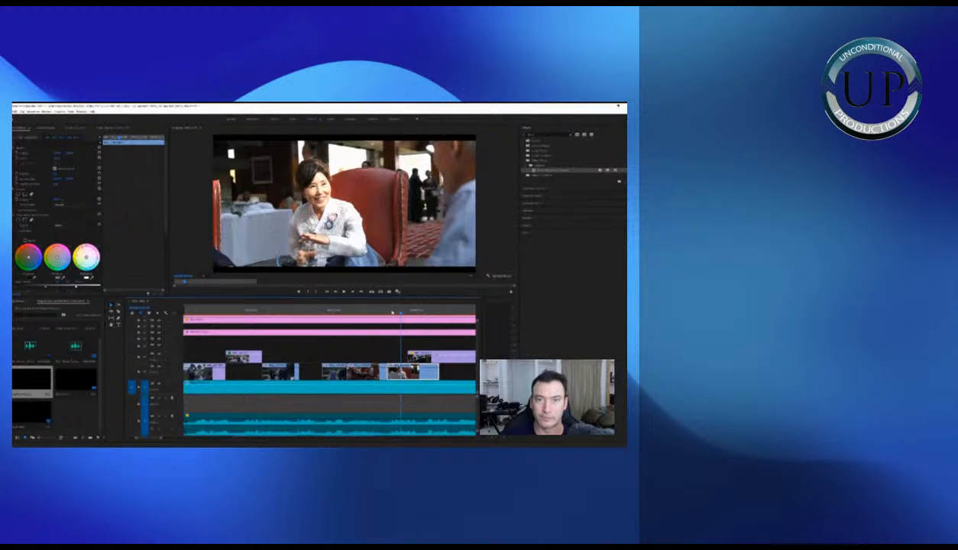
pyautogui.scroll(-3, 150, 241)
pyautogui.moveTo(77, 253); pyautogui.dragTo(90, 254)
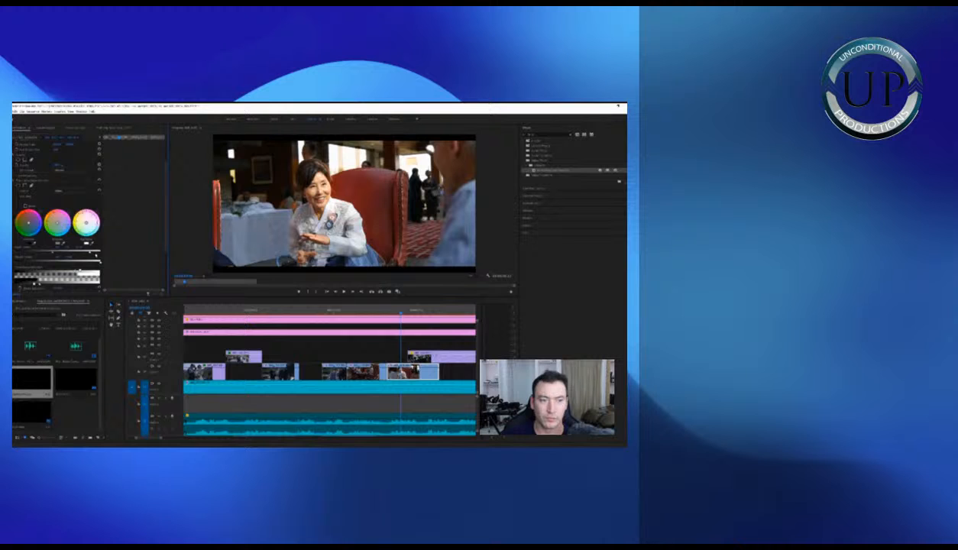
pyautogui.scroll(-1, 128, 250)
pyautogui.press('space')
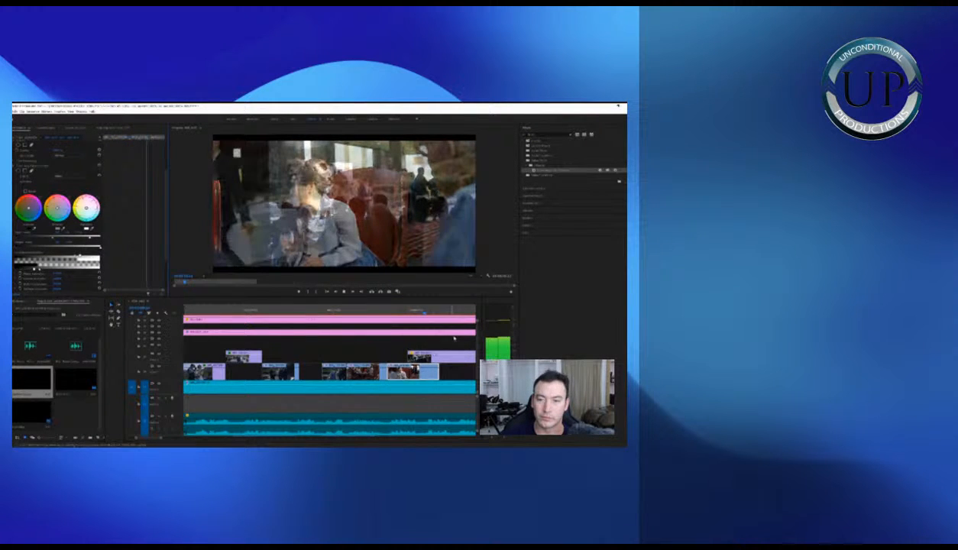
pyautogui.press('space')
pyautogui.press('-')
pyautogui.press('=')
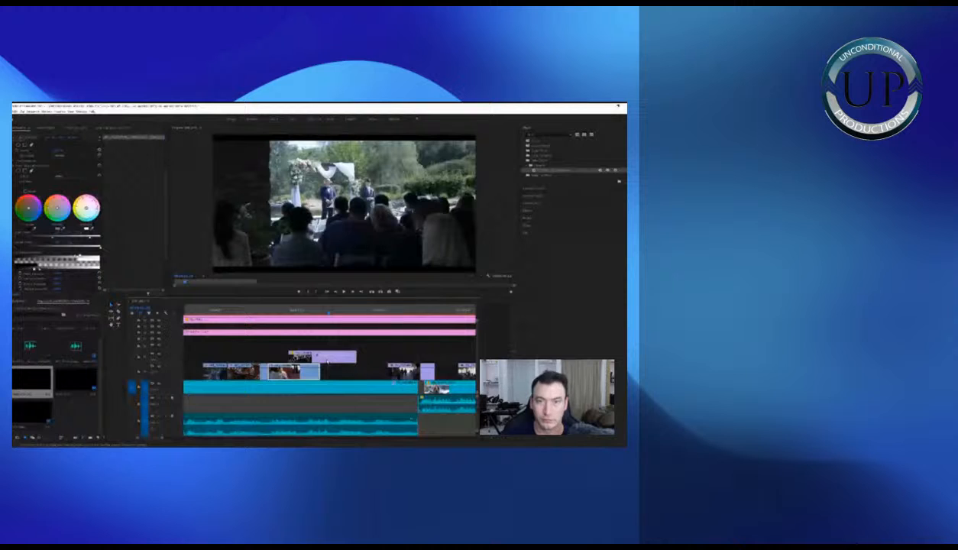
# Paste the Three-Way Color Corrector onto the wide ceremony shot of the seated guests, adjust its input white level, and play on
pyautogui.click(327, 357)
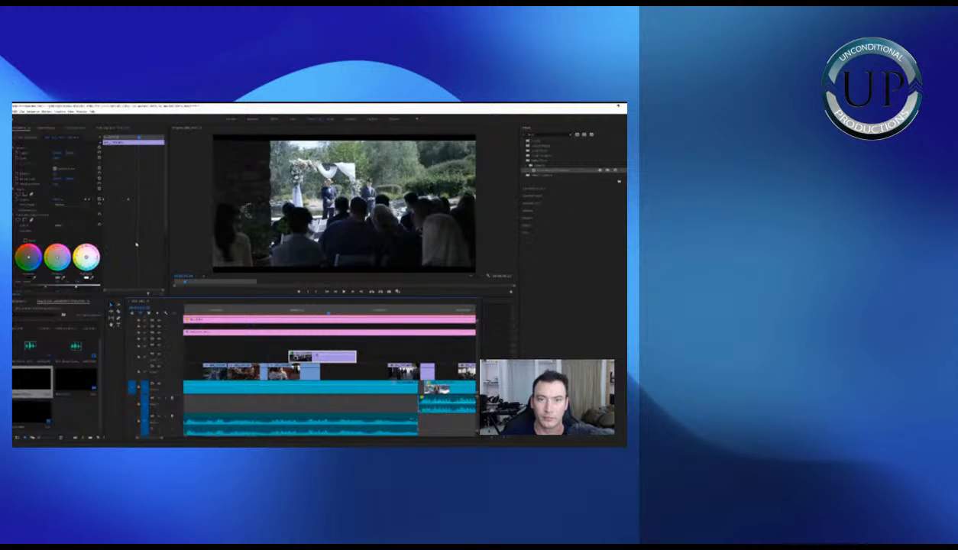
pyautogui.scroll(-3, 136, 245)
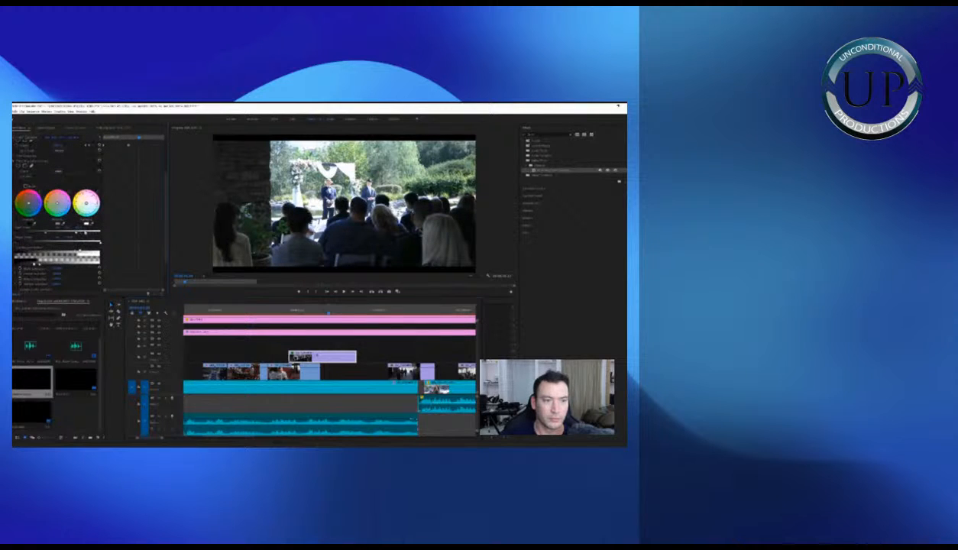
pyautogui.moveTo(76, 235); pyautogui.dragTo(87, 233)
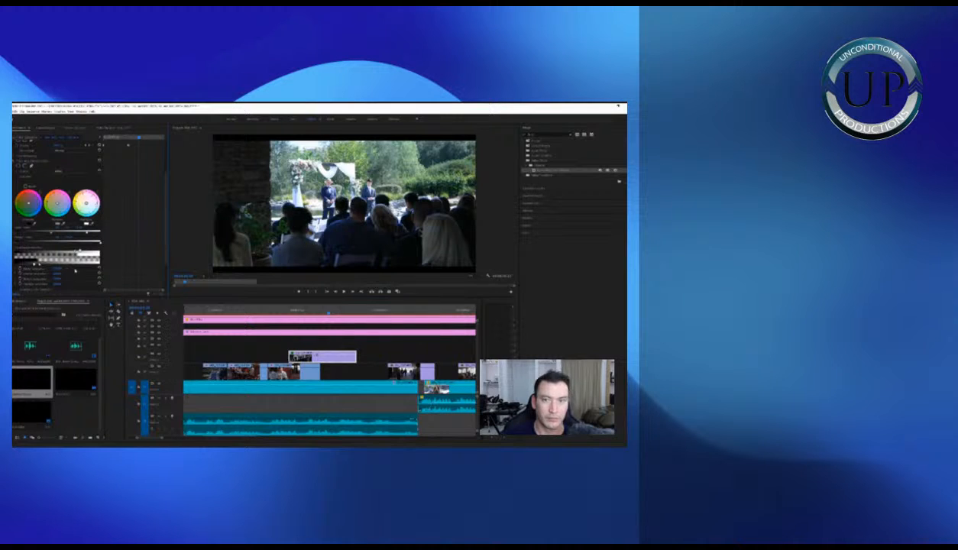
pyautogui.scroll(3, 66, 269)
pyautogui.scroll(2, 149, 216)
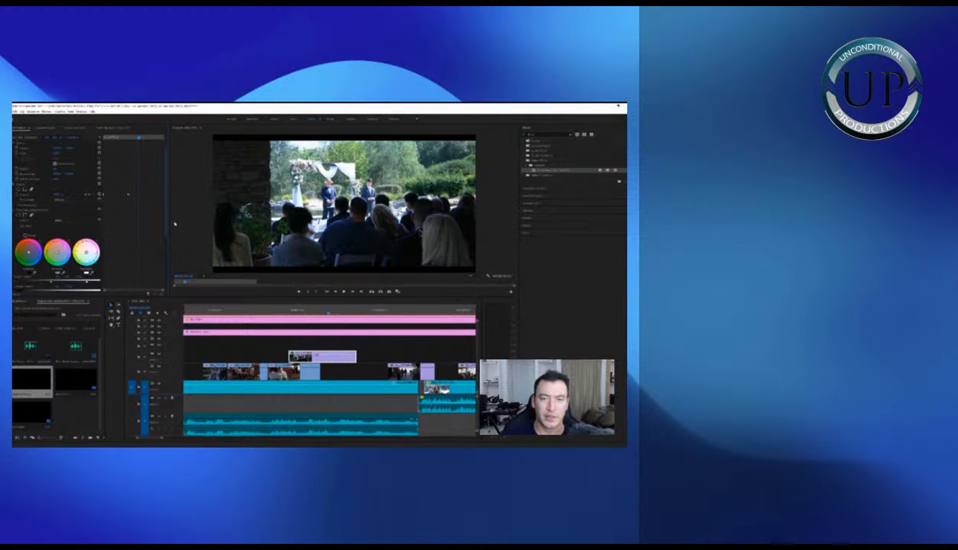
pyautogui.scroll(-2, 149, 216)
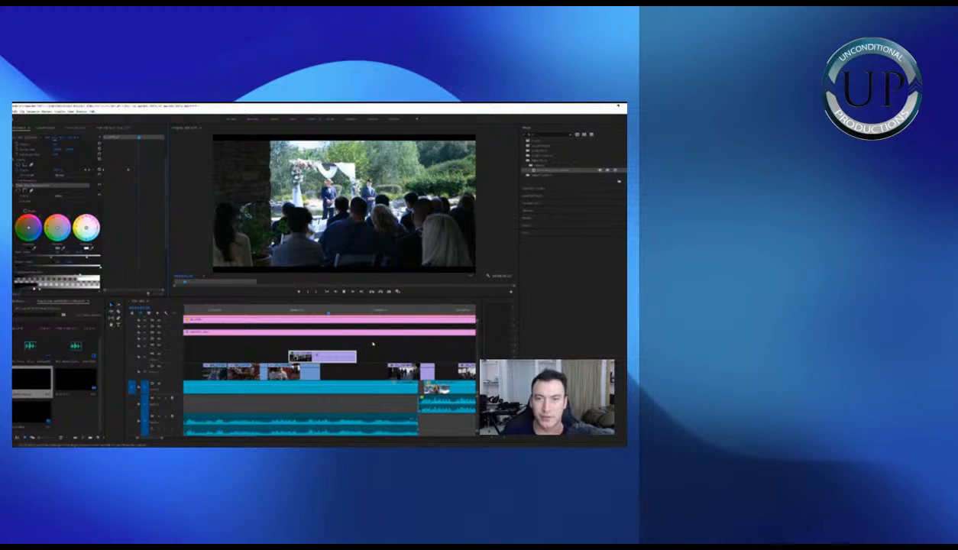
pyautogui.press('space')
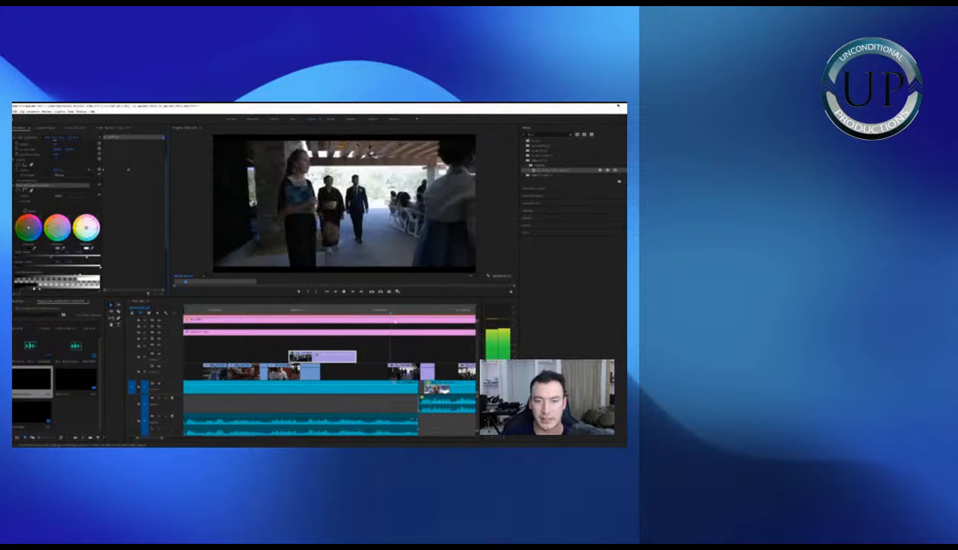
# Apply the Three-Way Color Corrector to the clip of the couple walking under the pavilion, raise its input white level, and resume playback
pyautogui.click(389, 311)
pyautogui.press('-')
pyautogui.press('-')
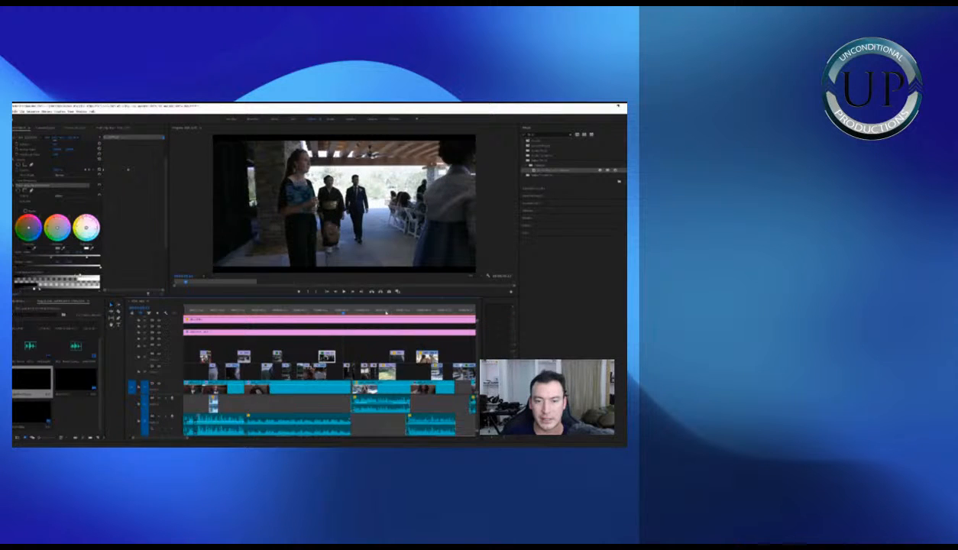
pyautogui.click(346, 313)
pyautogui.press('=')
pyautogui.press('=')
pyautogui.click(349, 375)
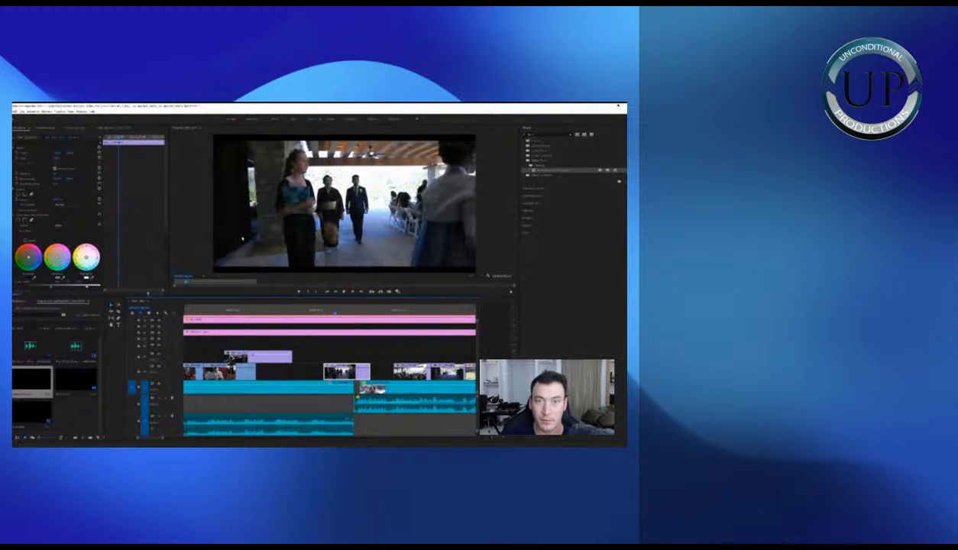
pyautogui.scroll(-2, 117, 256)
pyautogui.moveTo(86, 257); pyautogui.dragTo(95, 258)
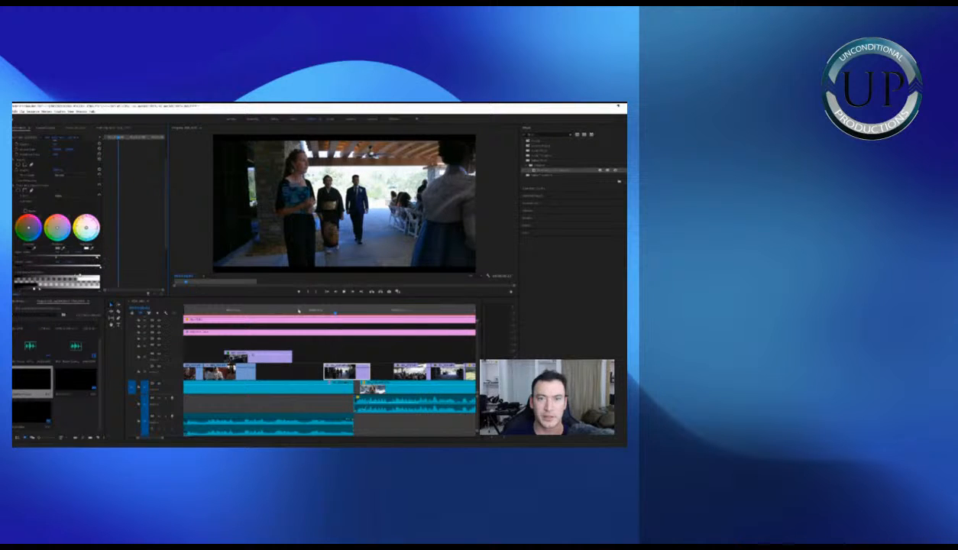
pyautogui.press('space')
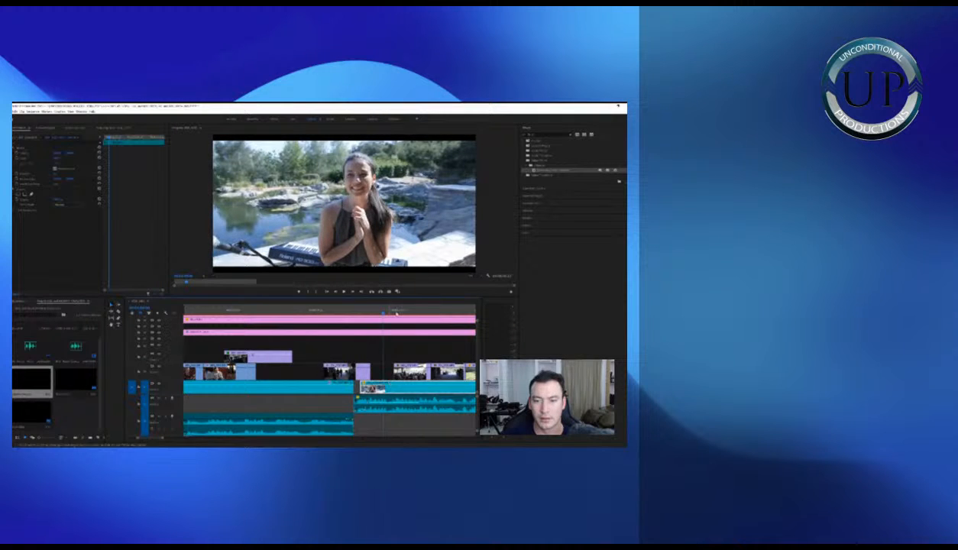
# Paste the Three-Way Color Corrector onto the clip of the woman at the keyboard, raise its input white level, and play on
pyautogui.hotkey('ctrl', 'v')
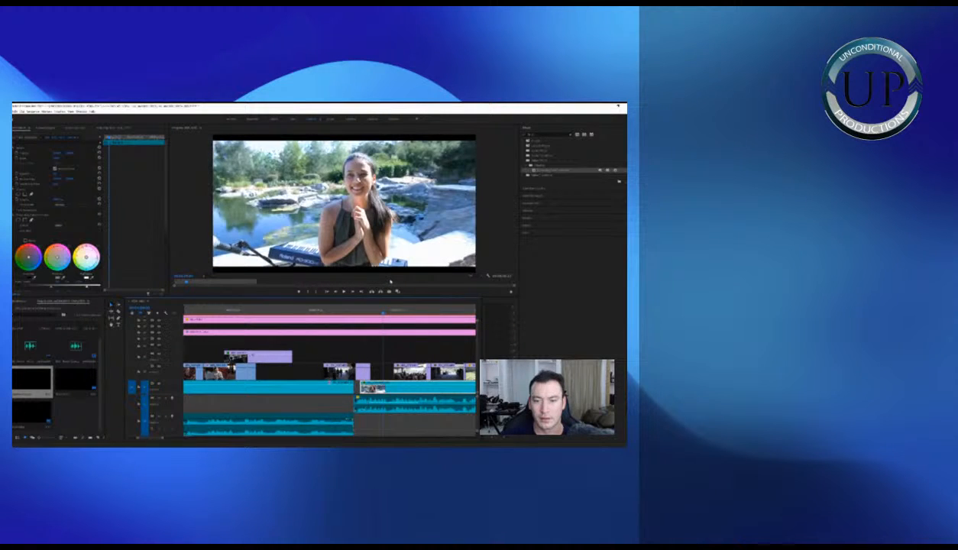
pyautogui.scroll(-2, 84, 243)
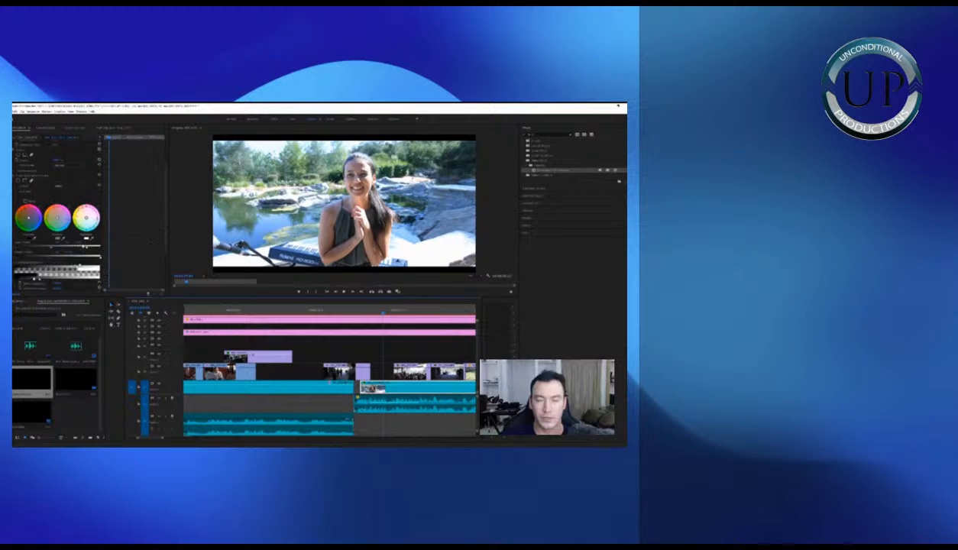
pyautogui.moveTo(87, 248); pyautogui.dragTo(108, 249)
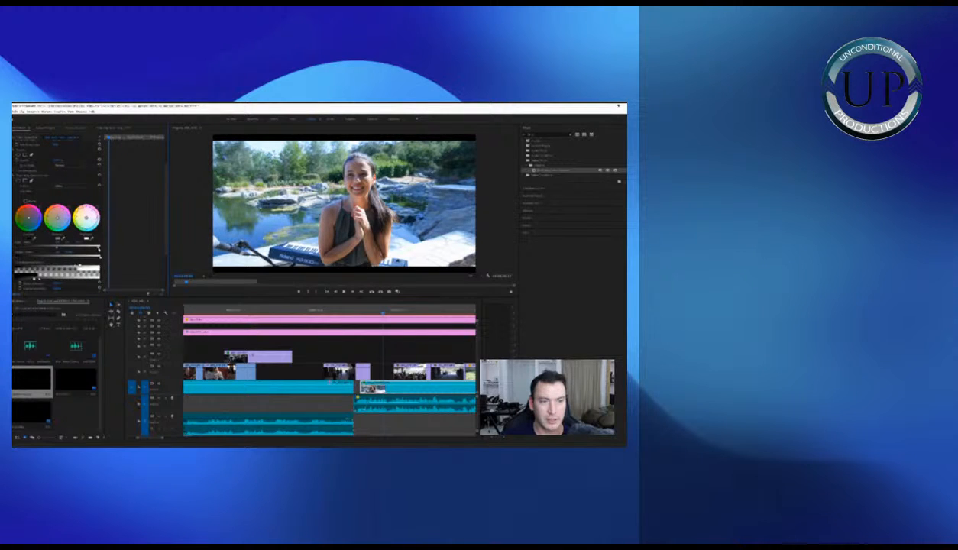
pyautogui.scroll(-2, 76, 248)
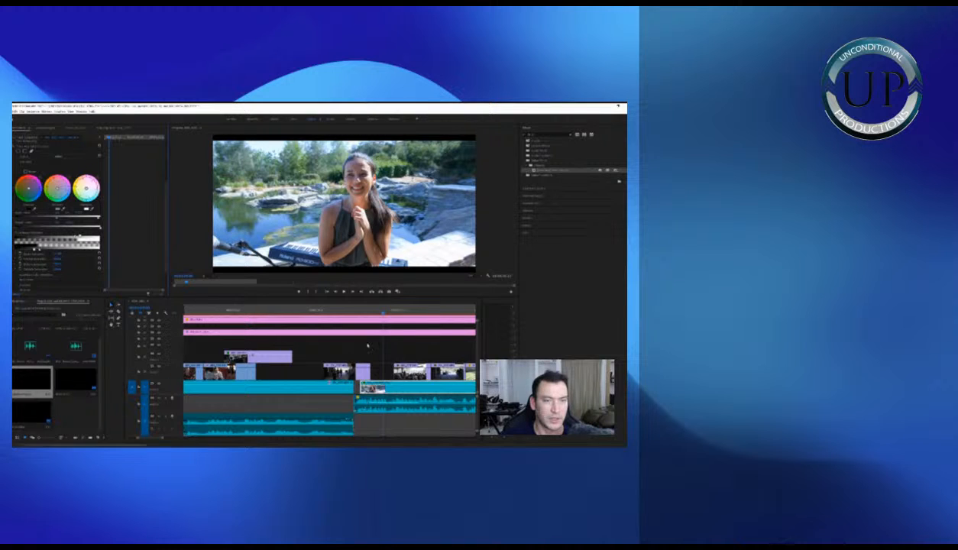
pyautogui.press('space')
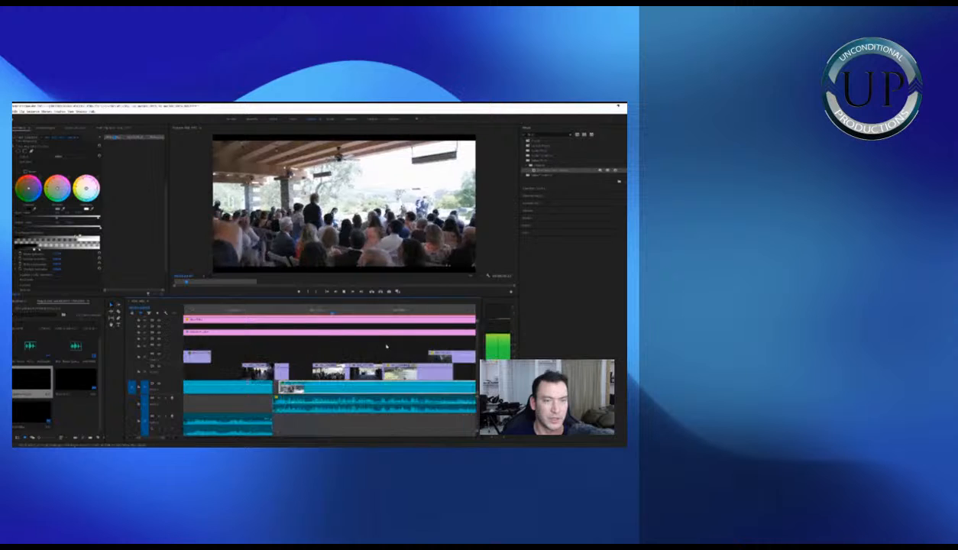
# Paste the Three-Way Color Corrector onto the clip of the crowd seated under the pavilion and raise its input white level
pyautogui.press('space')
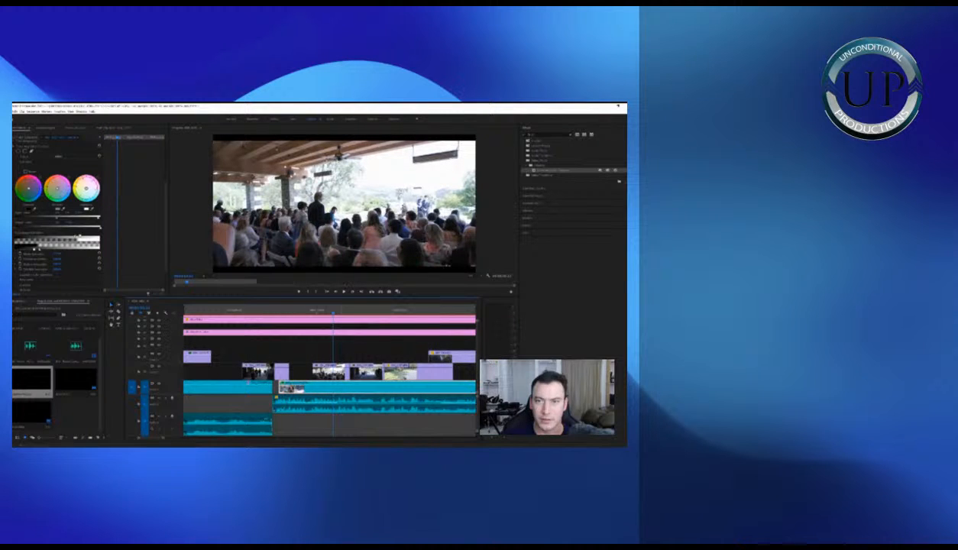
pyautogui.click(330, 372)
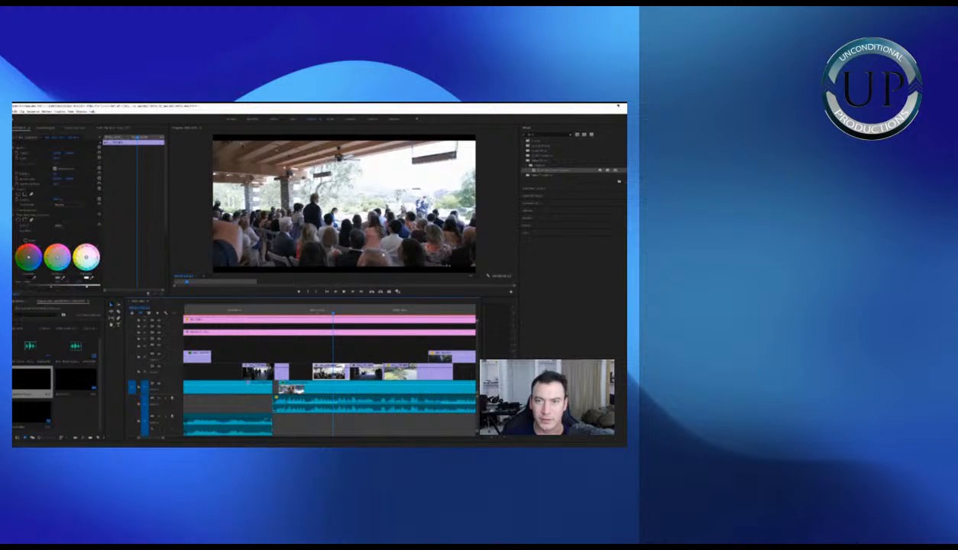
pyautogui.click(14, 215)
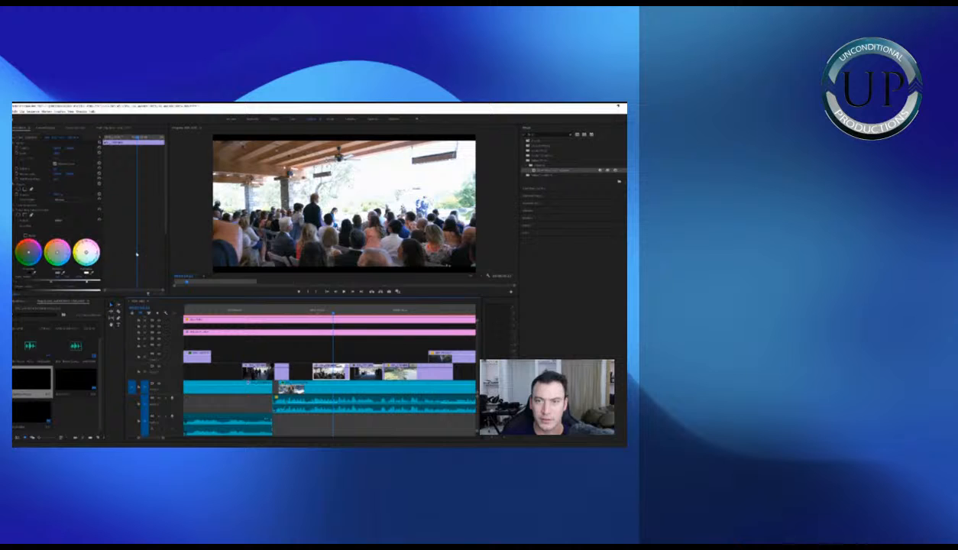
pyautogui.scroll(-2, 111, 264)
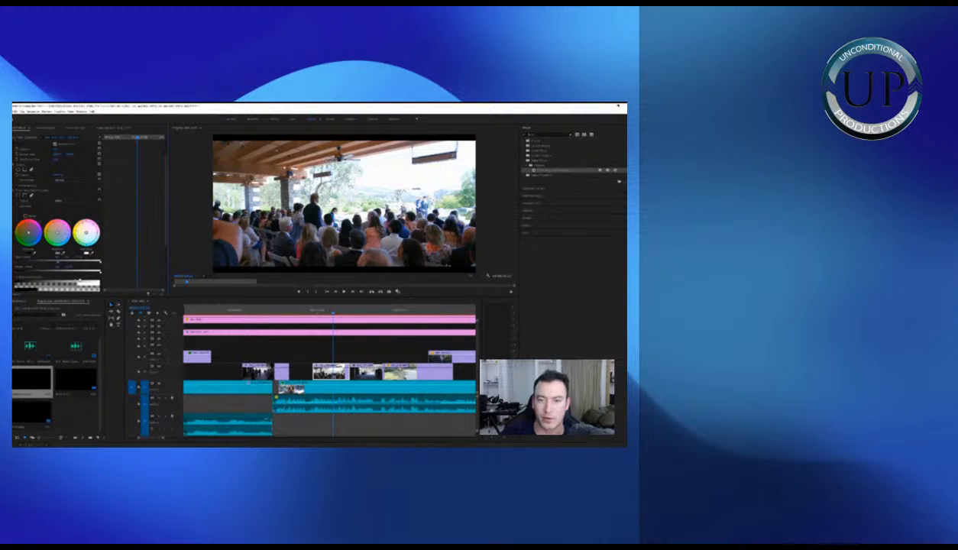
pyautogui.click(348, 356)
# Paste the Three-Way Color Corrector onto the clip of the distant couple approaching the shaded aisle and play it back
pyautogui.click(367, 372)
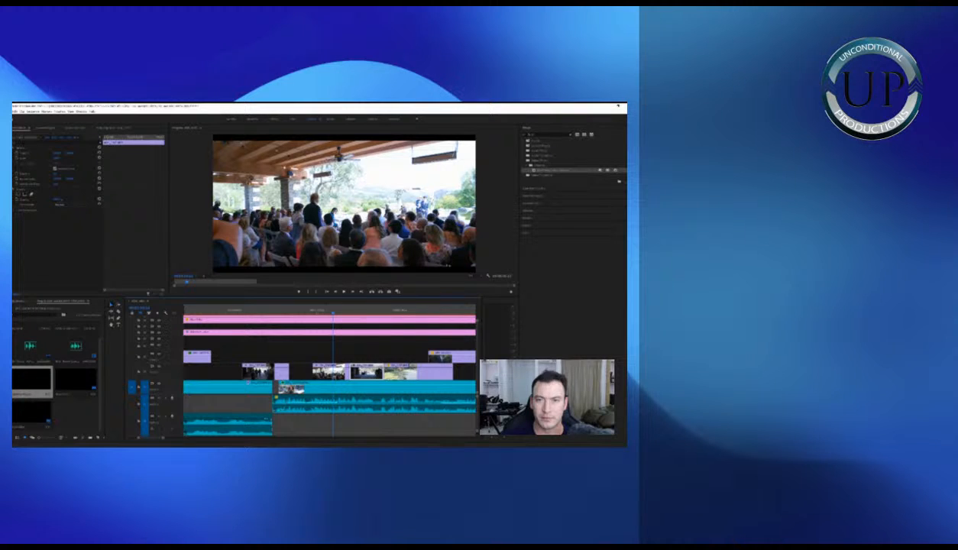
pyautogui.press('space')
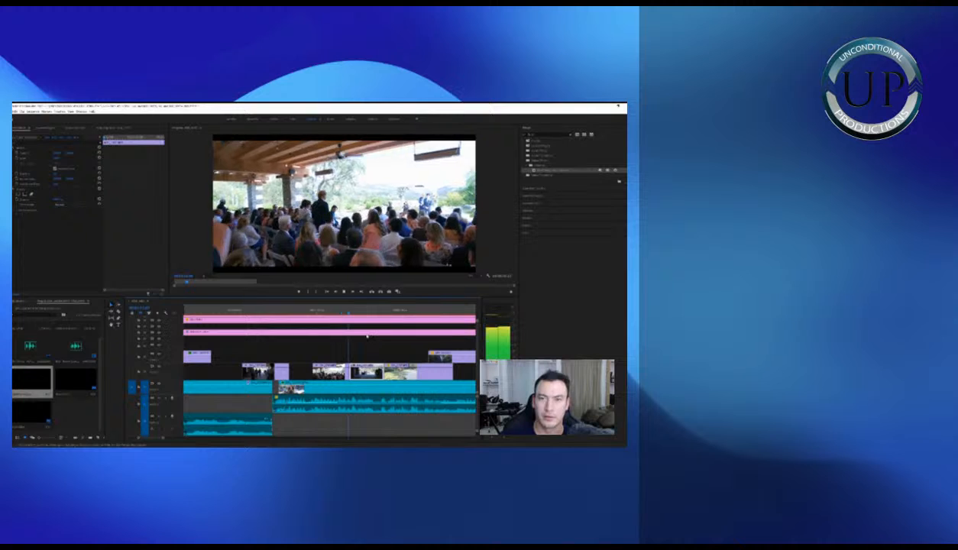
pyautogui.press('space')
pyautogui.click(375, 352)
pyautogui.click(372, 371)
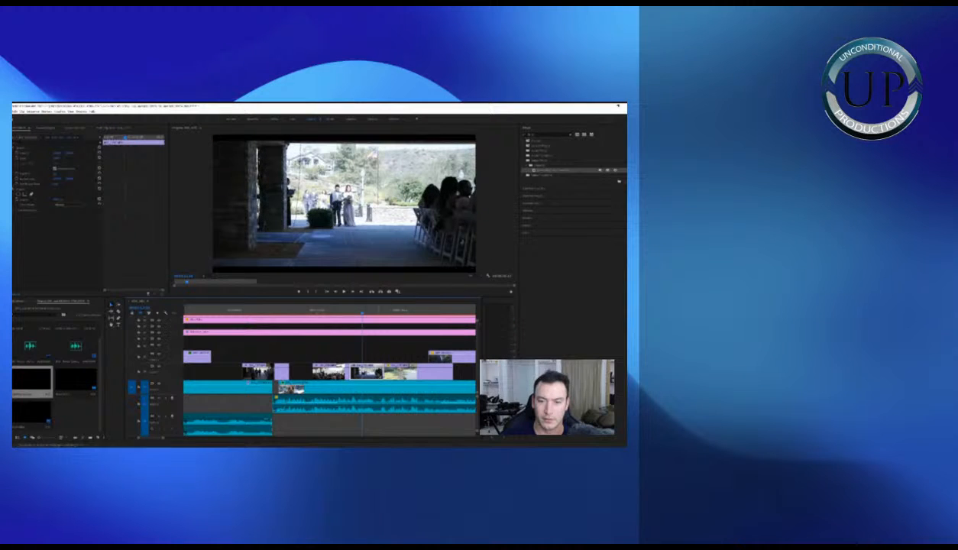
pyautogui.hotkey('ctrl', 'v')
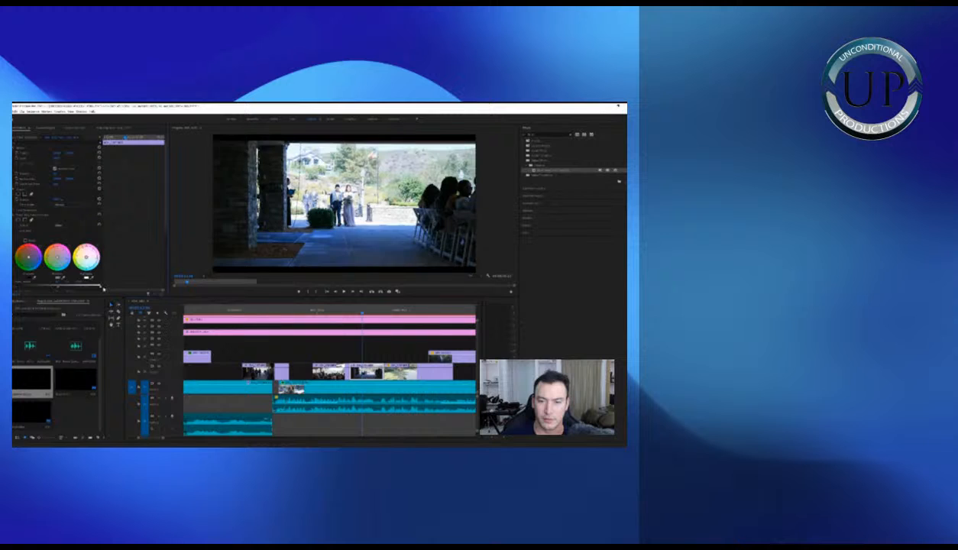
pyautogui.press('space')
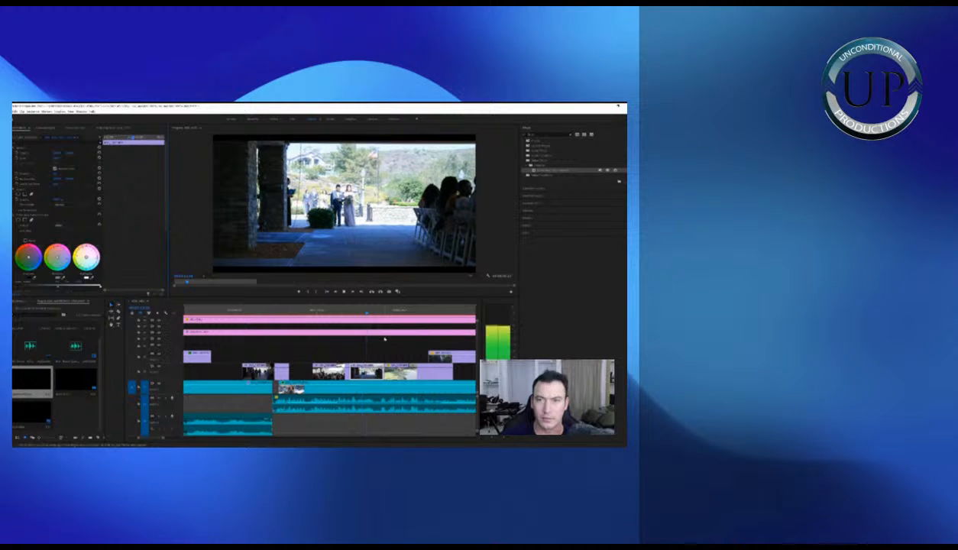
pyautogui.press('space')
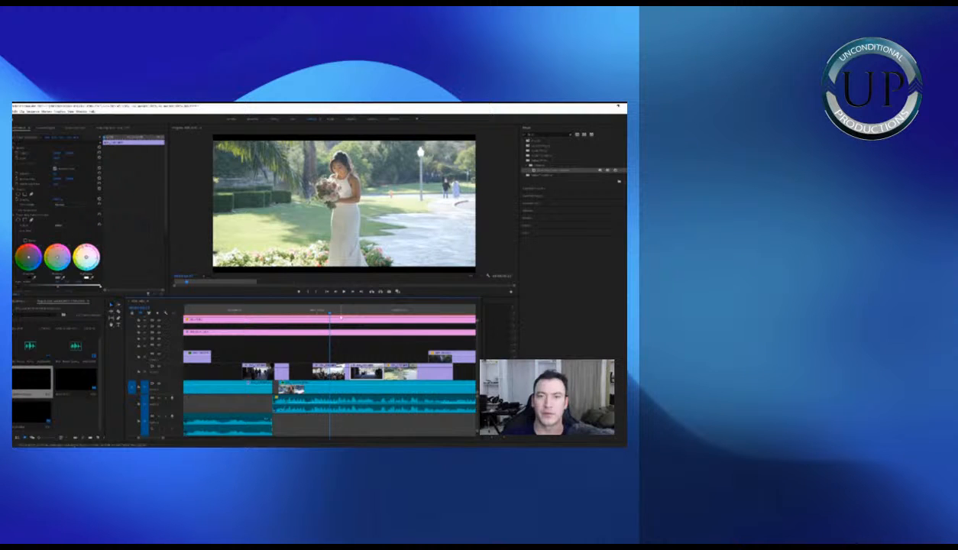
# Paste the Three-Way Color Corrector onto the bride-with-bouquet clip, raise its input white level to tame the highlights, and play it
pyautogui.press('space')
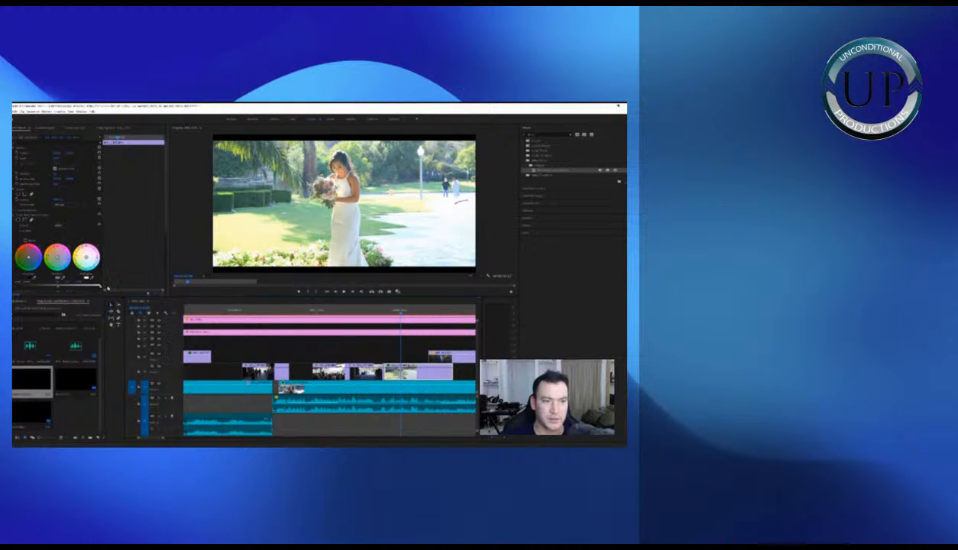
pyautogui.moveTo(87, 287); pyautogui.dragTo(108, 278)
pyautogui.scroll(-4, 104, 271)
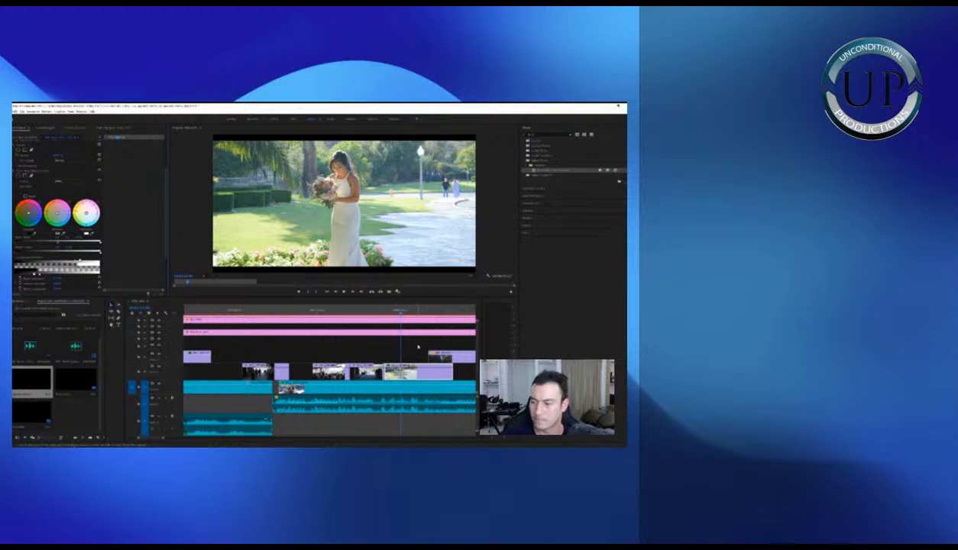
pyautogui.click(418, 346)
pyautogui.press('space')
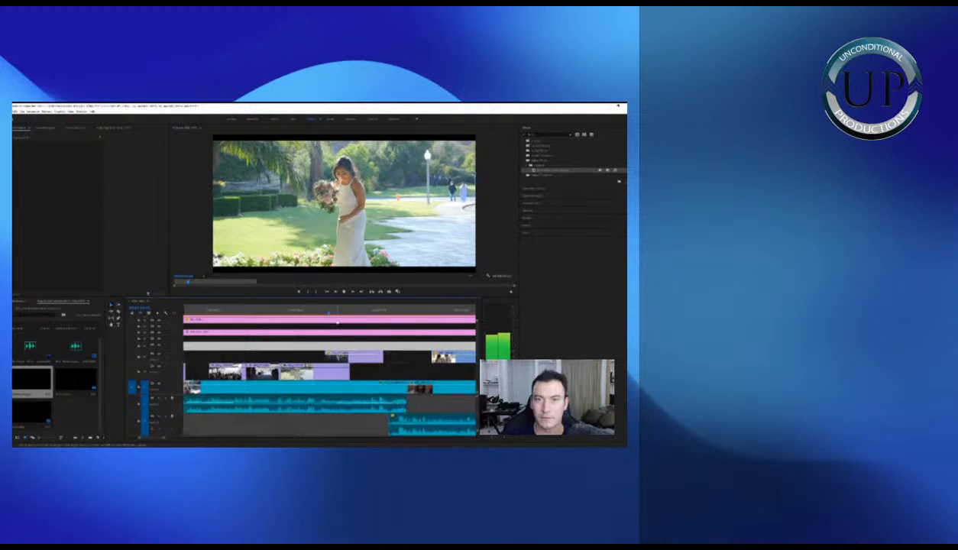
pyautogui.press('space')
# Copy the Three-Way Color Corrector from the bride clip onto the groom clip, lower its input white level, and play on to the woman in glasses
pyautogui.click(307, 372)
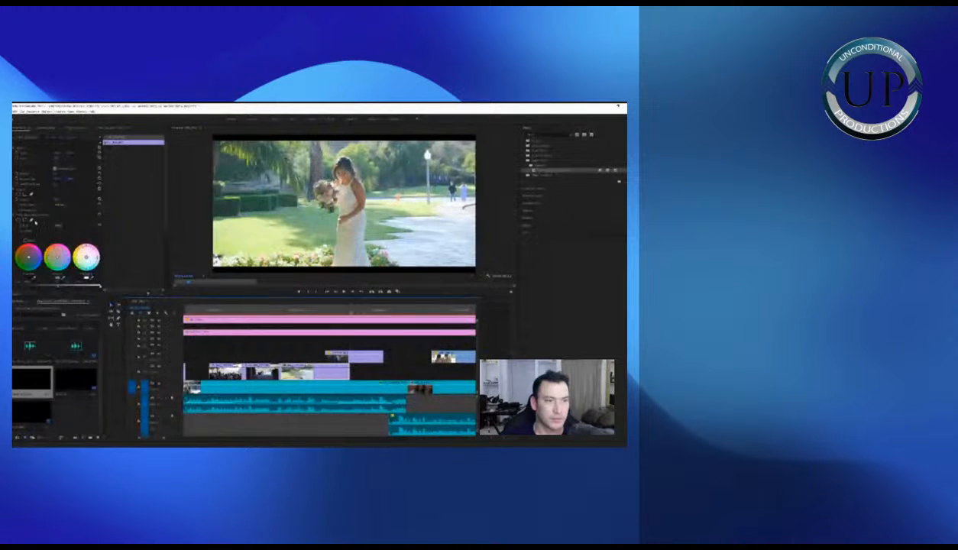
pyautogui.click(347, 356)
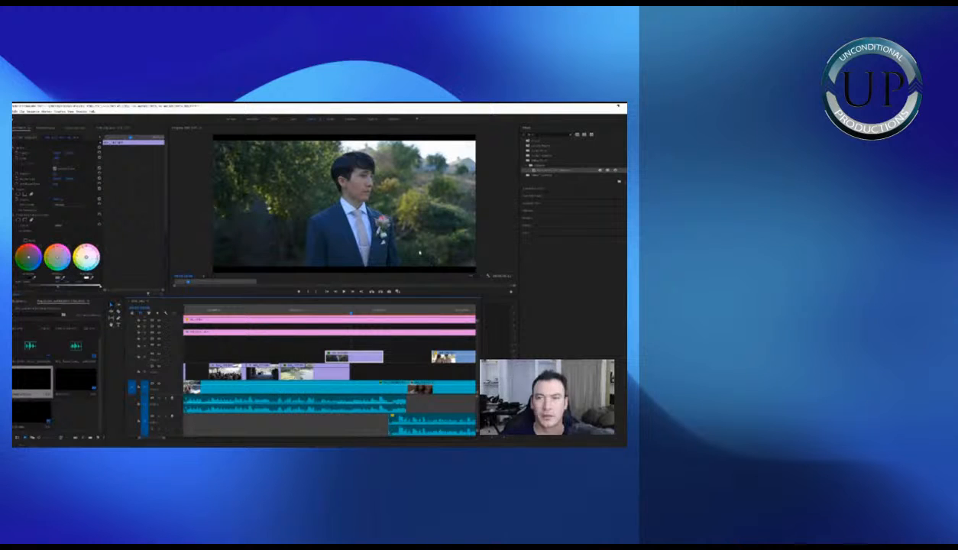
pyautogui.scroll(-2, 150, 229)
pyautogui.scroll(-1, 150, 229)
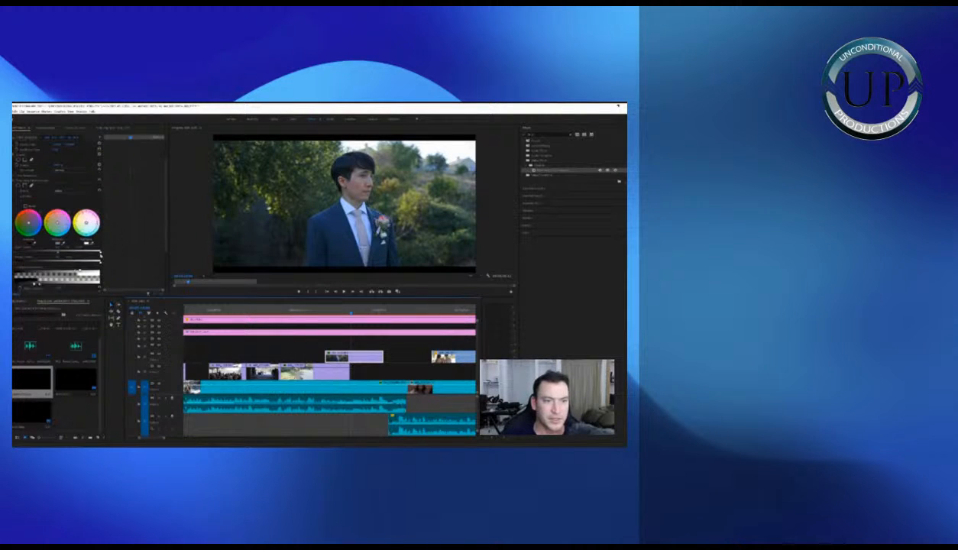
pyautogui.moveTo(100, 254); pyautogui.dragTo(85, 253)
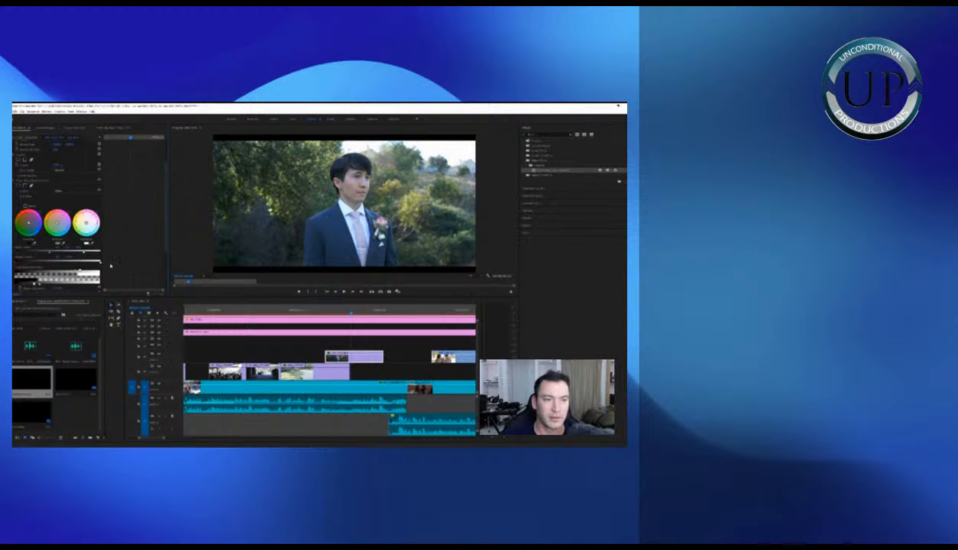
pyautogui.scroll(-2, 120, 255)
pyautogui.press('space')
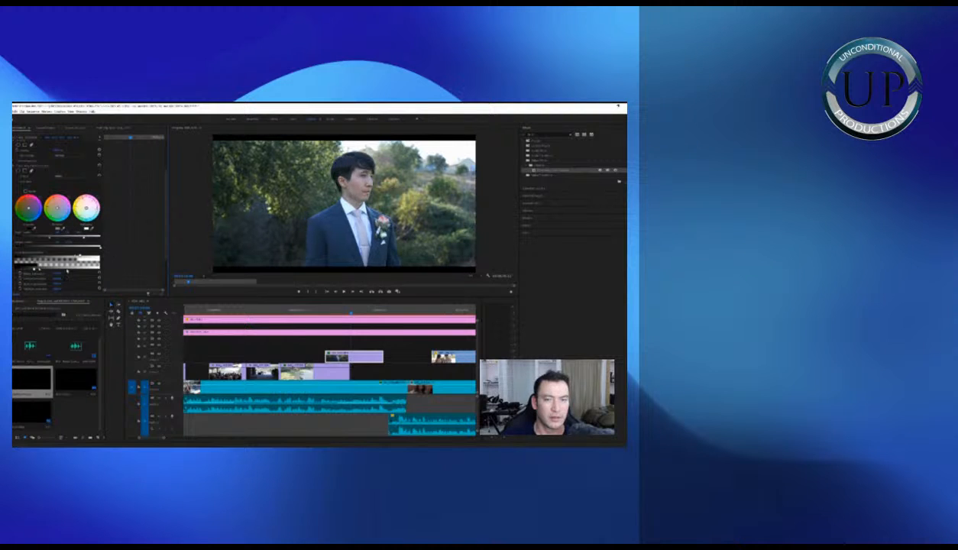
pyautogui.click(394, 348)
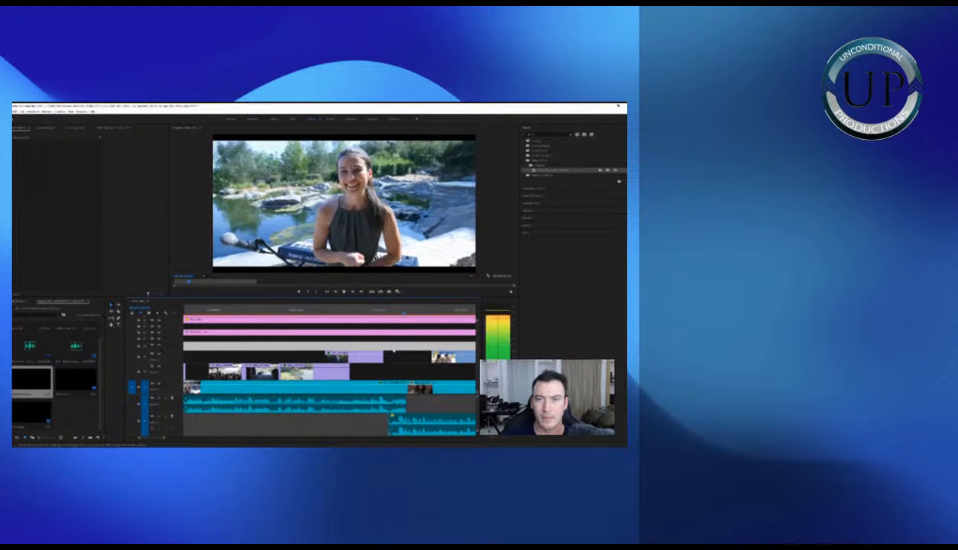
pyautogui.press('space')
pyautogui.click(400, 311)
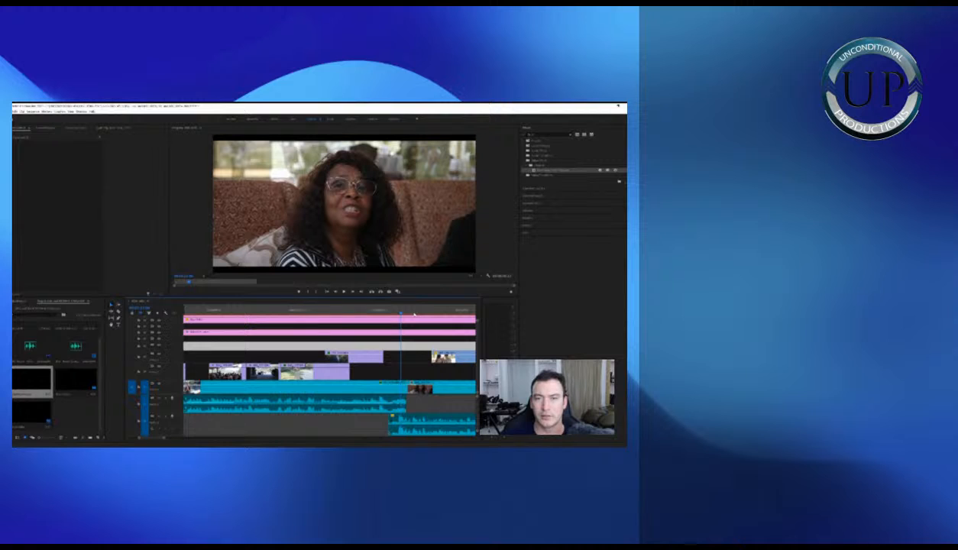
# Paste the Three-Way Color Corrector onto the clip of the woman in glasses and reduce its saturation
pyautogui.click(413, 313)
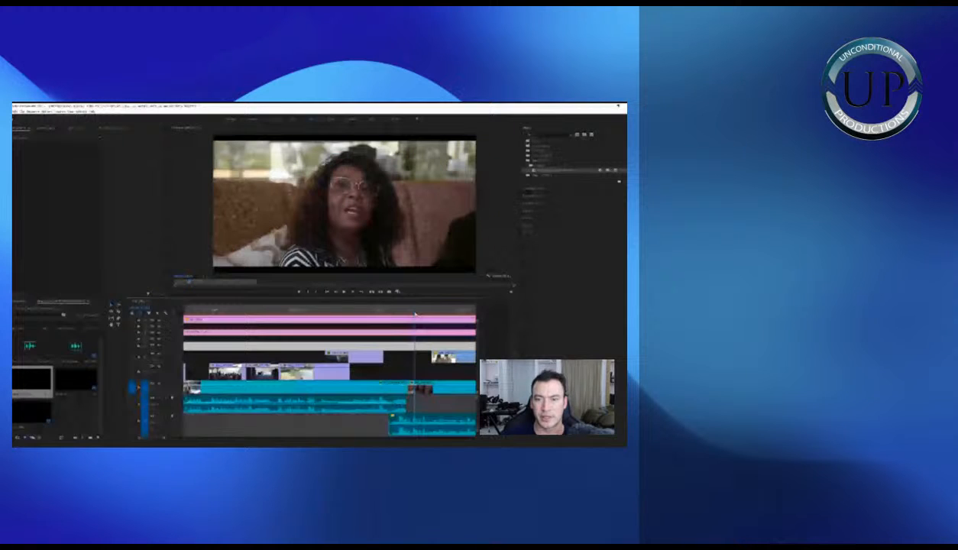
pyautogui.click(425, 392)
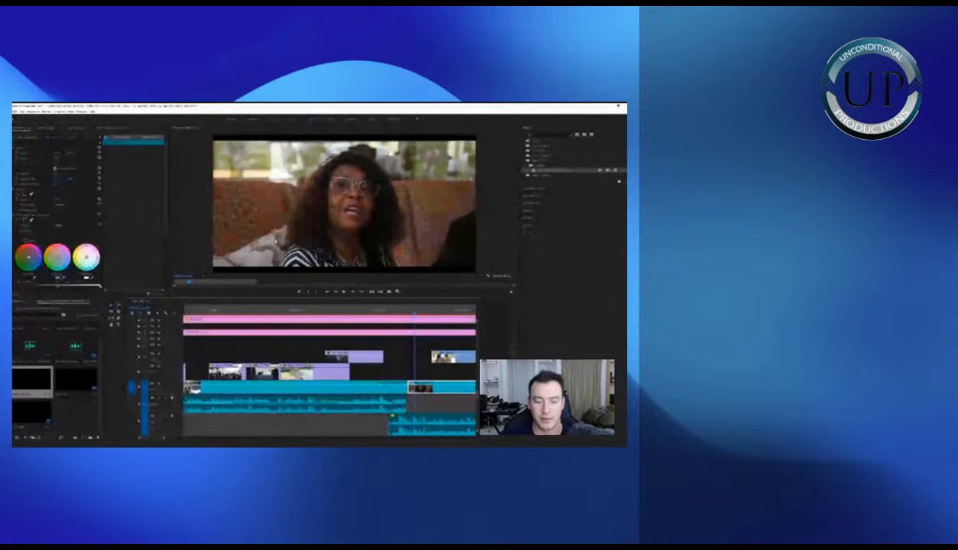
pyautogui.scroll(-3, 145, 247)
pyautogui.scroll(-2, 144, 250)
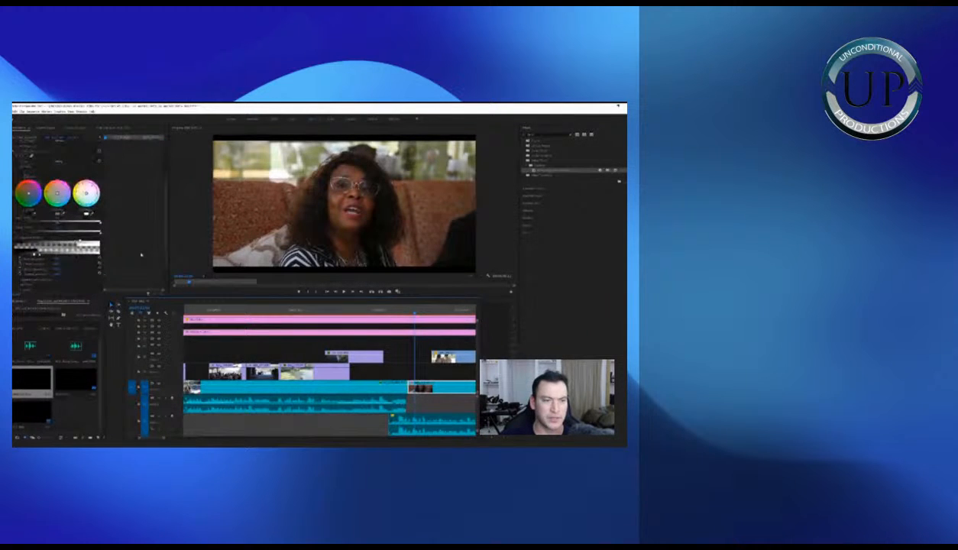
pyautogui.click(58, 257)
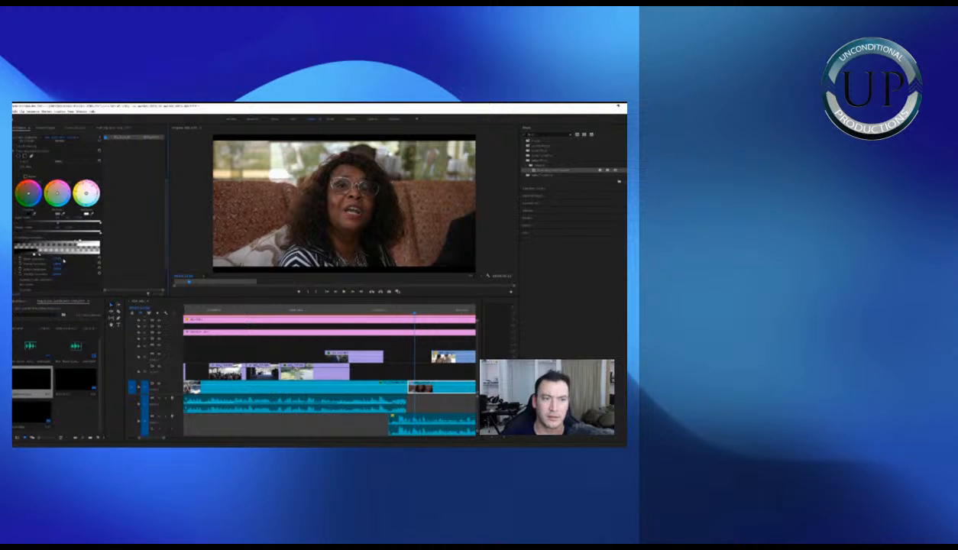
# Lower the Three-Way Color Corrector's input white level on the clip of the woman in glasses to brighten it
pyautogui.click(403, 356)
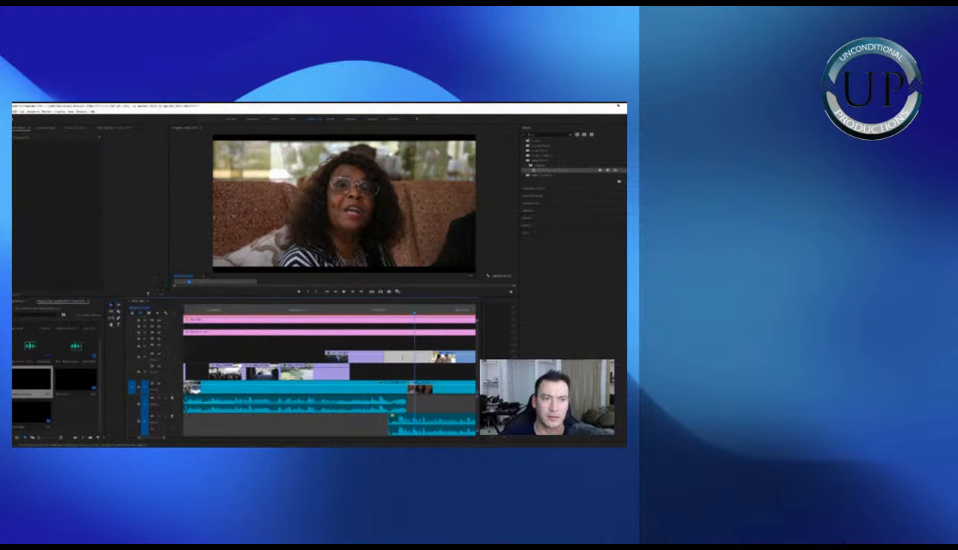
pyautogui.click(427, 387)
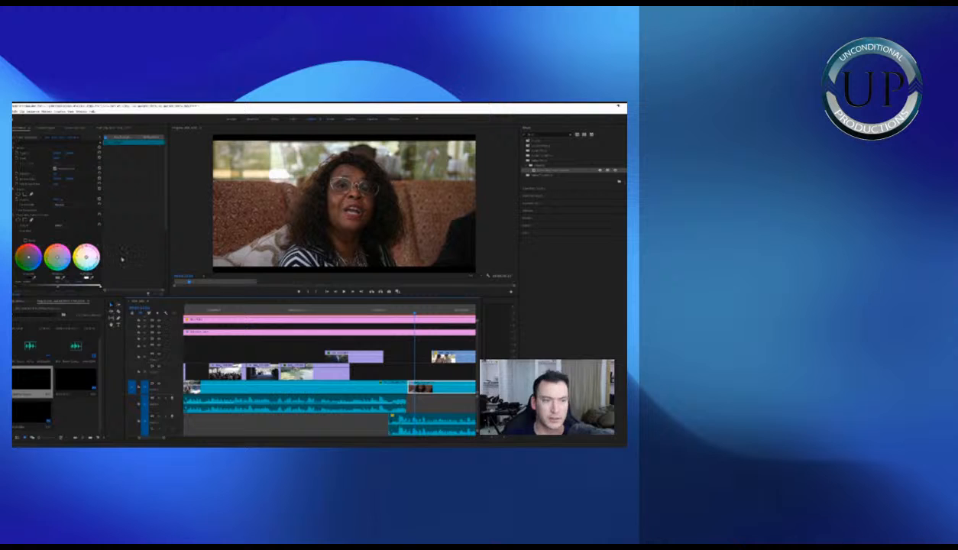
pyautogui.moveTo(100, 287); pyautogui.dragTo(92, 287)
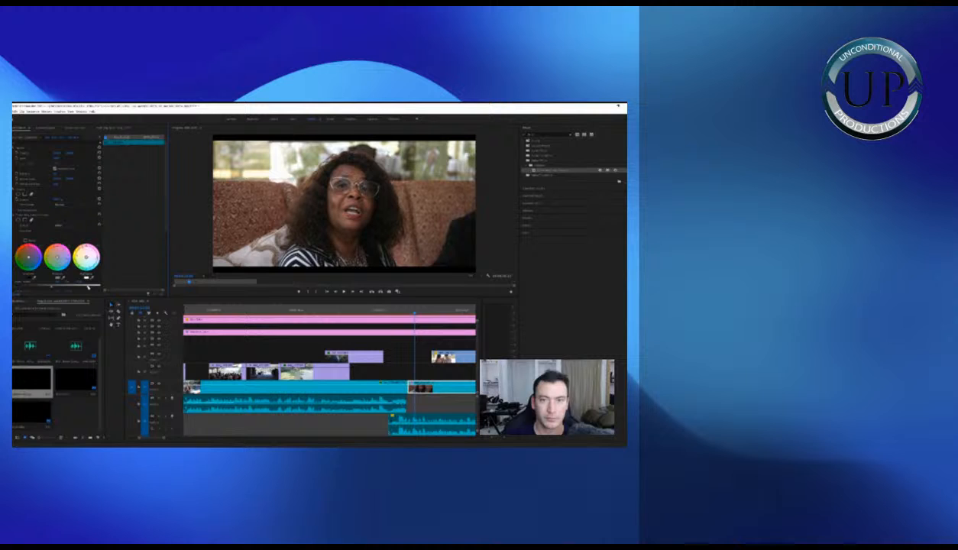
pyautogui.click(407, 356)
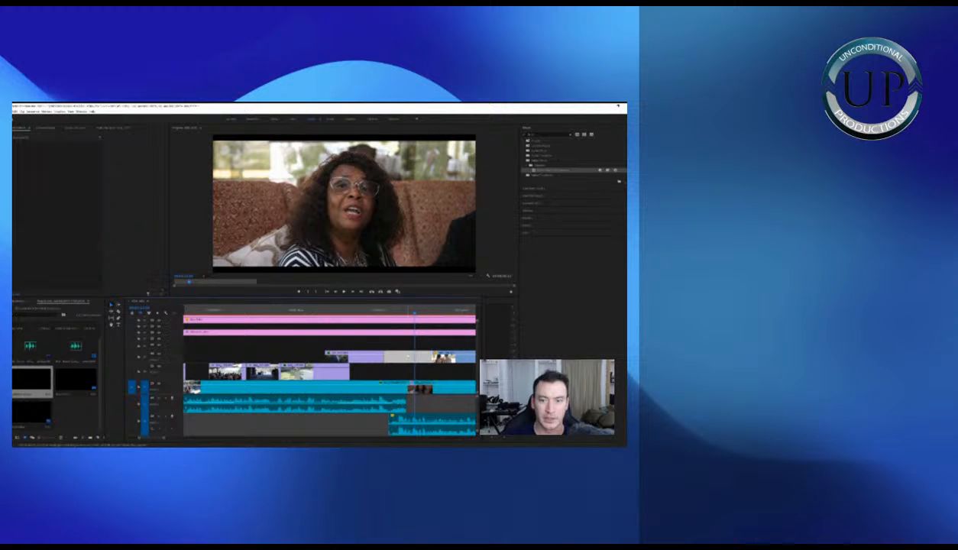
# Play on to the clip of the wedding party lined up outdoors and paste the Three-Way Color Corrector onto it
pyautogui.press('-')
pyautogui.press('=')
pyautogui.press('space')
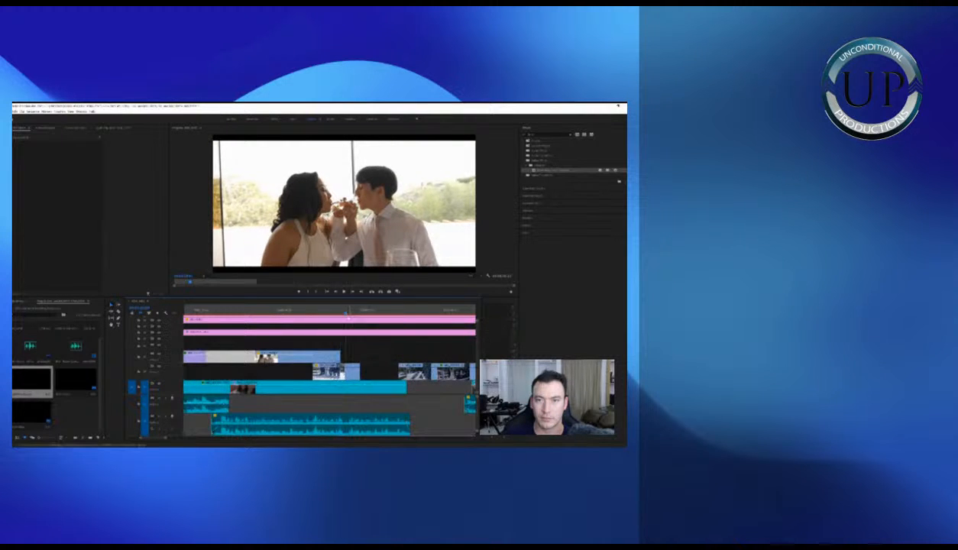
pyautogui.click(356, 369)
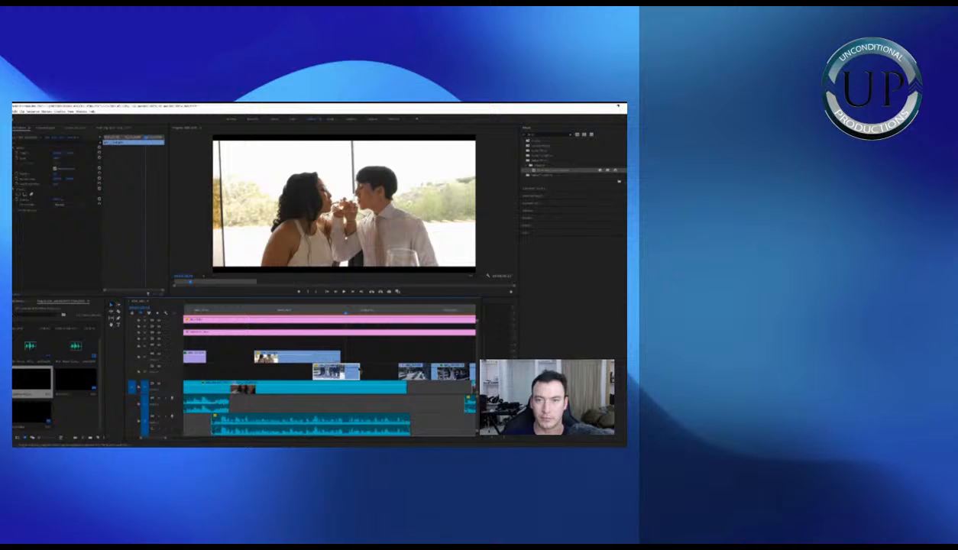
pyautogui.click(377, 359)
pyautogui.click(352, 372)
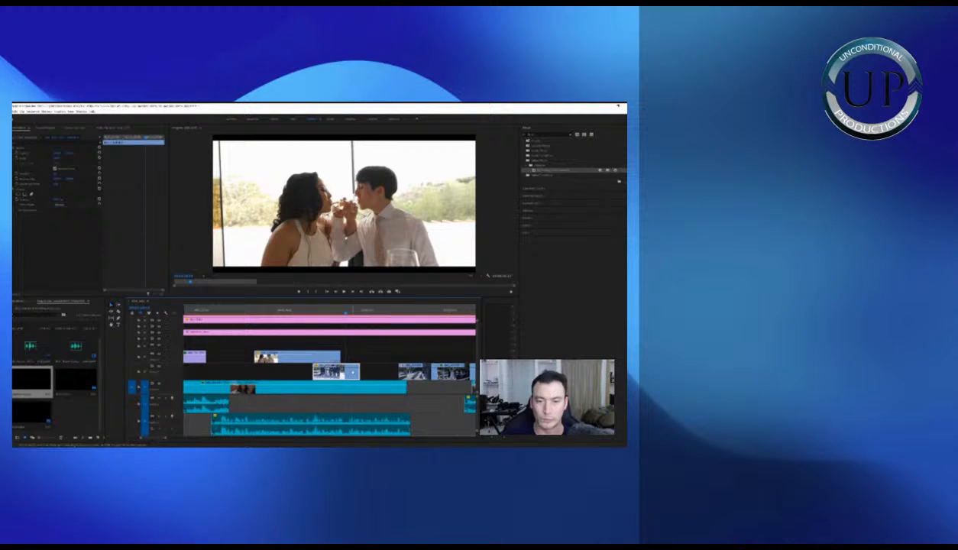
pyautogui.click(376, 368)
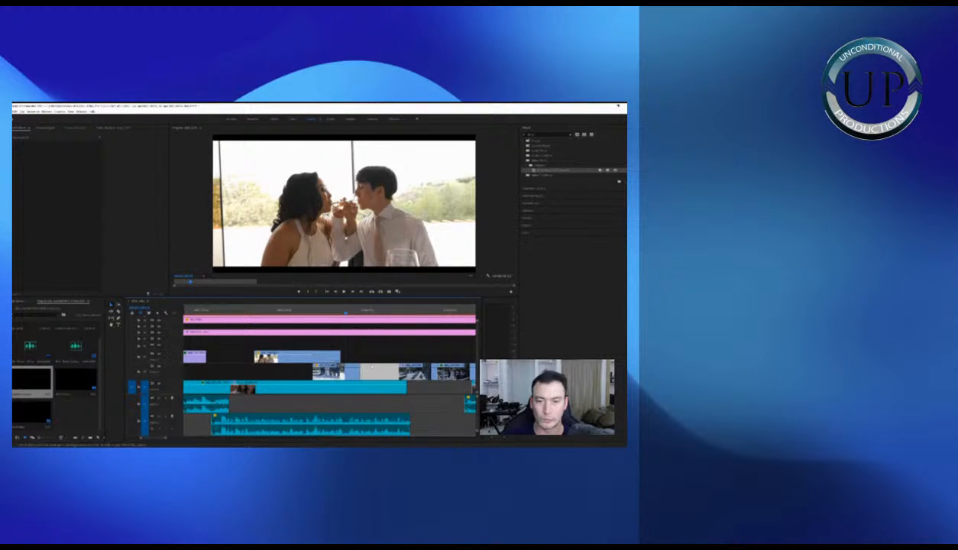
pyautogui.click(352, 372)
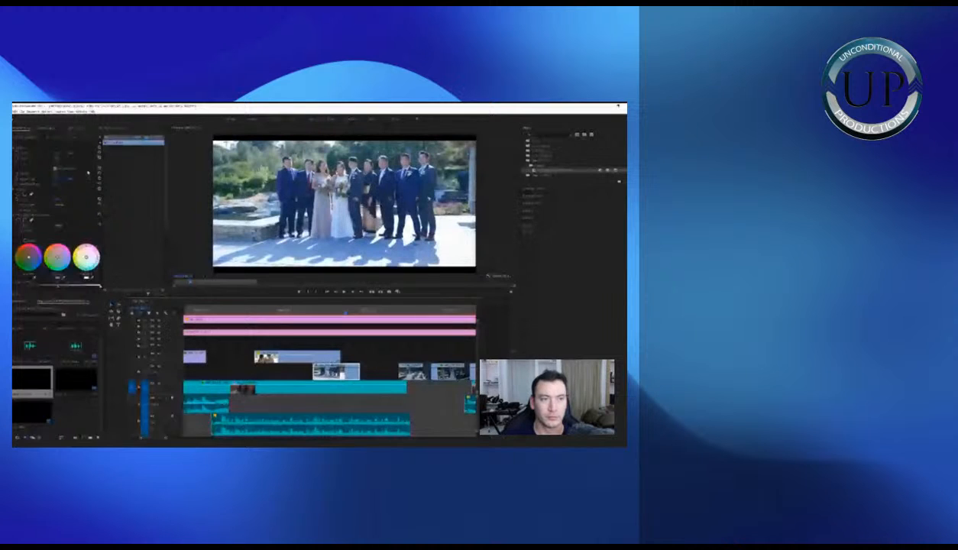
# Reposition the wedding-party clip to shift the group within the letterboxed frame and play it back
pyautogui.moveTo(70, 153)
pyautogui.mouseDown()
pyautogui.moveTo(90, 156)
pyautogui.moveTo(58, 161)
pyautogui.moveTo(58, 152)
pyautogui.mouseUp()
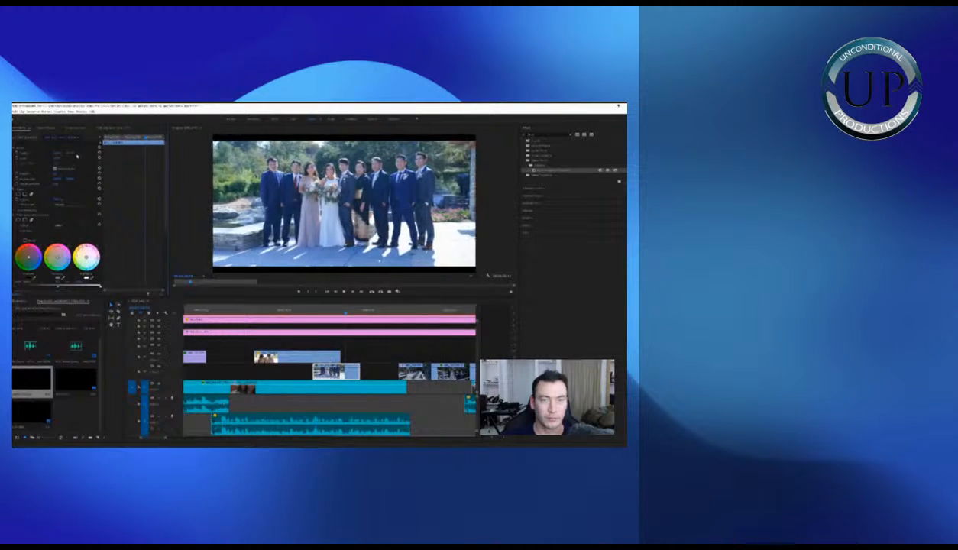
pyautogui.click(381, 361)
pyautogui.press('space')
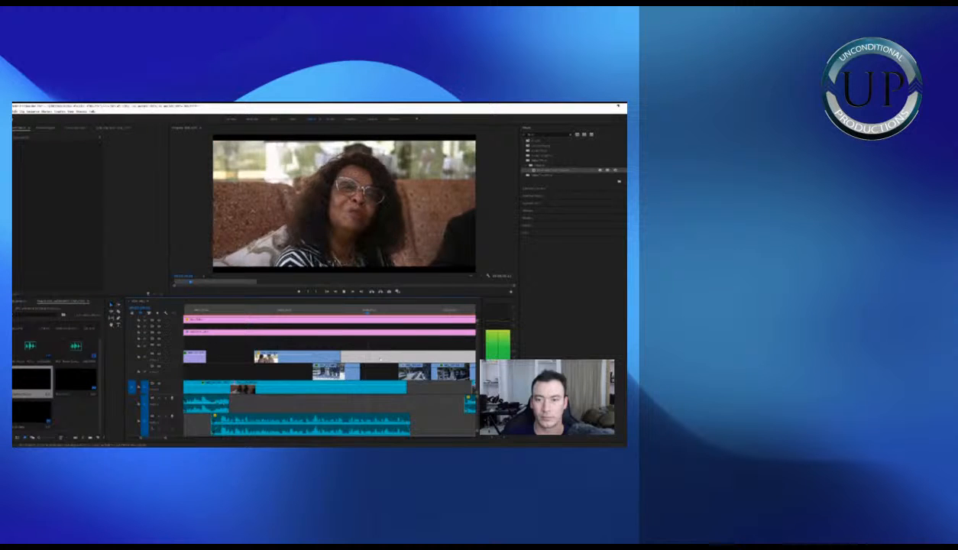
# Paste the Three-Way Color Corrector onto the ceremony clip with the white chairs, lower its input white level slightly, and play it
pyautogui.press('-')
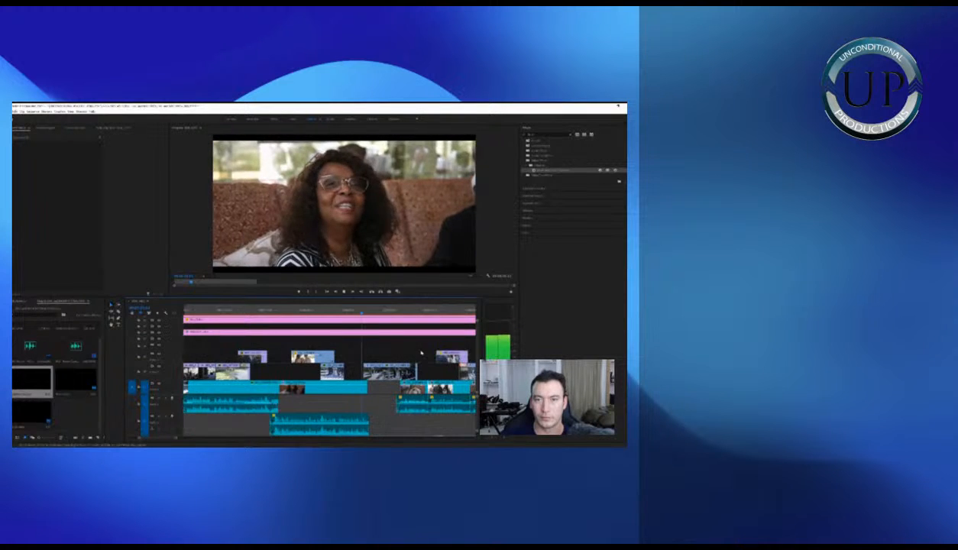
pyautogui.press('=')
pyautogui.press('space')
pyautogui.click(351, 373)
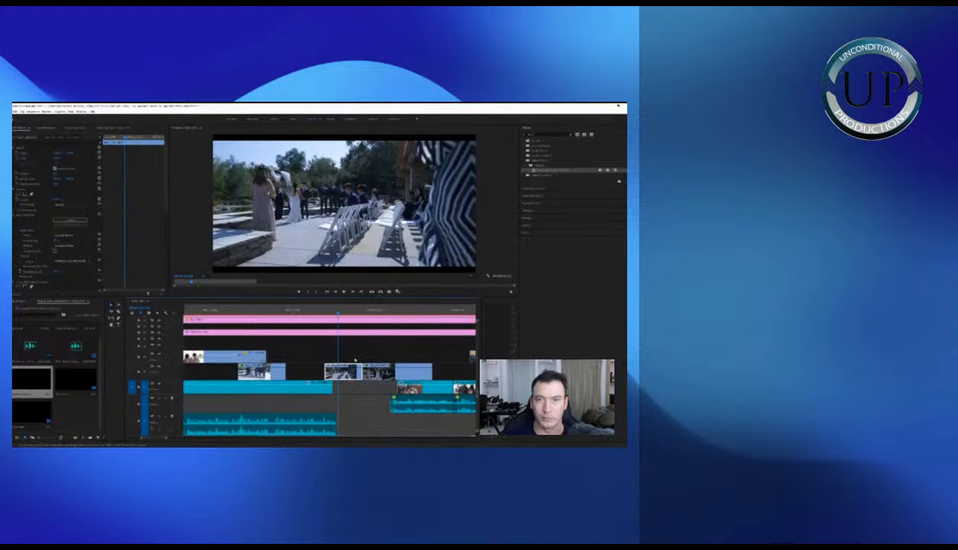
pyautogui.scroll(-5, 140, 263)
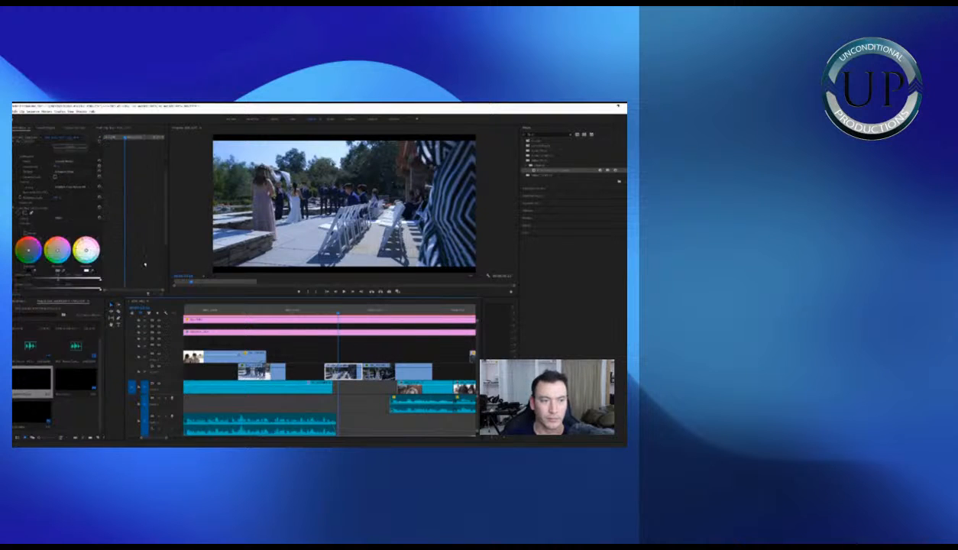
pyautogui.scroll(-1, 136, 260)
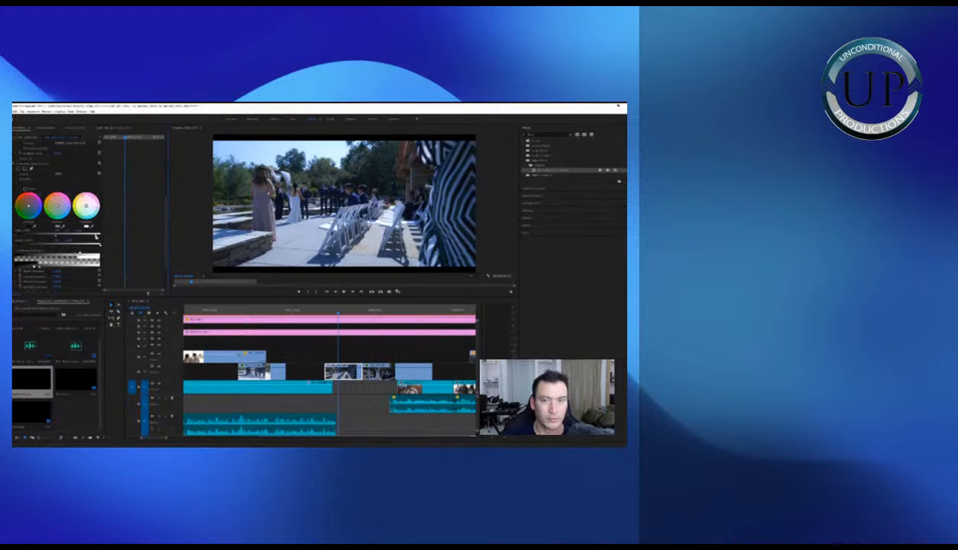
pyautogui.click(382, 352)
pyautogui.press('space')
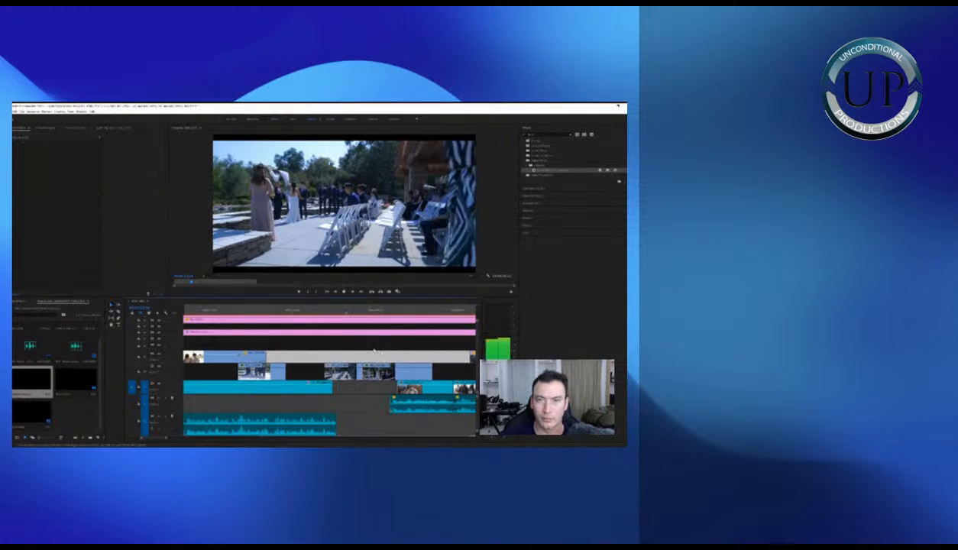
# Shift the white-chairs clip's color balance wheels to reduce the blue cast and lower its input white level further, checking the playback
pyautogui.click(341, 317)
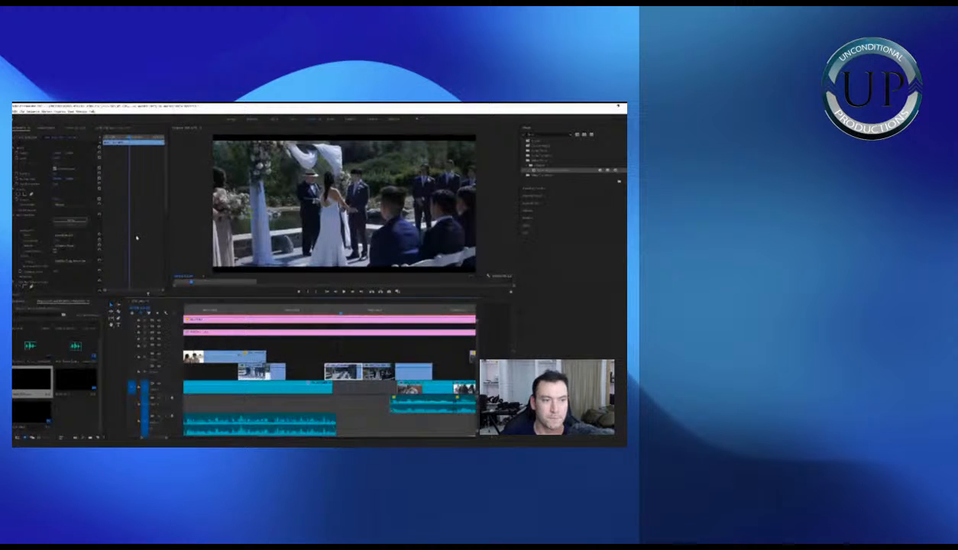
pyautogui.scroll(-3, 136, 238)
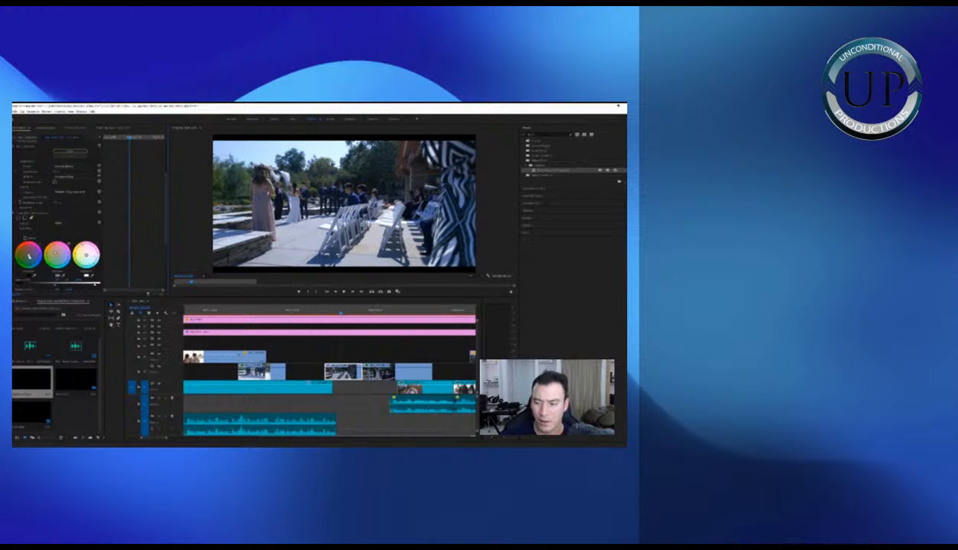
pyautogui.click(313, 311)
pyautogui.press('space')
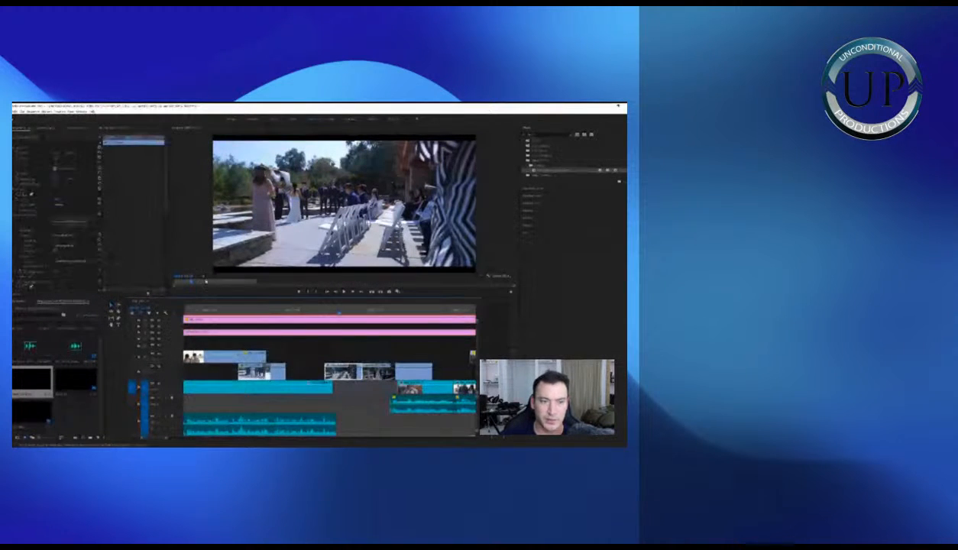
pyautogui.scroll(-3, 149, 253)
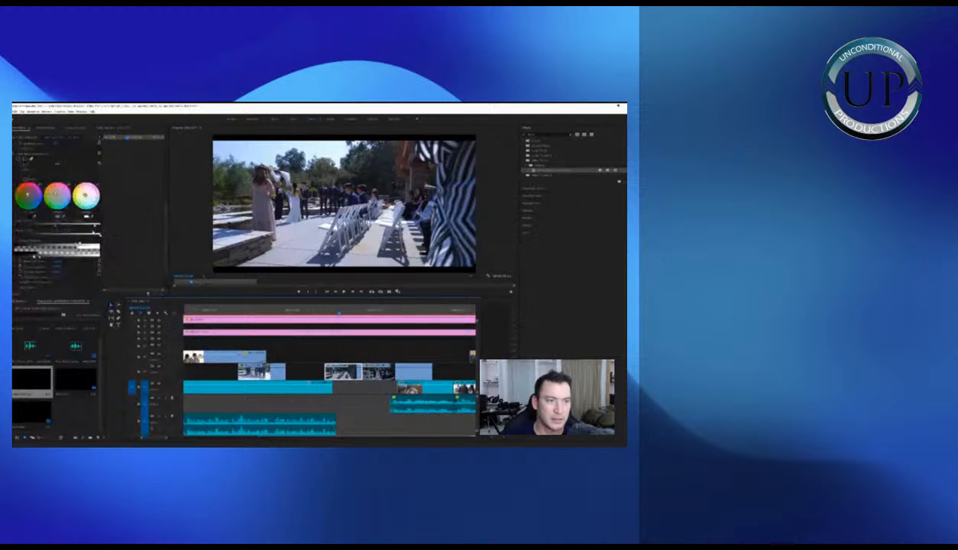
pyautogui.moveTo(95, 226); pyautogui.dragTo(85, 226)
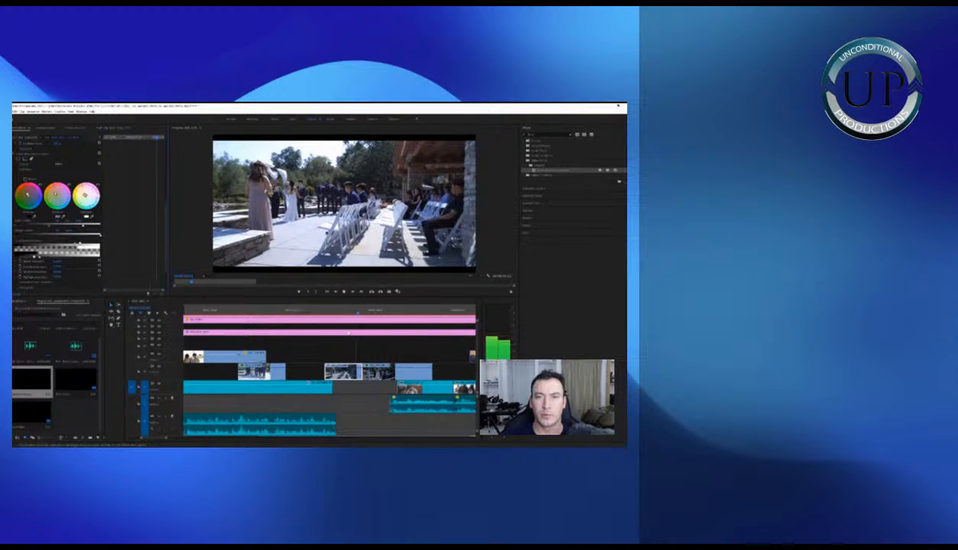
# Undo the last two changes and save the project
pyautogui.hotkey('ctrl', 'z')
pyautogui.hotkey('ctrl', 'z')
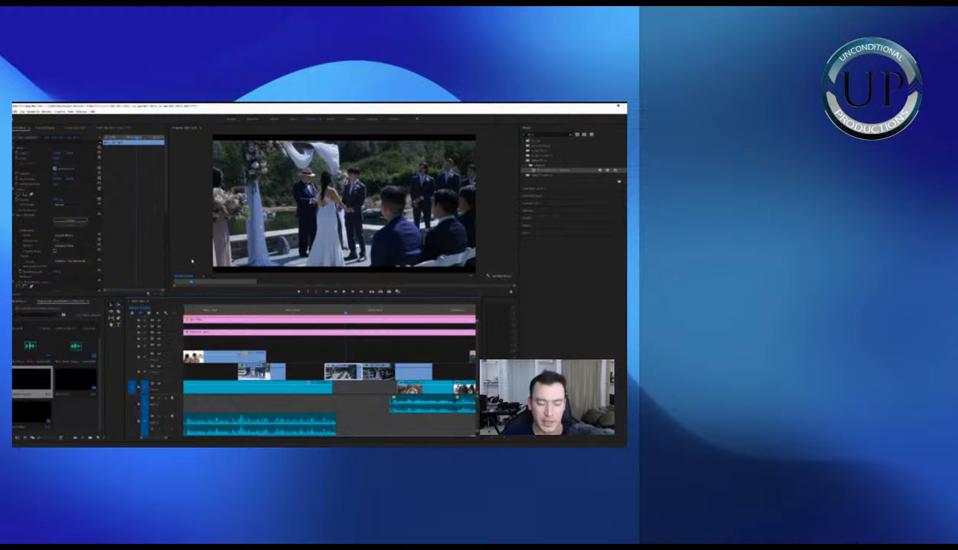
pyautogui.hotkey('ctrl', 's')
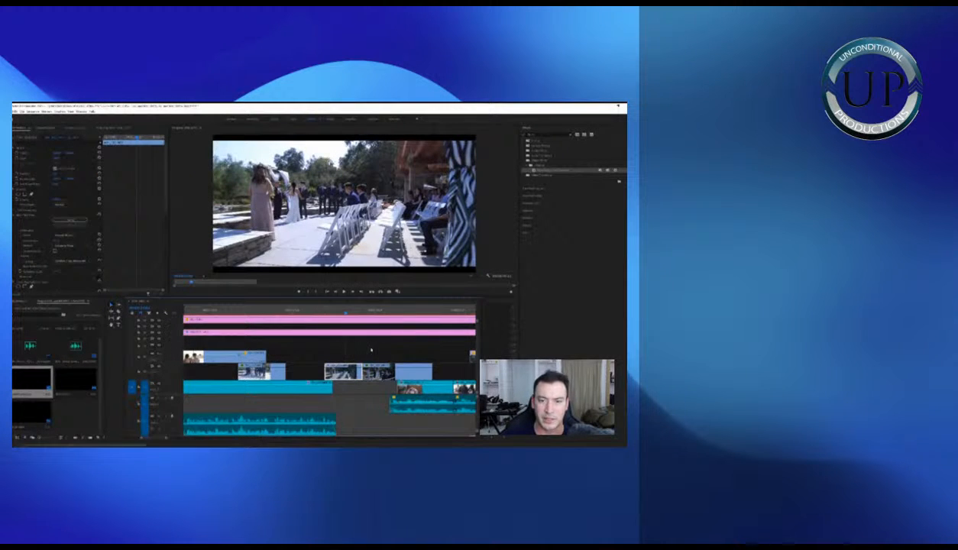
# Copy the Three-Way Color Corrector from the white-chairs clip onto the clip of the couple at the altar and fine-tune its levels
pyautogui.click(370, 348)
pyautogui.click(349, 366)
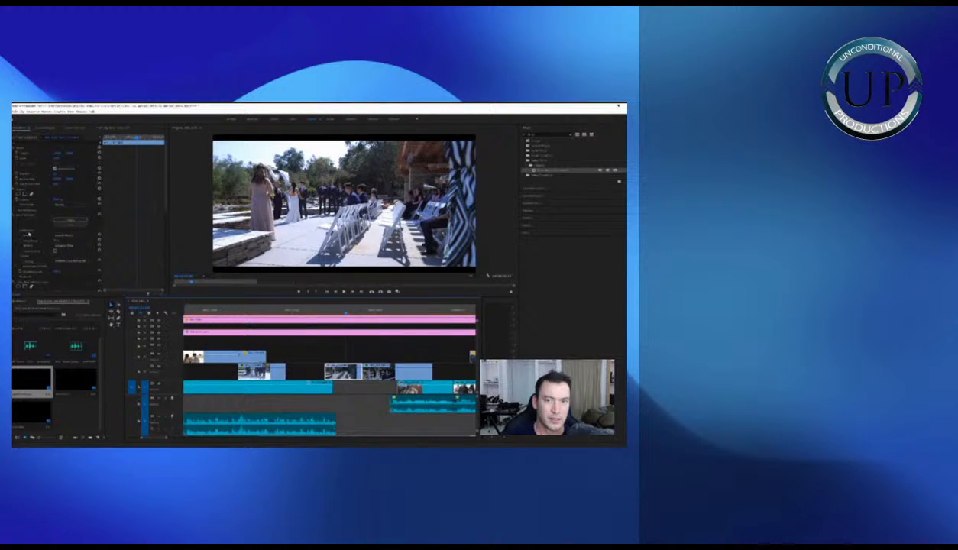
pyautogui.scroll(-3, 38, 219)
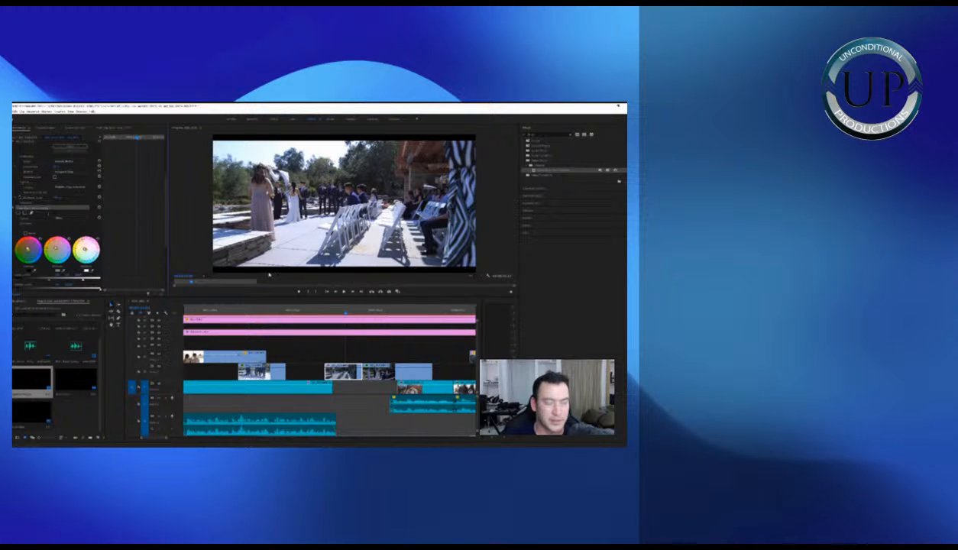
pyautogui.press('space')
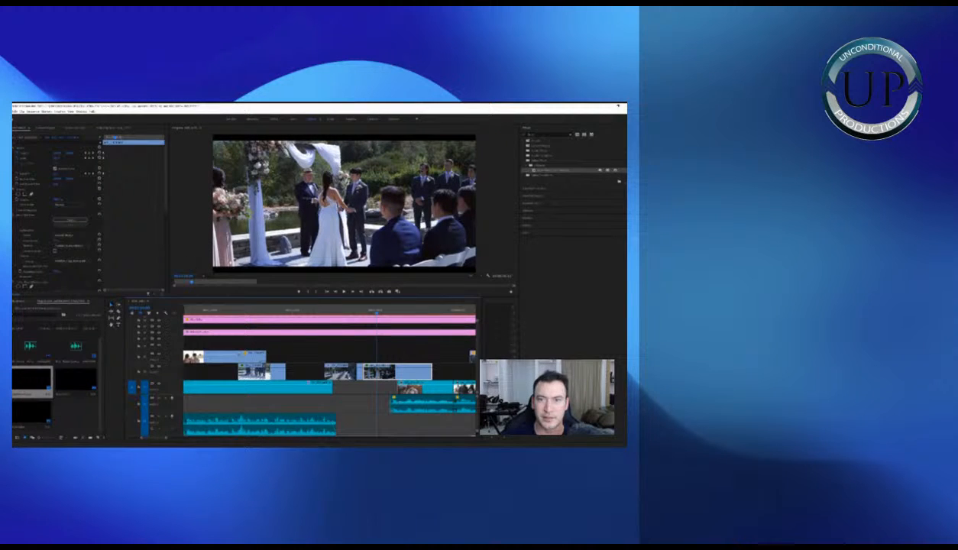
pyautogui.scroll(-5, 123, 227)
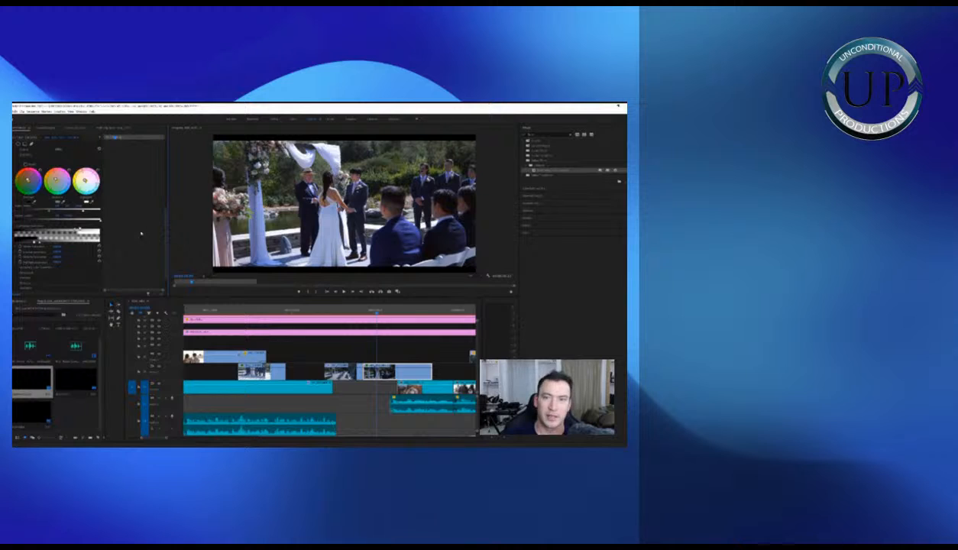
pyautogui.scroll(1, 140, 234)
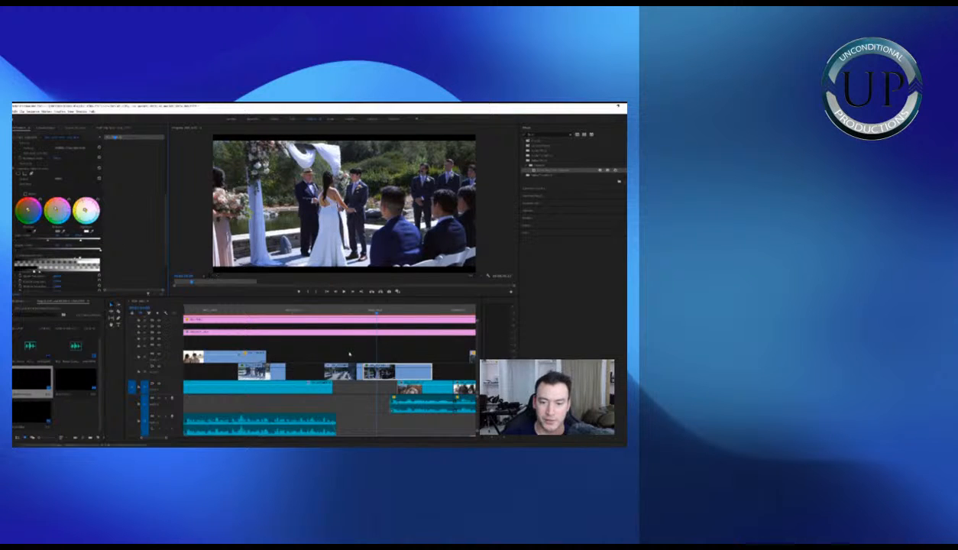
# Reposition the altar clip within the letterboxed frame and play on to the man in the plaid shirt
pyautogui.click(393, 345)
pyautogui.click(401, 371)
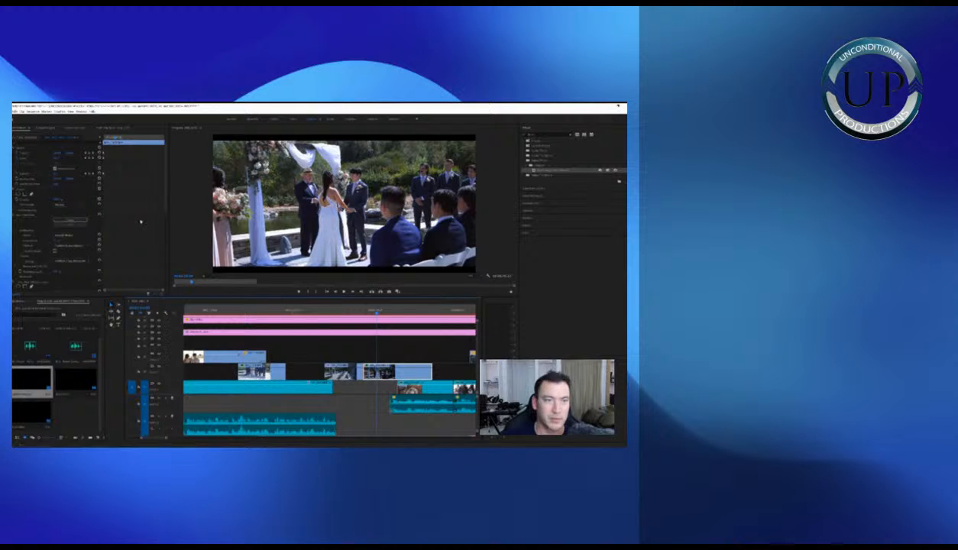
pyautogui.moveTo(71, 154)
pyautogui.mouseDown()
pyautogui.moveTo(45, 155)
pyautogui.moveTo(70, 153)
pyautogui.mouseUp()
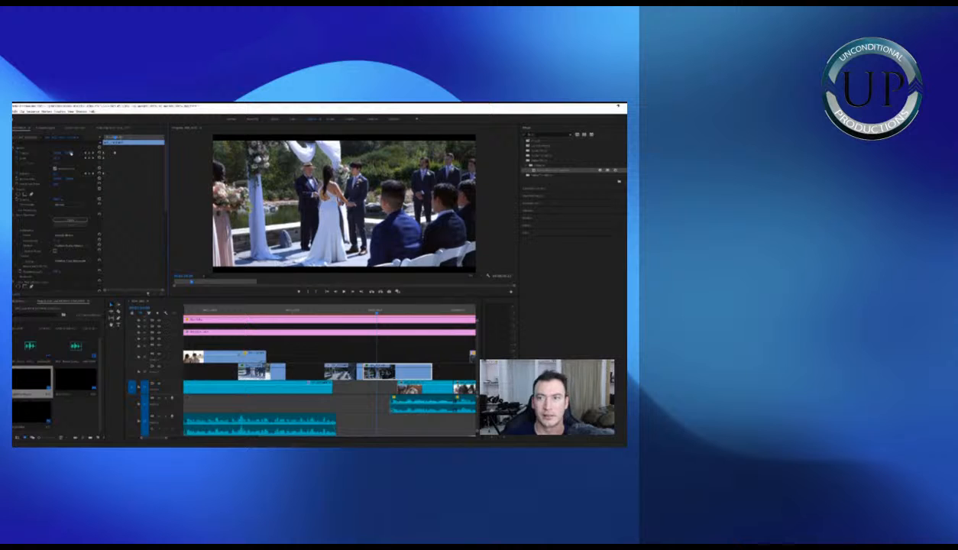
pyautogui.press('space')
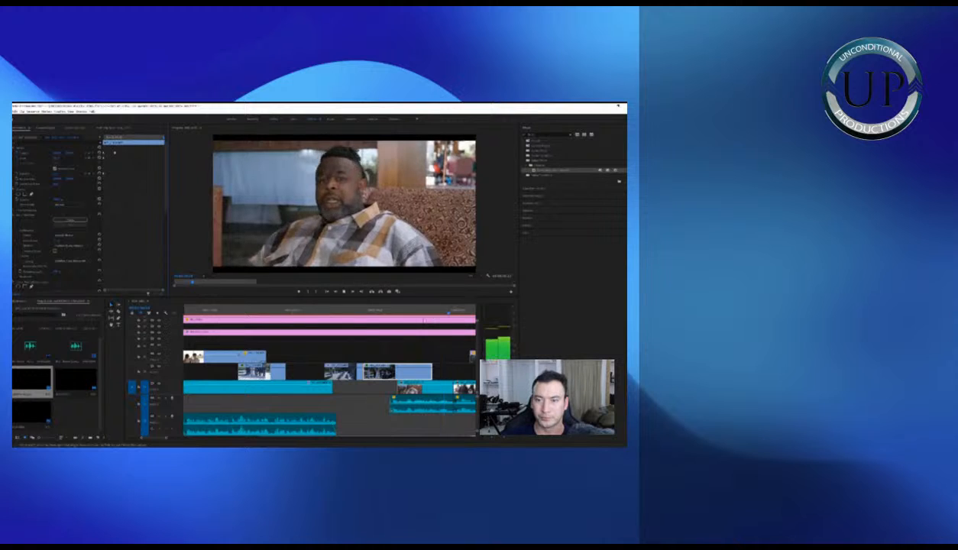
# Examine the clips that follow the plaid-shirt interview, up to the wide ceremony shot taken from behind the guests
pyautogui.scroll(-3, 428, 318)
pyautogui.press('-')
pyautogui.click(390, 311)
pyautogui.press('space')
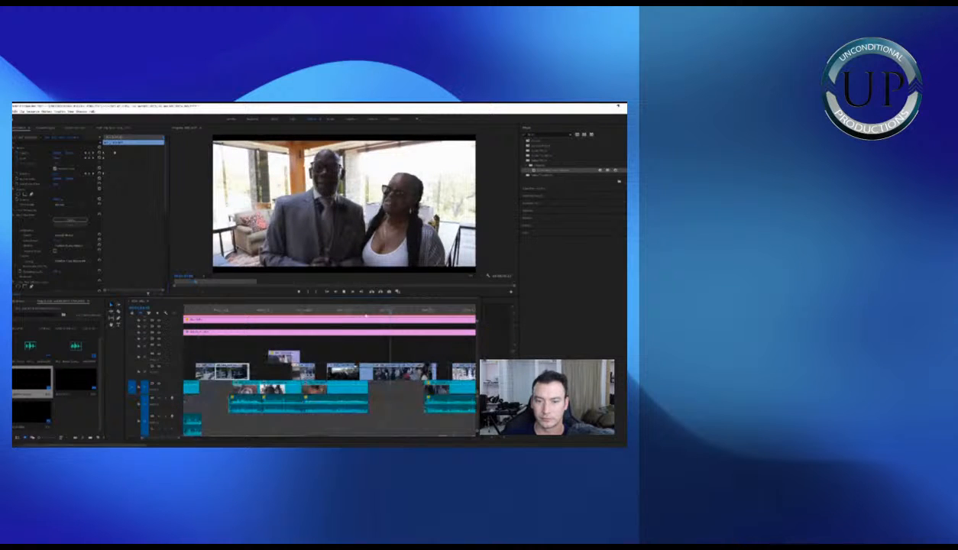
pyautogui.scroll(-2, 298, 352)
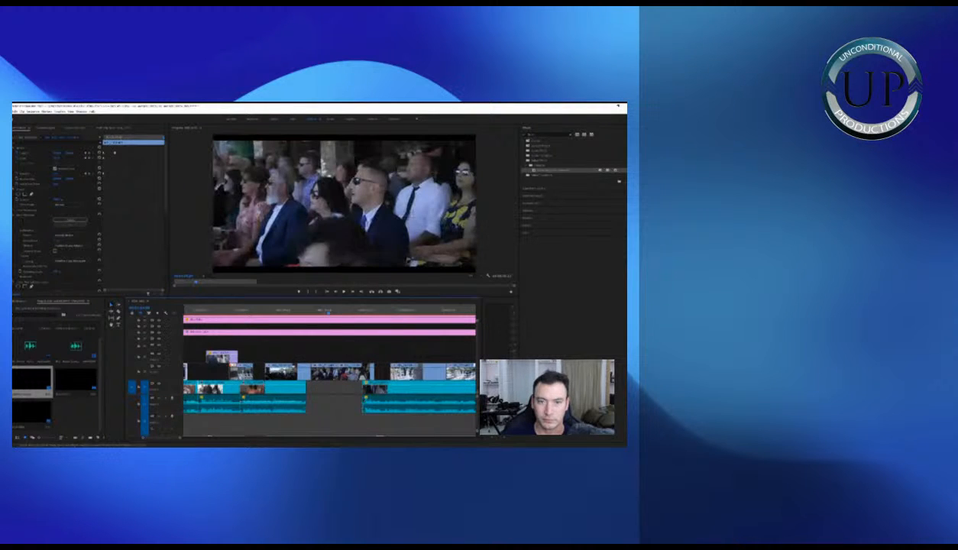
pyautogui.click(283, 372)
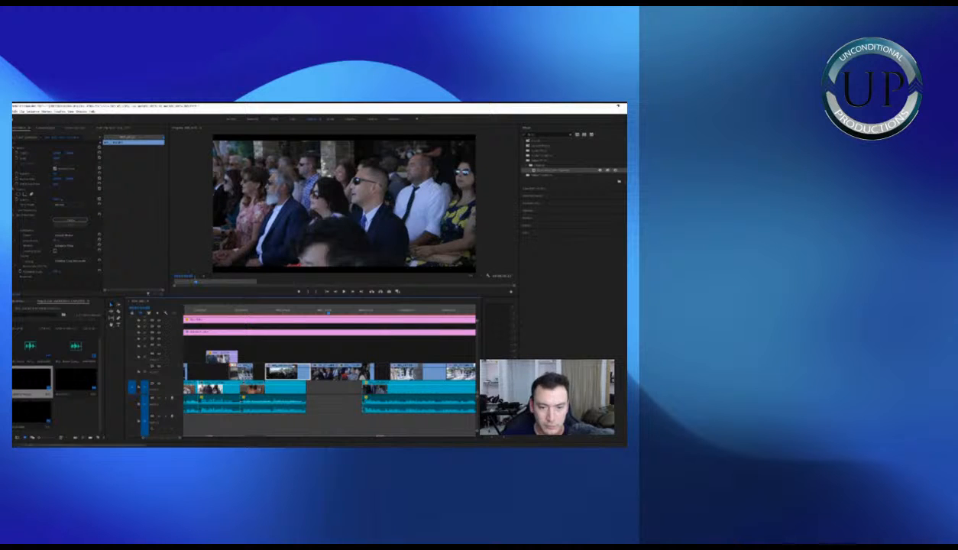
pyautogui.click(284, 310)
pyautogui.press('=')
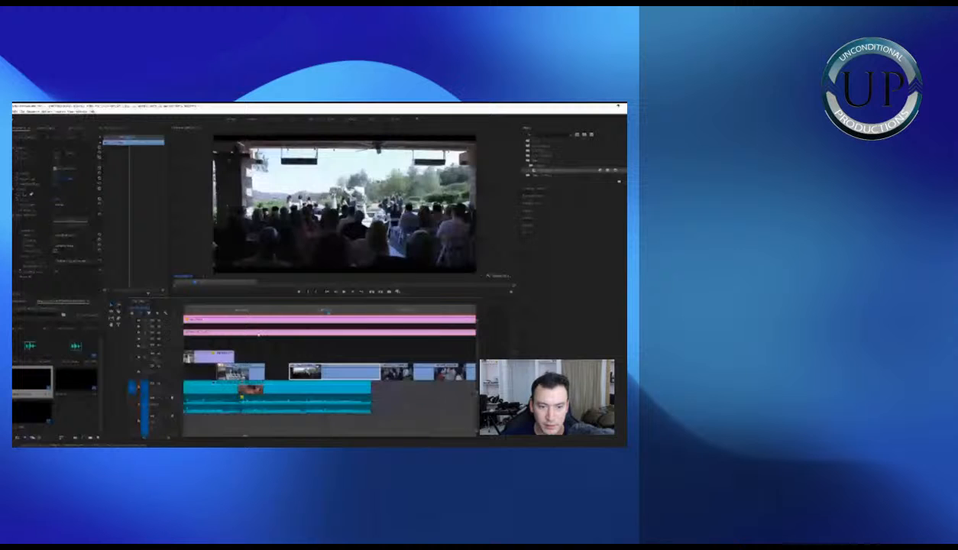
pyautogui.press('-')
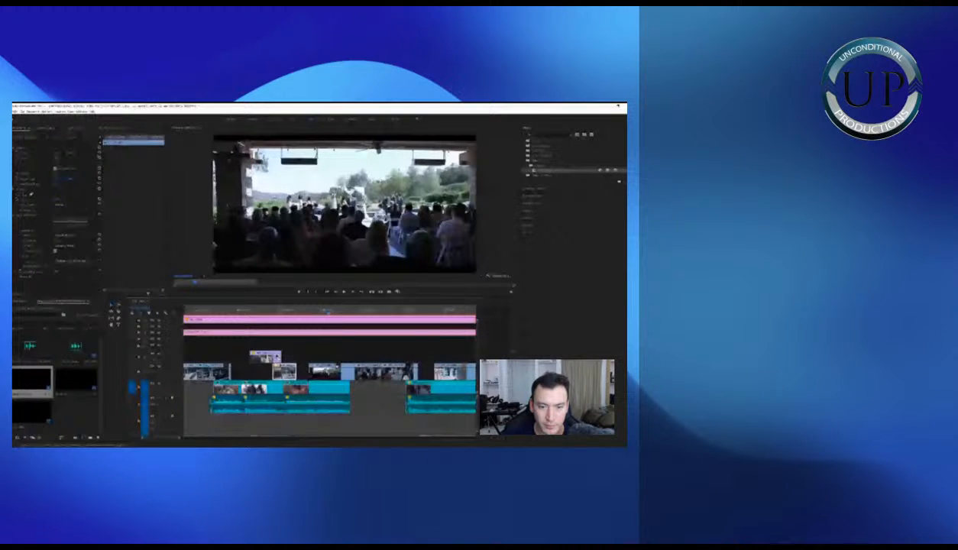
# Copy the Three-Way Color Corrector from the altar clip onto the close-up clip of the bride and groom
pyautogui.click(221, 313)
pyautogui.click(322, 371)
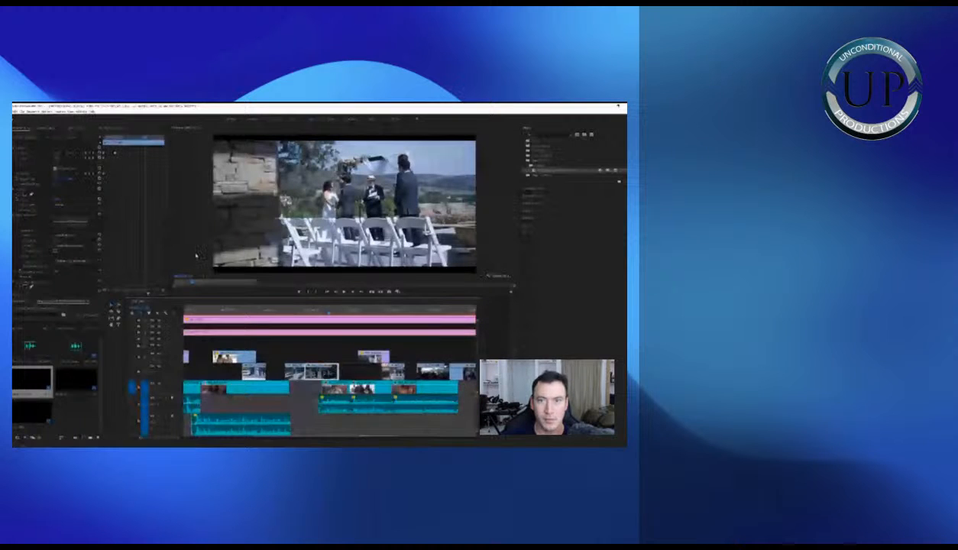
pyautogui.scroll(-3, 132, 212)
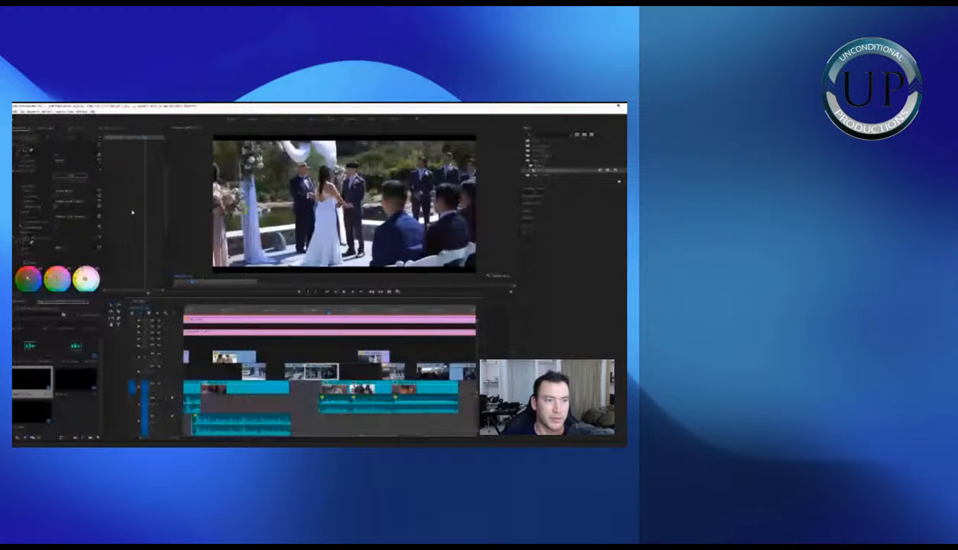
pyautogui.scroll(-3, 58, 211)
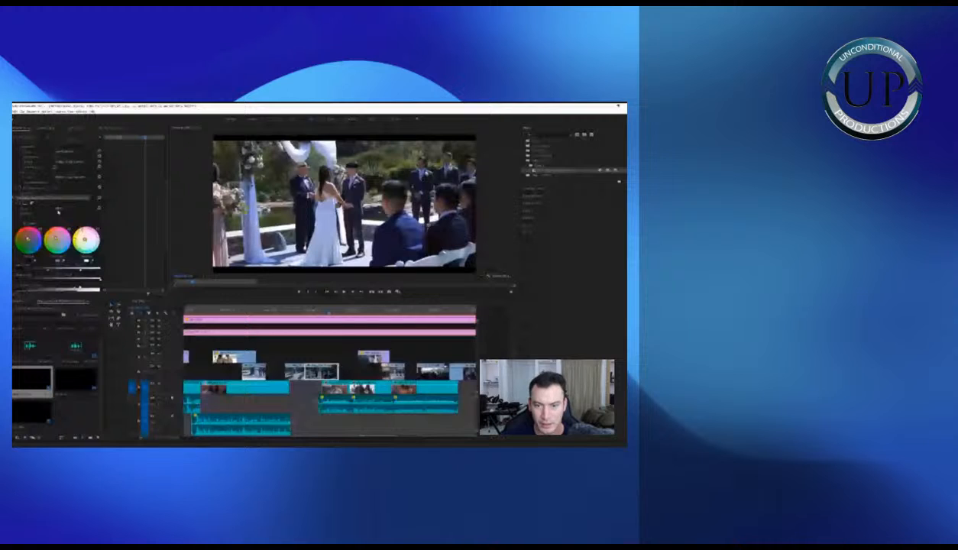
pyautogui.click(366, 310)
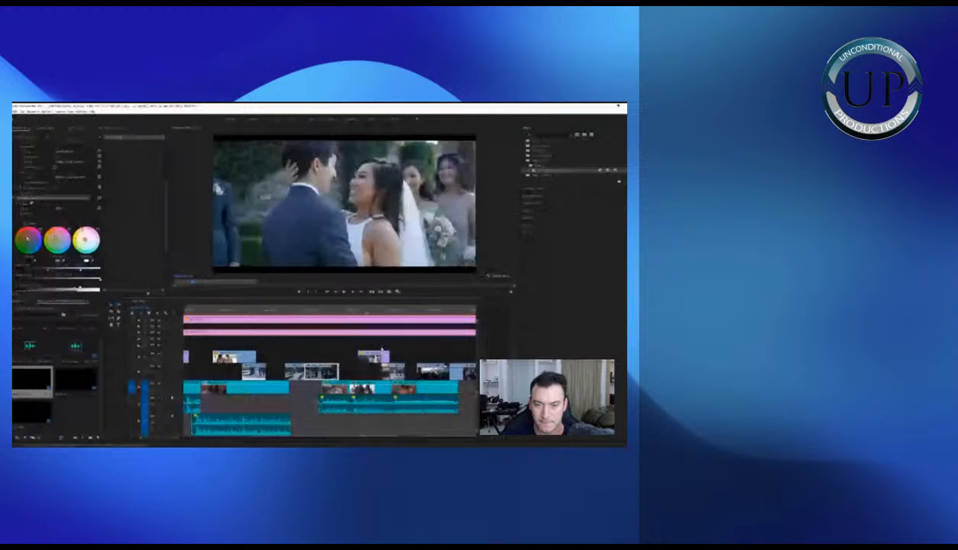
pyautogui.click(378, 355)
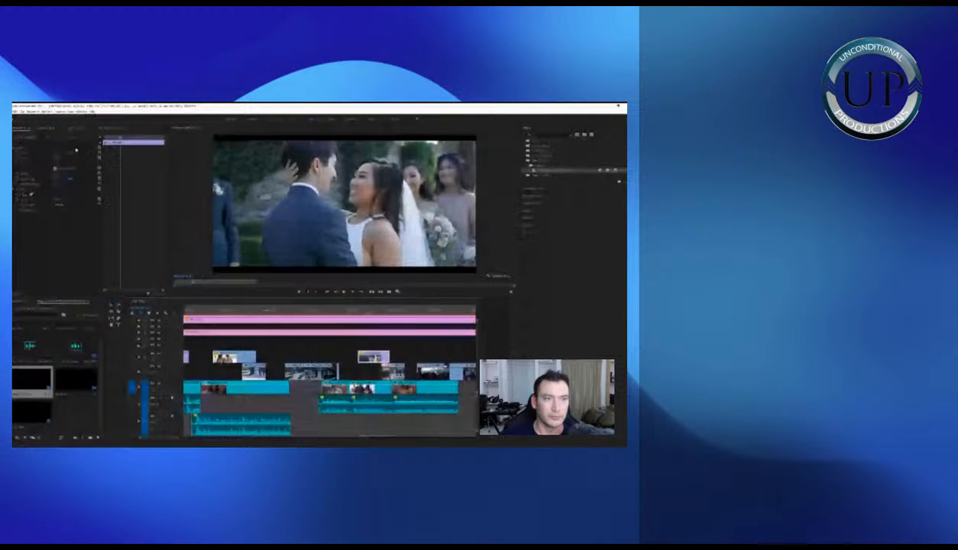
pyautogui.click(100, 152)
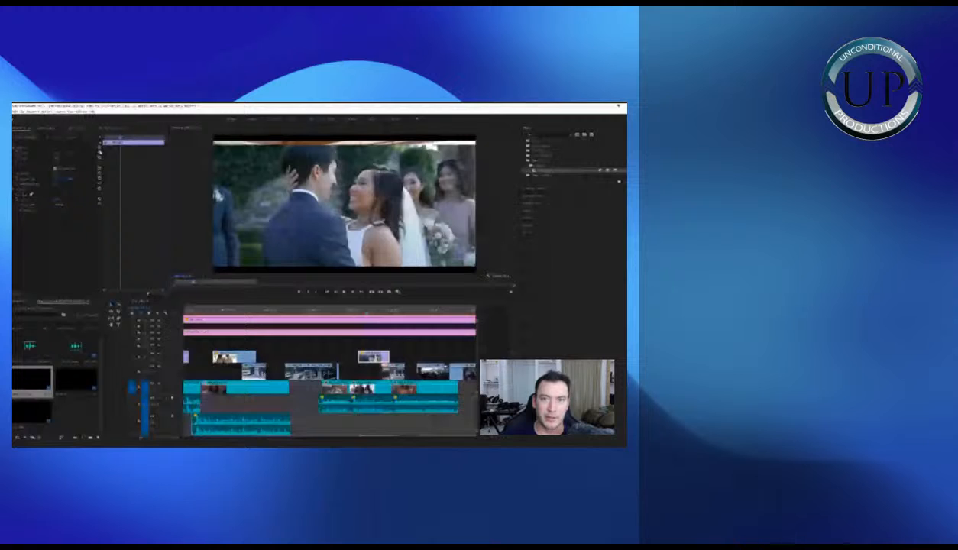
pyautogui.hotkey('ctrl', 'v')
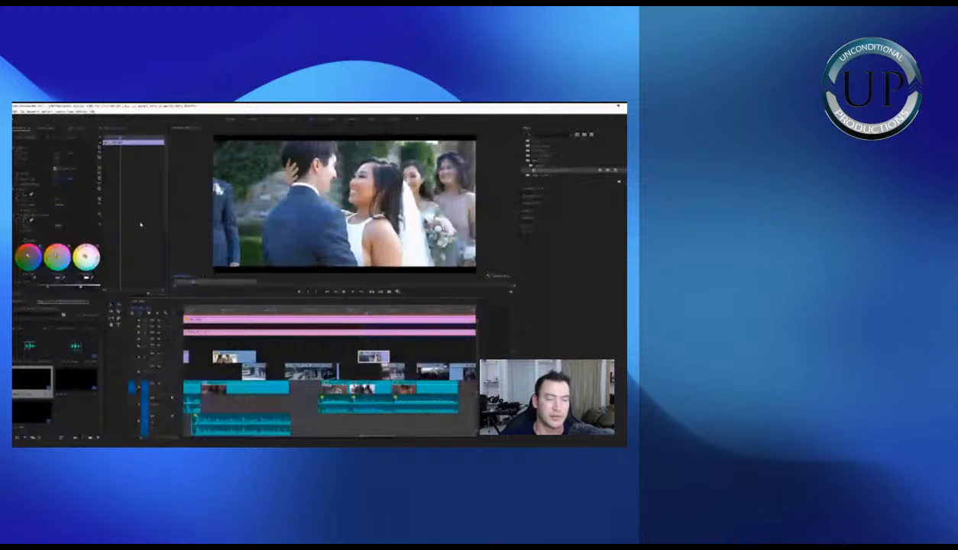
pyautogui.scroll(-2, 16, 193)
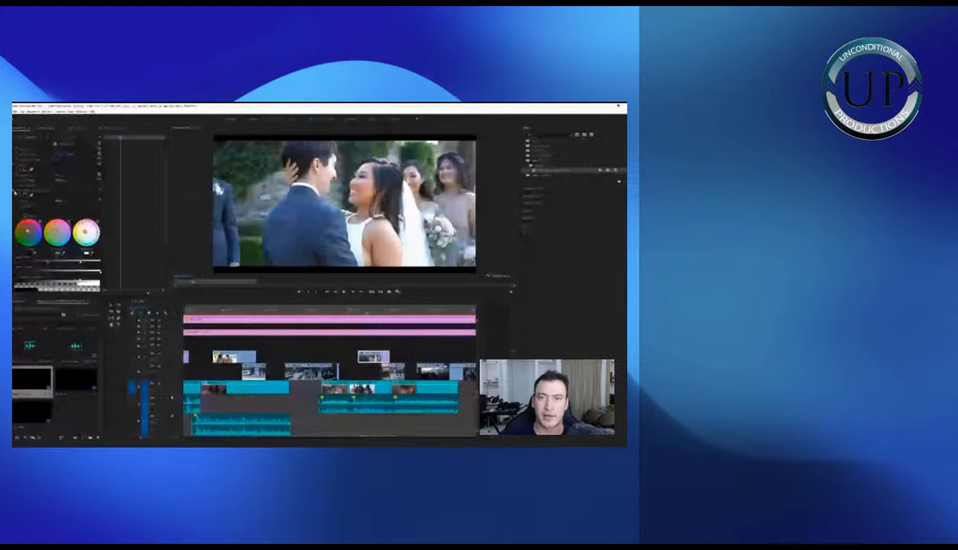
# Play the close-up of the couple, examine the tracks around the adjoining white-chairs clip, and replay that section
pyautogui.press('space')
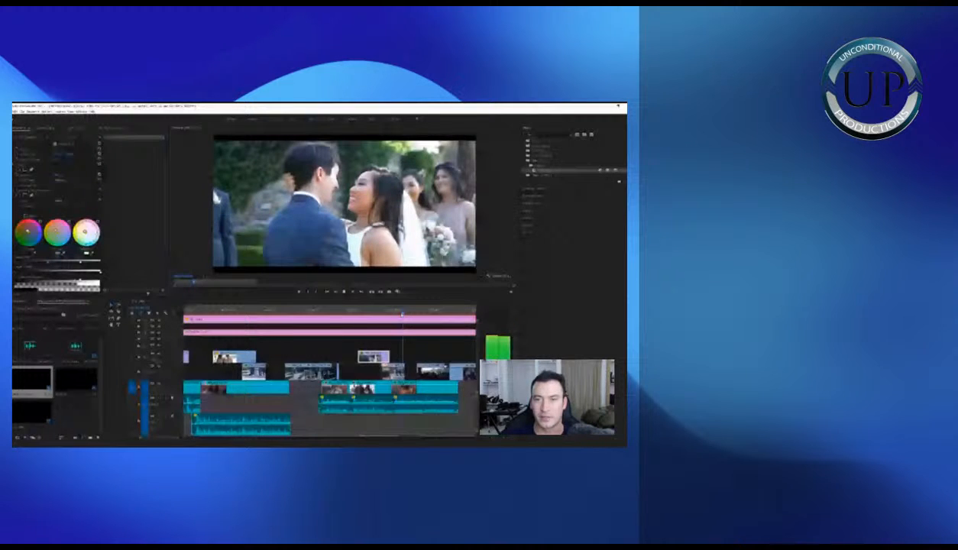
pyautogui.click(396, 312)
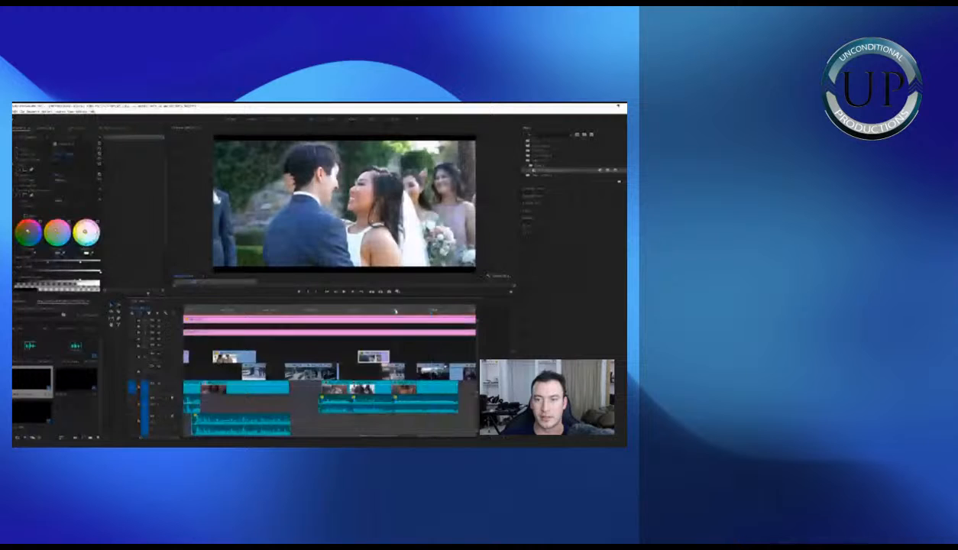
pyautogui.press('=')
pyautogui.click(327, 370)
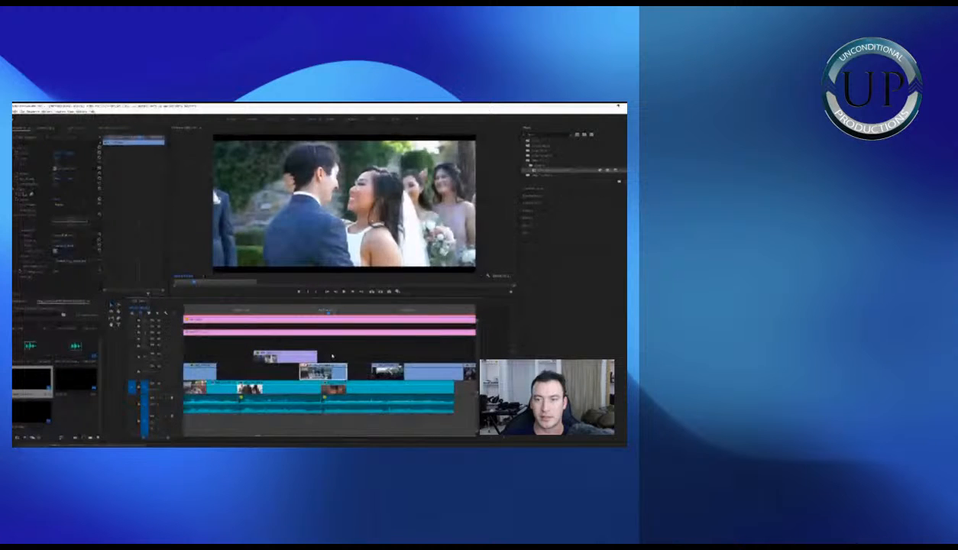
pyautogui.hotkey('shift', 'e')
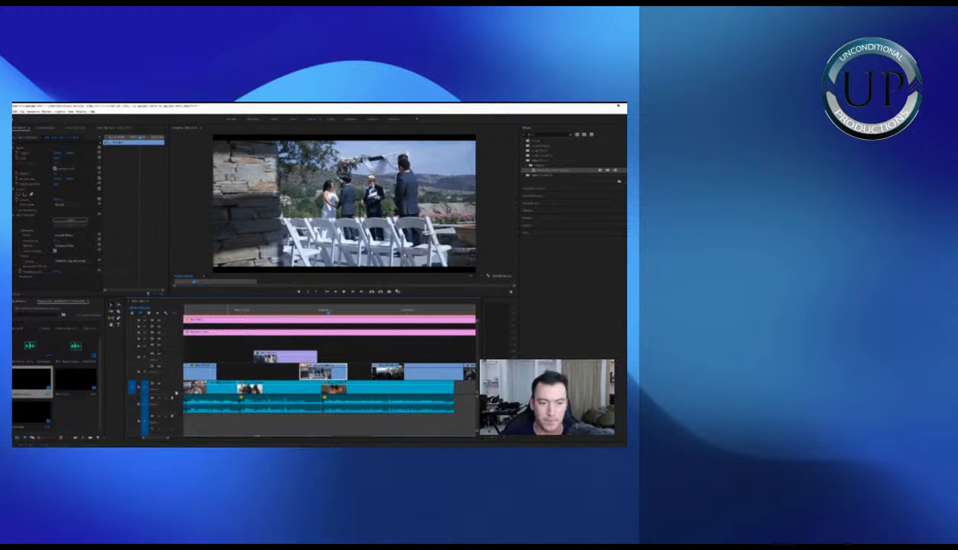
pyautogui.scroll(-2, 228, 408)
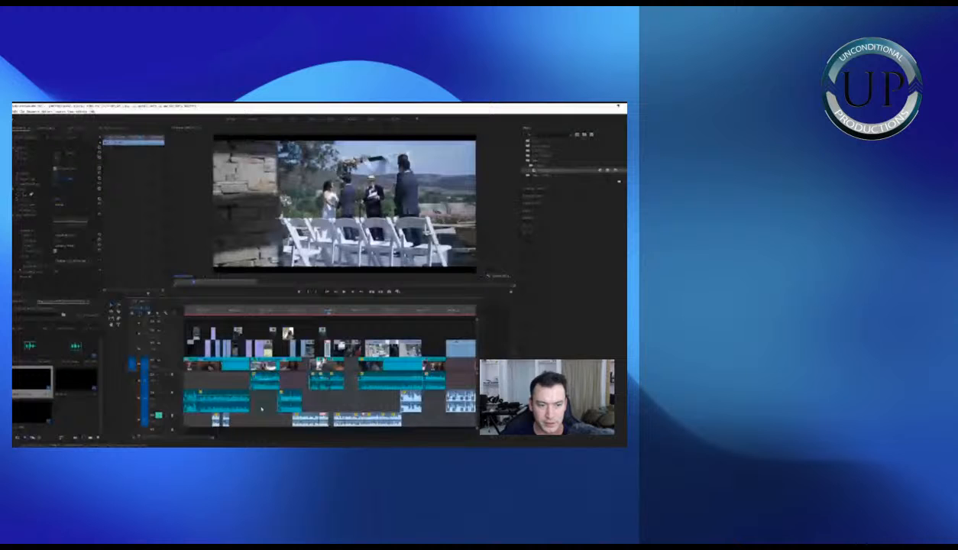
pyautogui.scroll(-3, 261, 408)
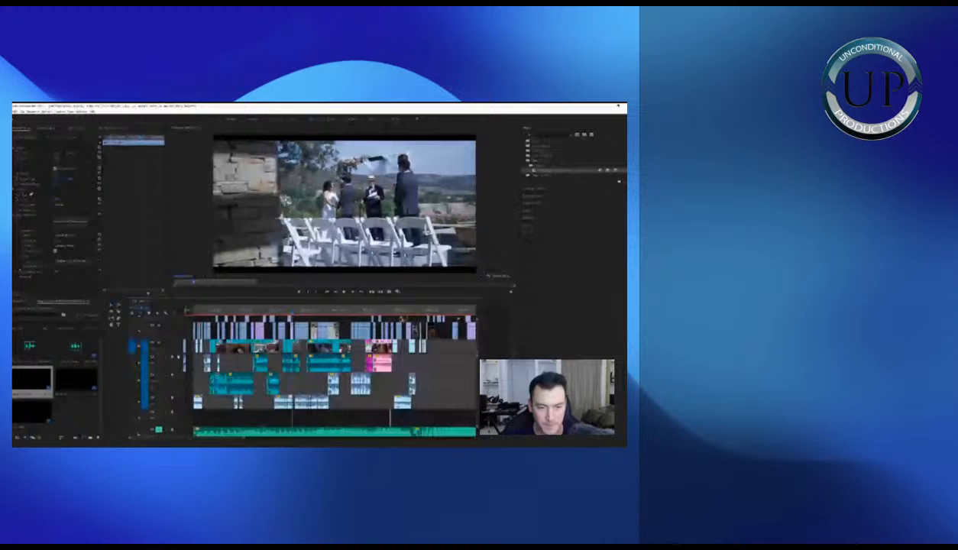
pyautogui.scroll(-3, 321, 382)
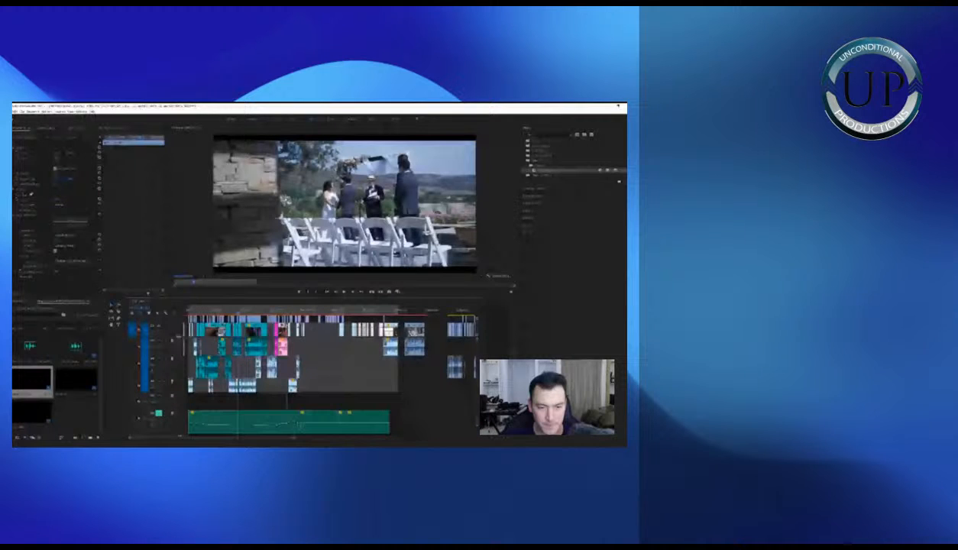
pyautogui.press('=')
pyautogui.press('=')
pyautogui.press('=')
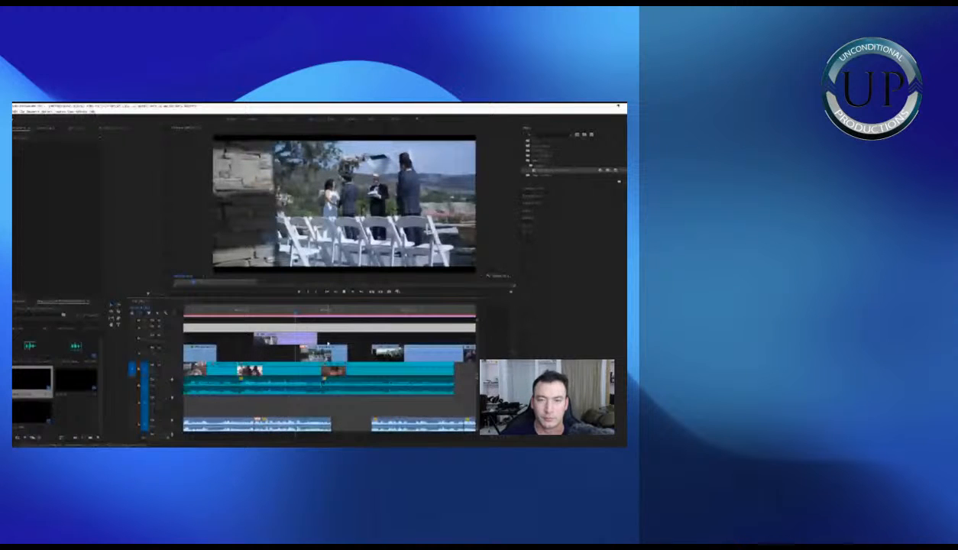
pyautogui.press('space')
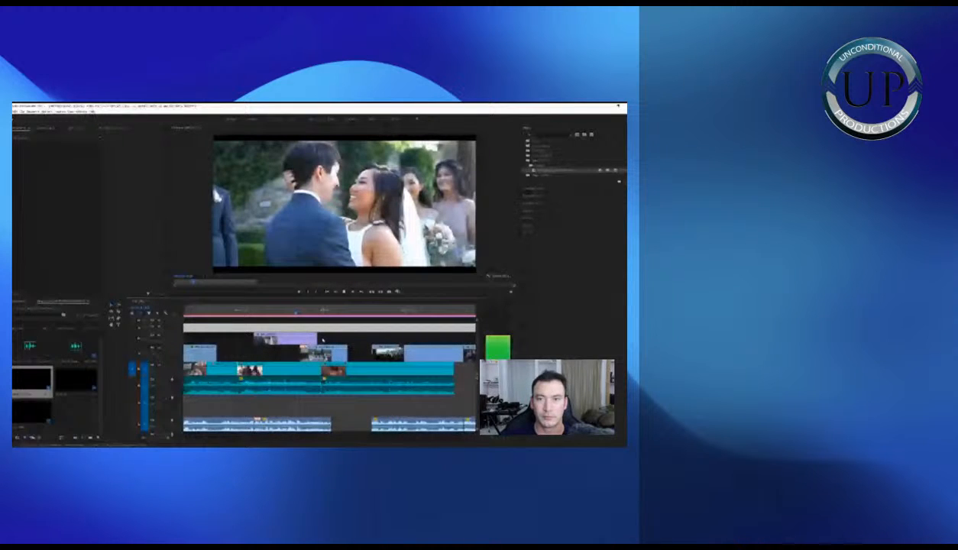
# Inspect the couple's close-up clip and play its transition into the white-chairs clip
pyautogui.click(318, 339)
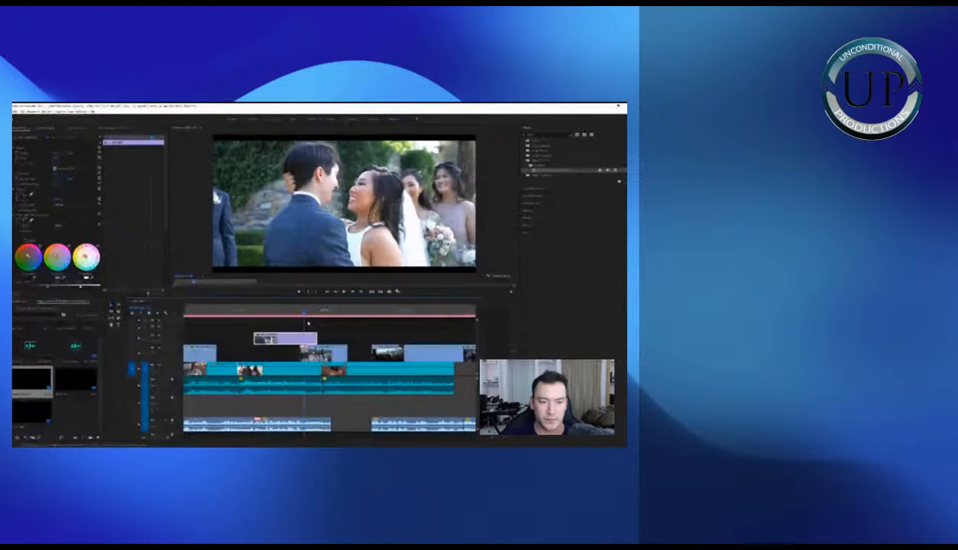
pyautogui.moveTo(177, 377); pyautogui.dragTo(177, 391)
pyautogui.click(325, 352)
pyautogui.click(303, 352)
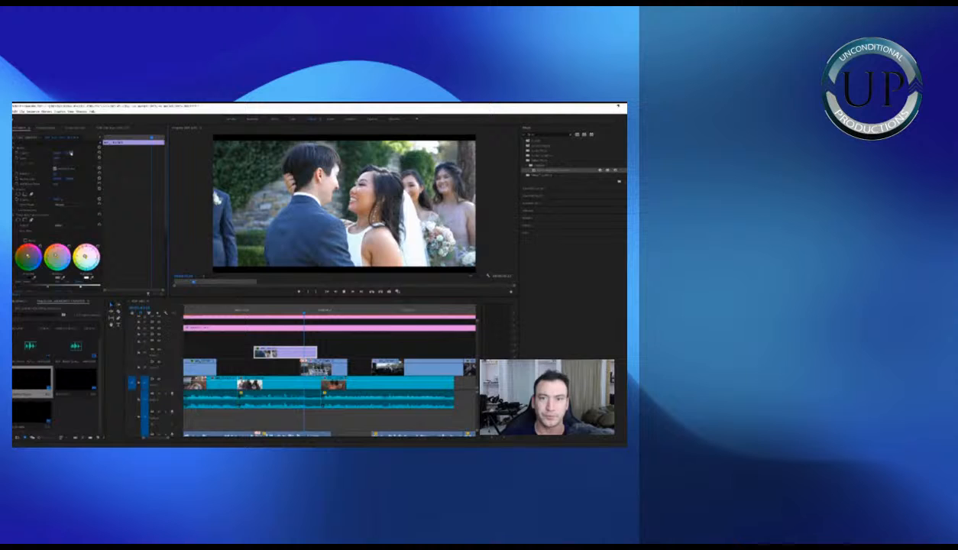
pyautogui.press('space')
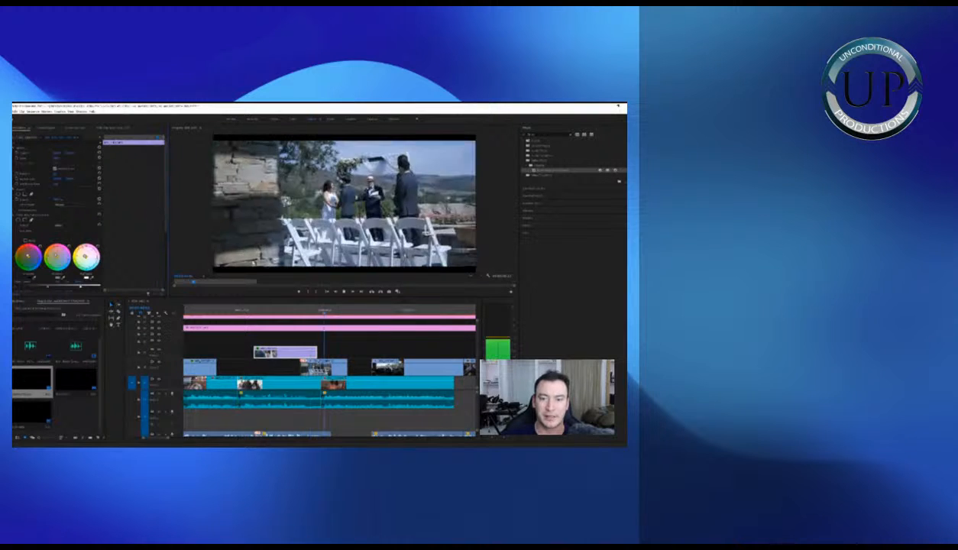
pyautogui.press('space')
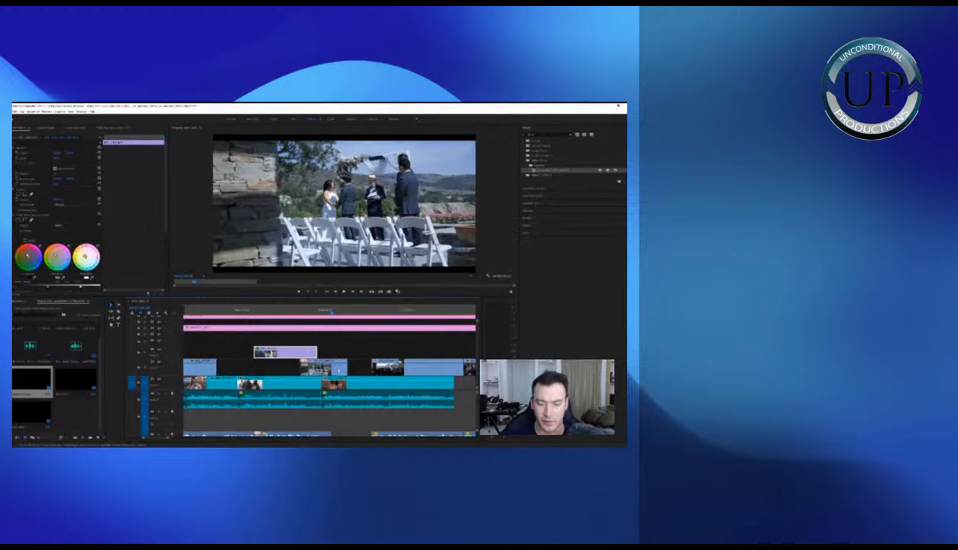
pyautogui.click(338, 368)
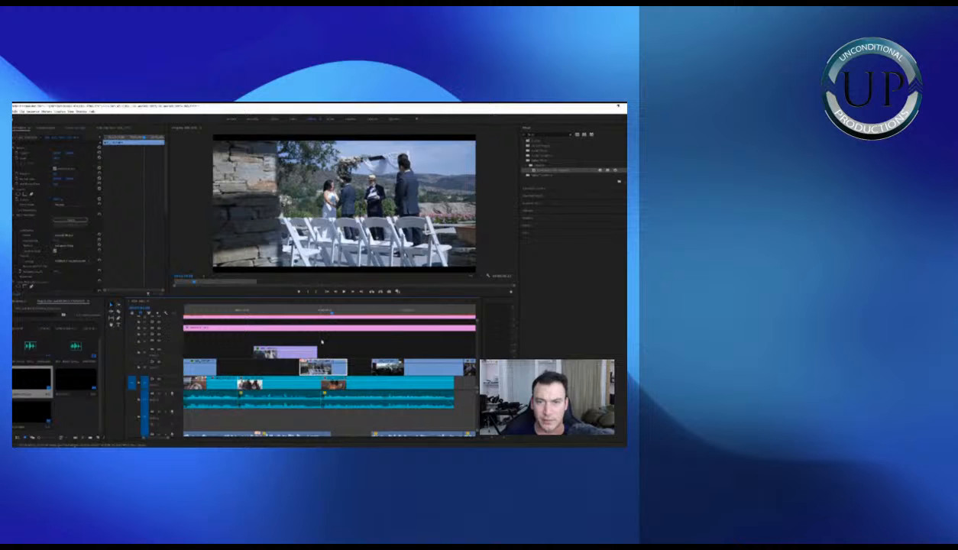
# Play on to the wide ceremony clip shot from behind the guests and adjust its Three-Way Color Corrector levels
pyautogui.press('space')
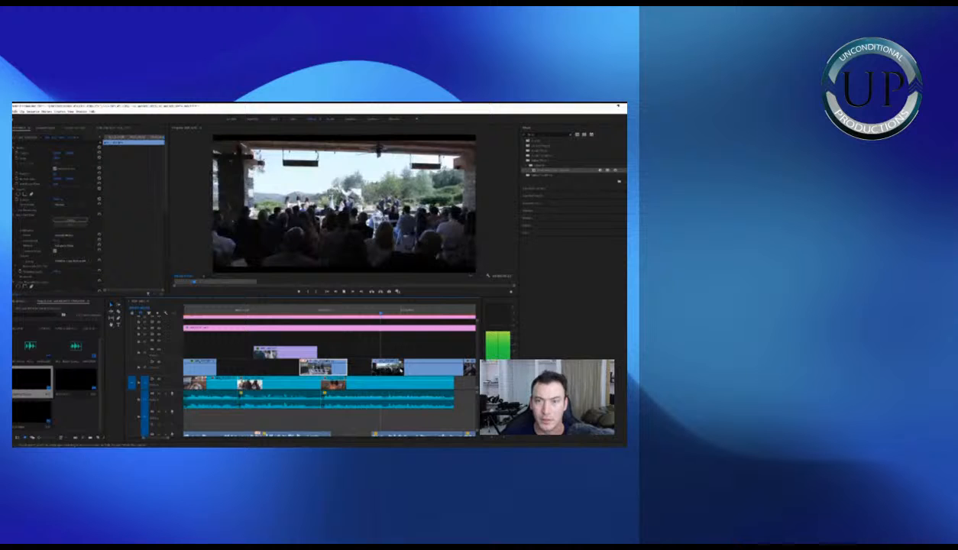
pyautogui.click(400, 371)
pyautogui.press('space')
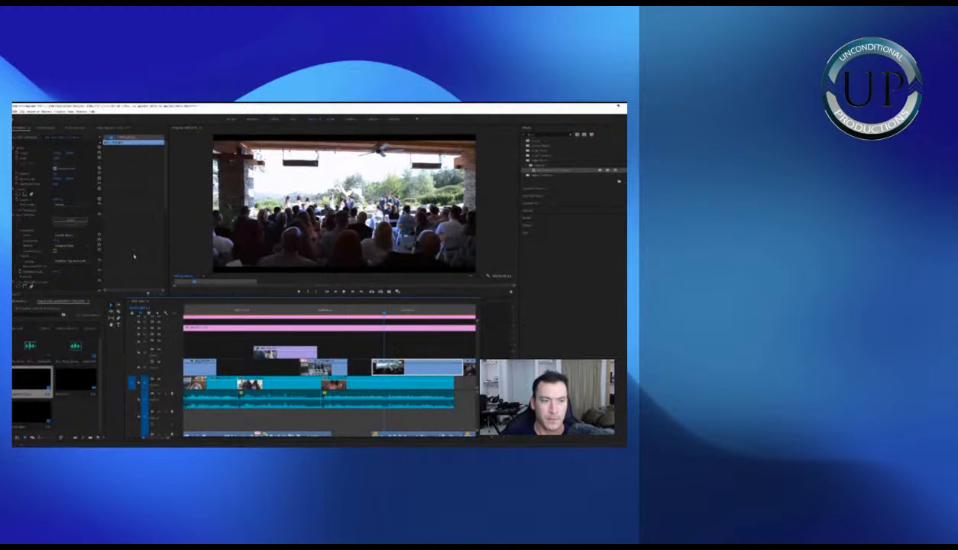
pyautogui.scroll(-3, 107, 257)
pyautogui.moveTo(80, 259); pyautogui.dragTo(113, 262)
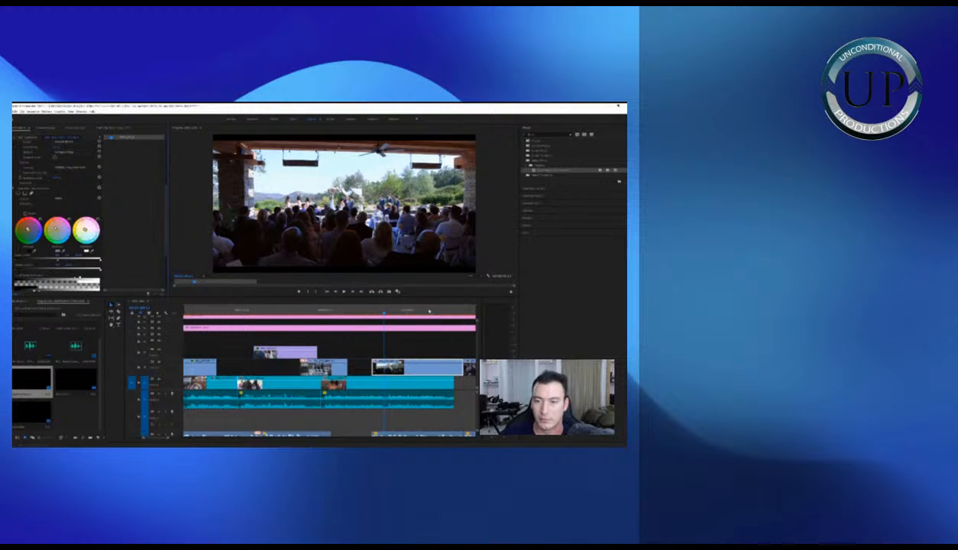
# Check the end of the wide ceremony clip and select the seated-guests clip that follows it
pyautogui.click(433, 312)
pyautogui.press('-')
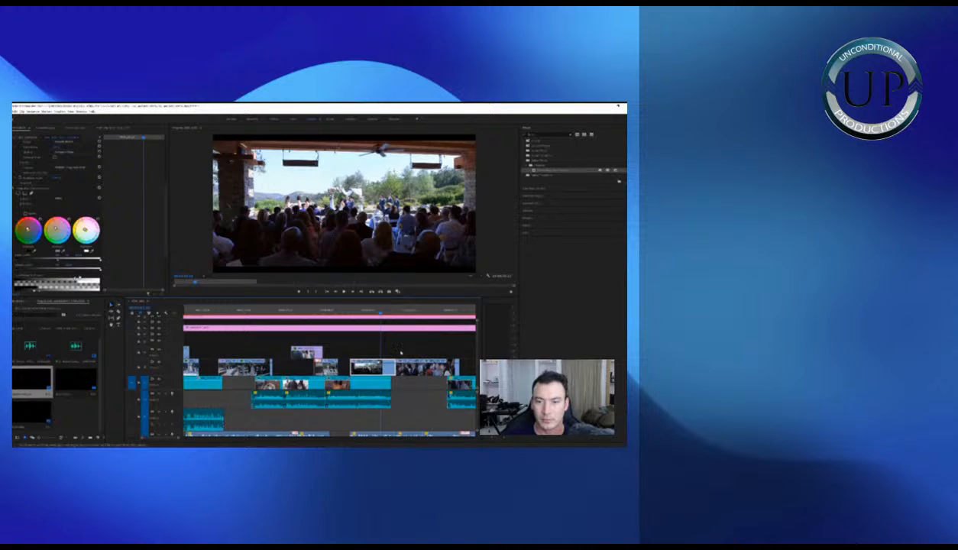
pyautogui.press('=')
pyautogui.click(389, 364)
pyautogui.press('space')
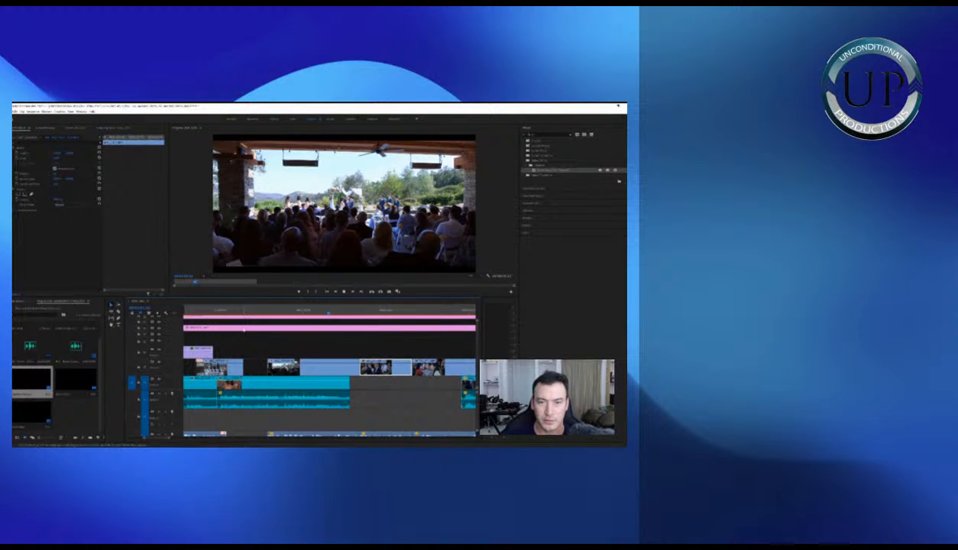
# Return to the white-chairs clip and fine-tune its Three-Way Color Corrector input levels
pyautogui.click(227, 312)
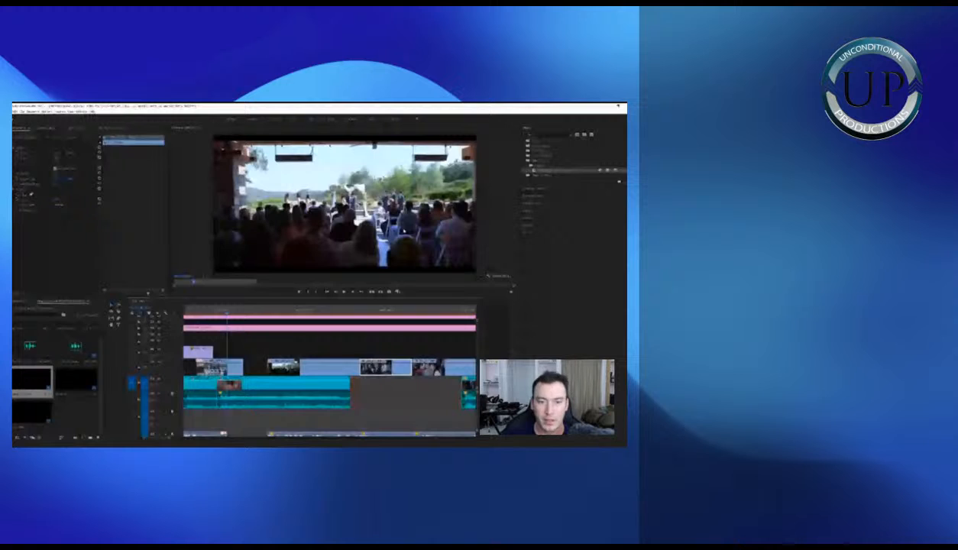
pyautogui.click(229, 366)
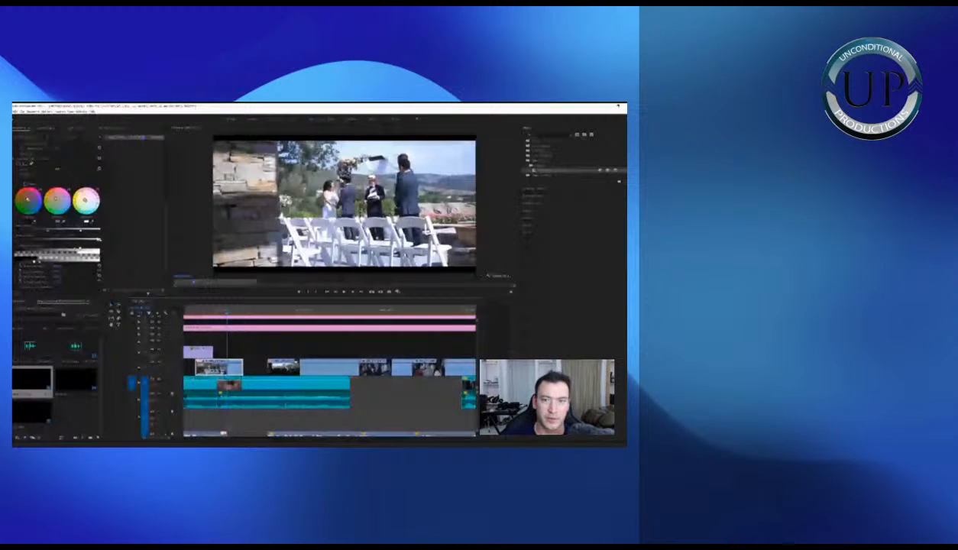
pyautogui.moveTo(81, 232); pyautogui.dragTo(88, 231)
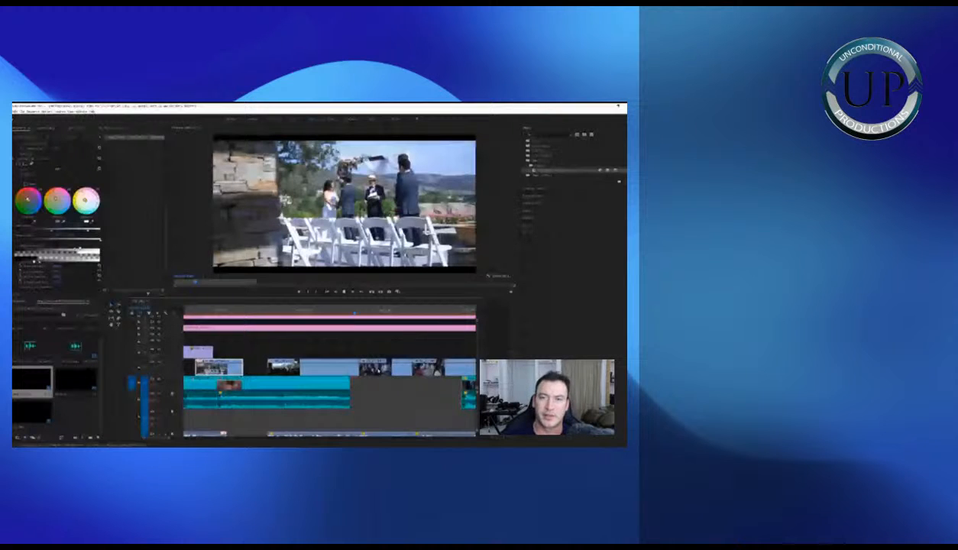
# Play on through the seated-guests clips and check the Three-Way Color Corrector settings of the seated couple's clip
pyautogui.press('space')
pyautogui.click(379, 371)
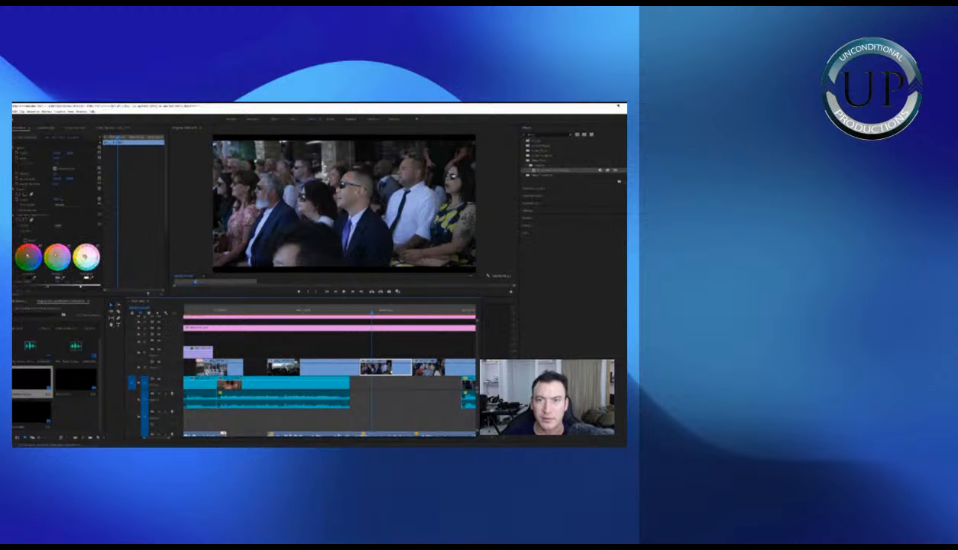
pyautogui.press('space')
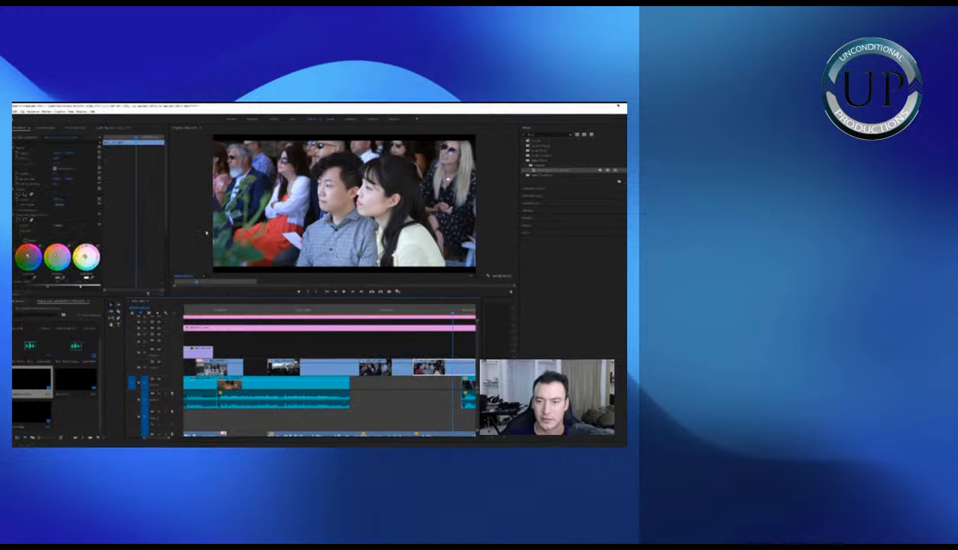
pyautogui.scroll(-3, 153, 216)
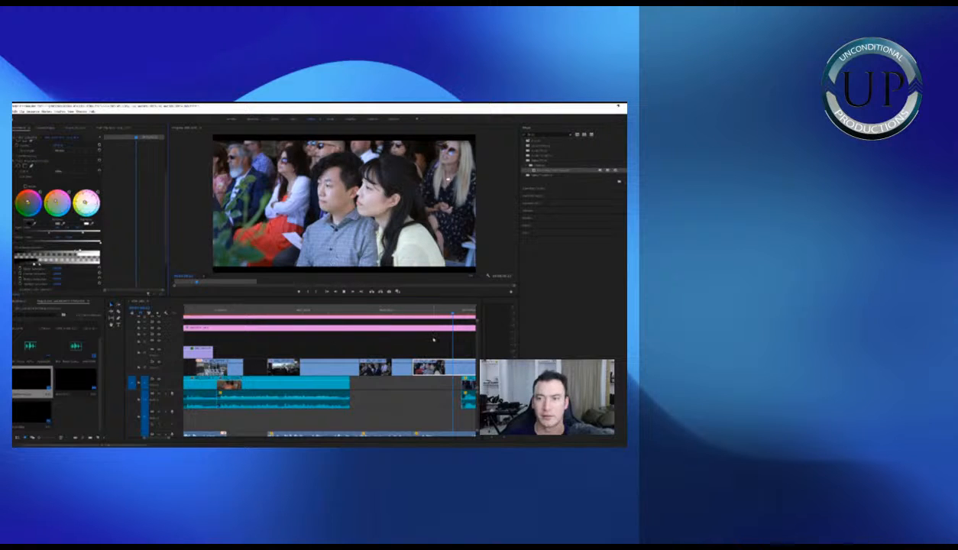
# Move ahead in the timeline past the guest clips to the clip of the couple posing outside the building
pyautogui.scroll(-5, 442, 322)
pyautogui.click(445, 312)
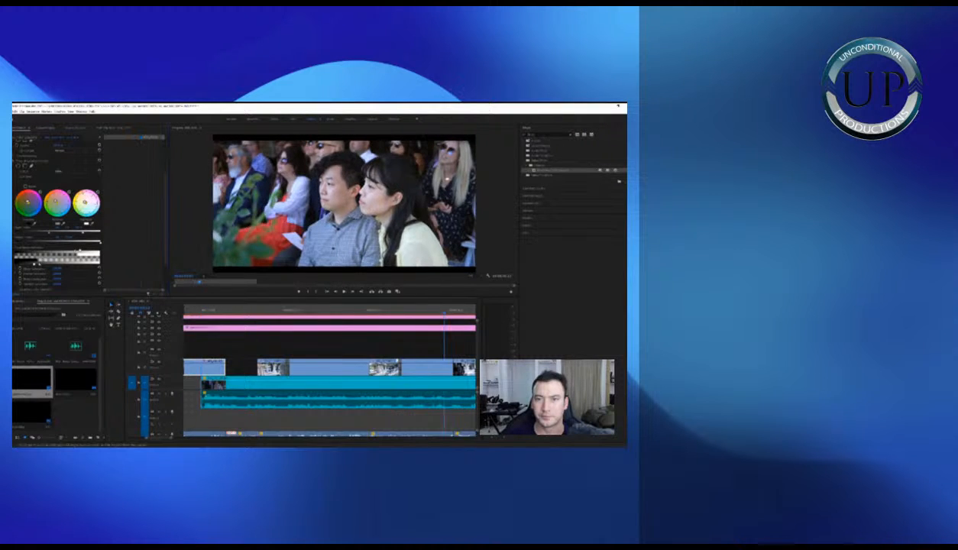
pyautogui.press('-')
pyautogui.press('=')
pyautogui.press('-')
pyautogui.press('-')
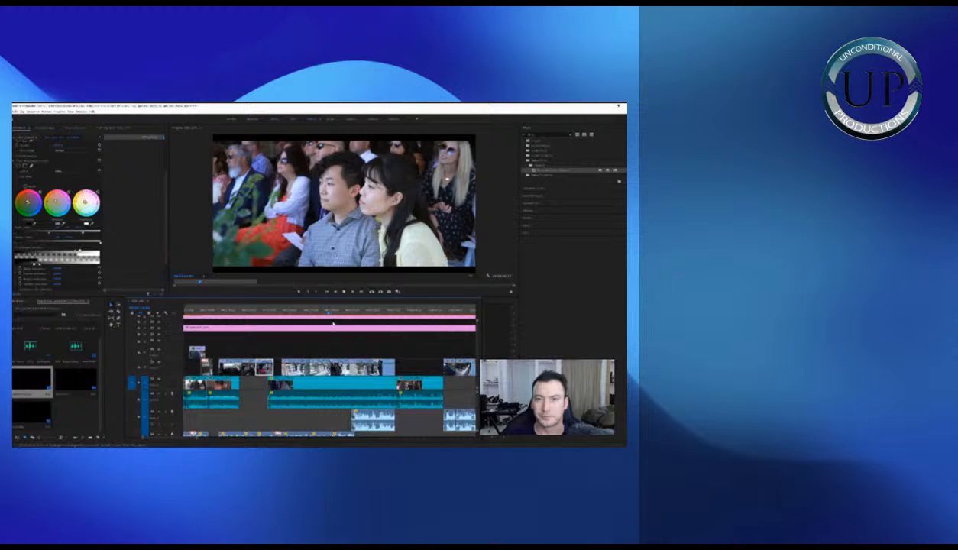
pyautogui.click(275, 312)
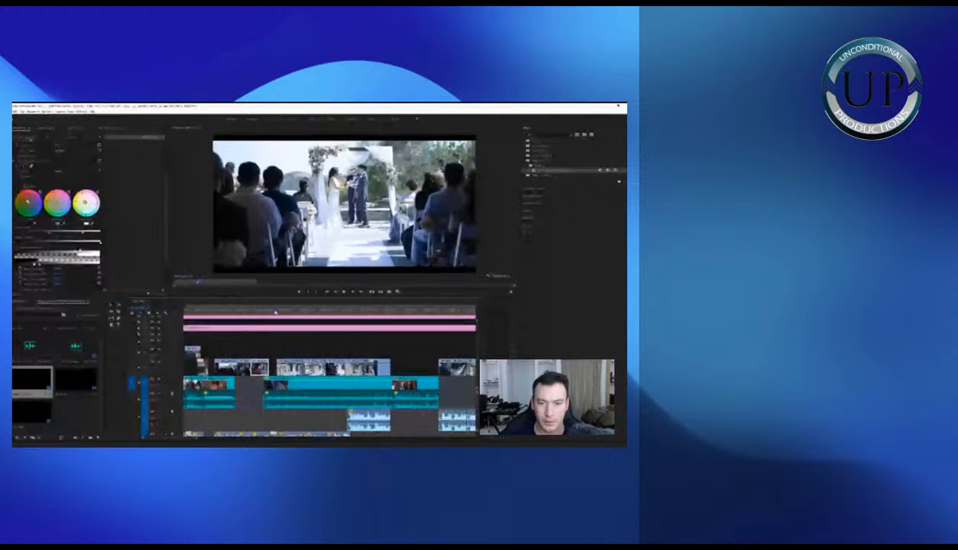
pyautogui.press('space')
pyautogui.press('=')
# Try shifting the posing couple's clip lower in the frame and undo the move
pyautogui.click(320, 383)
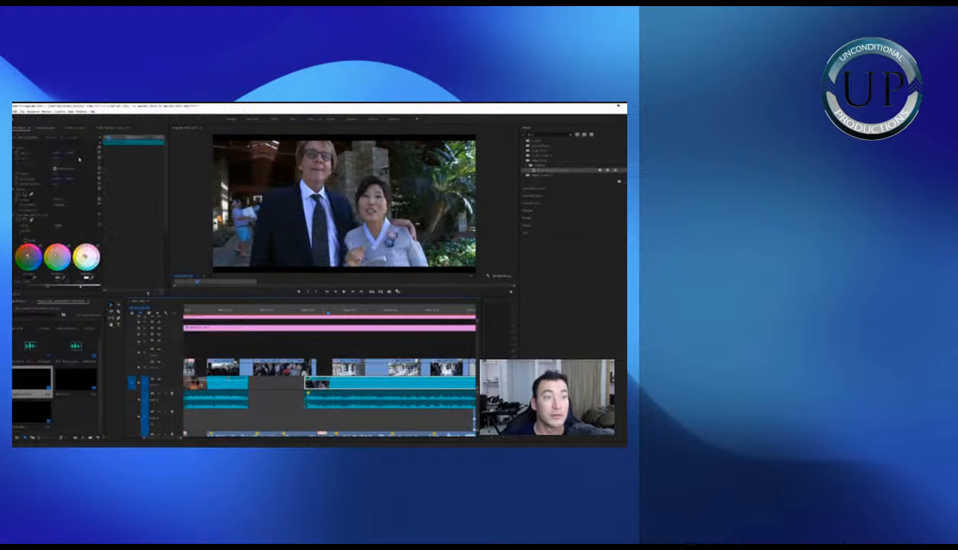
pyautogui.moveTo(70, 153); pyautogui.dragTo(118, 161)
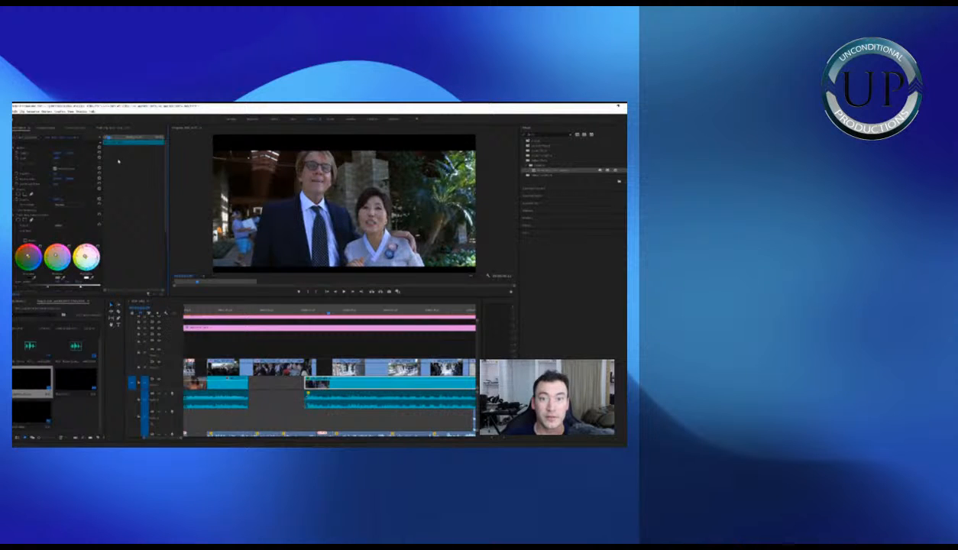
pyautogui.hotkey('ctrl', 'z')
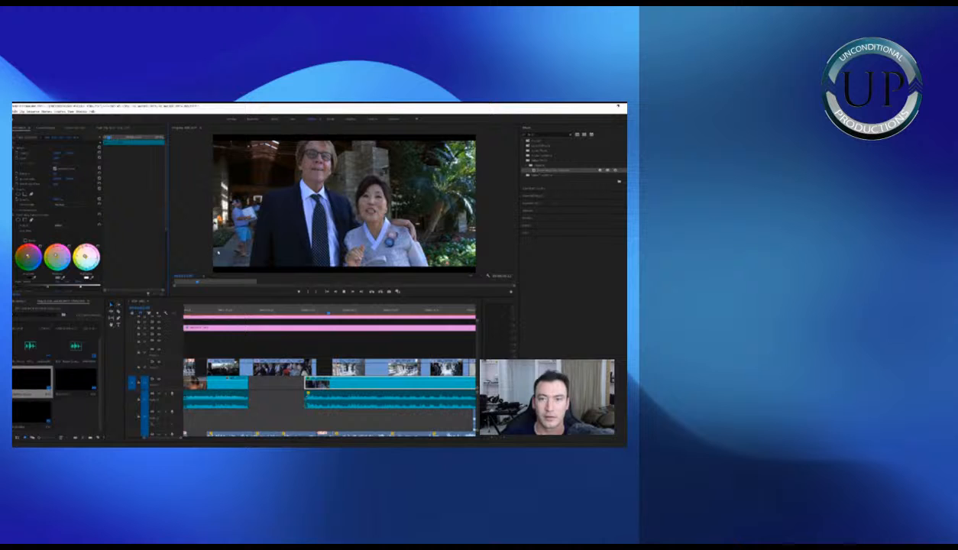
# Play through the bridesmaids ceremony clip and on into the wide side view with the white chairs
pyautogui.press('space')
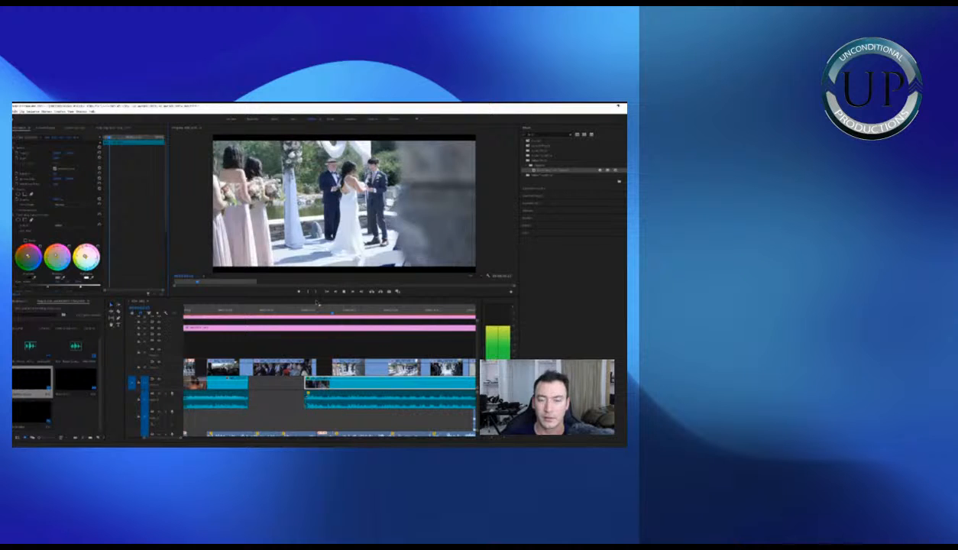
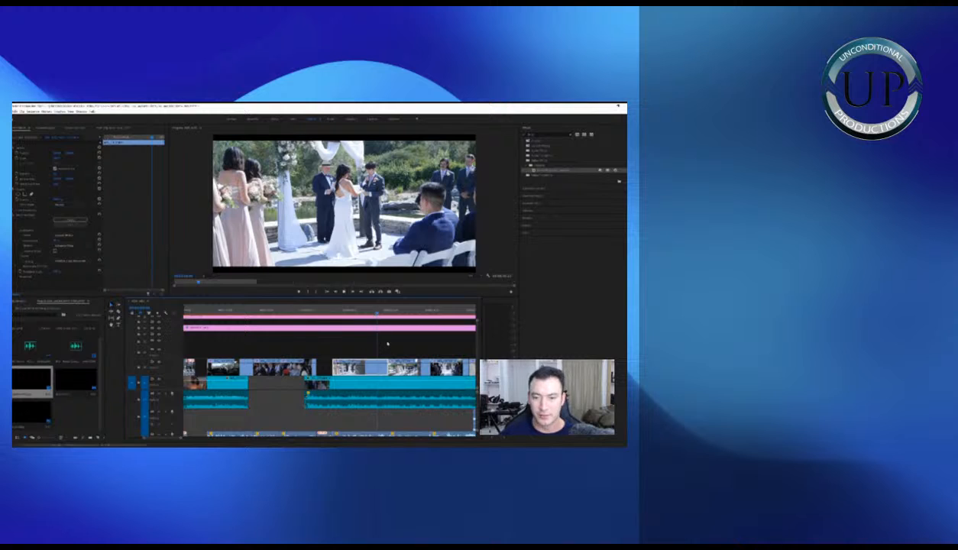
pyautogui.press('space')
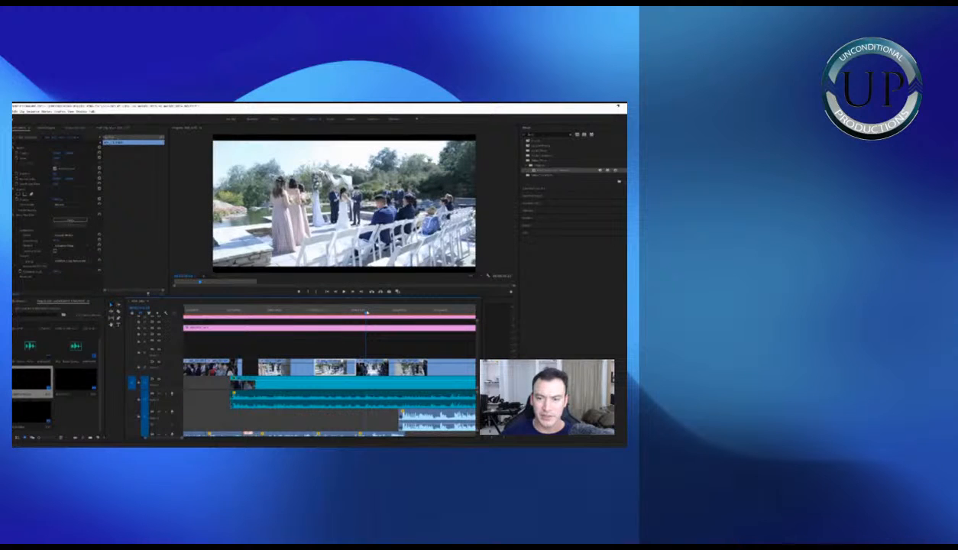
pyautogui.press('space')
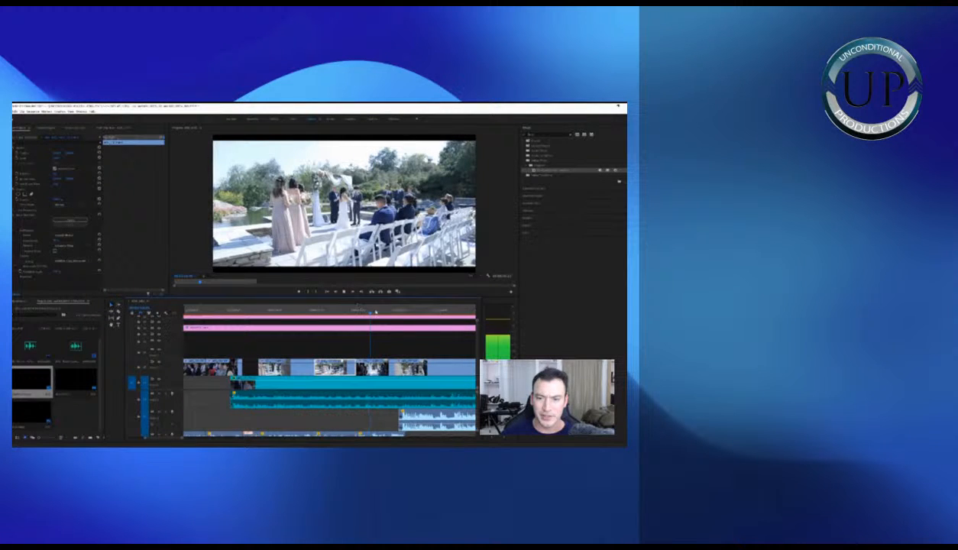
# Return to the bridesmaids ceremony clip and adjust its Three-Way Color Corrector levels for warmer, stronger contrast
pyautogui.click(285, 309)
pyautogui.click(286, 351)
pyautogui.click(286, 366)
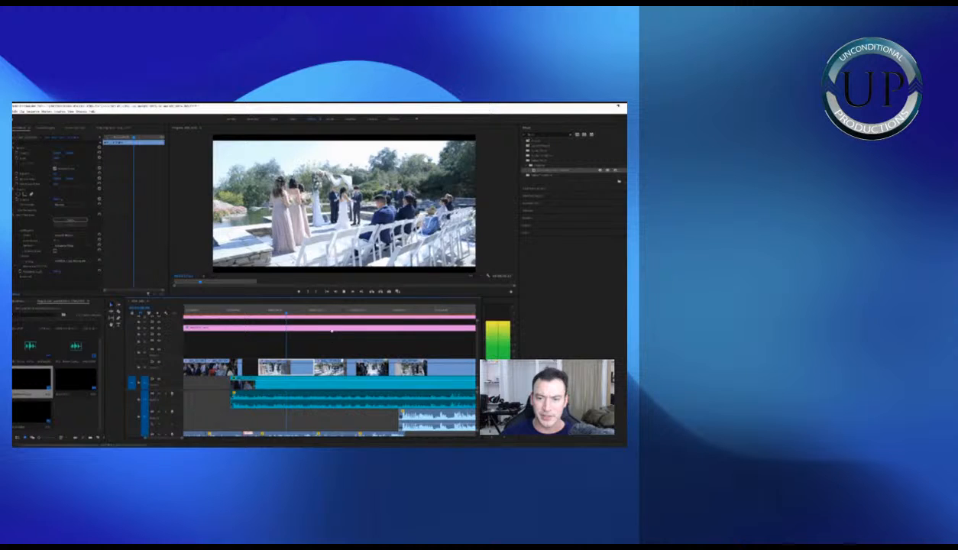
pyautogui.press('space')
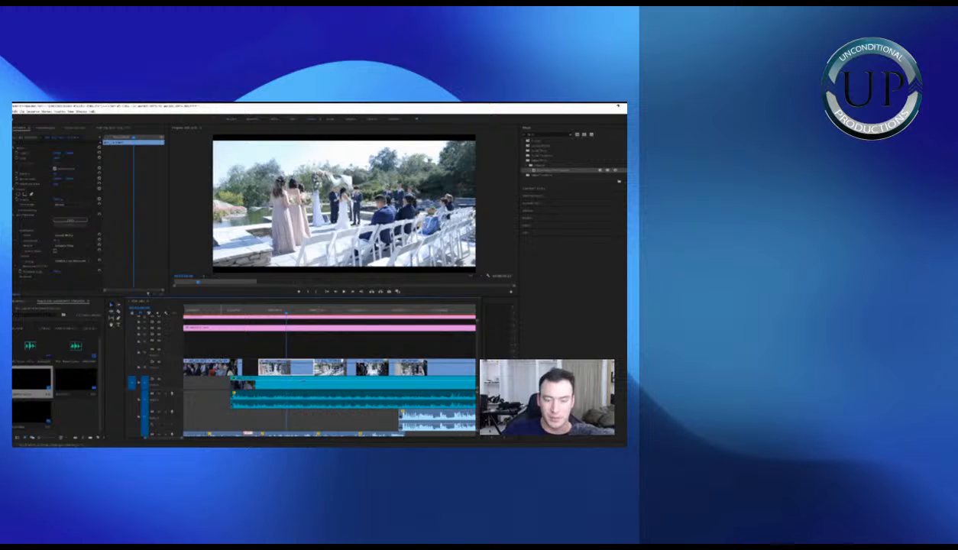
pyautogui.scroll(-4, 140, 248)
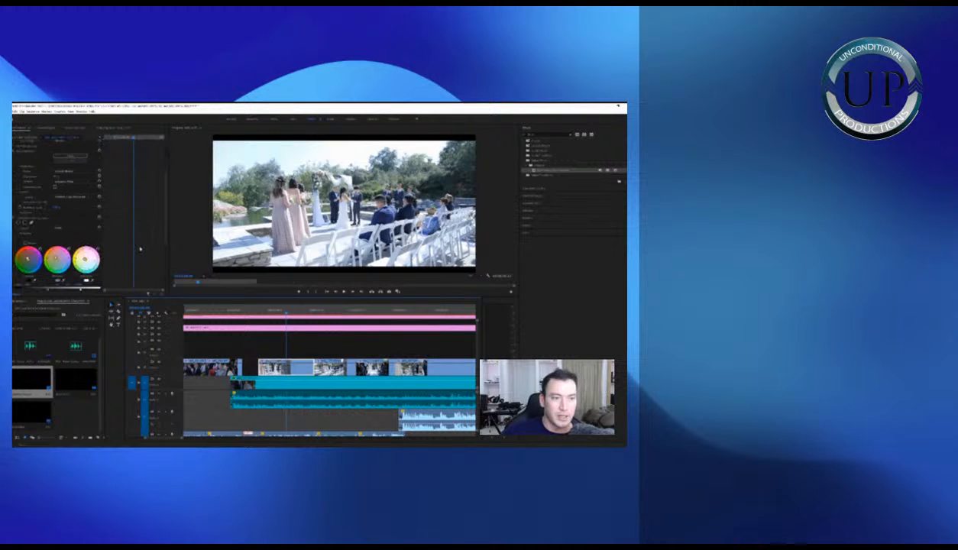
pyautogui.scroll(-2, 140, 248)
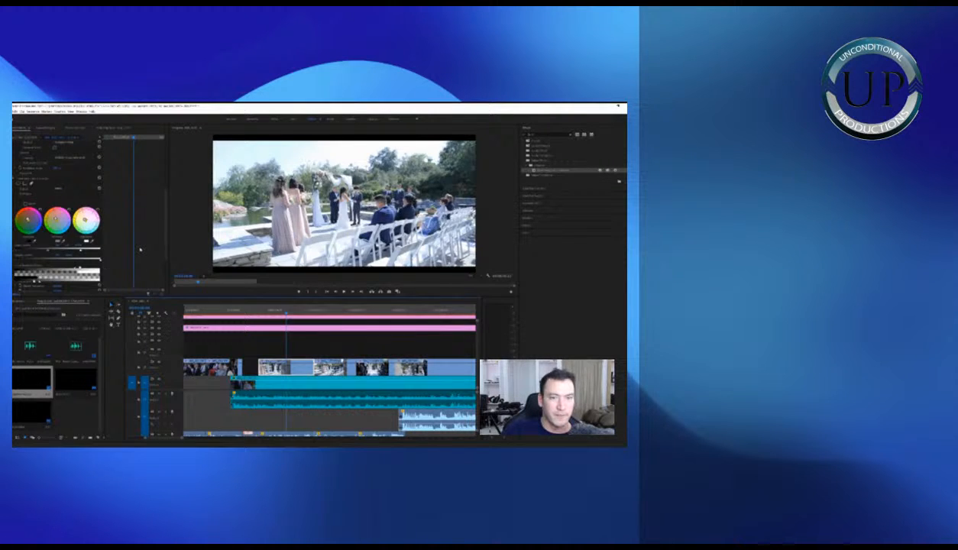
pyautogui.scroll(-1, 140, 249)
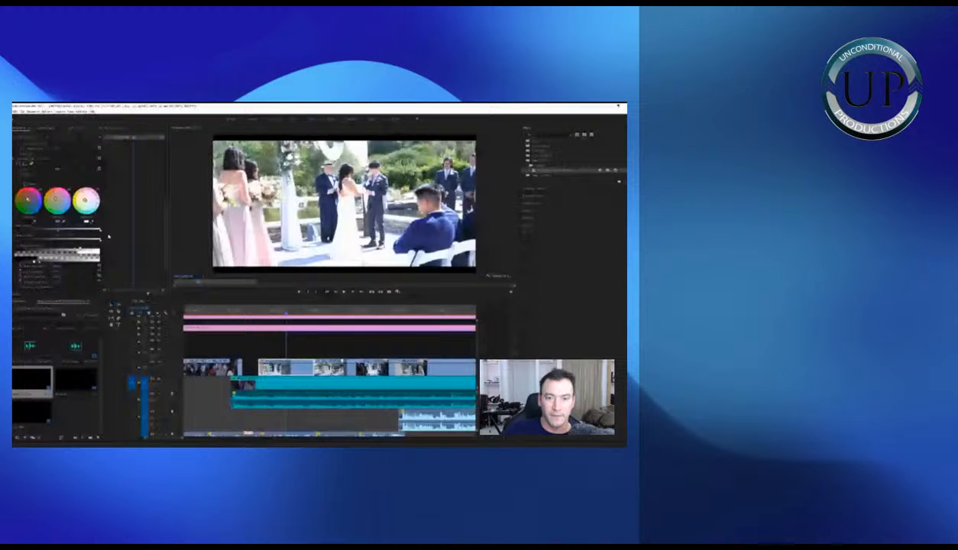
pyautogui.scroll(-1, 140, 249)
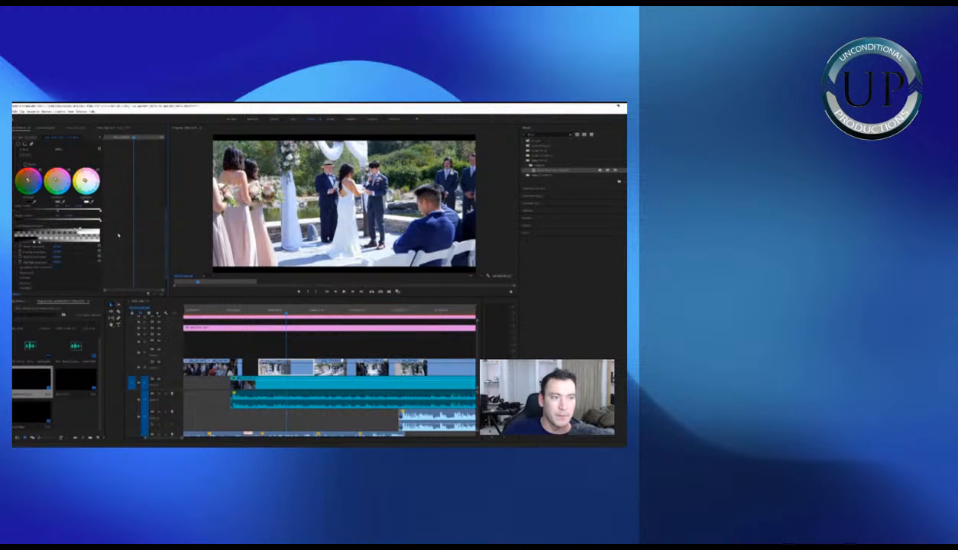
# Review the bridesmaids clip's full list of effect settings and replay the clip to check the correction
pyautogui.scroll(1, 118, 230)
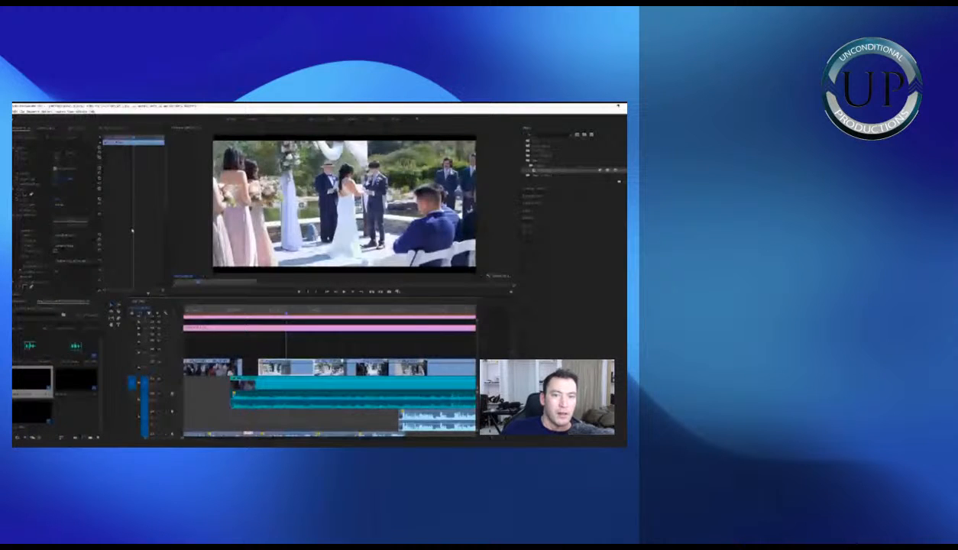
pyautogui.scroll(-2, 127, 220)
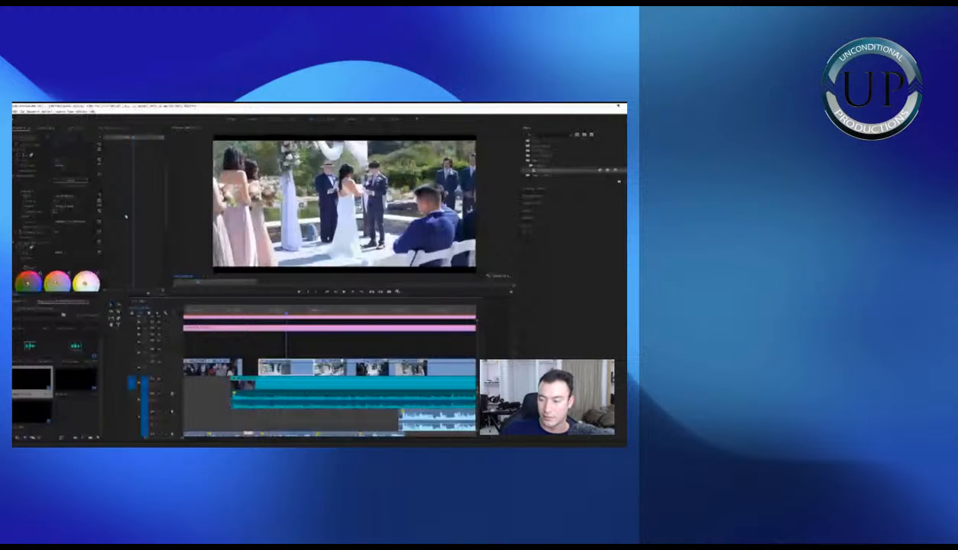
pyautogui.scroll(-2, 126, 216)
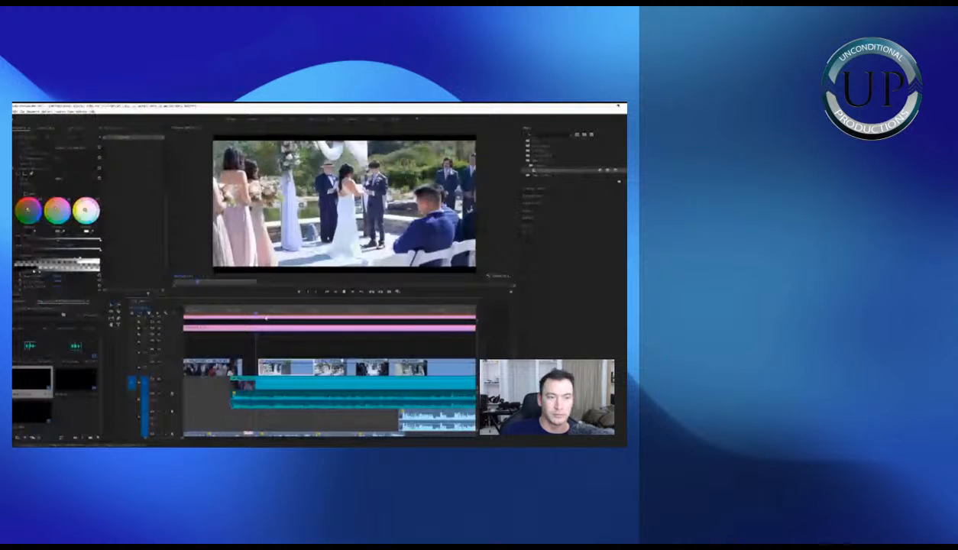
pyautogui.press('space')
pyautogui.scroll(3, 145, 242)
pyautogui.scroll(-3, 146, 243)
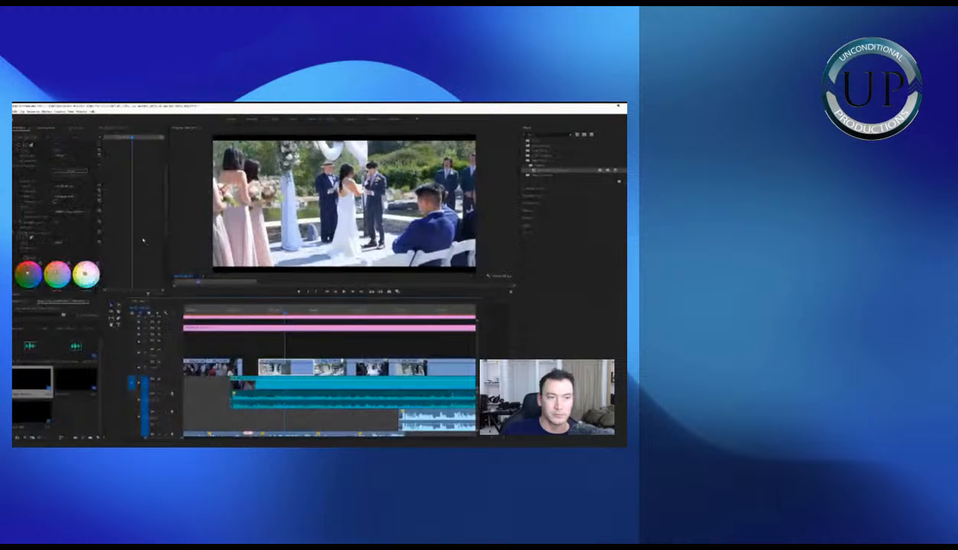
# Undo the last timeline change, look over the audio tracks, and reselect the bridesmaids ceremony clip
pyautogui.click(289, 325)
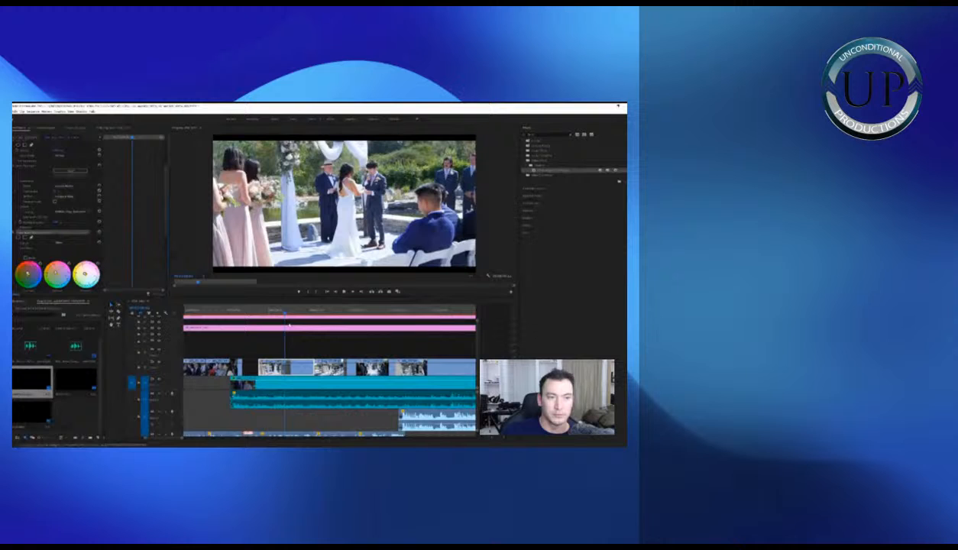
pyautogui.click(292, 314)
pyautogui.hotkey('ctrl', 'z')
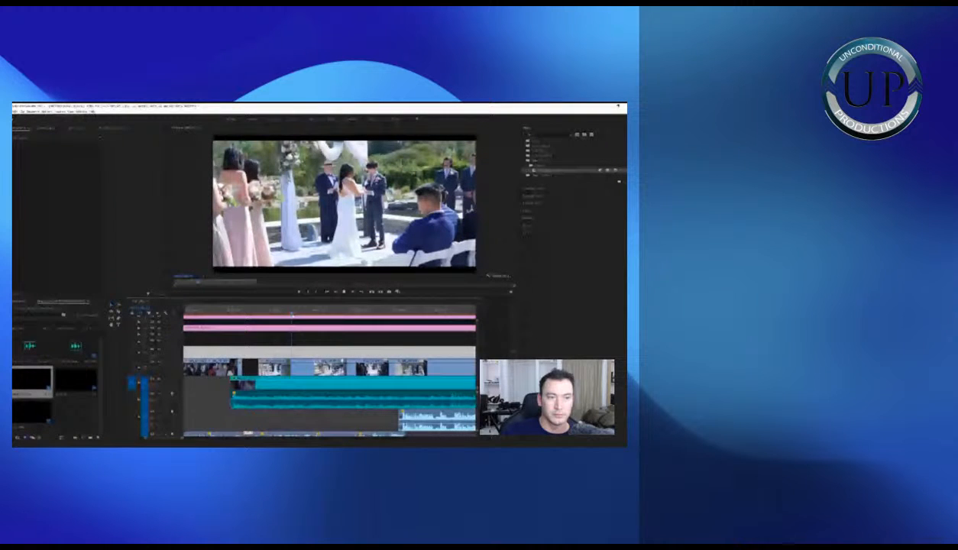
pyautogui.press('space')
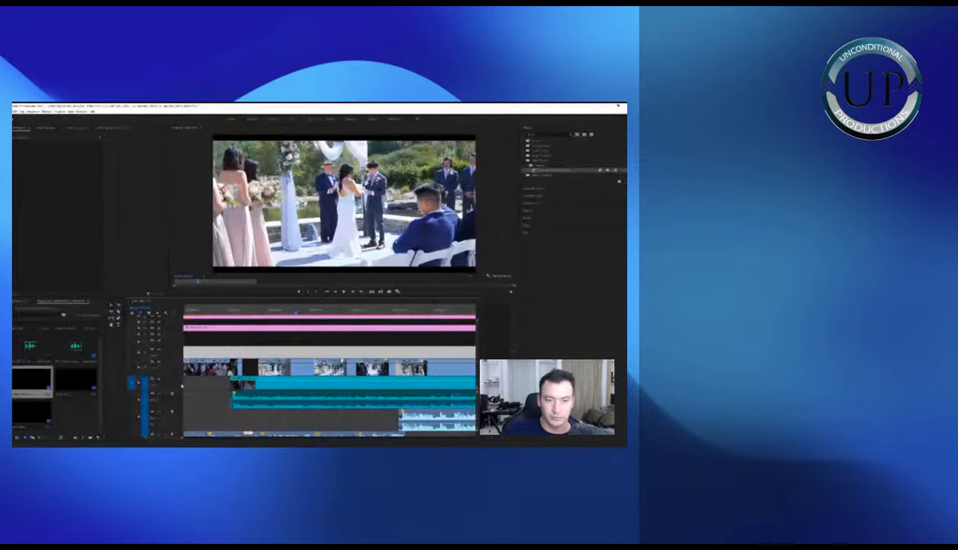
pyautogui.scroll(-3, 176, 380)
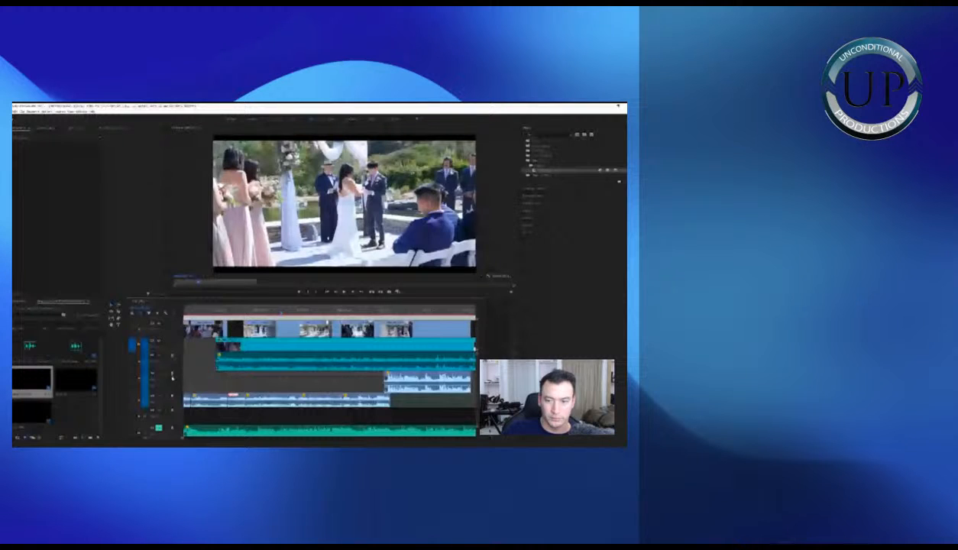
pyautogui.hscroll(-2, 452, 404)
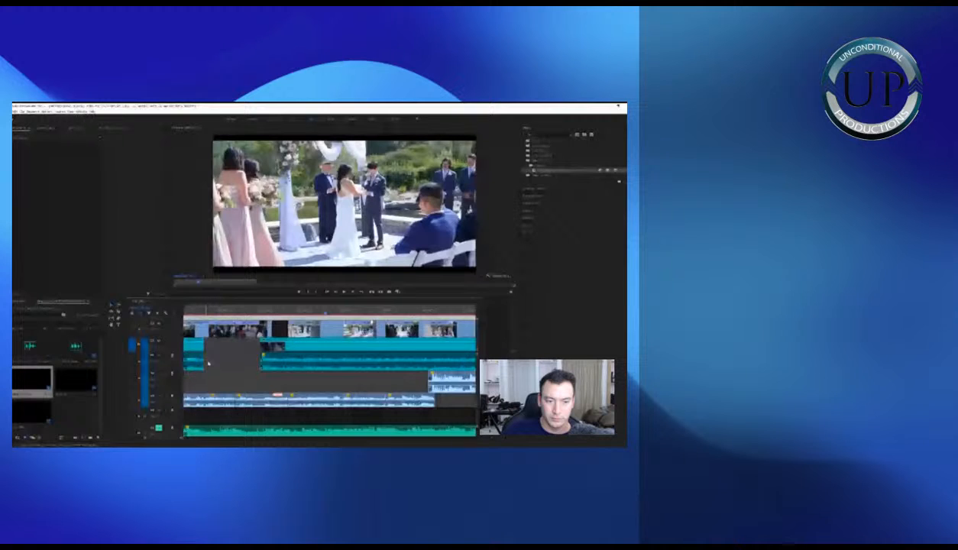
pyautogui.click(332, 310)
pyautogui.scroll(3, 332, 312)
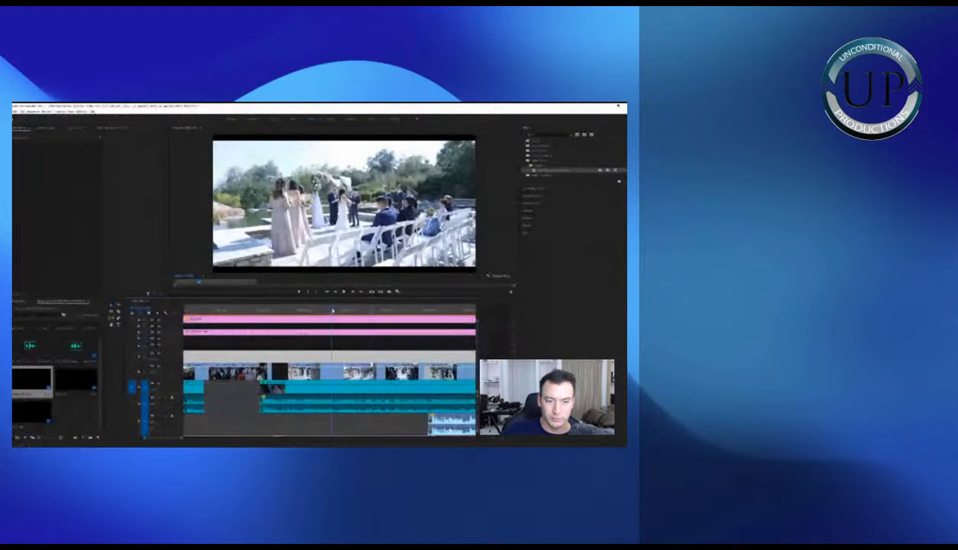
pyautogui.click(322, 372)
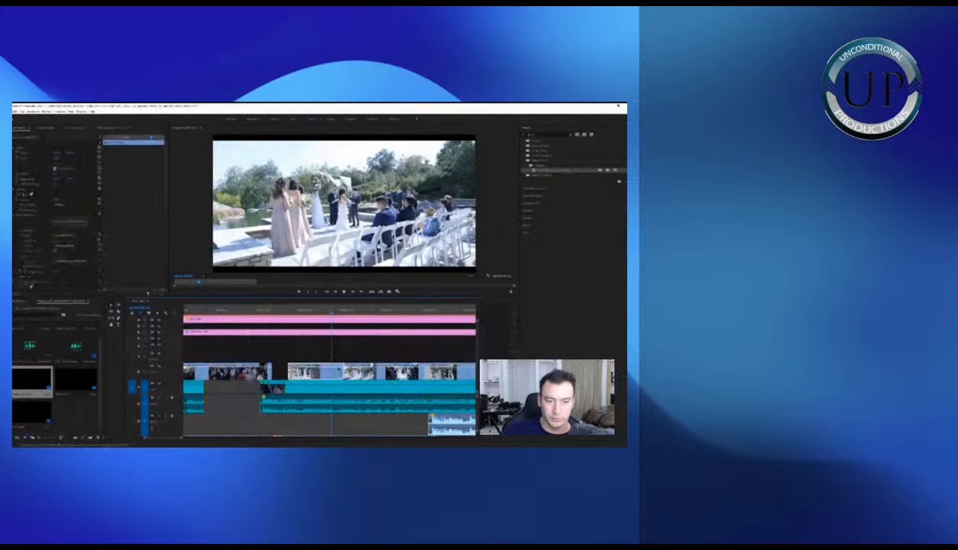
# Play on to the wide side-view ceremony clip with the white chairs and adjust its Three-Way Color Corrector levels
pyautogui.press('space')
pyautogui.press('space')
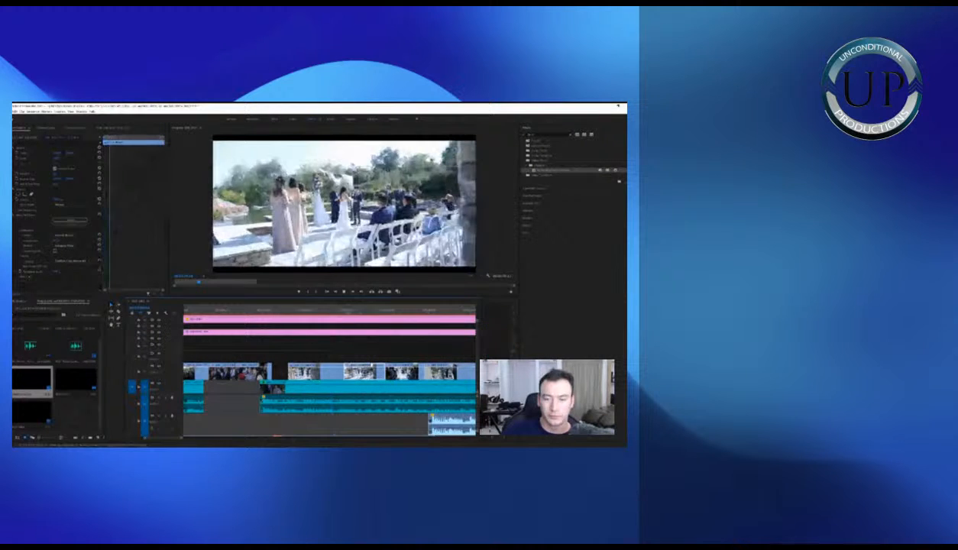
pyautogui.scroll(-5, 155, 262)
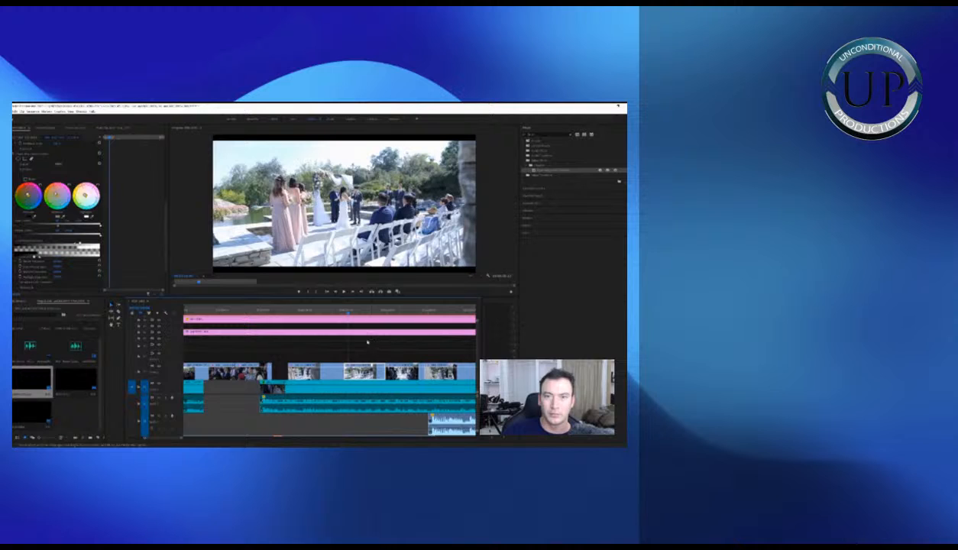
# Move on to the aisle-view ceremony clip with the seated guests, select it and adjust its effect settings
pyautogui.click(392, 310)
pyautogui.click(395, 372)
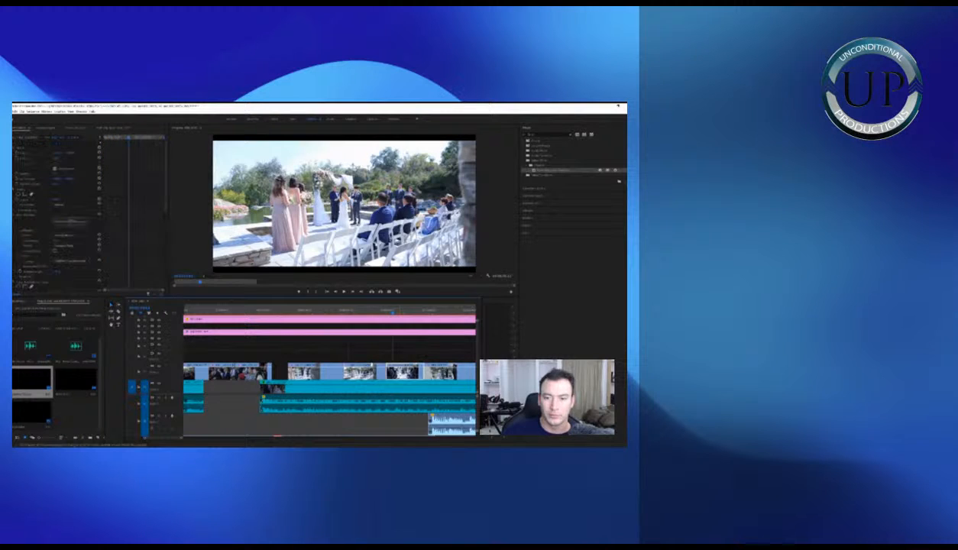
pyautogui.press('-')
pyautogui.press('-')
pyautogui.press('=')
pyautogui.press('=')
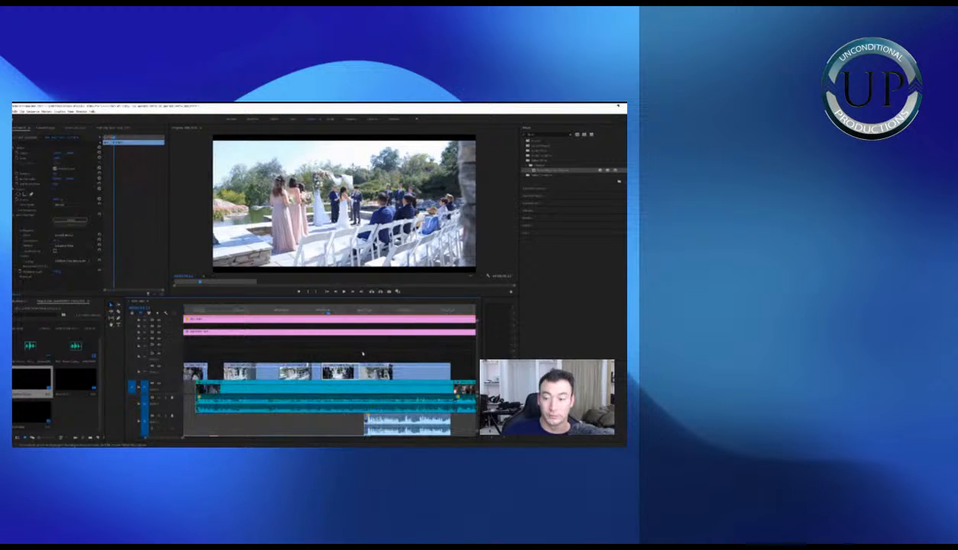
pyautogui.hotkey('shift', 'e')
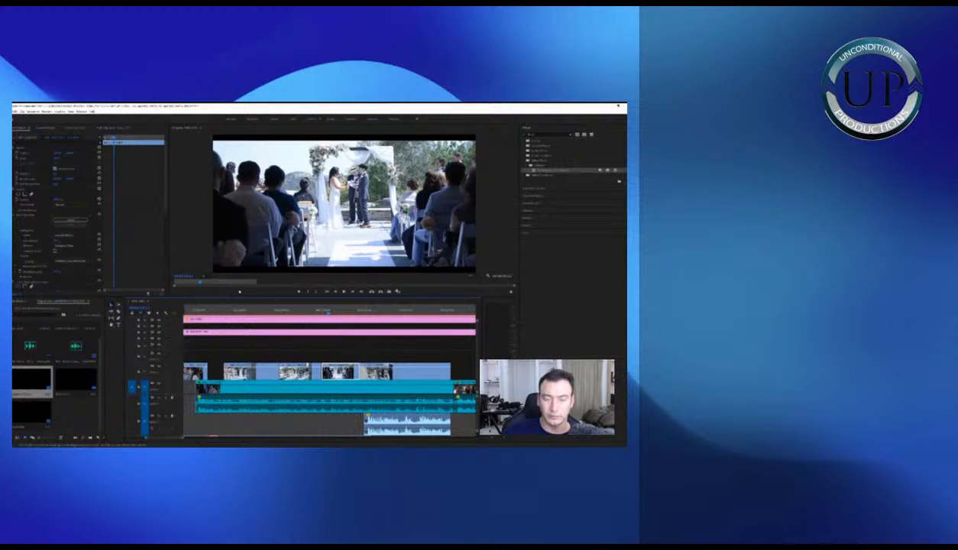
pyautogui.moveTo(70, 153)
pyautogui.mouseDown()
pyautogui.moveTo(111, 155)
pyautogui.moveTo(89, 154)
pyautogui.mouseUp()
pyautogui.click(356, 349)
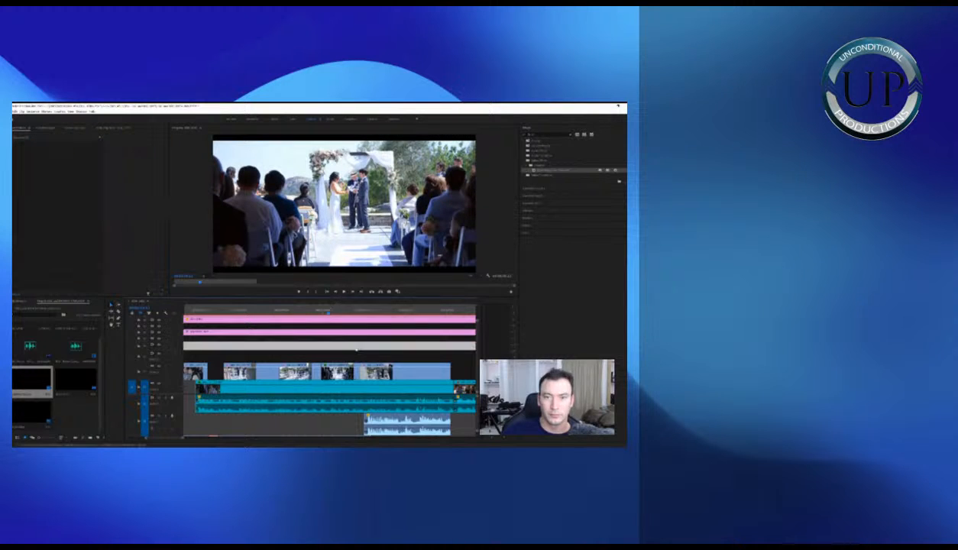
# Play through the aisle-view clip and adjust its Three-Way Color Corrector levels for darker shadows and stronger contrast
pyautogui.press('space')
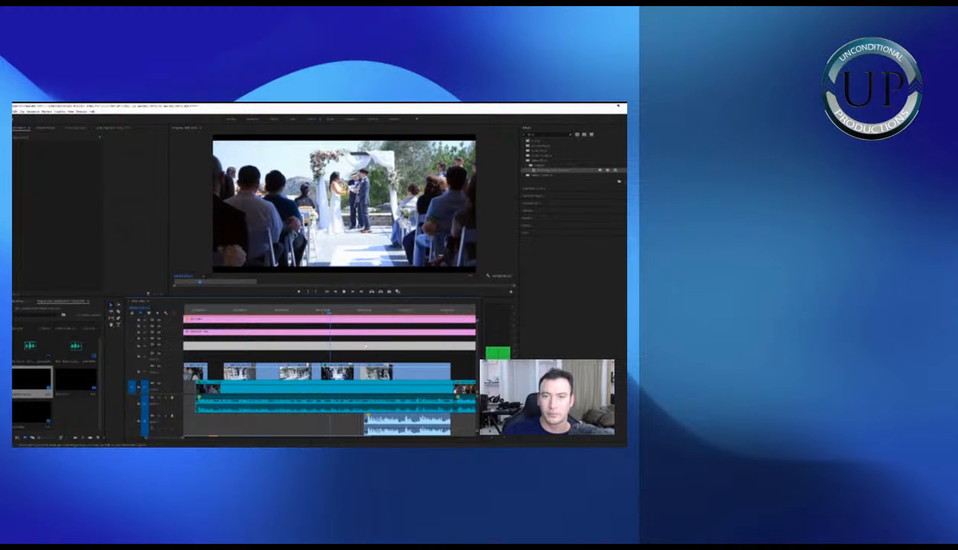
pyautogui.press('Delete')
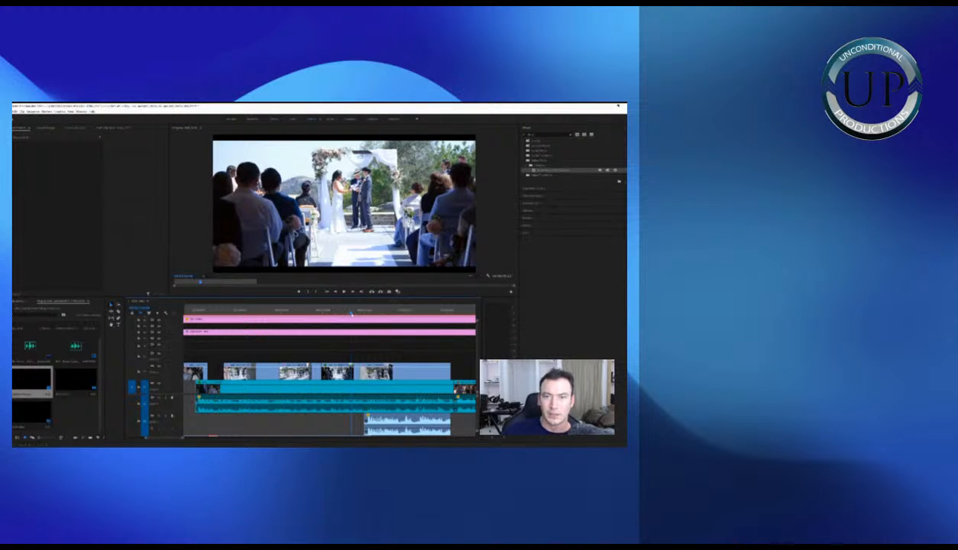
pyautogui.hotkey('ctrl', 'z')
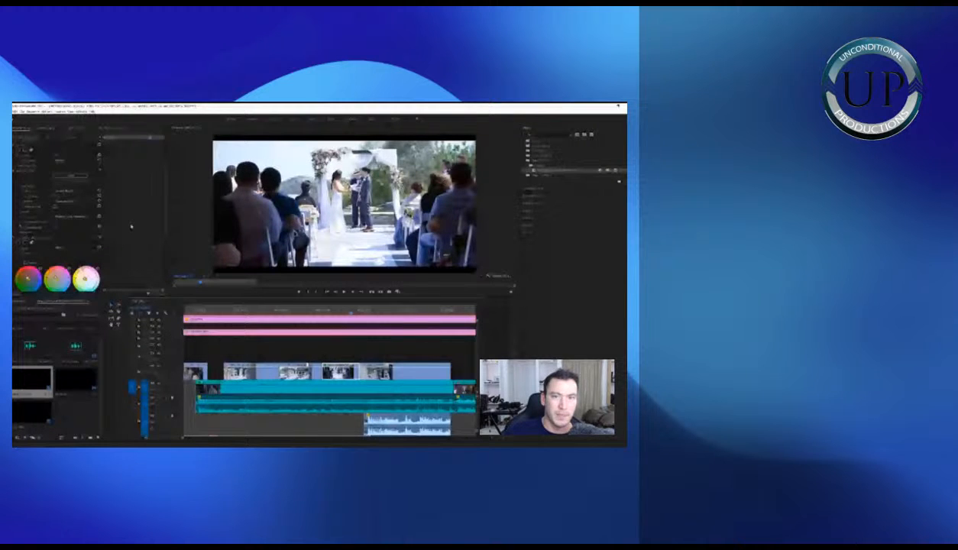
pyautogui.scroll(-3, 57, 229)
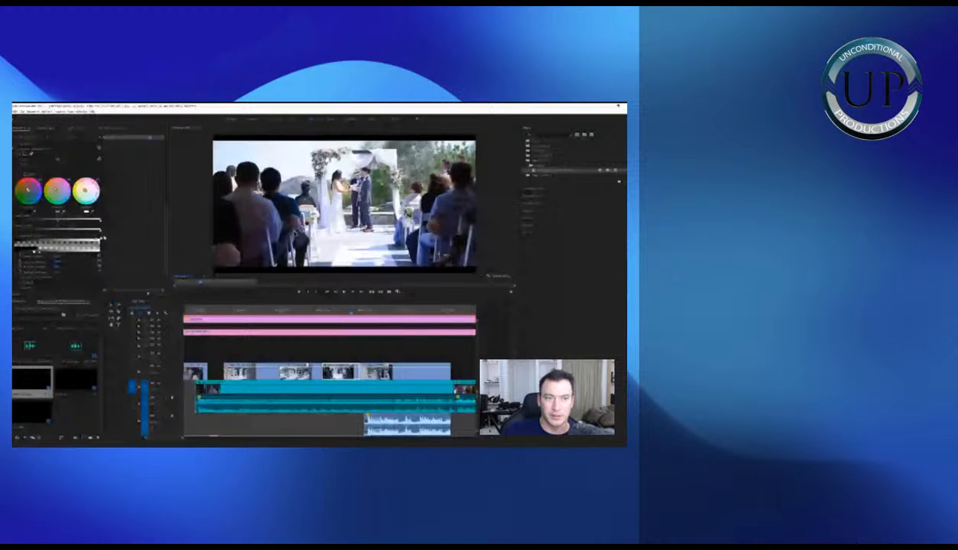
pyautogui.moveTo(103, 238); pyautogui.dragTo(80, 239)
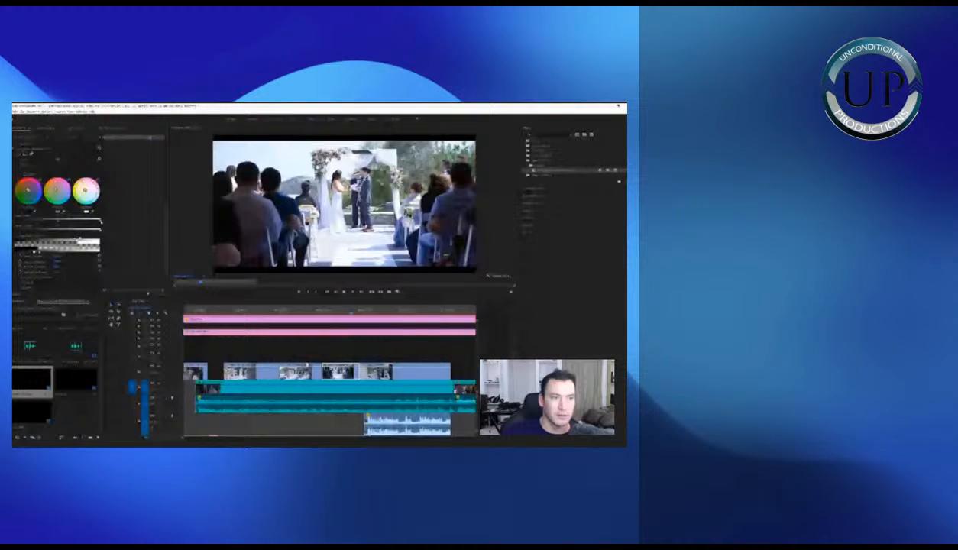
pyautogui.moveTo(16, 222); pyautogui.dragTo(29, 223)
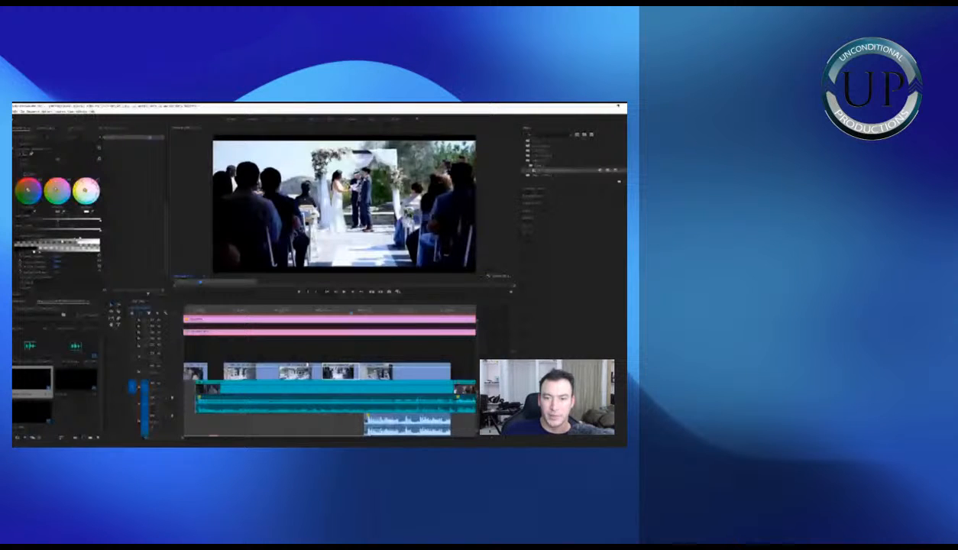
# Duplicate the aisle-view ceremony clip onto the video track directly above, aligned with the original
pyautogui.click(344, 311)
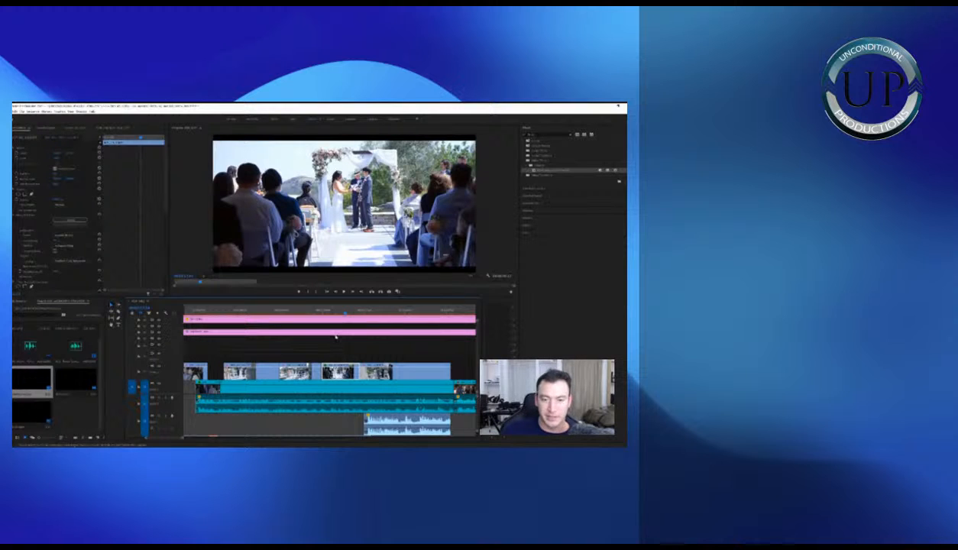
pyautogui.click(320, 310)
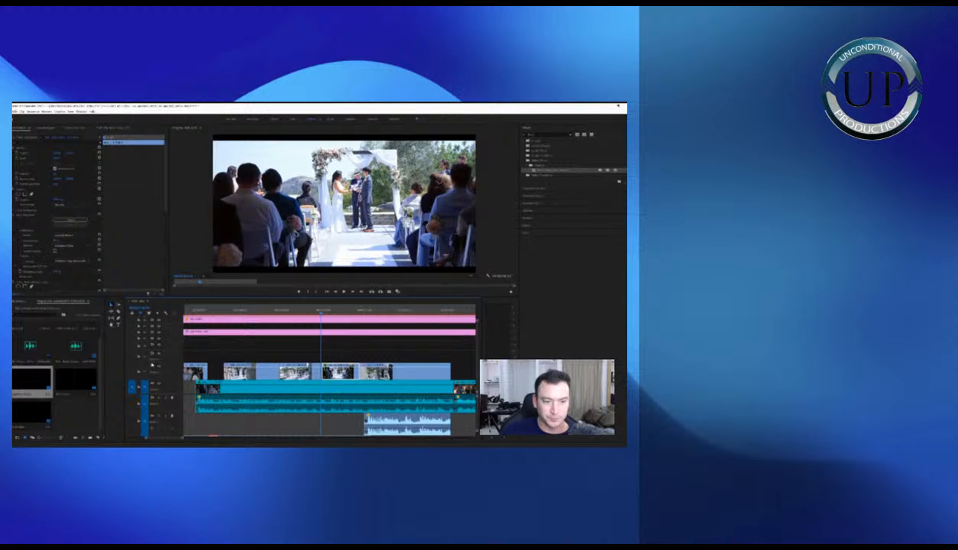
pyautogui.click(157, 366)
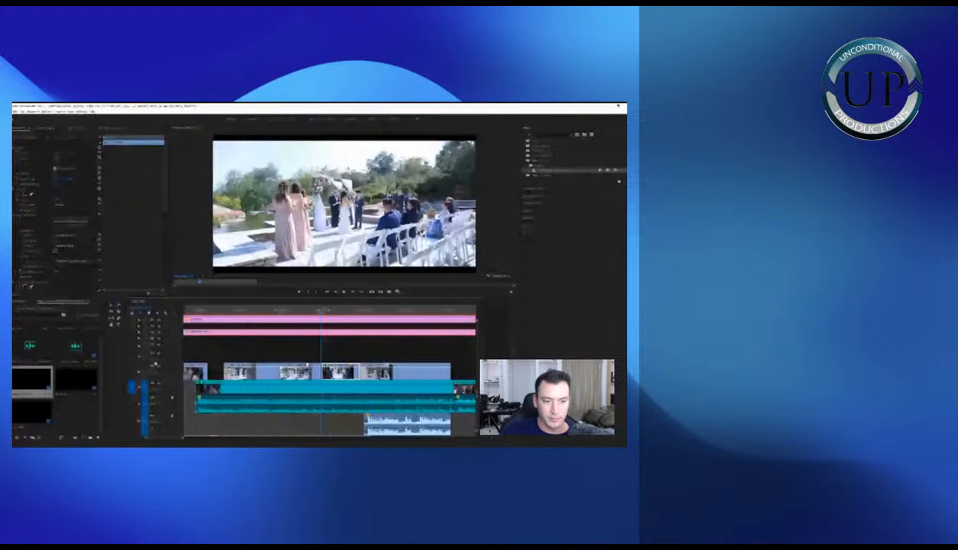
pyautogui.click(146, 359)
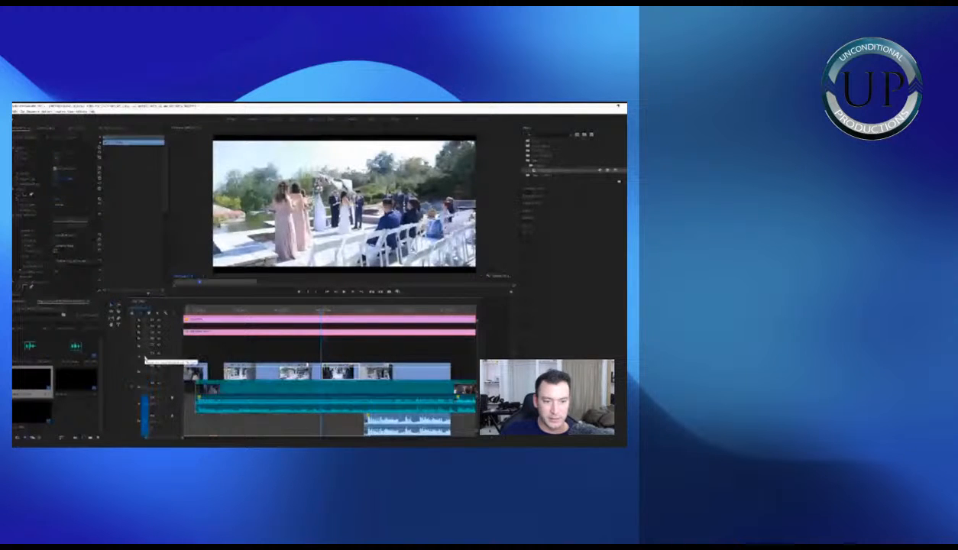
pyautogui.click(145, 358)
pyautogui.hotkey('ctrl', 'v')
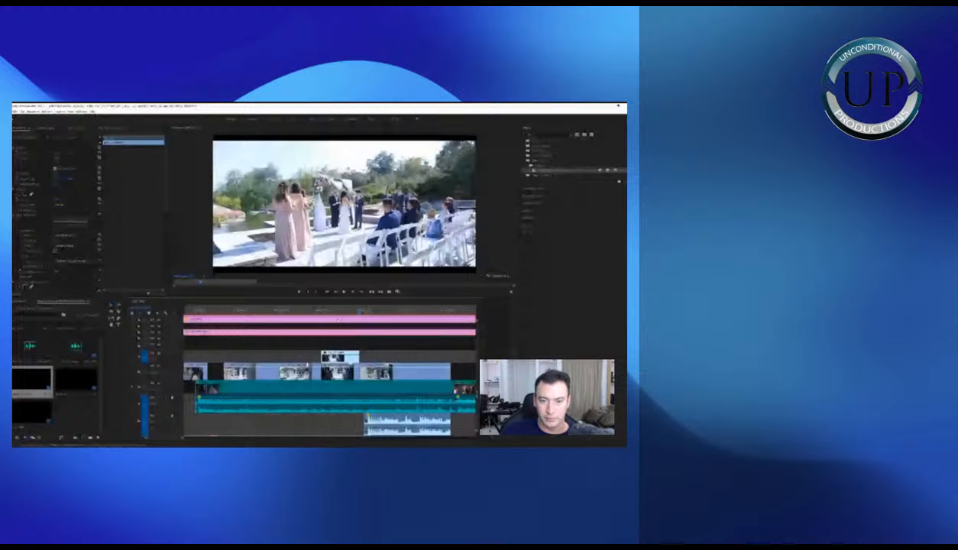
pyautogui.click(338, 312)
pyautogui.press('=')
pyautogui.moveTo(322, 362); pyautogui.dragTo(323, 362)
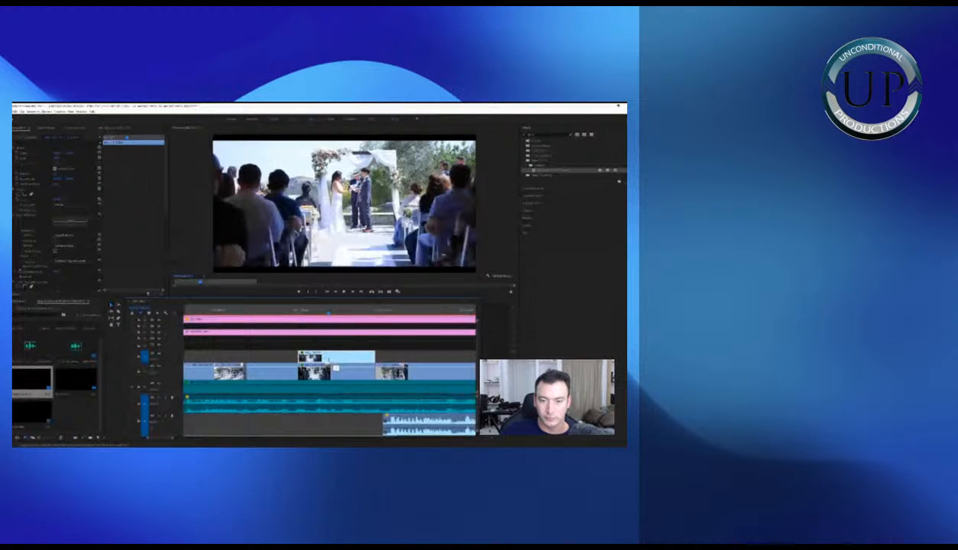
# Search the effects for Gaussian Blur and apply it to the upper duplicate of the aisle-view clip
pyautogui.click(542, 134)
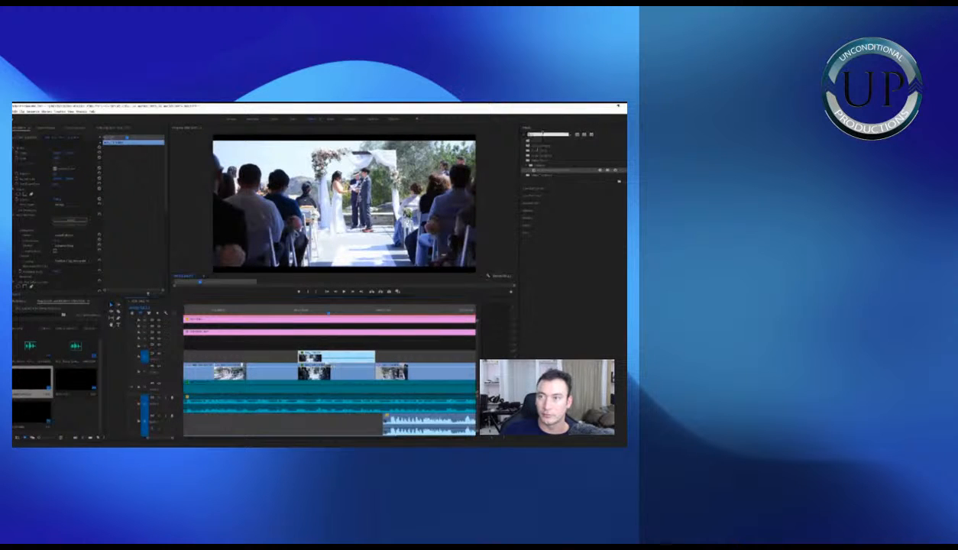
pyautogui.moveTo(542, 133); pyautogui.dragTo(525, 138)
pyautogui.write('gau')
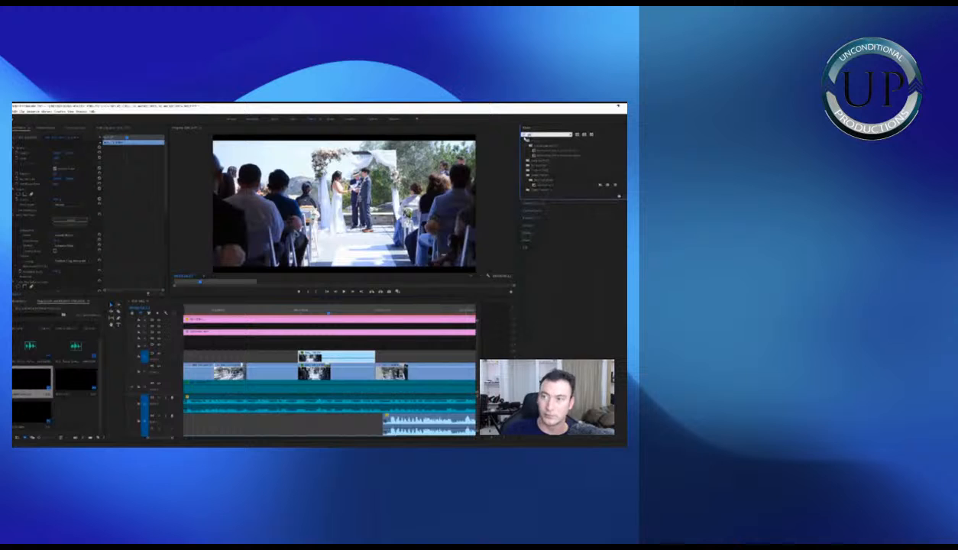
pyautogui.click(536, 183)
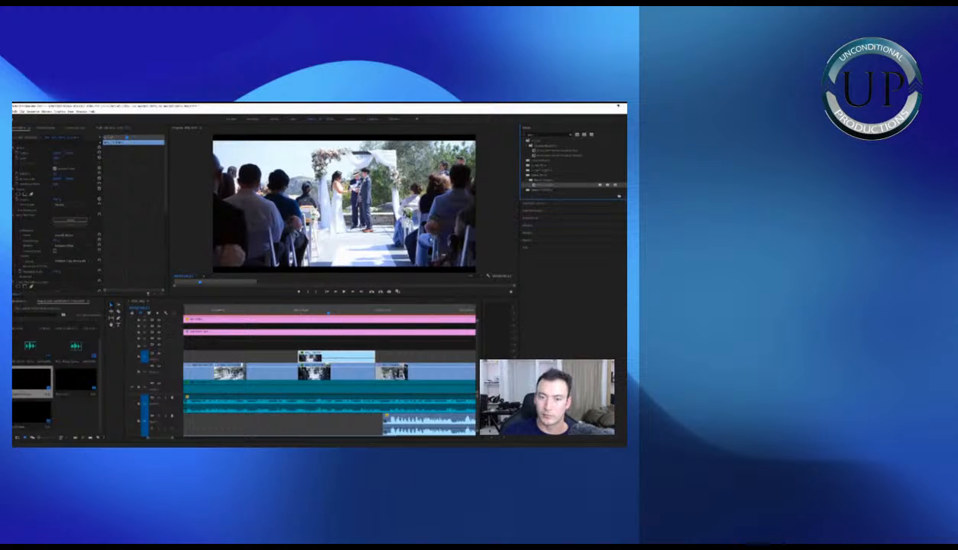
pyautogui.moveTo(351, 329); pyautogui.dragTo(346, 355)
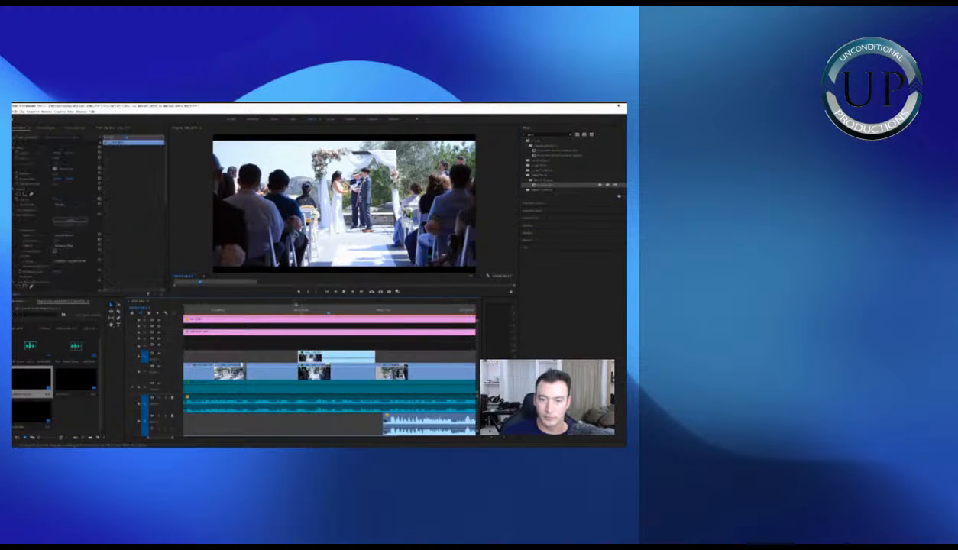
# Adjust the Gaussian Blur on the aisle-view duplicate for a soft glow, and enlarge the program preview to inspect it
pyautogui.scroll(-6, 158, 220)
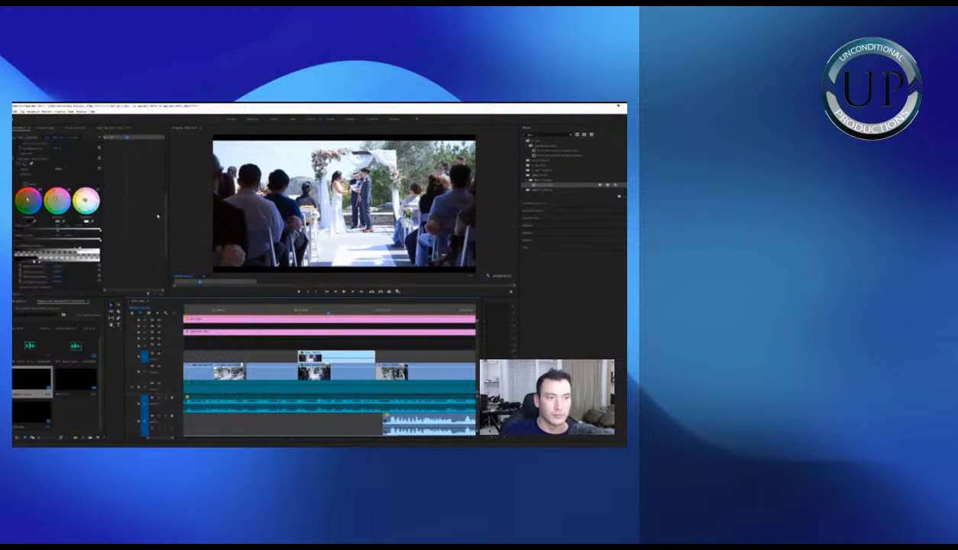
pyautogui.scroll(-1, 158, 217)
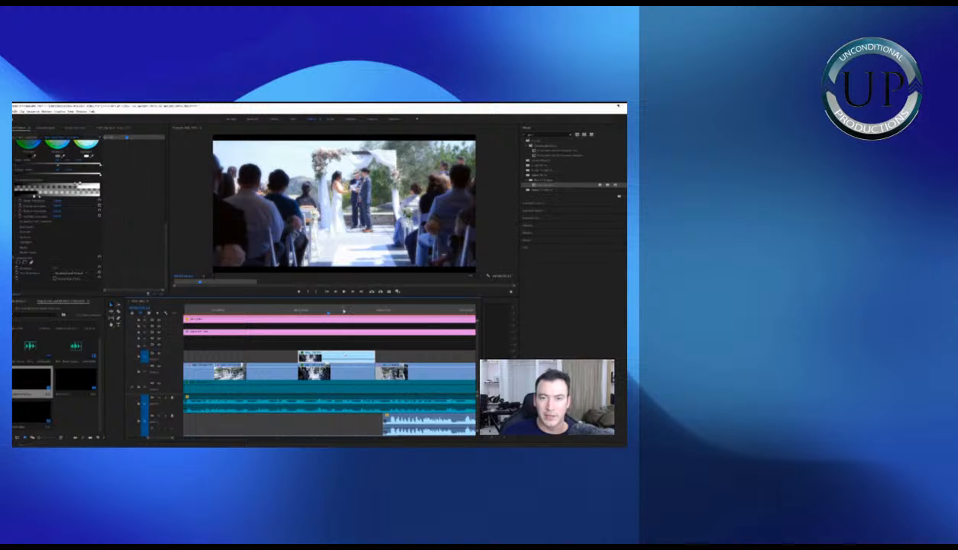
pyautogui.moveTo(346, 299); pyautogui.dragTo(331, 344)
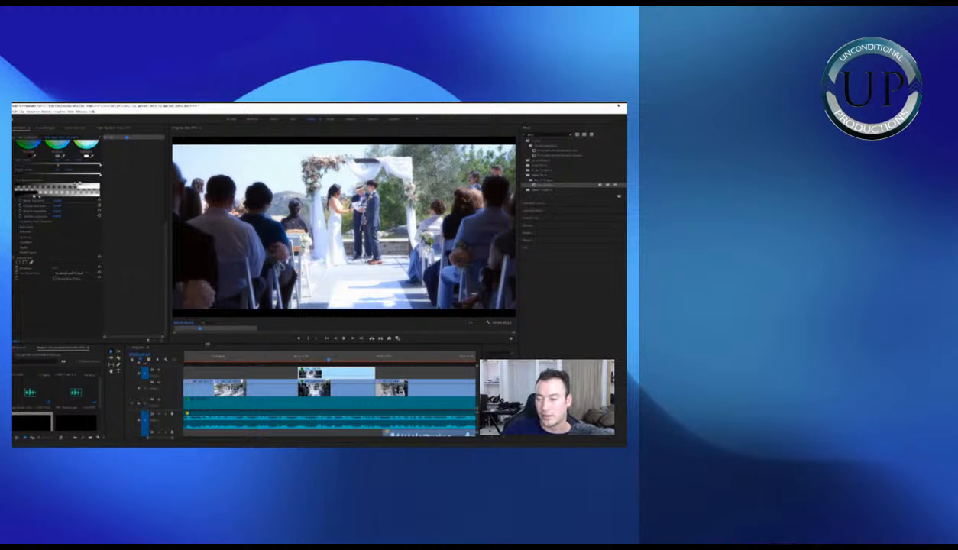
pyautogui.moveTo(207, 344); pyautogui.dragTo(210, 330)
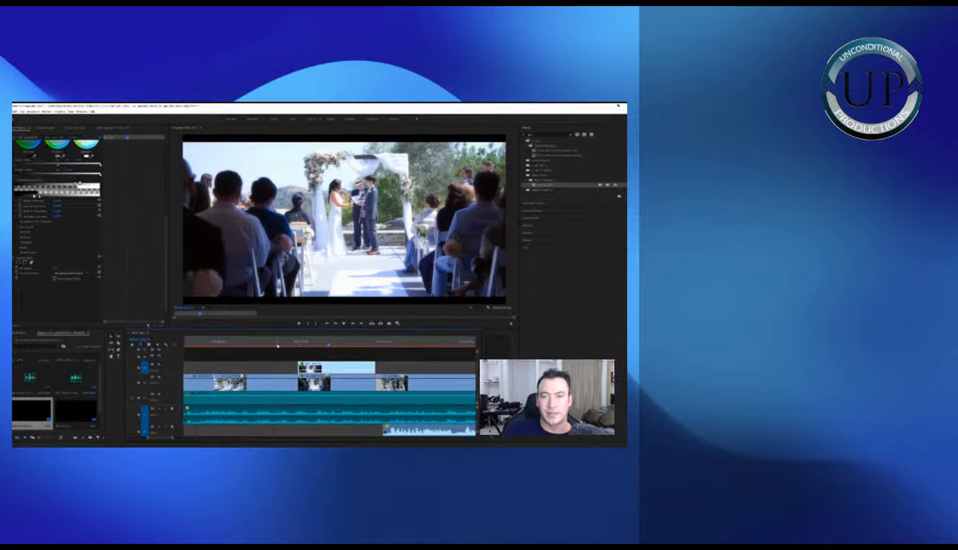
# Duplicate the wide side-view ceremony clip with the white chairs onto the track above and align it over the original
pyautogui.scroll(2, 275, 348)
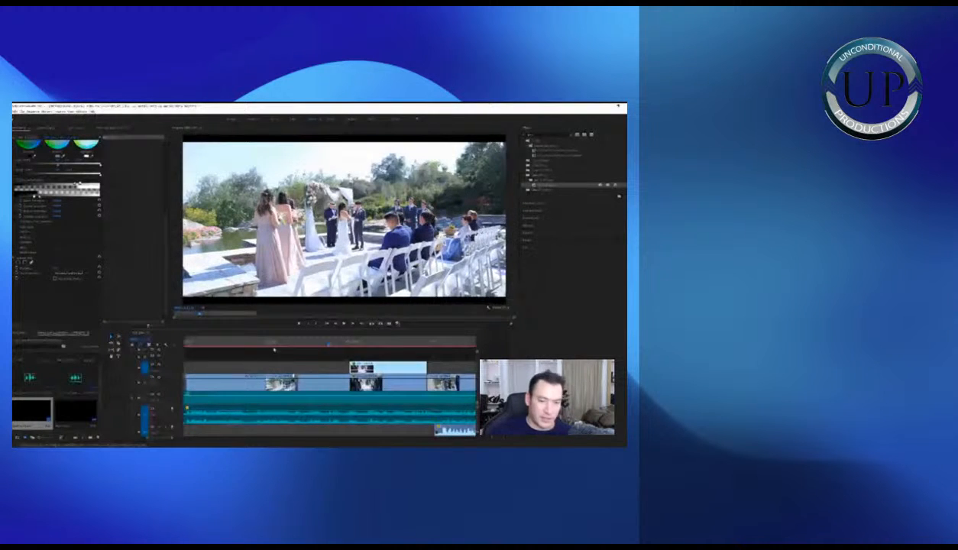
pyautogui.click(296, 365)
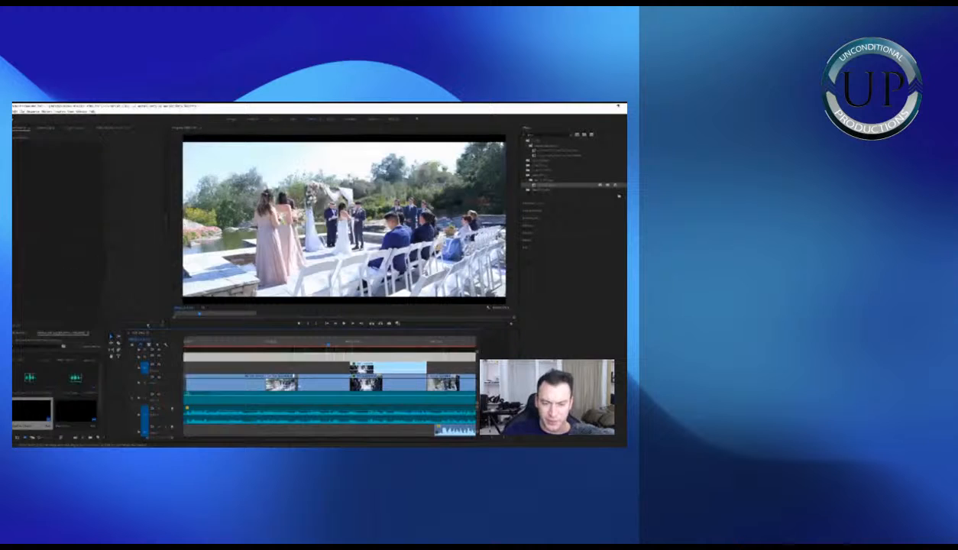
pyautogui.click(296, 357)
pyautogui.press('-')
pyautogui.click(286, 344)
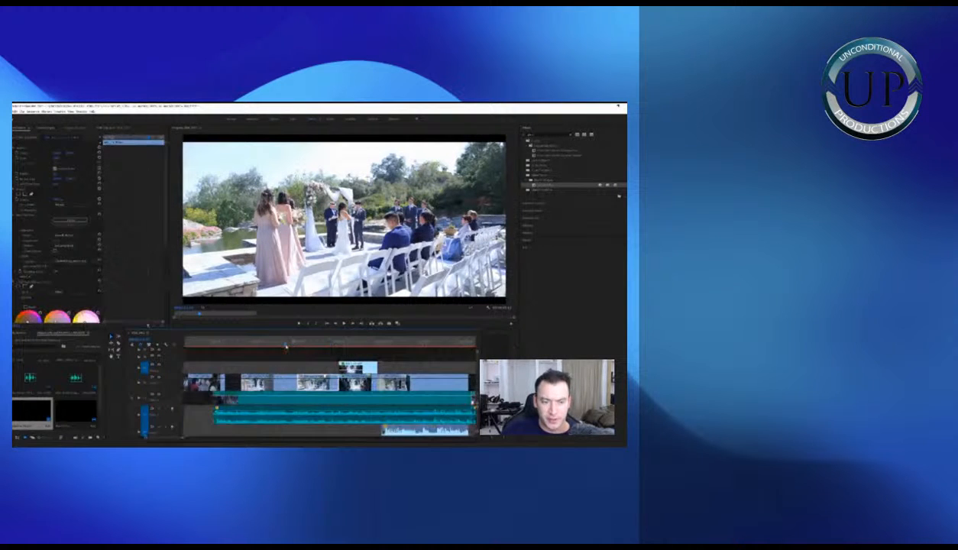
pyautogui.hotkey('ctrl', 'v')
pyautogui.click(316, 343)
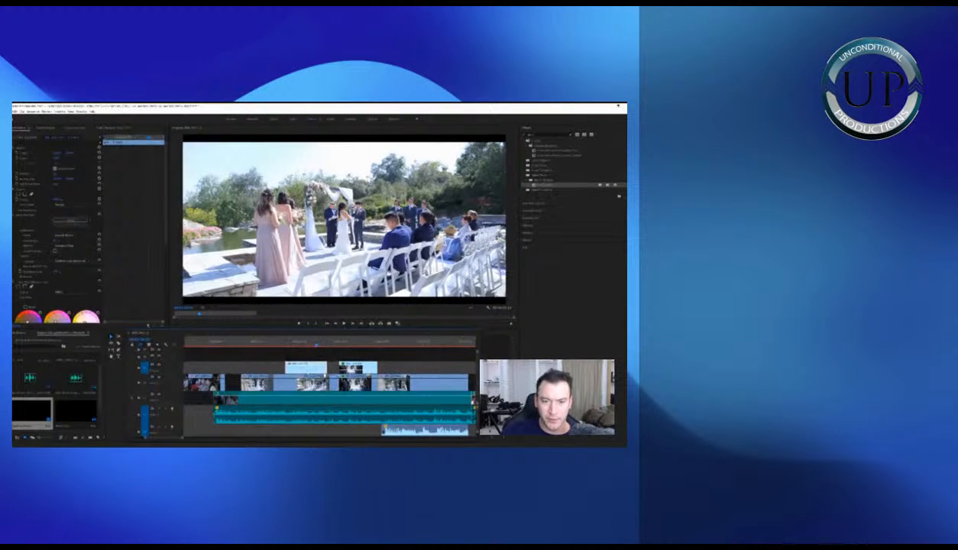
pyautogui.press('=')
pyautogui.moveTo(315, 370); pyautogui.dragTo(366, 370)
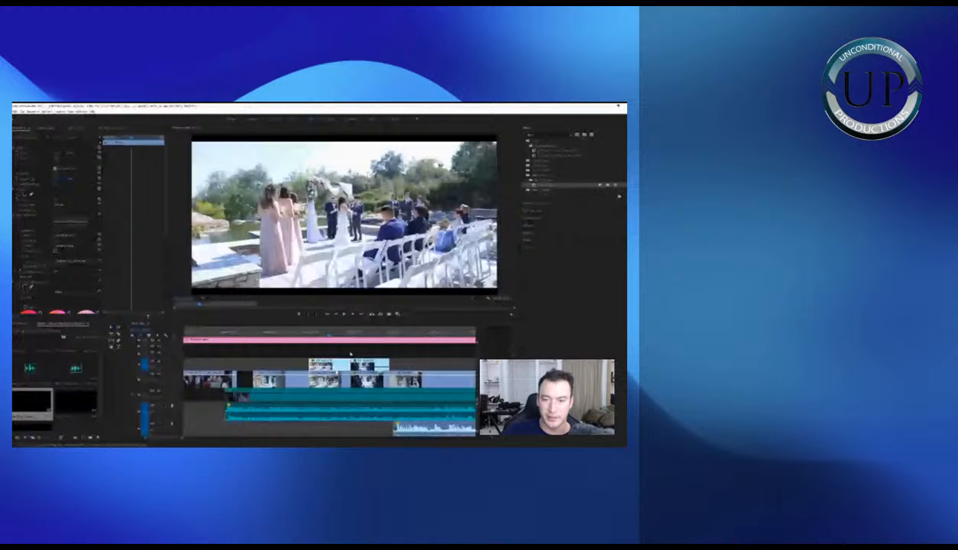
# Add Gaussian Blur to the side-view duplicate for a soft glow and check several points of the clip
pyautogui.press('=')
pyautogui.press('=')
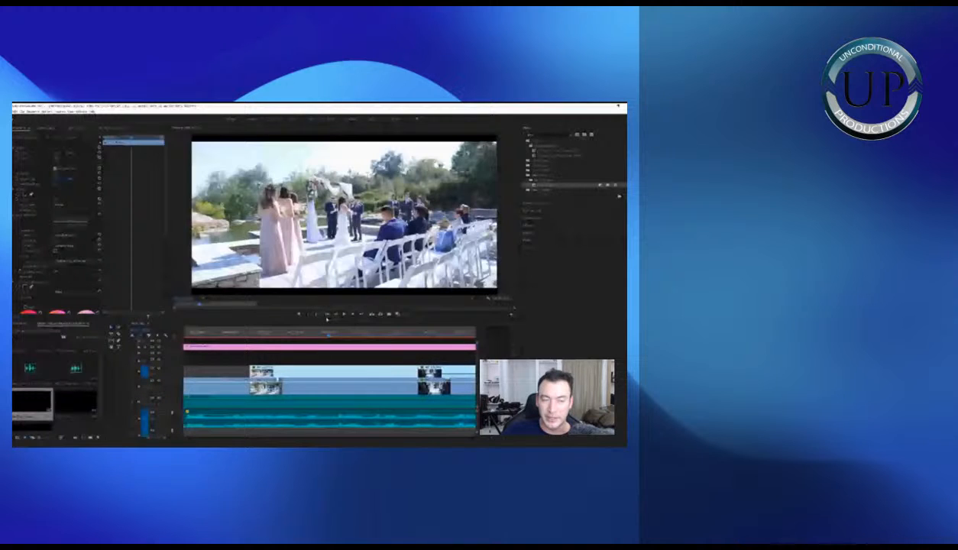
pyautogui.scroll(-1, 144, 238)
pyautogui.scroll(-3, 144, 238)
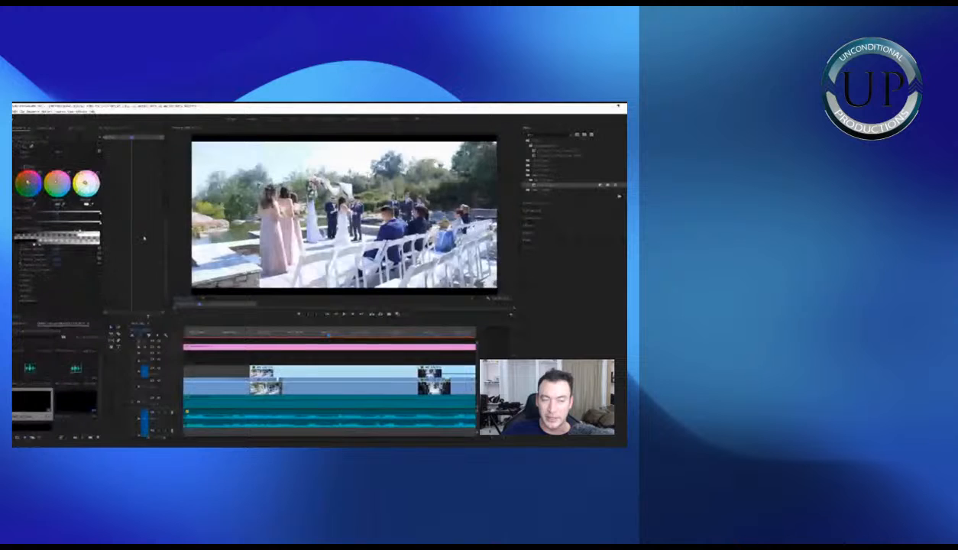
pyautogui.scroll(2, 143, 237)
pyautogui.scroll(3, 143, 238)
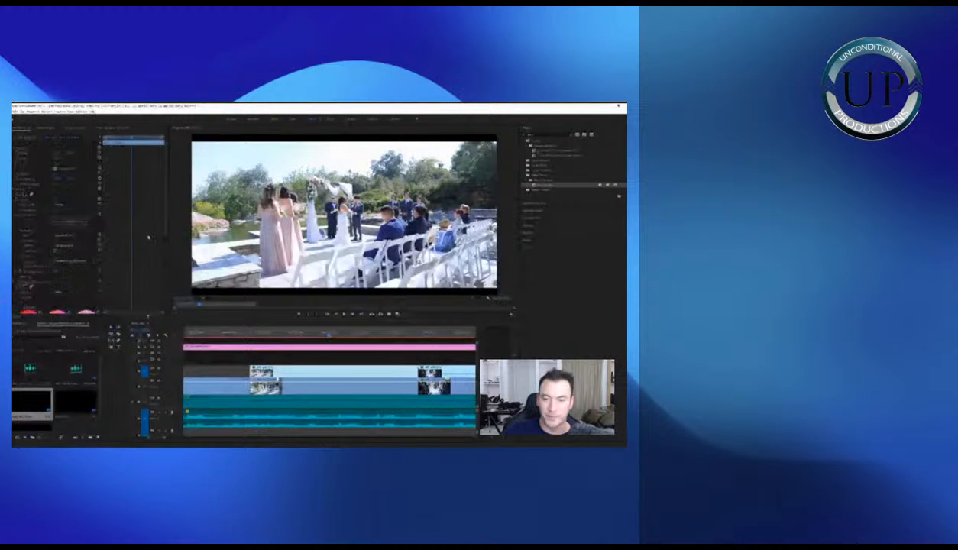
pyautogui.scroll(-5, 158, 250)
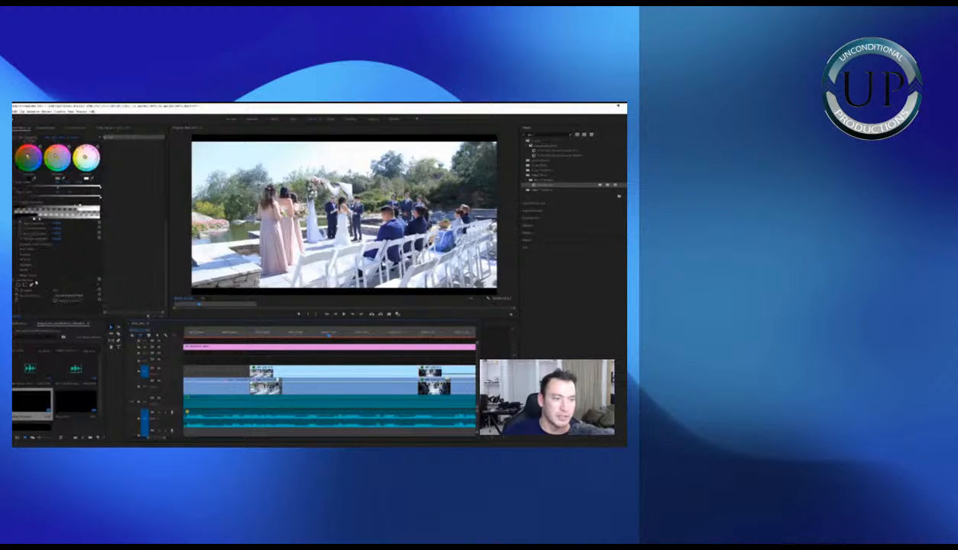
pyautogui.click(353, 373)
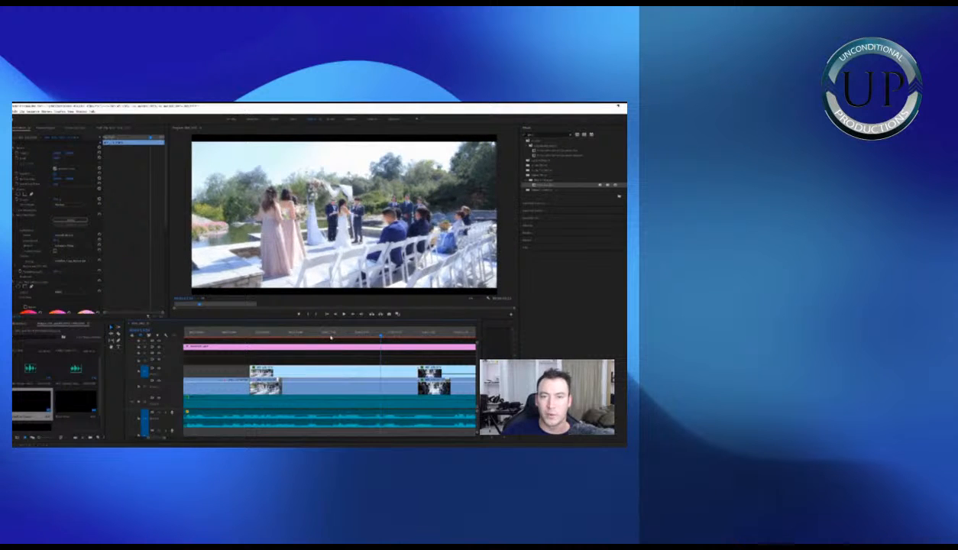
pyautogui.click(290, 335)
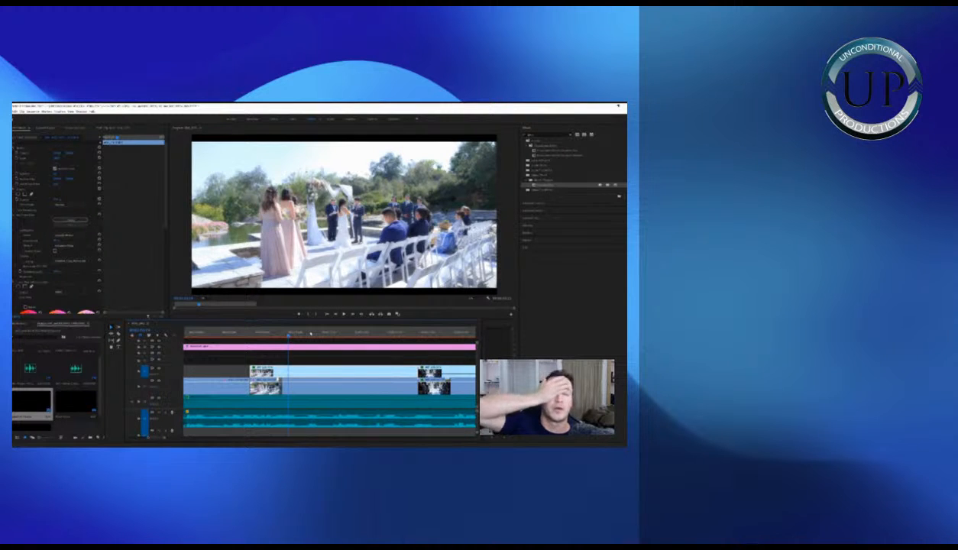
# Play through the glowing side-view clip and check the aisle-view and officiant-side clips that follow it
pyautogui.press('space')
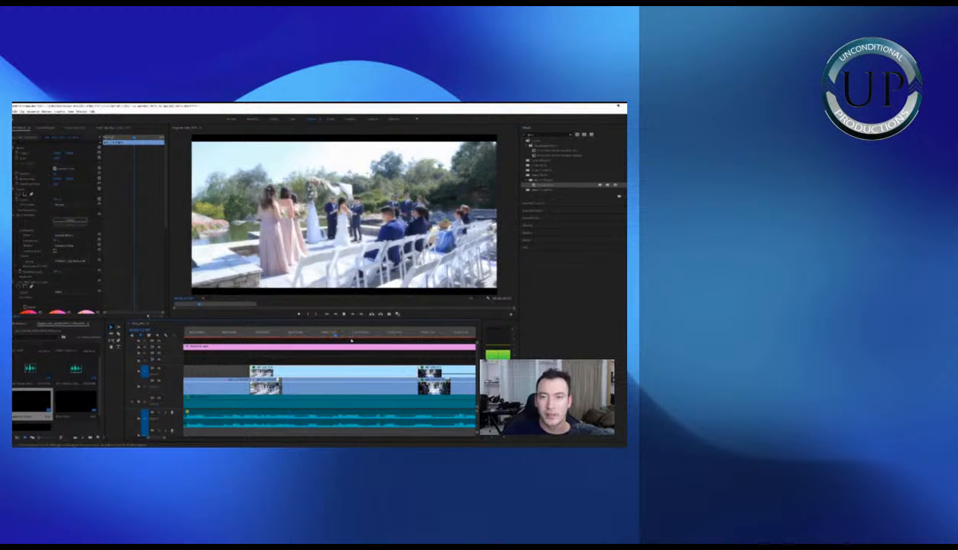
pyautogui.click(445, 334)
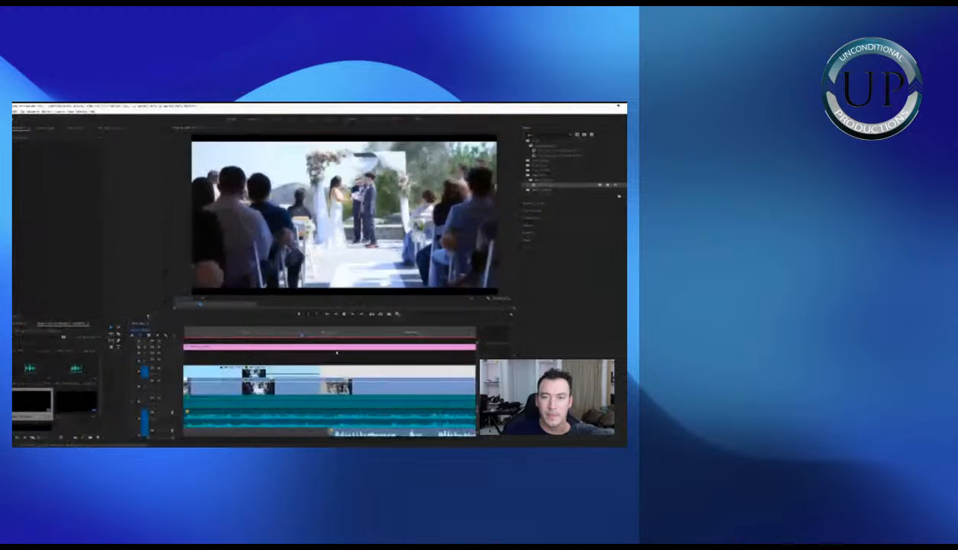
pyautogui.click(297, 335)
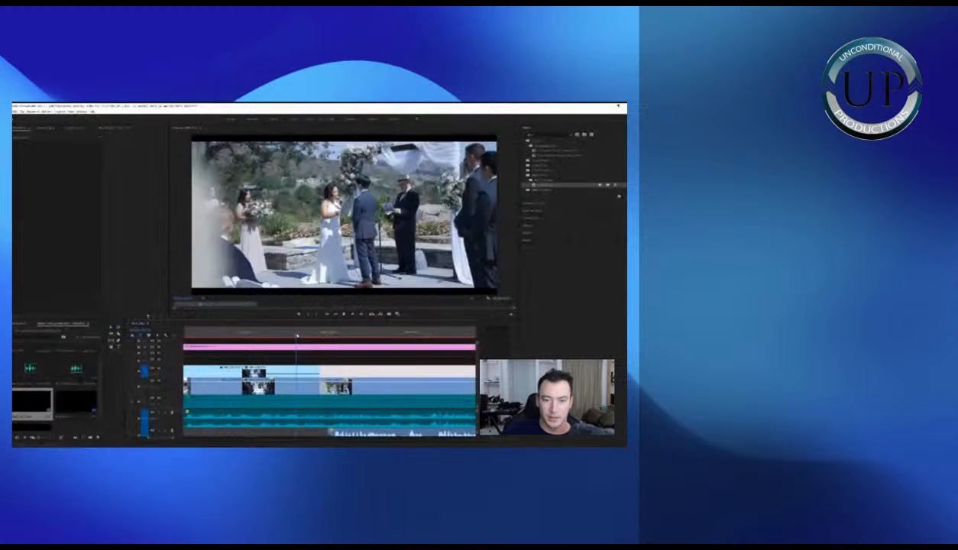
pyautogui.press('-')
pyautogui.press('-')
pyautogui.press('=')
# Duplicate the closer side-view ceremony clip with the bridesmaids onto the track above and align it over the original
pyautogui.click(308, 387)
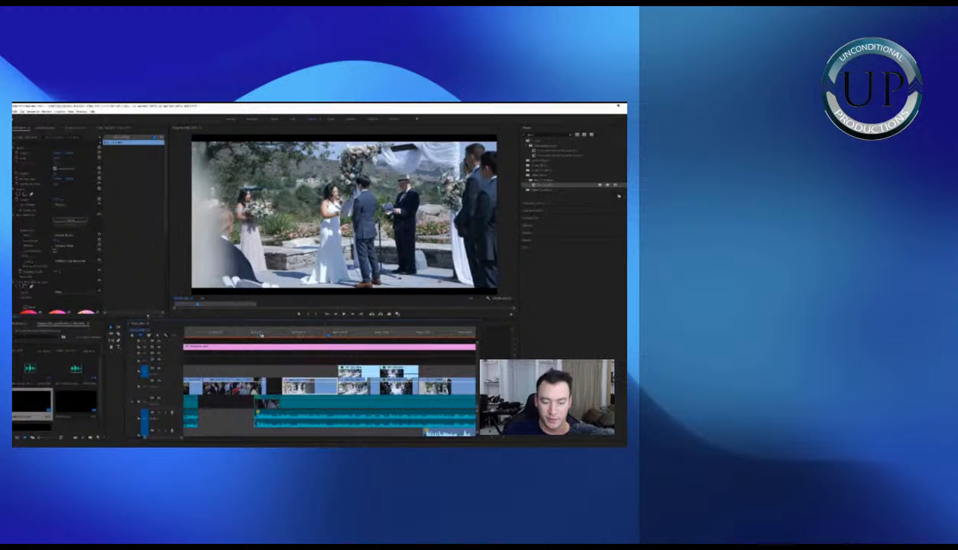
pyautogui.click(261, 334)
pyautogui.hotkey('ctrl', 'v')
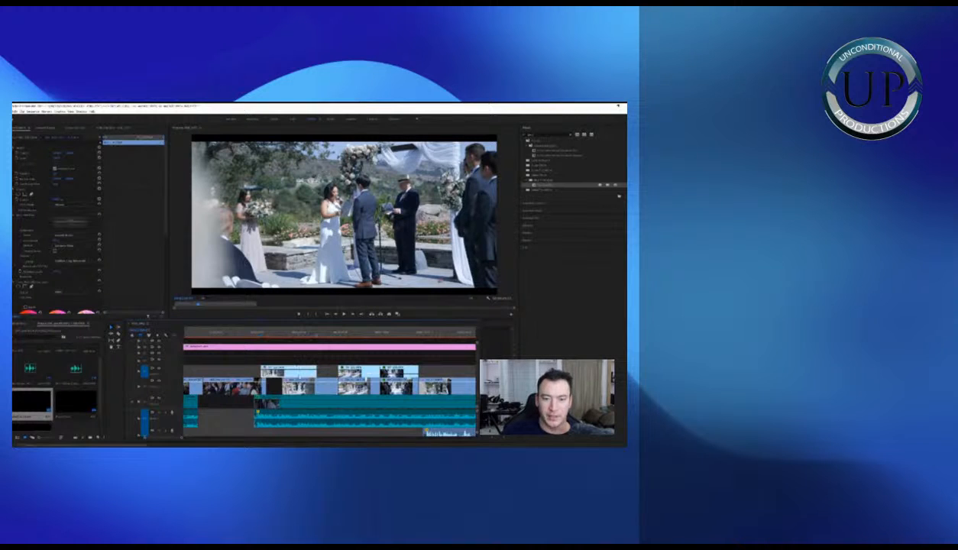
pyautogui.moveTo(299, 373); pyautogui.dragTo(327, 375)
pyautogui.click(326, 361)
pyautogui.click(327, 373)
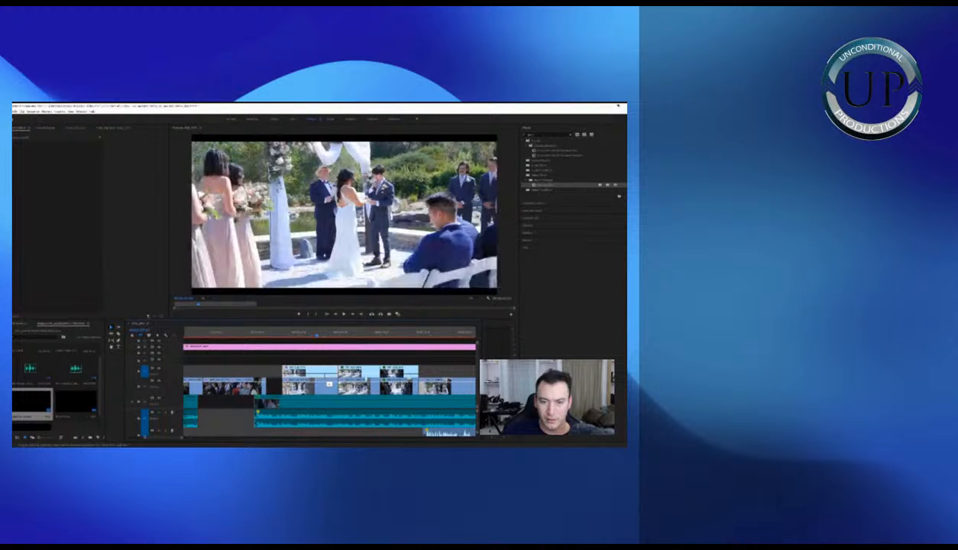
pyautogui.click(329, 371)
pyautogui.click(331, 361)
pyautogui.click(331, 369)
pyautogui.press('=')
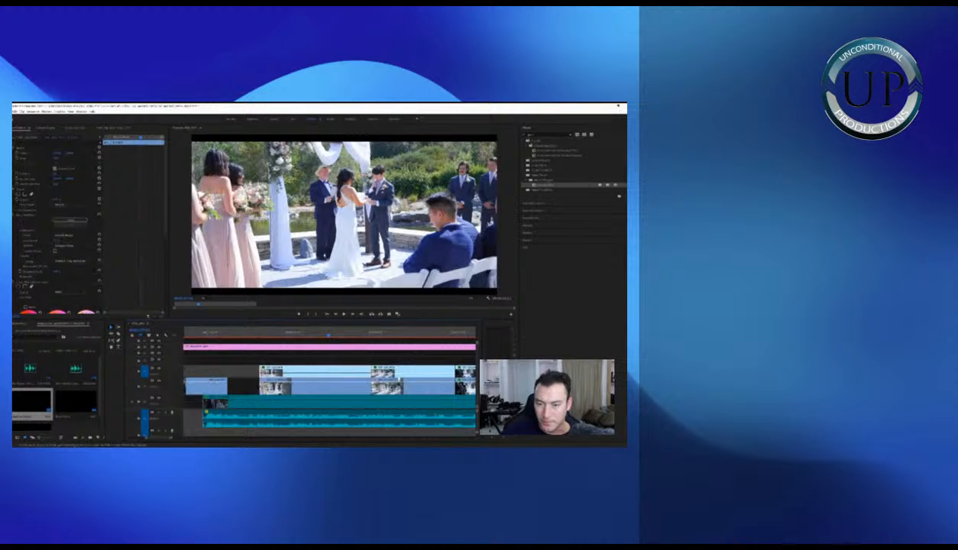
pyautogui.click(373, 362)
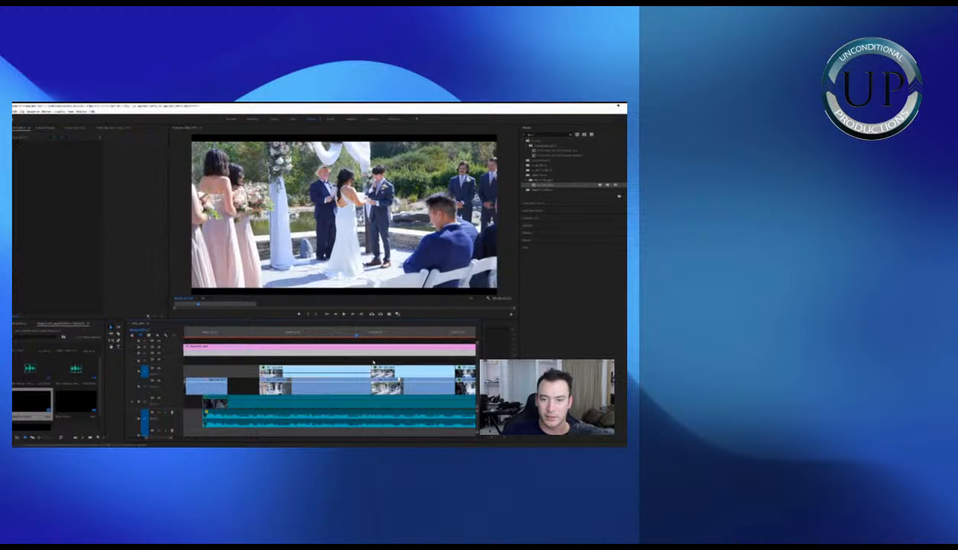
pyautogui.click(364, 372)
pyautogui.hotkey('ctrl', 'c')
pyautogui.hotkey('ctrl', 'v')
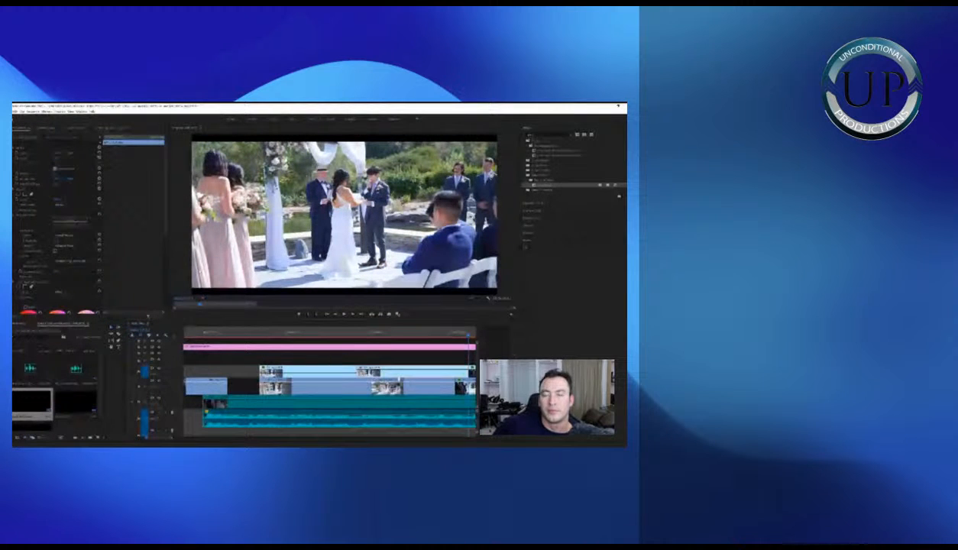
pyautogui.press('Left')
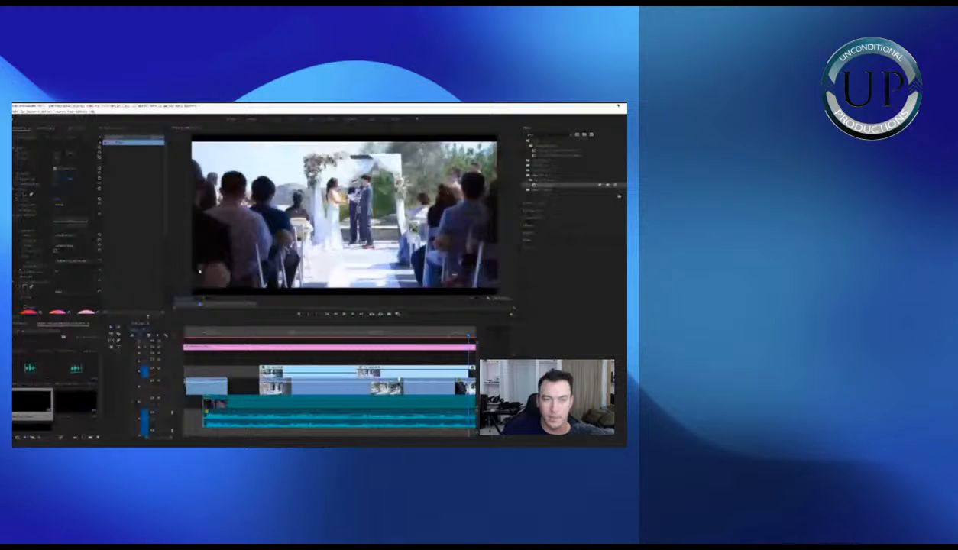
pyautogui.hotkey('ctrl', 'z')
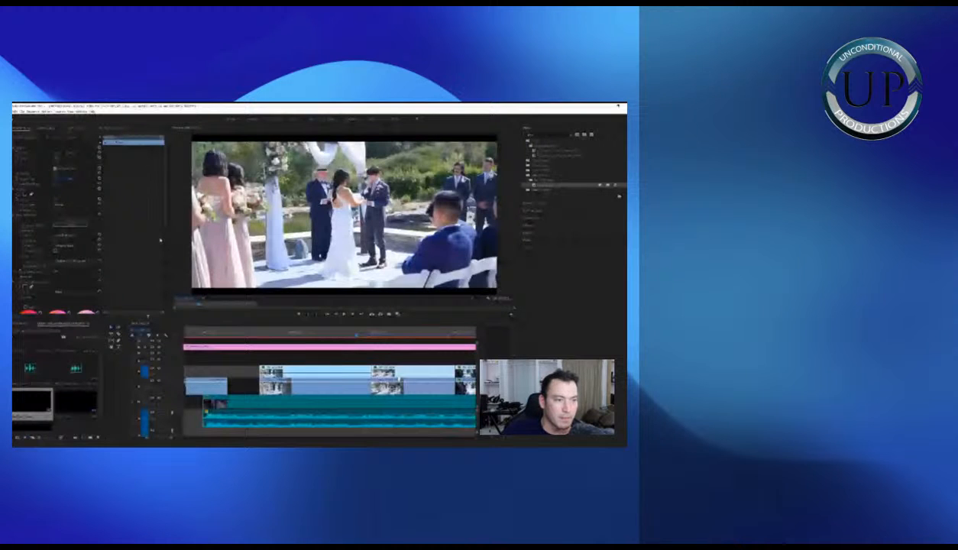
# Add the Gaussian Blur glow to the upper duplicate of the bridesmaids side-view clip
pyautogui.scroll(-5, 93, 265)
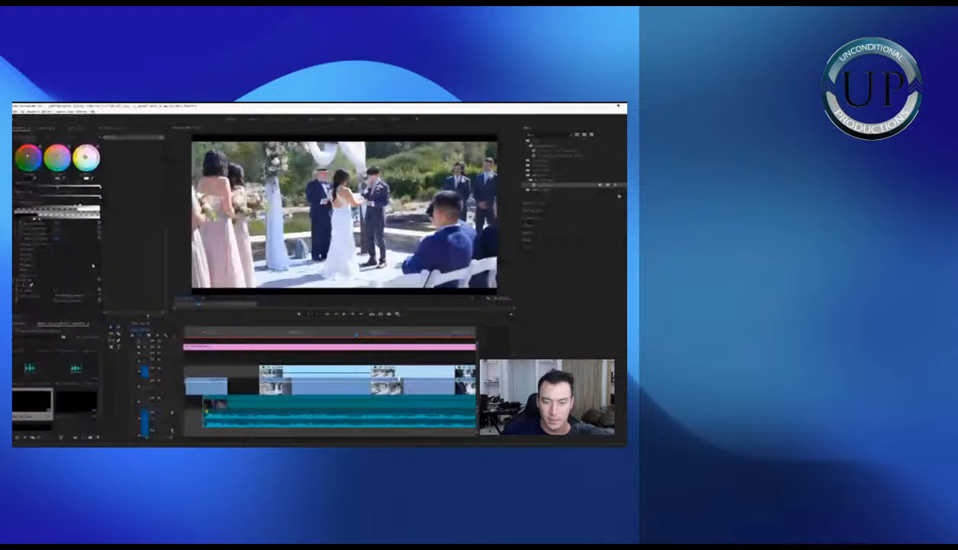
pyautogui.scroll(5, 94, 266)
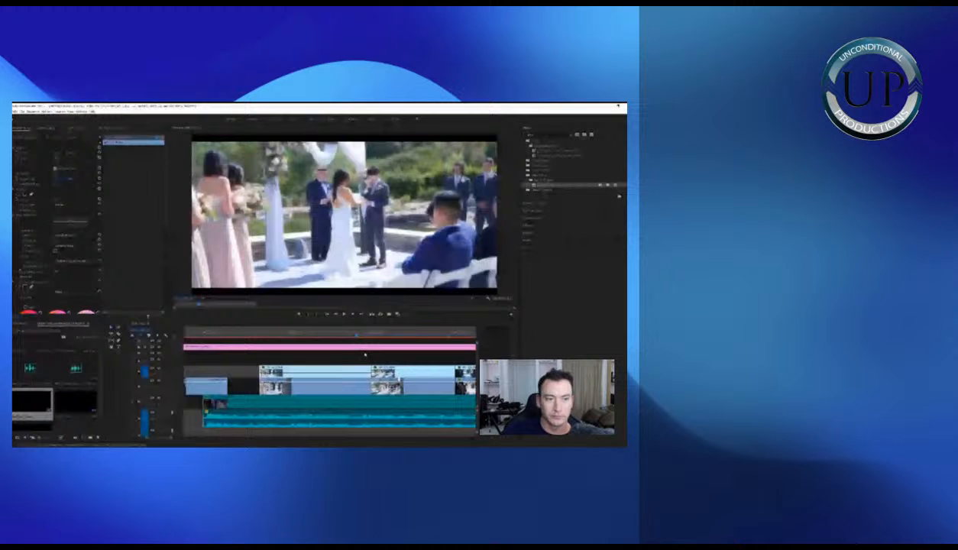
pyautogui.scroll(-2, 134, 268)
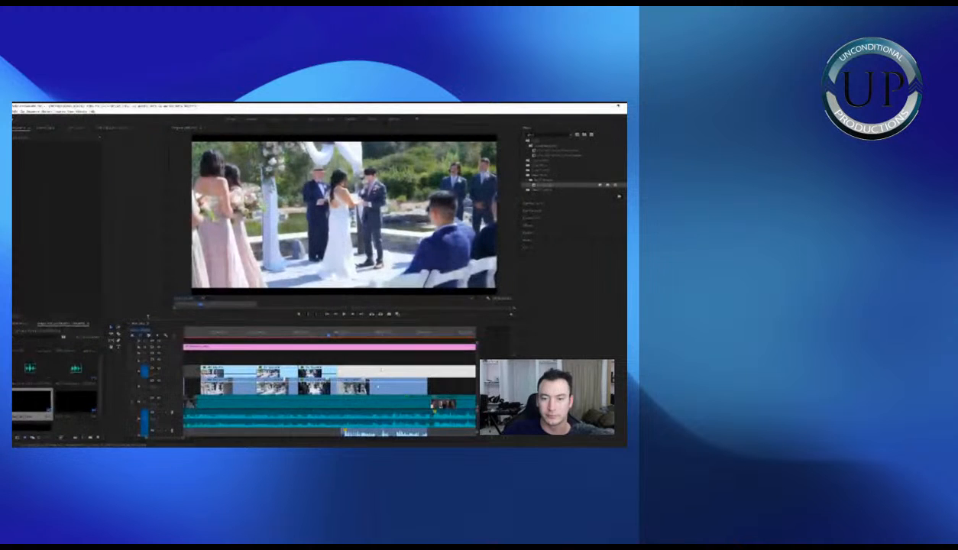
# Duplicate the opposite side-view clip of the couple and officiant onto the track above and align it over the original
pyautogui.click(377, 386)
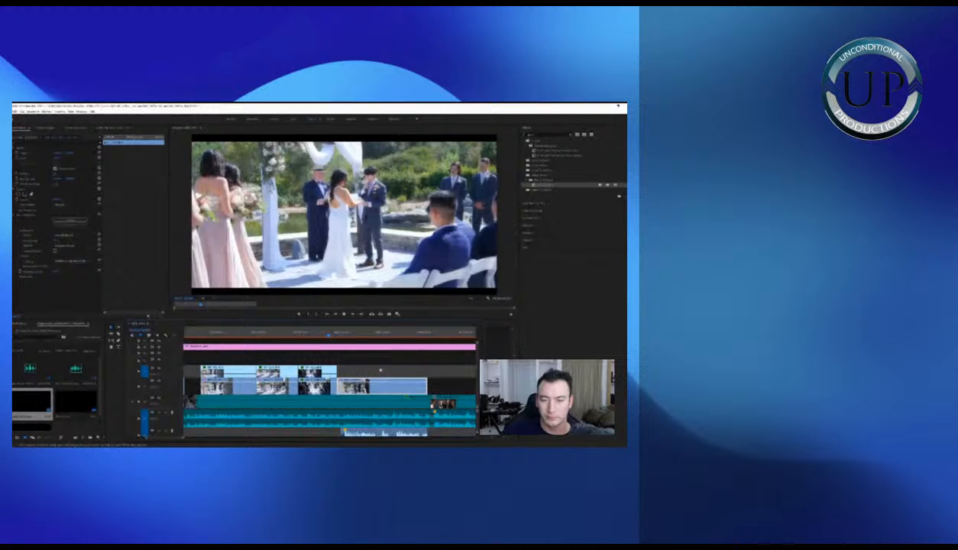
pyautogui.click(381, 371)
pyautogui.press('Down')
pyautogui.press('space')
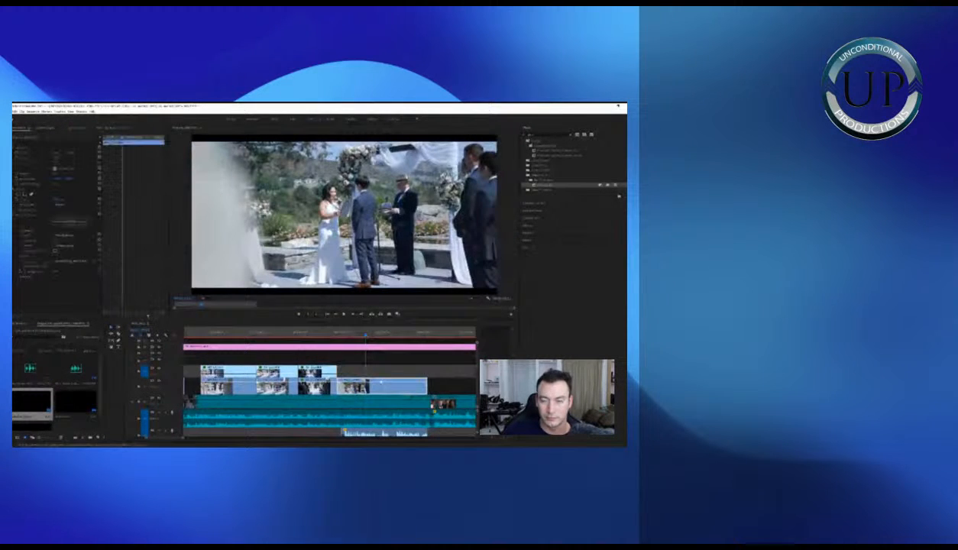
pyautogui.press('space')
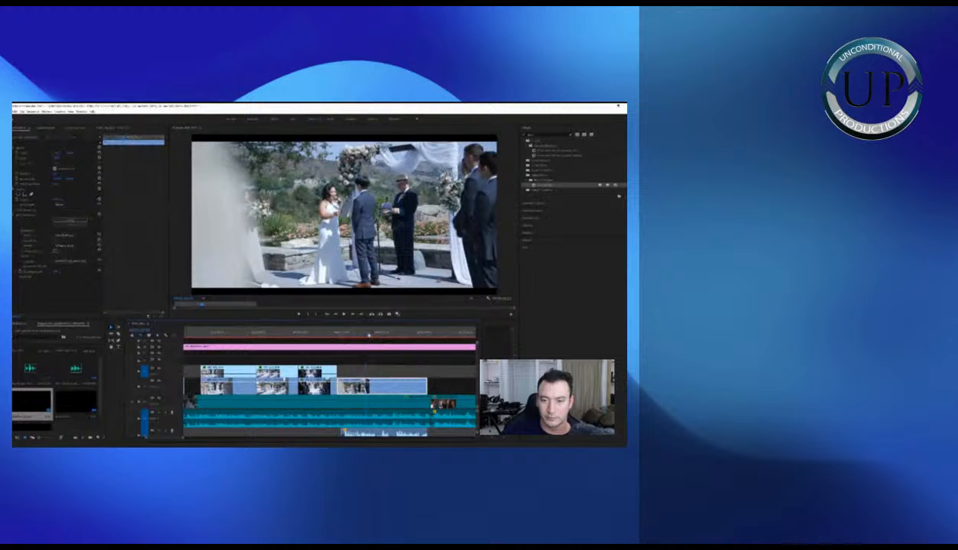
pyautogui.hotkey('ctrl', 'v')
pyautogui.press('-')
pyautogui.click(347, 330)
pyautogui.press('=')
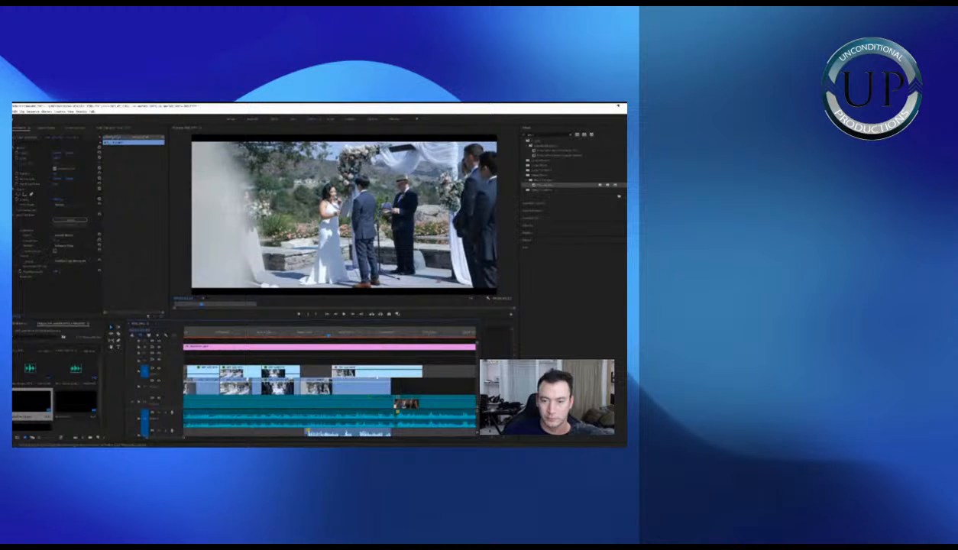
pyautogui.moveTo(376, 377); pyautogui.dragTo(344, 375)
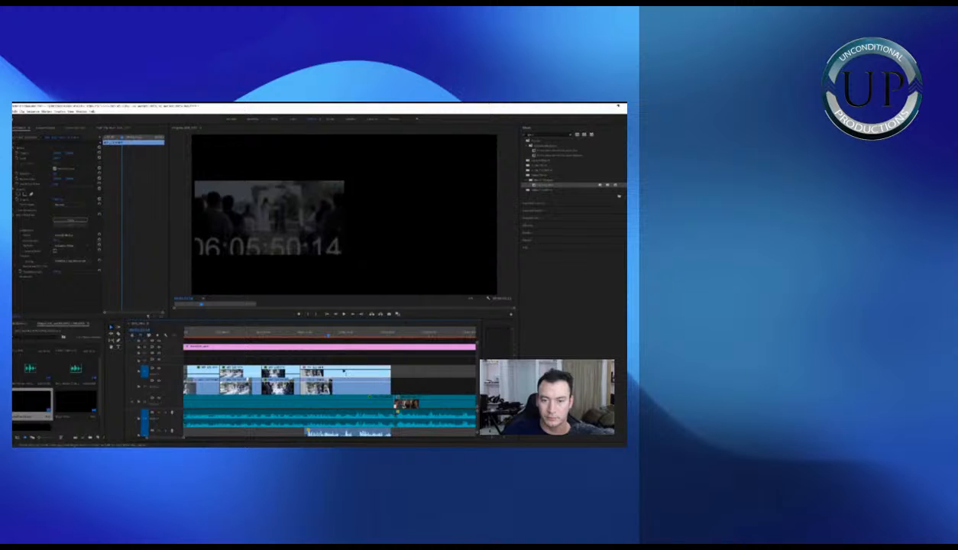
pyautogui.moveTo(344, 372); pyautogui.dragTo(340, 379)
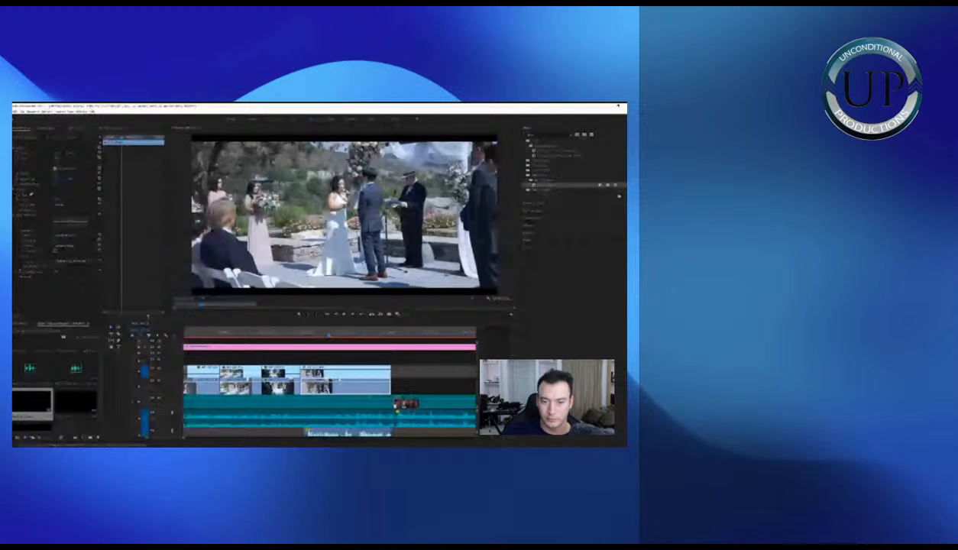
pyautogui.click(291, 334)
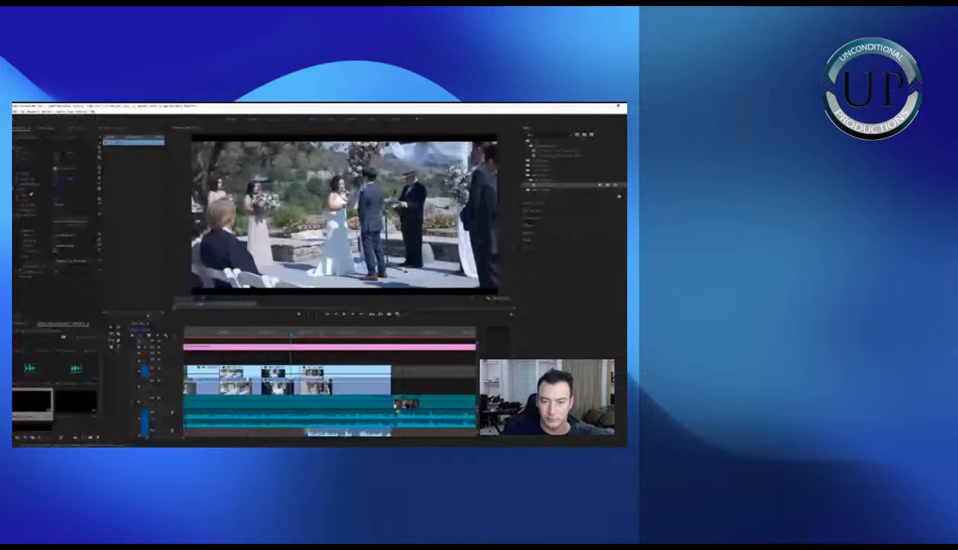
pyautogui.click(314, 335)
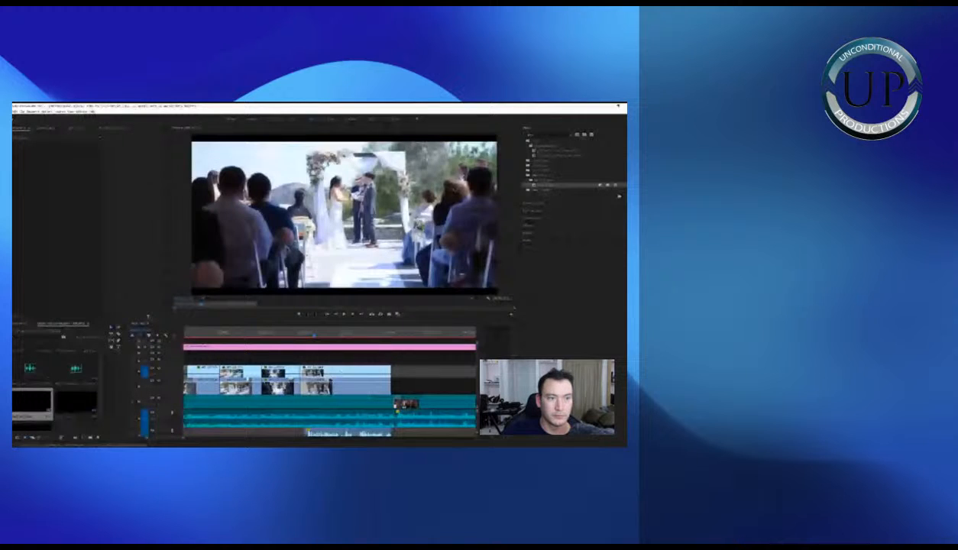
pyautogui.click(340, 371)
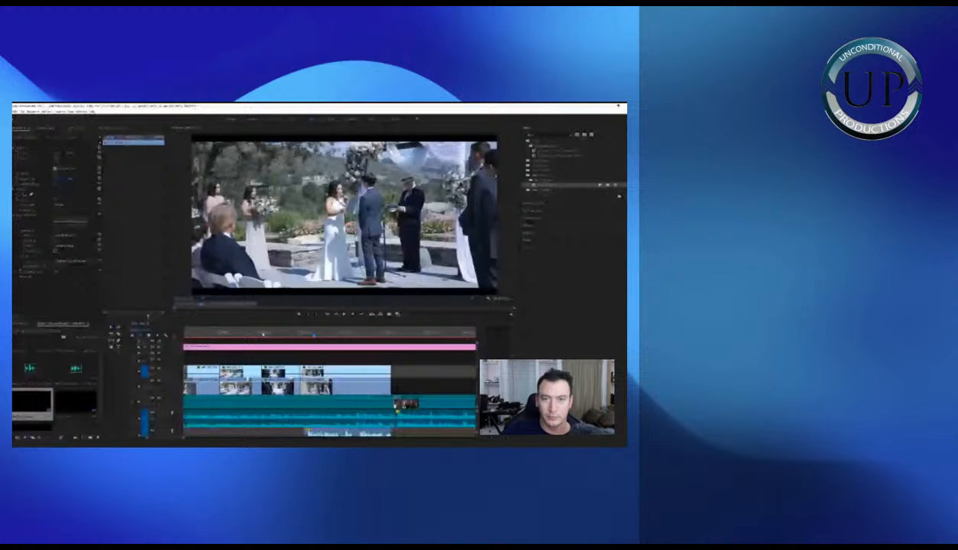
pyautogui.hotkey('ctrl', 'v')
pyautogui.hotkey('ctrl', 'z')
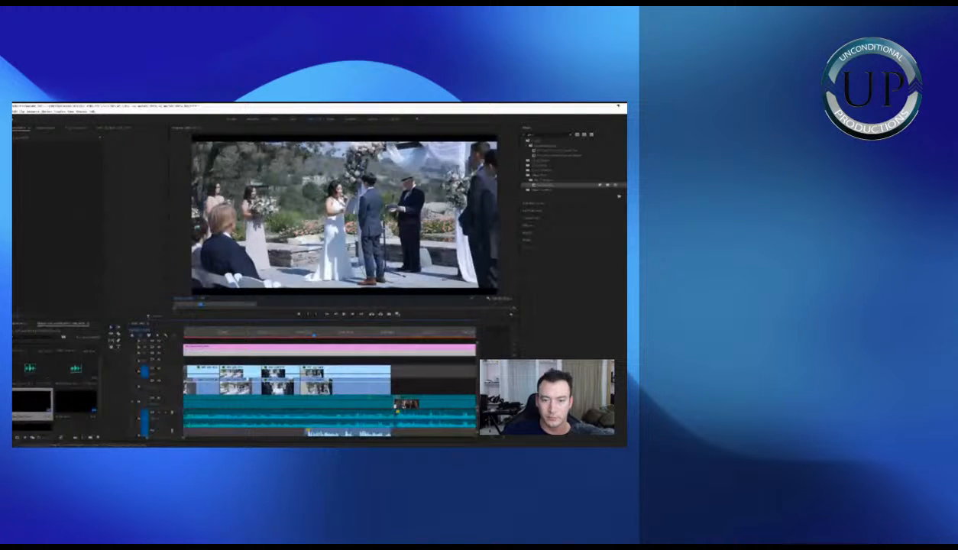
# Copy the Gaussian Blur from the aisle-view duplicate onto the duplicate of the opposite side-view officiant clip
pyautogui.click(291, 334)
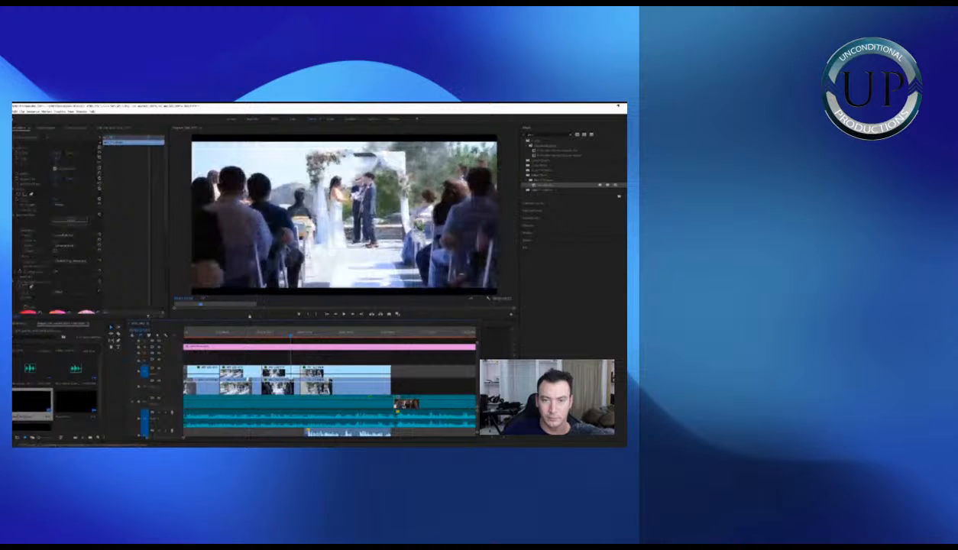
pyautogui.scroll(-3, 141, 253)
pyautogui.scroll(-4, 122, 263)
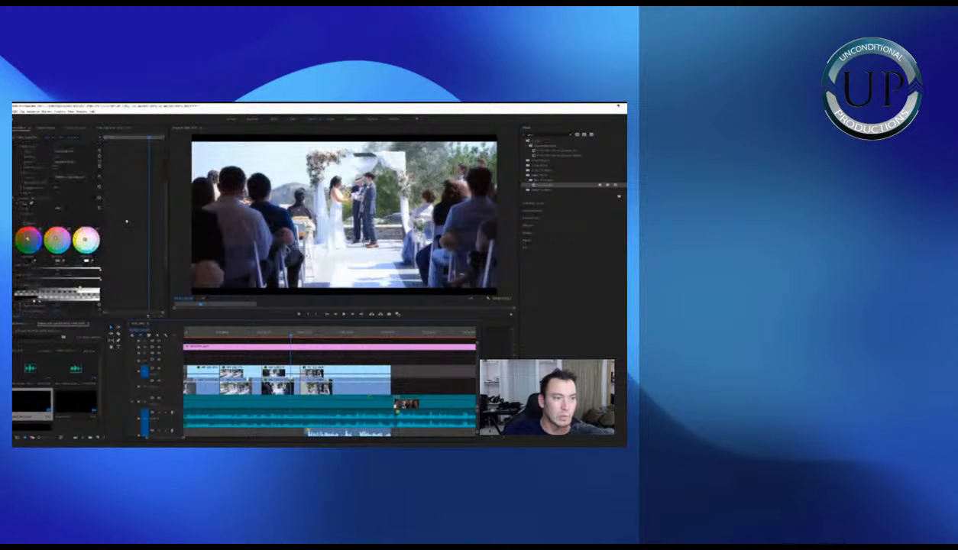
pyautogui.scroll(-2, 107, 268)
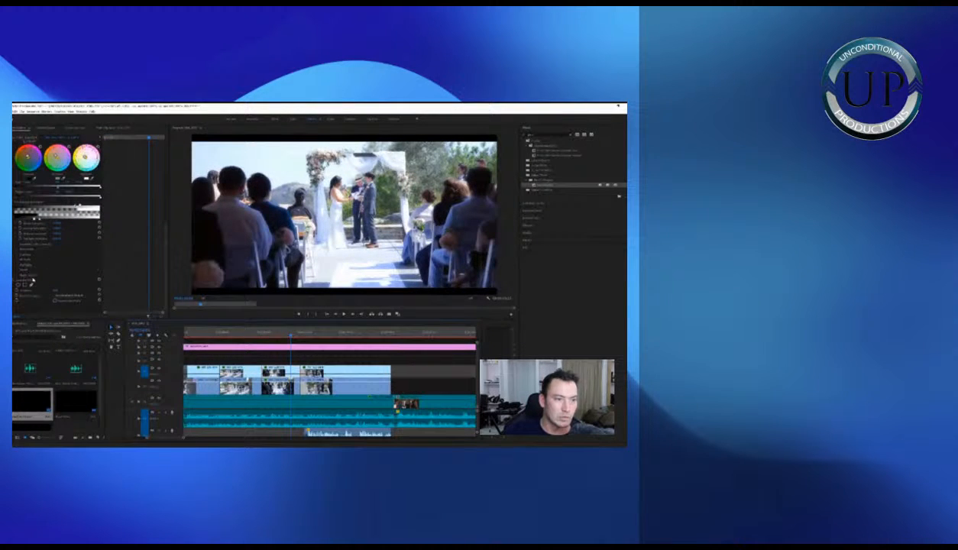
pyautogui.click(331, 336)
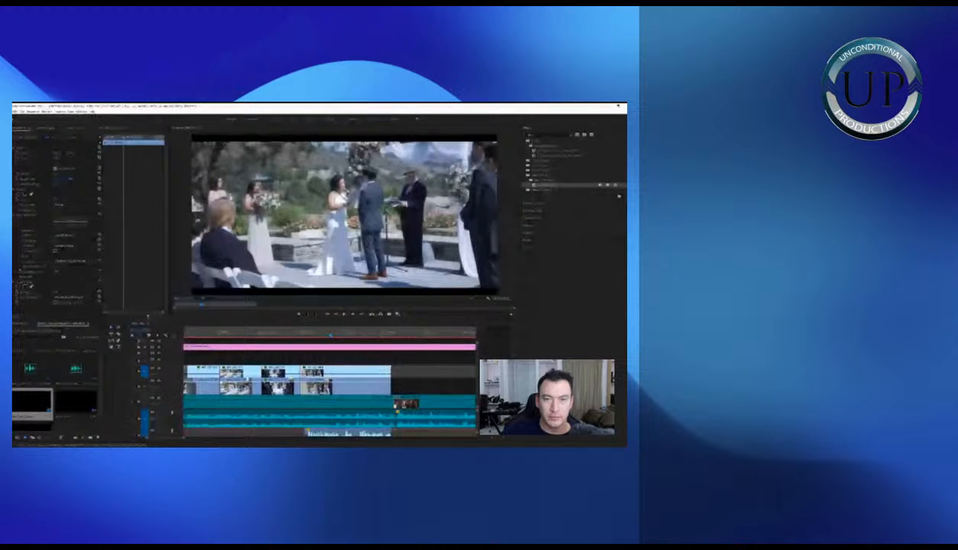
# Fine-tune the color wheels and output levels on the original opposite side-view officiant clip, checking it in playback
pyautogui.scroll(-3, 130, 271)
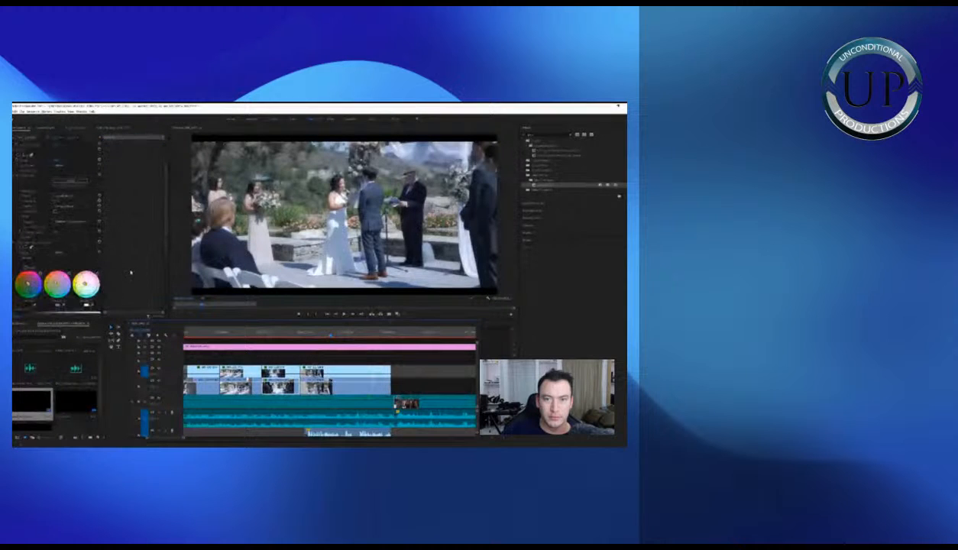
pyautogui.click(45, 243)
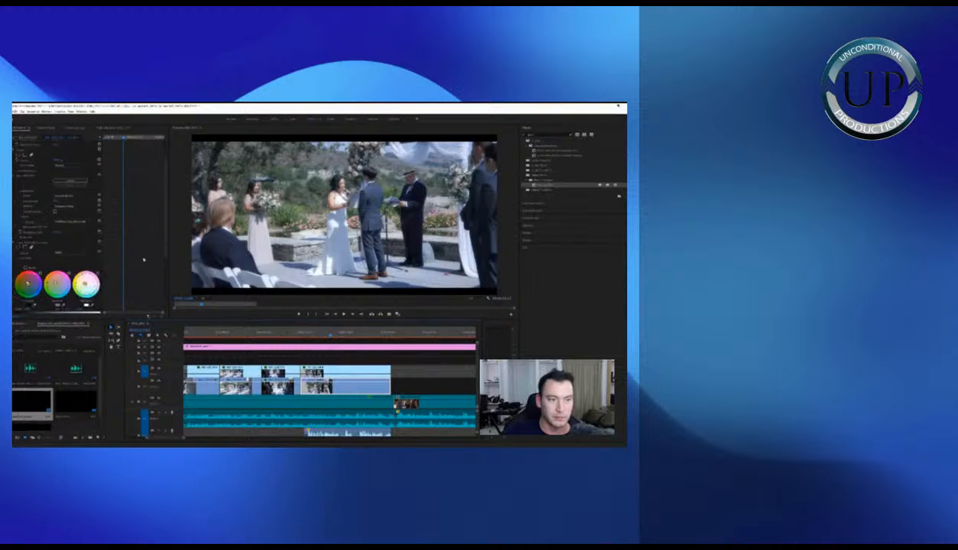
pyautogui.scroll(-3, 145, 261)
pyautogui.scroll(-3, 146, 260)
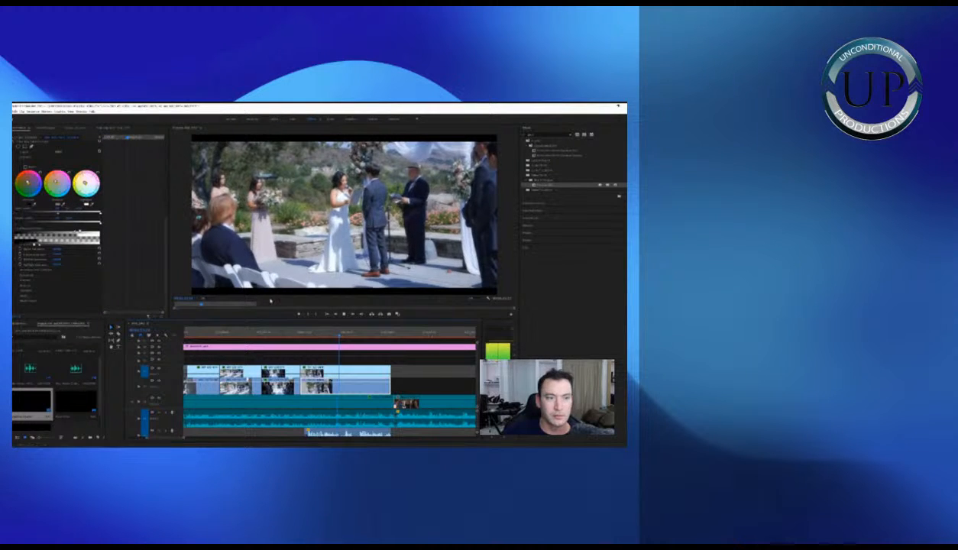
pyautogui.press('space')
pyautogui.scroll(1, 103, 237)
pyautogui.moveTo(100, 224); pyautogui.dragTo(98, 223)
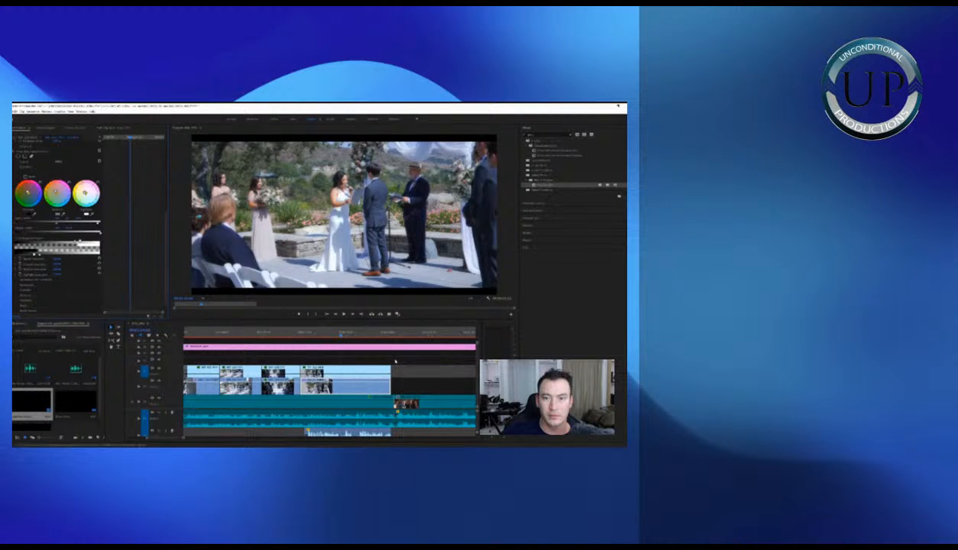
pyautogui.click(410, 365)
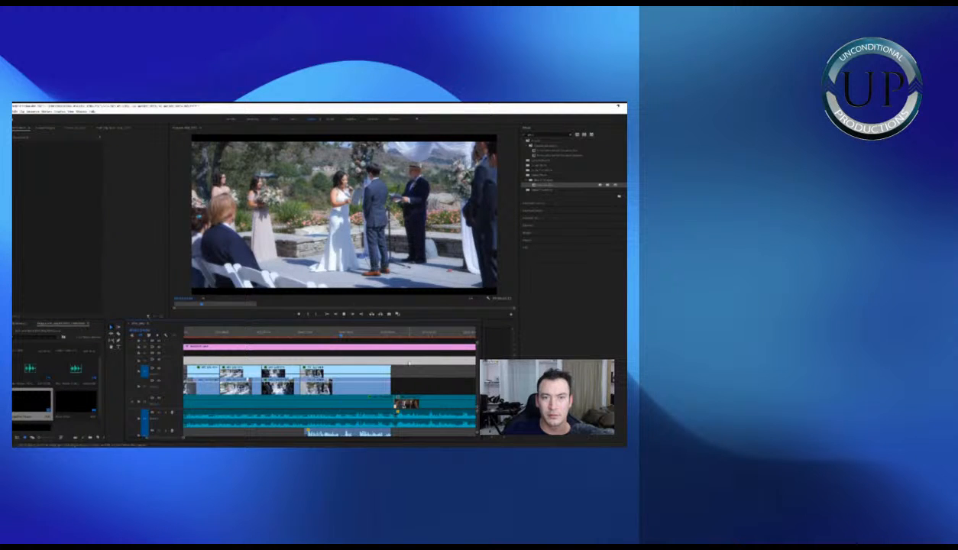
# Check the colour correction settings on the last ceremony clip and play the clip through
pyautogui.click(381, 387)
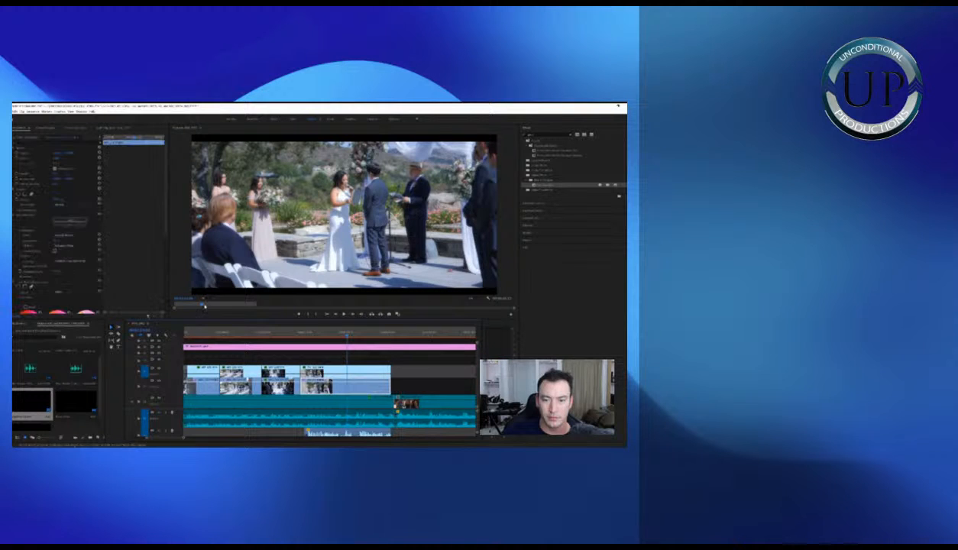
pyautogui.scroll(-3, 142, 261)
pyautogui.scroll(-1, 140, 259)
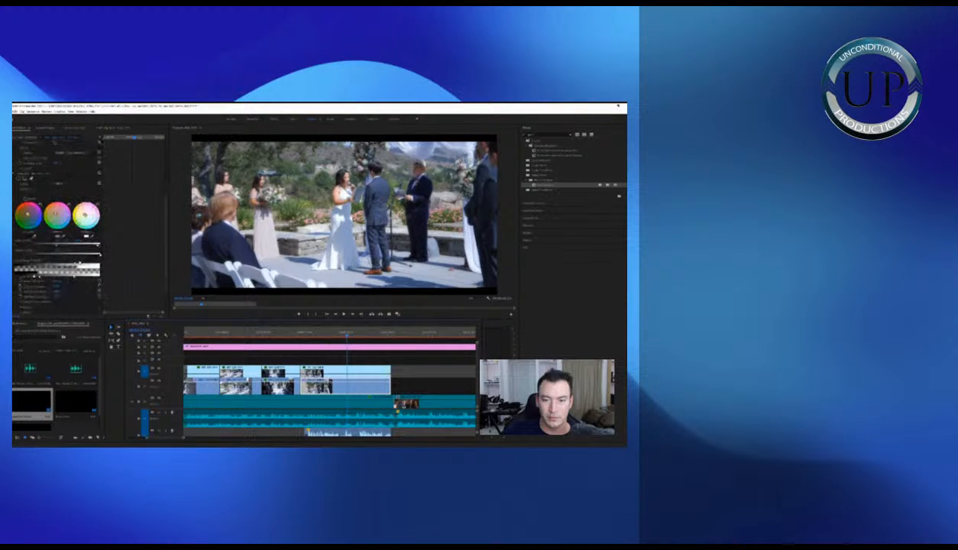
pyautogui.click(400, 372)
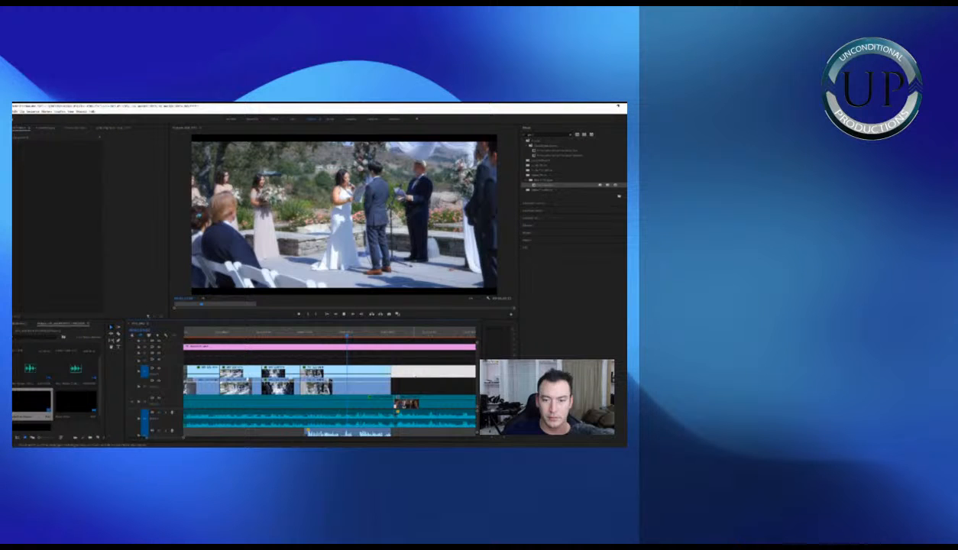
pyautogui.click(414, 370)
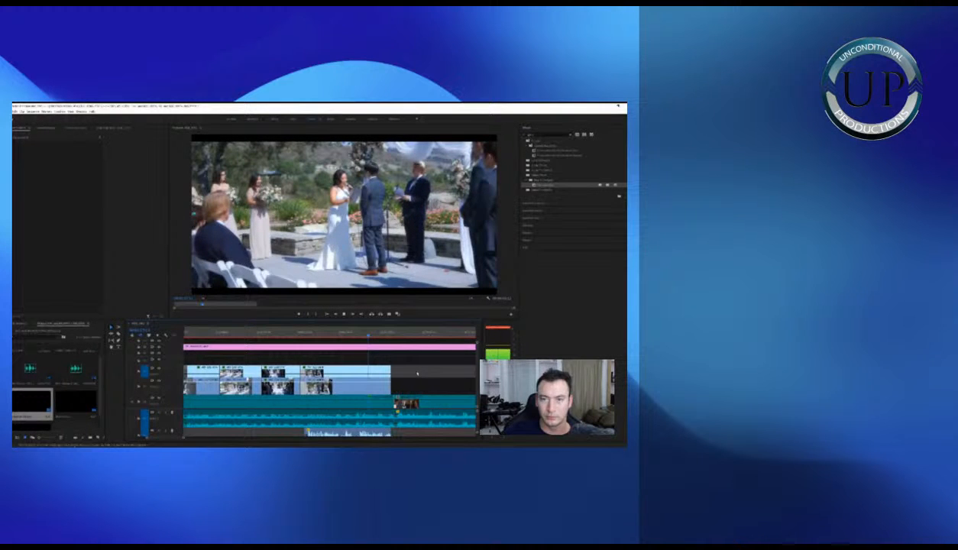
# Trim the end of the last ceremony clip back to the playhead, just before the three women's clip
pyautogui.click(378, 335)
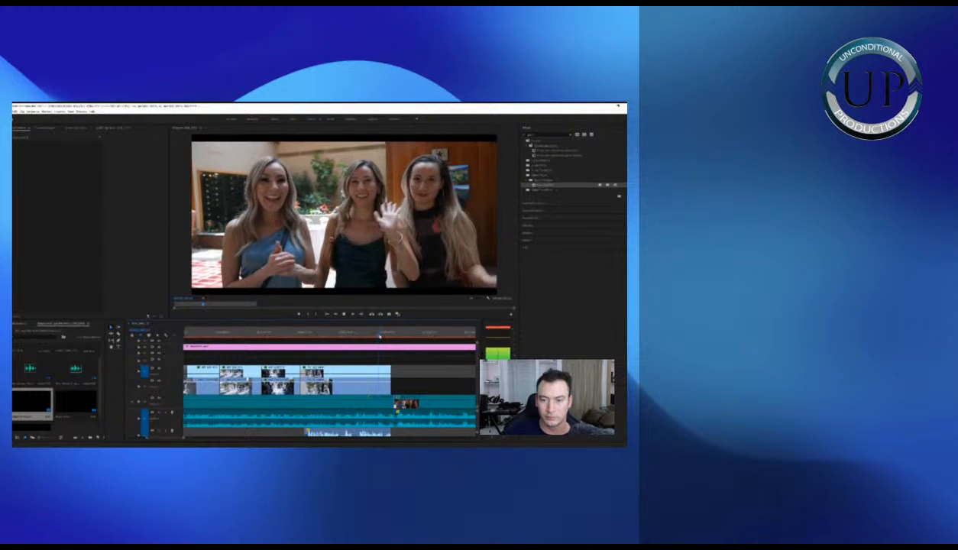
pyautogui.moveTo(390, 371); pyautogui.dragTo(377, 385)
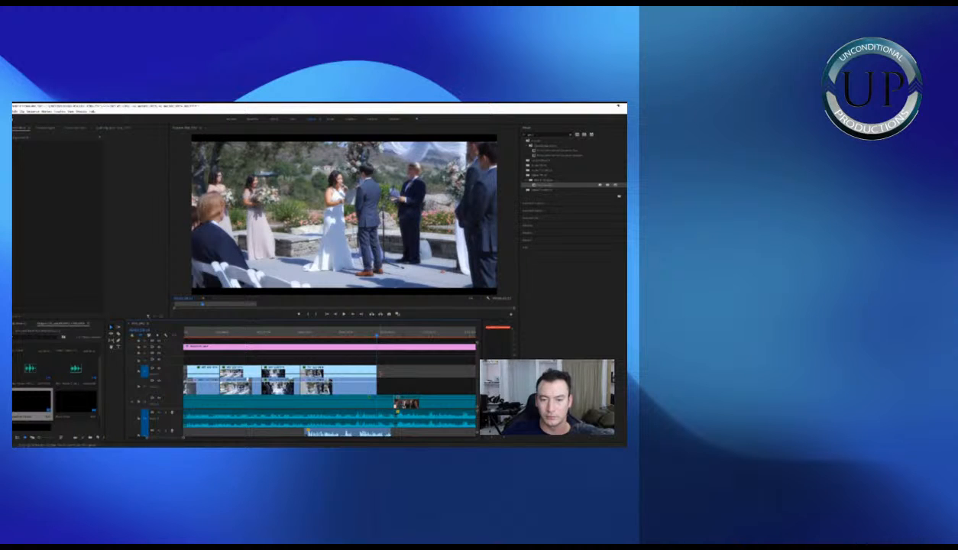
pyautogui.press('-')
pyautogui.press('Left')
pyautogui.press('=')
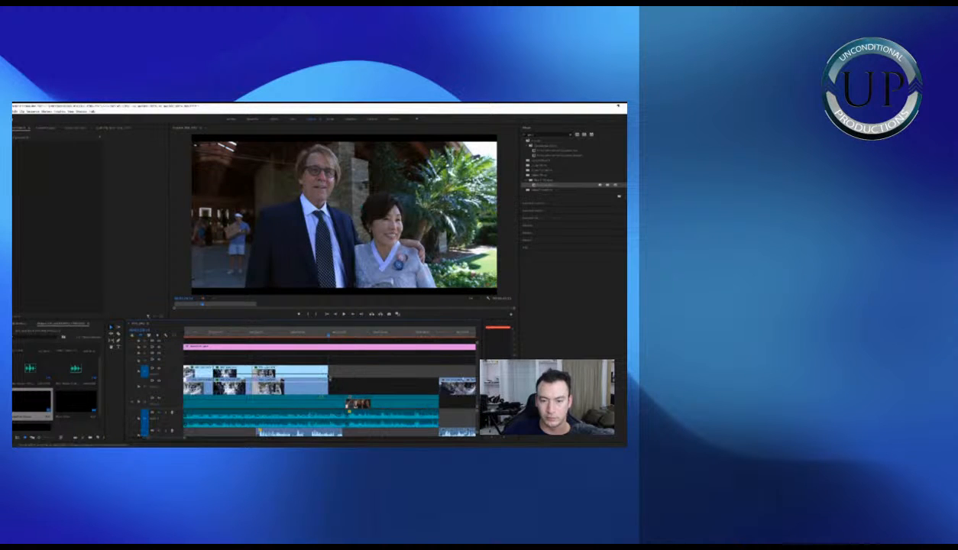
# Move the last ceremony clip later in the timeline, leaving a gap after the preceding ceremony clips, and play that section
pyautogui.moveTo(284, 359); pyautogui.dragTo(316, 372)
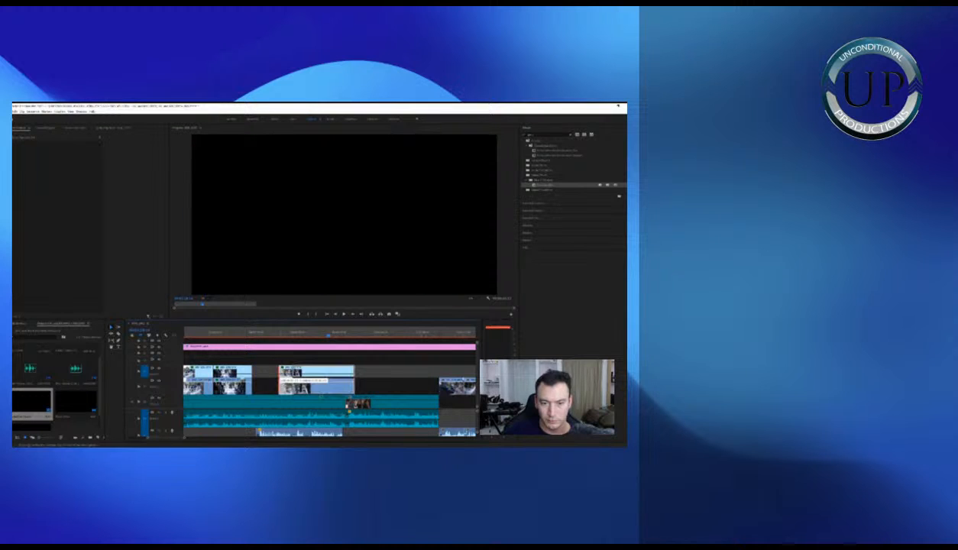
pyautogui.press('-')
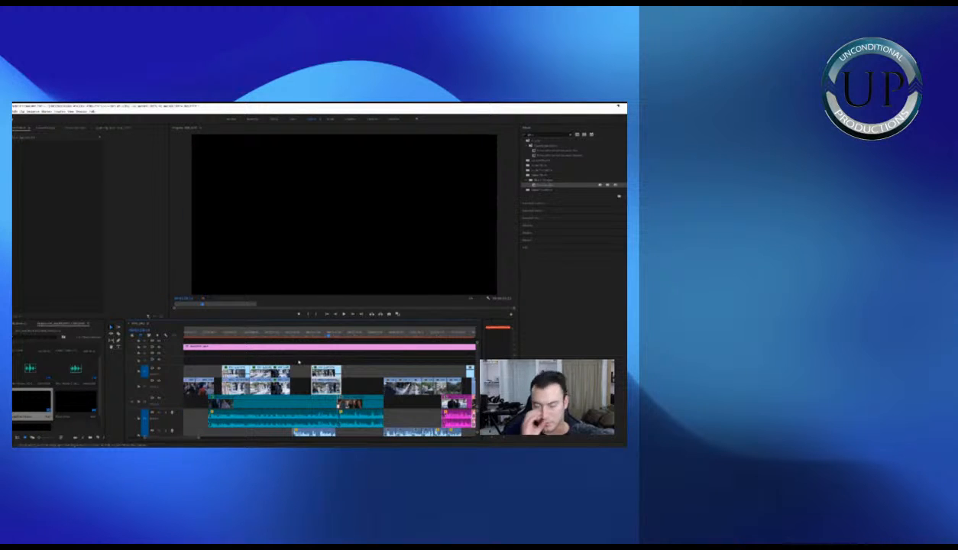
pyautogui.click(294, 333)
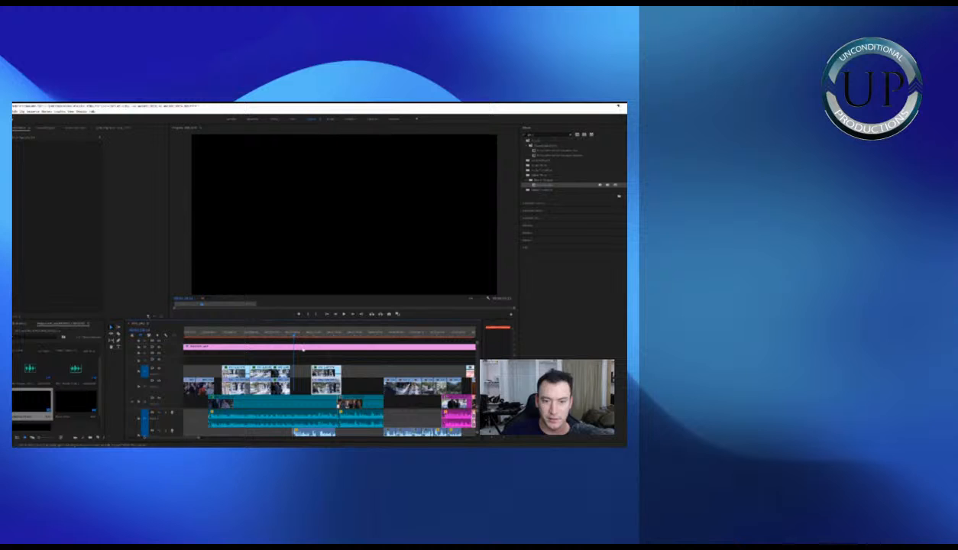
pyautogui.press('=')
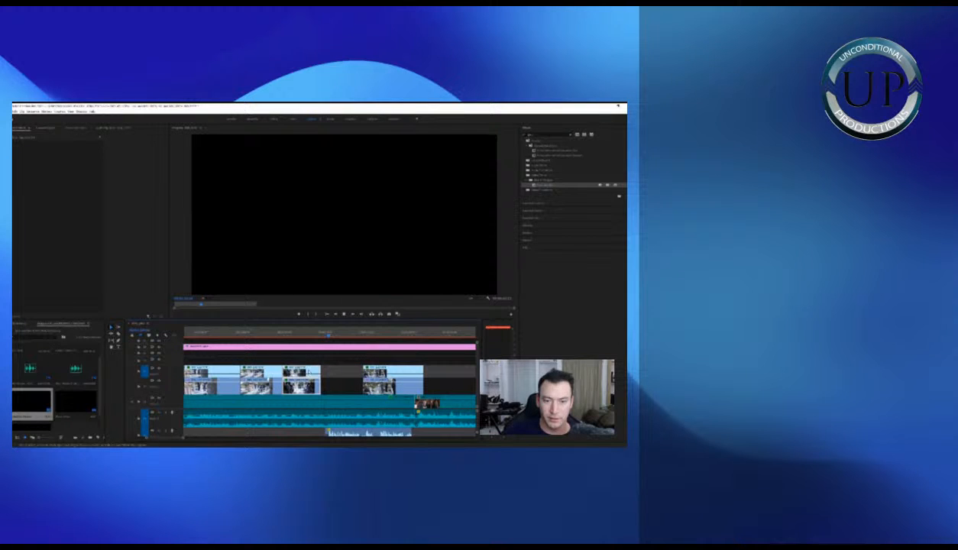
pyautogui.press('space')
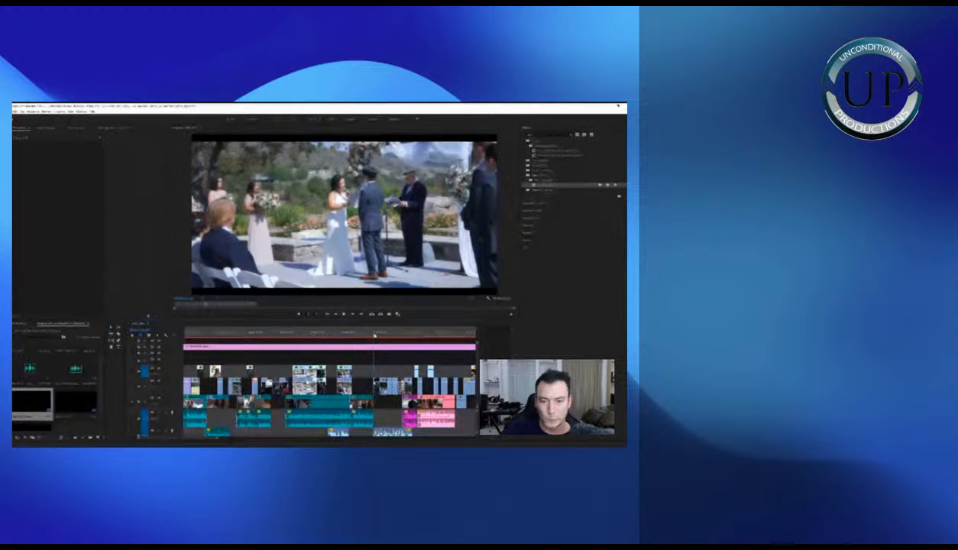
# Undo the colour correction added to the clip of the three women
pyautogui.press('=')
pyautogui.click(305, 335)
pyautogui.scroll(1, 310, 343)
pyautogui.click(324, 402)
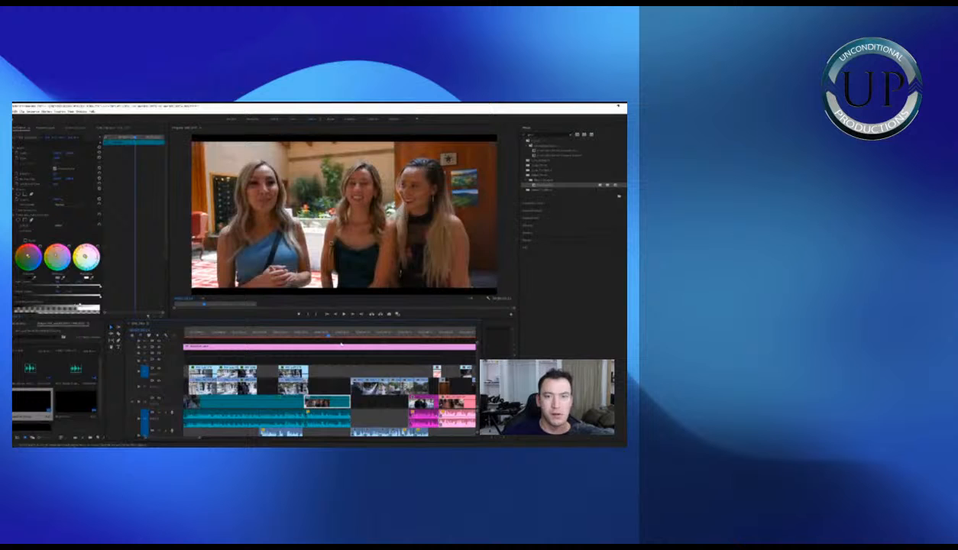
pyautogui.hotkey('ctrl', 'z')
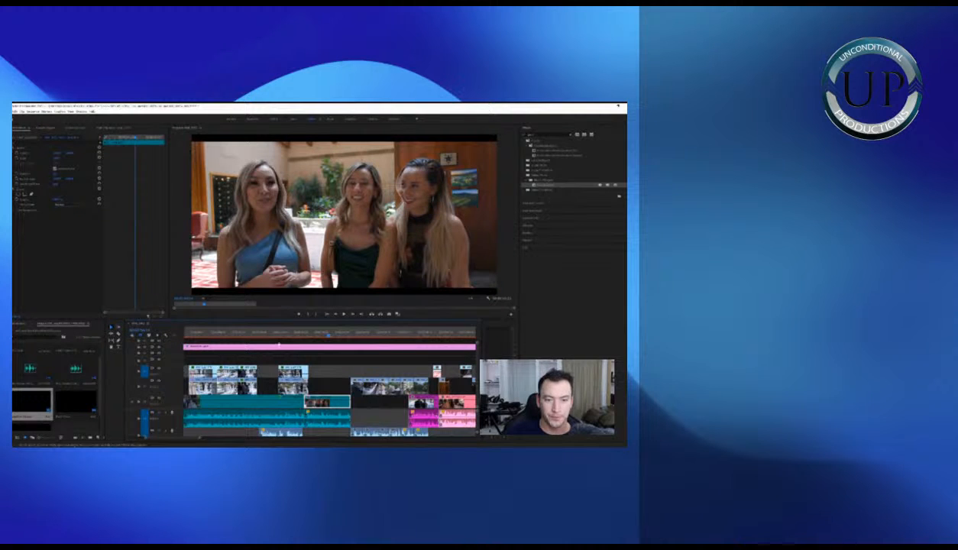
# Copy the colour correction effect from the older couple's clip, paste it onto the three women's clip, and check its settings
pyautogui.hotkey('ctrl', 'shift', 'z')
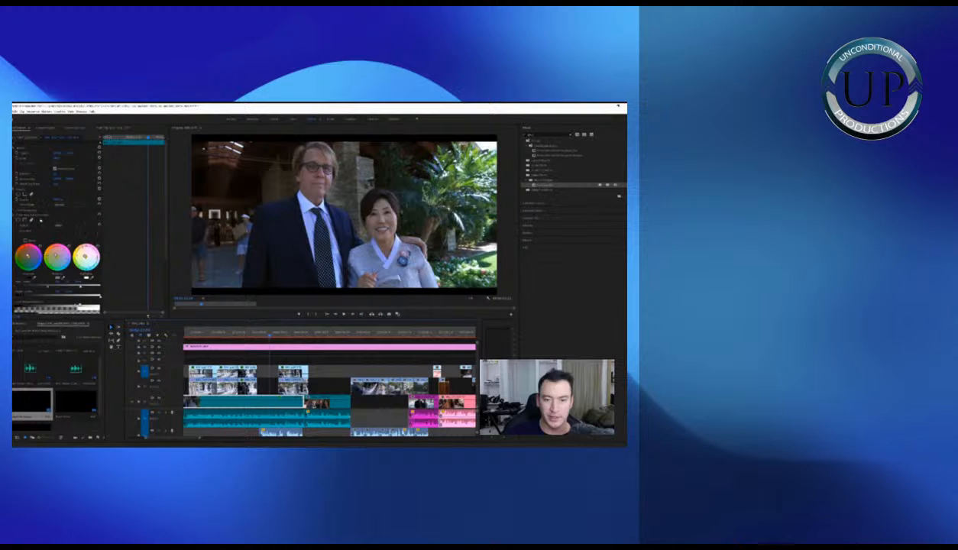
pyautogui.click(40, 216)
pyautogui.moveTo(301, 333); pyautogui.dragTo(327, 335)
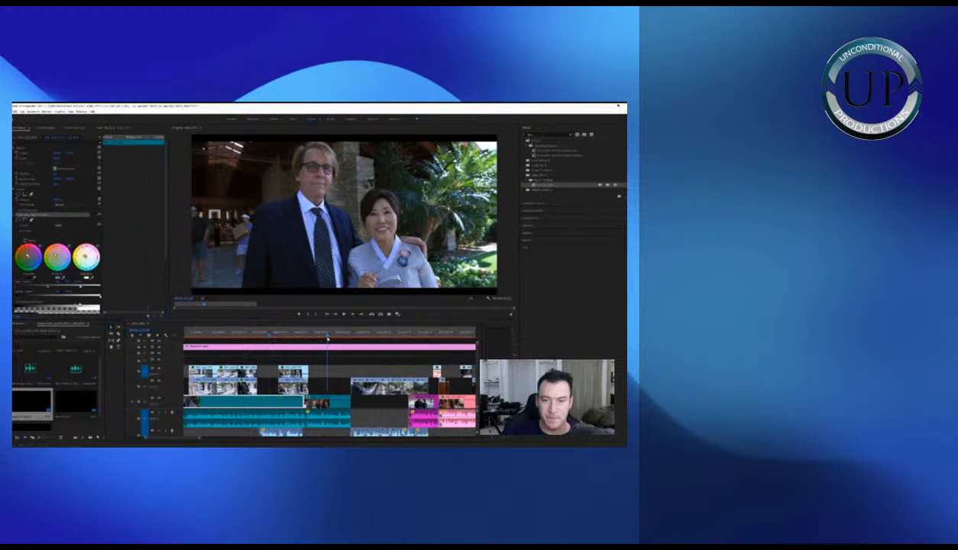
pyautogui.click(330, 400)
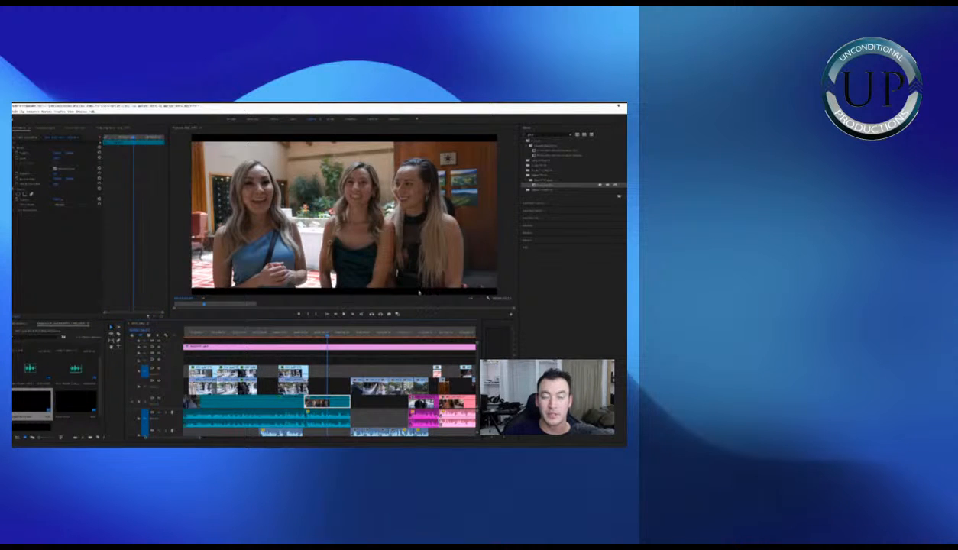
pyautogui.hotkey('ctrl', 'v')
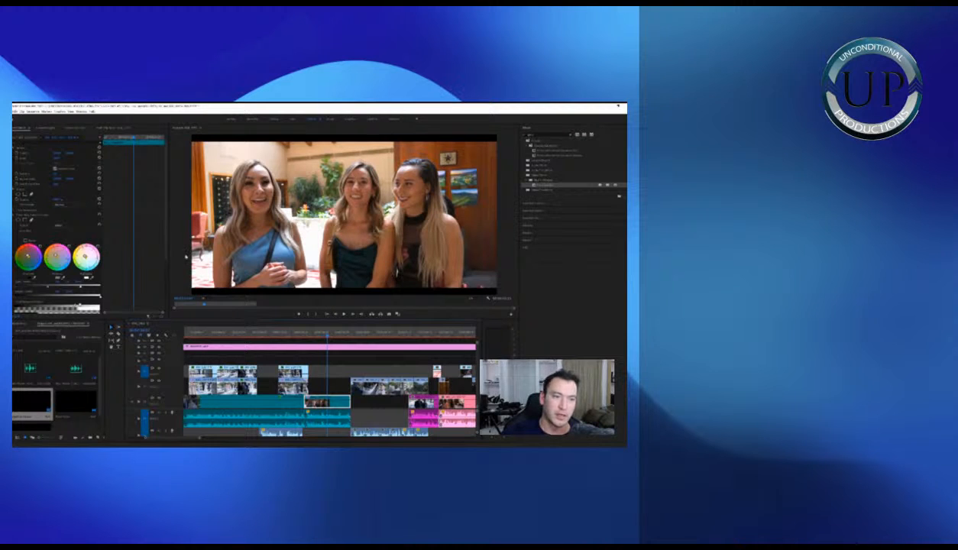
pyautogui.scroll(-3, 138, 245)
pyautogui.scroll(-2, 152, 254)
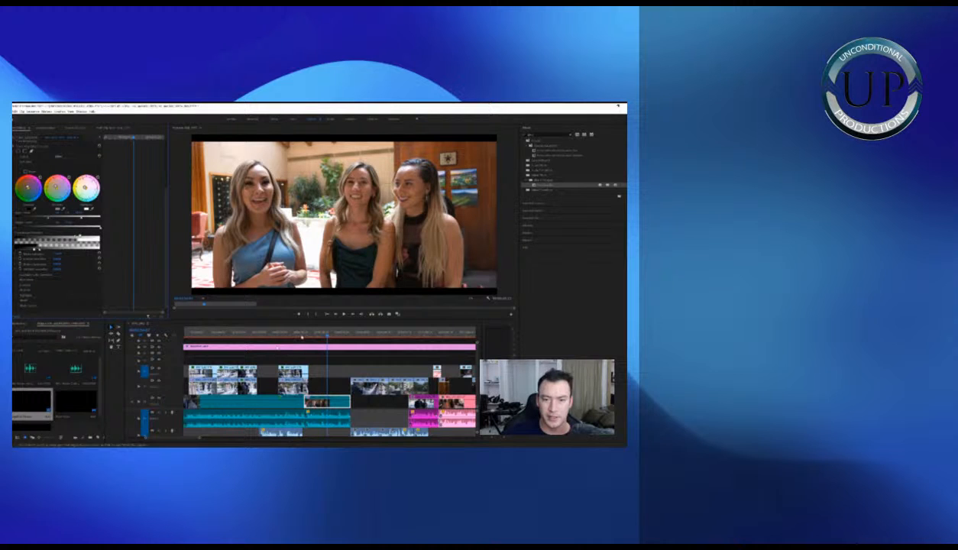
# Return the playhead to the older couple's shot for playback and save the project
pyautogui.click(302, 335)
pyautogui.click(271, 335)
pyautogui.press('space')
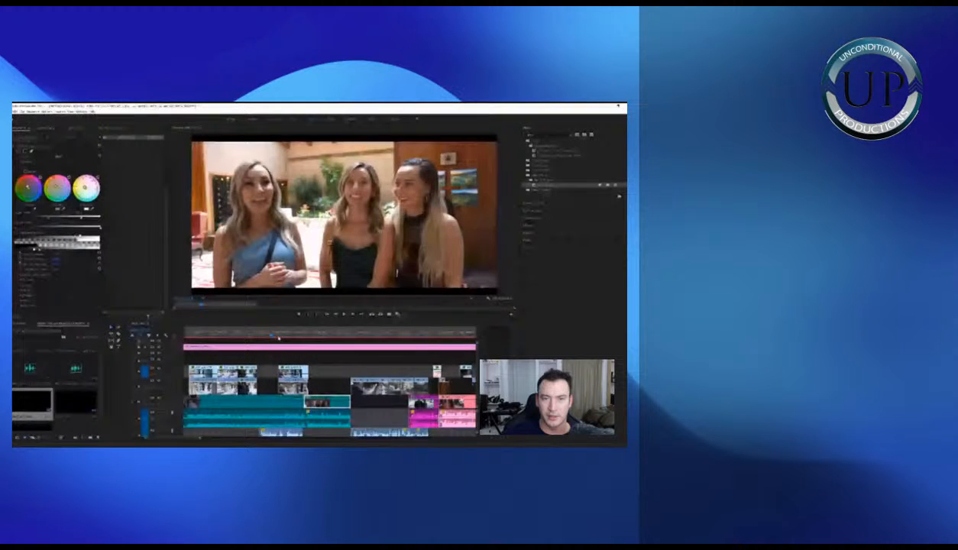
pyautogui.hotkey('ctrl', 's')
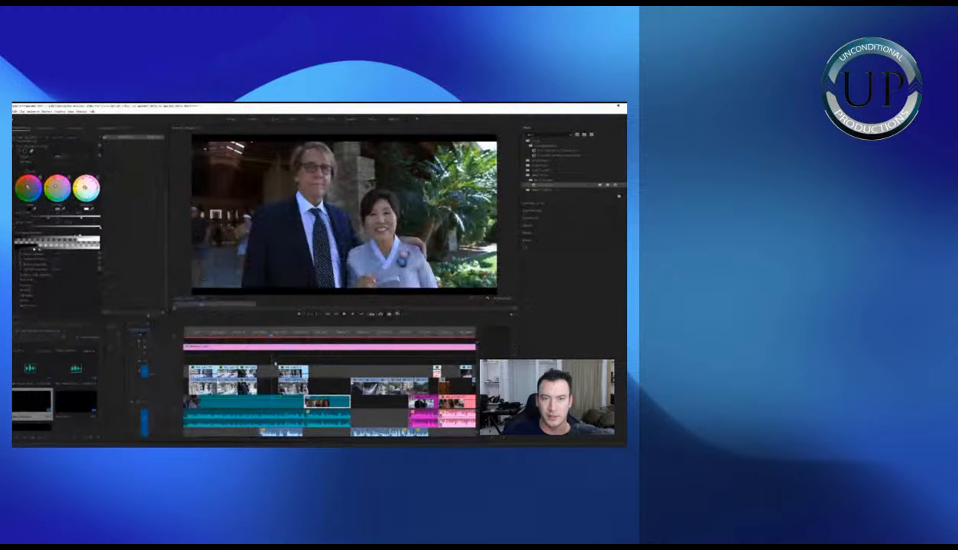
# Review the colour correction on the older couple's clip and compare it with the three women's shot
pyautogui.click(261, 402)
pyautogui.scroll(-1, 134, 273)
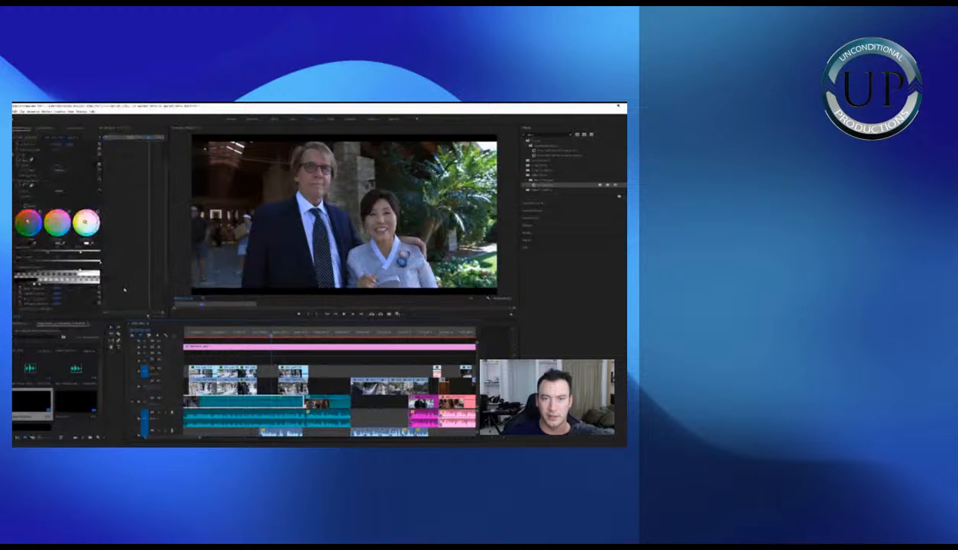
pyautogui.click(324, 335)
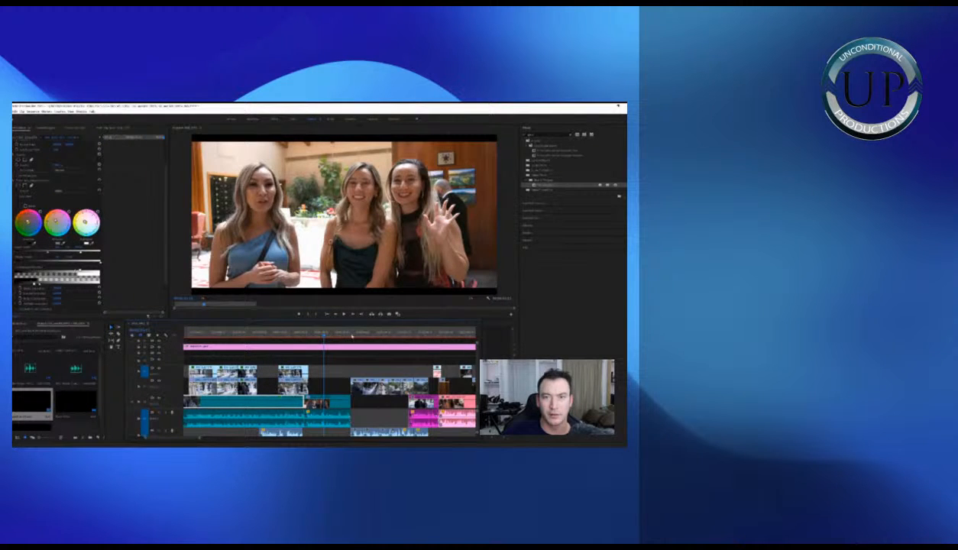
# Select the clip of the man drinking after the three women's shot and play on from it
pyautogui.click(355, 336)
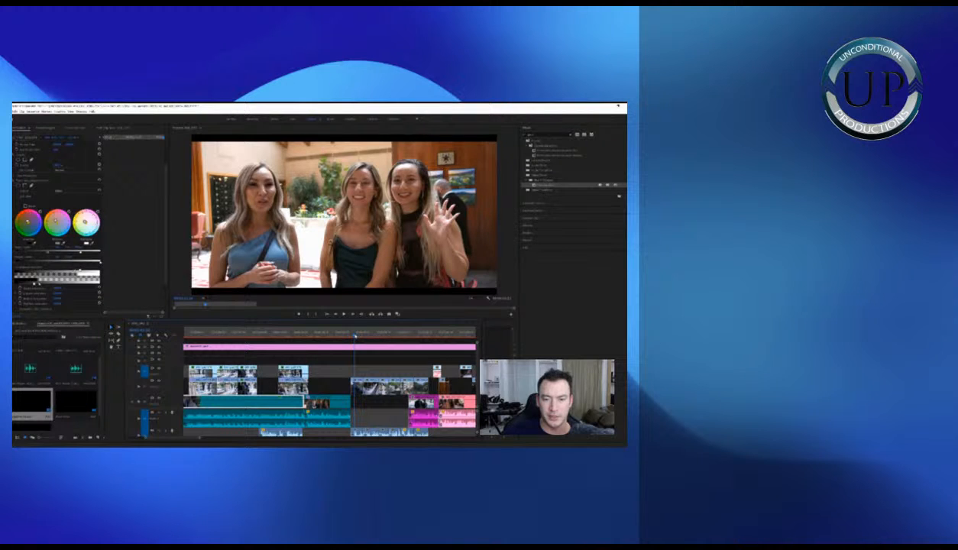
pyautogui.press('=')
pyautogui.click(333, 386)
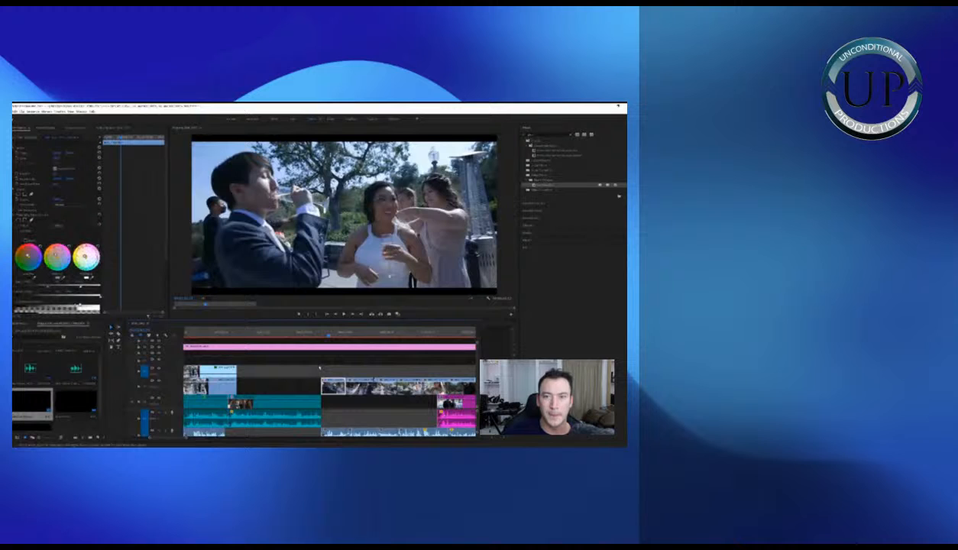
pyautogui.press('space')
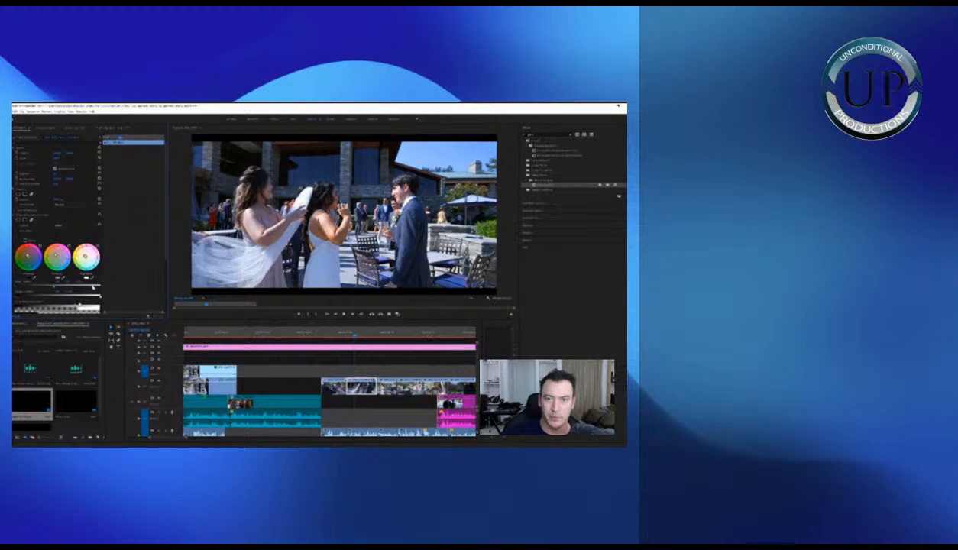
# Adjust the input levels in the colour correction of the clip showing the groomsman beside the white bouquet
pyautogui.click(338, 334)
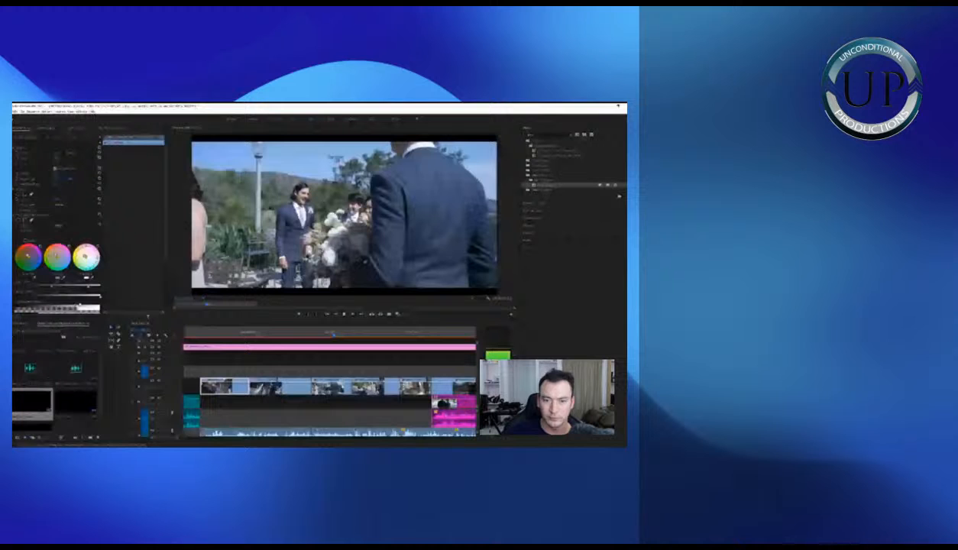
pyautogui.press('space')
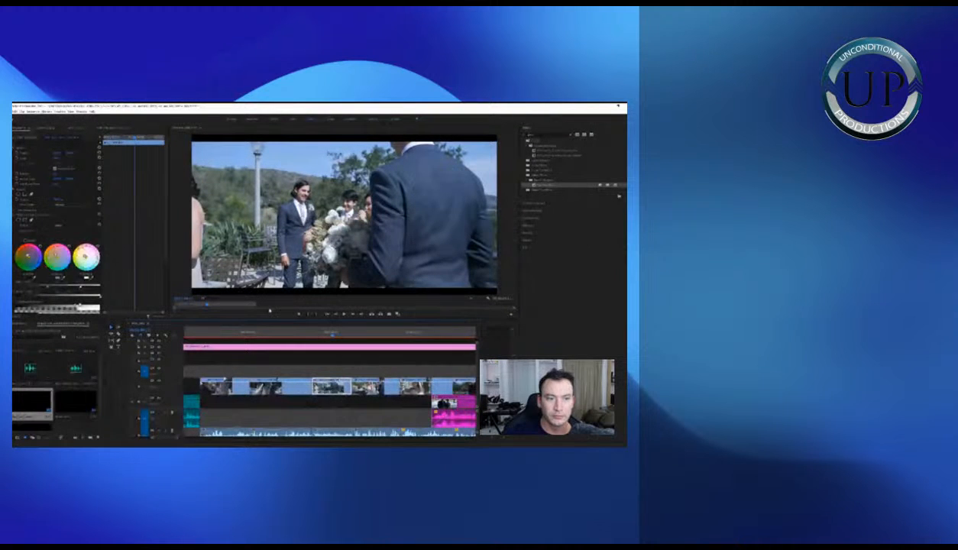
pyautogui.scroll(-3, 130, 261)
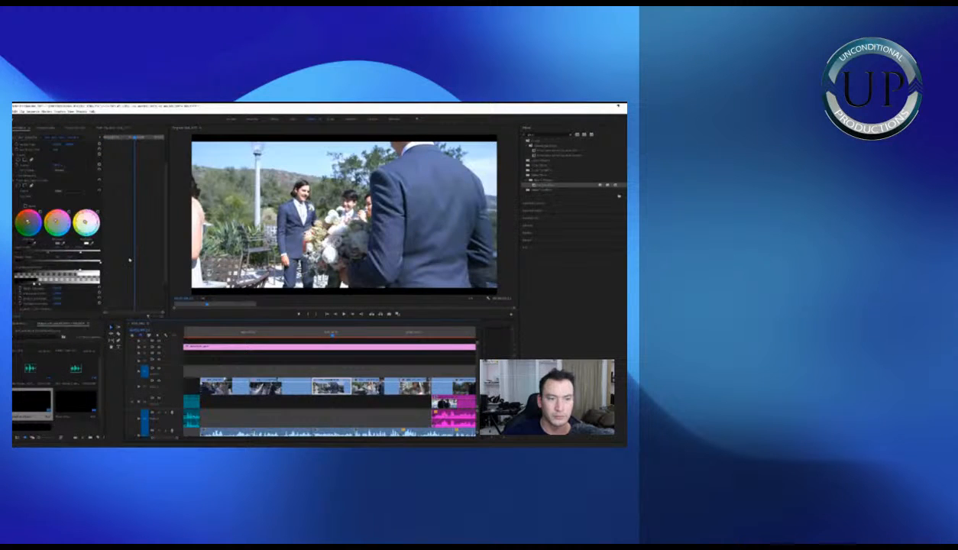
pyautogui.scroll(-2, 129, 260)
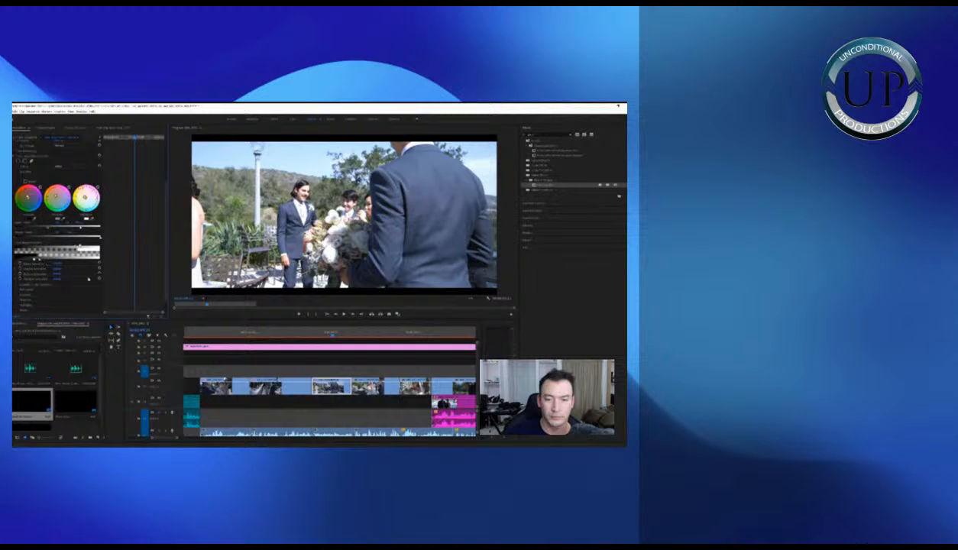
pyautogui.click(336, 370)
pyautogui.click(346, 387)
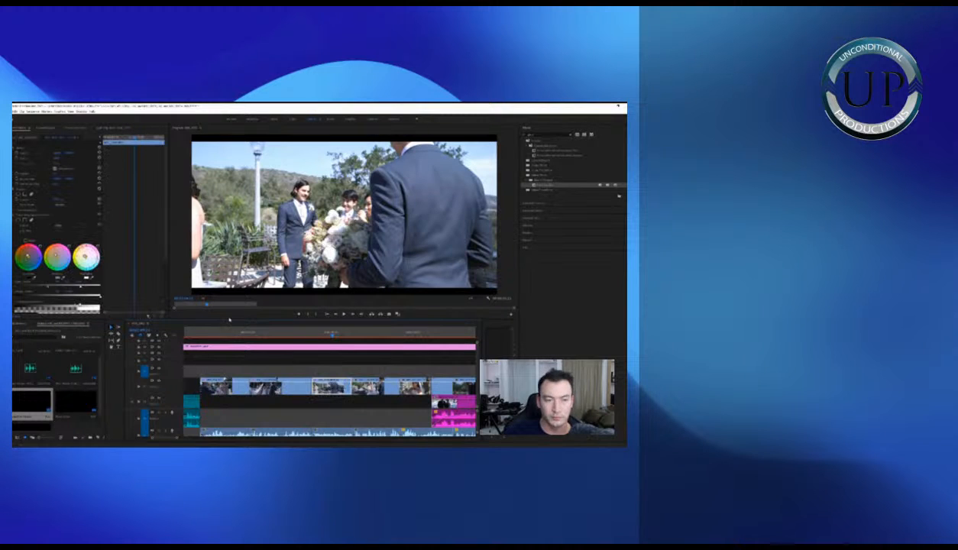
pyautogui.moveTo(80, 289); pyautogui.dragTo(93, 288)
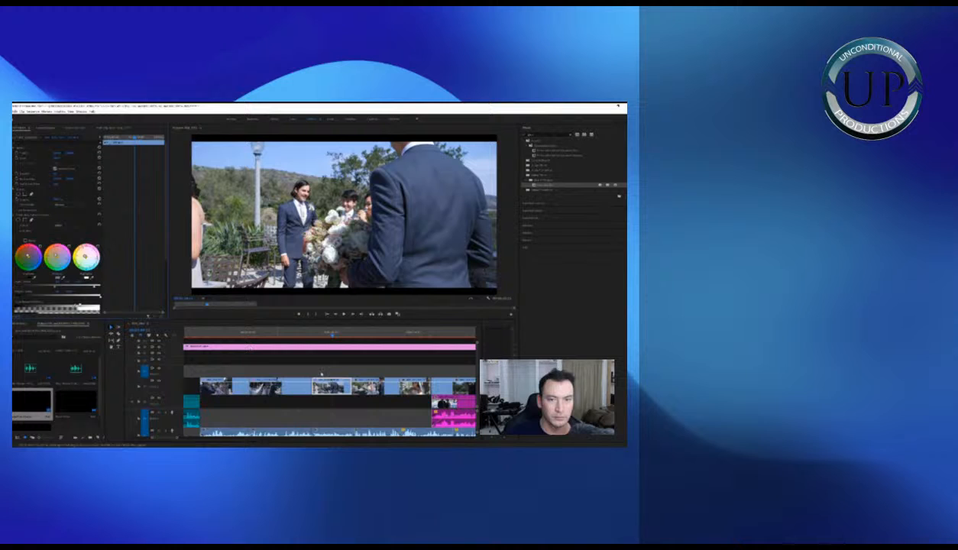
# Play the groomsman clip, then copy its colour correction and paste it onto the following clip of the bride holding her bouquet
pyautogui.click(359, 371)
pyautogui.press('space')
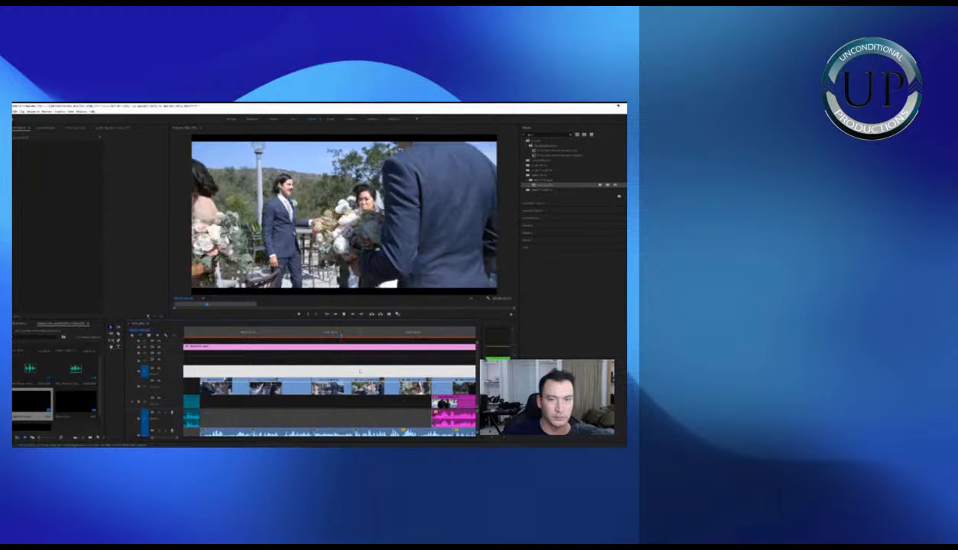
pyautogui.click(343, 389)
pyautogui.press('space')
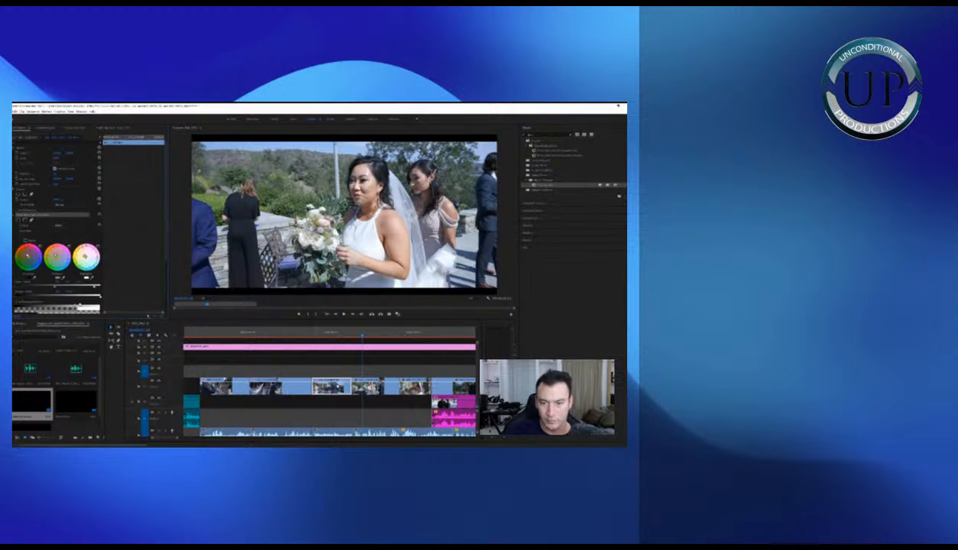
pyautogui.click(371, 387)
pyautogui.hotkey('ctrl', 'v')
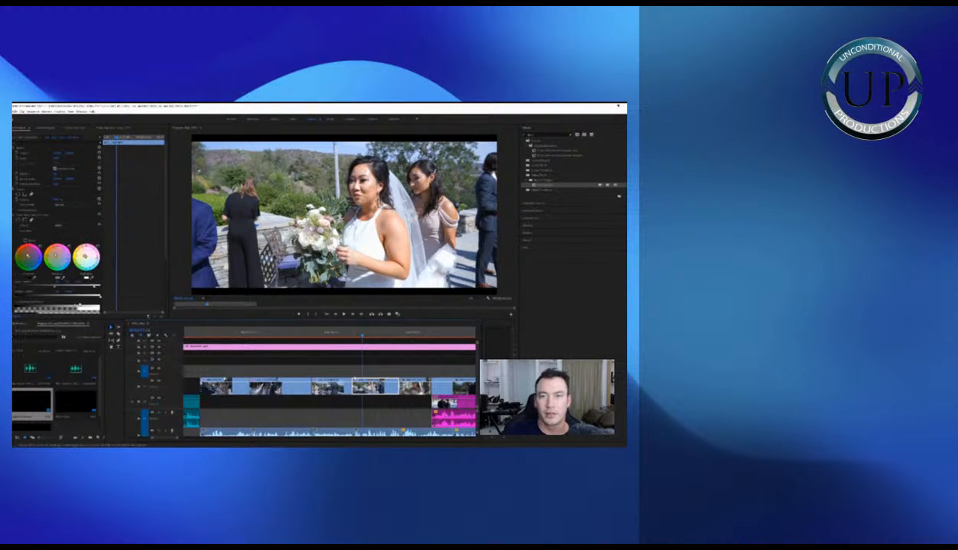
# Paste the copied colour correction onto the next clip, showing the laughing bride in front of the stone pillar
pyautogui.press('space')
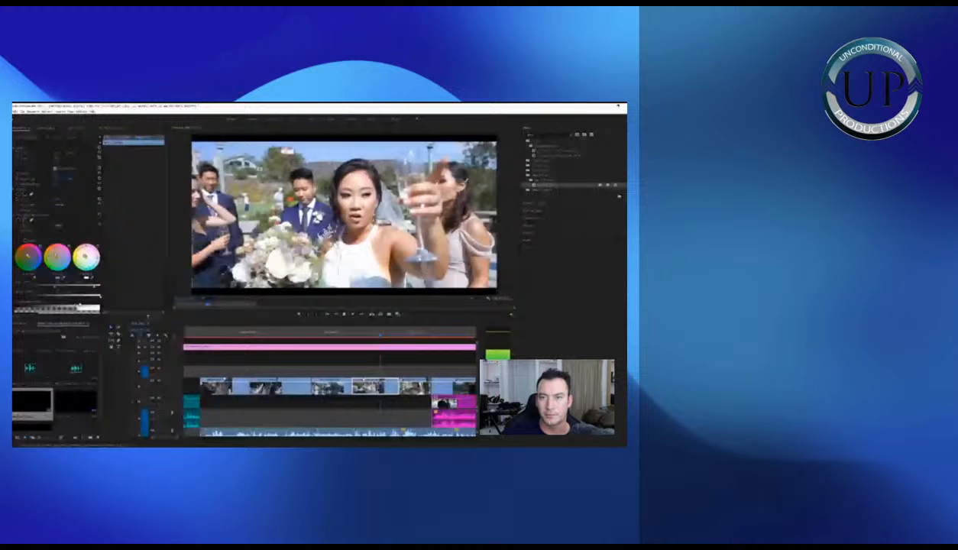
pyautogui.press('space')
pyautogui.click(418, 380)
pyautogui.hotkey('ctrl', 'v')
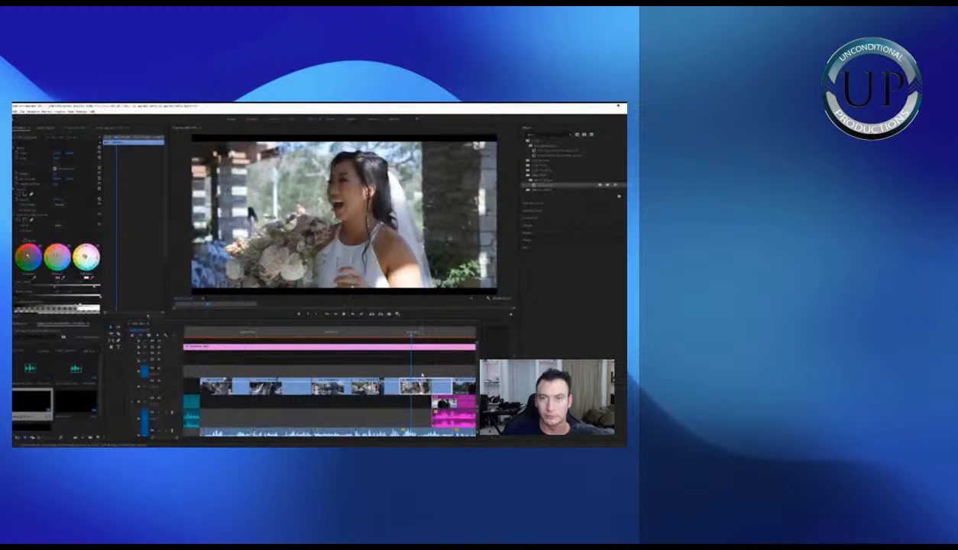
# Paste the colour correction onto the clip of the bride standing with two men in suits and adjust its input levels
pyautogui.press('space')
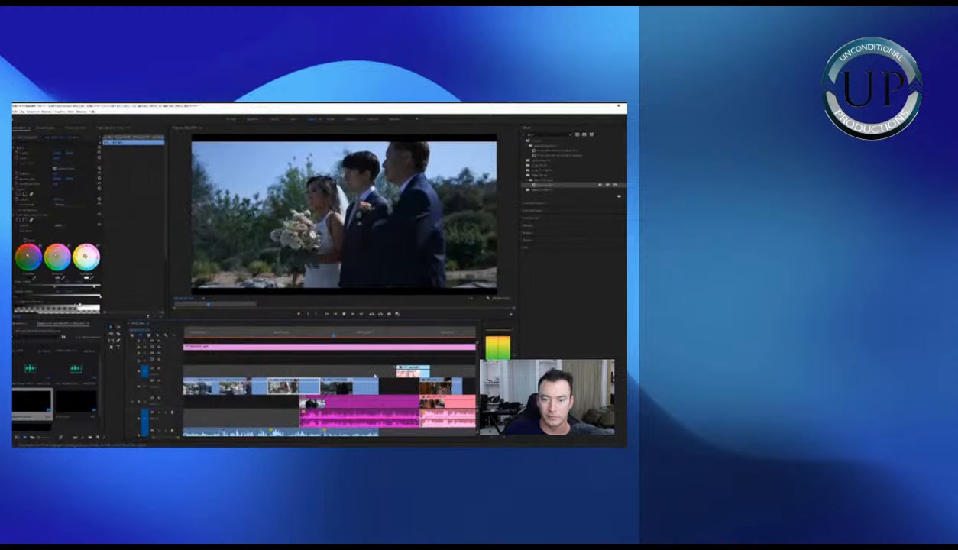
pyautogui.press('space')
pyautogui.click(345, 389)
pyautogui.hotkey('ctrl', 'v')
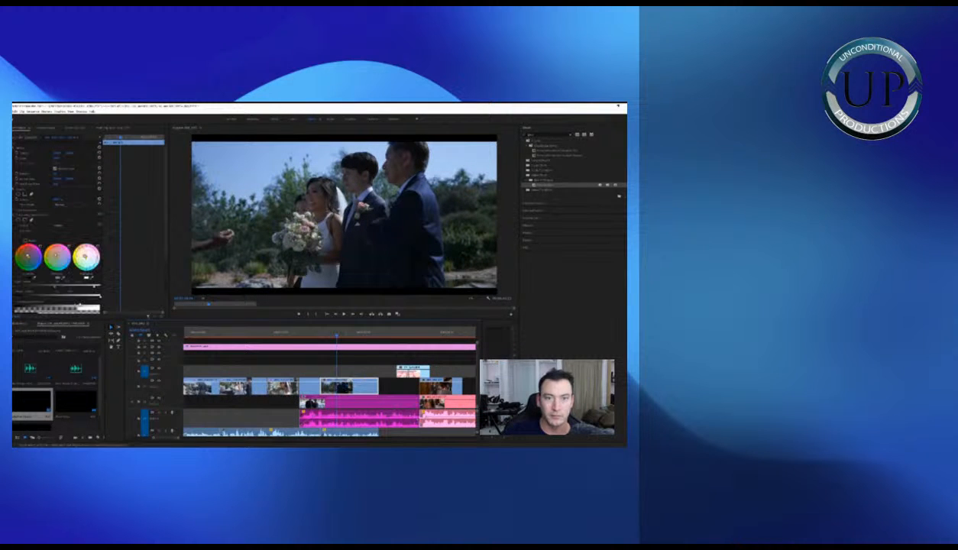
pyautogui.scroll(-2, 147, 255)
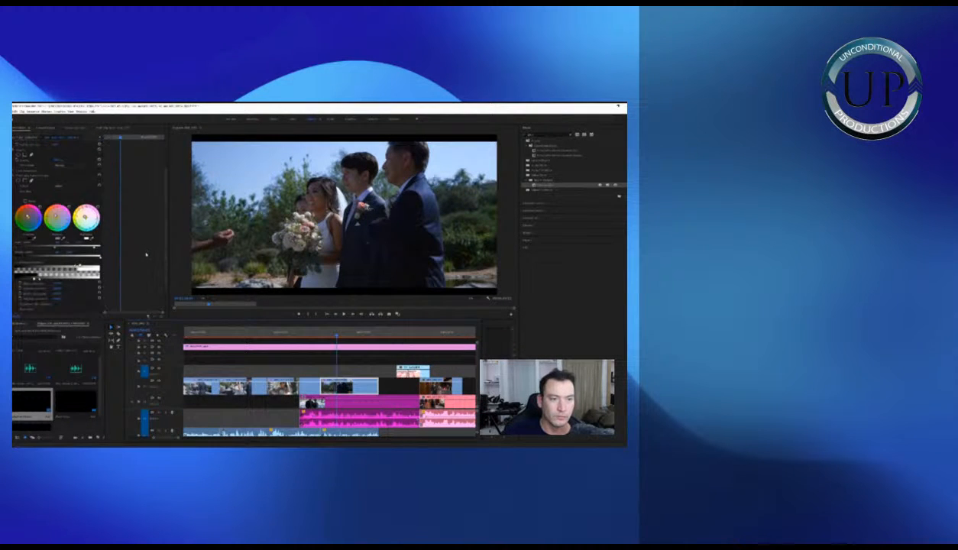
pyautogui.moveTo(95, 249); pyautogui.dragTo(90, 248)
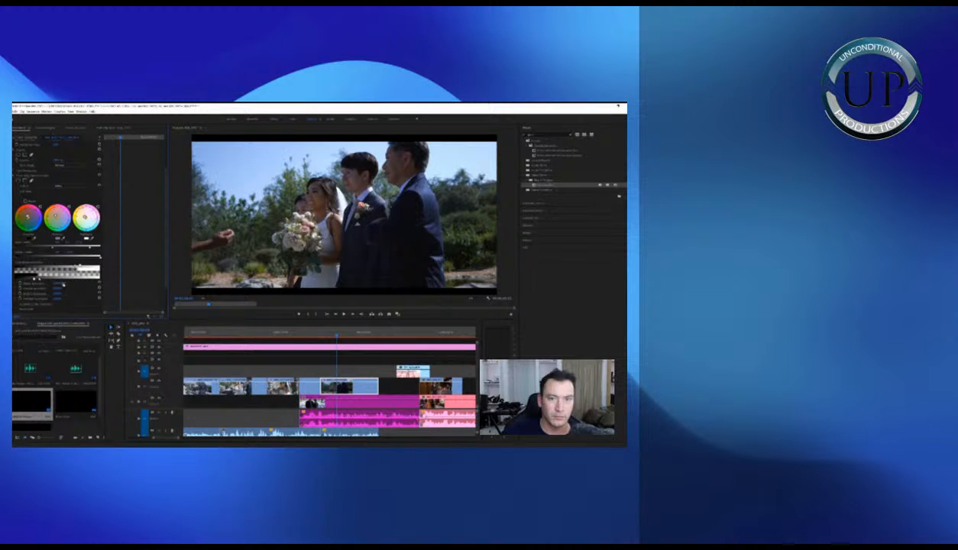
# Play on from the bride's outdoor clip through the older couple's interview to the shot of the little girl
pyautogui.click(378, 372)
pyautogui.press('space')
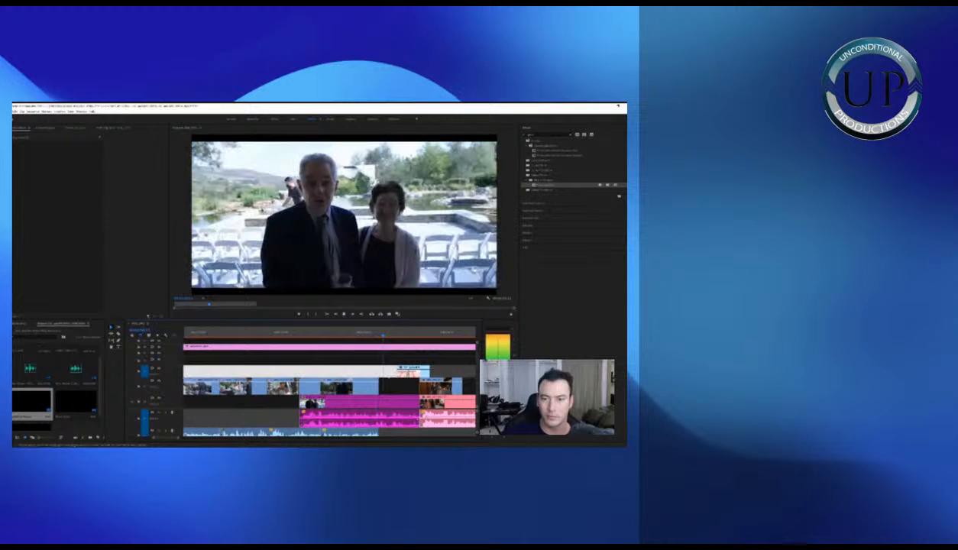
pyautogui.press('space')
pyautogui.click(400, 402)
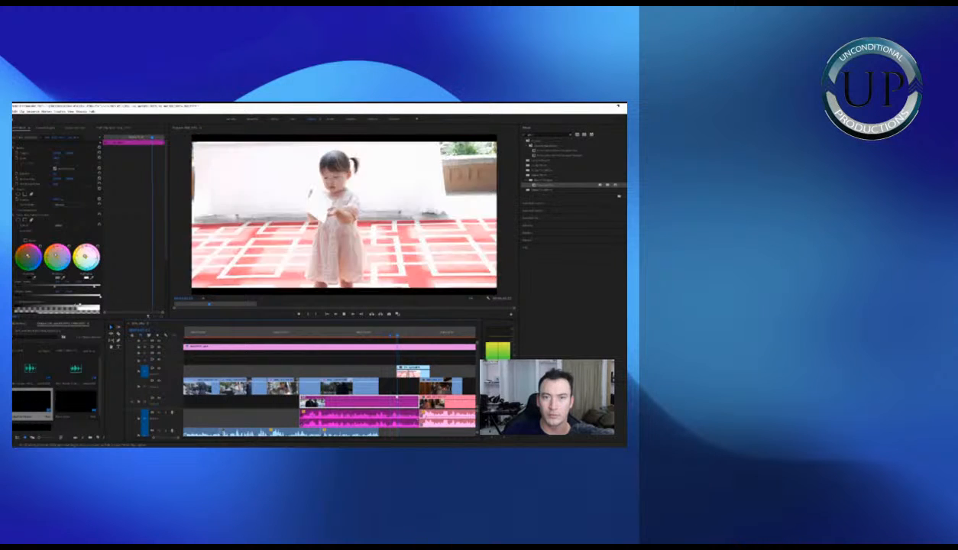
pyautogui.press('space')
# Duplicate the little girl's clip onto the video track directly above the original
pyautogui.click(408, 375)
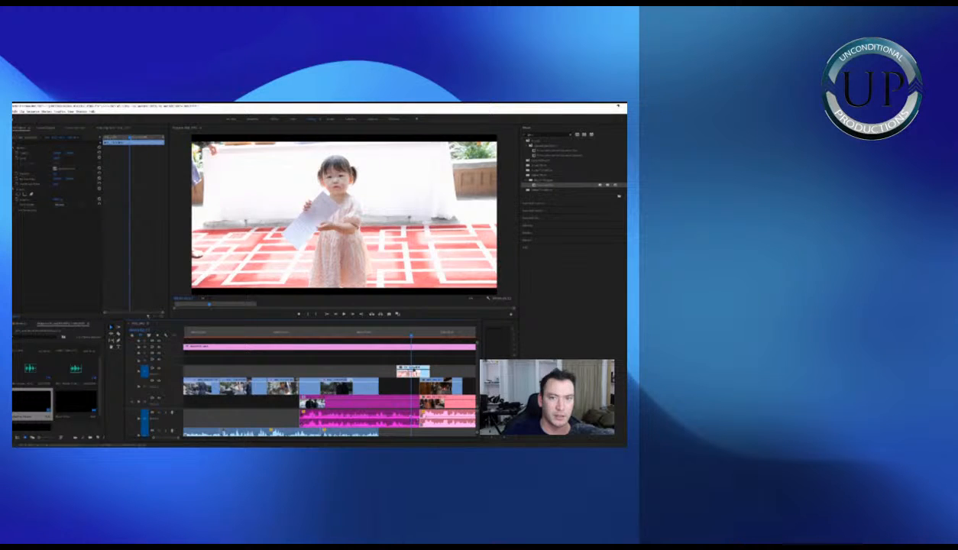
pyautogui.hscroll(3, 383, 333)
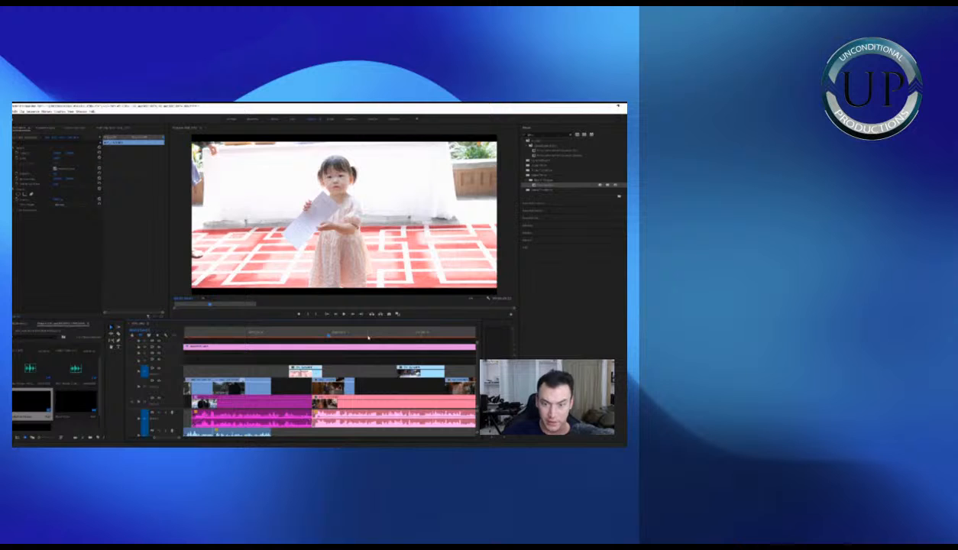
pyautogui.hotkey('ctrl', 'v')
pyautogui.moveTo(356, 371); pyautogui.dragTo(315, 360)
pyautogui.click(314, 334)
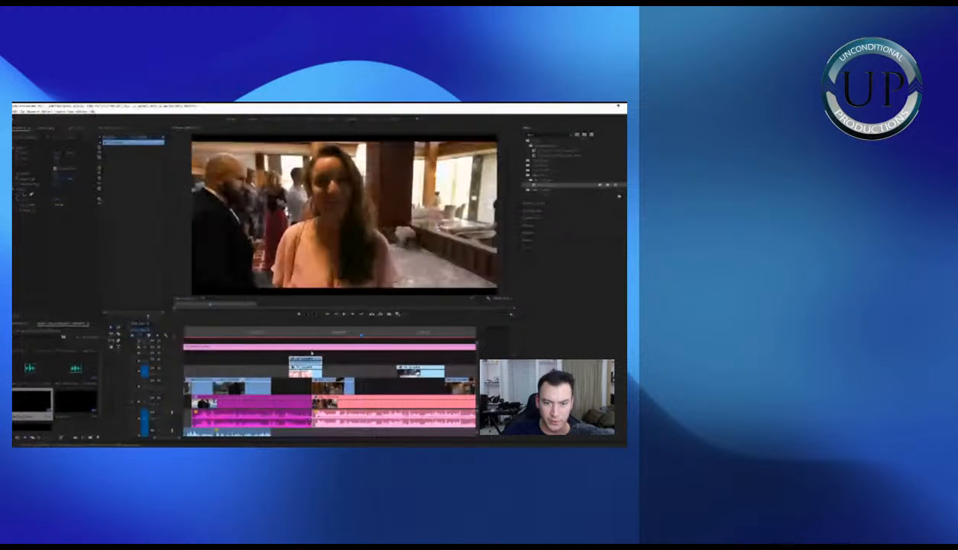
pyautogui.click(305, 334)
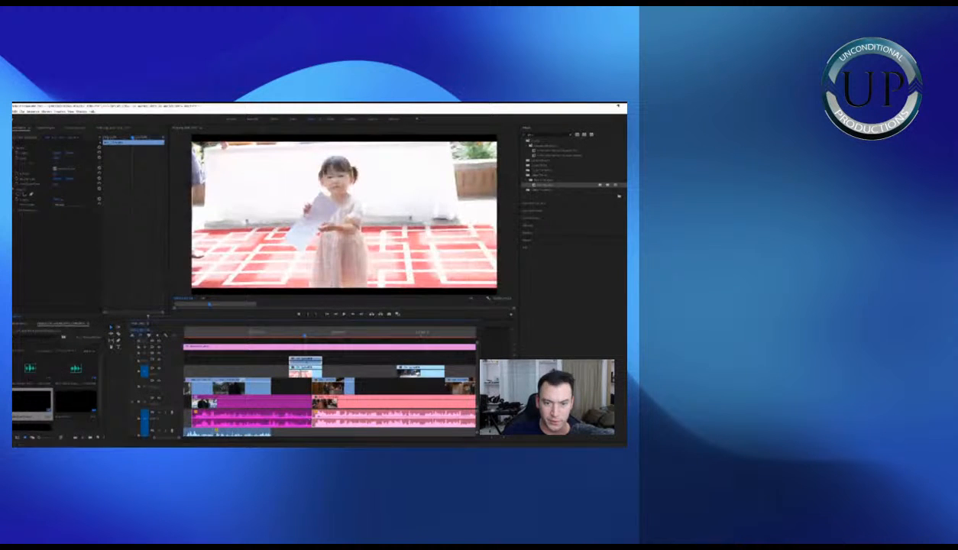
# Add the blur effect to the duplicated clip of the little girl and expand its video track
pyautogui.click(275, 335)
pyautogui.press('space')
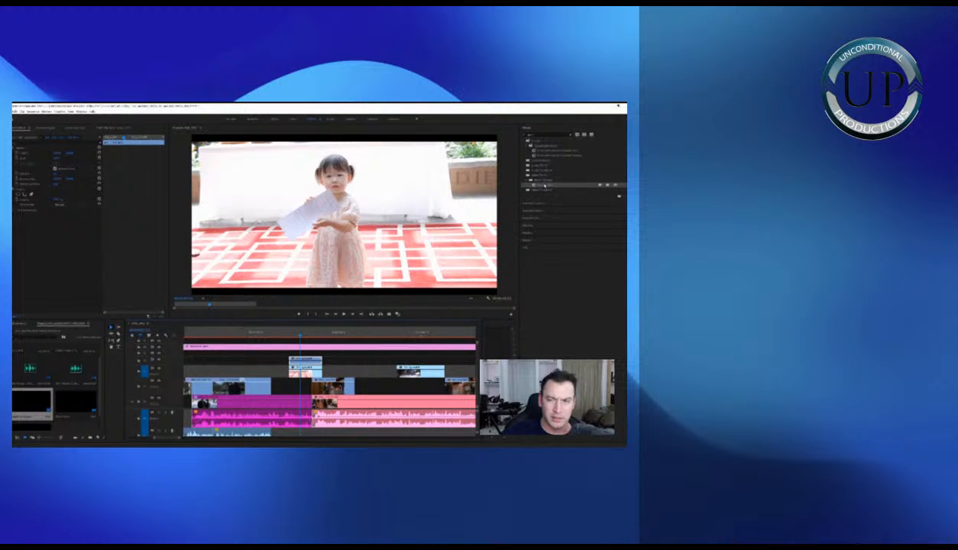
pyautogui.moveTo(544, 185); pyautogui.dragTo(303, 359)
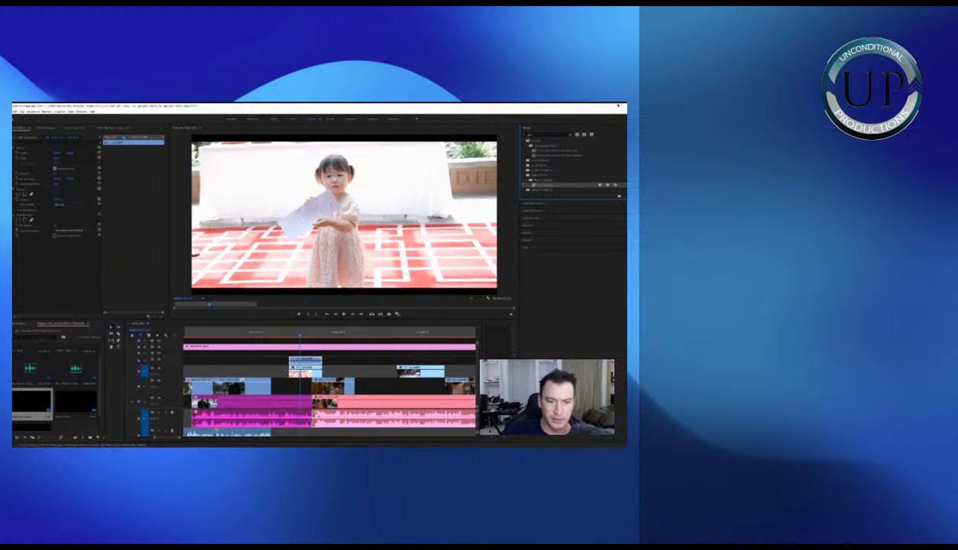
pyautogui.doubleClick(181, 358)
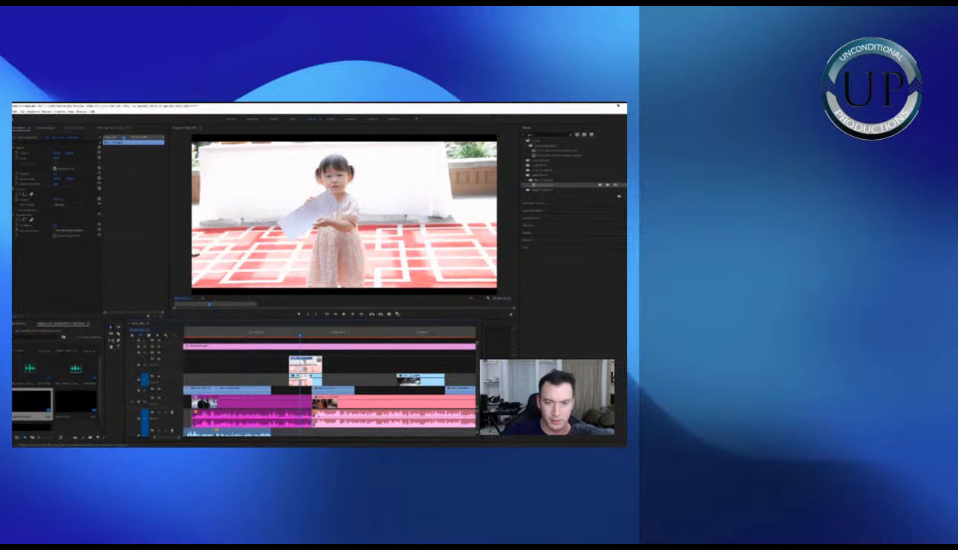
pyautogui.click(37, 215)
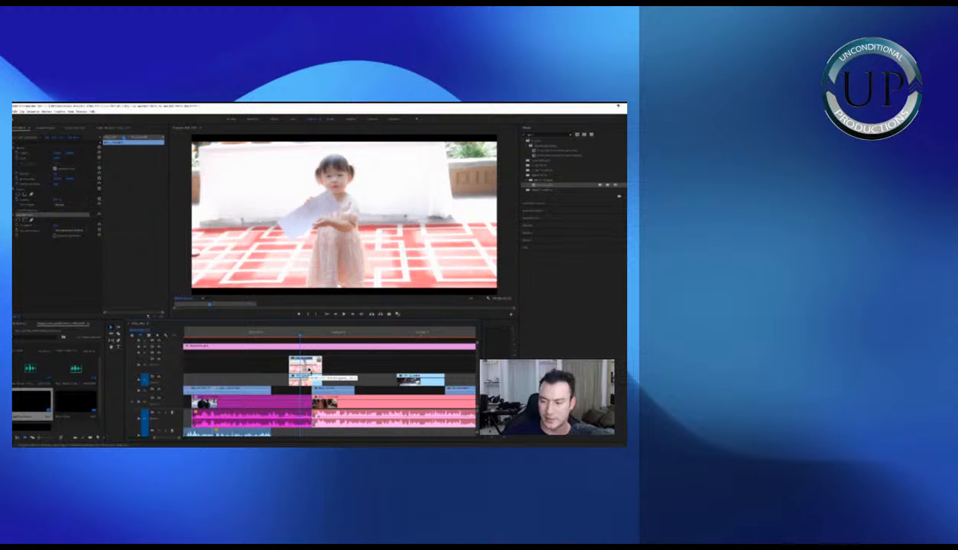
# Play the little girl's shot with the blur effect and continue into the groomsman and bridesmaid's entrance
pyautogui.press('space')
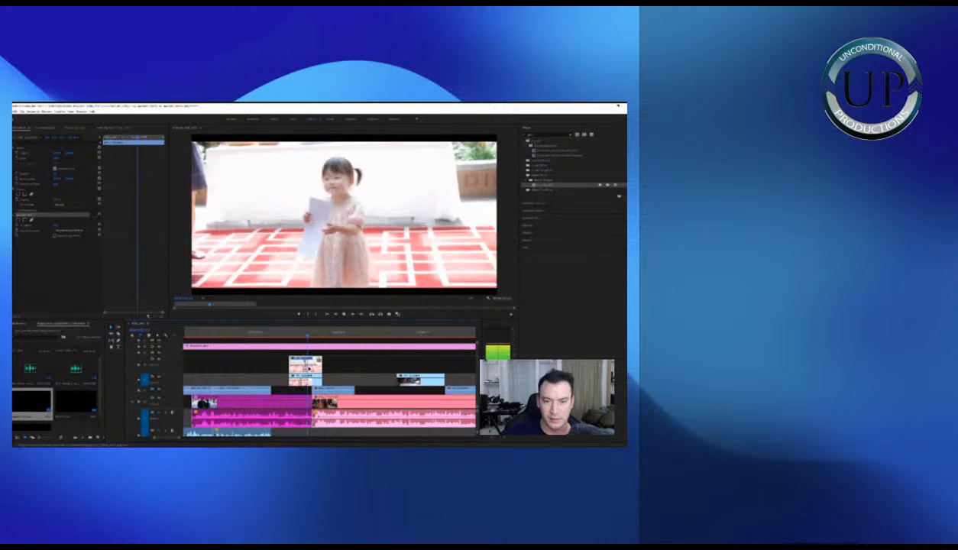
pyautogui.click(351, 366)
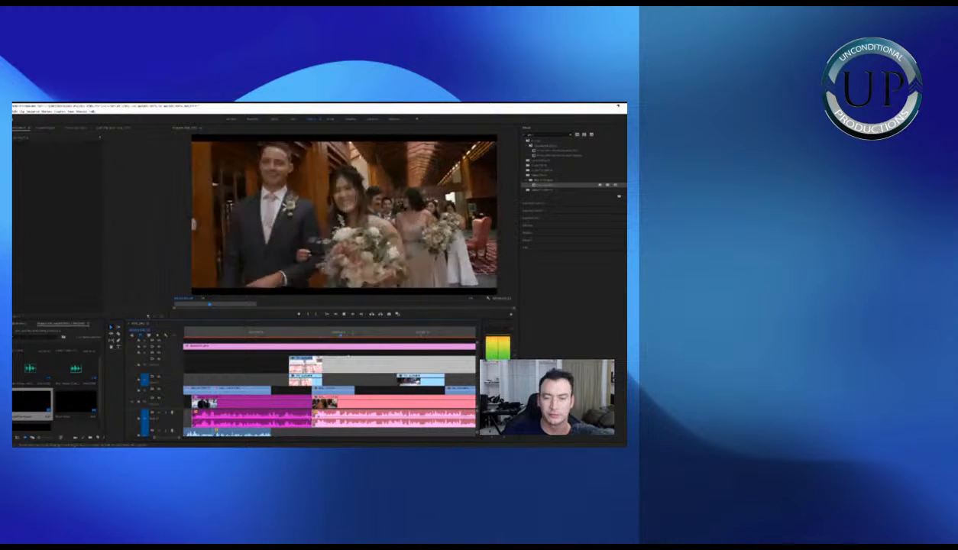
pyautogui.press('space')
# Copy the older couple's colour correction onto the interview clip of the woman in pink and adjust its levels
pyautogui.click(283, 333)
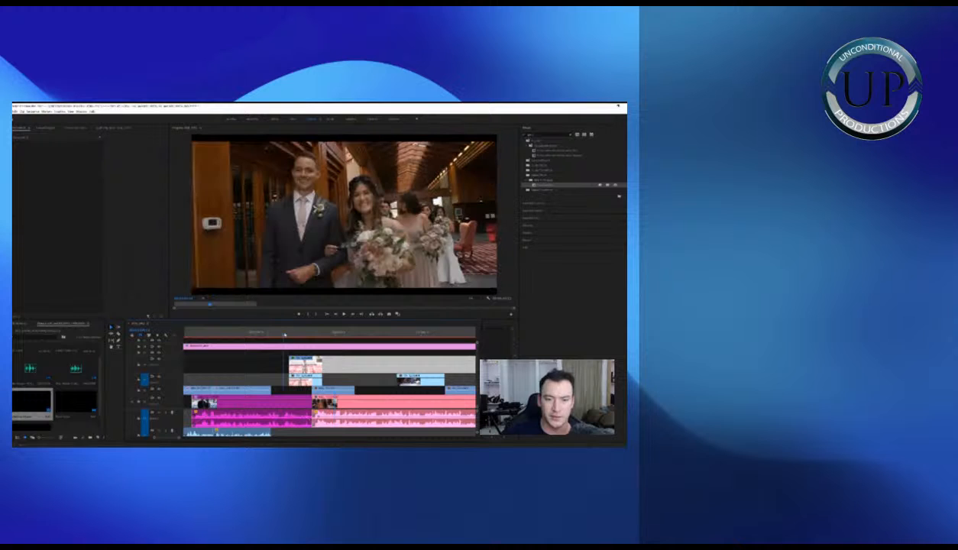
pyautogui.click(286, 402)
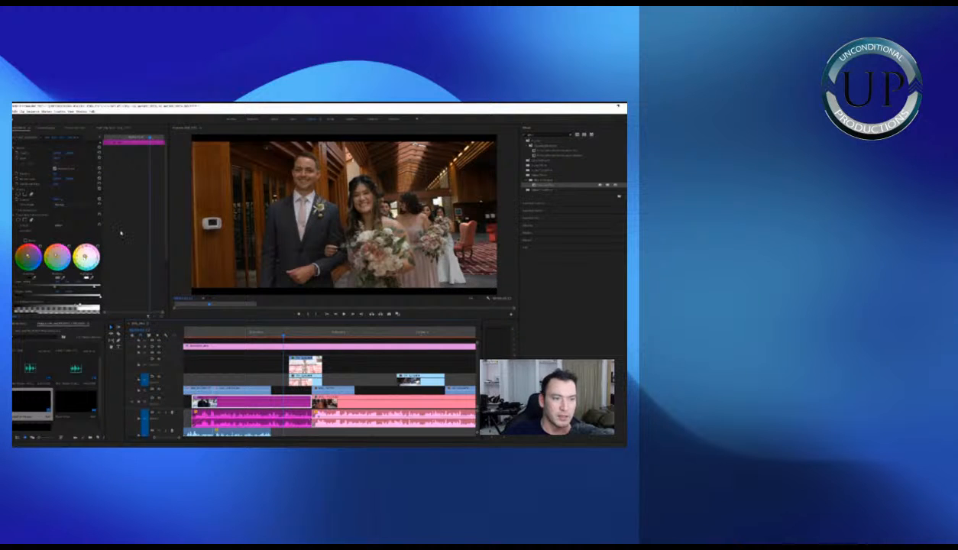
pyautogui.scroll(-3, 121, 233)
pyautogui.scroll(2, 122, 233)
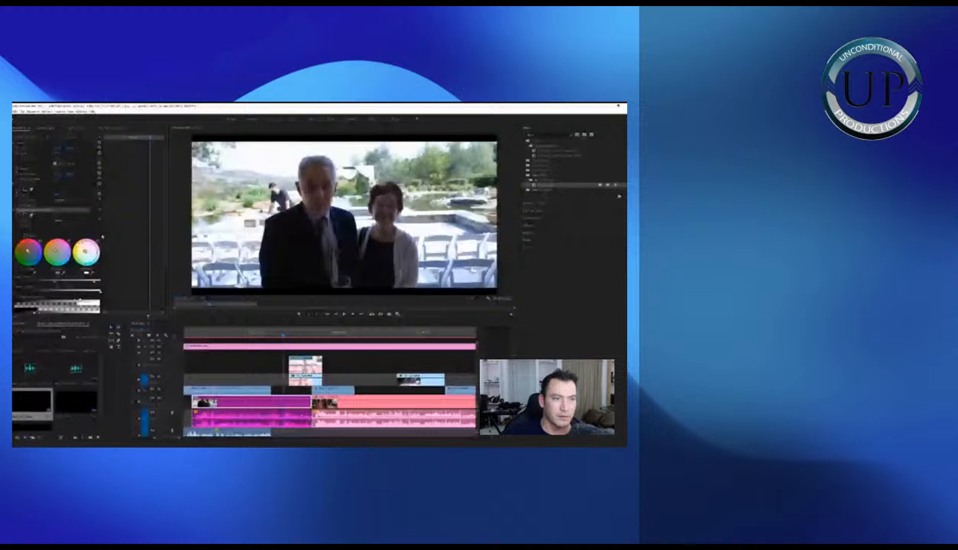
pyautogui.click(365, 334)
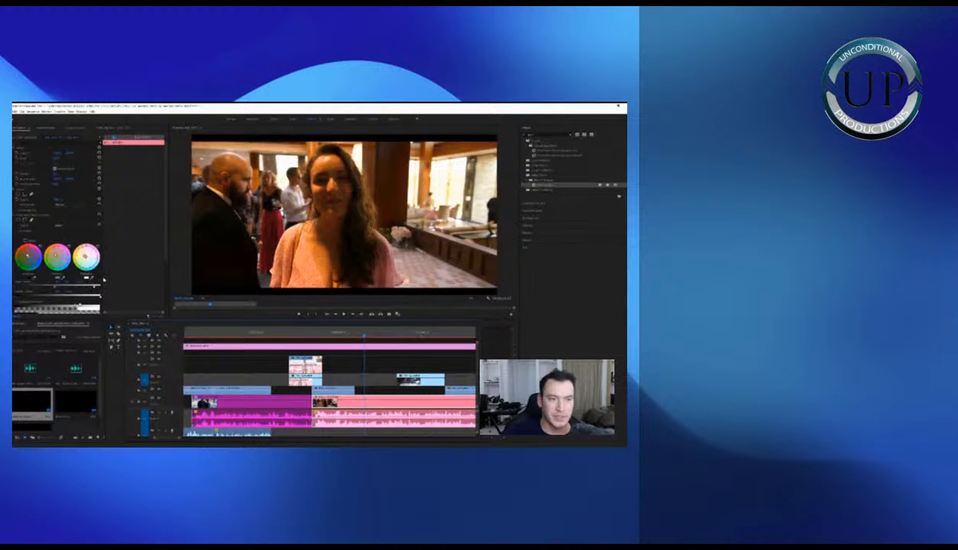
pyautogui.scroll(-2, 104, 280)
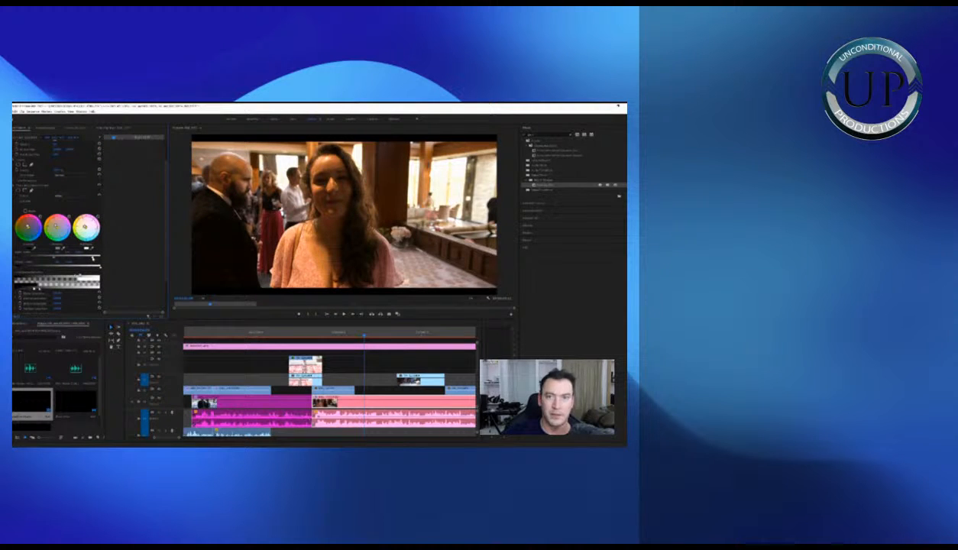
# Apply the colour correction to the clip of the groomsman and bridesmaid walking in and adjust its input levels
pyautogui.click(304, 333)
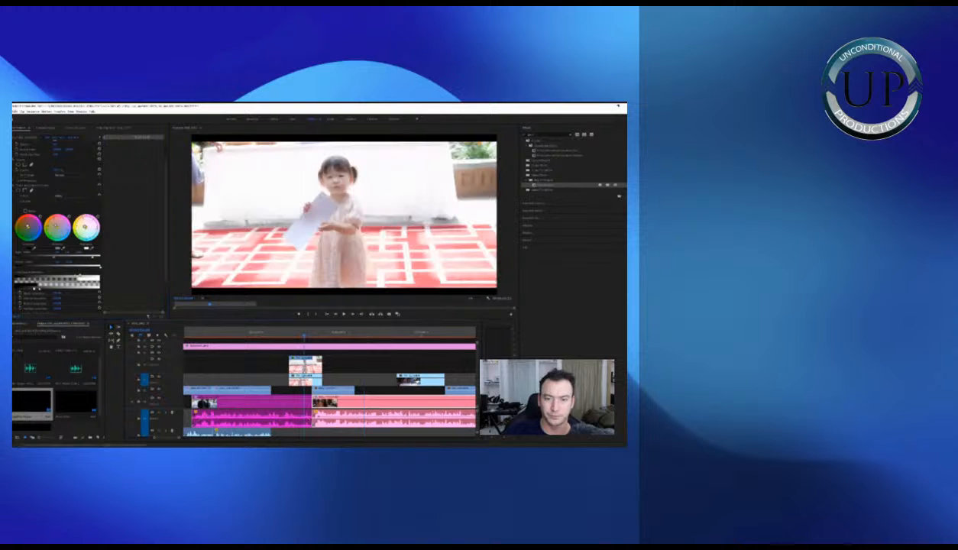
pyautogui.click(318, 360)
pyautogui.click(316, 376)
pyautogui.click(334, 333)
pyautogui.click(341, 381)
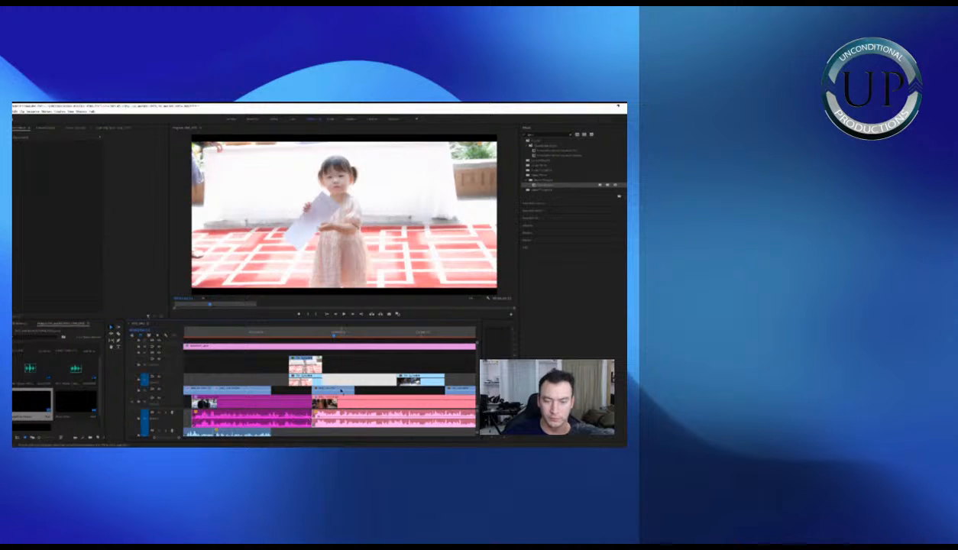
pyautogui.click(341, 391)
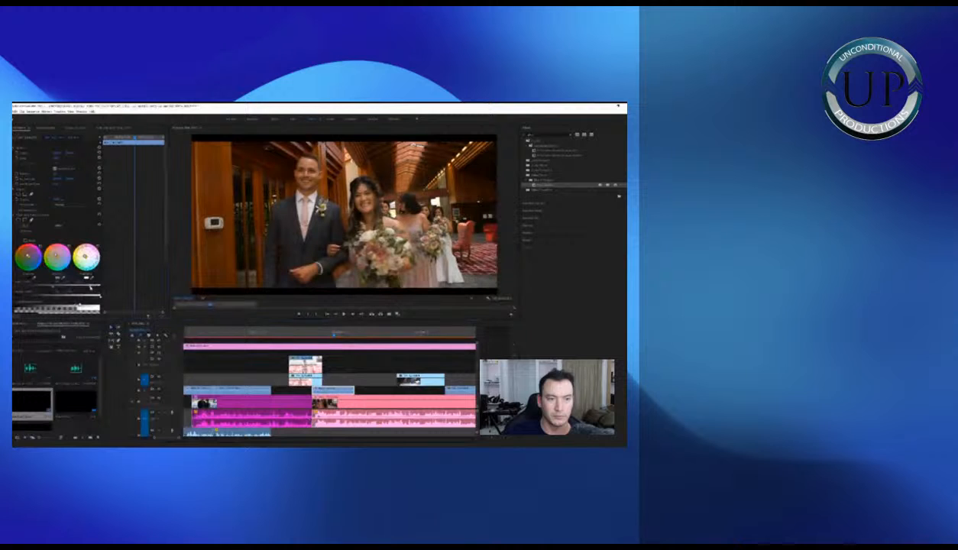
# Play back the groomsman and bridesmaid's entrance together with the following shot of the woman in pink
pyautogui.click(380, 373)
pyautogui.press('space')
pyautogui.click(381, 375)
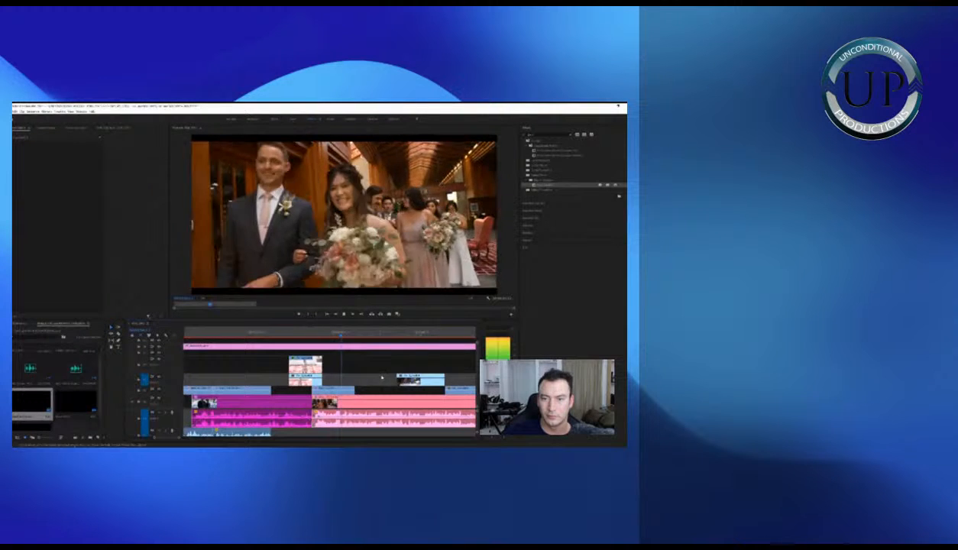
pyautogui.click(385, 376)
pyautogui.click(386, 376)
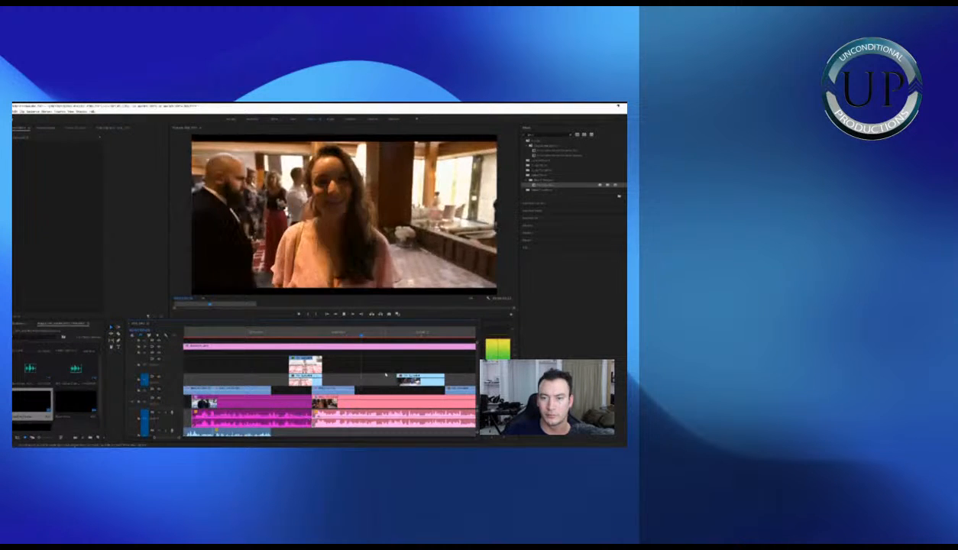
# Apply the colour correction to the clip of the woman signing at the table with the white flowers
pyautogui.click(384, 370)
pyautogui.press('-')
pyautogui.press('space')
pyautogui.press('=')
pyautogui.click(356, 378)
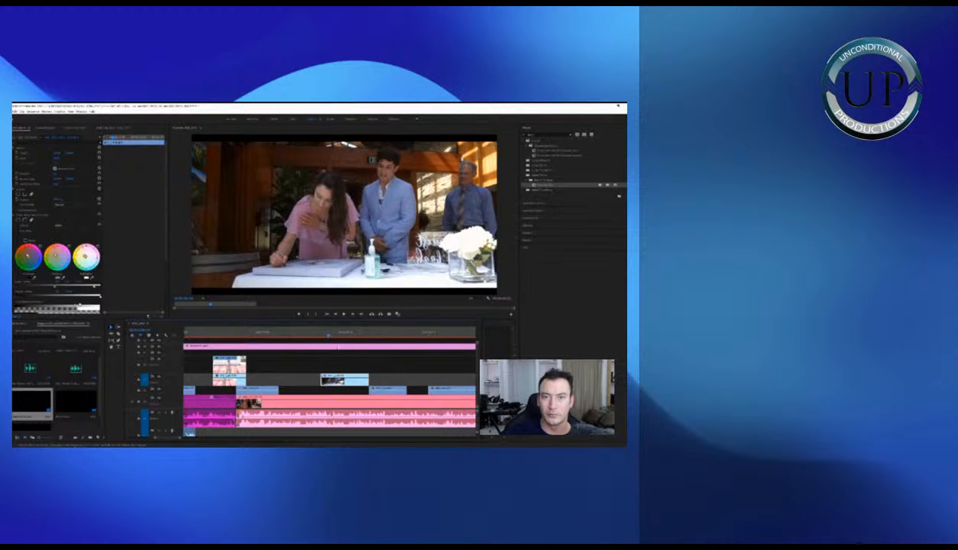
# Play on from the signing clip through the shot of the bridesmaid making a peace sign
pyautogui.press('space')
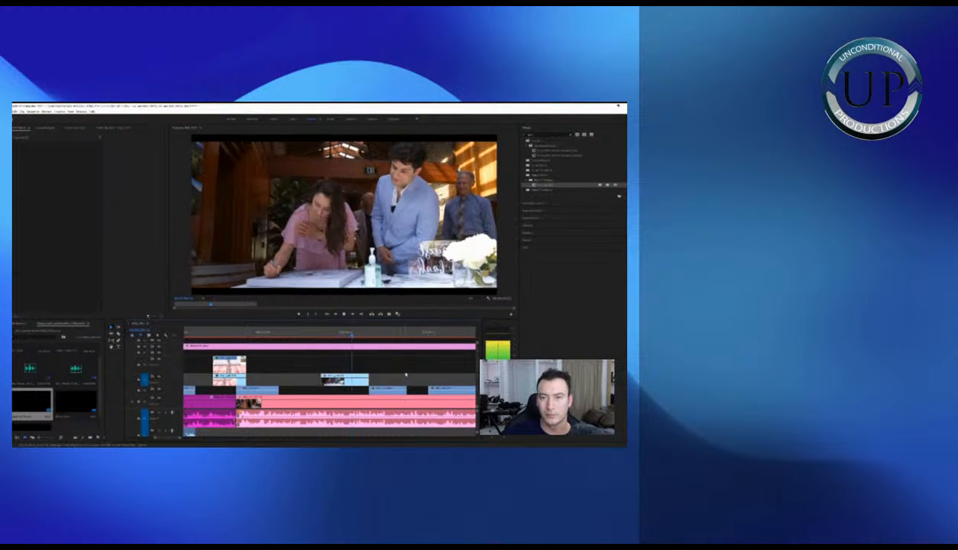
pyautogui.click(387, 372)
pyautogui.click(371, 378)
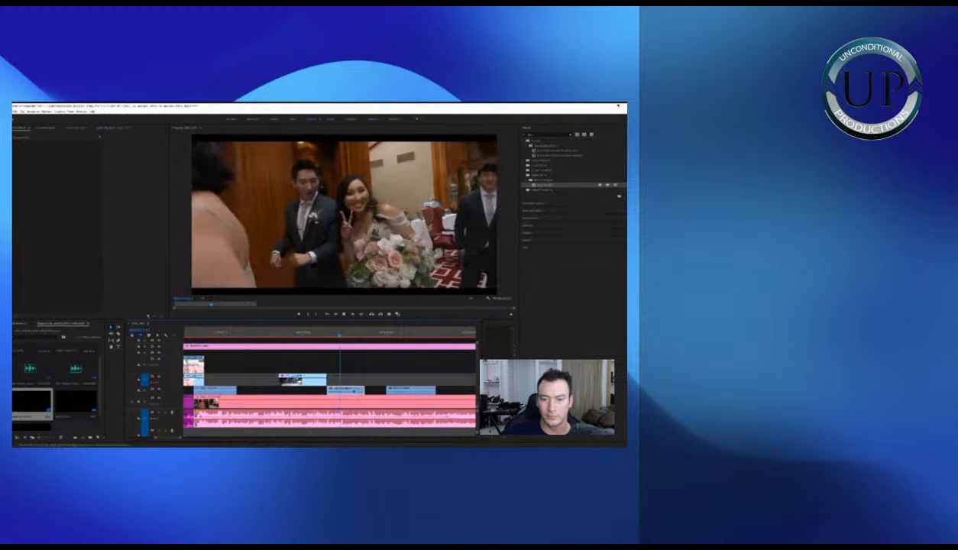
pyautogui.press('space')
pyautogui.click(376, 368)
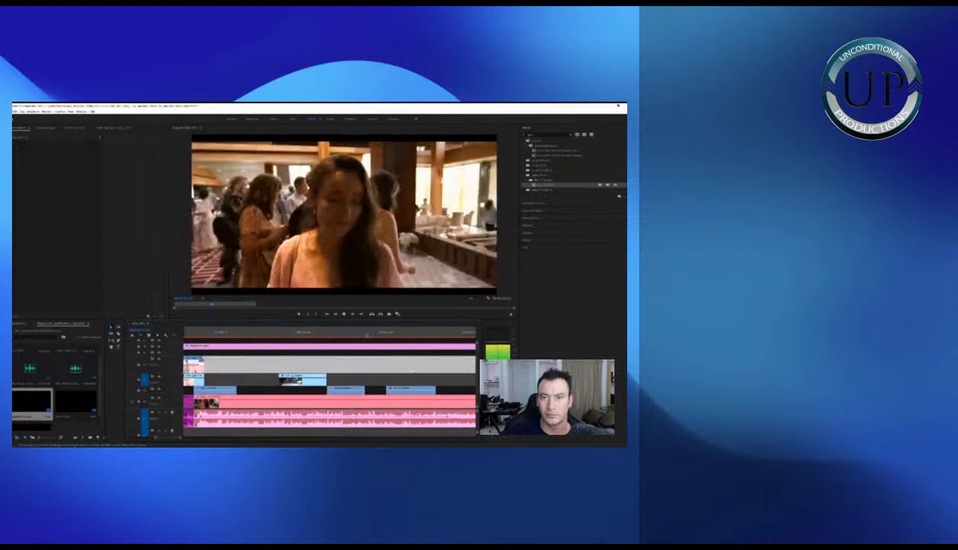
# Apply the colour correction to the clip of the smiling woman with the bouquet beside the man in a suit and adjust it
pyautogui.press('-')
pyautogui.press('=')
pyautogui.press('space')
pyautogui.click(371, 393)
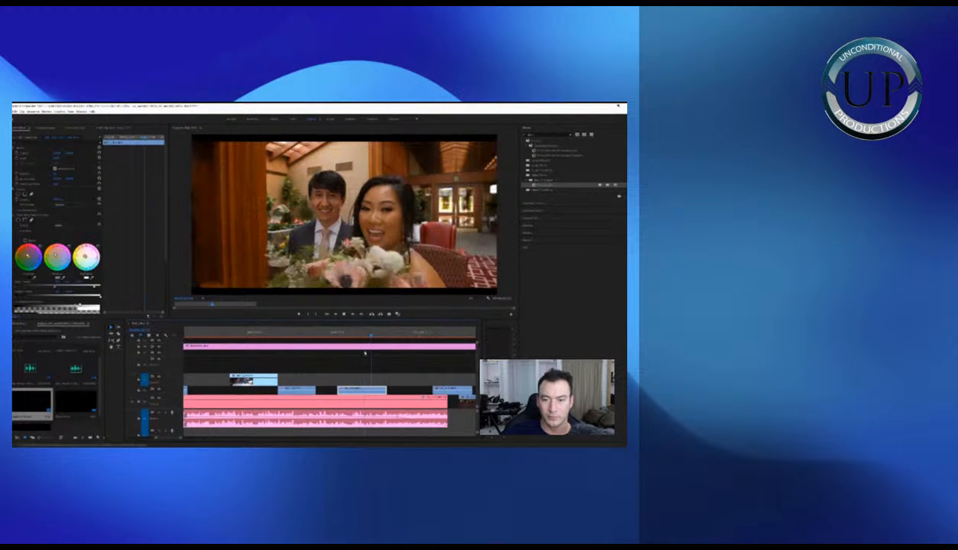
pyautogui.scroll(-2, 151, 242)
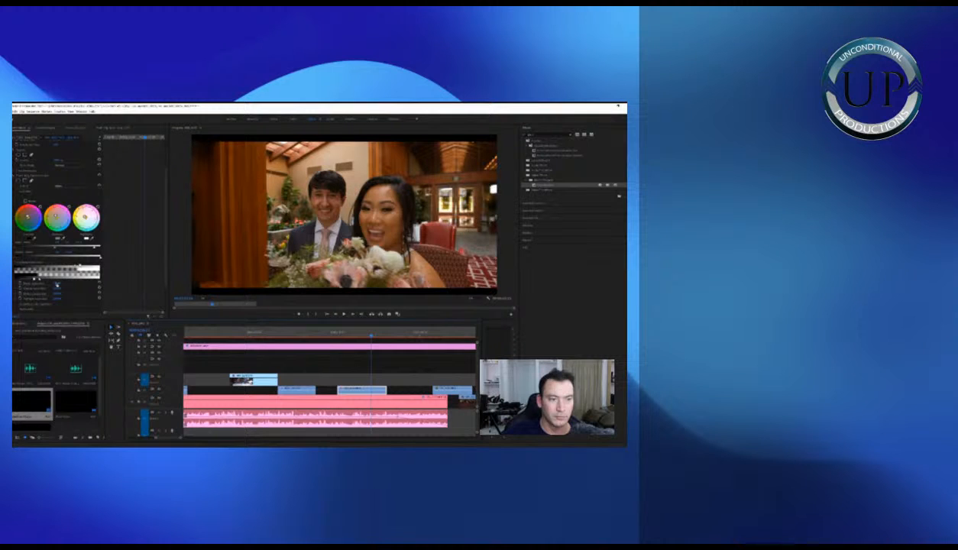
# Apply the colour correction to the clip of the woman singing beside the guitarist
pyautogui.click(401, 378)
pyautogui.click(437, 335)
pyautogui.press('=')
pyautogui.click(362, 389)
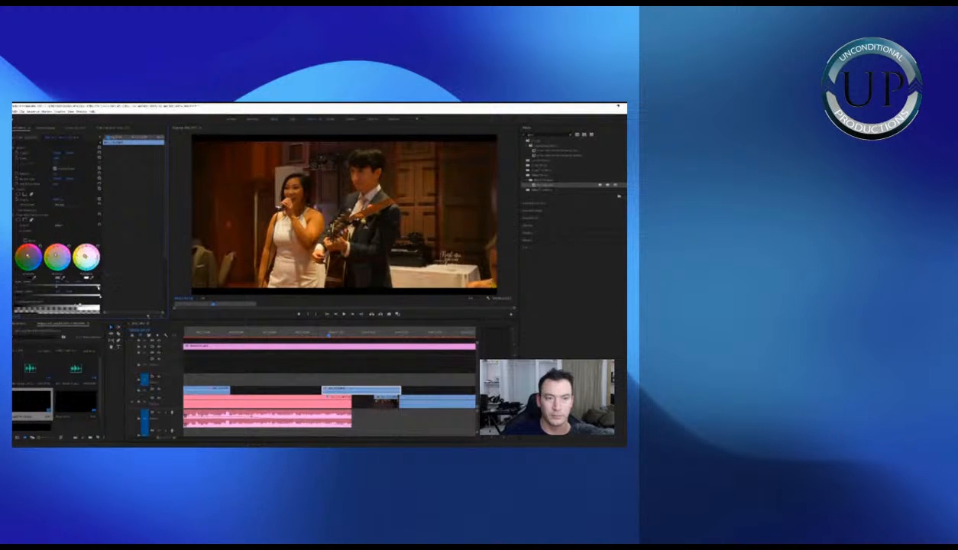
# Play back the corrected clip of the woman singing beside the guitarist and review its colour correction settings
pyautogui.scroll(-2, 129, 275)
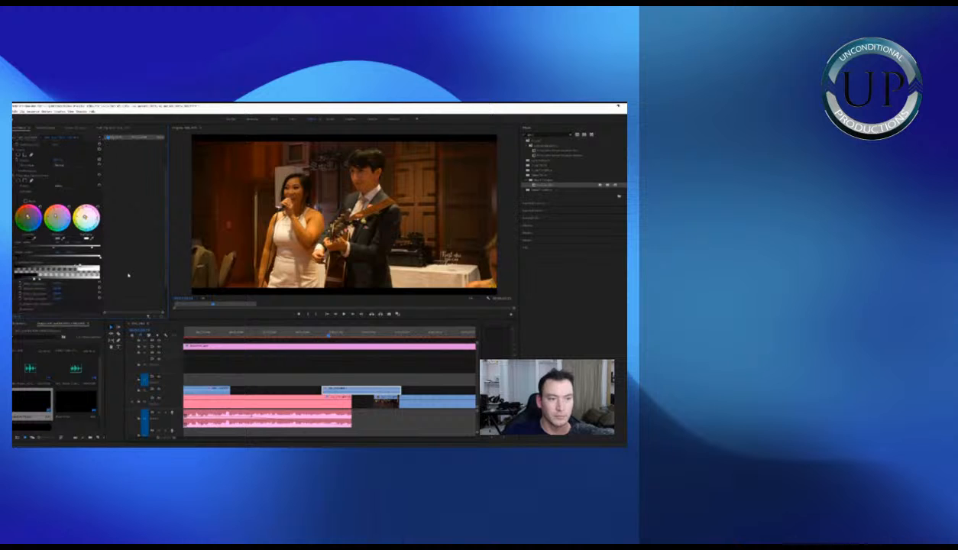
pyautogui.click(387, 365)
pyautogui.press('space')
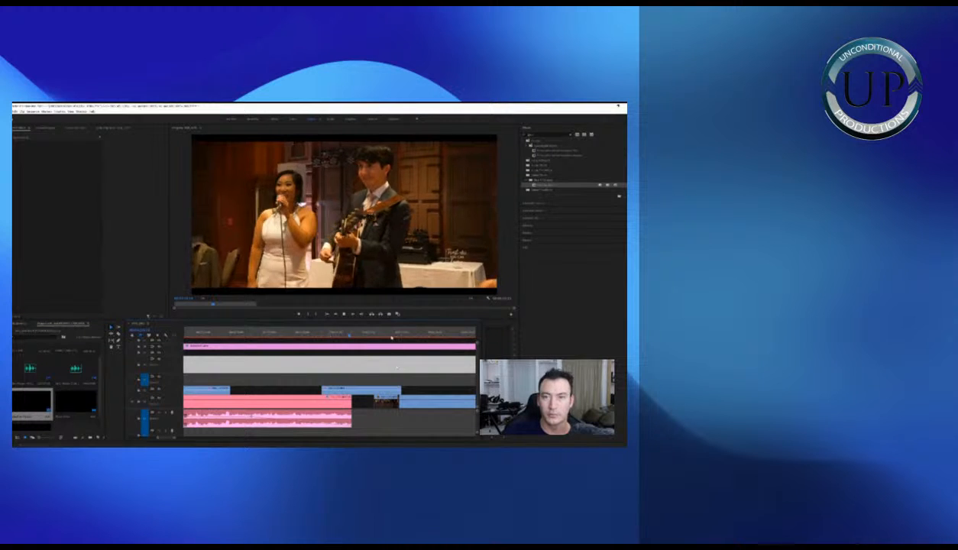
pyautogui.click(359, 390)
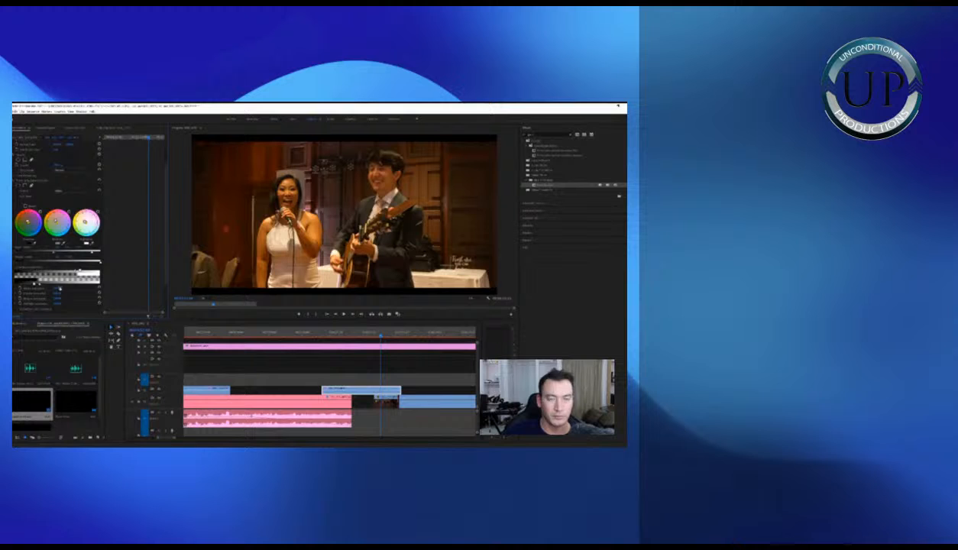
# Apply the colour correction to the dance-floor clip that follows the singing shot
pyautogui.click(376, 361)
pyautogui.press('space')
pyautogui.press('-')
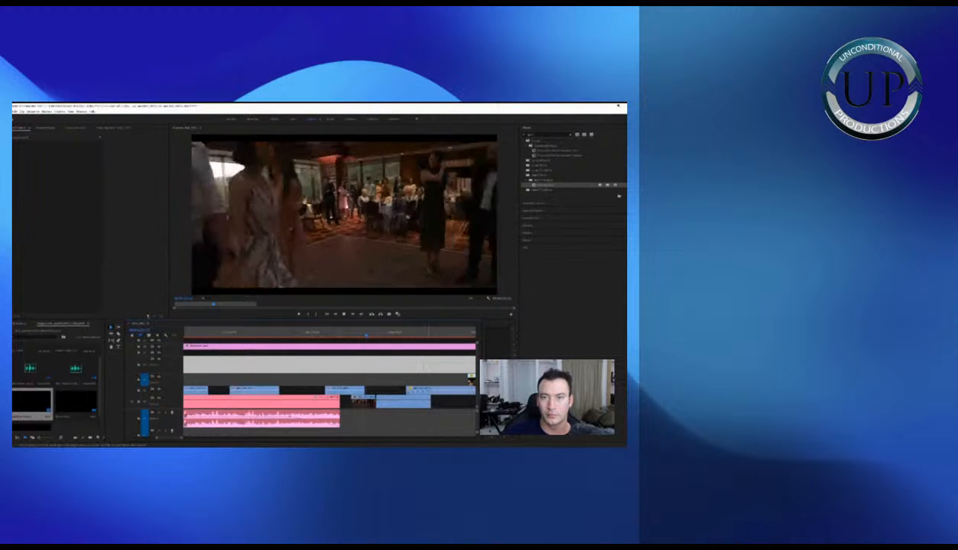
pyautogui.press('-')
pyautogui.press('space')
pyautogui.click(367, 402)
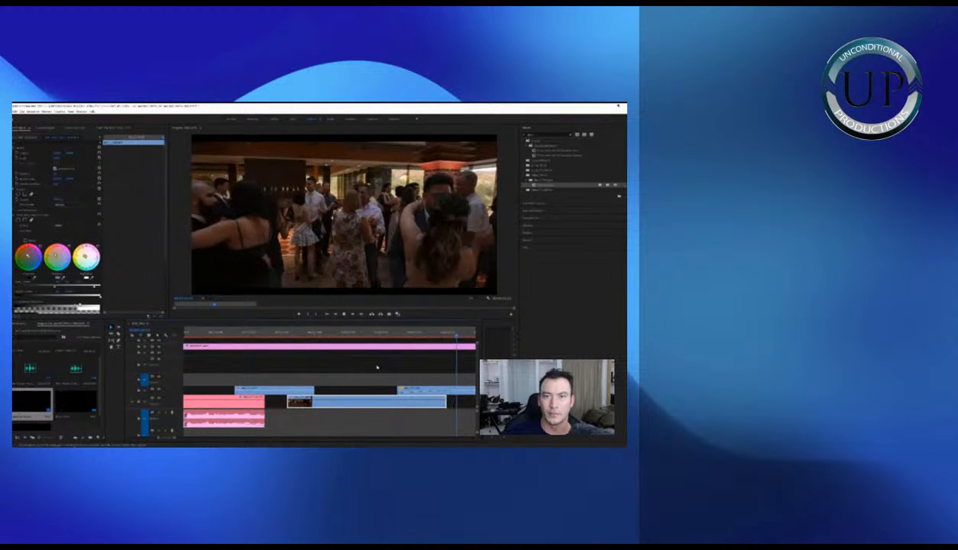
# Apply the colour correction to the clip of the slow-dancing couples and readjust it on the preceding dance-floor clip
pyautogui.click(273, 390)
pyautogui.hotkey('ctrl', 'v')
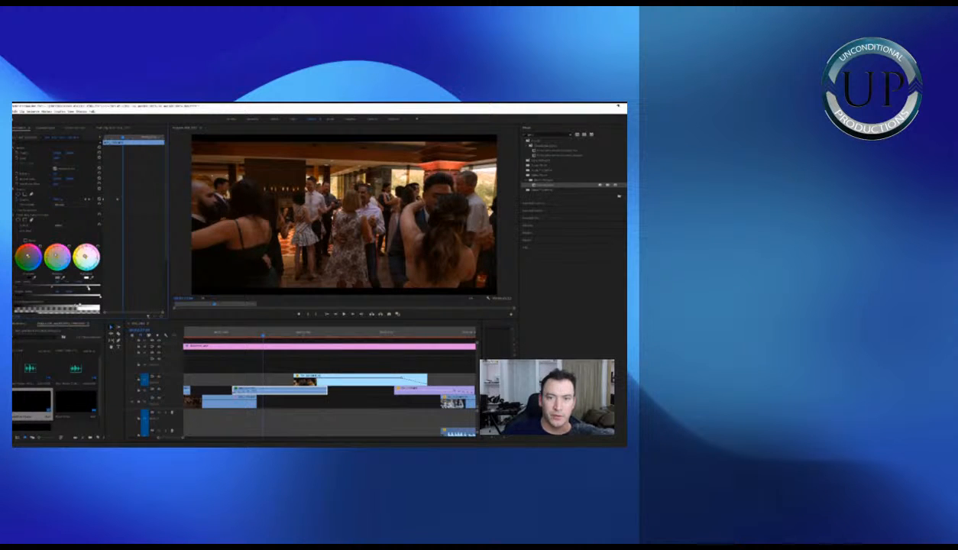
pyautogui.click(227, 334)
pyautogui.click(224, 402)
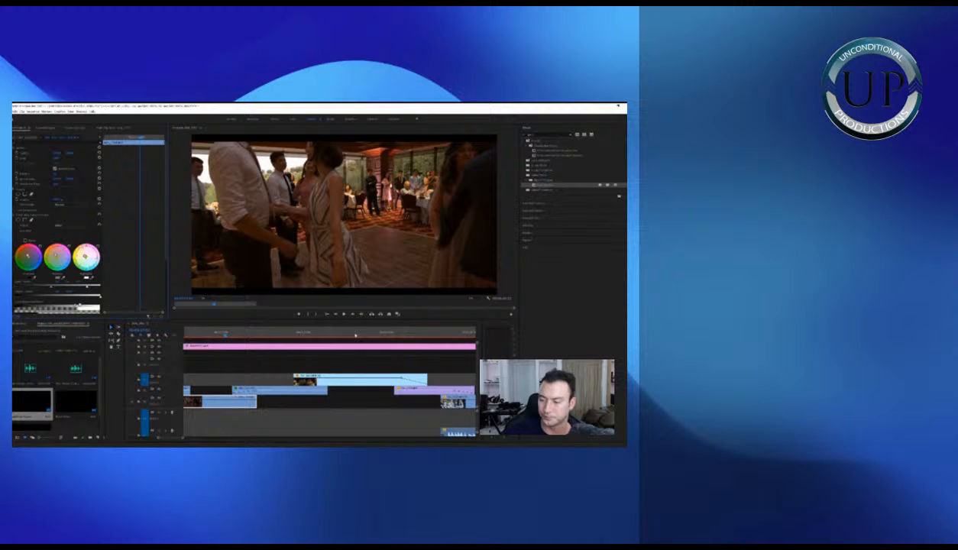
# Apply the colour correction to the clip of the long-haired woman facing the dance floor and brighten it with the input levels
pyautogui.click(381, 334)
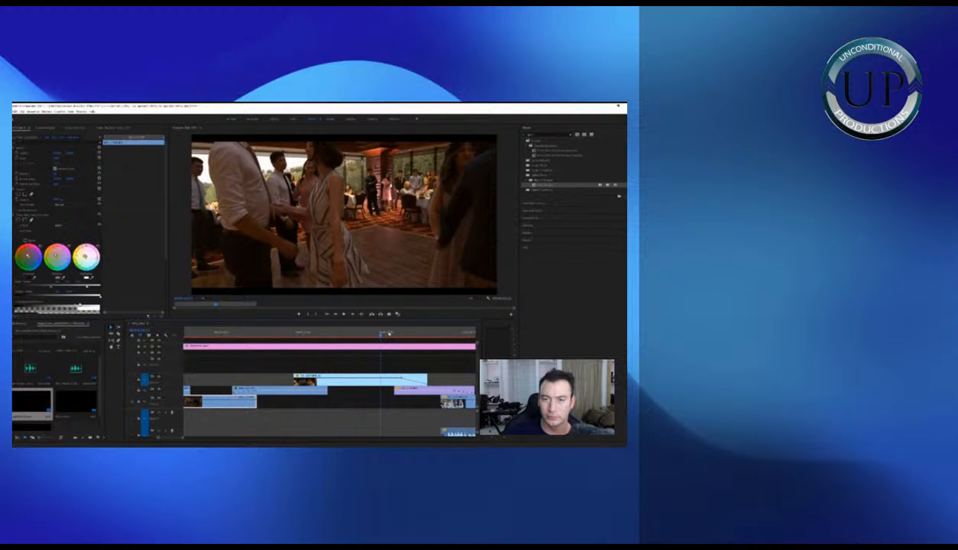
pyautogui.click(396, 334)
pyautogui.click(385, 378)
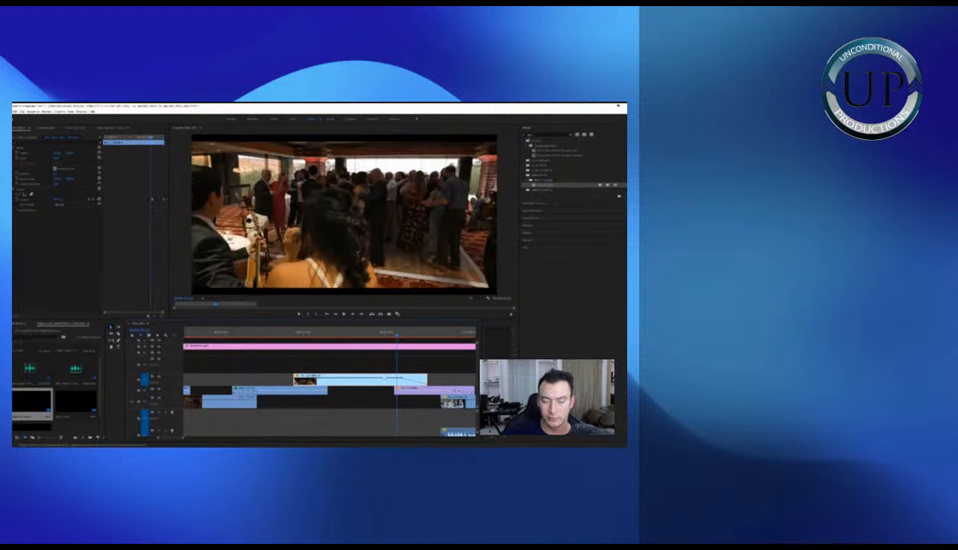
pyautogui.hotkey('ctrl', 'v')
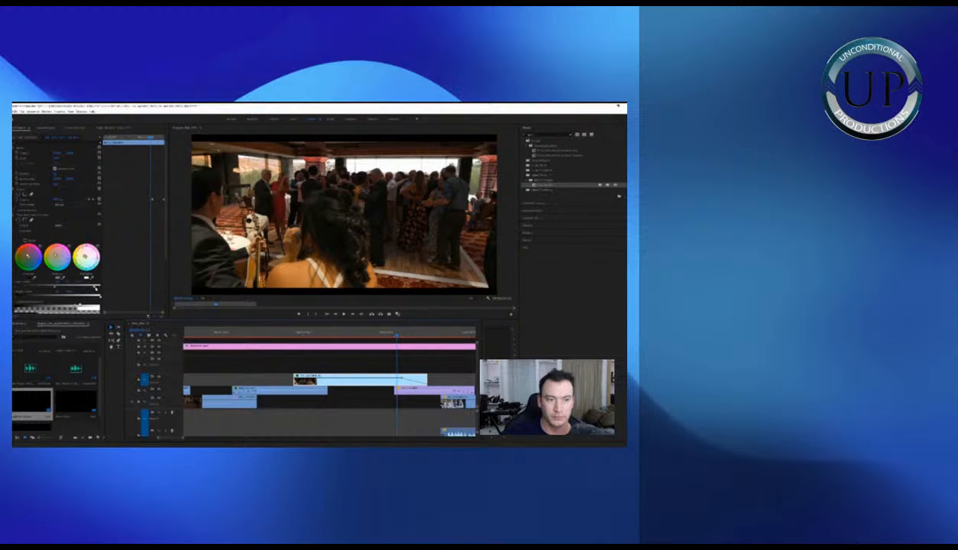
pyautogui.moveTo(95, 288); pyautogui.dragTo(81, 287)
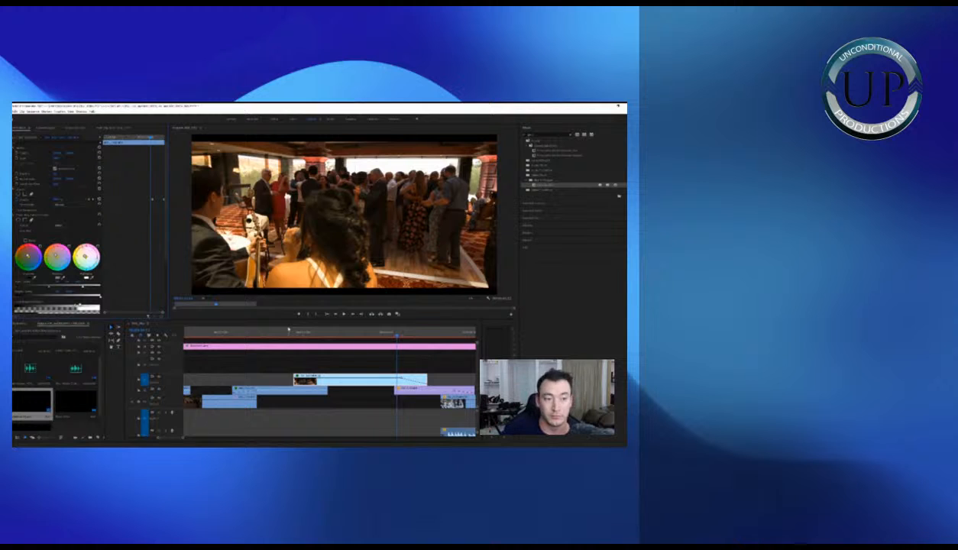
# Play the film from the dance-floor shot through the transition into the outdoor kiss clip
pyautogui.moveTo(395, 334); pyautogui.dragTo(375, 334)
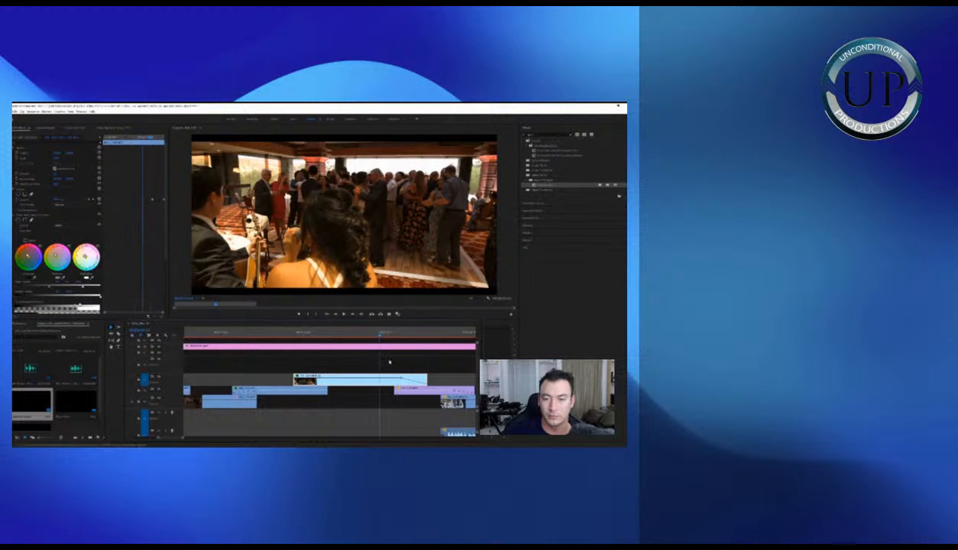
pyautogui.press('space')
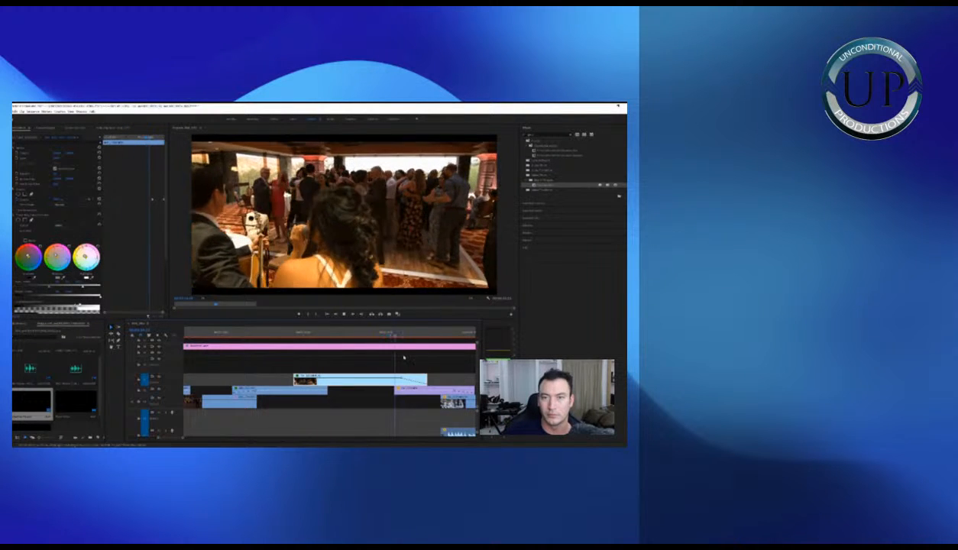
pyautogui.click(435, 365)
pyautogui.press('-')
pyautogui.press('=')
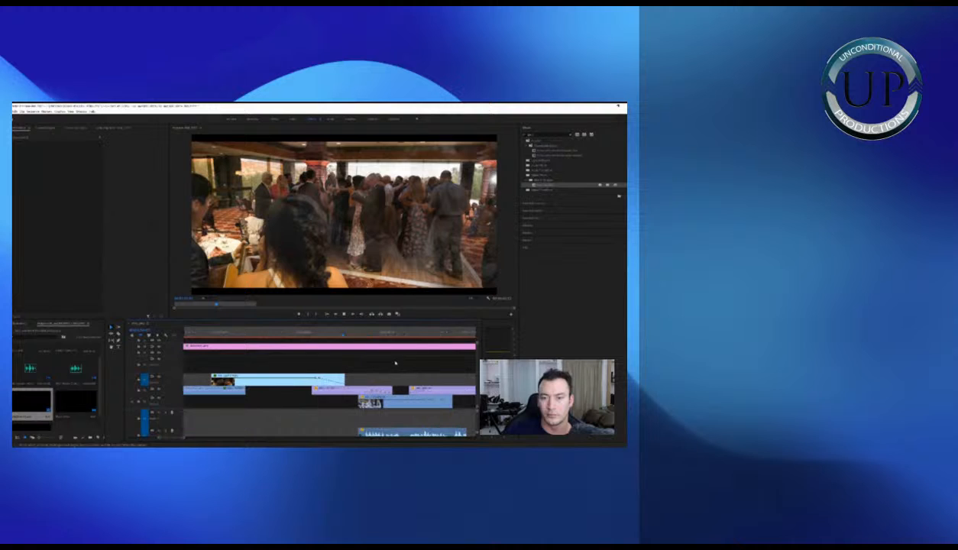
# Find the already corrected outdoor clip of the embracing couple earlier in the film and copy its colour correction
pyautogui.press('-')
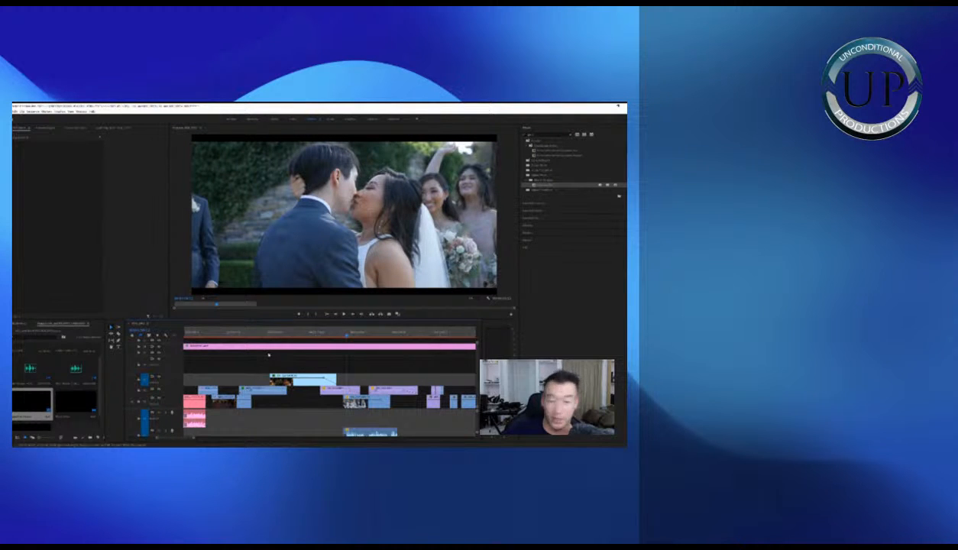
pyautogui.press('-')
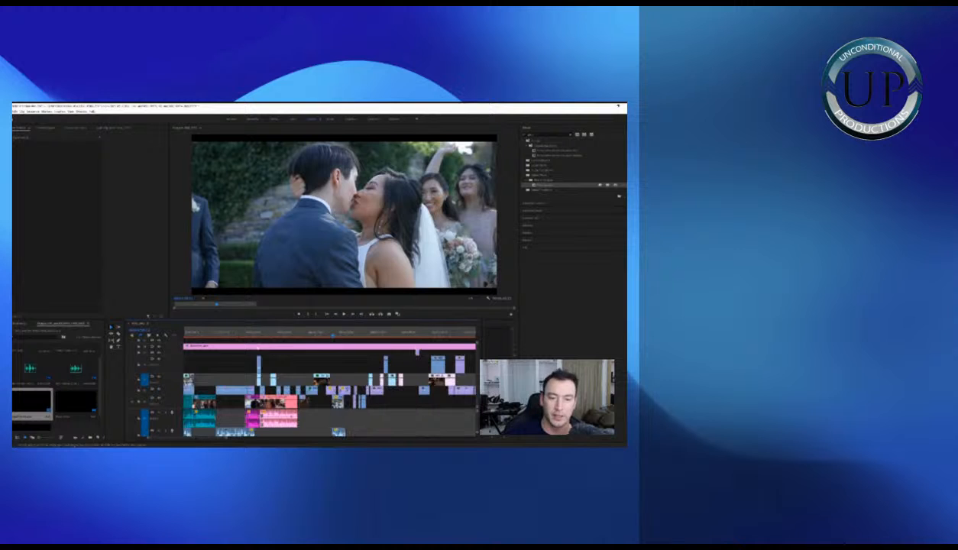
pyautogui.click(259, 337)
pyautogui.press('=')
pyautogui.press('-')
pyautogui.press('=')
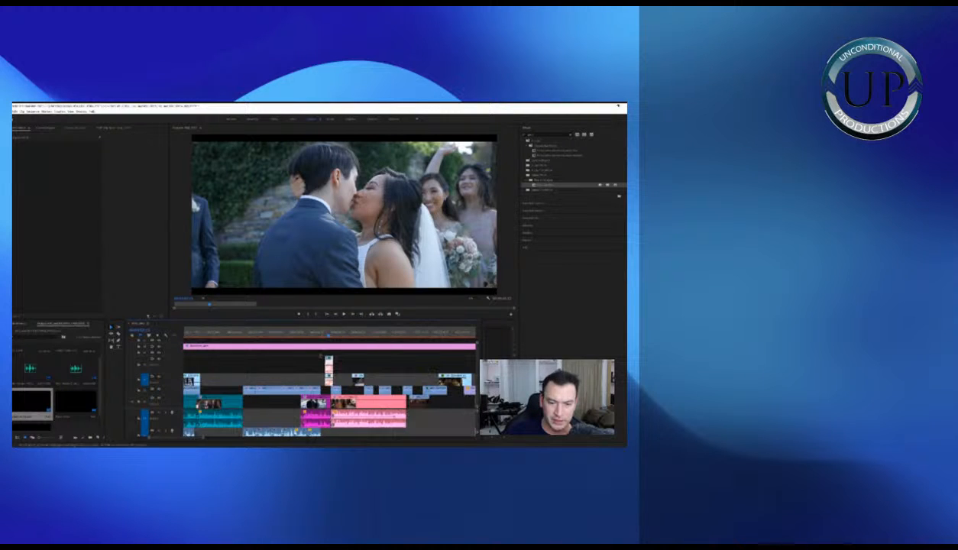
pyautogui.press('-')
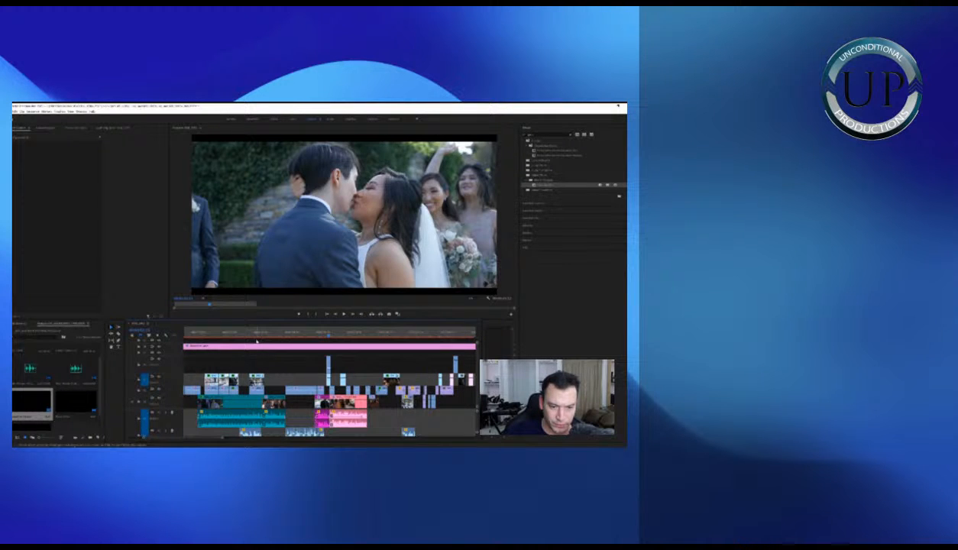
pyautogui.press('-')
pyautogui.click(232, 334)
pyautogui.press('=')
pyautogui.press('=')
pyautogui.press('=')
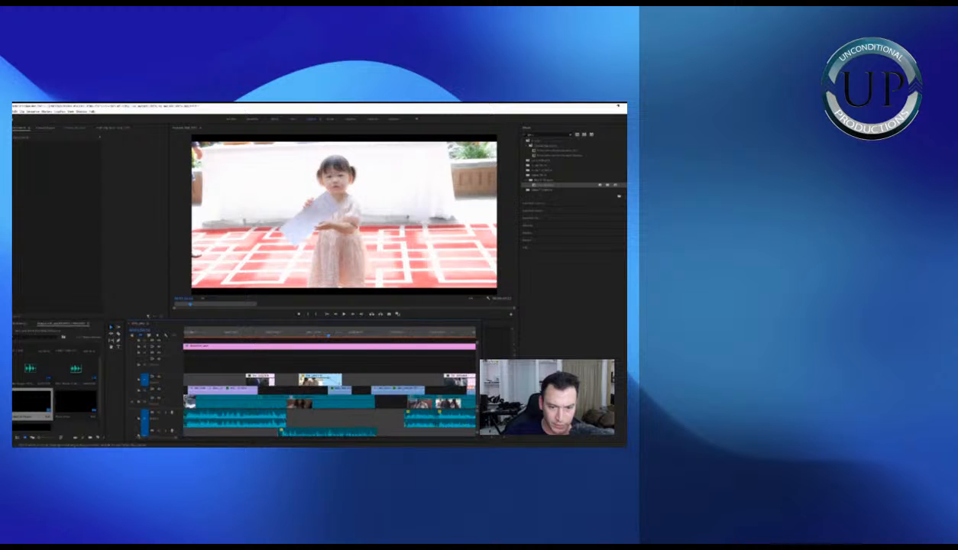
pyautogui.press('-')
pyautogui.click(397, 335)
pyautogui.press('=')
pyautogui.press('=')
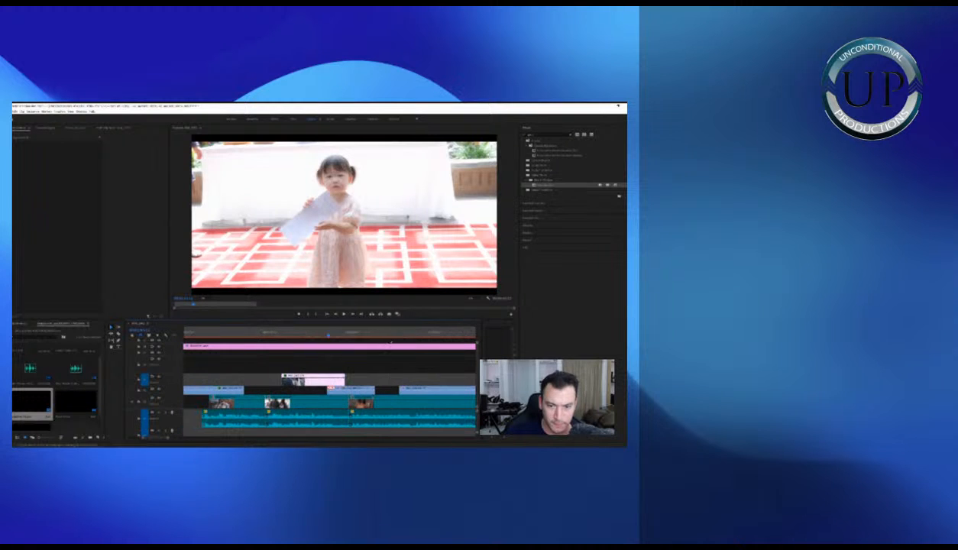
pyautogui.click(338, 380)
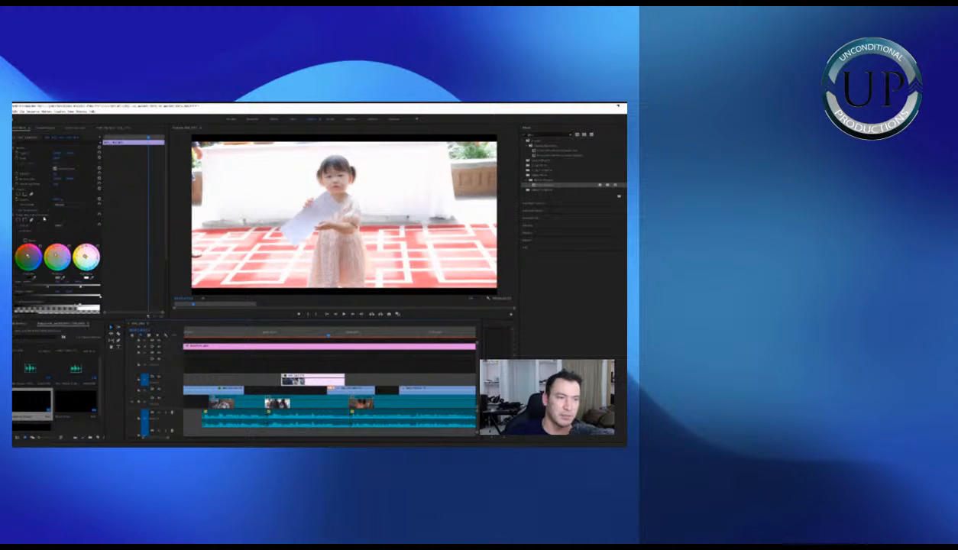
pyautogui.click(250, 306)
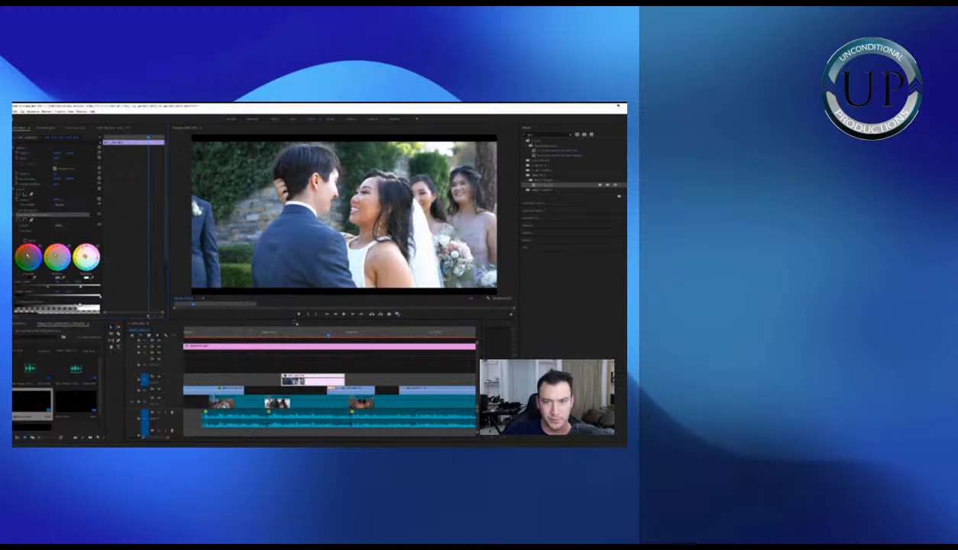
# Apply the copied outdoor colour correction to the clip of the two men clasping hands and the long clip beneath it
pyautogui.click(427, 337)
pyautogui.press('-')
pyautogui.press('-')
pyautogui.press('-')
pyautogui.press('-')
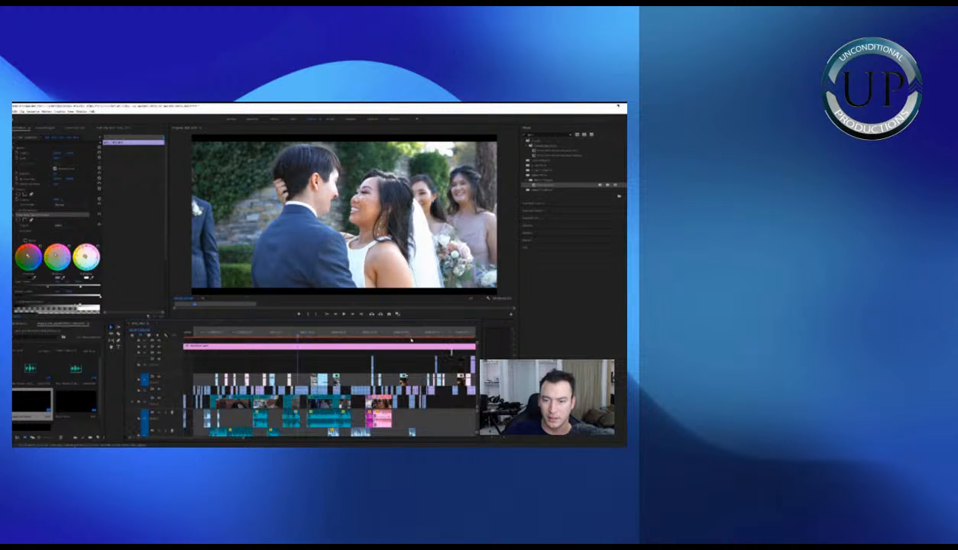
pyautogui.press('=')
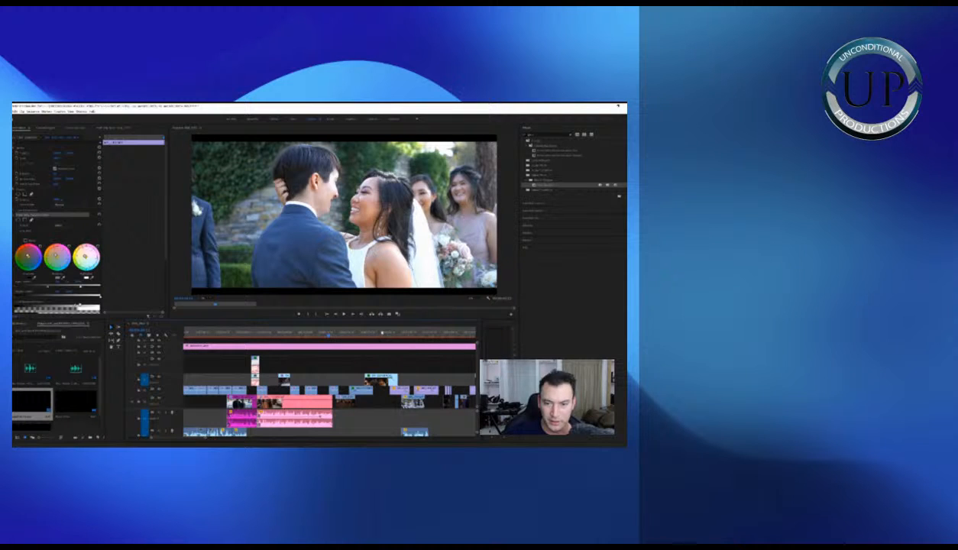
pyautogui.scroll(-5, 385, 335)
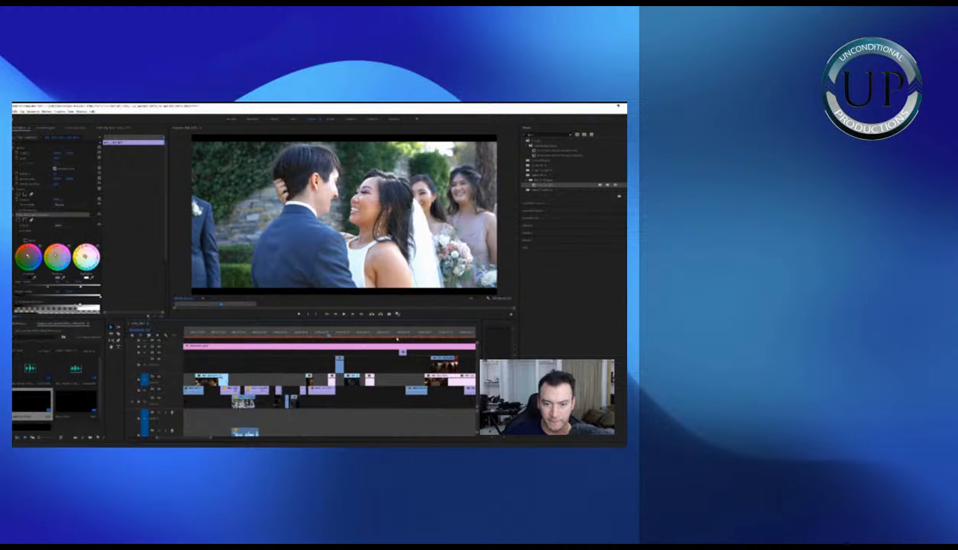
pyautogui.press('=')
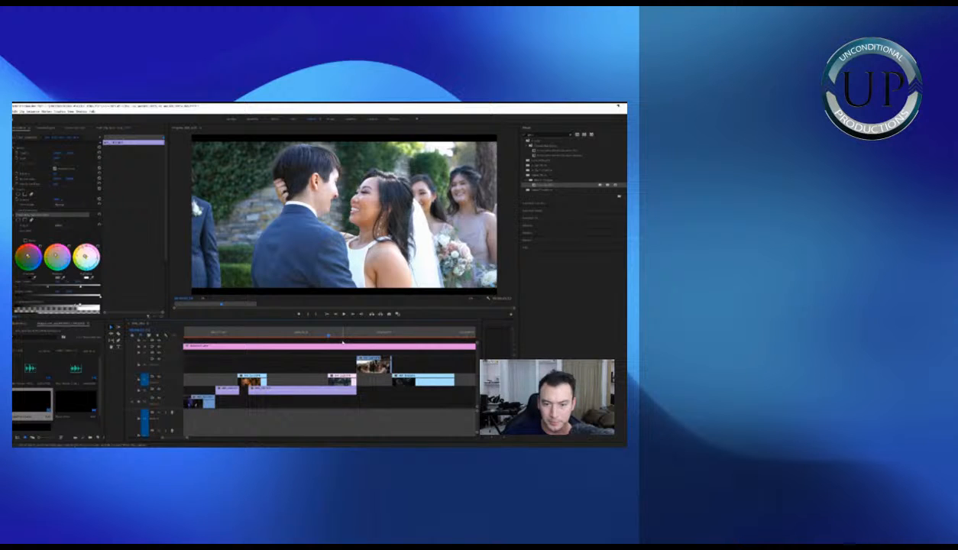
pyautogui.press('-')
pyautogui.press('-')
pyautogui.press('=')
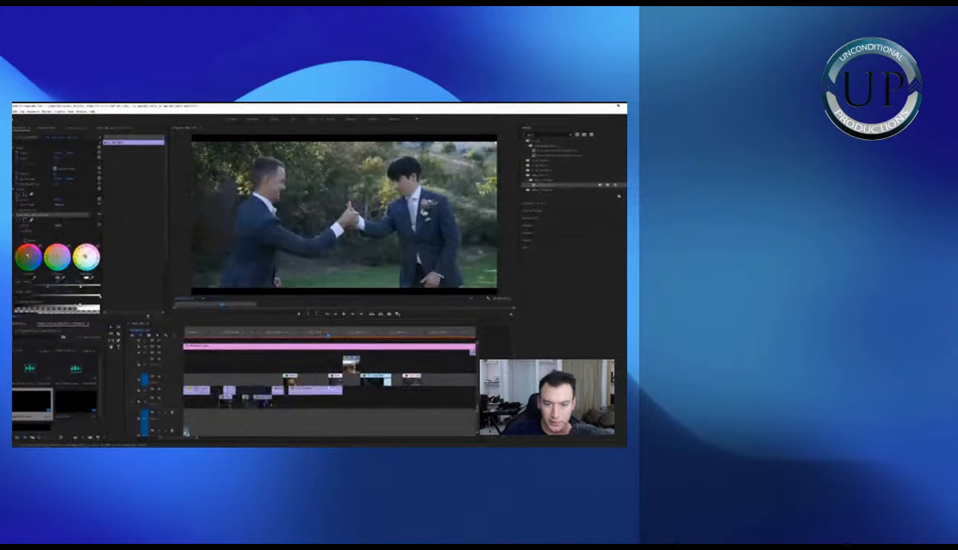
pyautogui.click(317, 388)
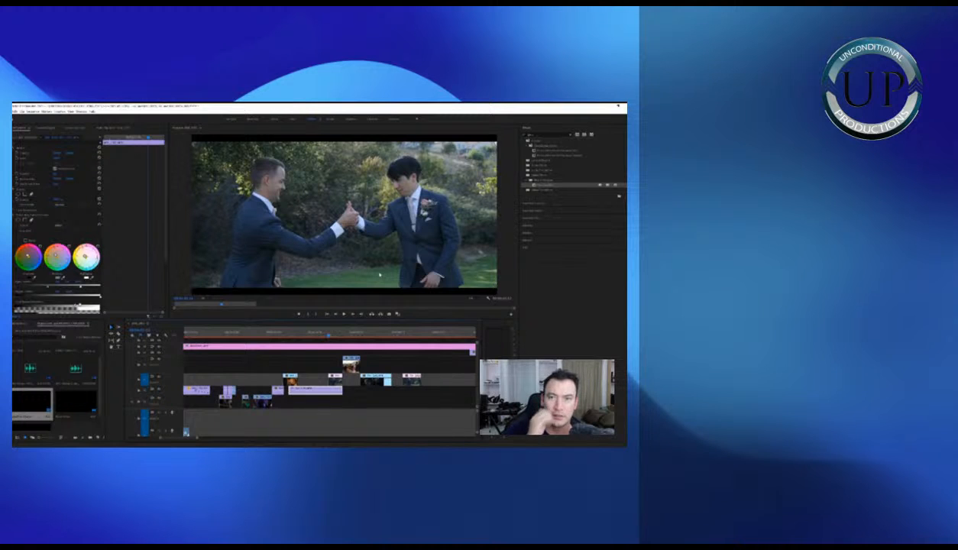
pyautogui.press('=')
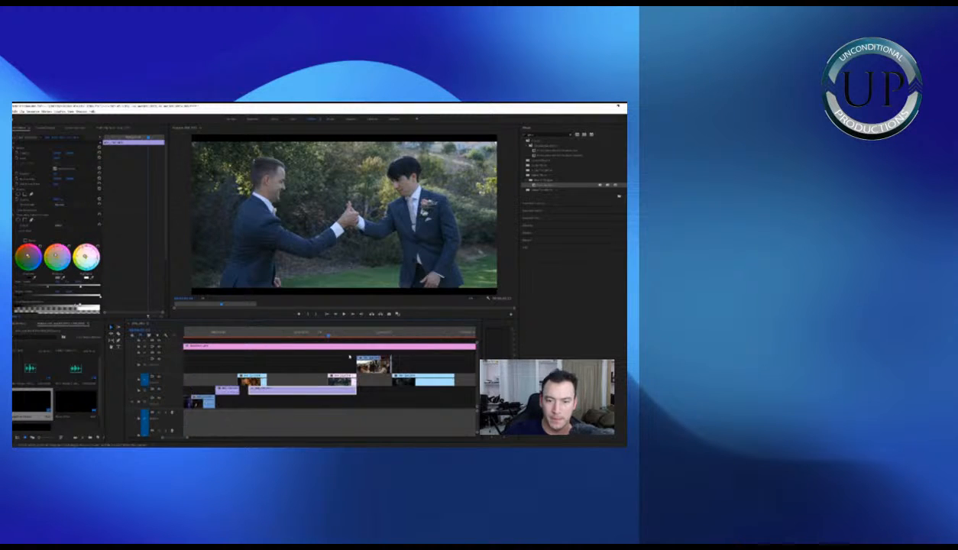
pyautogui.click(343, 379)
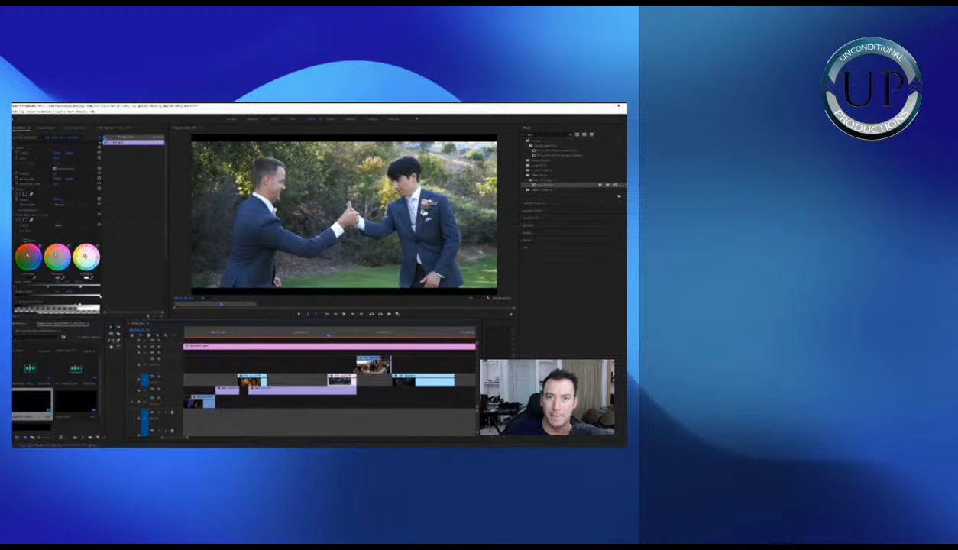
# Review the playback around the sparkler shot and the clip of the two men clasping hands
pyautogui.press('-')
pyautogui.press('-')
pyautogui.click(310, 334)
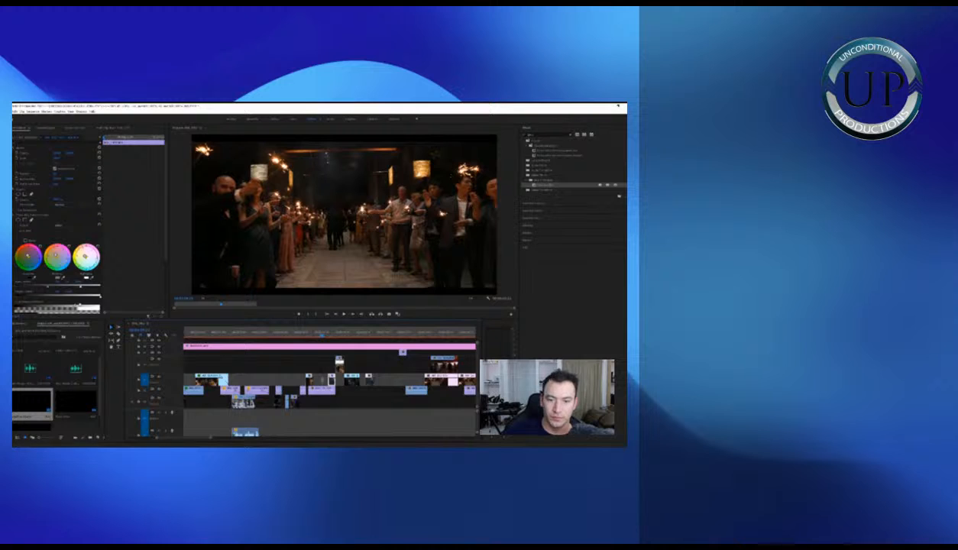
pyautogui.press('=')
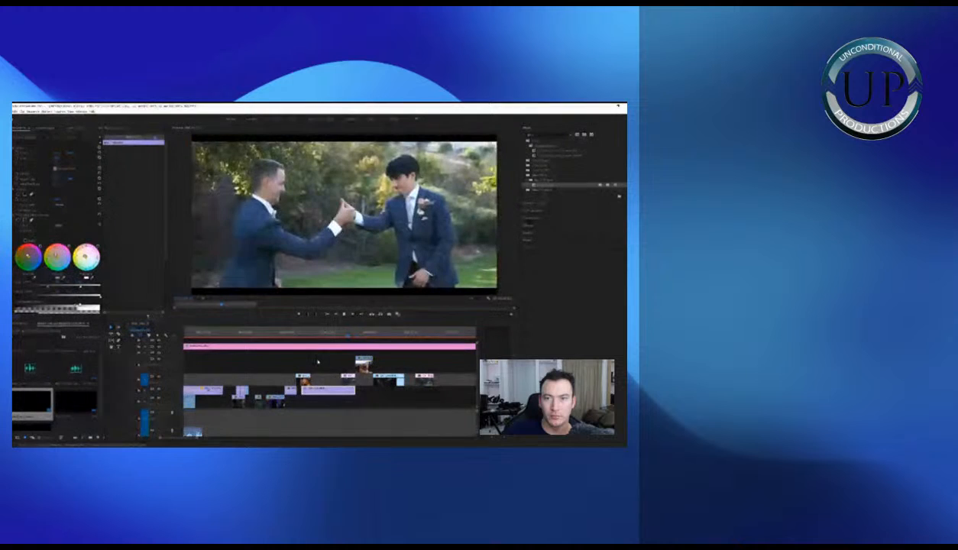
# Apply the colour correction to the earlier party clip of the man in a suit holding a green glow stick
pyautogui.click(272, 334)
pyautogui.press('-')
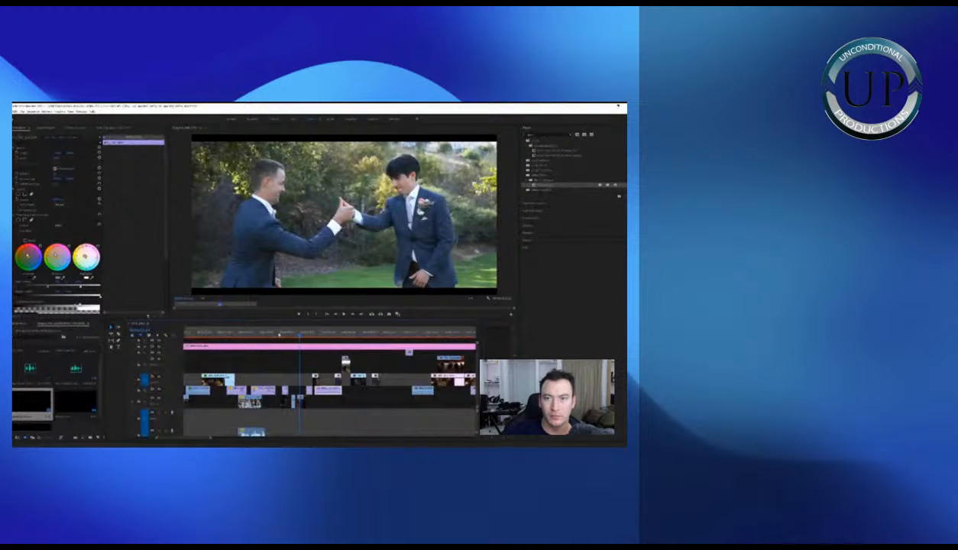
pyautogui.press('space')
pyautogui.click(305, 402)
pyautogui.press('=')
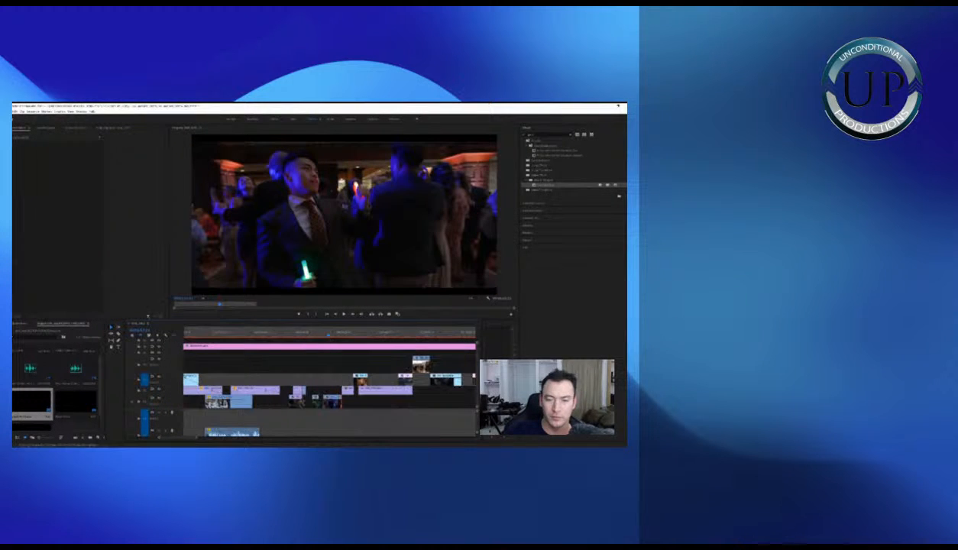
pyautogui.click(330, 401)
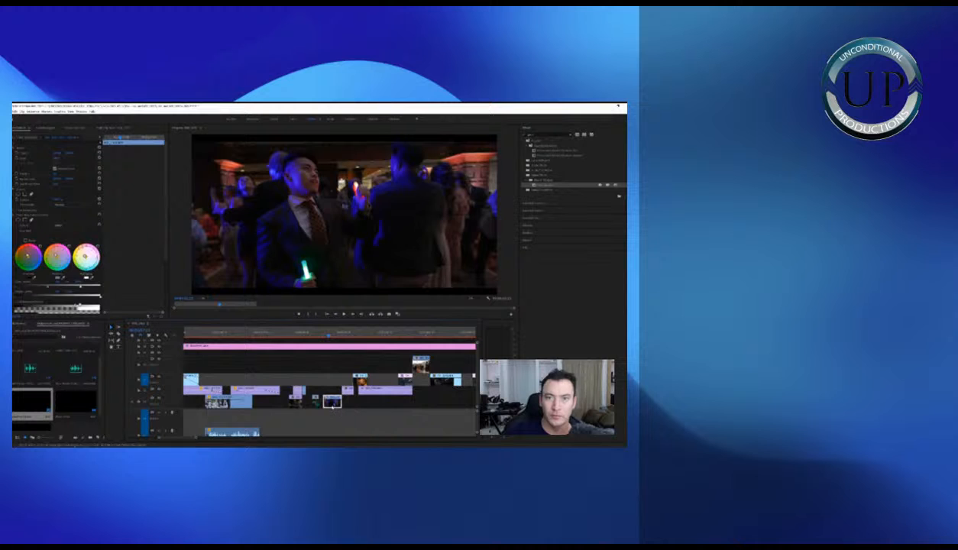
# Apply the colour correction to the clip of the guests lined up with sparklers for the couple's exit
pyautogui.press('space')
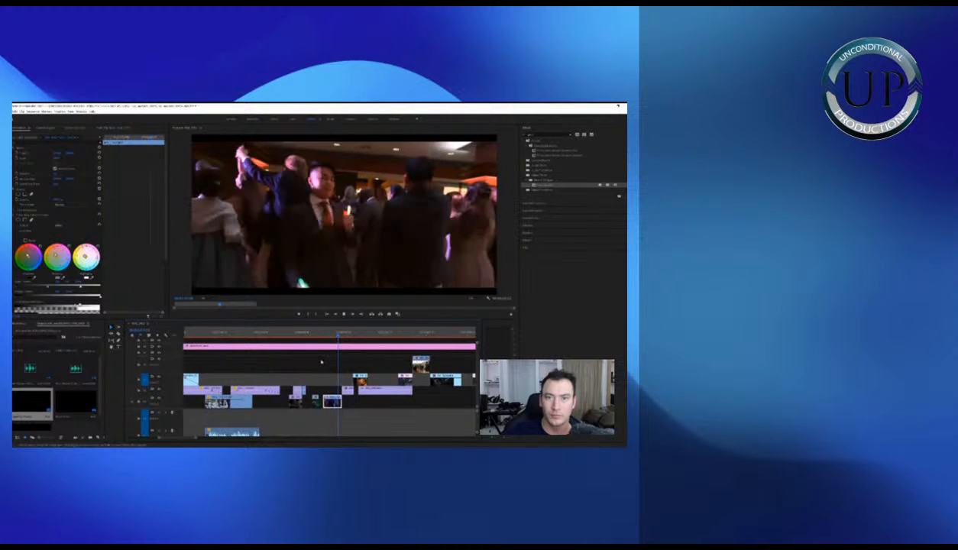
pyautogui.click(349, 392)
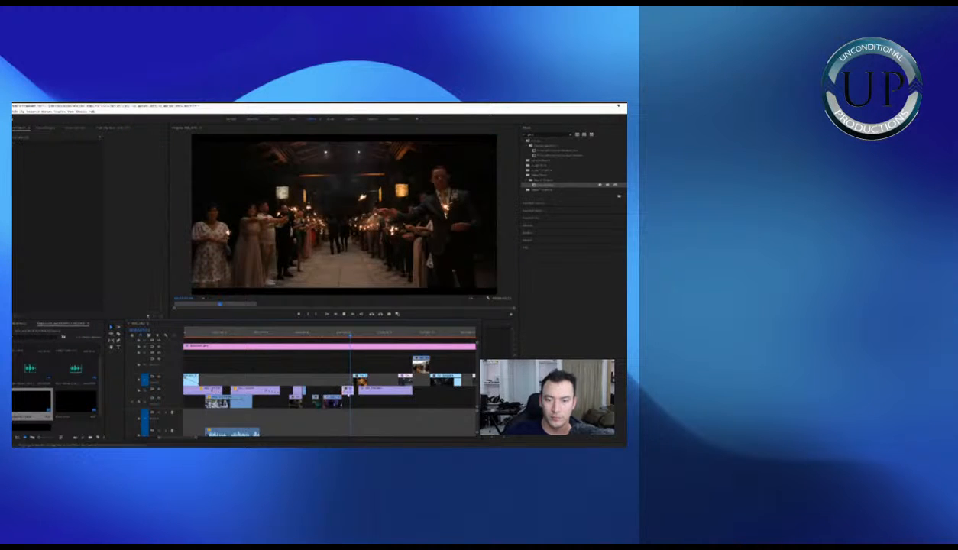
pyautogui.press('space')
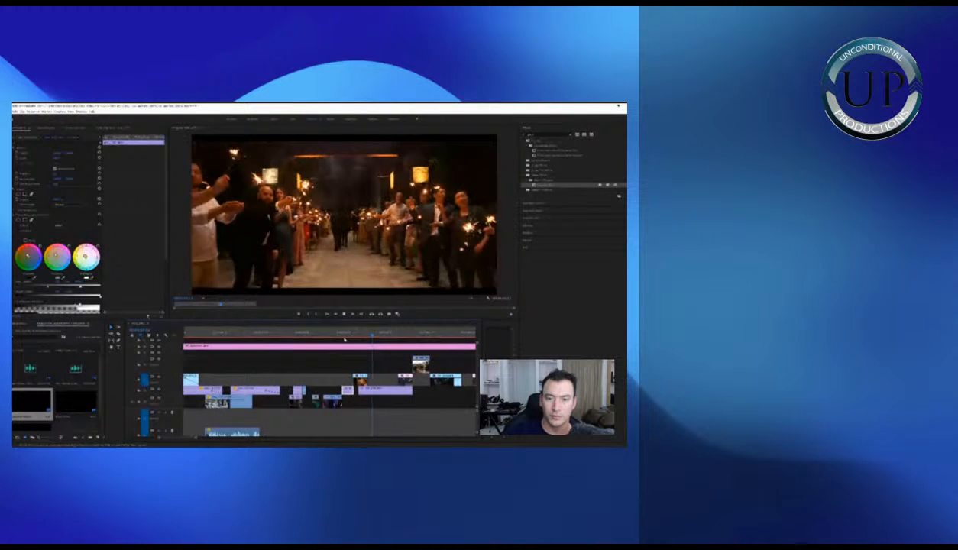
# Apply the colour correction to the sparkler-lighting clips and the clip of the "Trust me you can dance" sign
pyautogui.click(291, 334)
pyautogui.press('=')
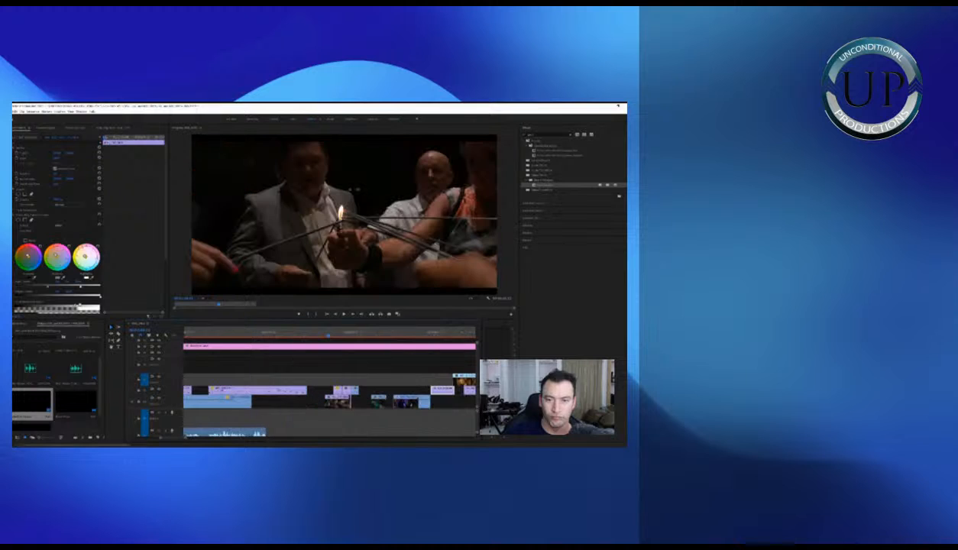
pyautogui.click(337, 402)
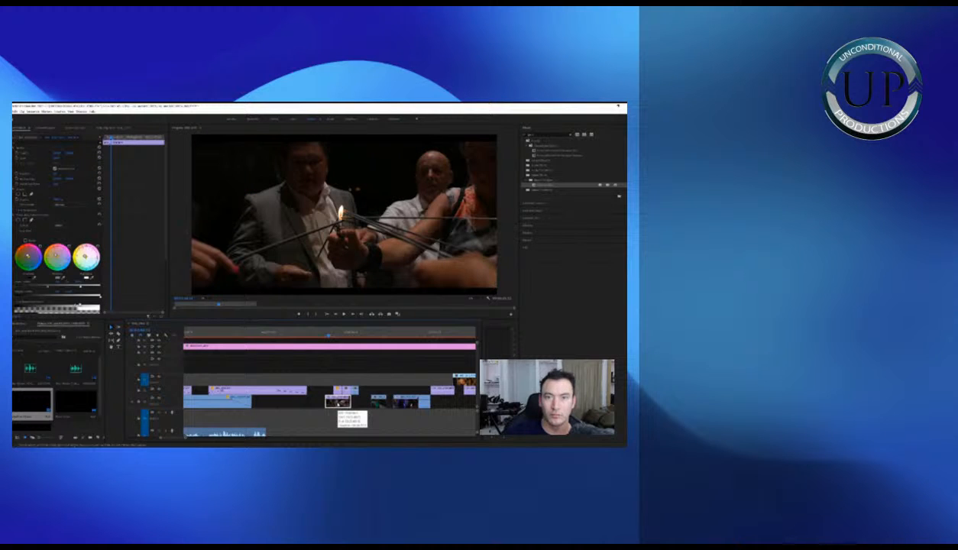
pyautogui.press('space')
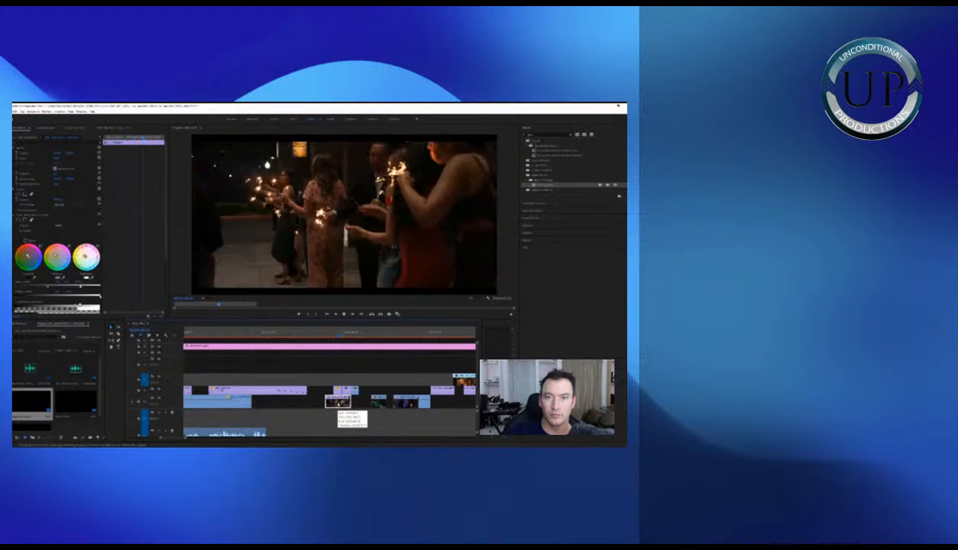
pyautogui.press('-')
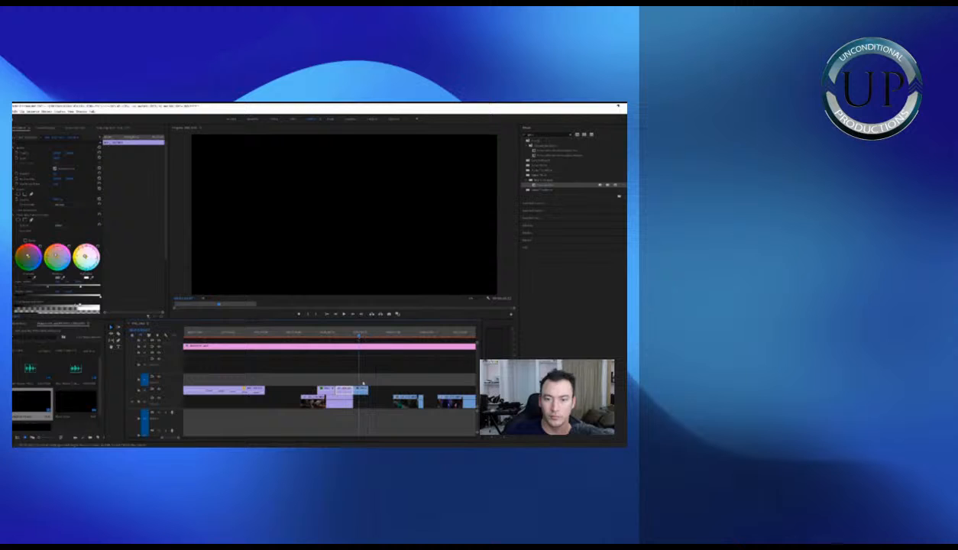
pyautogui.click(359, 337)
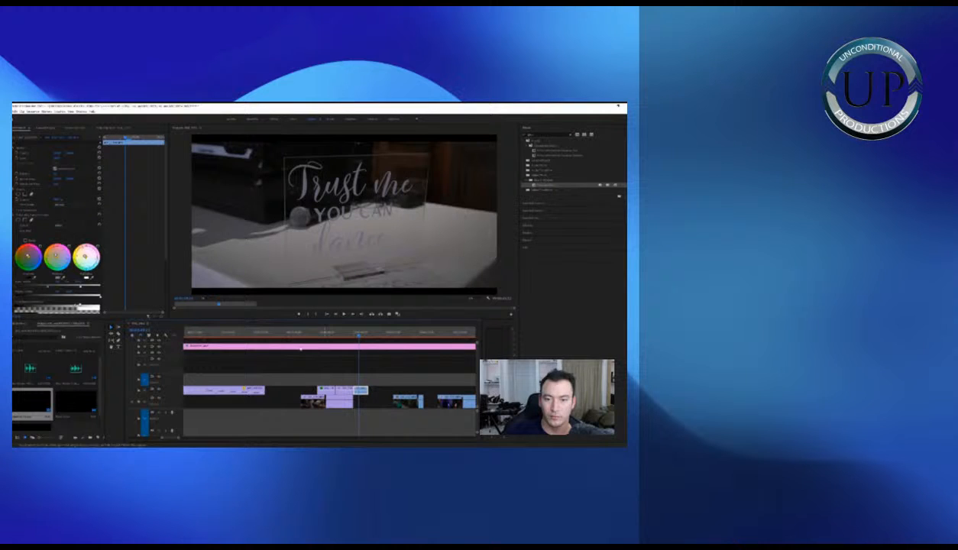
# Apply the colour correction to the outdoor clip of the couple kissing and adjust its levels
pyautogui.scroll(-2, 284, 344)
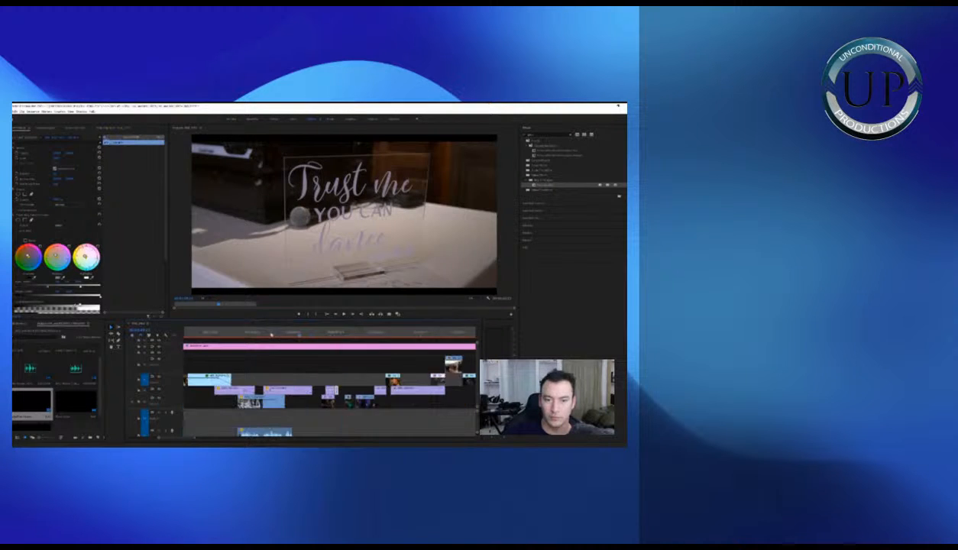
pyautogui.scroll(1, 275, 337)
pyautogui.click(291, 334)
pyautogui.press('space')
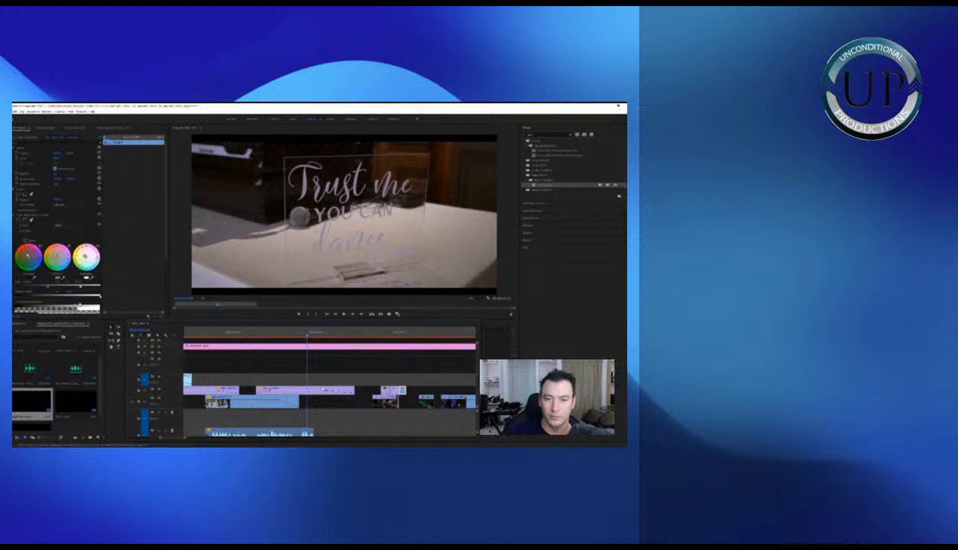
pyautogui.click(326, 379)
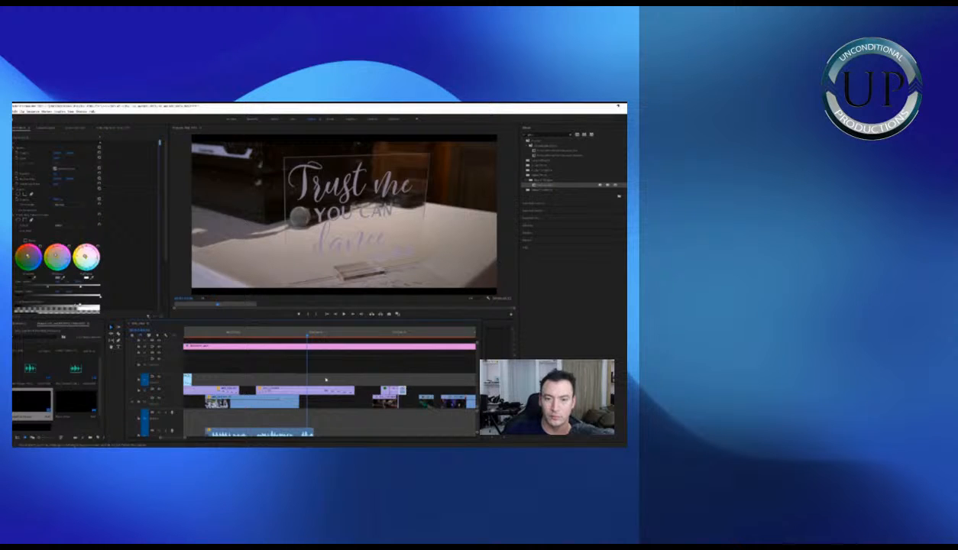
pyautogui.click(298, 390)
pyautogui.hotkey('shift', 'e')
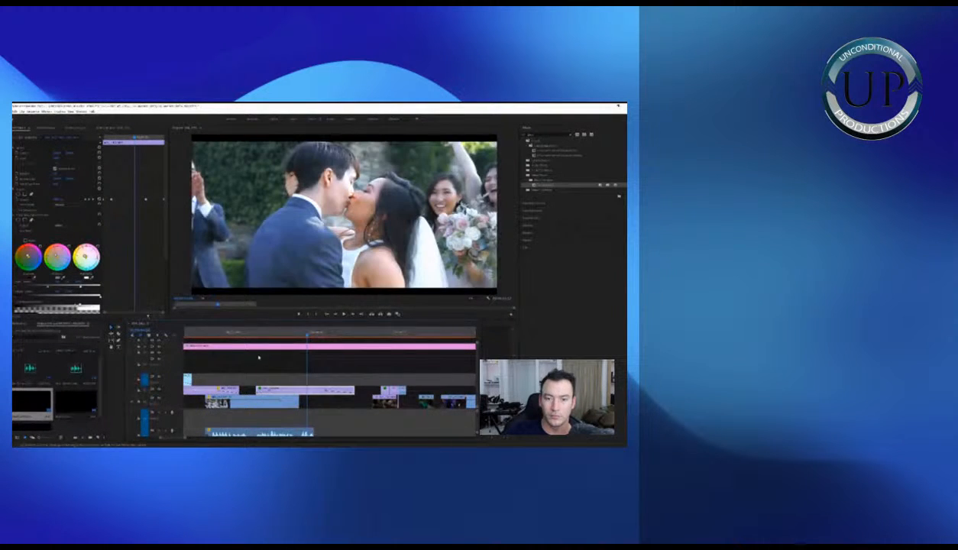
pyautogui.scroll(2, 259, 355)
pyautogui.scroll(-1, 77, 279)
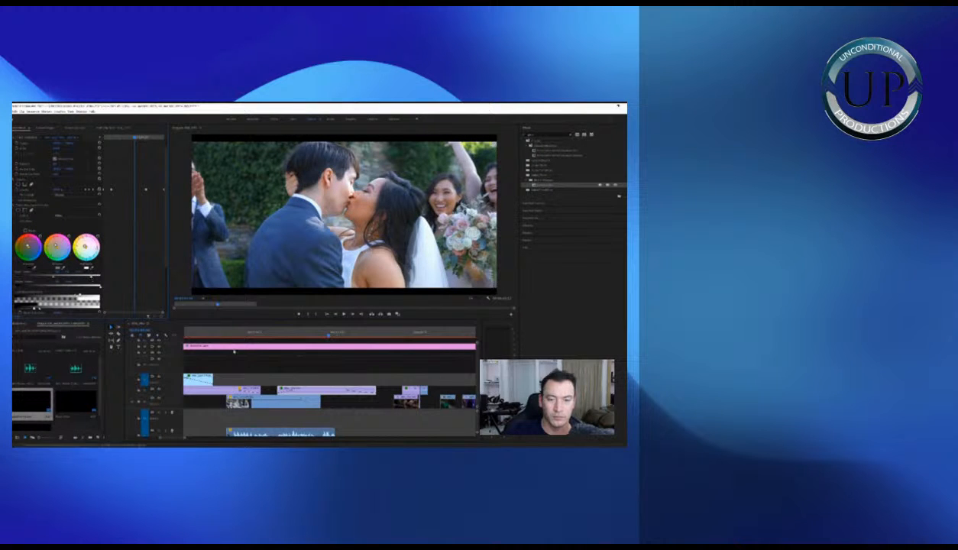
# Apply the colour correction to the earlier clip of the couple kissing and adjust its input levels
pyautogui.press('-')
pyautogui.click(279, 333)
pyautogui.press('=')
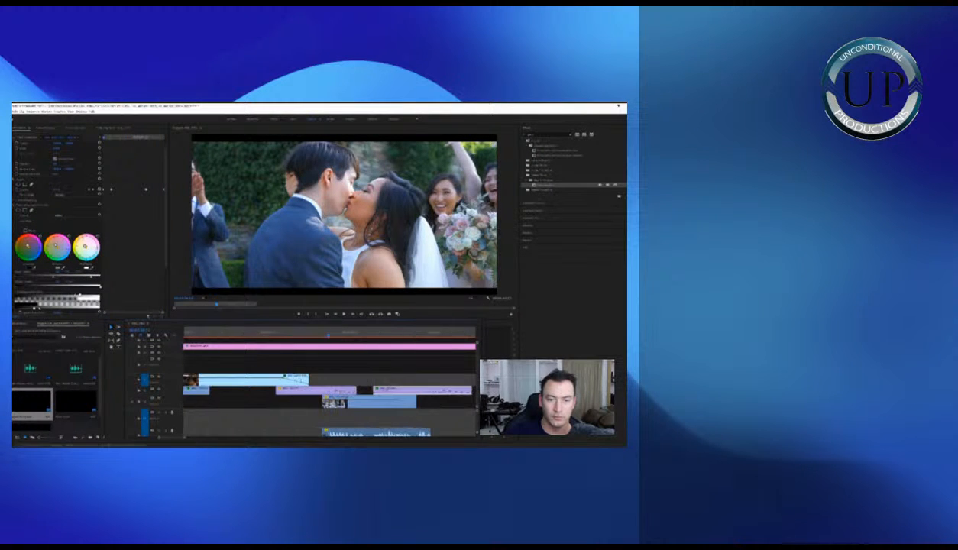
pyautogui.click(331, 391)
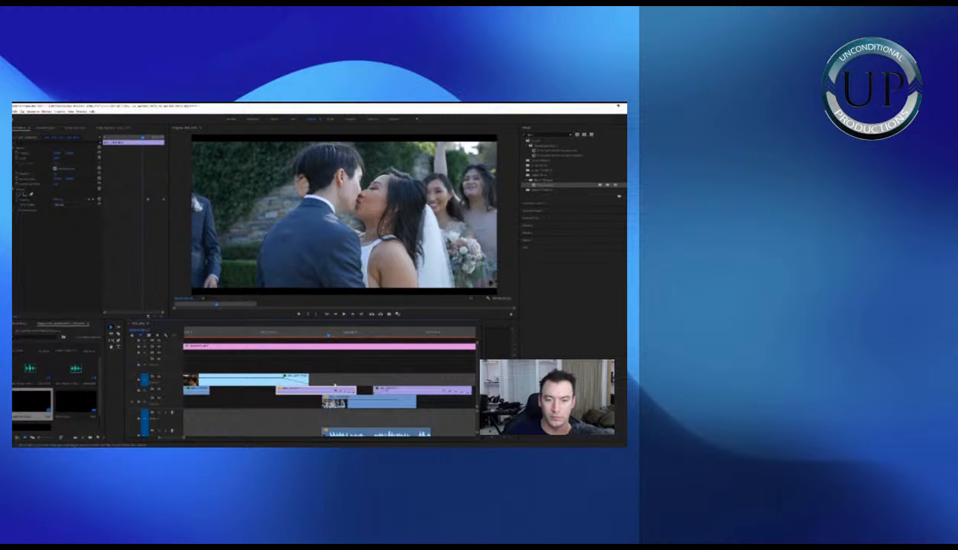
pyautogui.moveTo(82, 287); pyautogui.dragTo(86, 287)
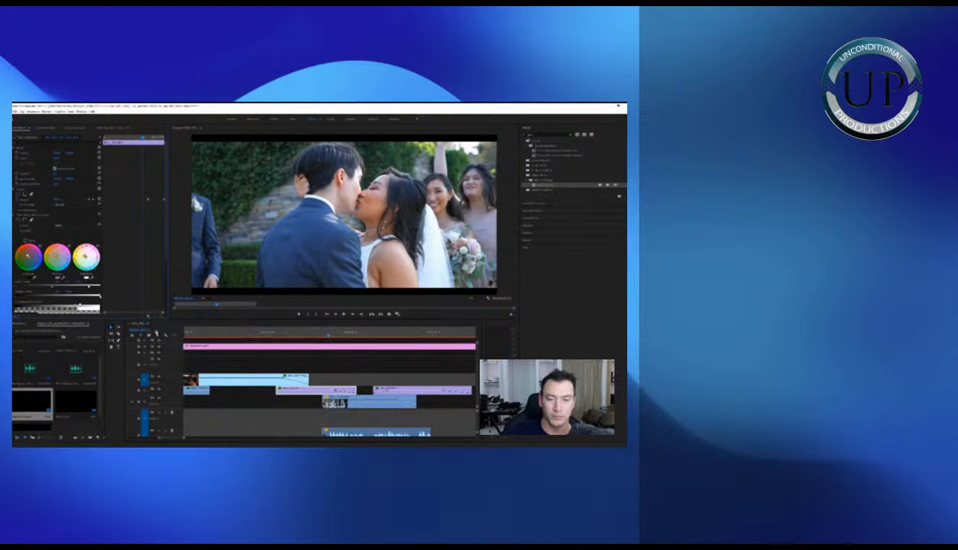
# Play through to the wide ceremony shot and move the clips above it up one video track
pyautogui.click(278, 333)
pyautogui.press('space')
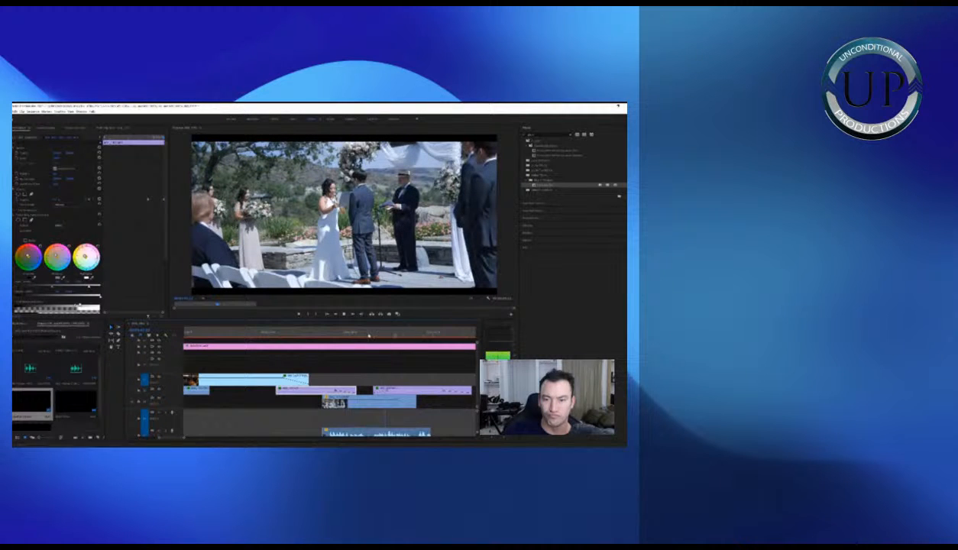
pyautogui.click(368, 335)
pyautogui.moveTo(358, 403); pyautogui.dragTo(362, 411)
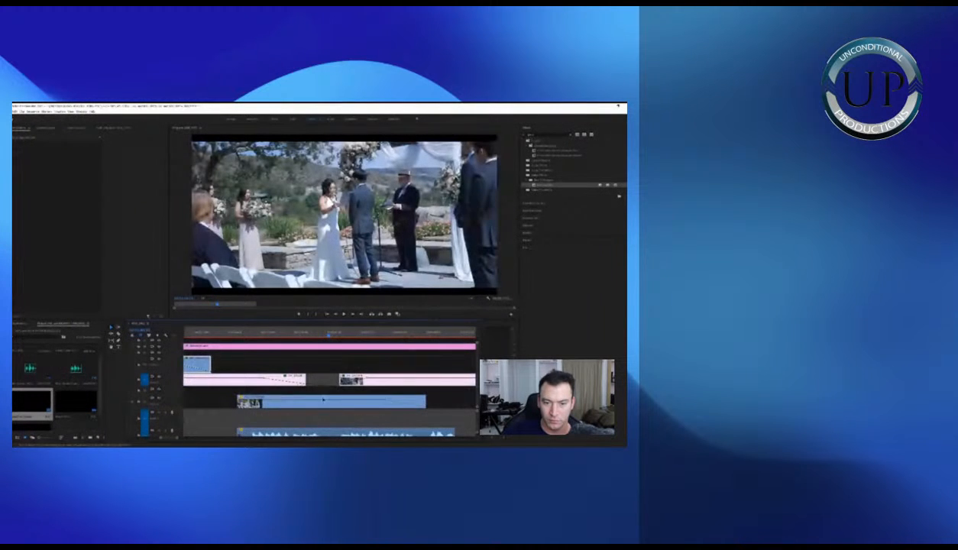
# Duplicate the wide ceremony clip and place the copy on the video track directly above the original
pyautogui.click(323, 401)
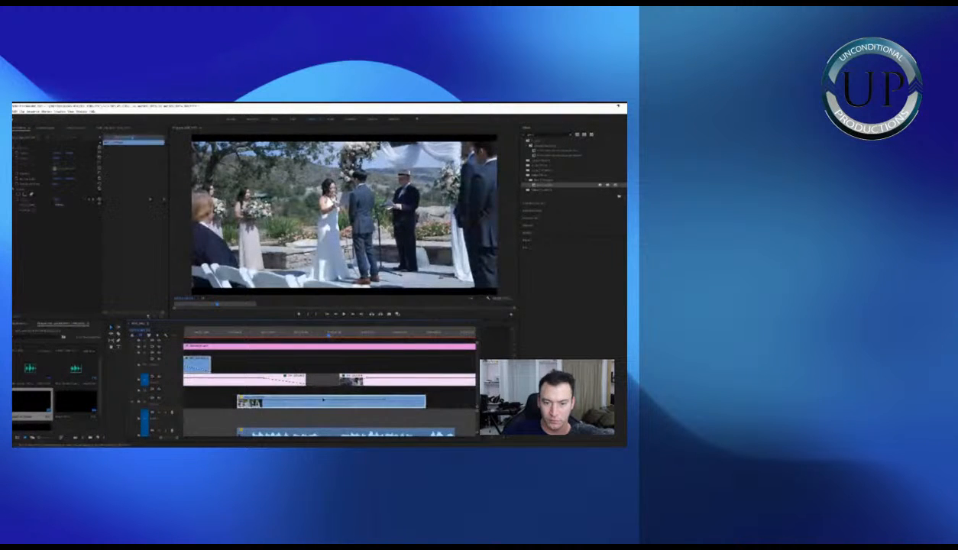
pyautogui.press('-')
pyautogui.press('-')
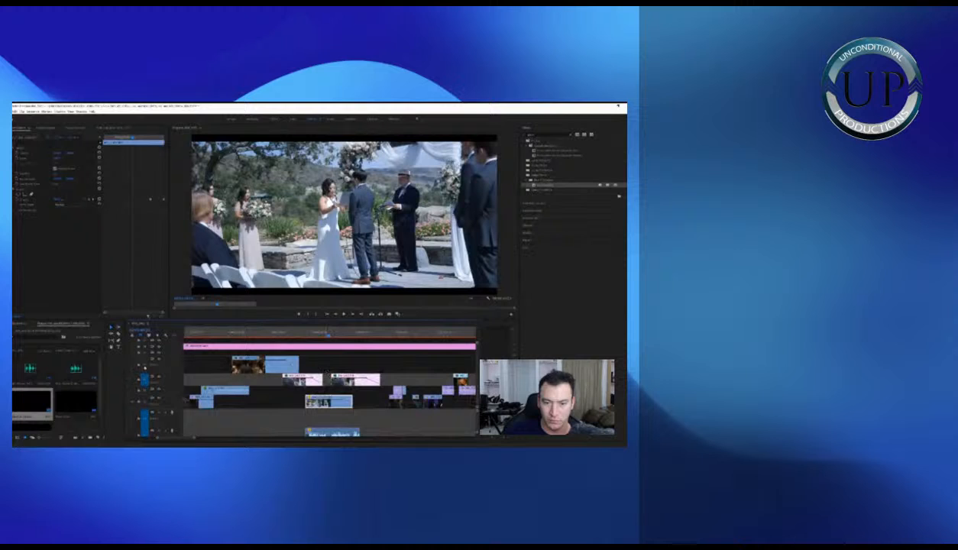
pyautogui.click(145, 370)
pyautogui.click(144, 379)
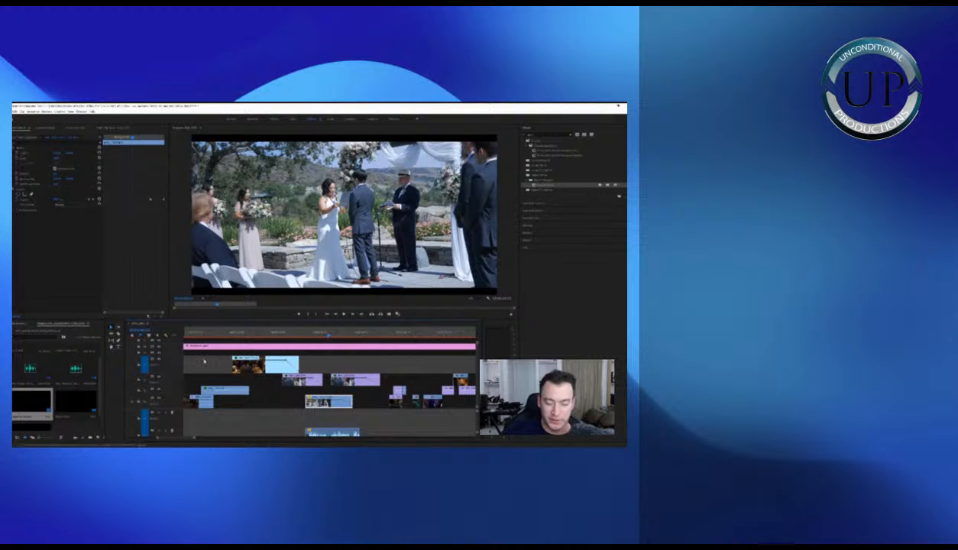
pyautogui.hotkey('ctrl', 'v')
pyautogui.moveTo(375, 334); pyautogui.dragTo(335, 334)
pyautogui.press('=')
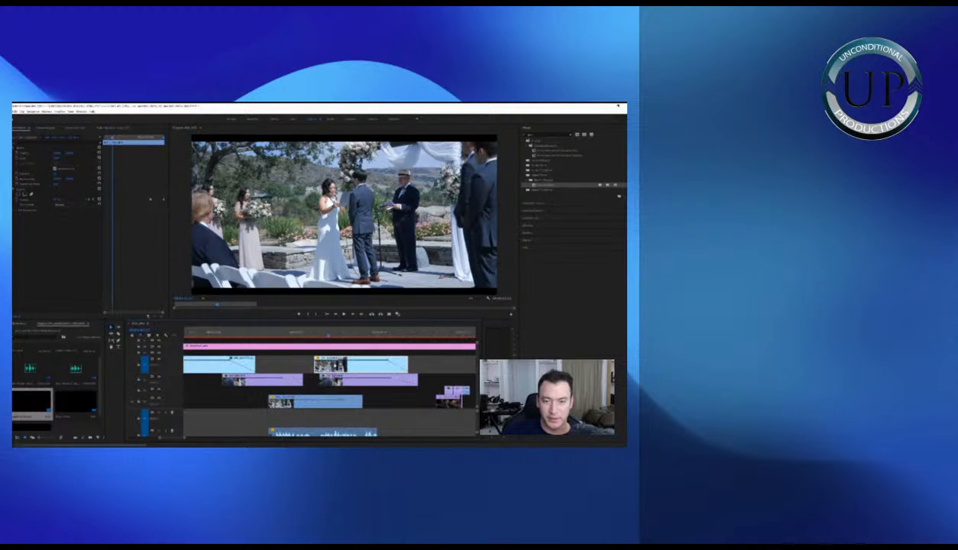
pyautogui.moveTo(354, 365); pyautogui.dragTo(298, 394)
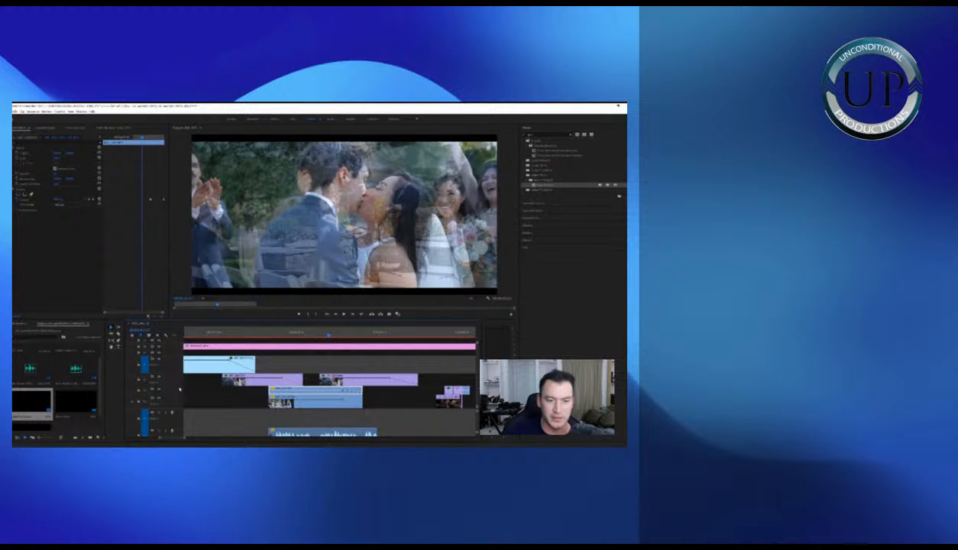
pyautogui.moveTo(178, 385); pyautogui.dragTo(183, 416)
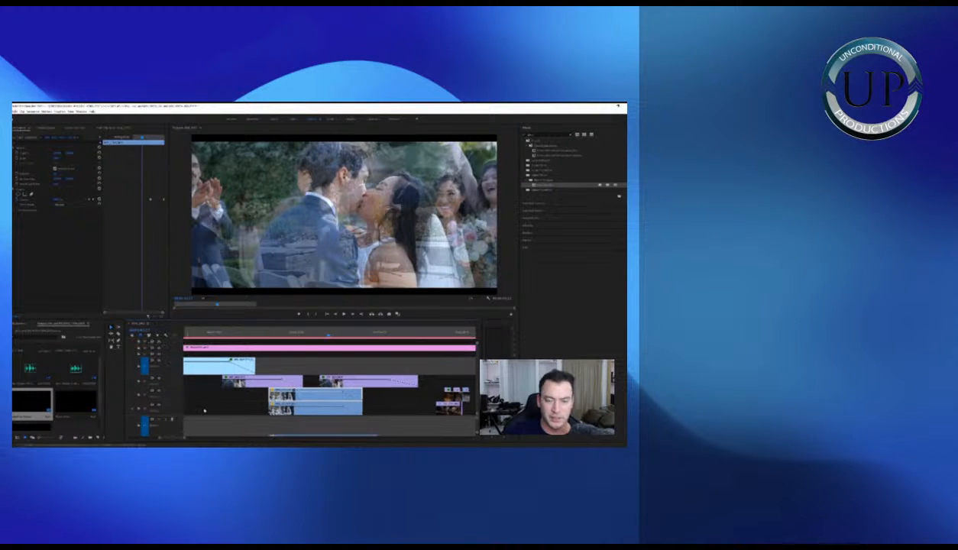
# Try to paste the colour correction onto the lower of the two stacked ceremony clips
pyautogui.click(304, 335)
pyautogui.press('=')
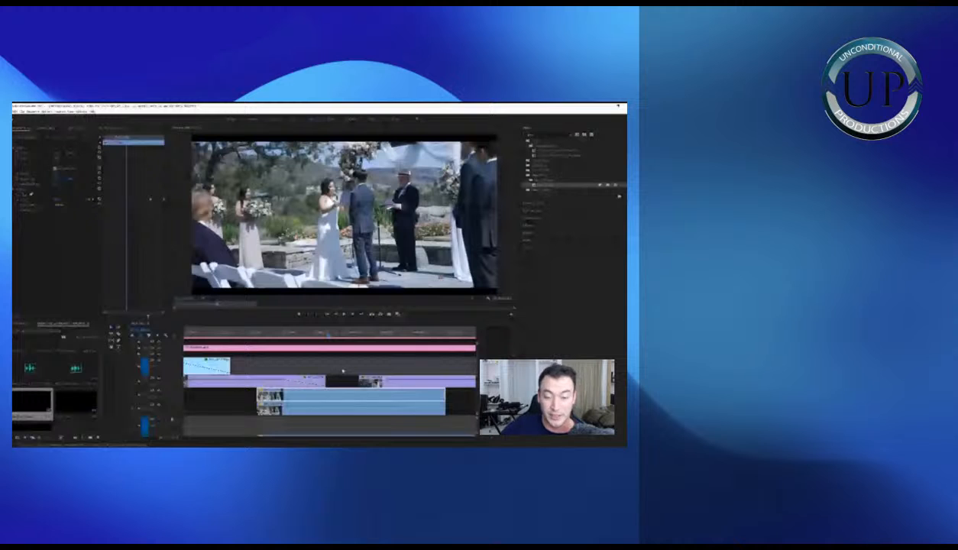
pyautogui.click(351, 360)
pyautogui.click(345, 391)
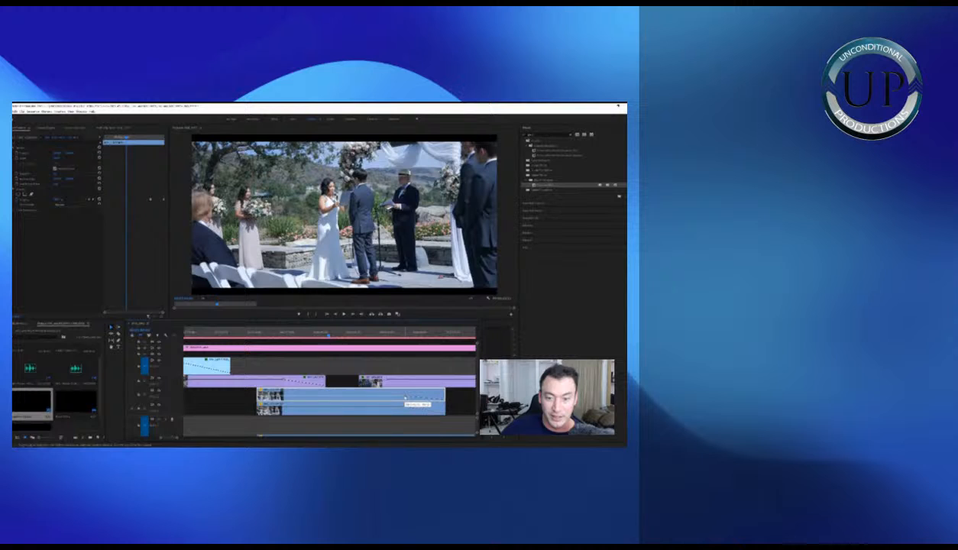
pyautogui.click(335, 368)
pyautogui.click(344, 409)
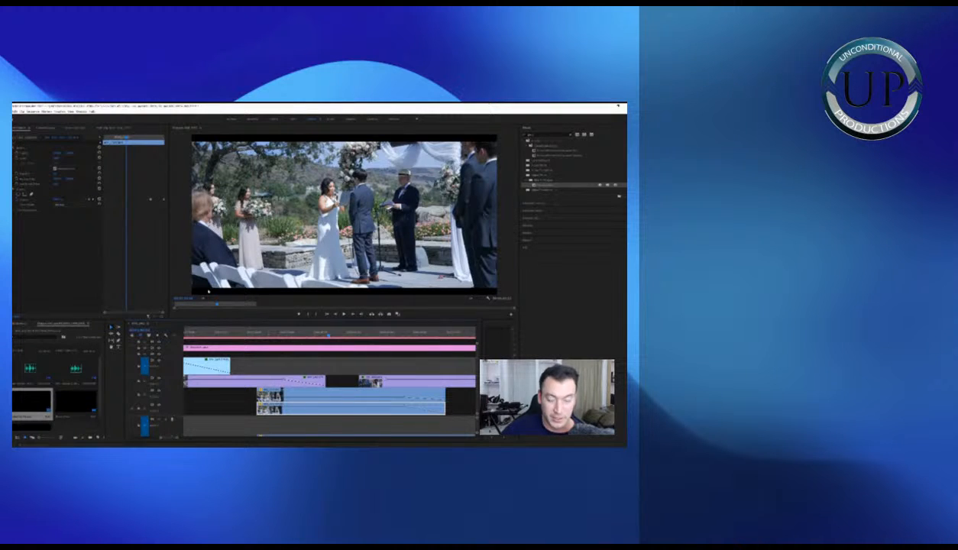
pyautogui.hotkey('ctrl', 'v')
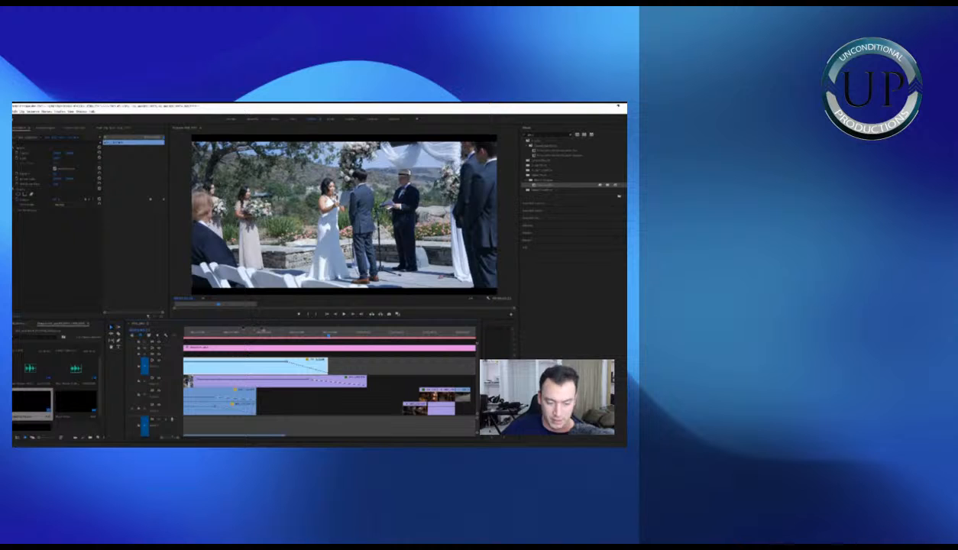
pyautogui.hotkey('ctrl', 'z')
# Find the already corrected clip on the upper track before the ceremony and pick out its colour correction effect for copying
pyautogui.press('-')
pyautogui.click(342, 409)
pyautogui.press('-')
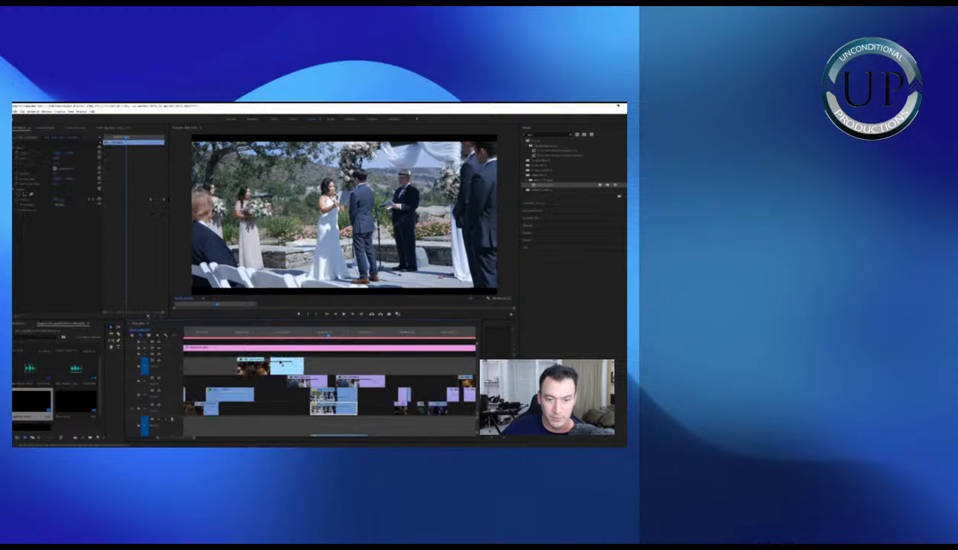
pyautogui.press('-')
pyautogui.click(294, 365)
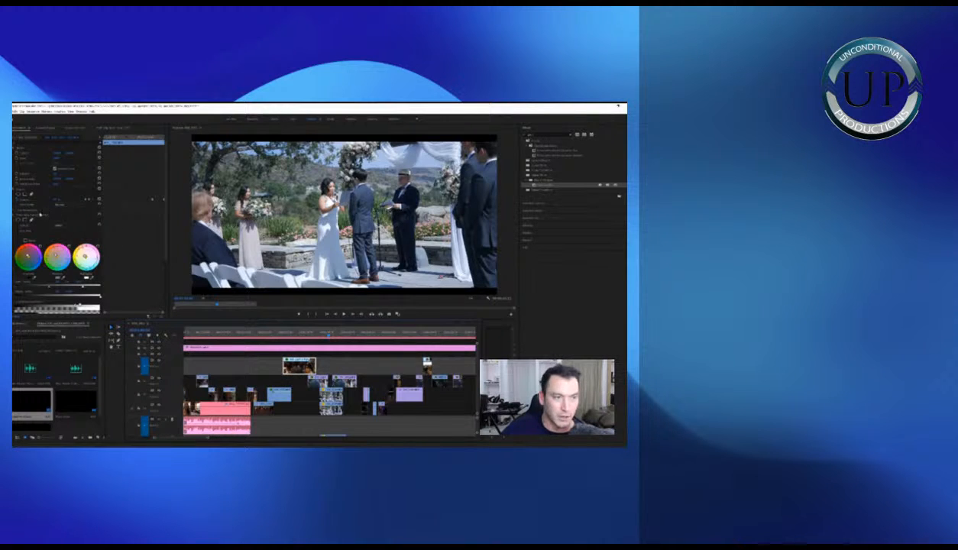
pyautogui.click(38, 215)
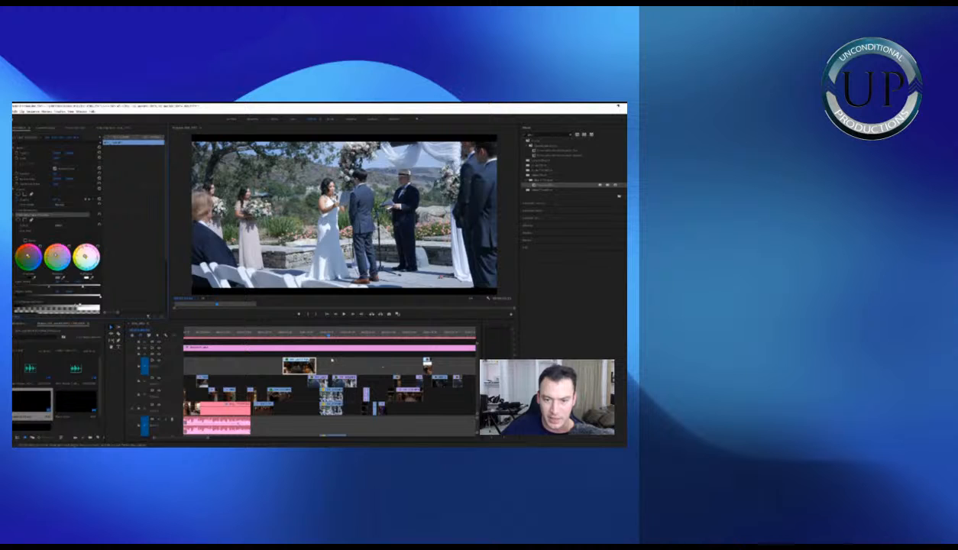
# Add the blur effect to the upper copy of the wide ceremony clip and select the kiss clip above it
pyautogui.click(331, 335)
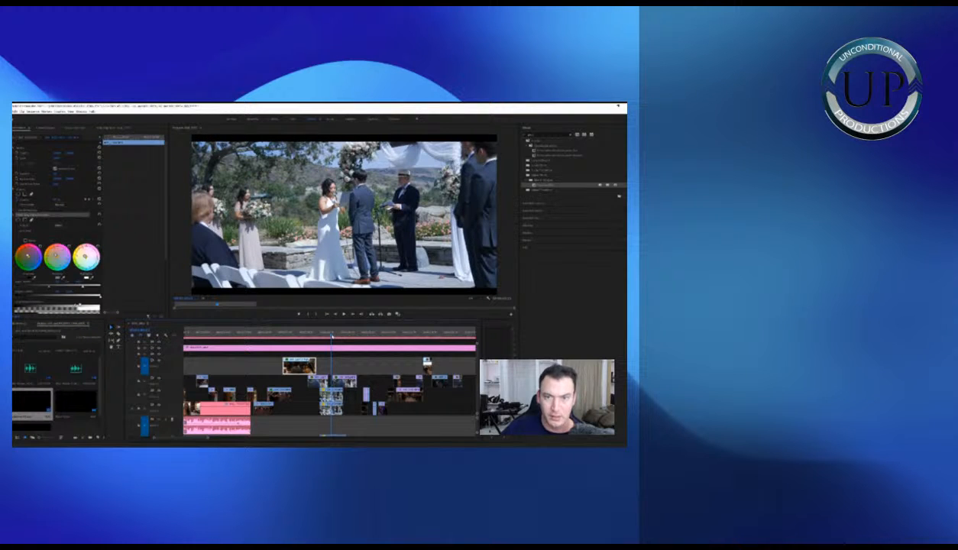
pyautogui.press('=')
pyautogui.press('=')
pyautogui.hotkey('ctrl', 'z')
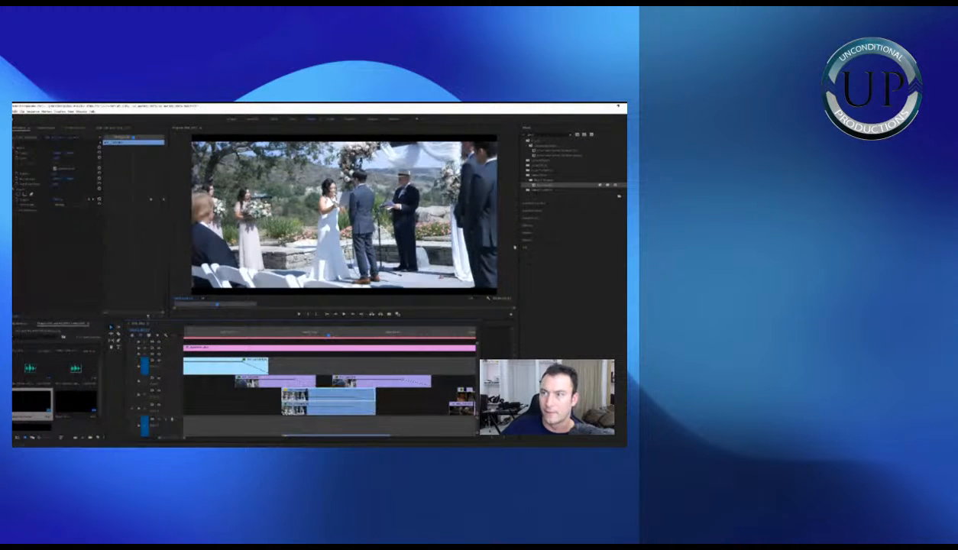
pyautogui.moveTo(543, 185); pyautogui.dragTo(334, 402)
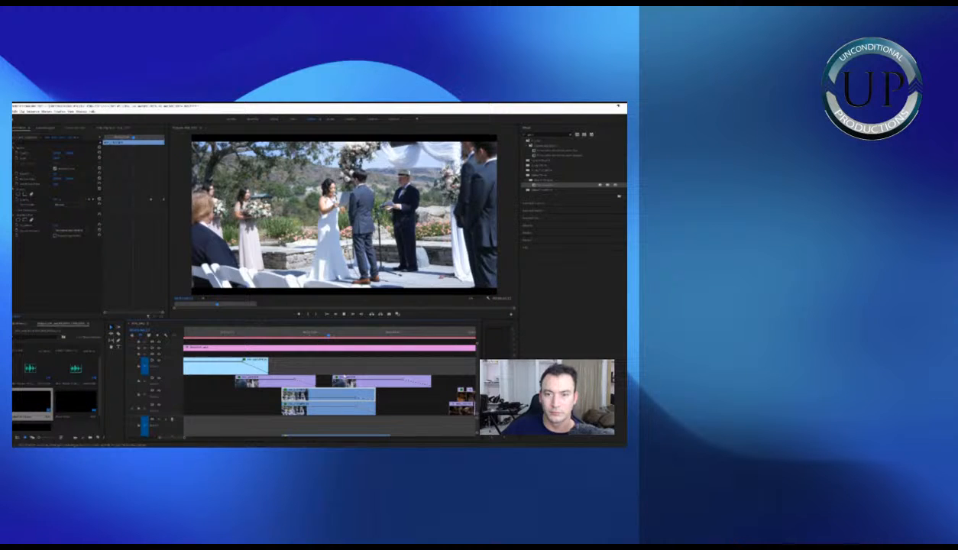
pyautogui.click(387, 381)
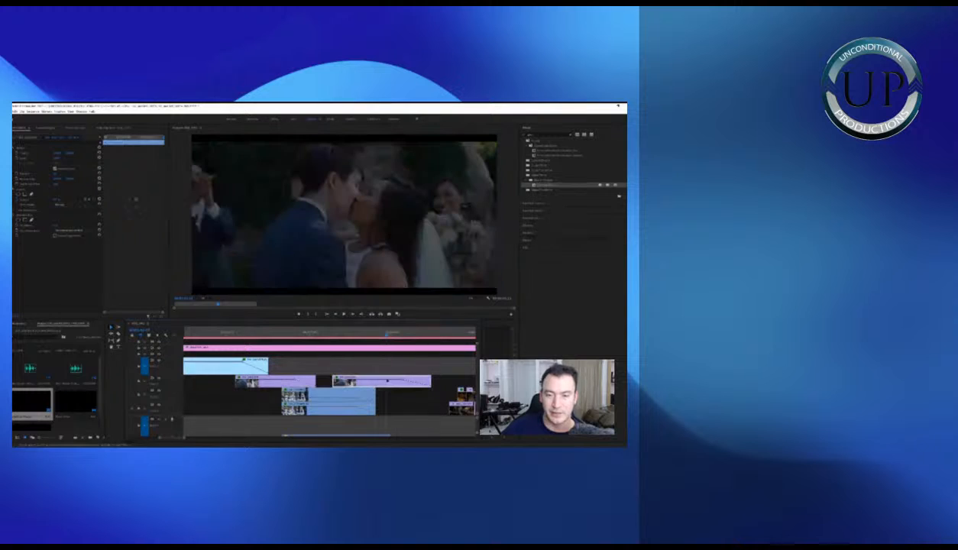
# Paste the colour correction onto the kiss clip and duplicate the clip onto the video track directly above
pyautogui.press('-')
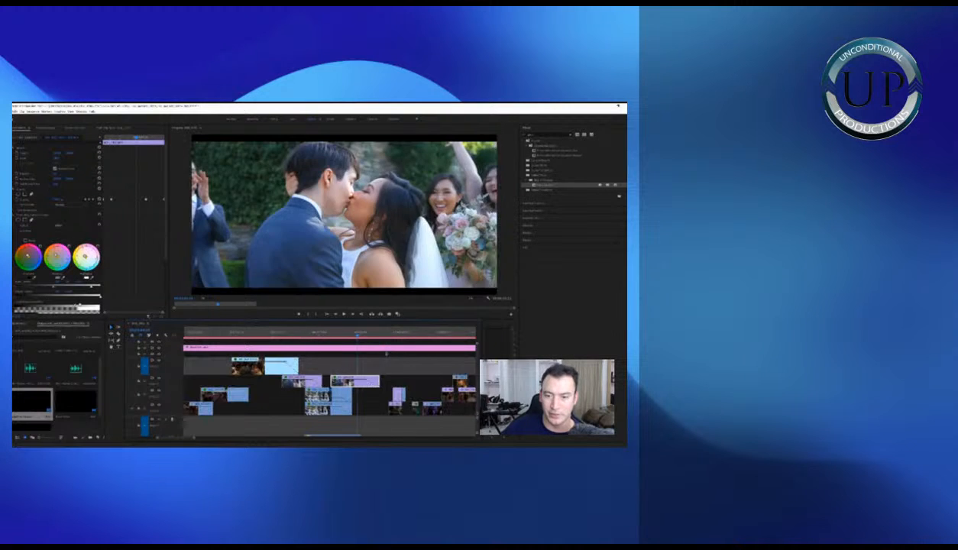
pyautogui.hotkey('ctrl', 'v')
pyautogui.press('=')
pyautogui.moveTo(384, 365); pyautogui.dragTo(331, 365)
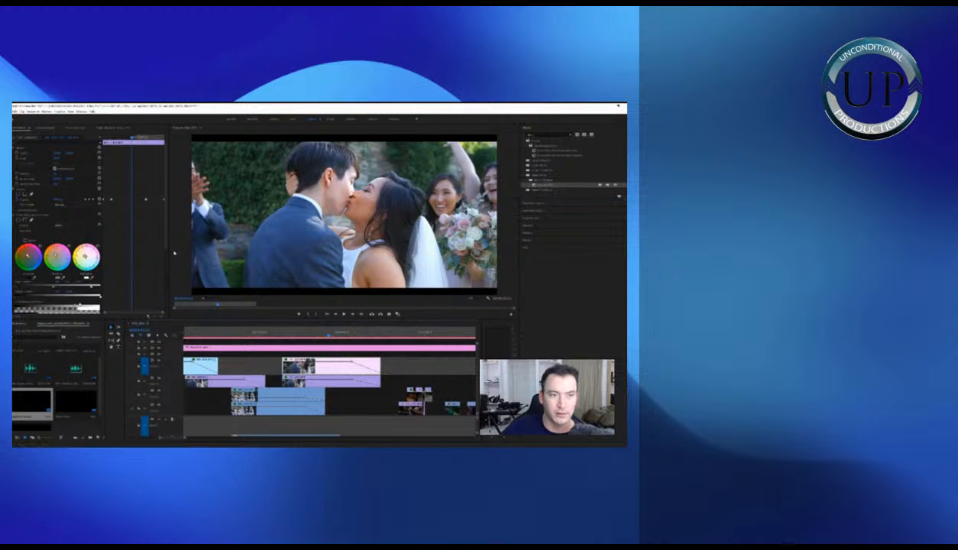
# Blur the upper copy of the kiss clip and lower its opacity so it softly overlays the original
pyautogui.scroll(-3, 81, 284)
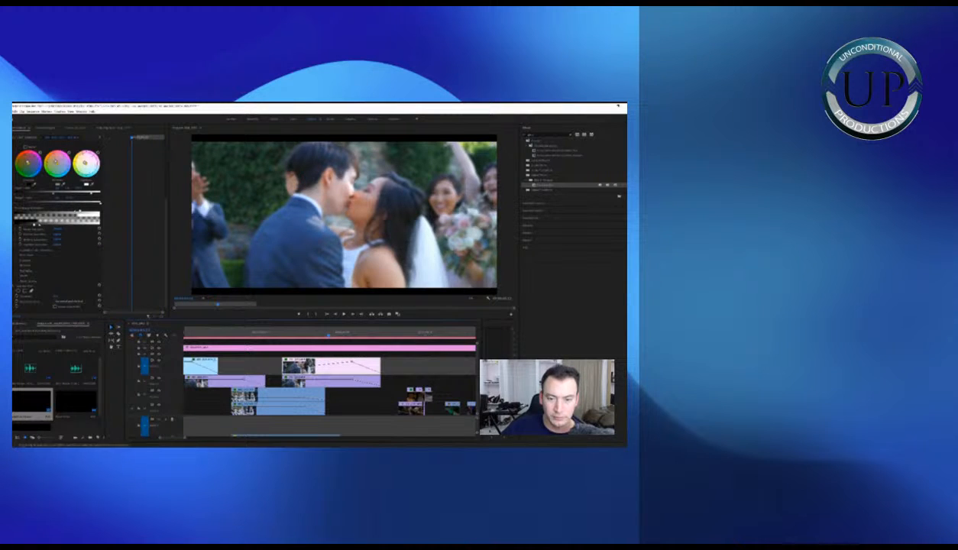
pyautogui.moveTo(351, 361); pyautogui.dragTo(354, 370)
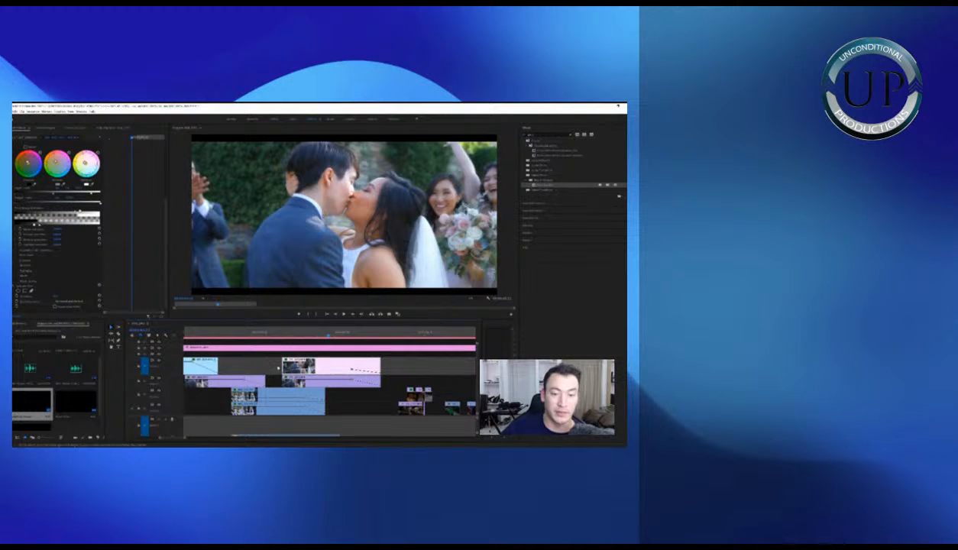
# Try to delete the existing opacity keyframes of the kiss clip
pyautogui.click(261, 364)
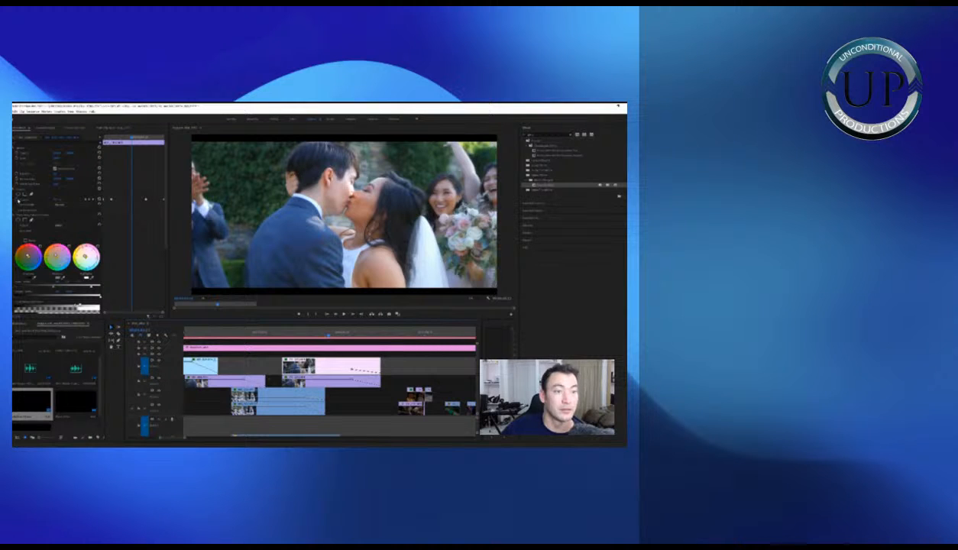
pyautogui.click(19, 196)
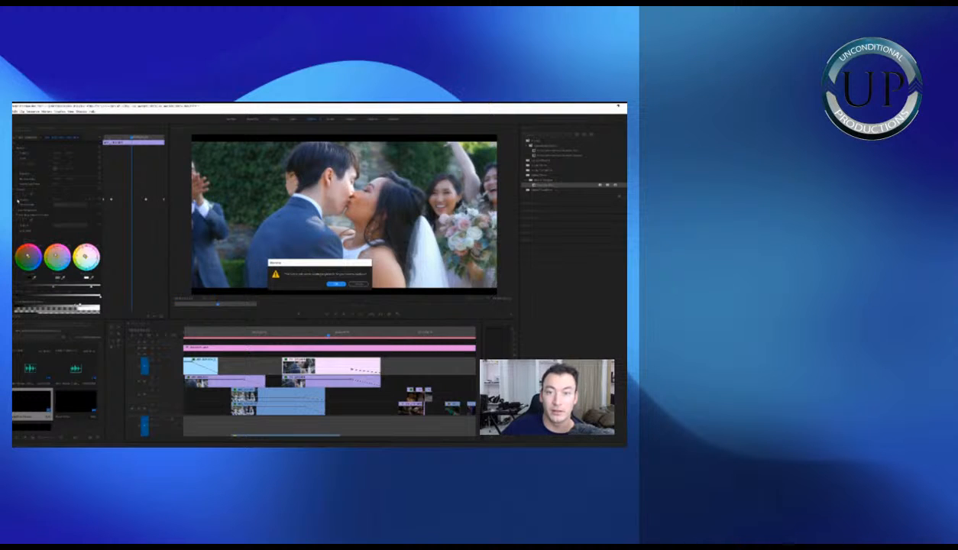
pyautogui.click(336, 284)
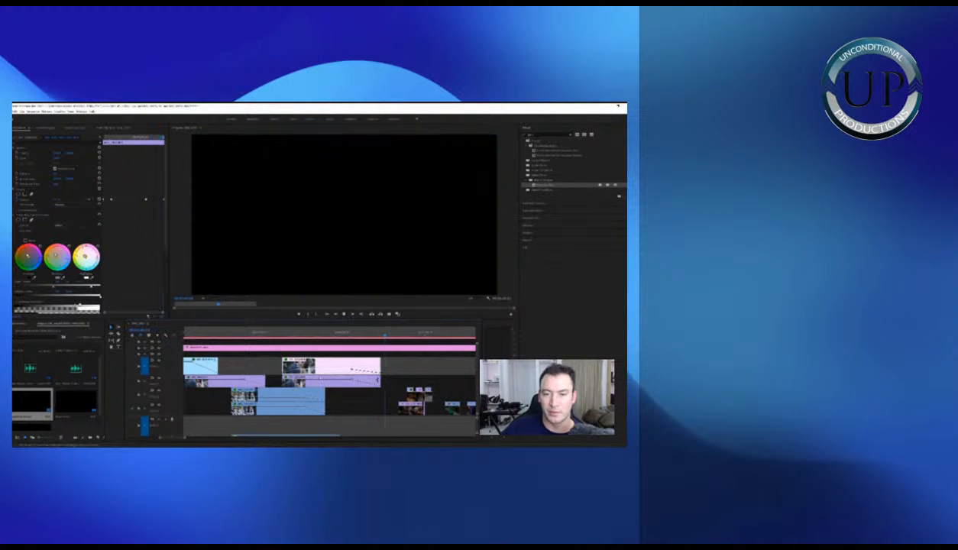
# Review the sparkler exit and evening reception clips that follow the kiss clip in the sequence
pyautogui.click(348, 333)
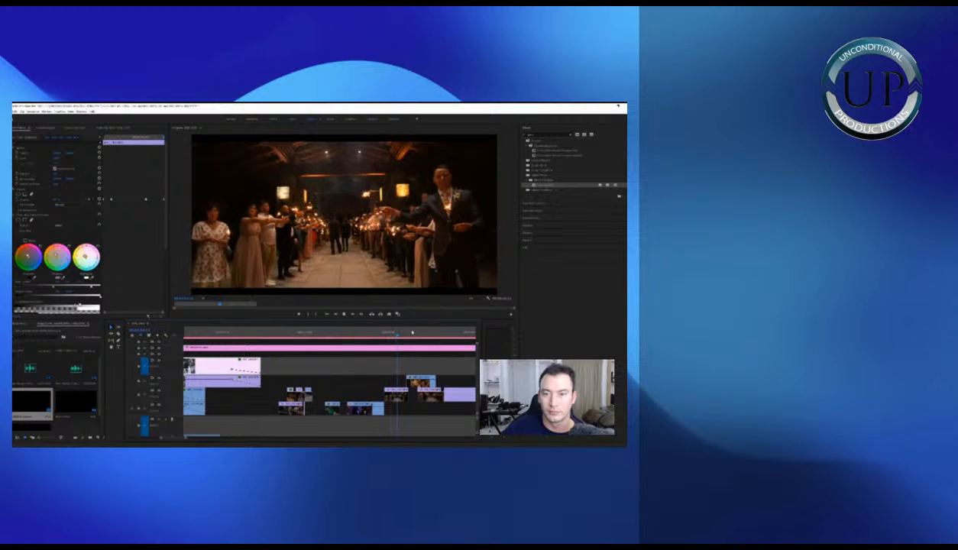
pyautogui.click(412, 332)
pyautogui.press('-')
pyautogui.press('-')
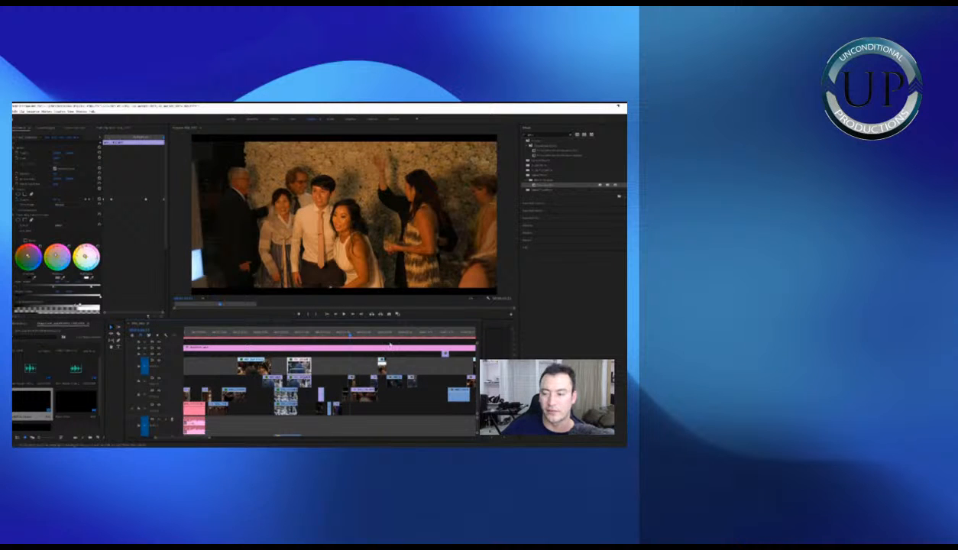
pyautogui.press('=')
pyautogui.press('=')
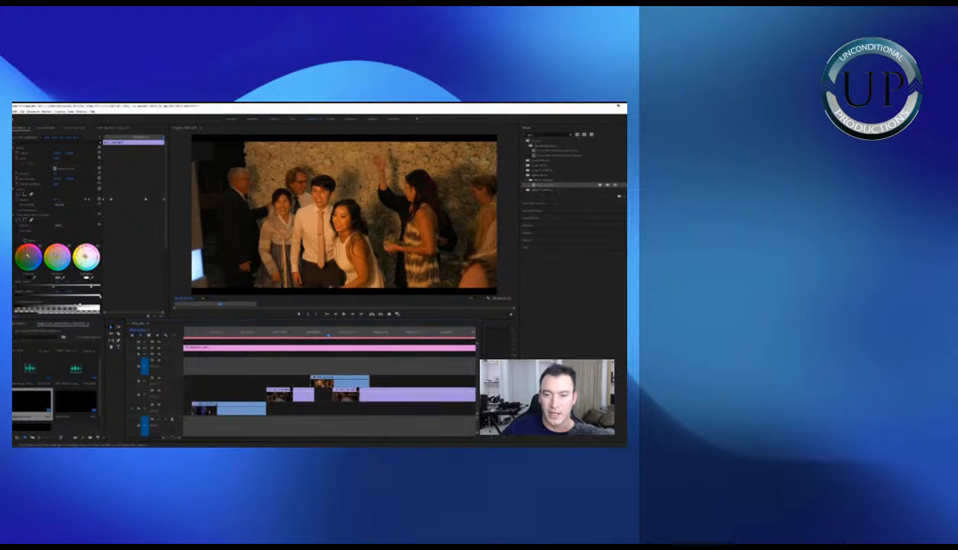
pyautogui.press('-')
pyautogui.press('-')
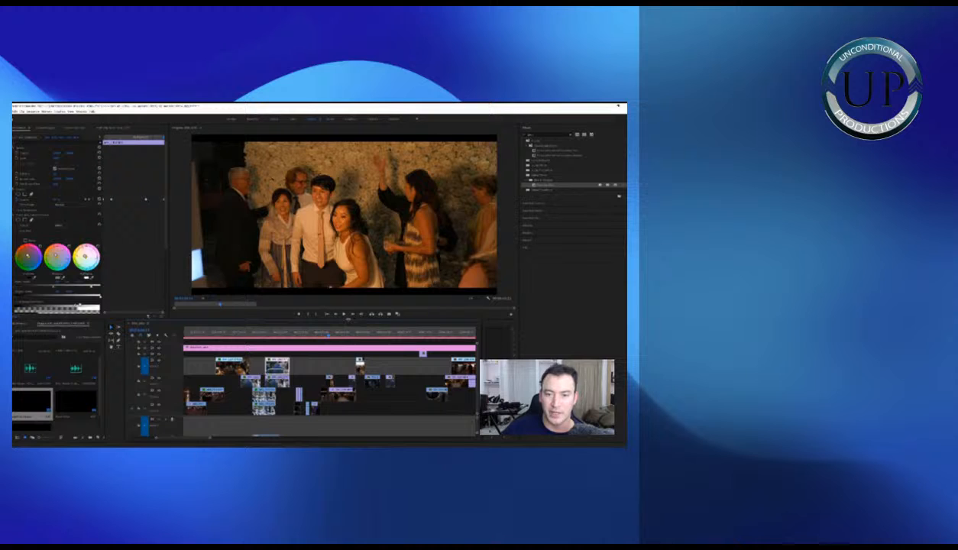
# Enlarge the timeline area to show more tracks, bring the whole sequence into view and save the project
pyautogui.moveTo(348, 320); pyautogui.dragTo(348, 304)
pyautogui.press('-')
pyautogui.press('-')
pyautogui.press('-')
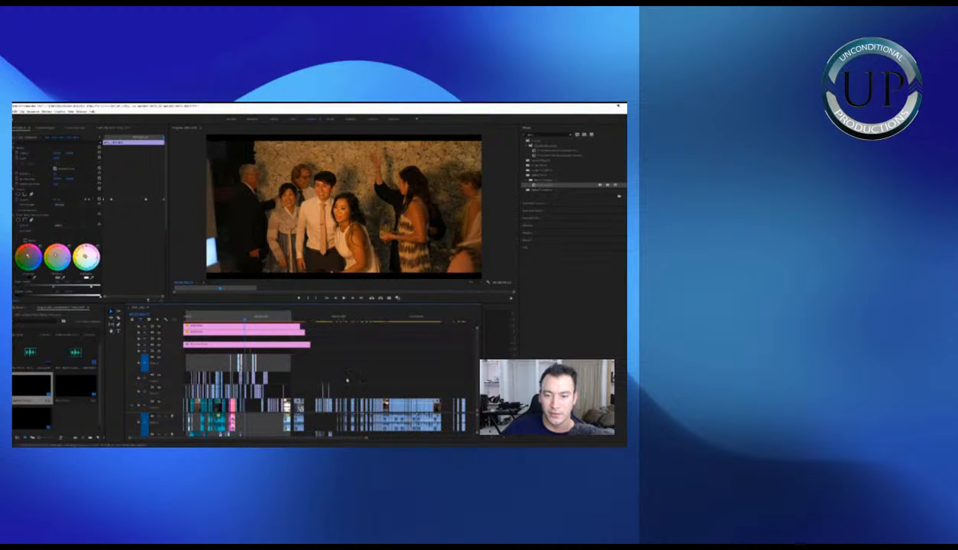
pyautogui.press('=')
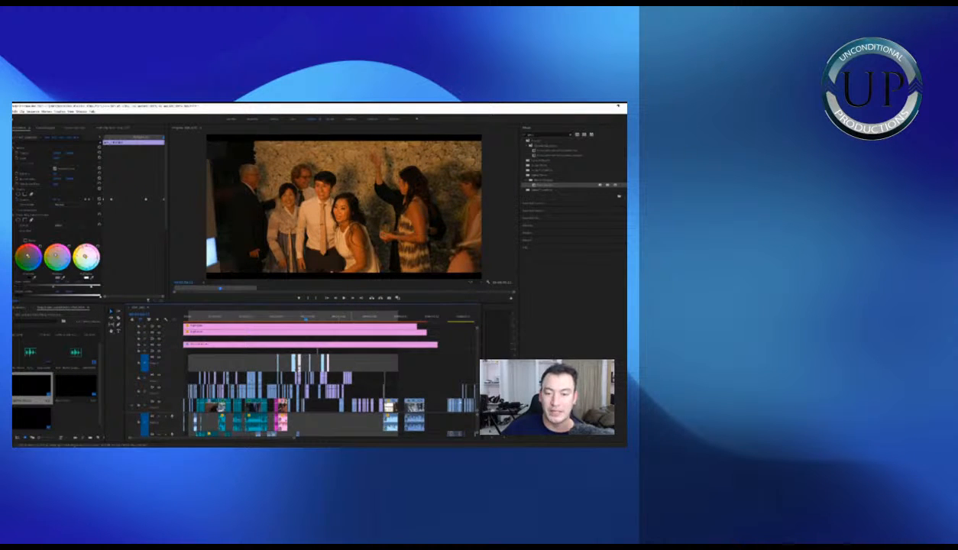
pyautogui.press('-')
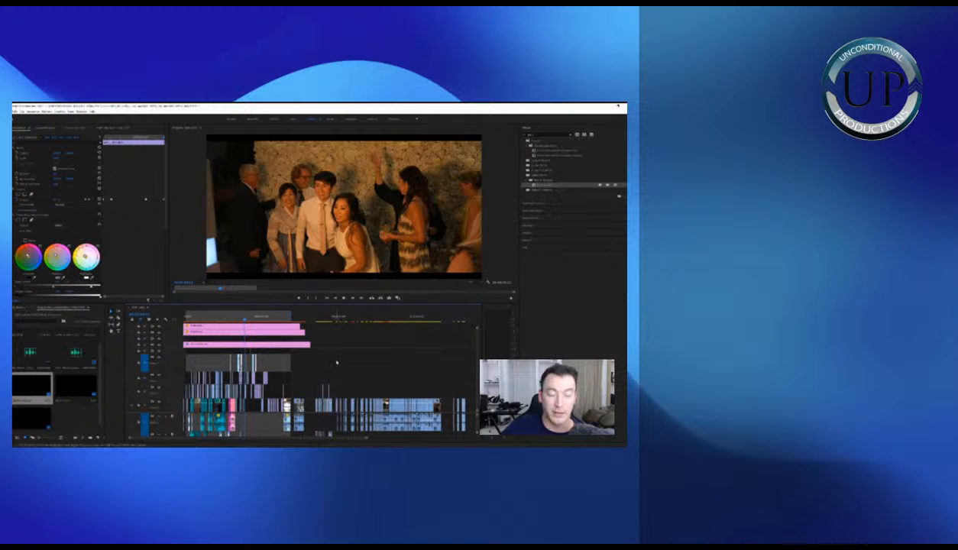
pyautogui.hotkey('ctrl', 's')
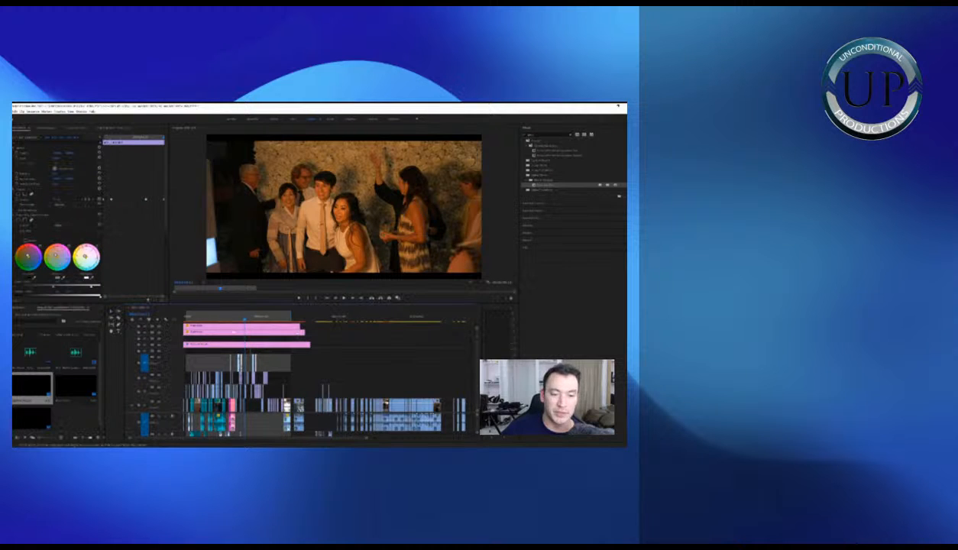
# Go to the ceremony section of the film and enlarge the timeline area further so more tracks fit
pyautogui.press('=')
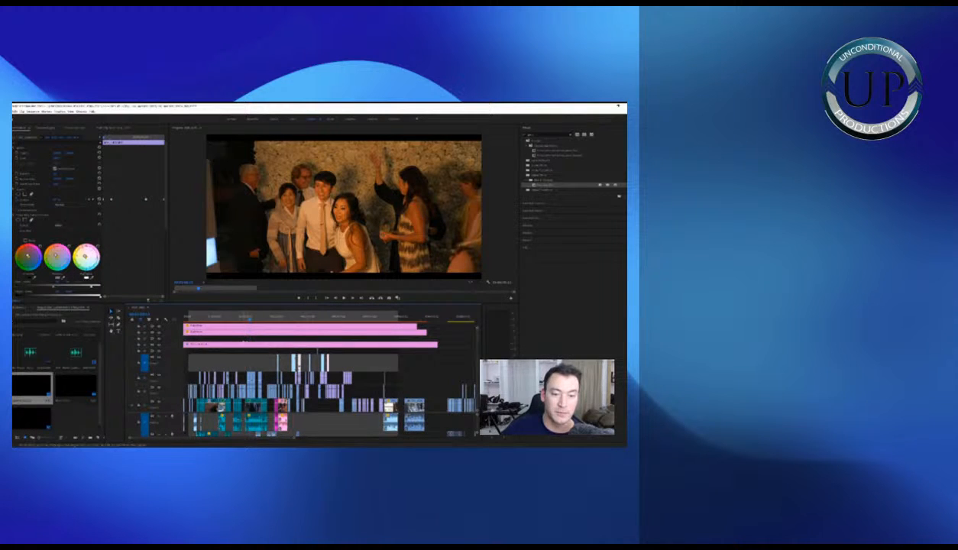
pyautogui.press('=')
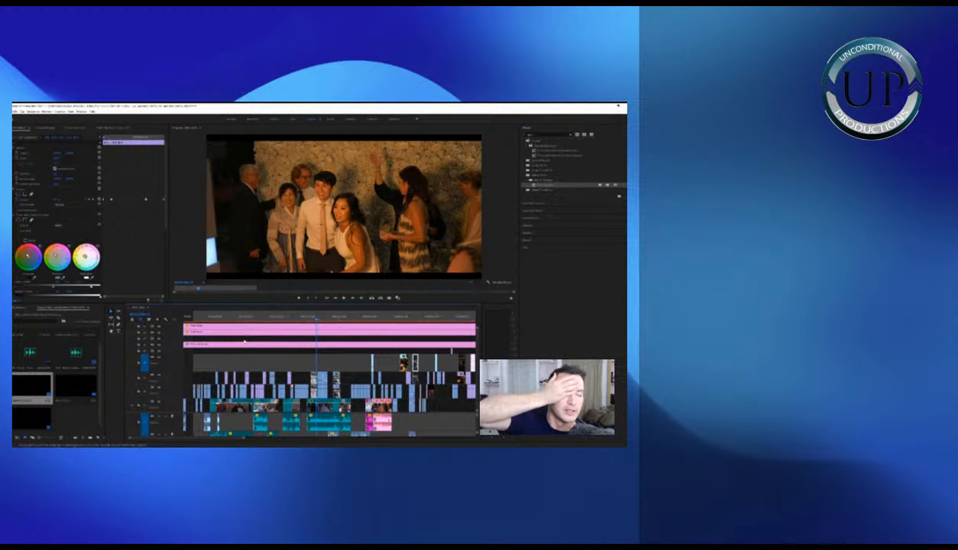
pyautogui.press('space')
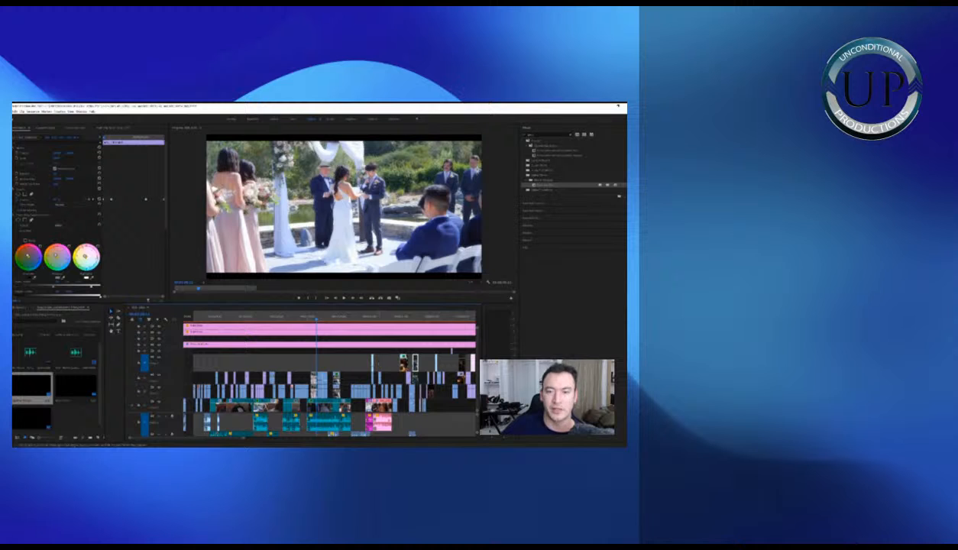
pyautogui.moveTo(369, 305); pyautogui.dragTo(370, 282)
pyautogui.press('-')
pyautogui.moveTo(444, 346); pyautogui.dragTo(372, 309)
pyautogui.press('=')
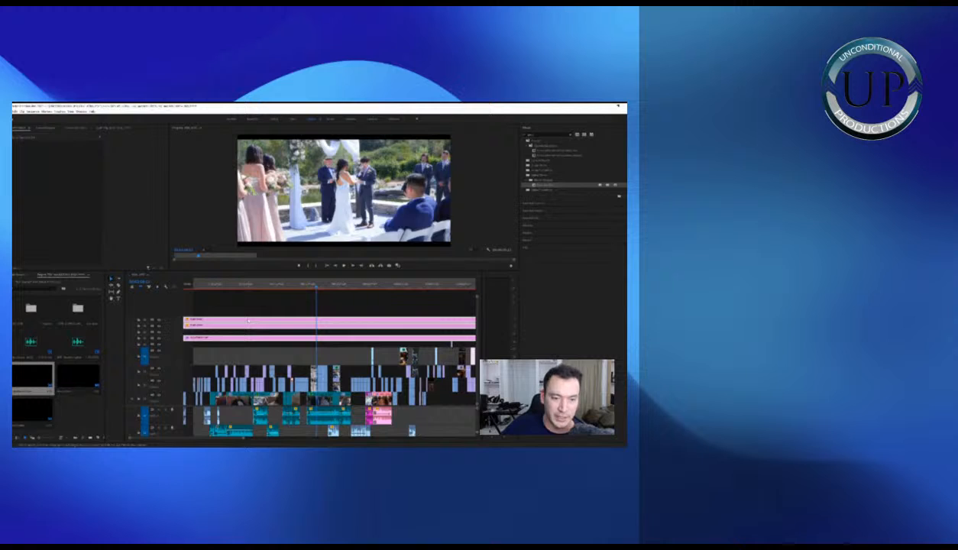
pyautogui.moveTo(248, 320); pyautogui.dragTo(246, 307)
pyautogui.press('-')
pyautogui.press('=')
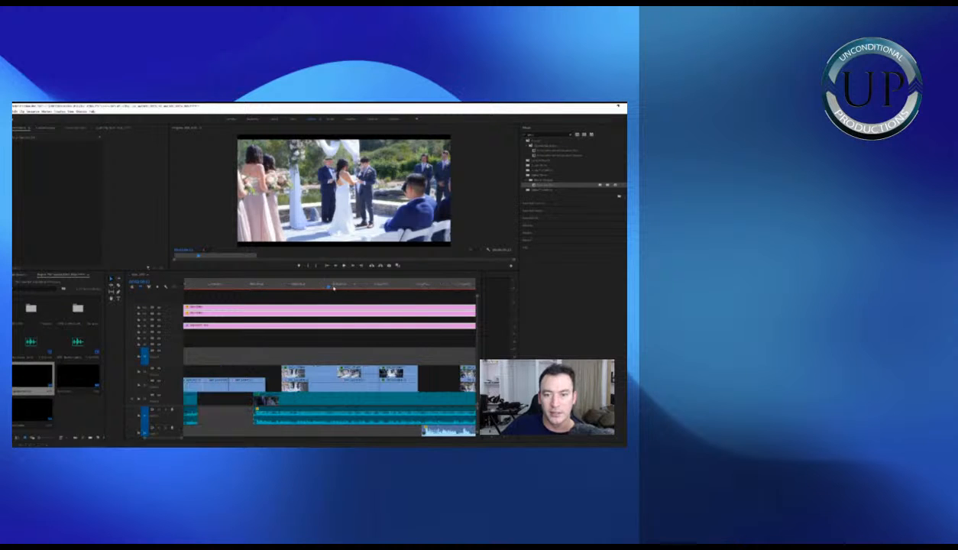
# Play the wide ceremony shot and examine the colour correction settings on its upper stacked copy
pyautogui.press('=')
pyautogui.press('space')
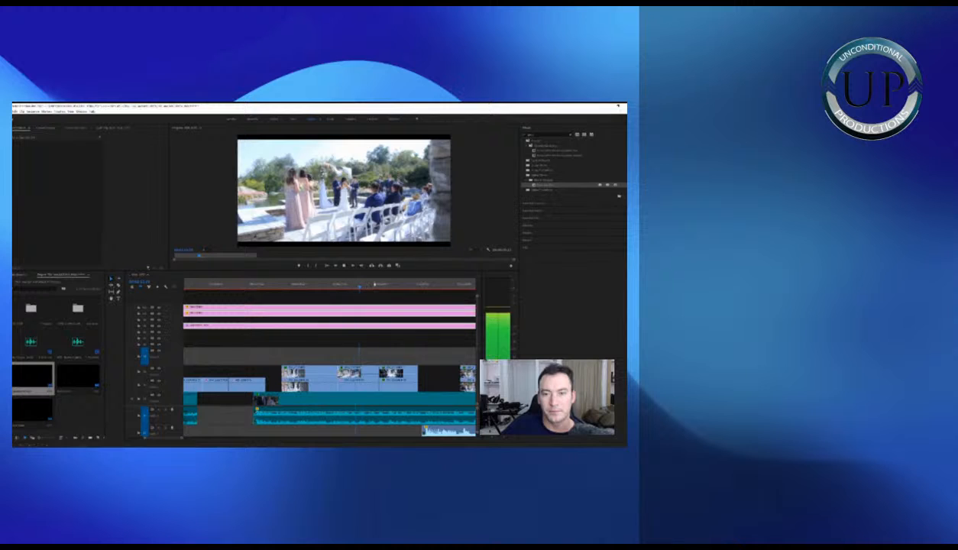
pyautogui.click(372, 286)
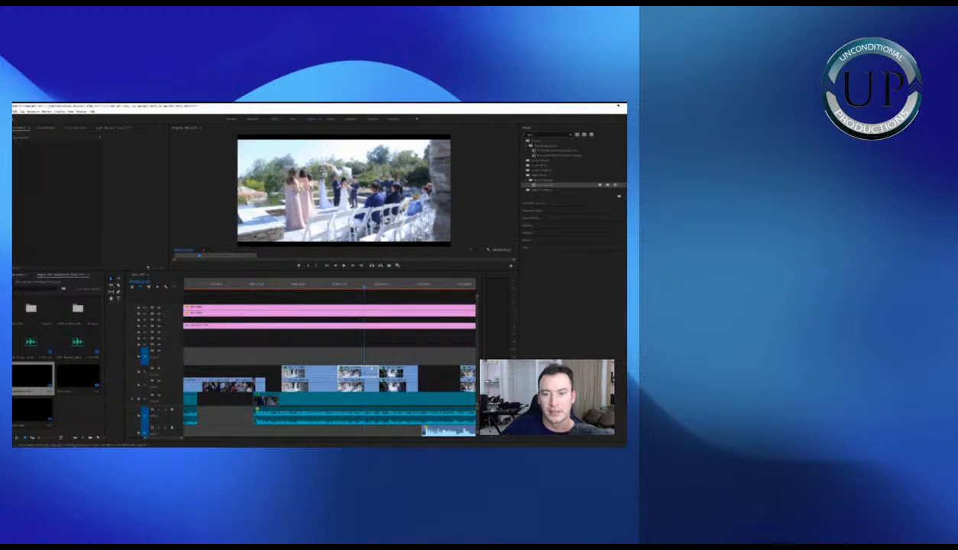
pyautogui.click(378, 357)
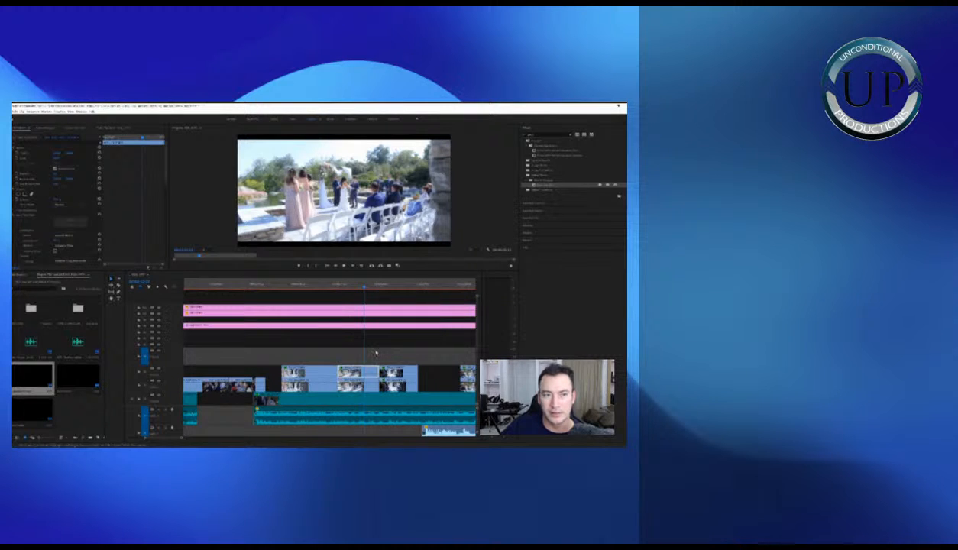
pyautogui.press('=')
pyautogui.scroll(-10, 154, 229)
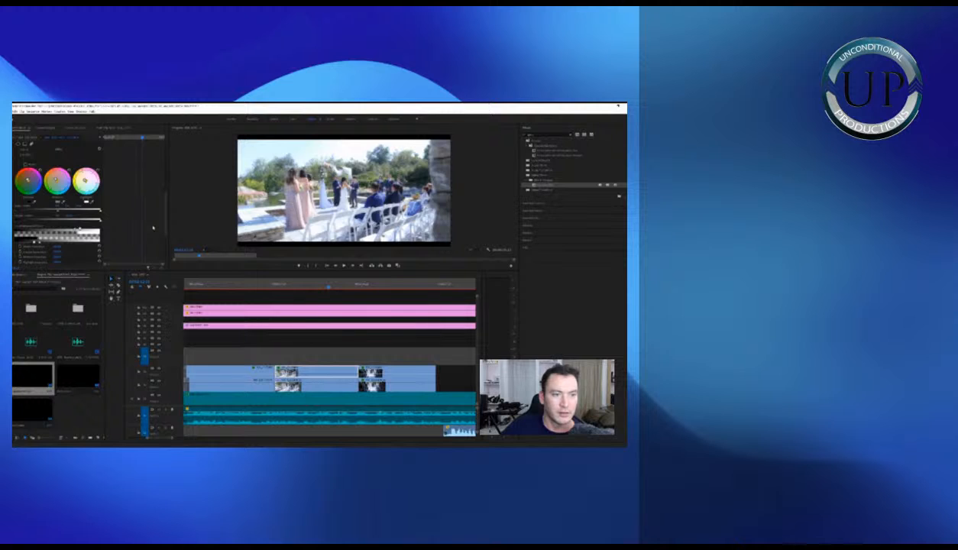
pyautogui.click(332, 344)
# Look through the second half of the sequence for the night-time sparkler exit clips
pyautogui.press('-')
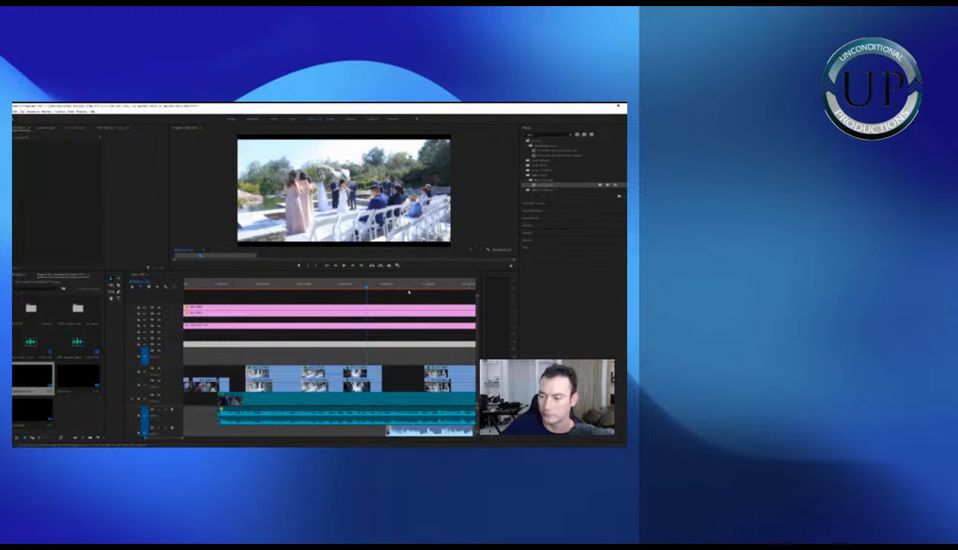
pyautogui.press('-')
pyautogui.press('-')
pyautogui.press('-')
pyautogui.press('-')
pyautogui.press('-')
pyautogui.click(258, 287)
pyautogui.press('=')
pyautogui.press('=')
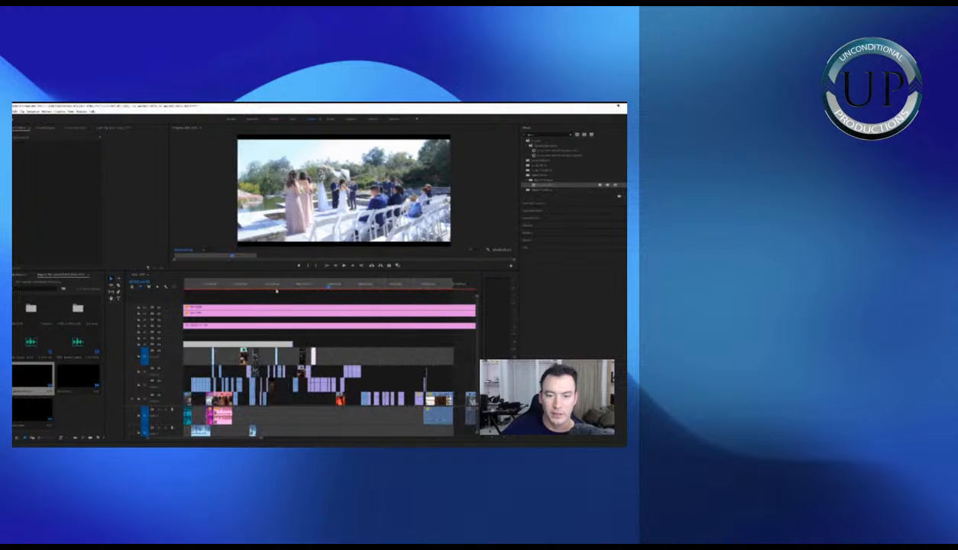
pyautogui.click(341, 288)
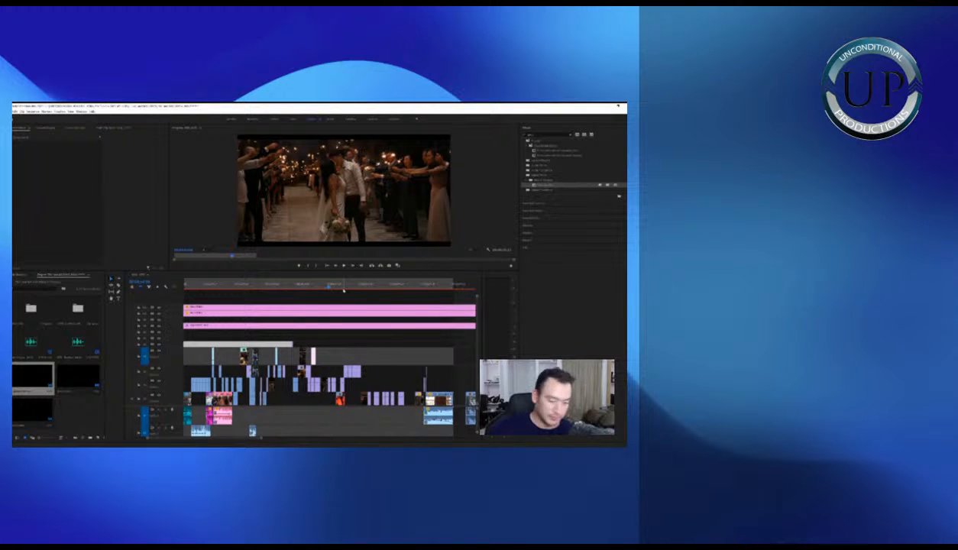
pyautogui.press('=')
pyautogui.press('=')
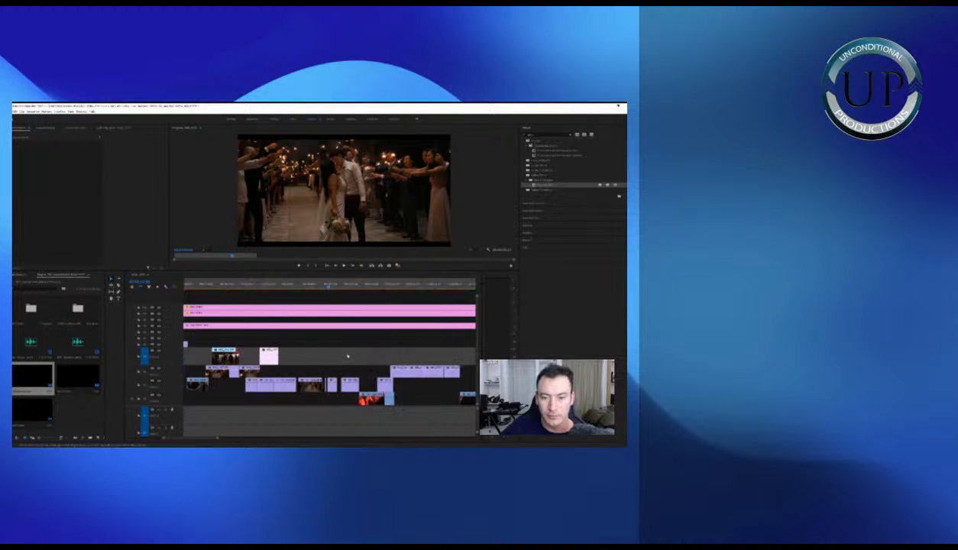
# Find the clip of the groom clasping hands with a groomsman, select it and examine its colour correction settings
pyautogui.click(267, 288)
pyautogui.press('-')
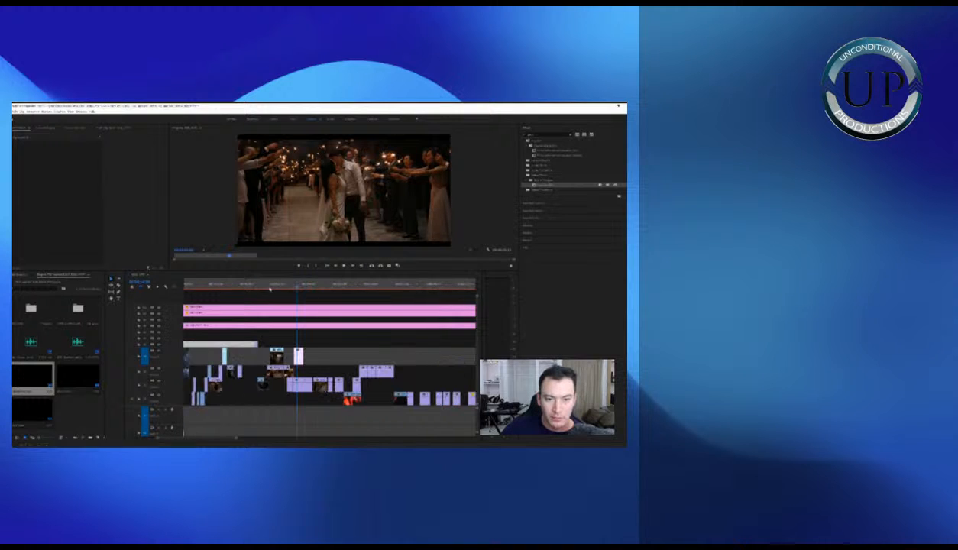
pyautogui.moveTo(271, 287); pyautogui.dragTo(267, 288)
pyautogui.press('=')
pyautogui.press('=')
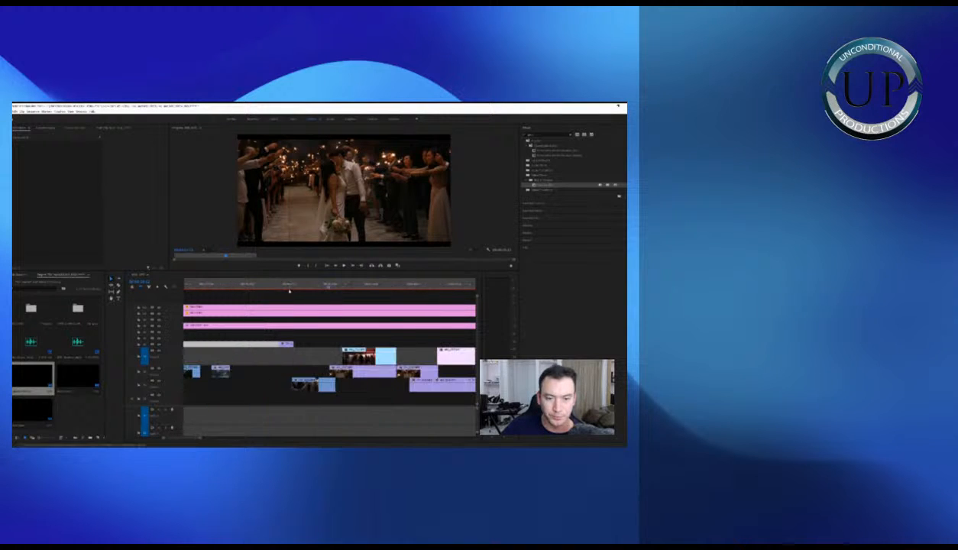
pyautogui.press('-')
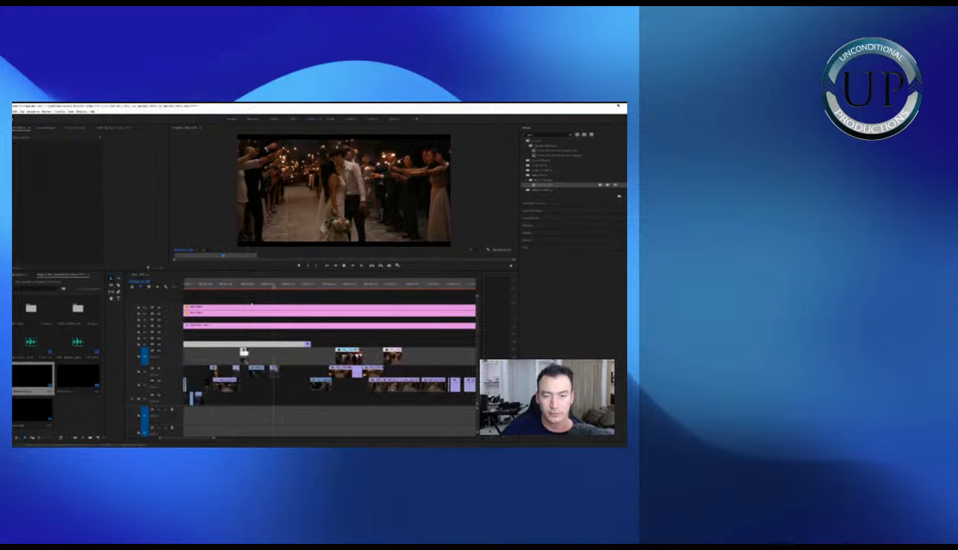
pyautogui.press('=')
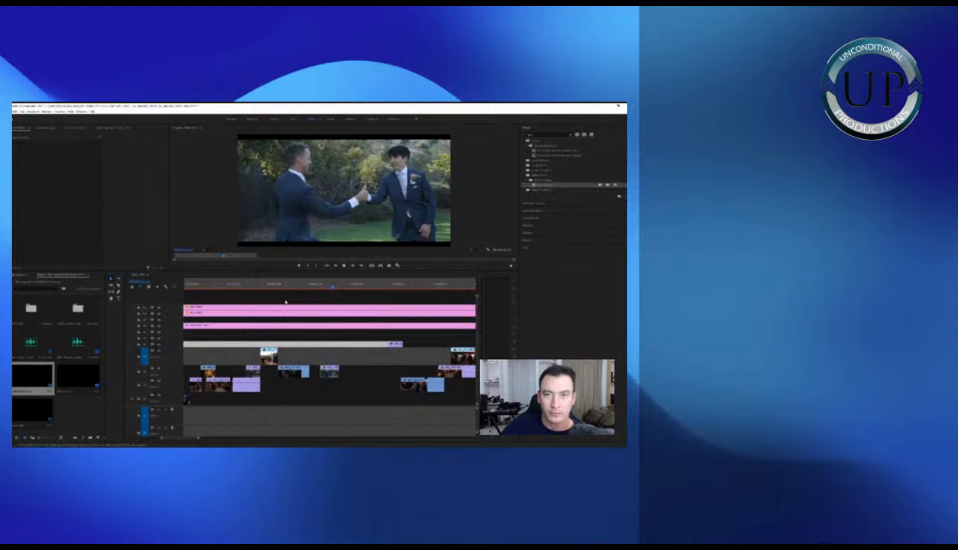
pyautogui.click(283, 286)
pyautogui.click(253, 286)
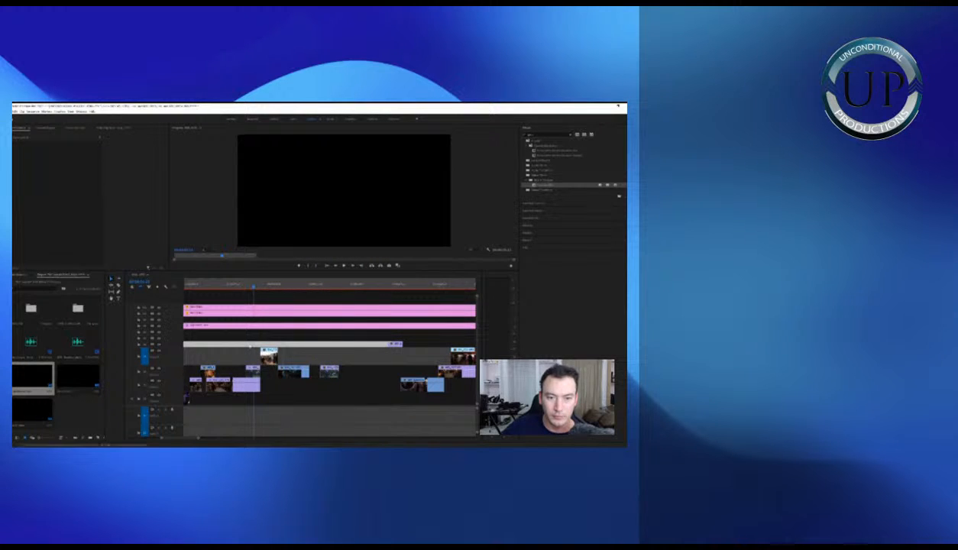
pyautogui.click(252, 370)
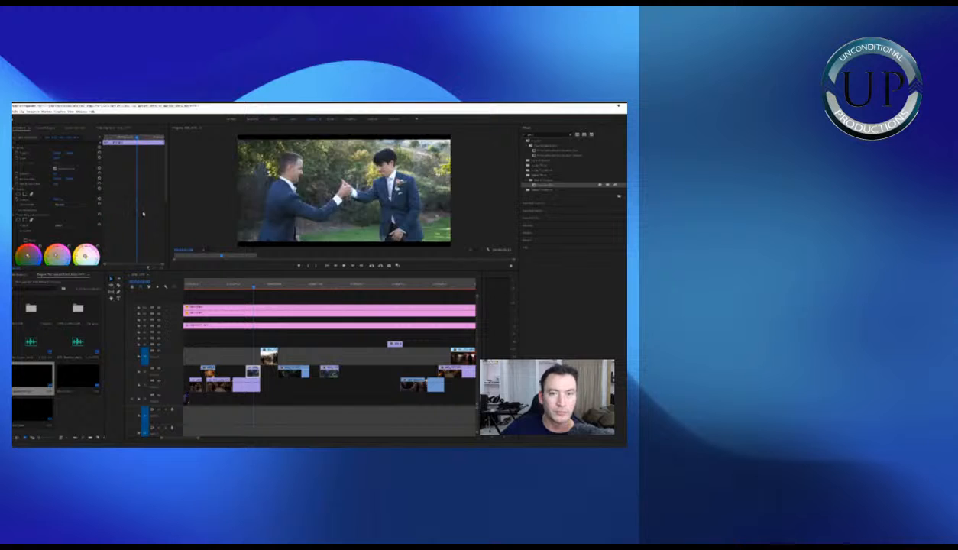
pyautogui.scroll(-5, 134, 221)
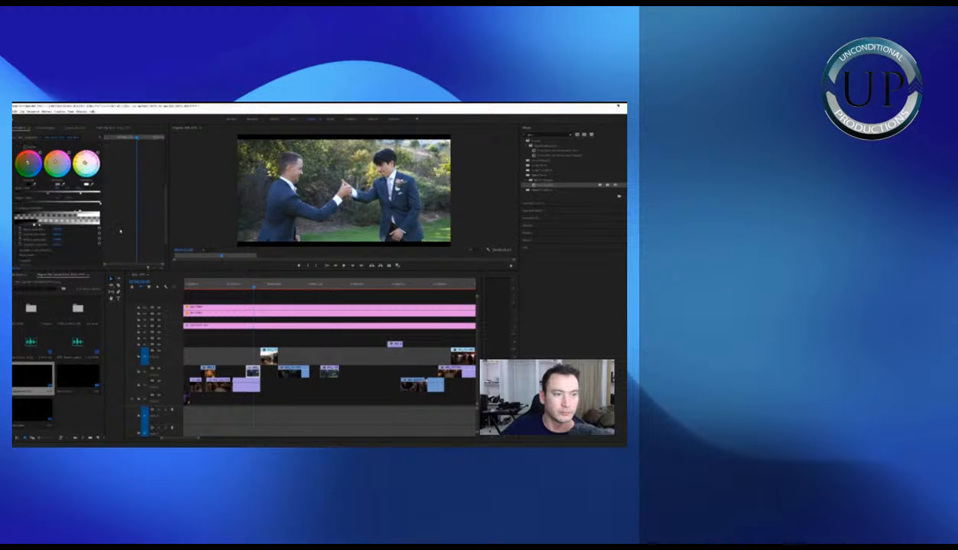
# Paste the copied colour correction onto the next shot of the groom shaking hands with a groomsman and play it back
pyautogui.scroll(3, 40, 199)
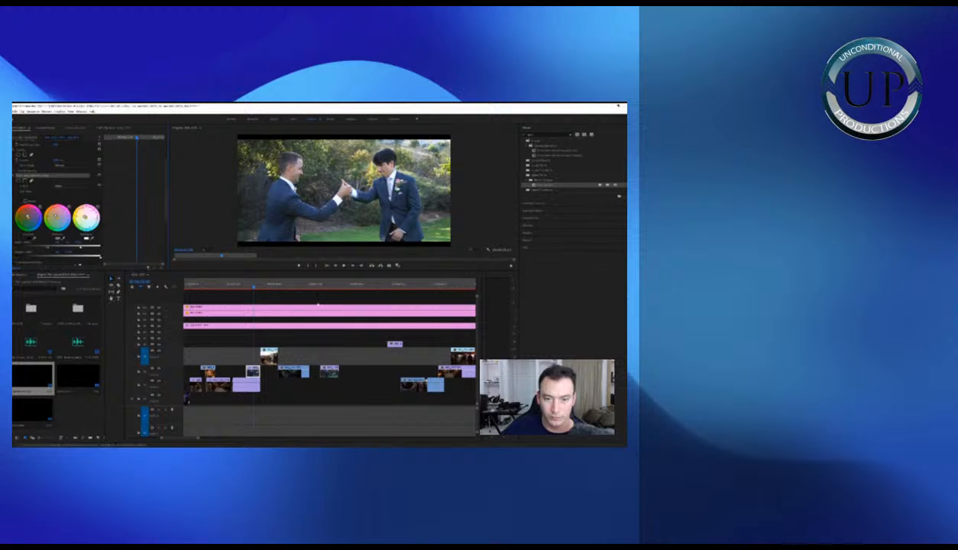
pyautogui.click(329, 283)
pyautogui.click(328, 371)
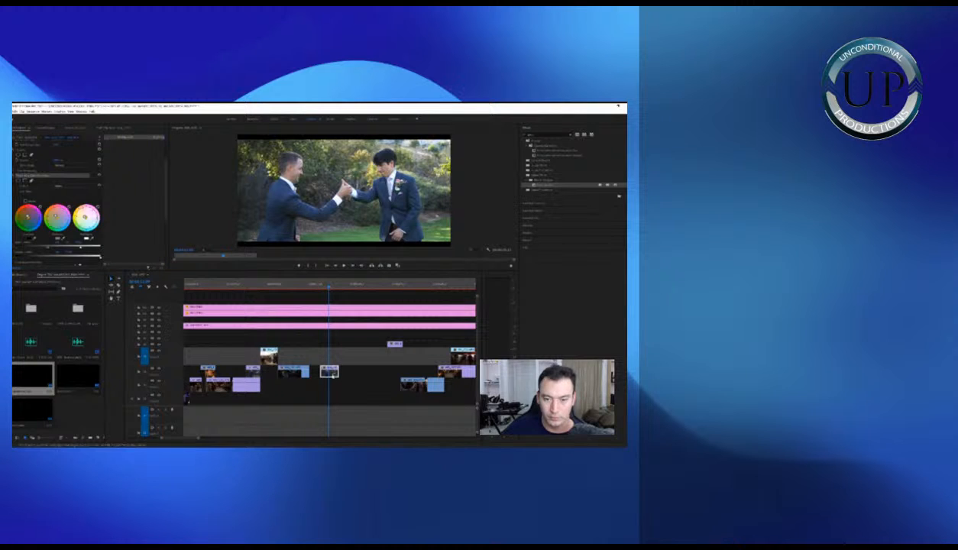
pyautogui.hotkey('ctrl', 'v')
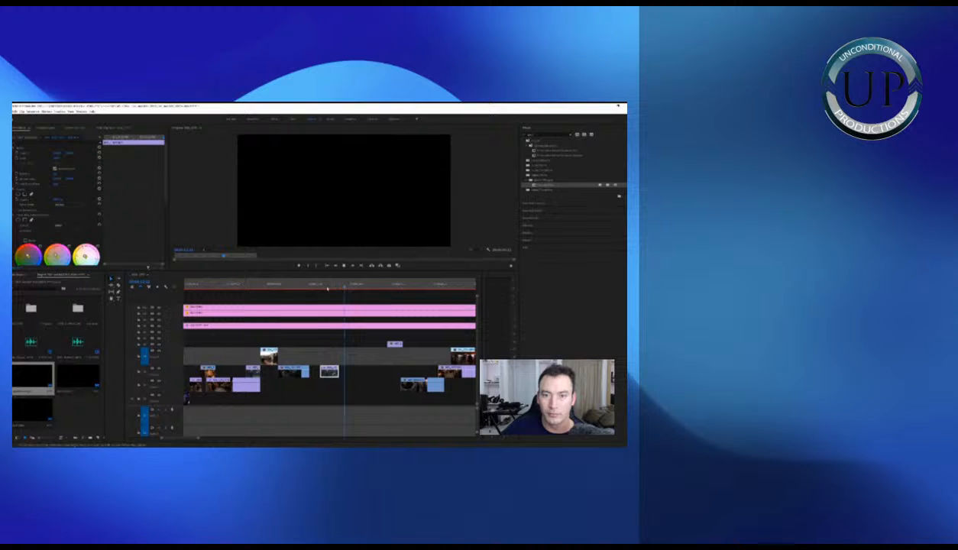
pyautogui.click(318, 285)
pyautogui.press('space')
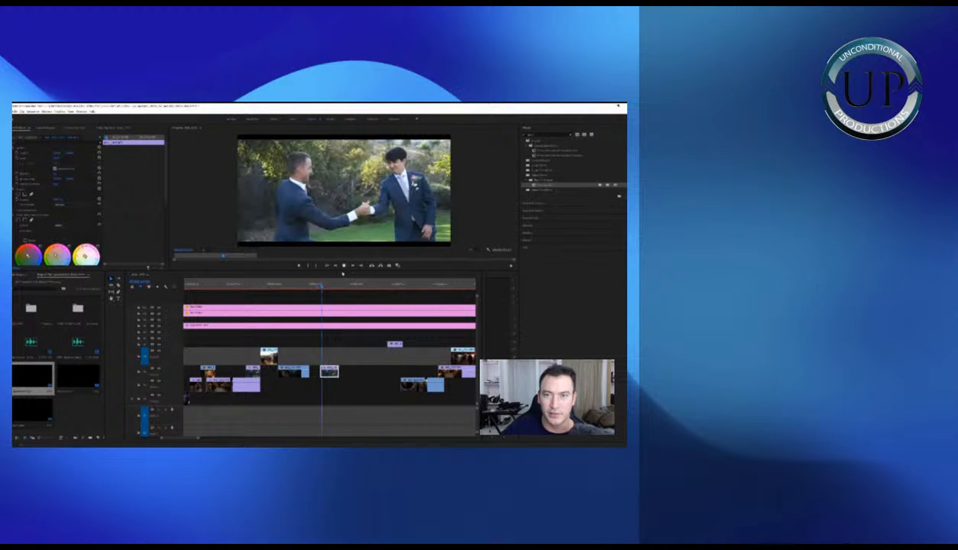
pyautogui.click(319, 285)
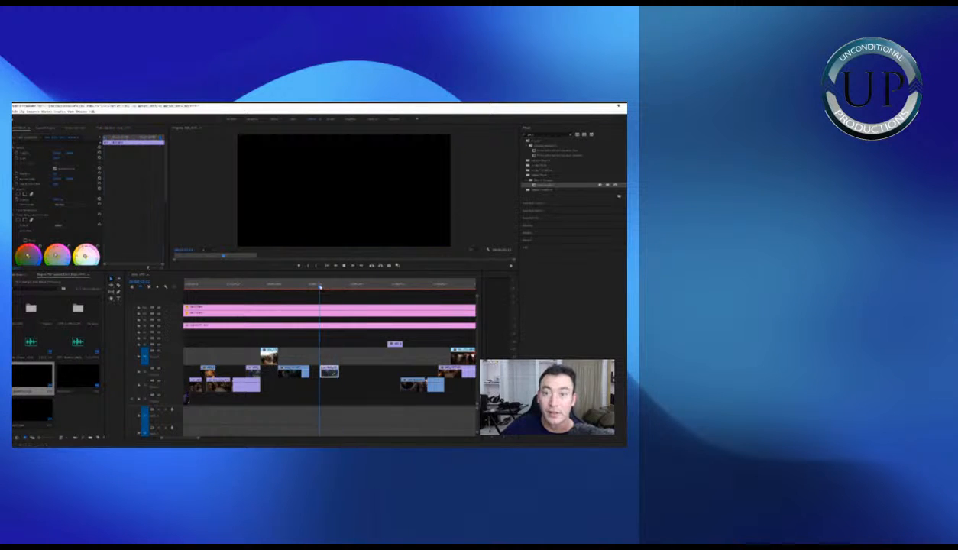
pyautogui.press('space')
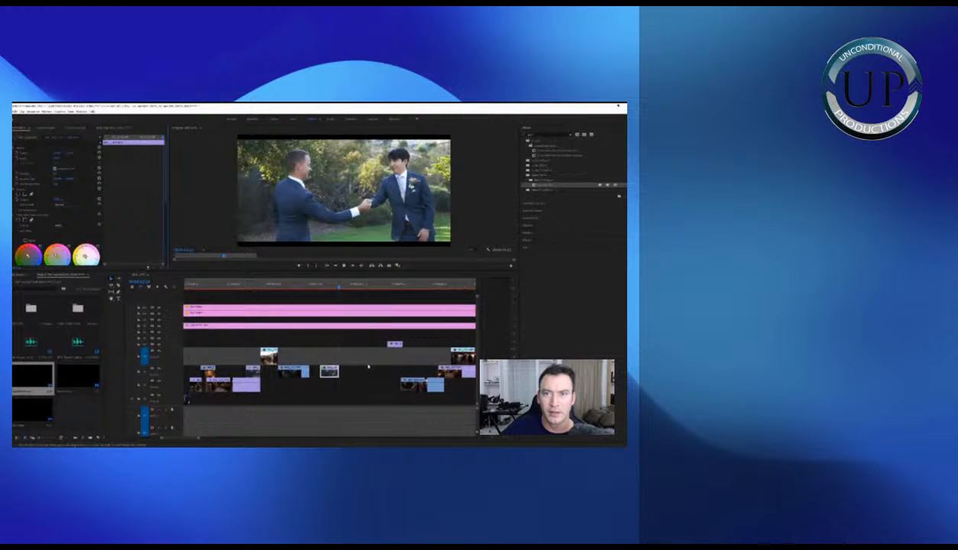
# Look through the reception dancing clips up to the night-time sparkler exit
pyautogui.click(391, 285)
pyautogui.press('=')
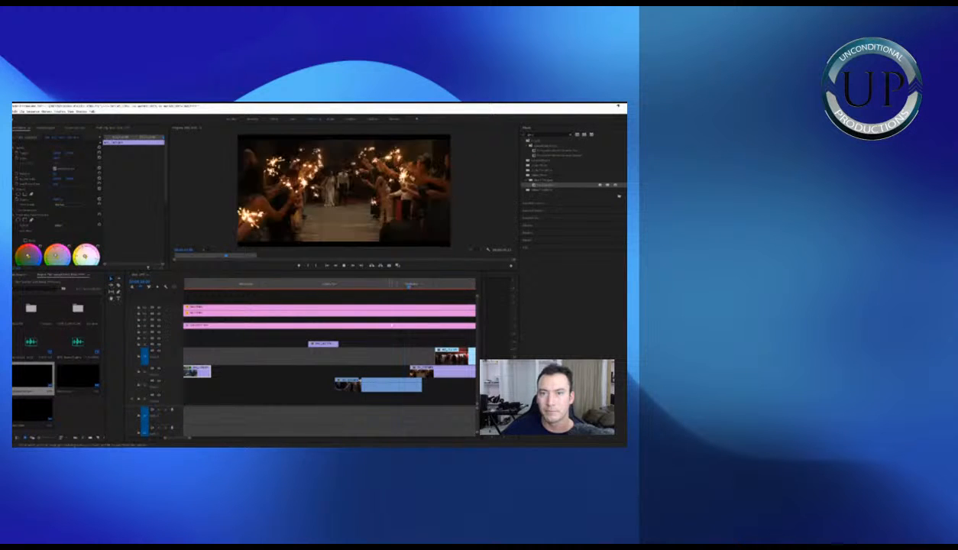
pyautogui.press('-')
pyautogui.press('-')
pyautogui.press('-')
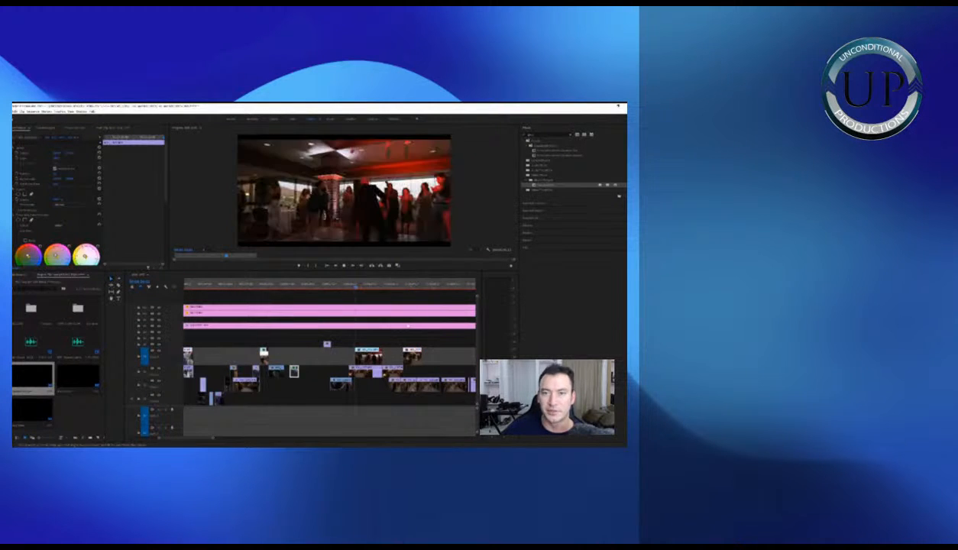
pyautogui.press('=')
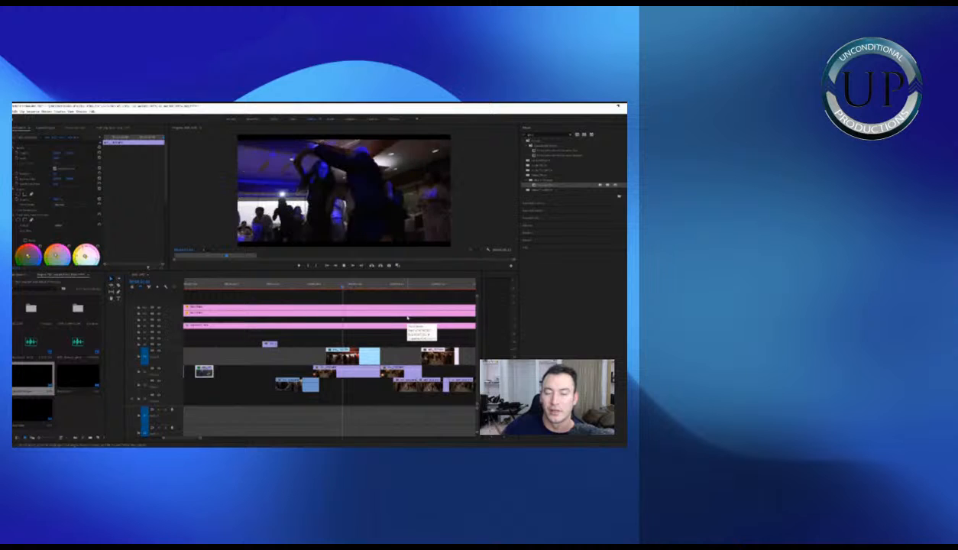
pyautogui.click(397, 285)
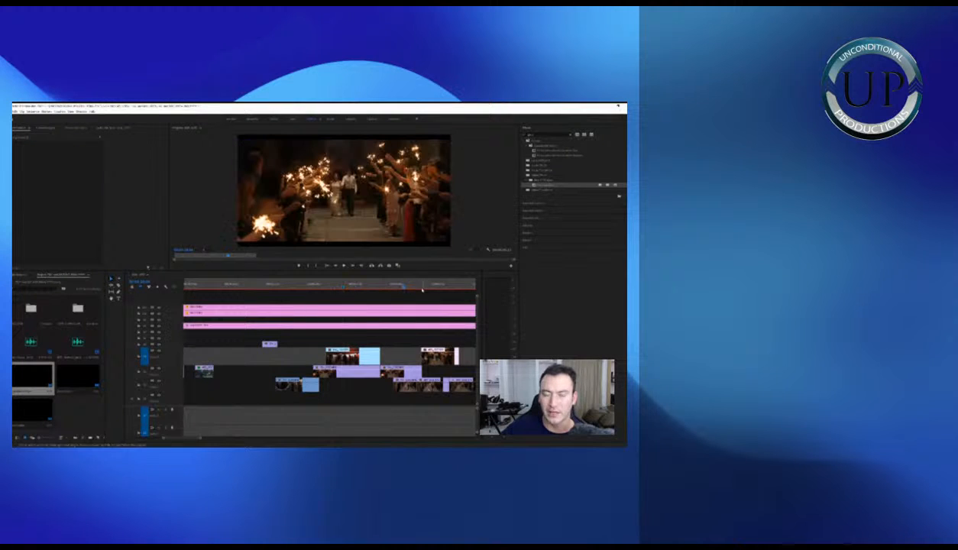
# Move the clip of the couple walking between the sparklers down one video track and go to the wider sparkler shot that follows
pyautogui.press('-')
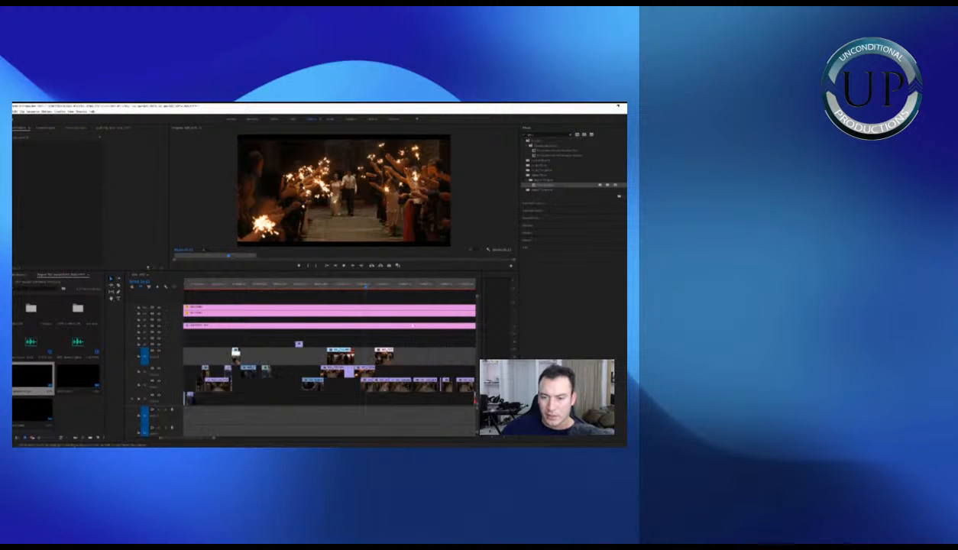
pyautogui.press('-')
pyautogui.click(361, 285)
pyautogui.press('=')
pyautogui.press('=')
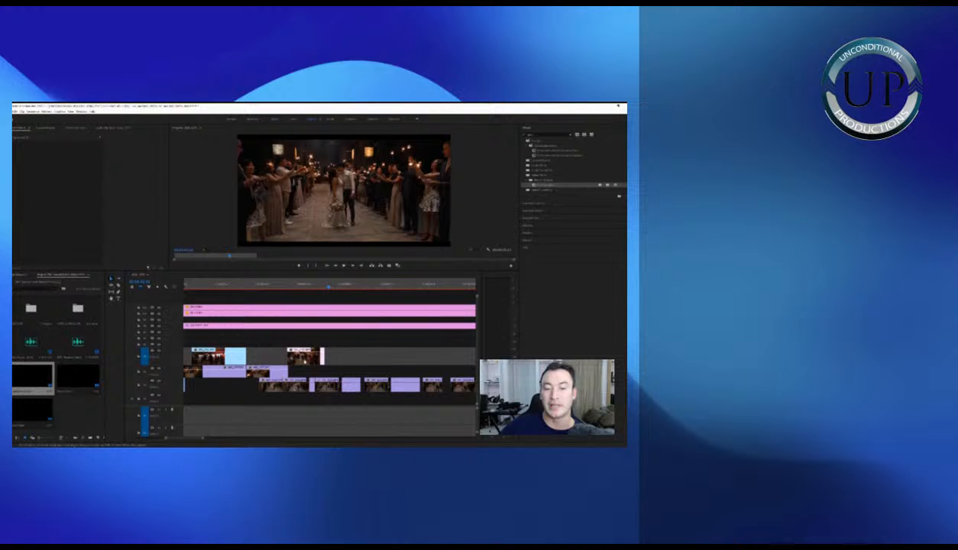
pyautogui.press('=')
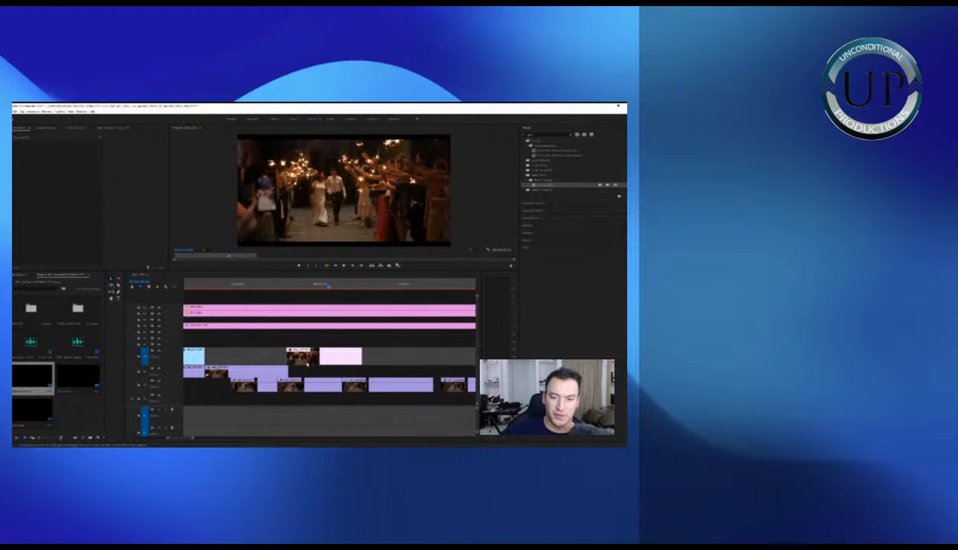
pyautogui.moveTo(308, 354); pyautogui.dragTo(308, 368)
pyautogui.press('-')
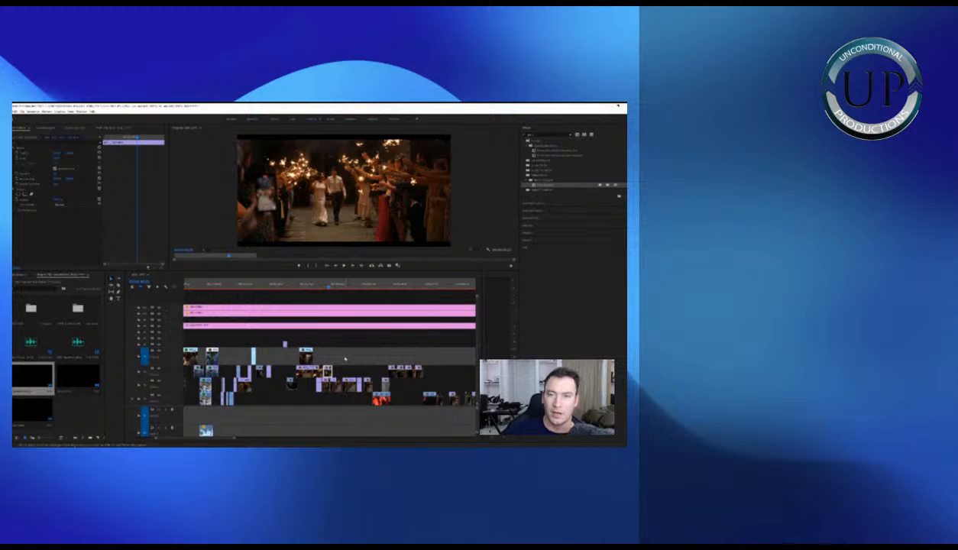
pyautogui.press('=')
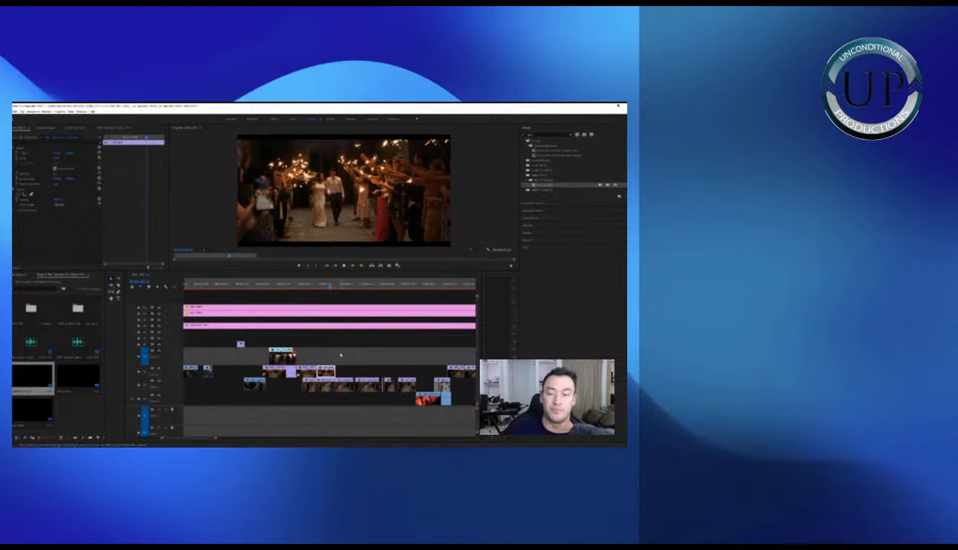
pyautogui.click(341, 355)
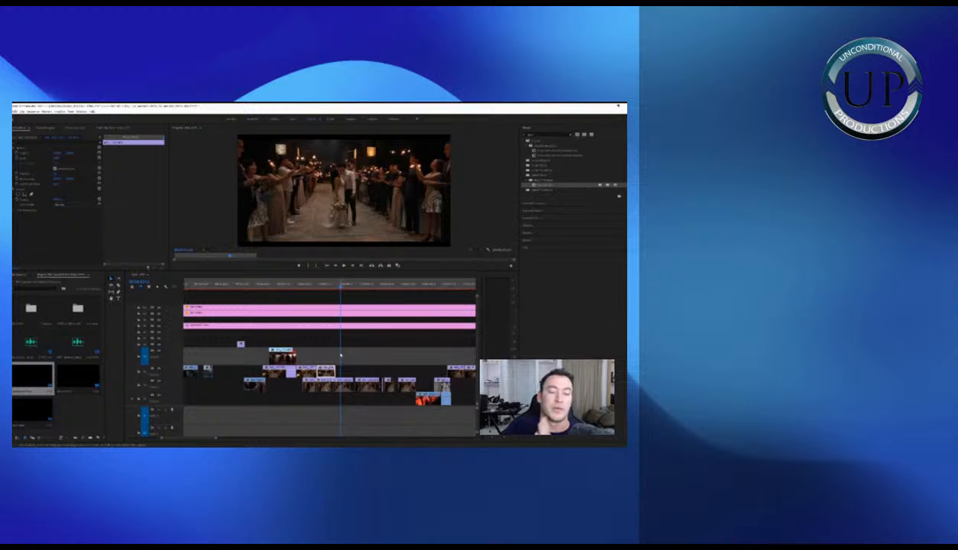
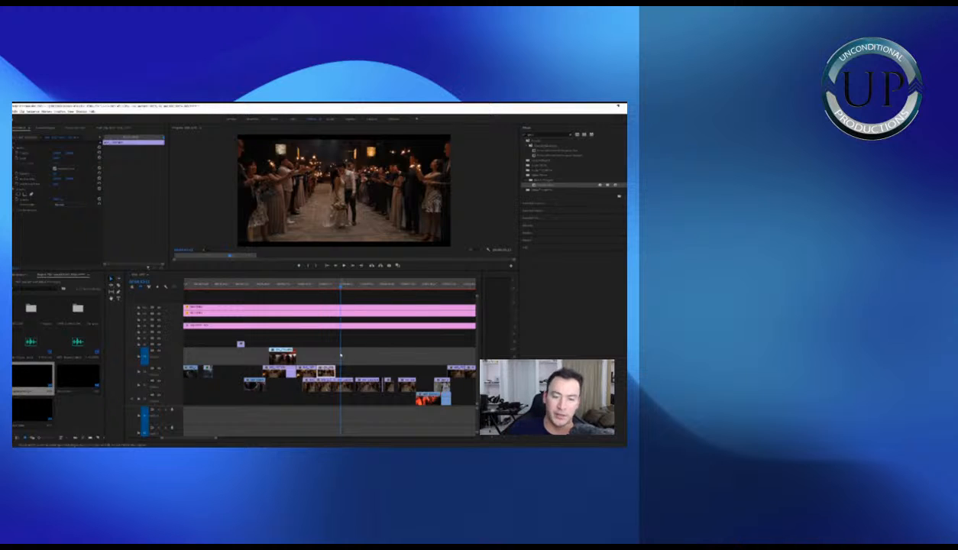
# Look past the end of the finished film for the uncorrected ceremony and family portrait footage
pyautogui.press('-')
pyautogui.press('-')
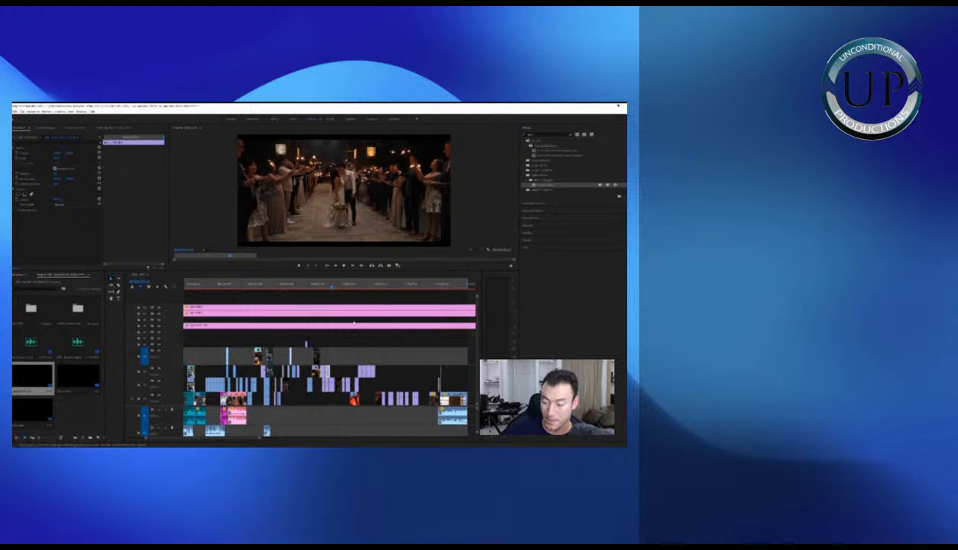
pyautogui.scroll(3, 353, 322)
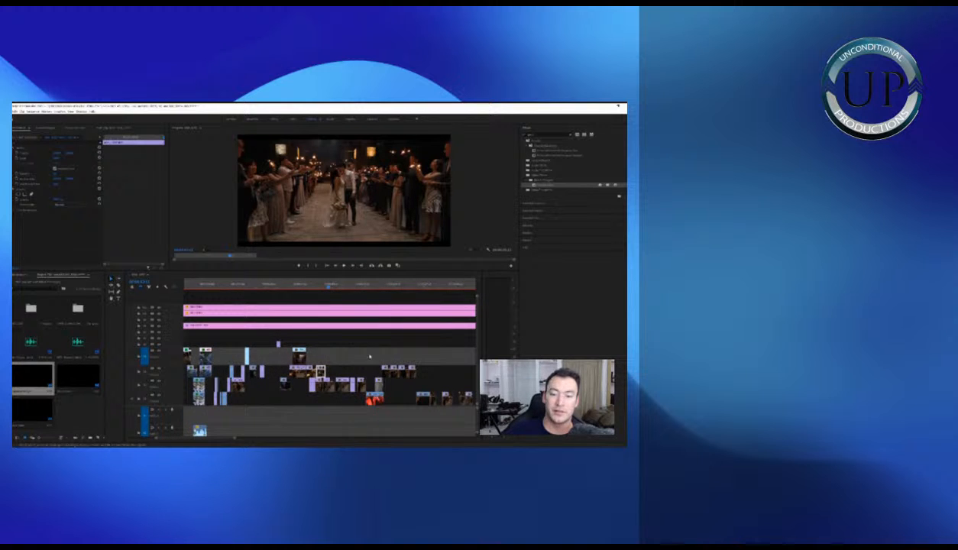
pyautogui.scroll(-3, 372, 352)
pyautogui.scroll(3, 380, 339)
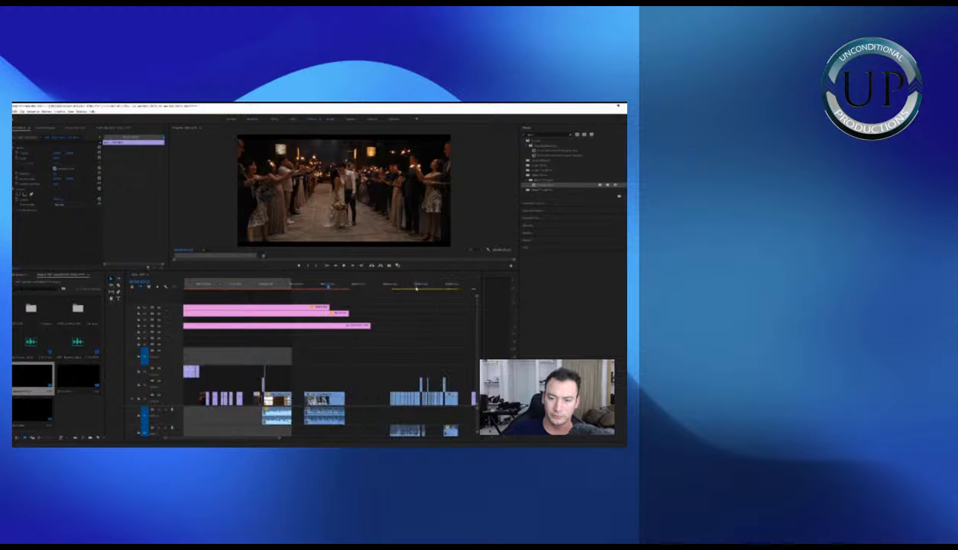
pyautogui.press('space')
pyautogui.click(398, 286)
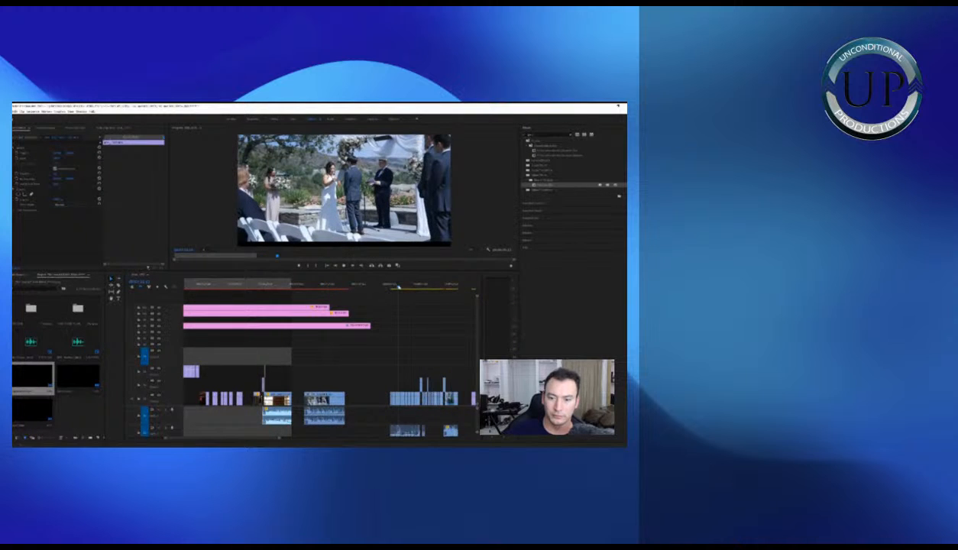
pyautogui.press('=')
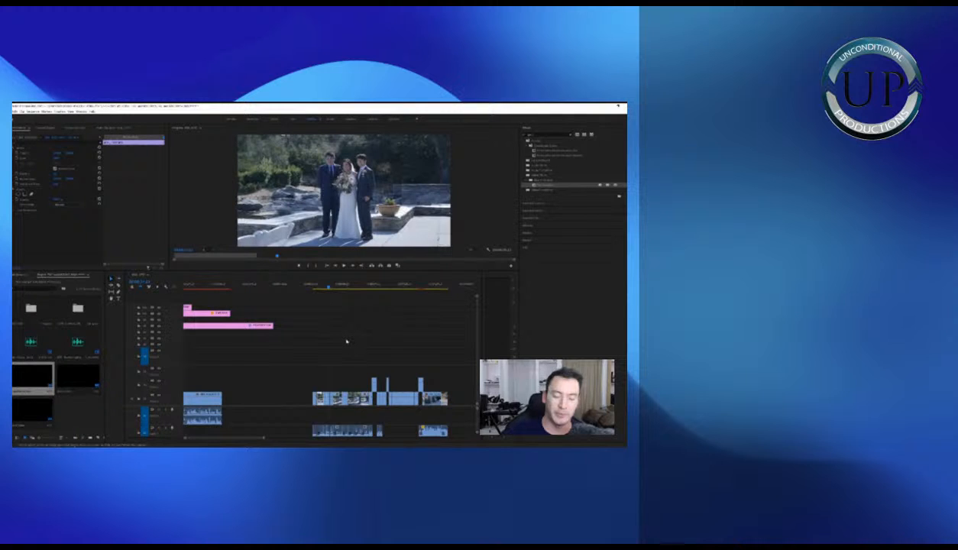
# Move the portrait section's audio clips up to the first audio track, directly beneath their video, and play the section
pyautogui.moveTo(176, 406); pyautogui.dragTo(178, 388)
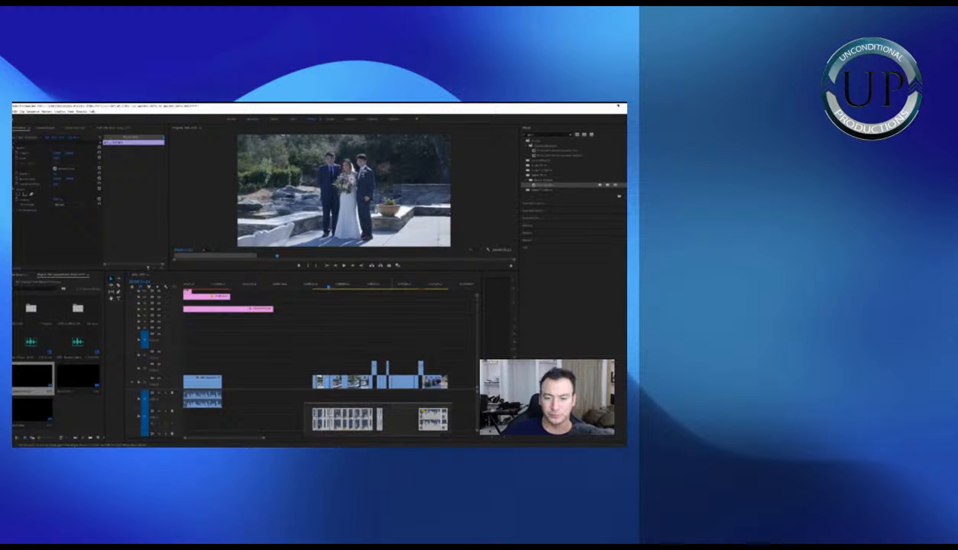
pyautogui.moveTo(305, 403); pyautogui.dragTo(451, 435)
pyautogui.moveTo(338, 416); pyautogui.dragTo(337, 402)
pyautogui.click(441, 359)
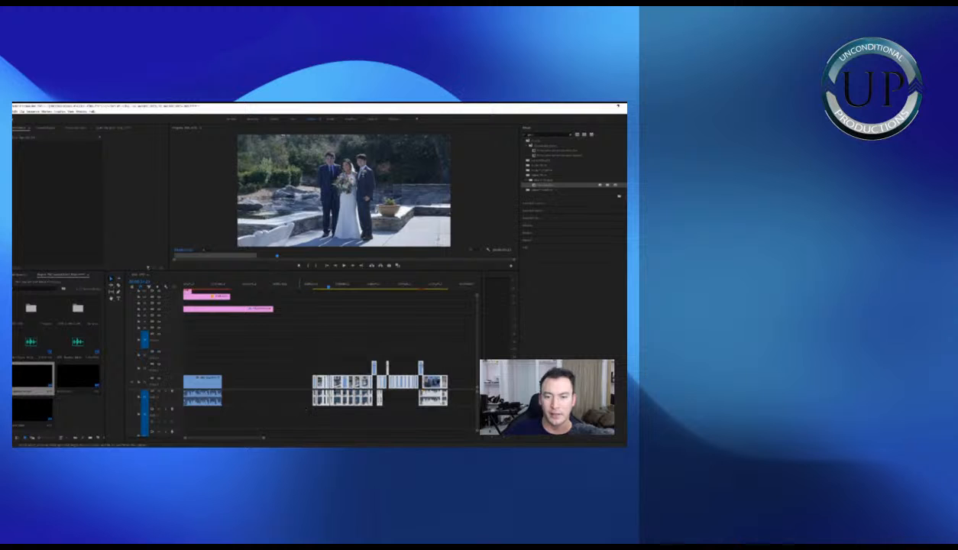
pyautogui.press('space')
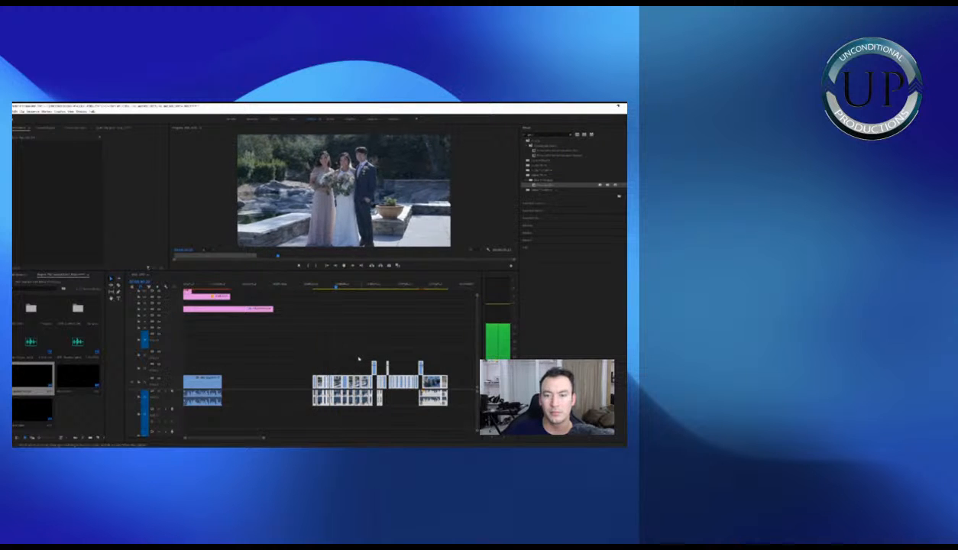
pyautogui.click(376, 342)
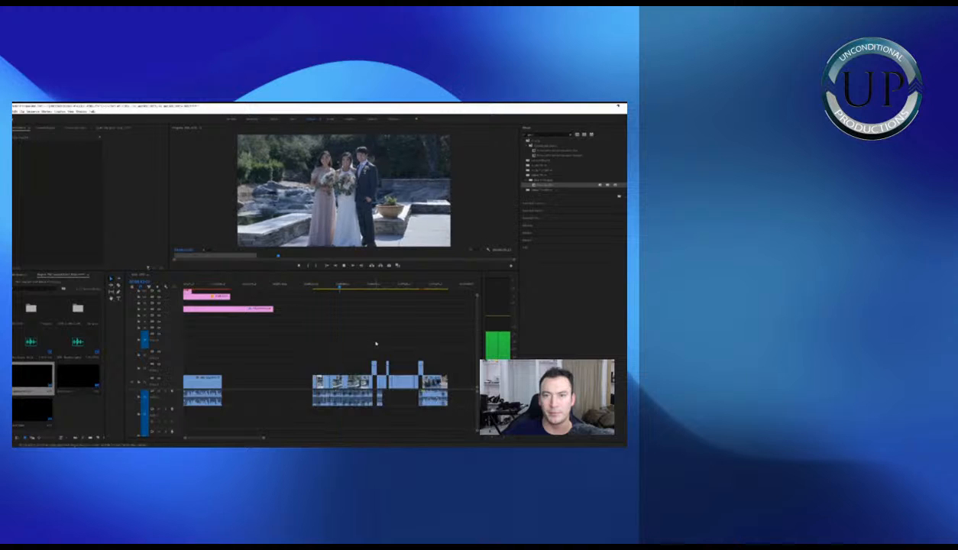
# Play the bridal party group portrait and look over the clips surrounding it in the sequence
pyautogui.press('=')
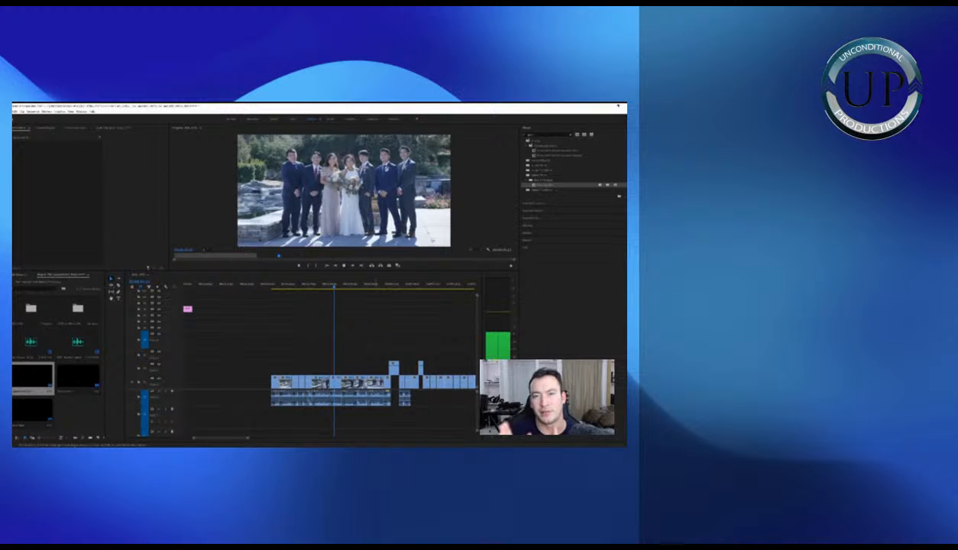
pyautogui.press('-')
pyautogui.press('-')
pyautogui.press('-')
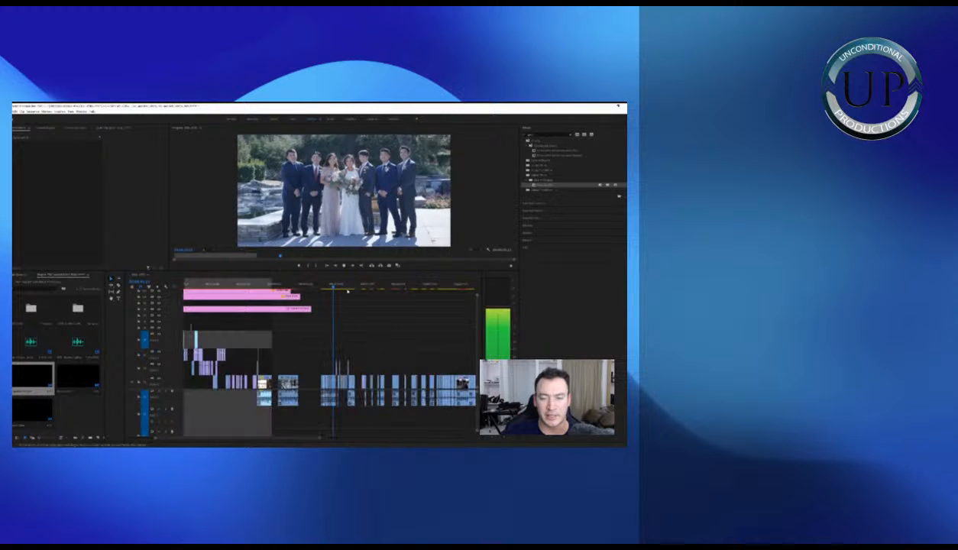
pyautogui.click(342, 288)
pyautogui.press('=')
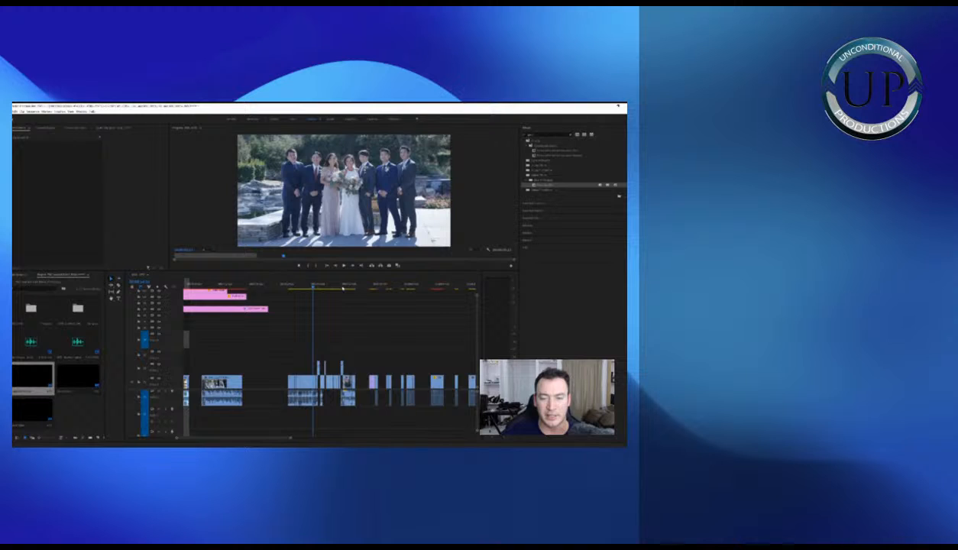
pyautogui.press('-')
pyautogui.moveTo(378, 325); pyautogui.dragTo(388, 319)
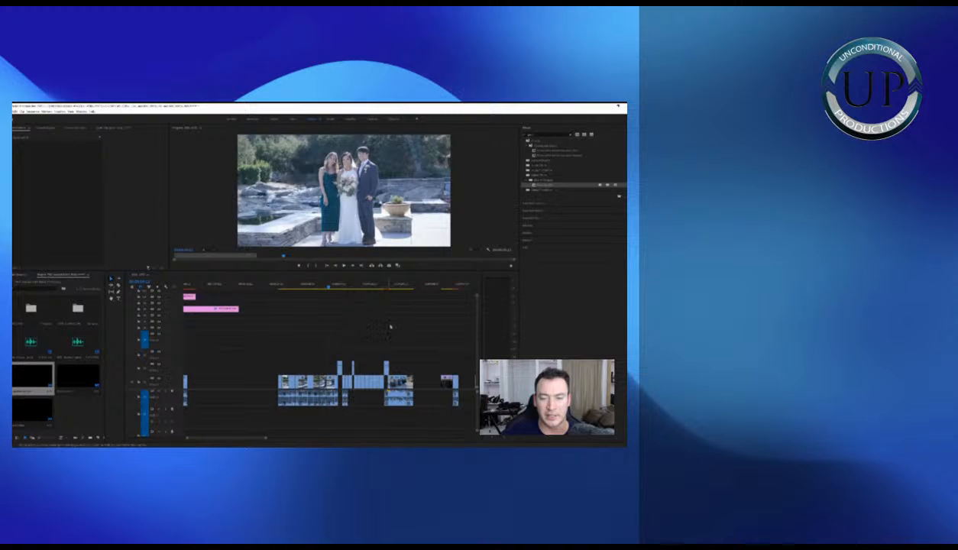
# Play the shot of the bride walking with her bouquet and examine where it begins among the neighbouring clips
pyautogui.click(397, 286)
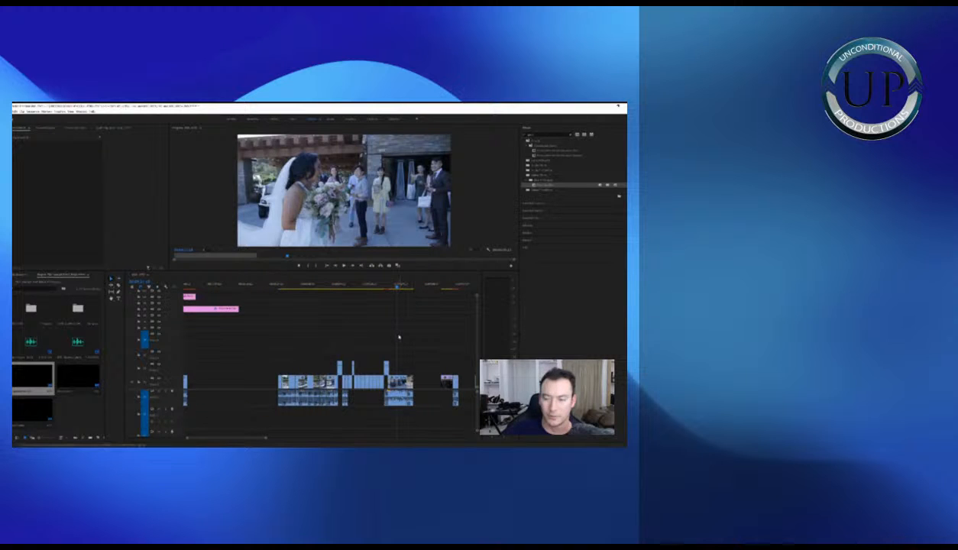
pyautogui.press('space')
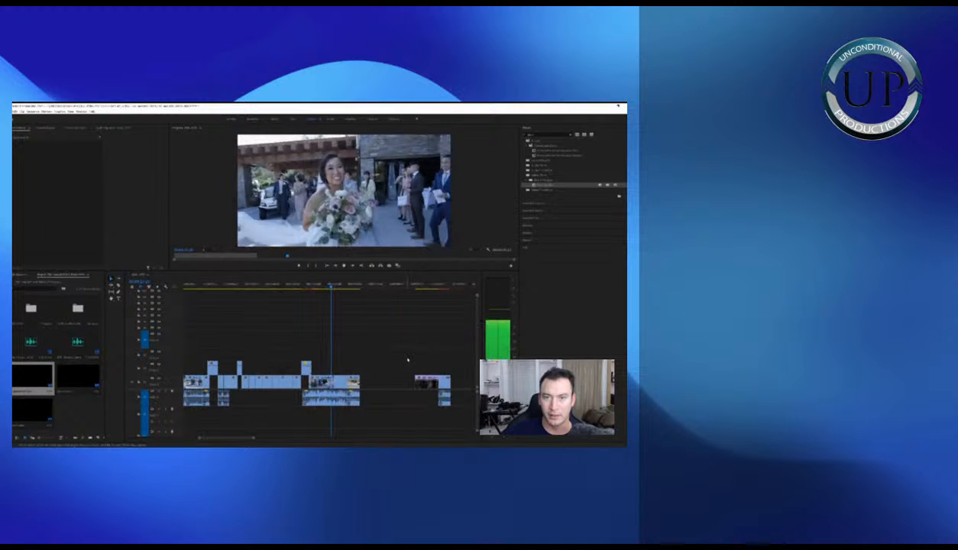
pyautogui.press('=')
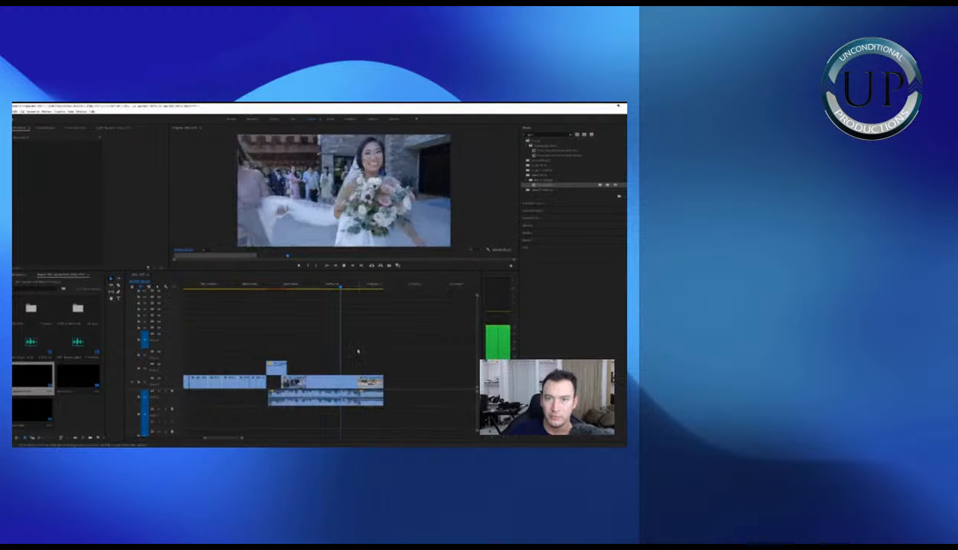
pyautogui.click(280, 286)
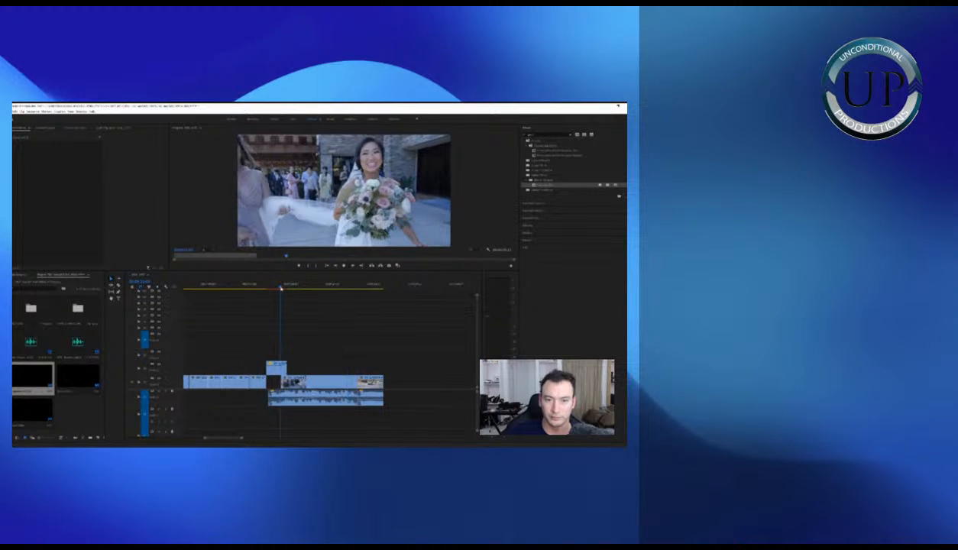
pyautogui.press('-')
pyautogui.press('-')
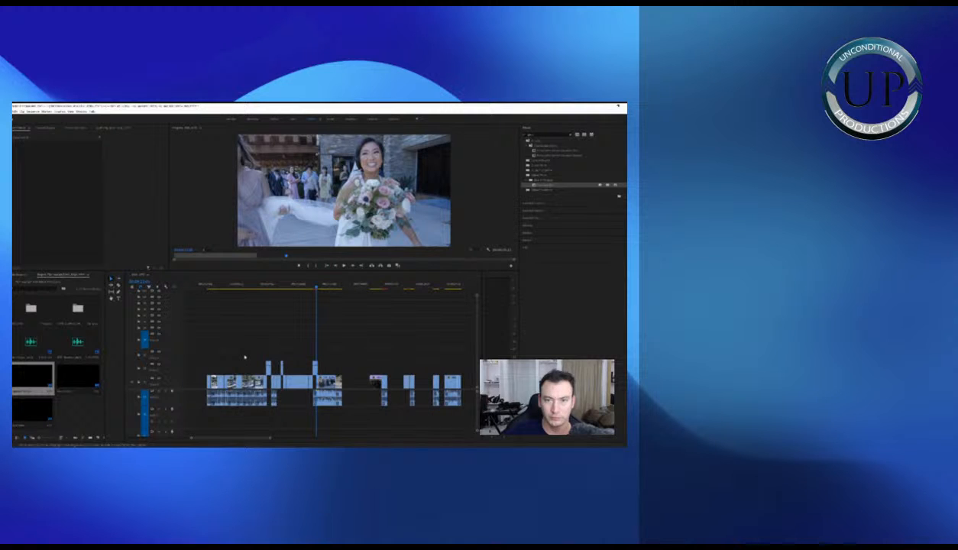
# Give all the video and audio clips of the outdoor portrait section a green label
pyautogui.moveTo(200, 355); pyautogui.dragTo(361, 416)
pyautogui.rightClick(333, 381)
pyautogui.moveTo(371, 276)
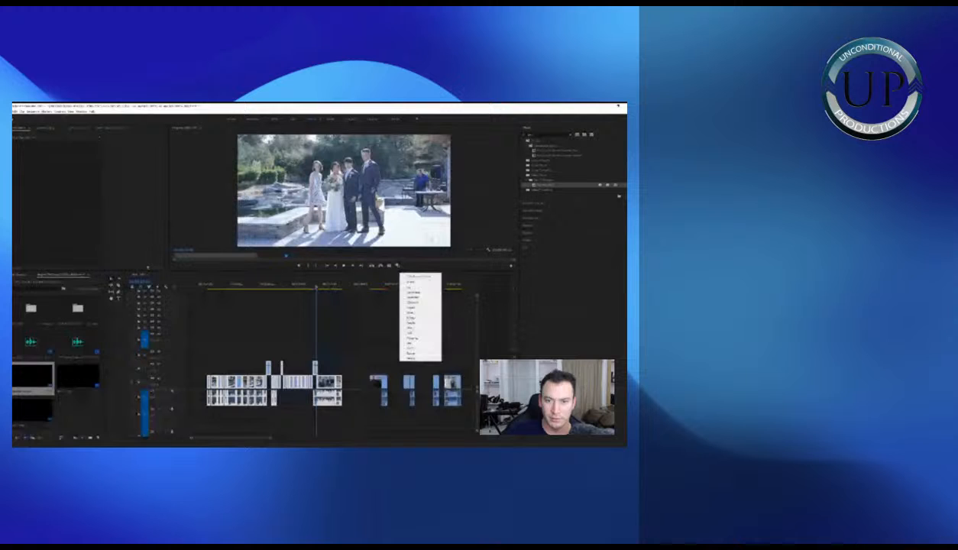
pyautogui.click(422, 311)
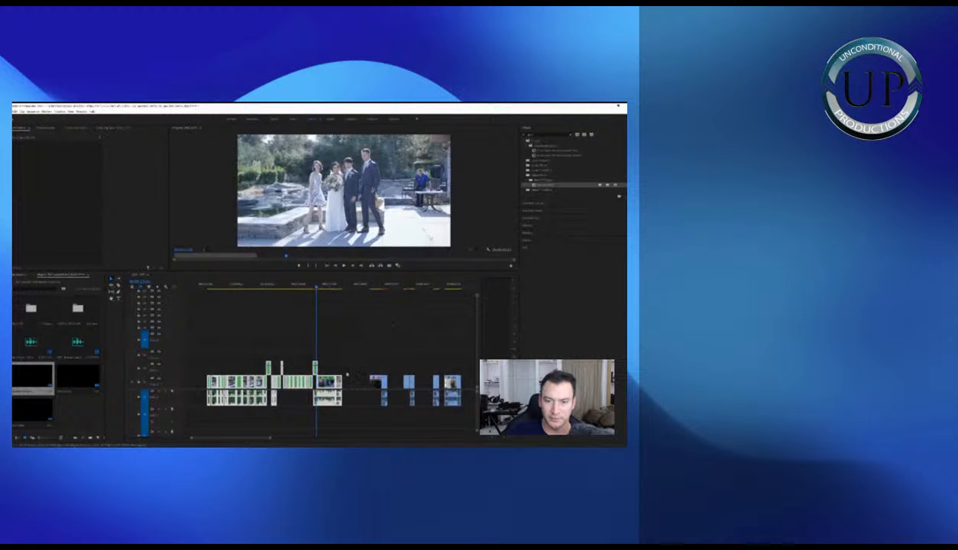
# Play the indoor cocktail hour footage that follows the portrait section
pyautogui.click(375, 285)
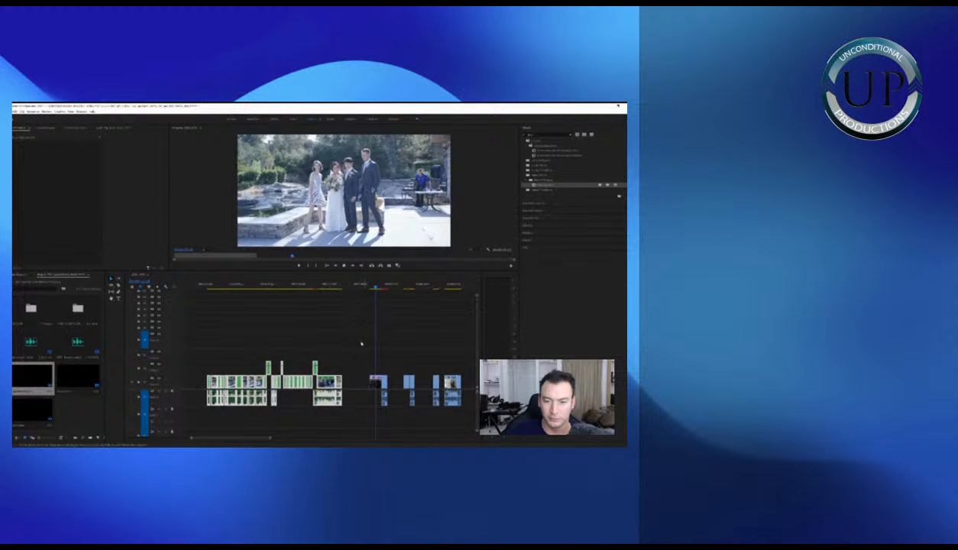
pyautogui.press('=')
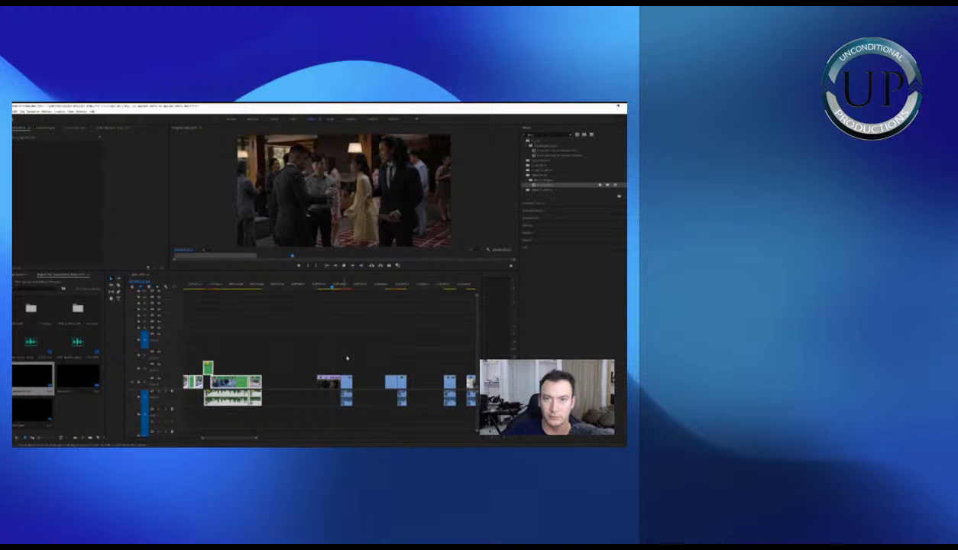
pyautogui.press('space')
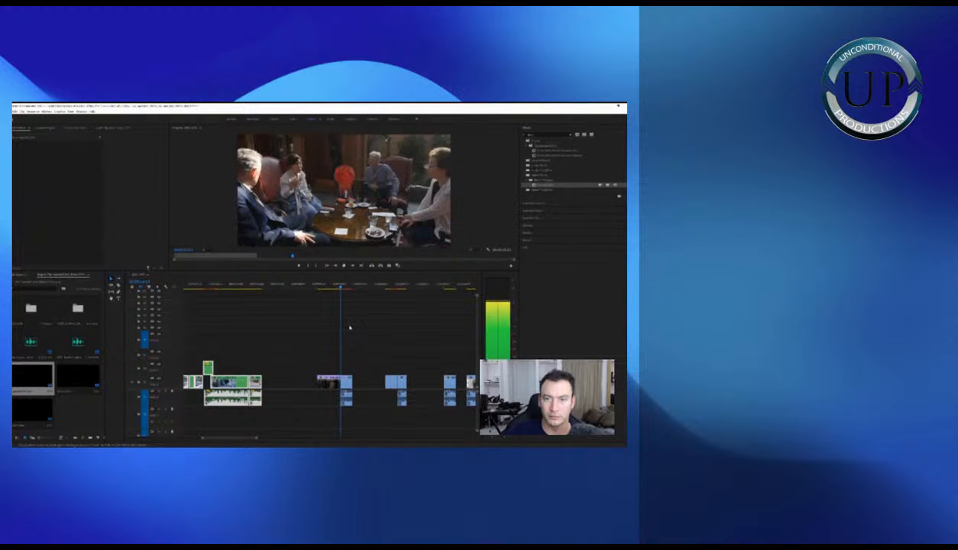
# Delete the table-setting shots after the cocktail hour footage and play the neighbouring shot of mingling guests
pyautogui.click(386, 285)
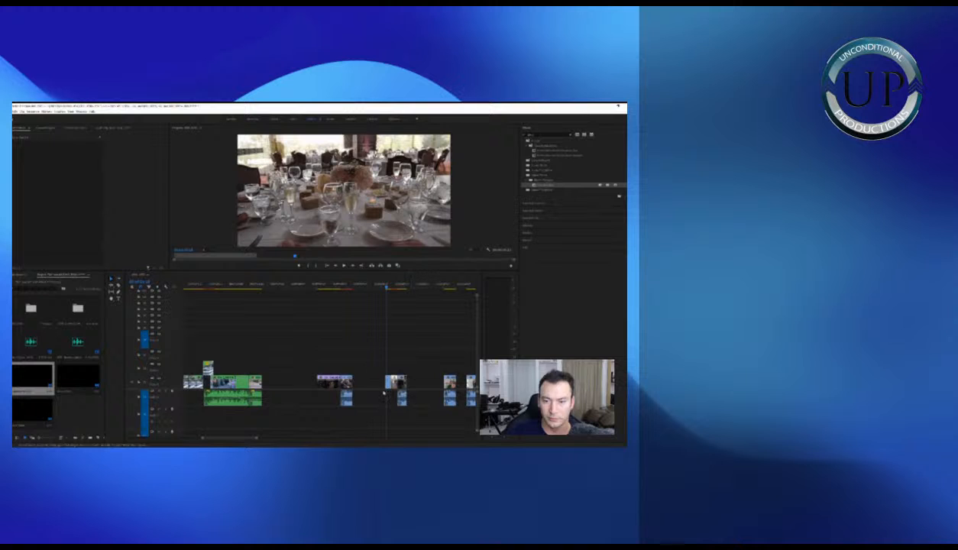
pyautogui.moveTo(374, 365); pyautogui.dragTo(388, 391)
pyautogui.press('Delete')
pyautogui.click(394, 286)
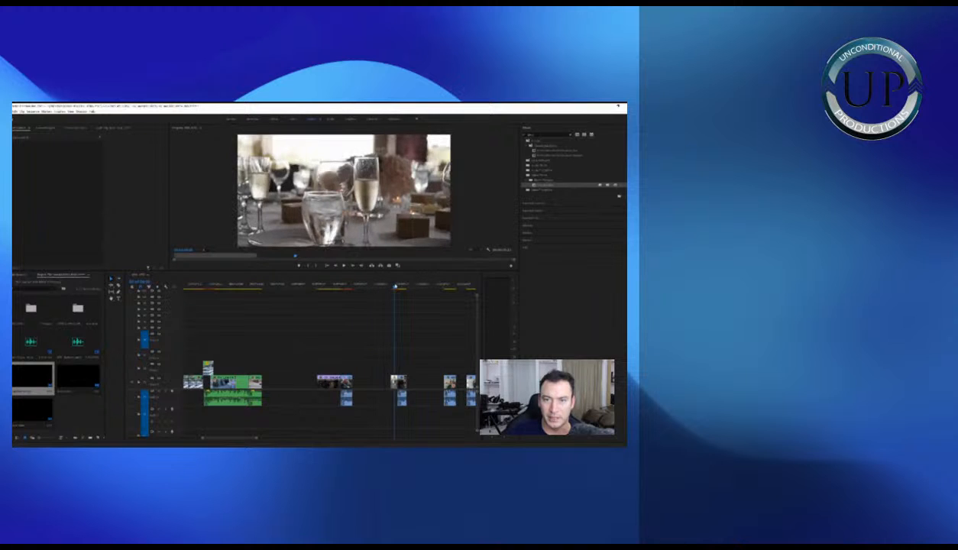
pyautogui.moveTo(375, 334); pyautogui.dragTo(390, 386)
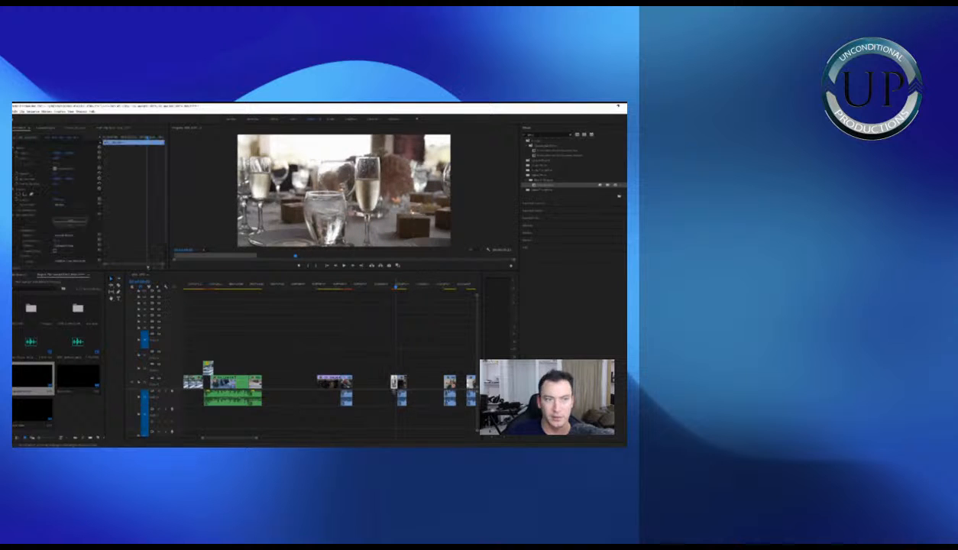
pyautogui.click(398, 287)
pyautogui.press('Delete')
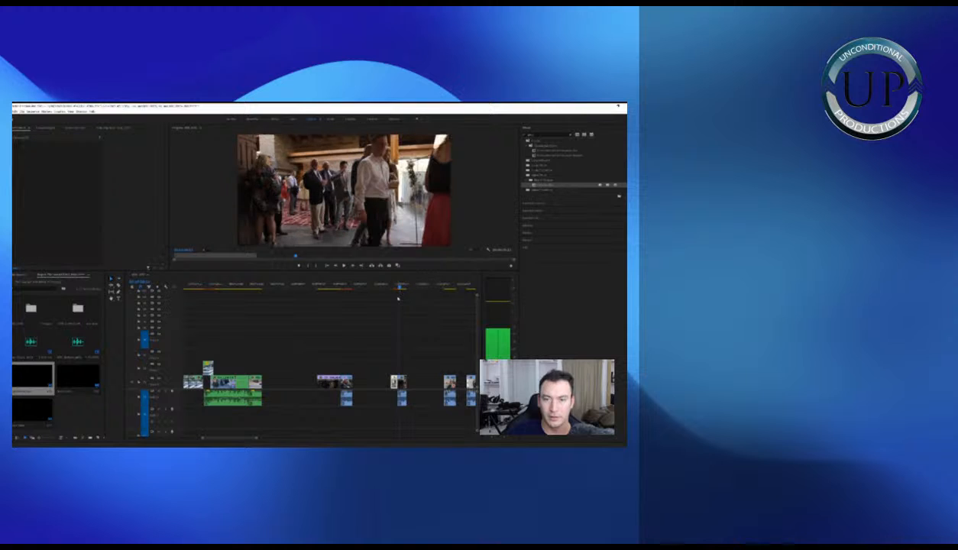
pyautogui.press('space')
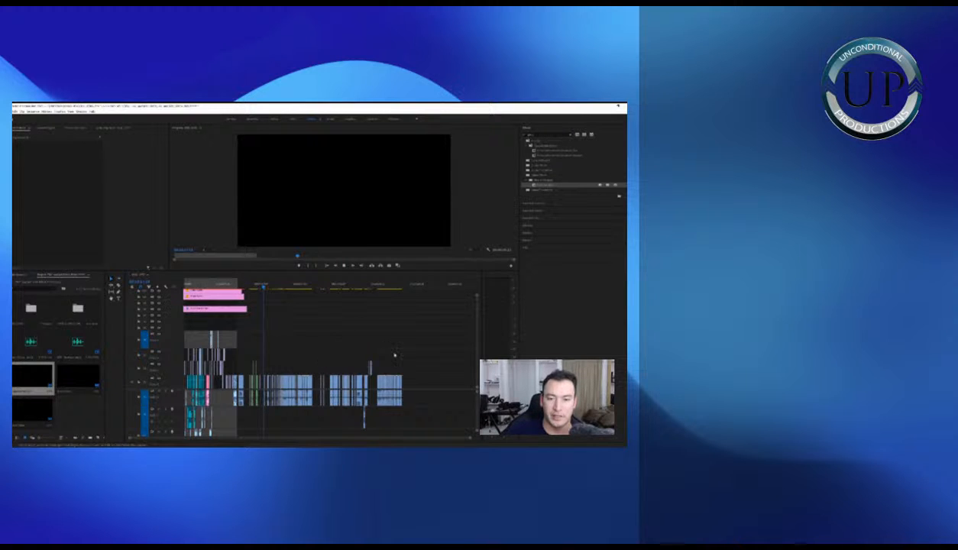
# Play the first shot of the friends posing with props against the wall and trim its clip to a short section
pyautogui.press('space')
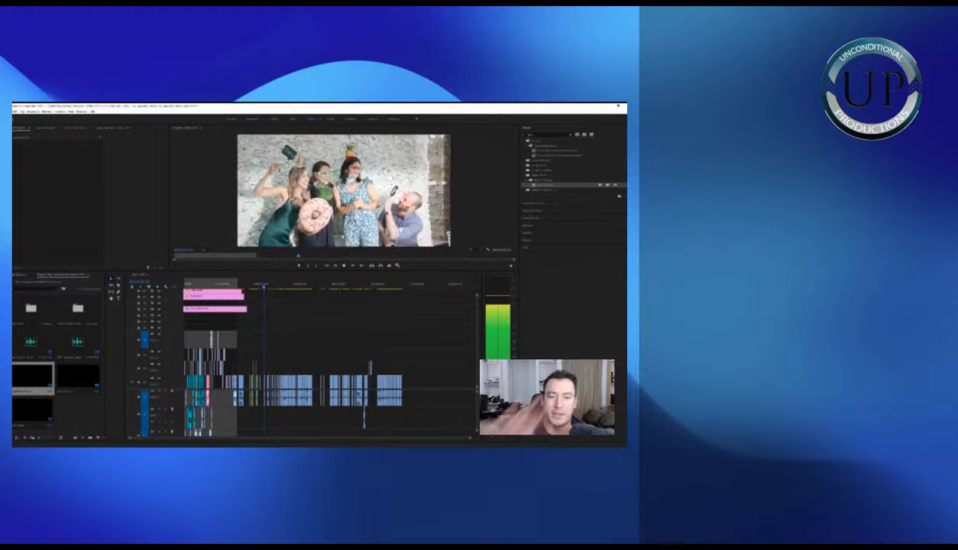
pyautogui.press('=')
pyautogui.press('=')
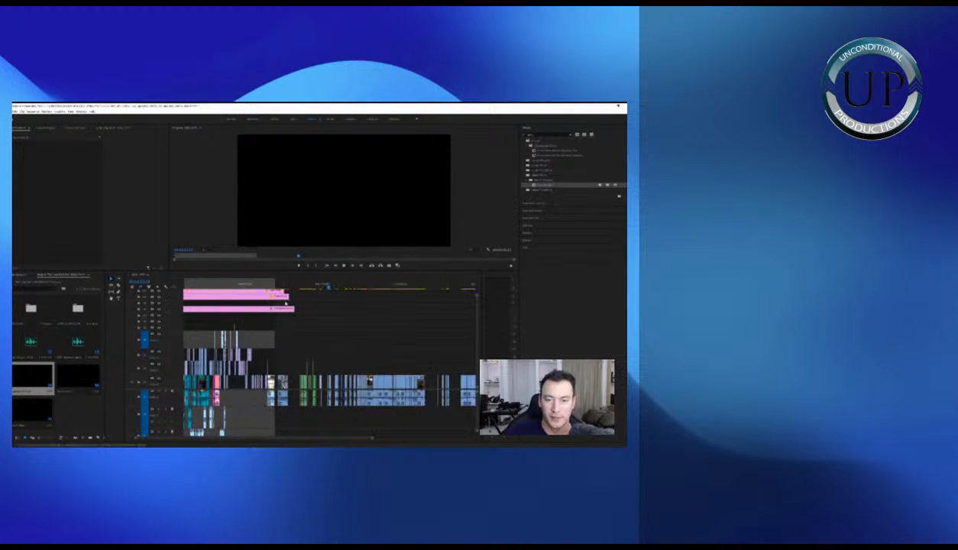
pyautogui.press('=')
pyautogui.press('=')
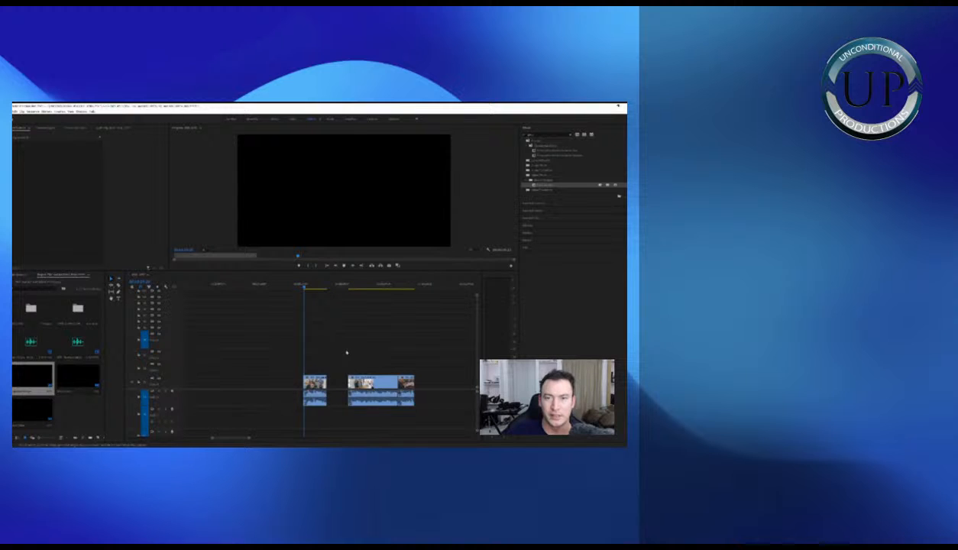
pyautogui.press('space')
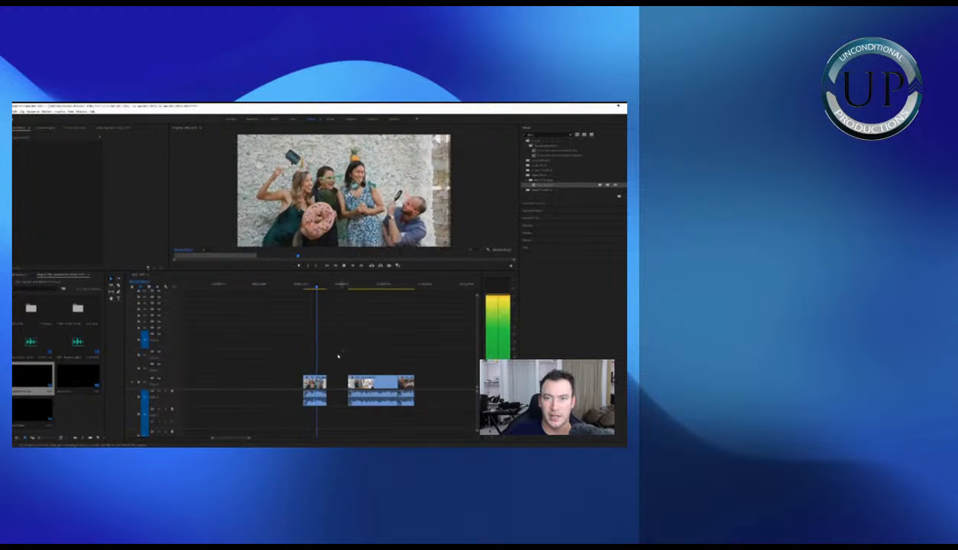
pyautogui.press('space')
pyautogui.press('=')
pyautogui.moveTo(344, 391); pyautogui.dragTo(310, 398)
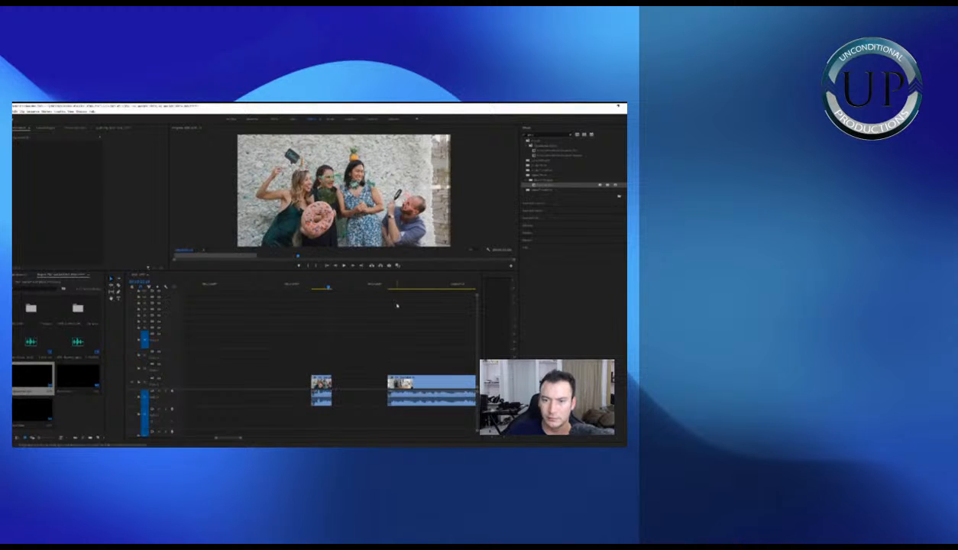
# Review the second, longer shot of the friends posing with props and delete it with its audio
pyautogui.click(397, 286)
pyautogui.press('space')
pyautogui.press('-')
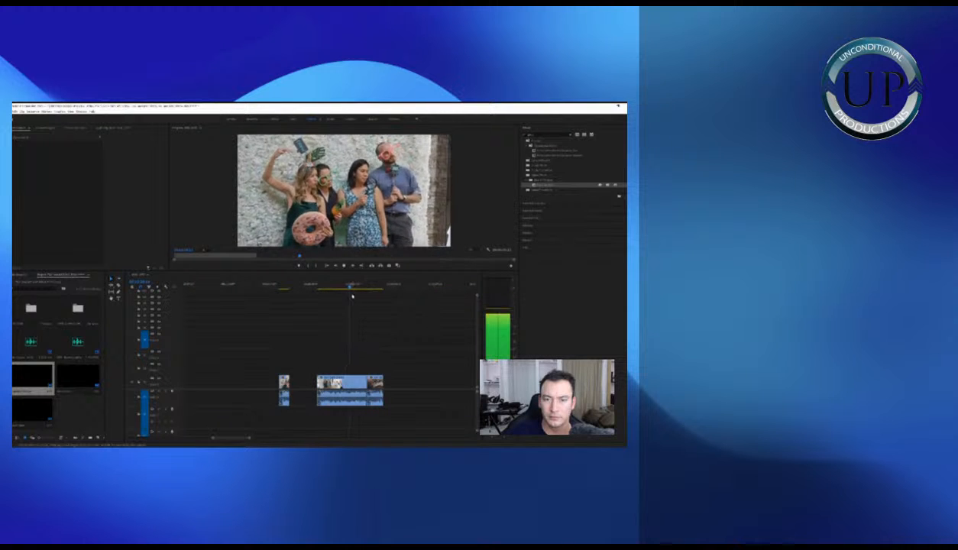
pyautogui.moveTo(374, 286); pyautogui.dragTo(353, 286)
pyautogui.click(354, 390)
pyautogui.press('Delete')
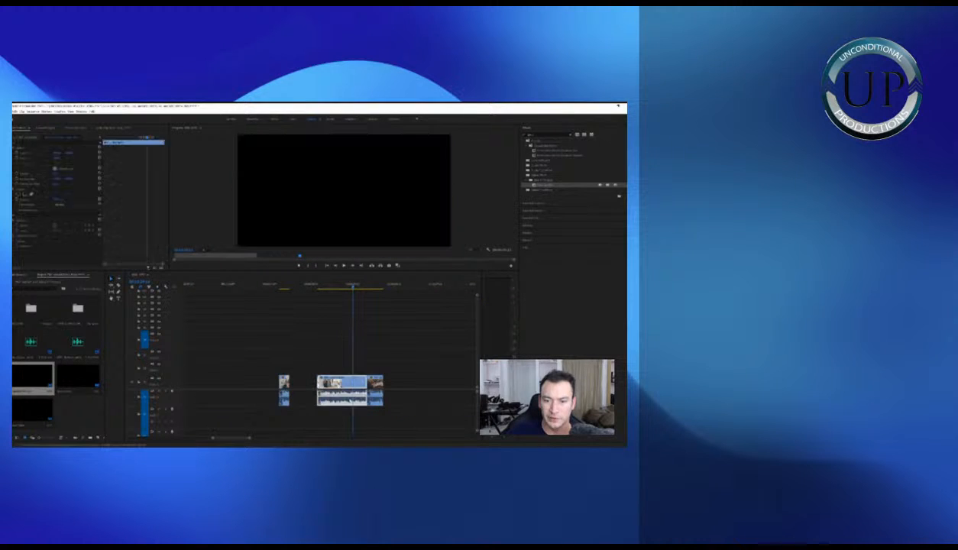
# Move the remaining indoor clip back past the props shot to join the end of the cocktail hour clips
pyautogui.click(370, 398)
pyautogui.moveTo(375, 388); pyautogui.dragTo(292, 388)
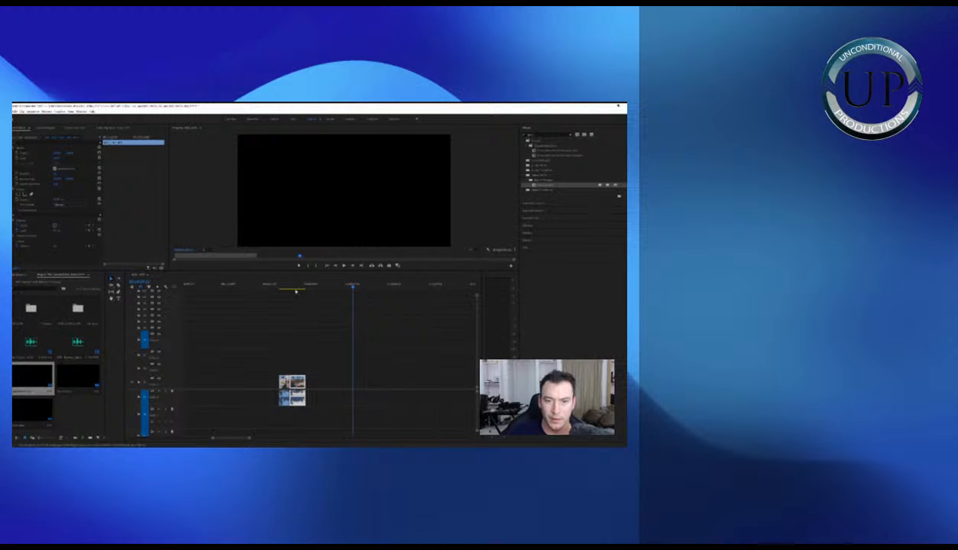
pyautogui.press('space')
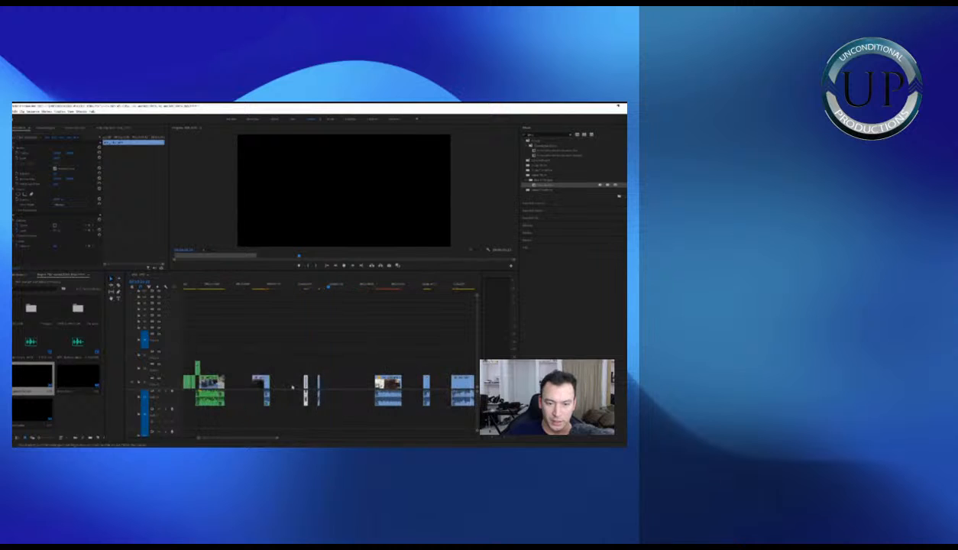
pyautogui.moveTo(306, 388); pyautogui.dragTo(257, 388)
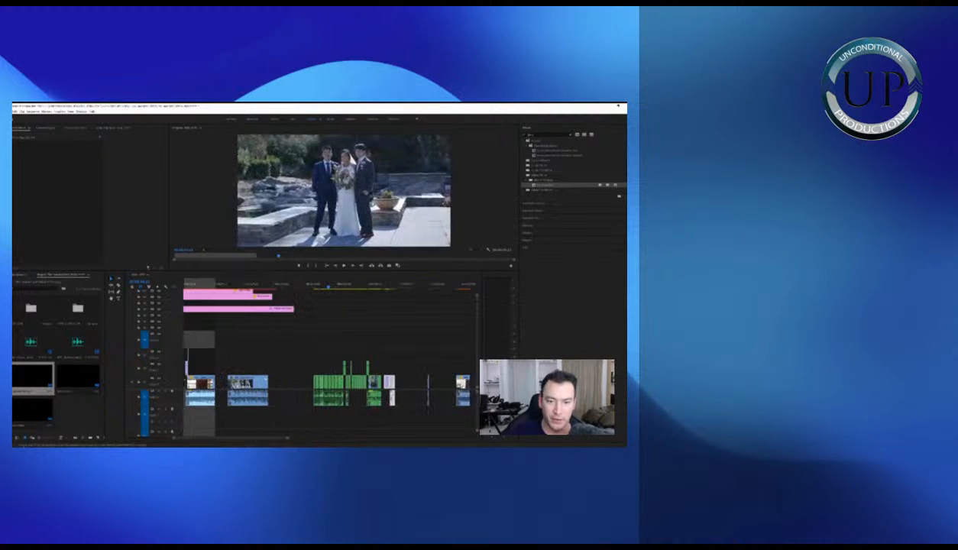
# Move the long blue clip up against the start of the green portrait section and give it the same green label
pyautogui.click(250, 388)
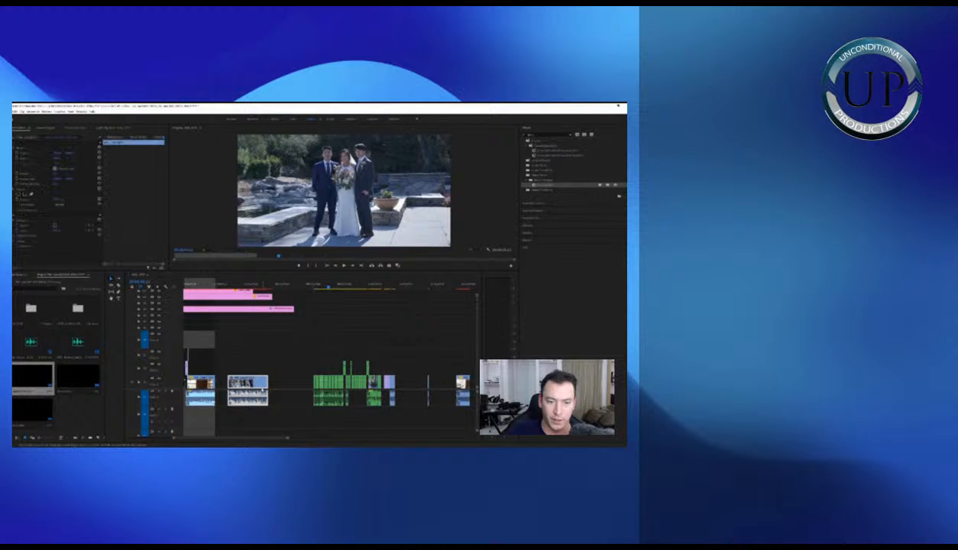
pyautogui.moveTo(265, 388); pyautogui.dragTo(304, 388)
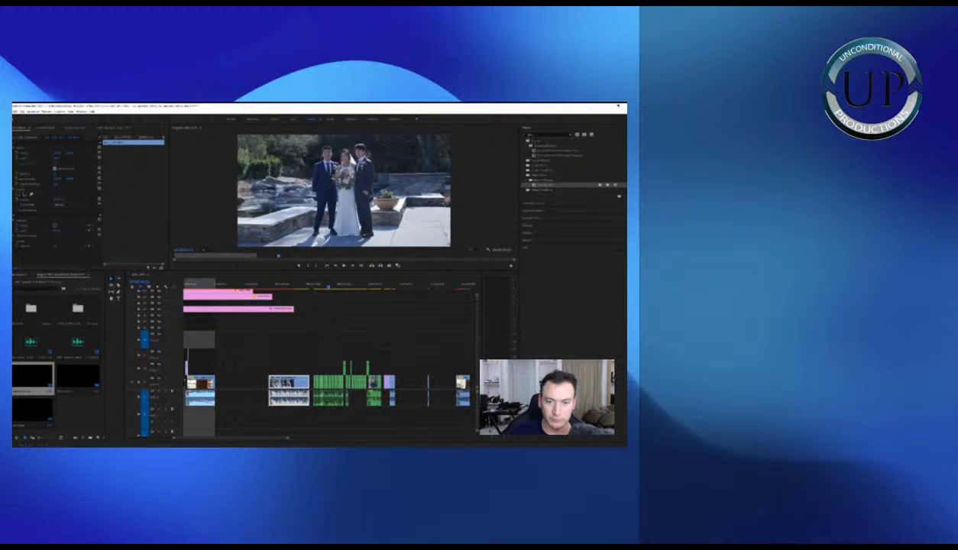
pyautogui.click(372, 265)
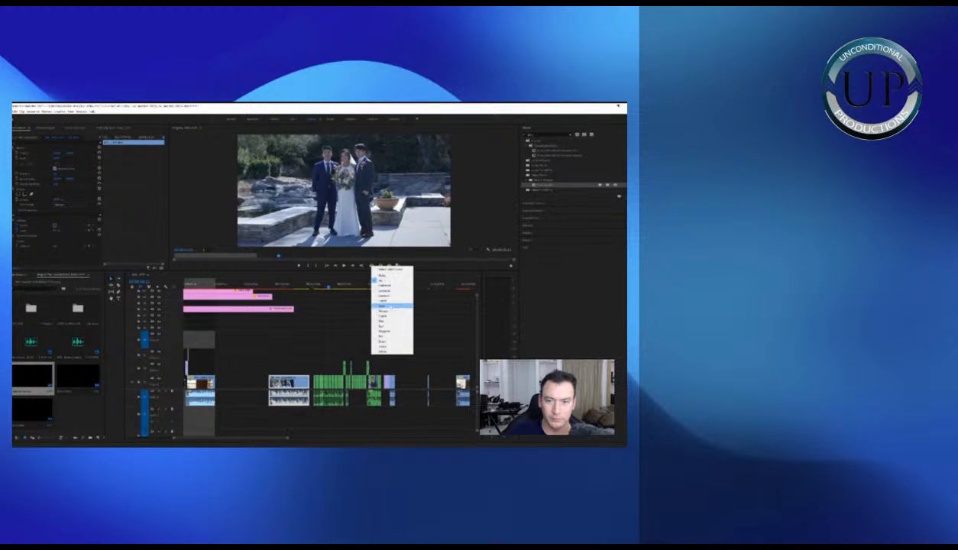
pyautogui.click(390, 304)
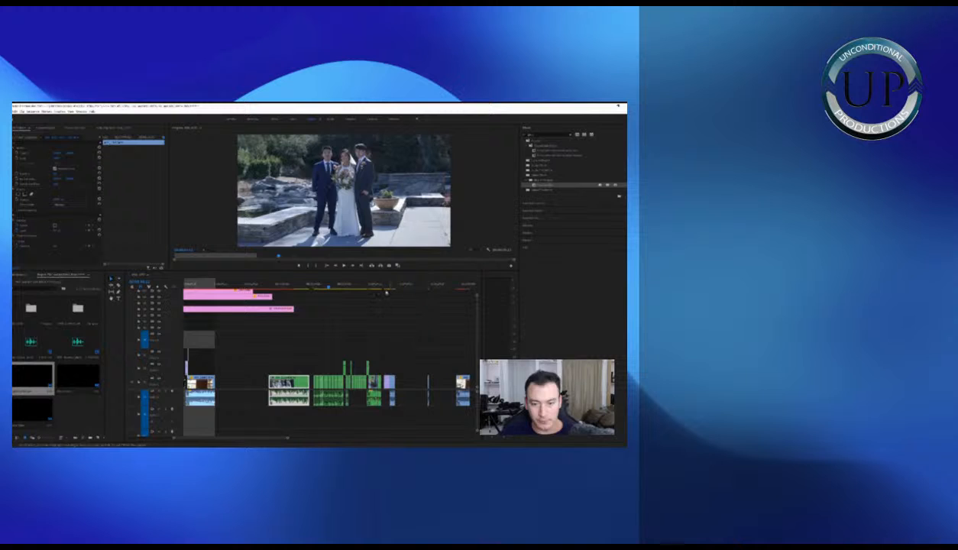
# Look over the unlabelled reception clips and the closing credits at the end of the finished film
pyautogui.click(414, 287)
pyautogui.press('-')
pyautogui.press('=')
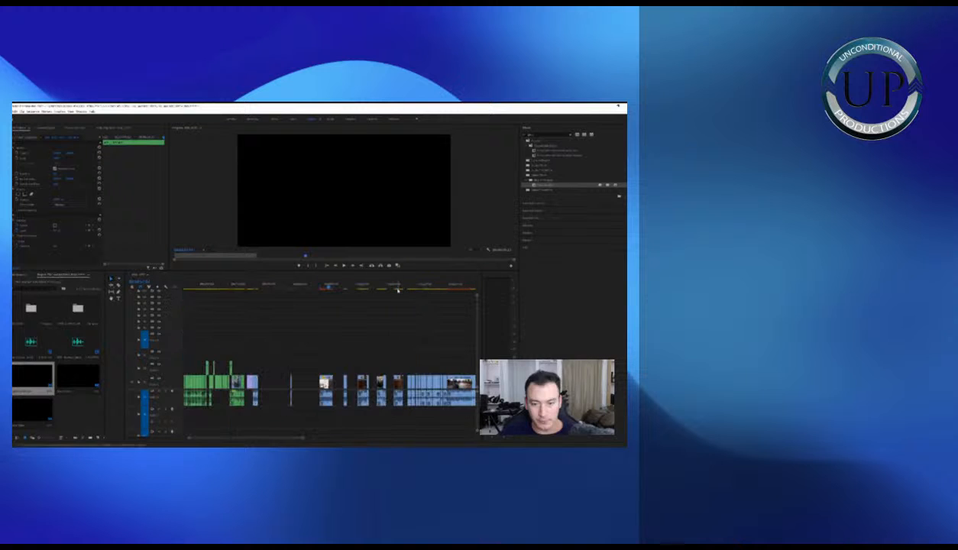
pyautogui.press('=')
pyautogui.press('space')
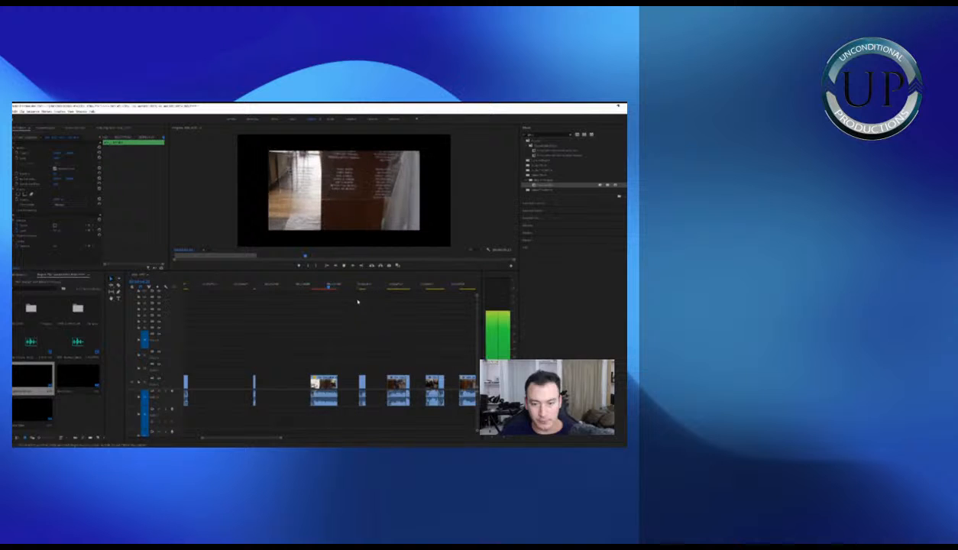
pyautogui.press('-')
pyautogui.press('-')
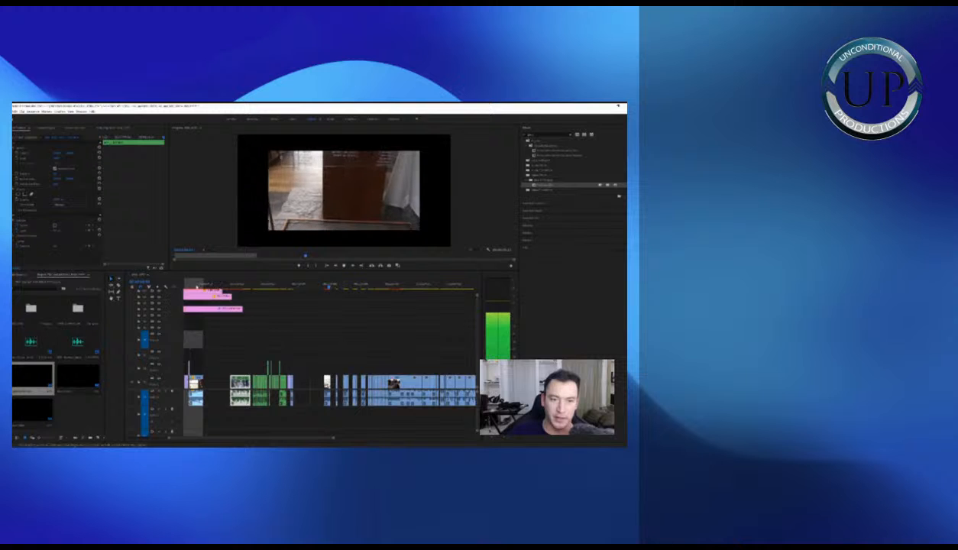
pyautogui.press('=')
pyautogui.press('=')
pyautogui.press('=')
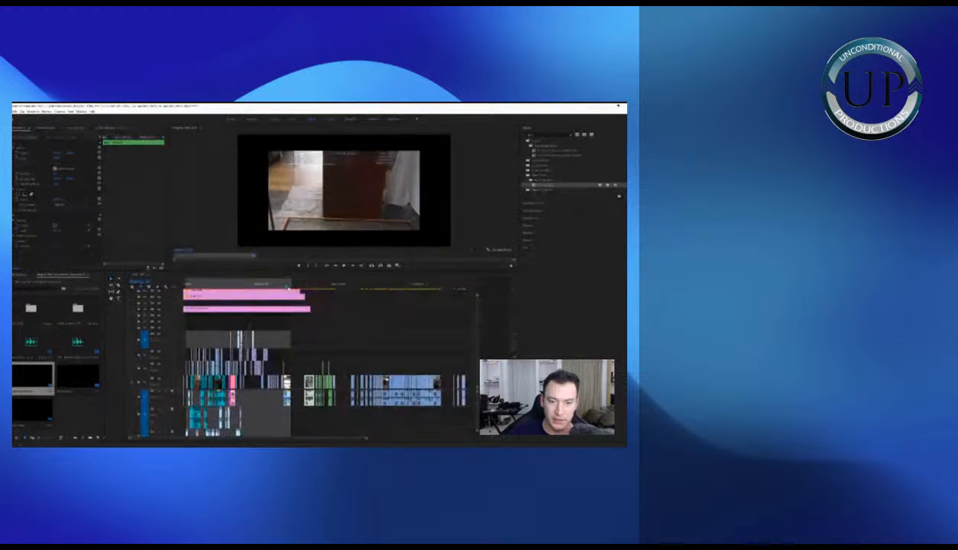
pyautogui.press('-')
pyautogui.press('-')
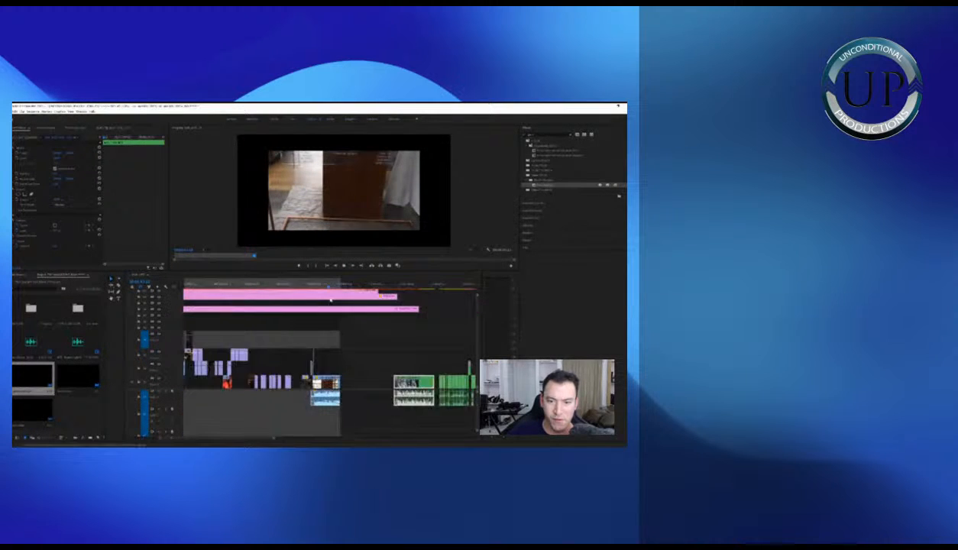
pyautogui.press('-')
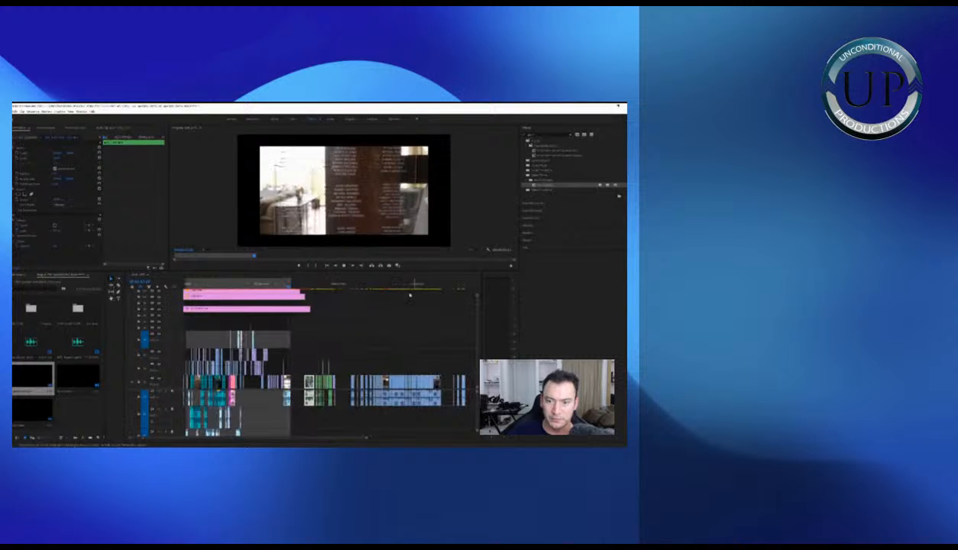
# Find the isolated short shot of the friends posing with props after the green section and give it an orange label
pyautogui.click(354, 287)
pyautogui.click(355, 288)
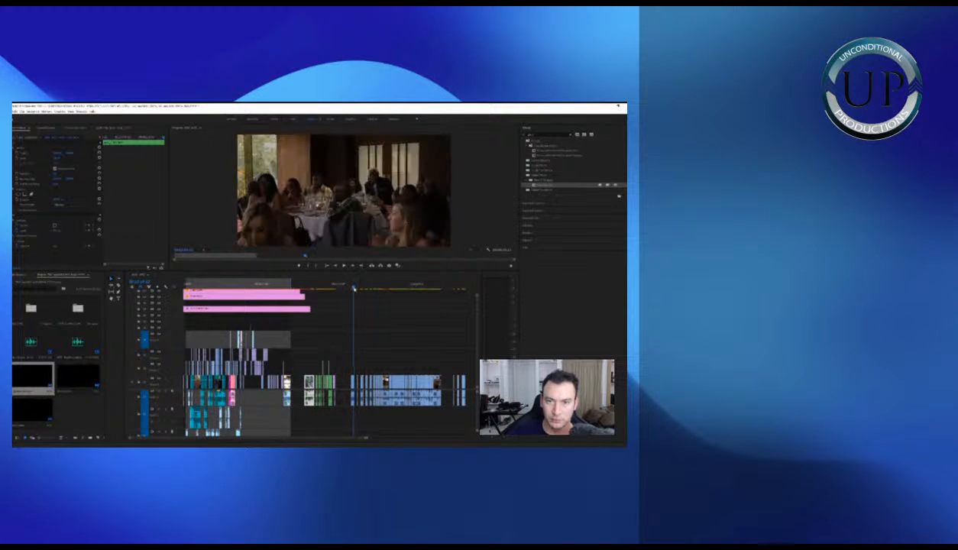
pyautogui.press('=')
pyautogui.press('=')
pyautogui.moveTo(324, 288); pyautogui.dragTo(294, 288)
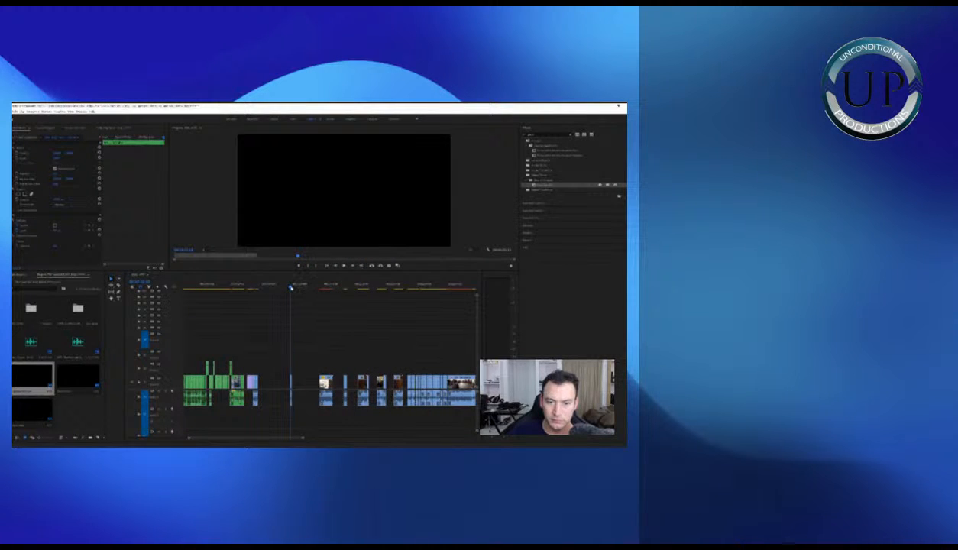
pyautogui.press('=')
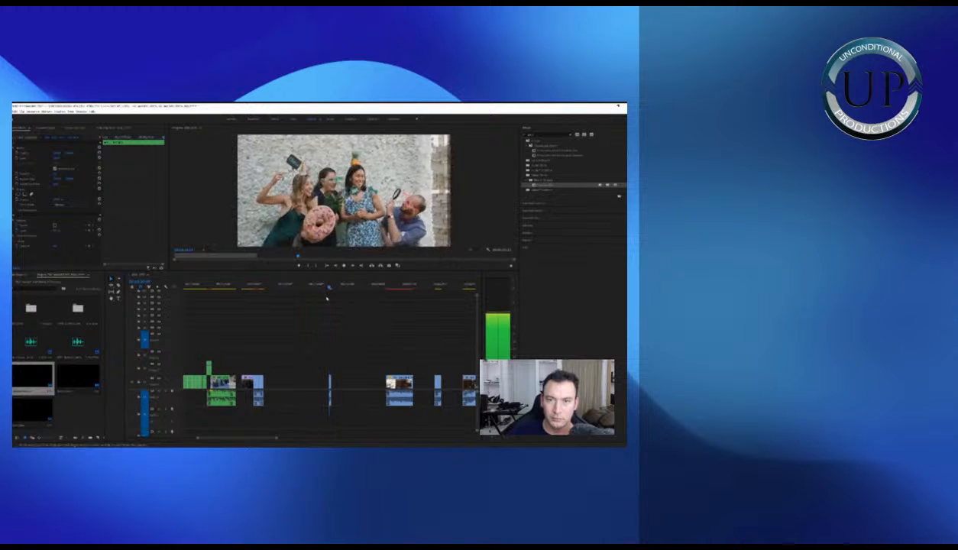
pyautogui.moveTo(321, 362); pyautogui.dragTo(341, 407)
pyautogui.press('=')
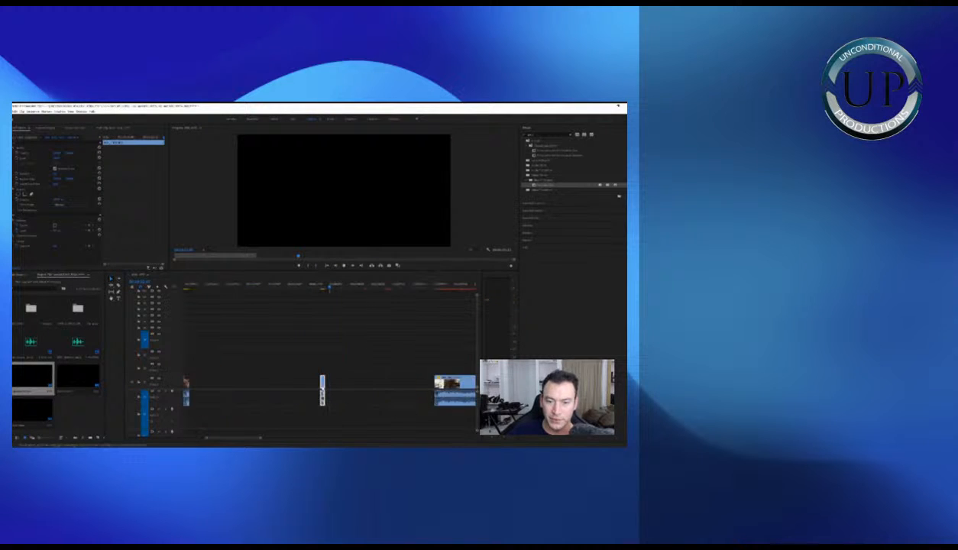
pyautogui.rightClick(322, 381)
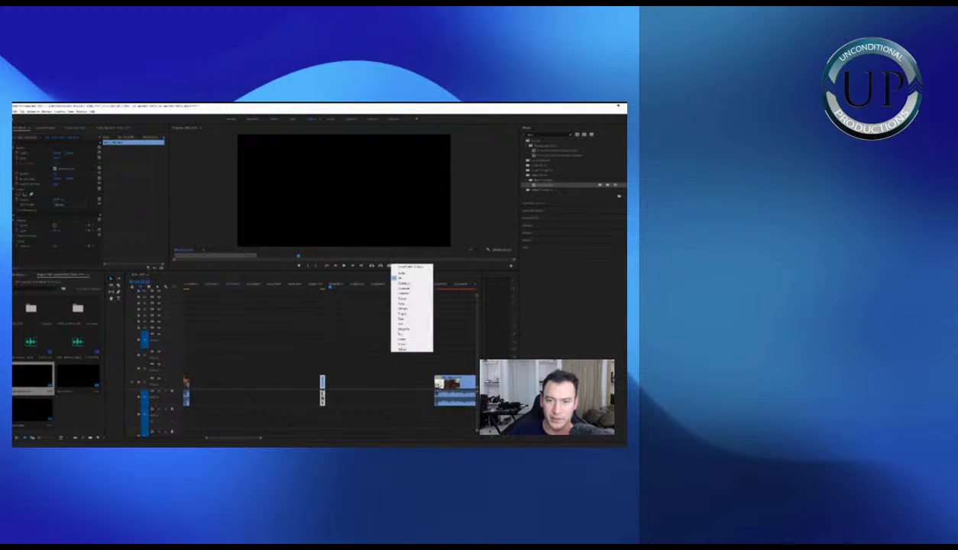
pyautogui.click(414, 307)
# Review the following clip with scrolling text over interior shots and delete it with its audio
pyautogui.click(446, 290)
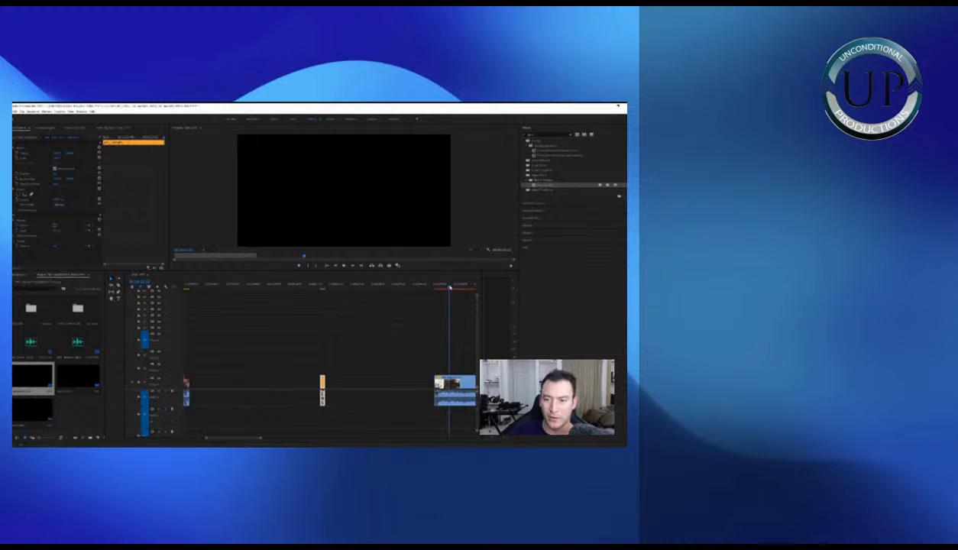
pyautogui.press('space')
pyautogui.press('-')
pyautogui.press('-')
pyautogui.press('=')
pyautogui.click(337, 379)
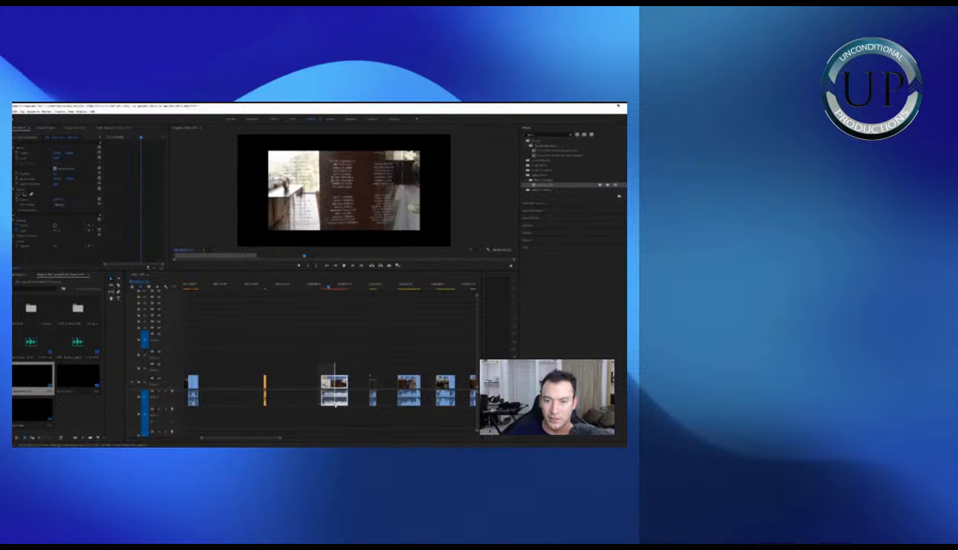
pyautogui.press('Delete')
# Review the short shot of the wedding party coming through the wooden doors and delete it
pyautogui.click(370, 286)
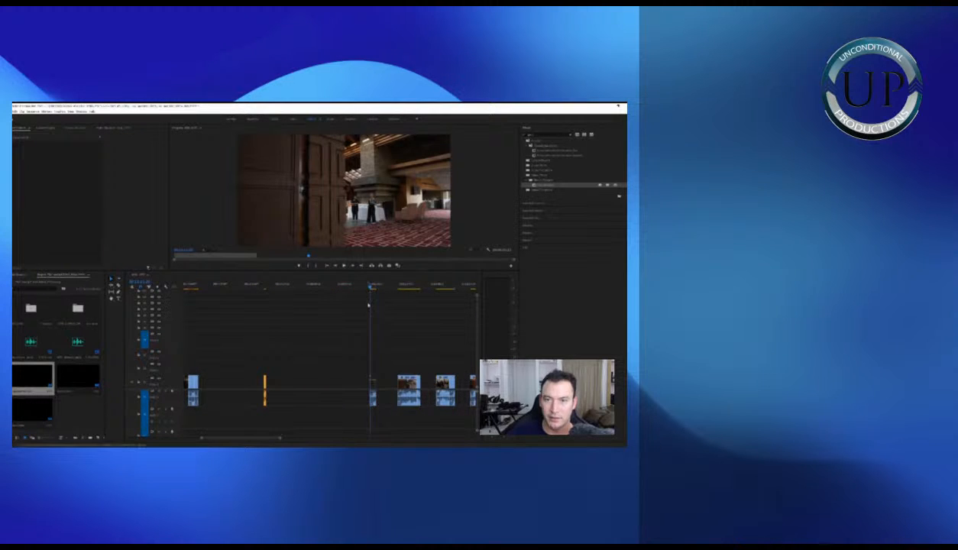
pyautogui.press('=')
pyautogui.press('space')
pyautogui.press('=')
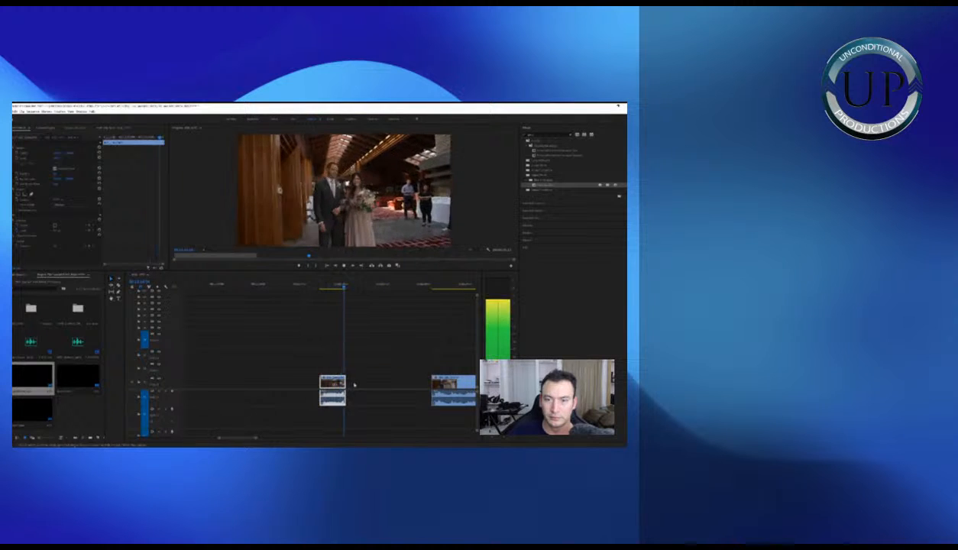
pyautogui.press('-')
pyautogui.press('-')
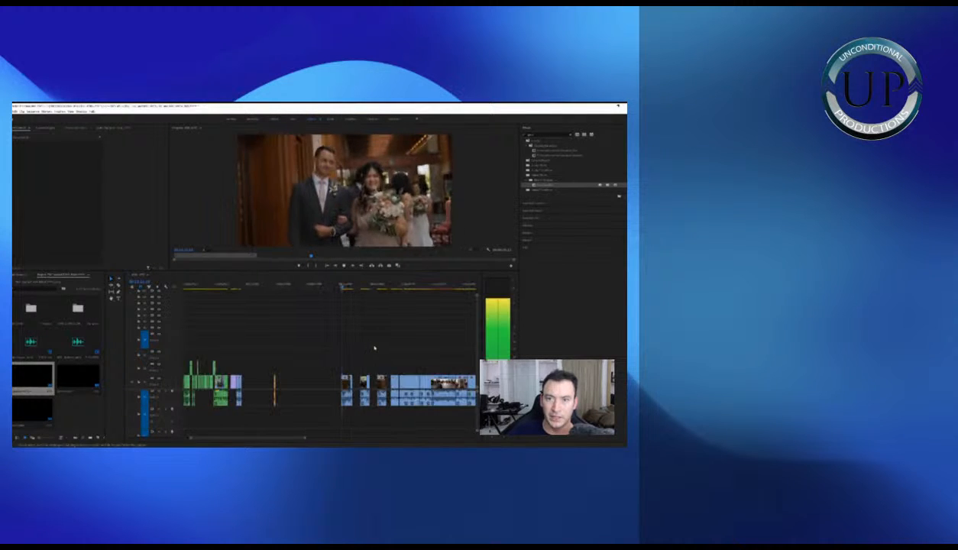
# Watch the next group of couples waiting by the reception doors and delete these clips with their audio
pyautogui.press('=')
pyautogui.press('=')
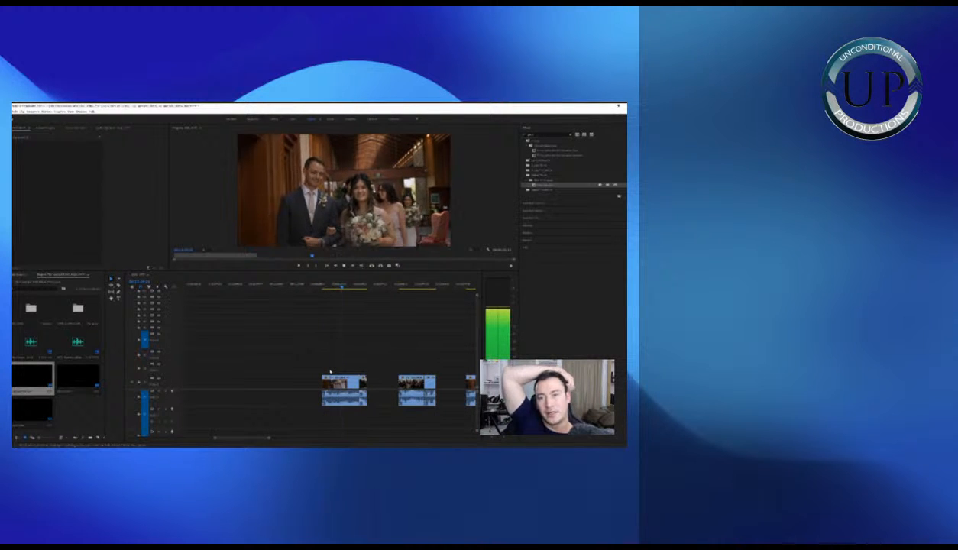
pyautogui.moveTo(331, 362); pyautogui.dragTo(351, 388)
pyautogui.press('Delete')
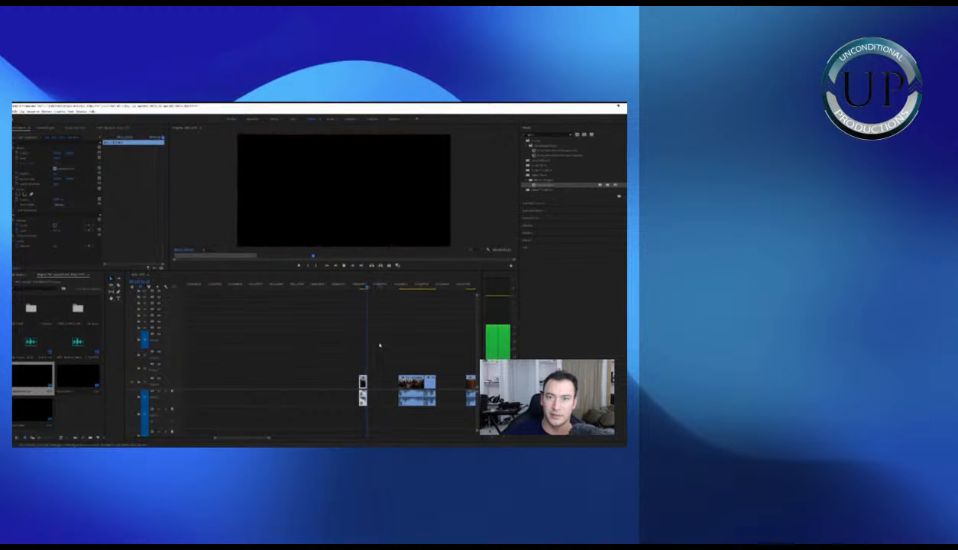
# Review the clips of the speaker among the seated guests, move them slightly earlier and label them pink
pyautogui.click(402, 287)
pyautogui.press('-')
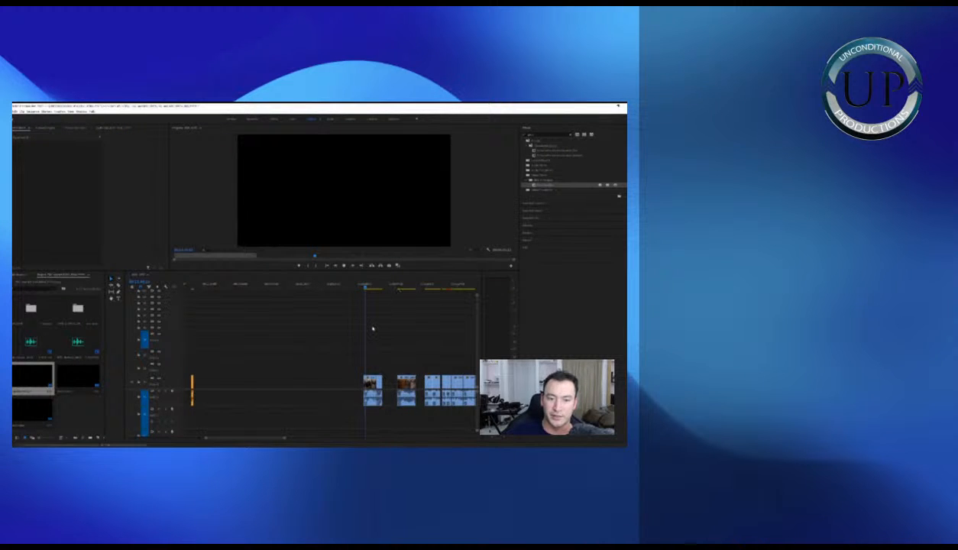
pyautogui.press('=')
pyautogui.press('space')
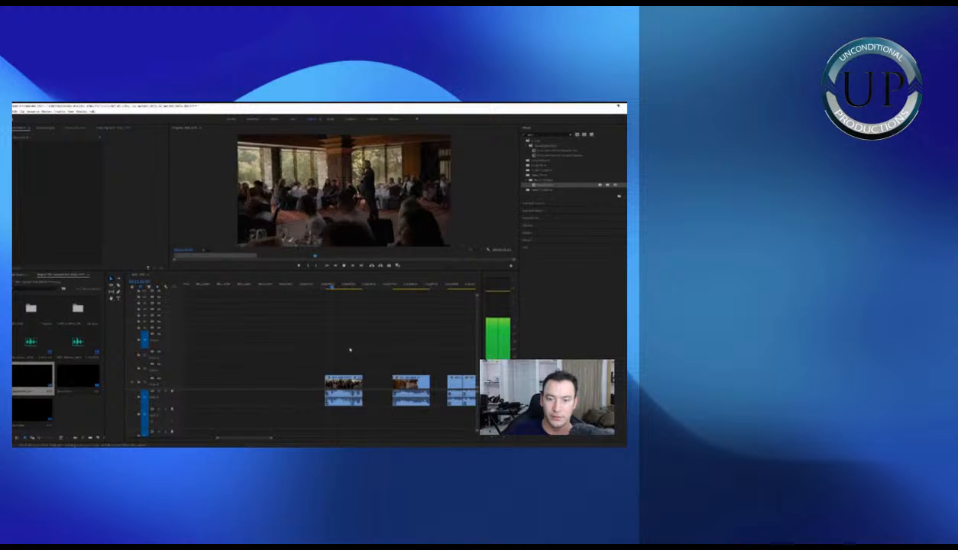
pyautogui.click(342, 386)
pyautogui.moveTo(342, 386); pyautogui.dragTo(299, 386)
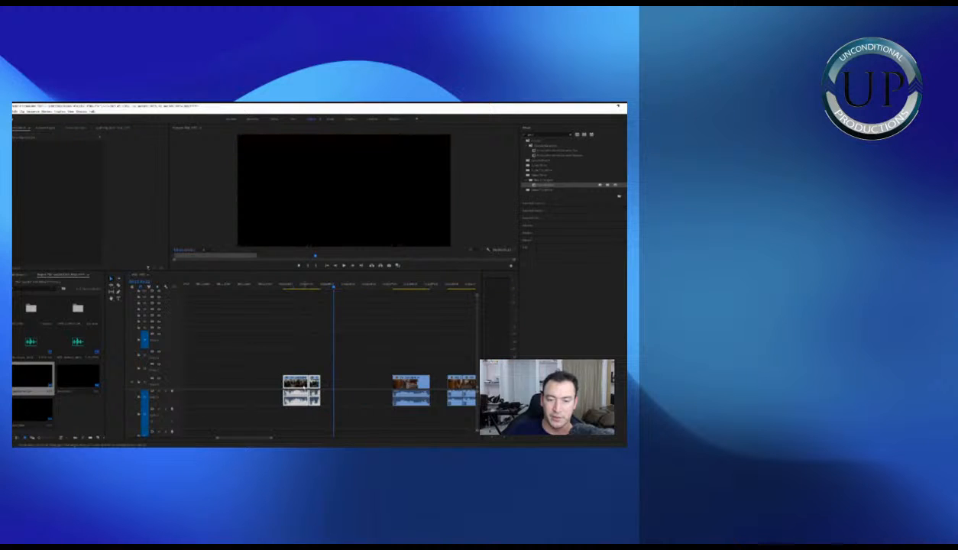
pyautogui.rightClick(303, 385)
pyautogui.moveTo(336, 276)
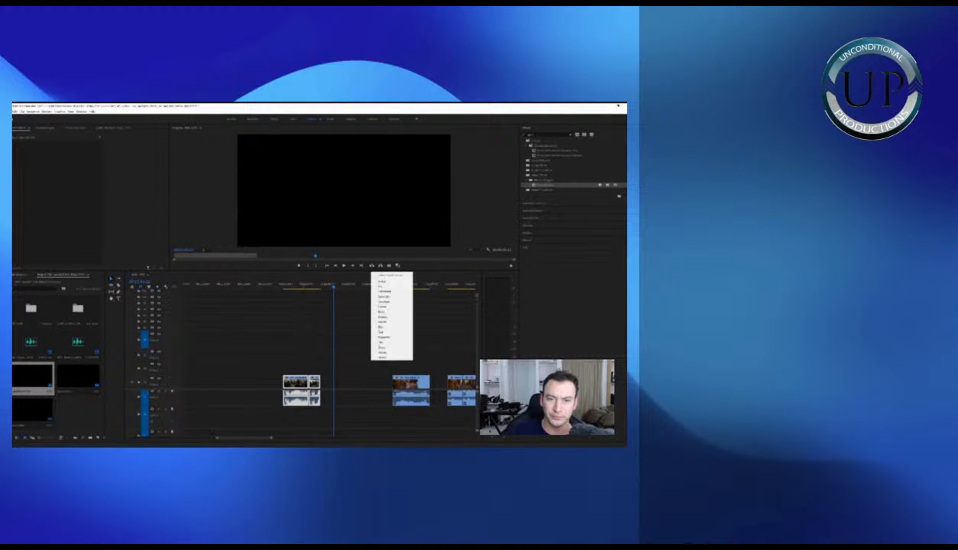
pyautogui.click(388, 313)
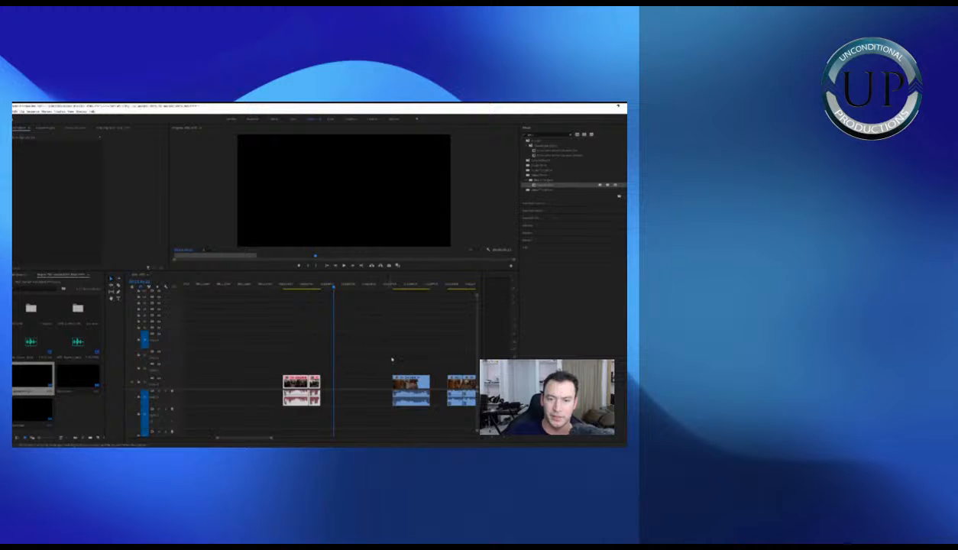
# Review the next clips of couples waiting at the doors, before the dance footage, and delete them with their audio
pyautogui.click(395, 286)
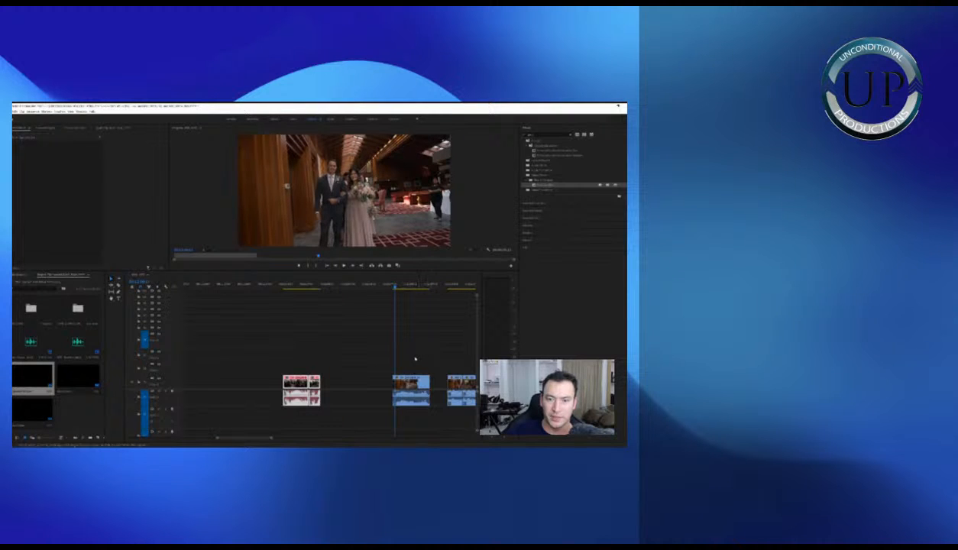
pyautogui.press('-')
pyautogui.press('-')
pyautogui.press('space')
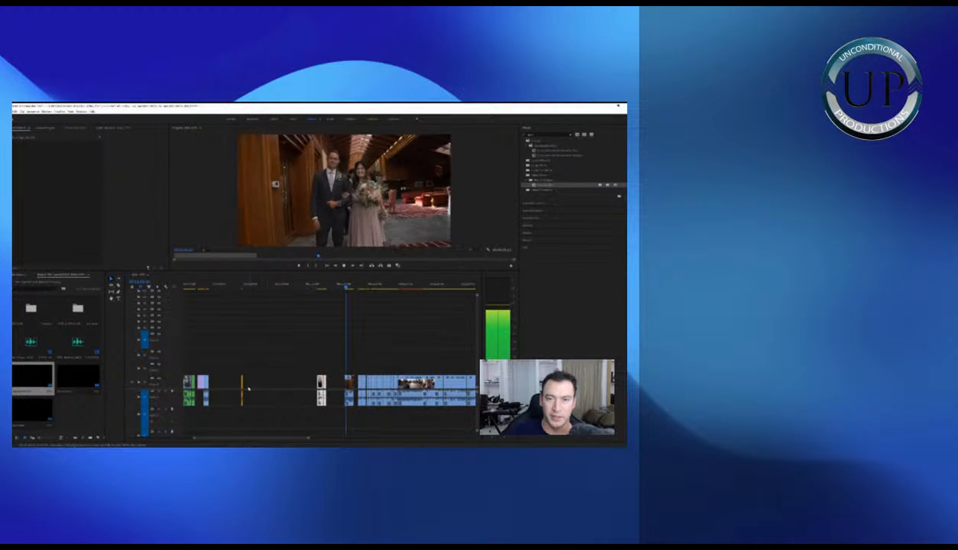
pyautogui.press('=')
pyautogui.press('=')
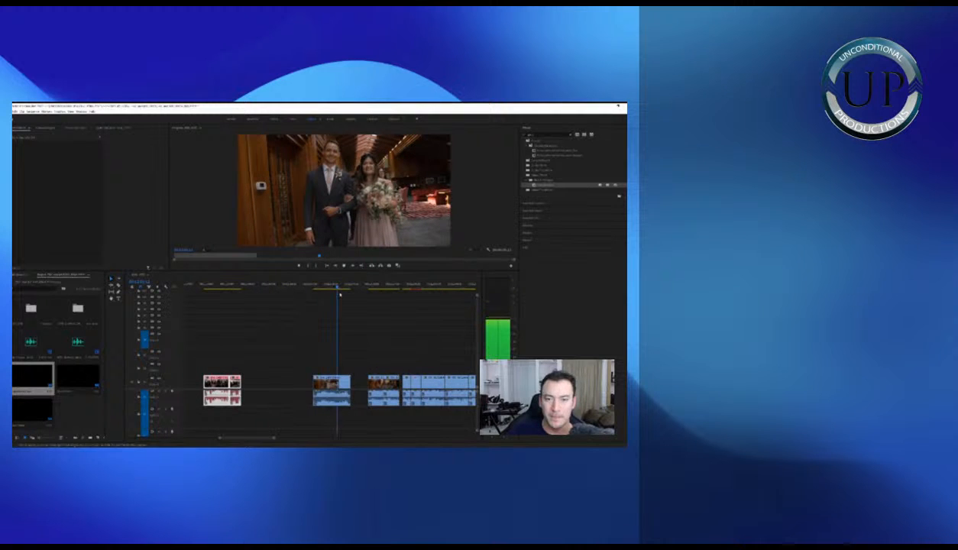
pyautogui.click(340, 288)
pyautogui.moveTo(318, 336); pyautogui.dragTo(341, 404)
pyautogui.press('Delete')
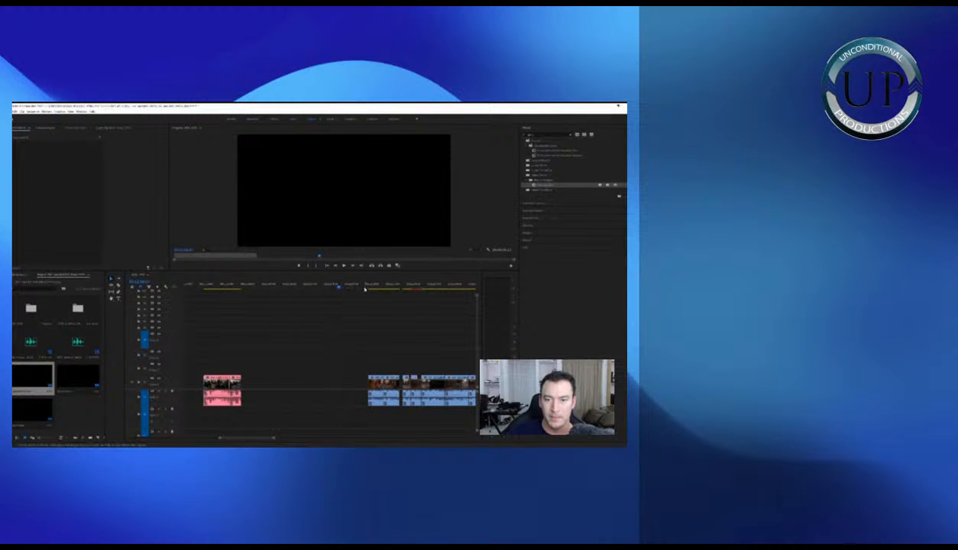
# Play the wedding party's entrance into the reception and move its opening portion against the end of the pink clips
pyautogui.press('space')
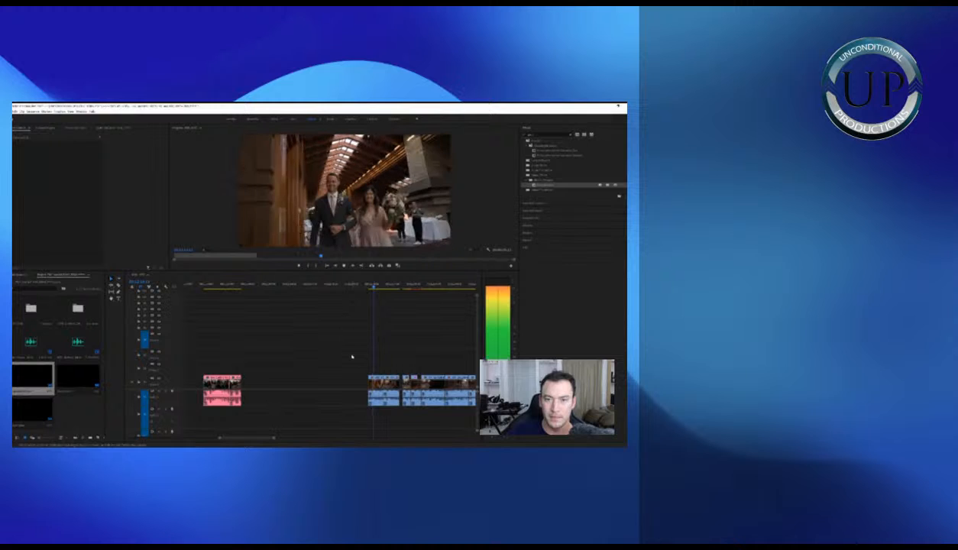
pyautogui.moveTo(339, 356); pyautogui.dragTo(250, 394)
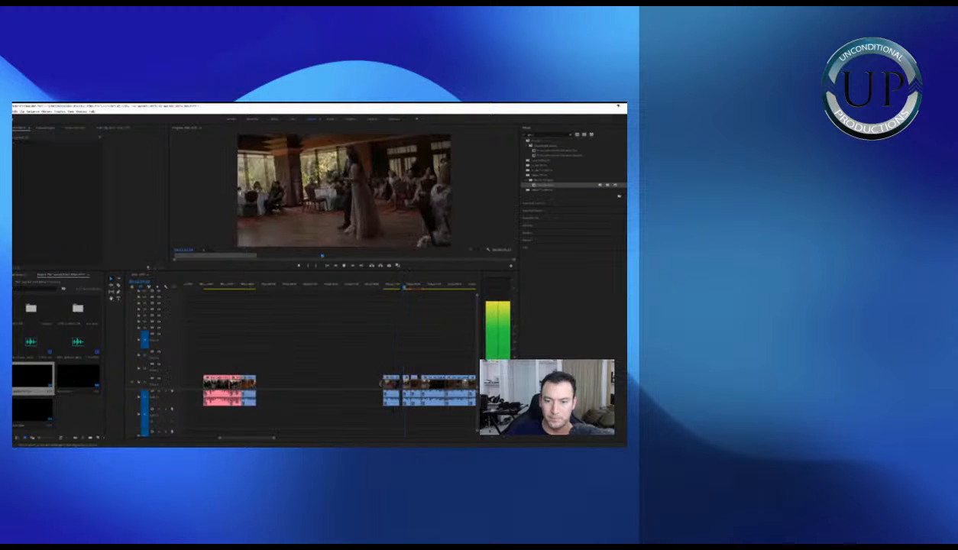
pyautogui.press('space')
# Label the remaining entrance clips through the opening of the couple's first dance pink, and close the gap before them
pyautogui.moveTo(368, 361); pyautogui.dragTo(397, 395)
pyautogui.press('-')
pyautogui.moveTo(392, 287); pyautogui.dragTo(441, 288)
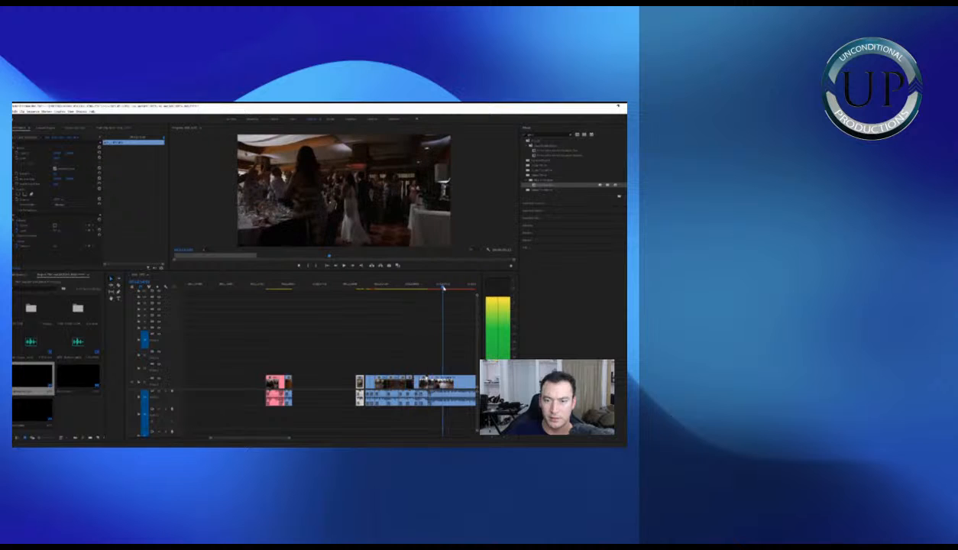
pyautogui.press('-')
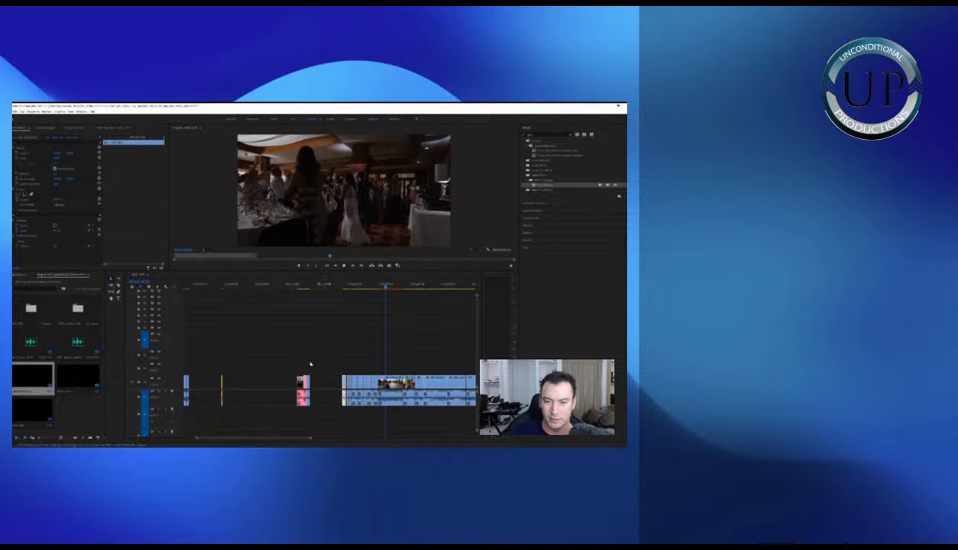
pyautogui.moveTo(319, 384); pyautogui.dragTo(392, 397)
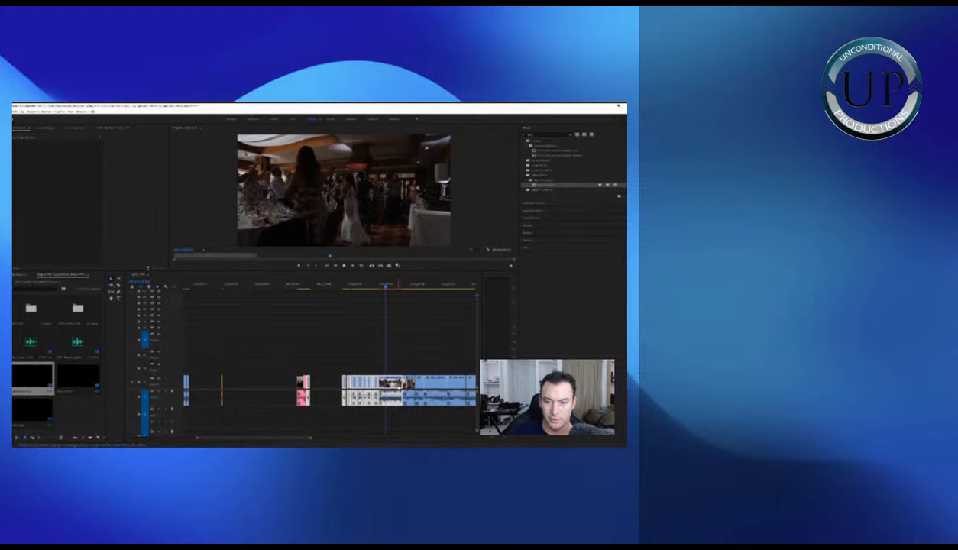
pyautogui.press('space')
pyautogui.rightClick(391, 386)
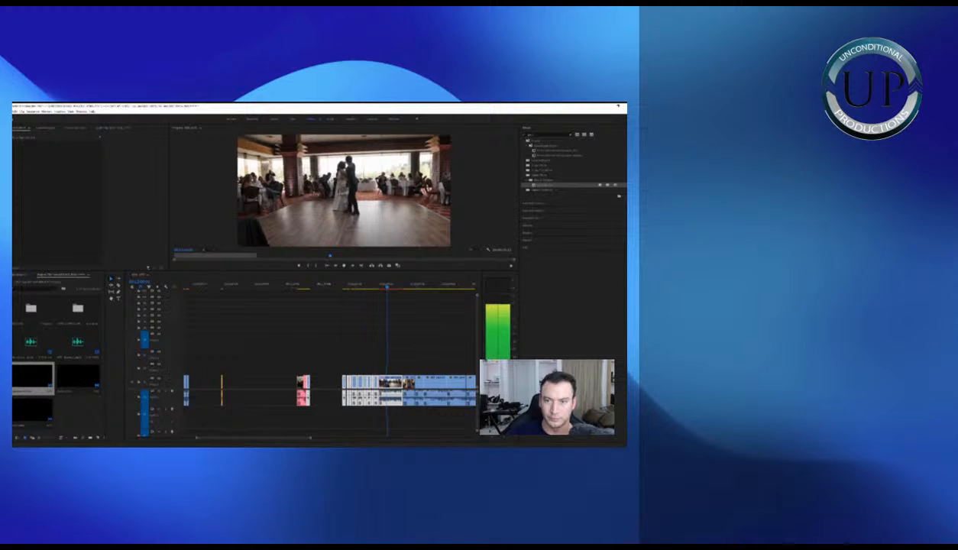
pyautogui.moveTo(443, 276)
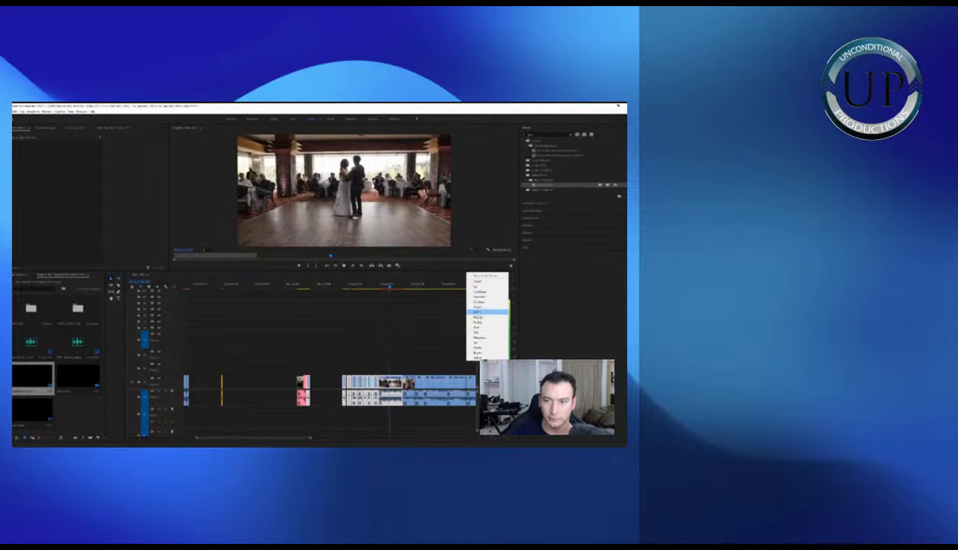
pyautogui.click(479, 311)
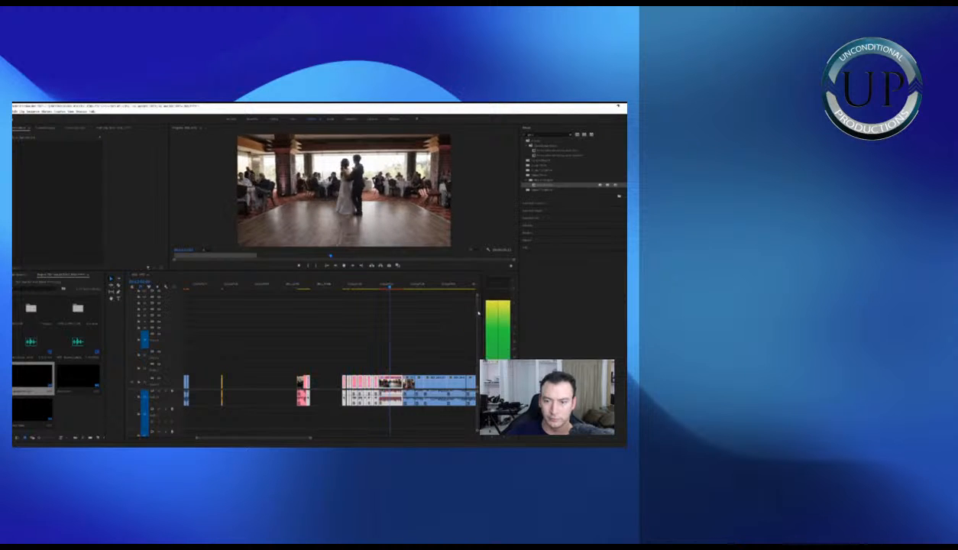
pyautogui.click(330, 381)
pyautogui.press('Delete')
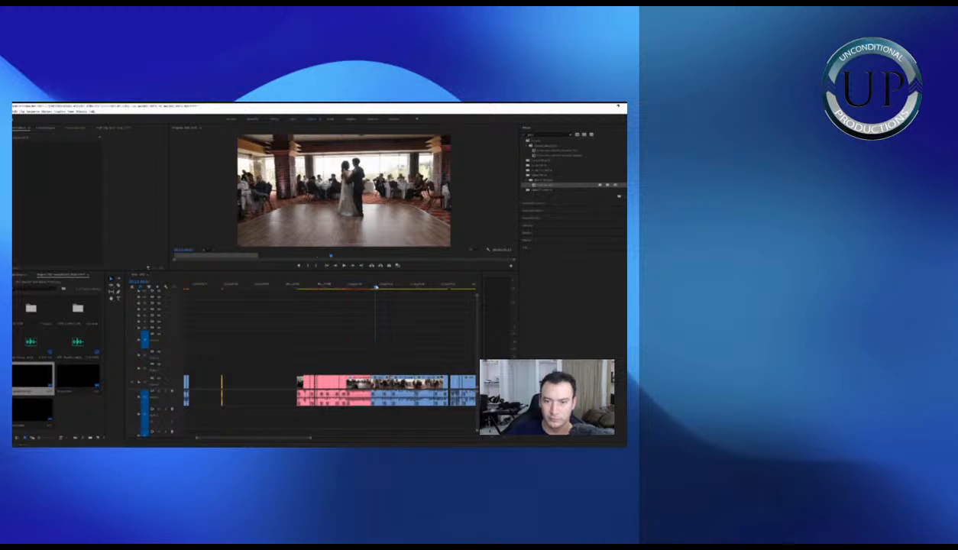
# Play the footage of the couple's first dance that follows the pink-labelled entrance clips
pyautogui.press('-')
pyautogui.press('-')
pyautogui.press('-')
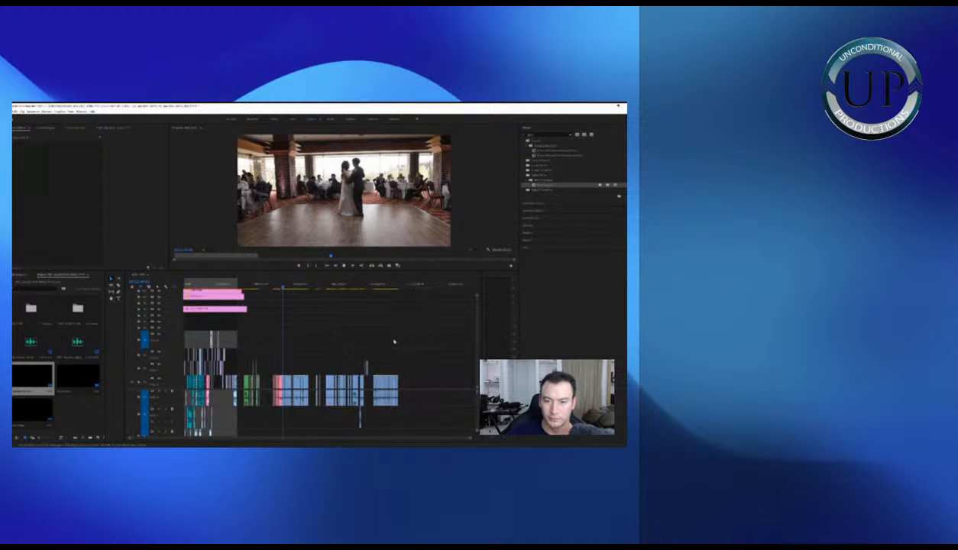
pyautogui.press('=')
pyautogui.press('=')
pyautogui.click(346, 285)
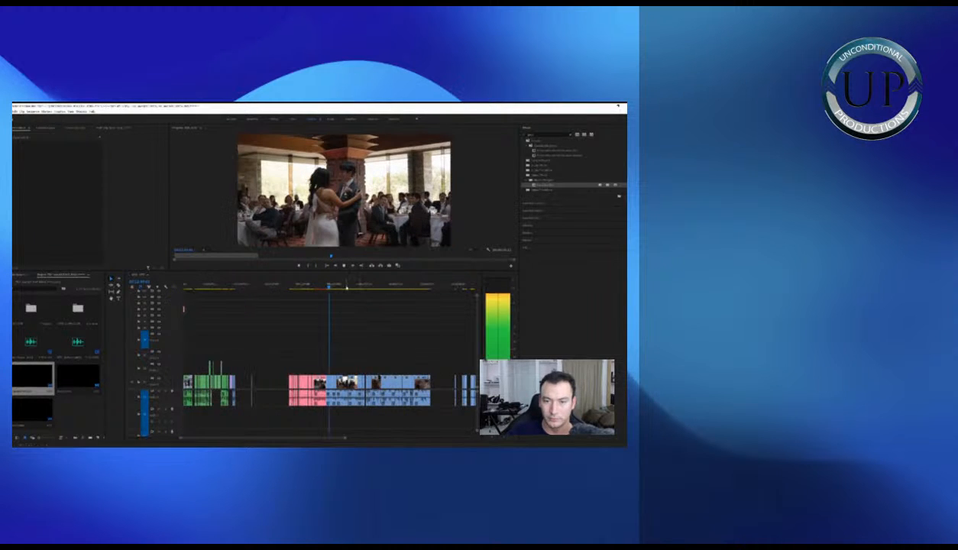
pyautogui.press('=')
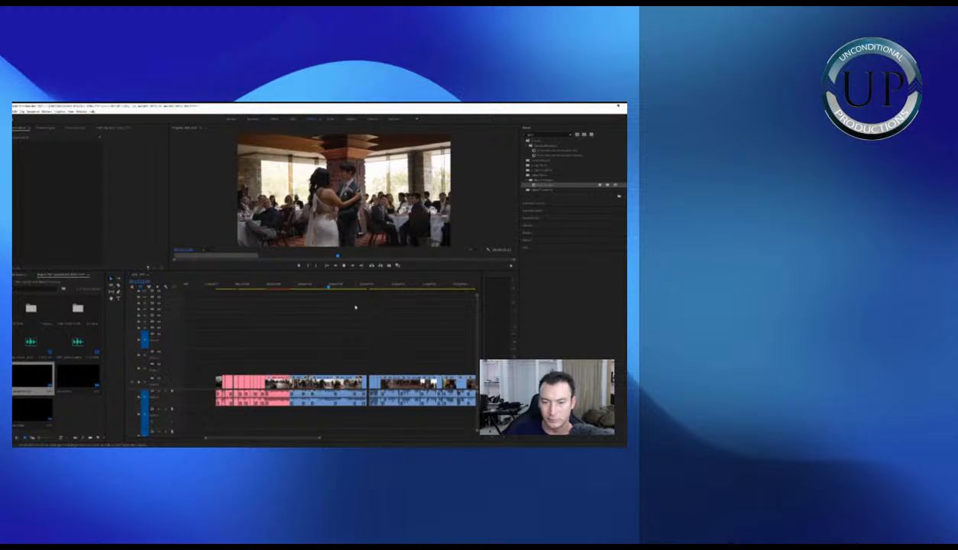
pyautogui.press('-')
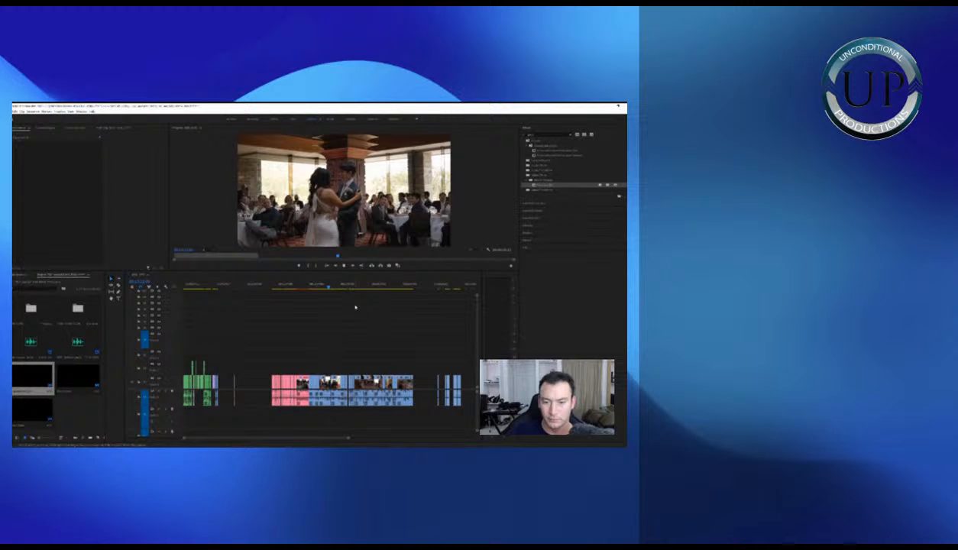
pyautogui.press('space')
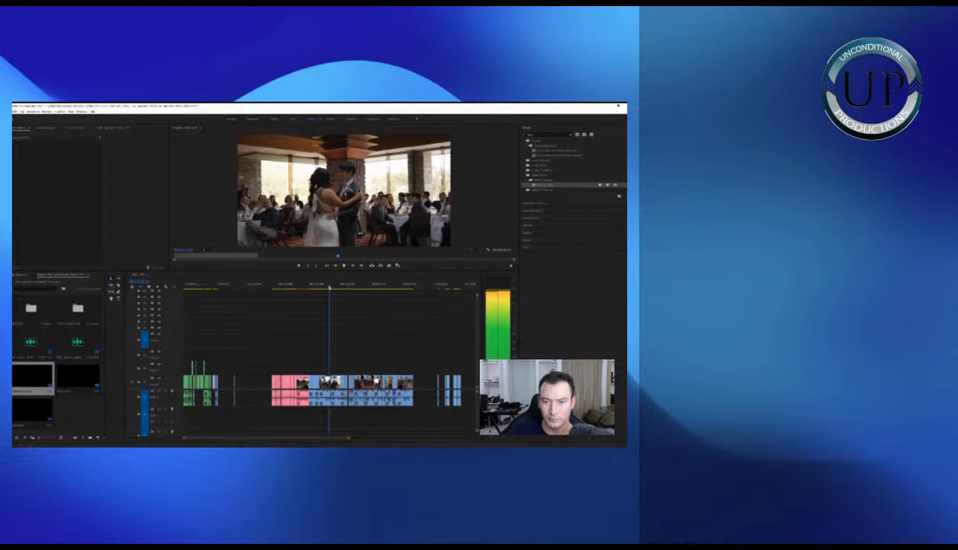
# Label the remaining first dance clips and the adjoining clips of the seated guests pink
pyautogui.click(384, 286)
pyautogui.press('=')
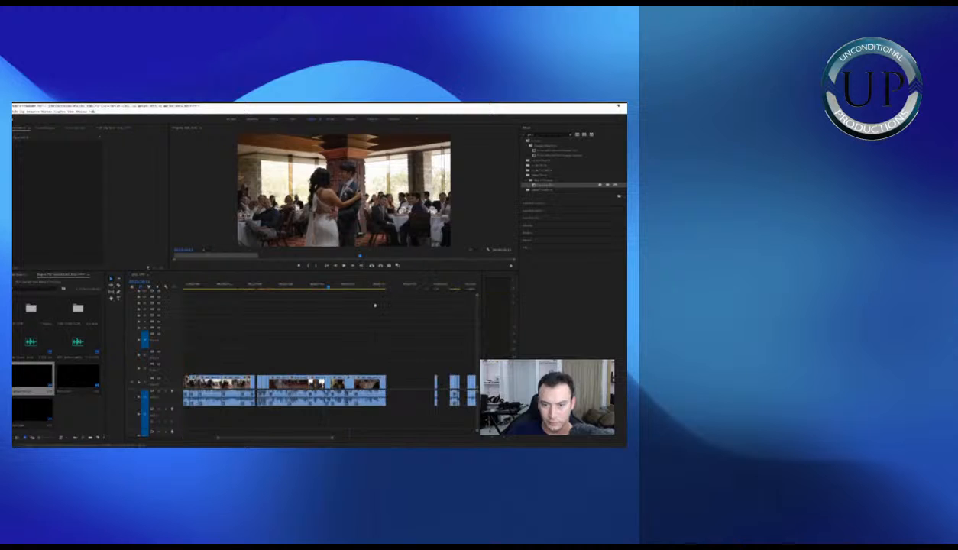
pyautogui.press('-')
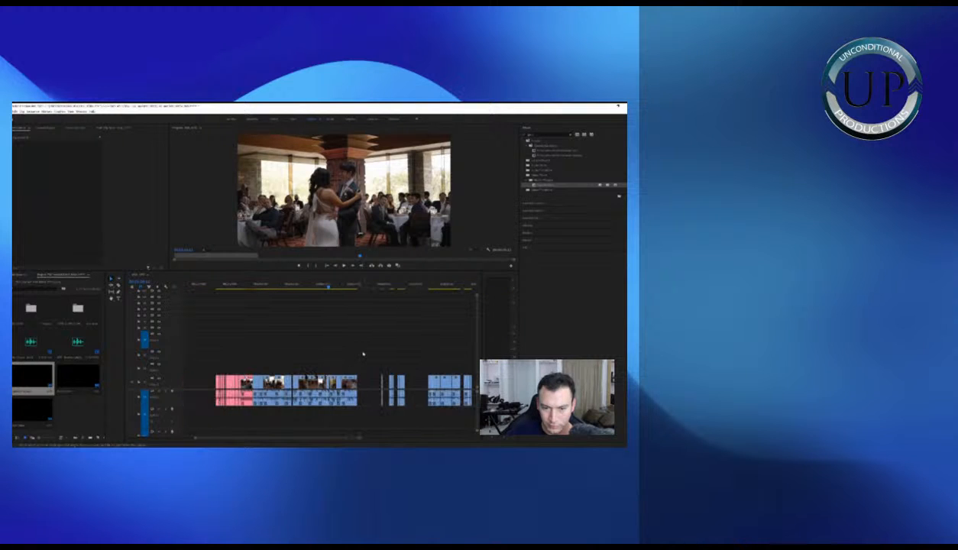
pyautogui.moveTo(368, 344); pyautogui.dragTo(258, 412)
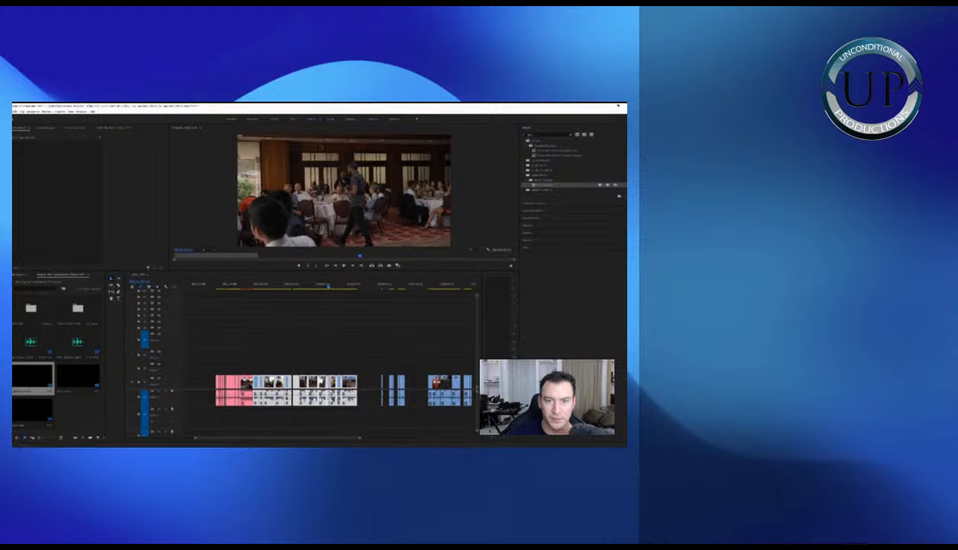
pyautogui.moveTo(340, 273)
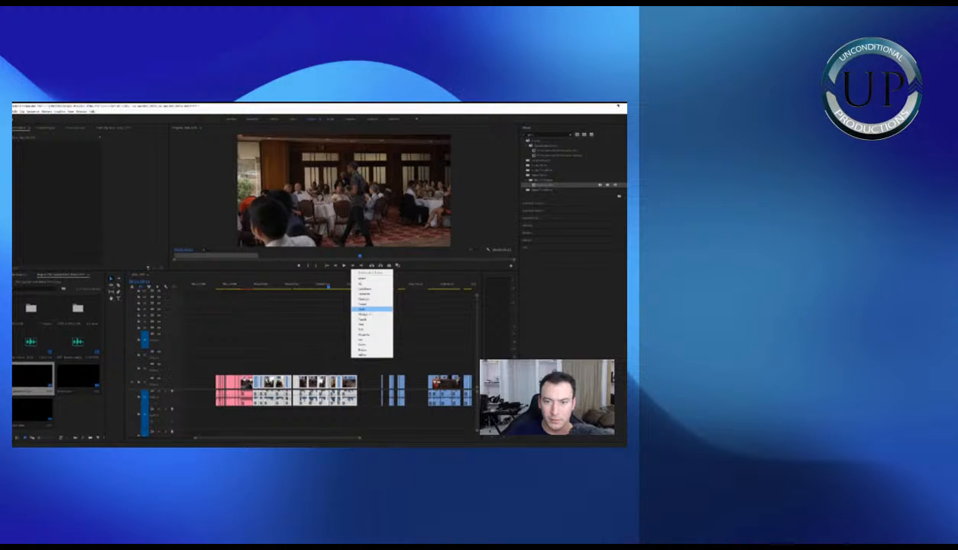
pyautogui.click(362, 309)
# Play the short isolated clip of the woman in a white dress beside the guests' dinner table
pyautogui.click(383, 286)
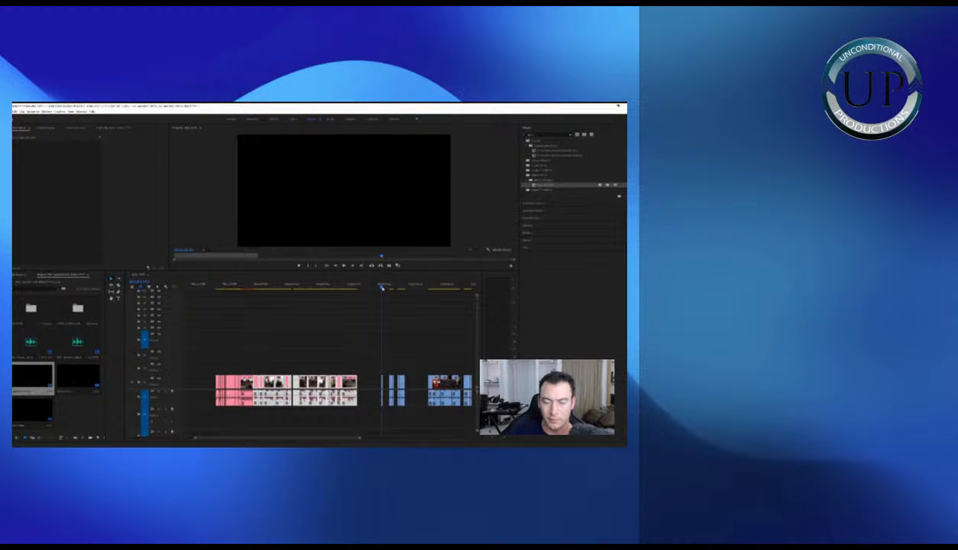
pyautogui.press('=')
pyautogui.press('=')
pyautogui.press('=')
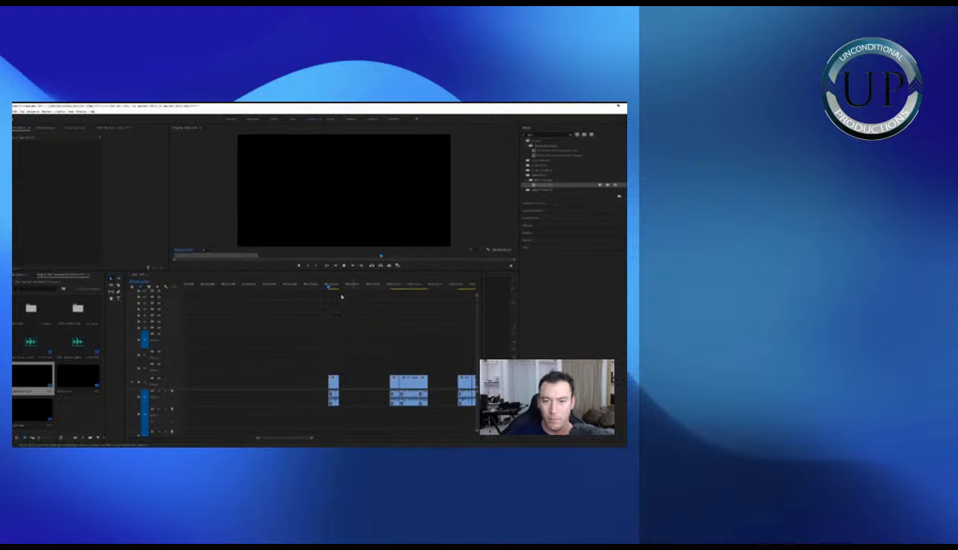
pyautogui.press('space')
pyautogui.press('-')
pyautogui.press('-')
pyautogui.press('-')
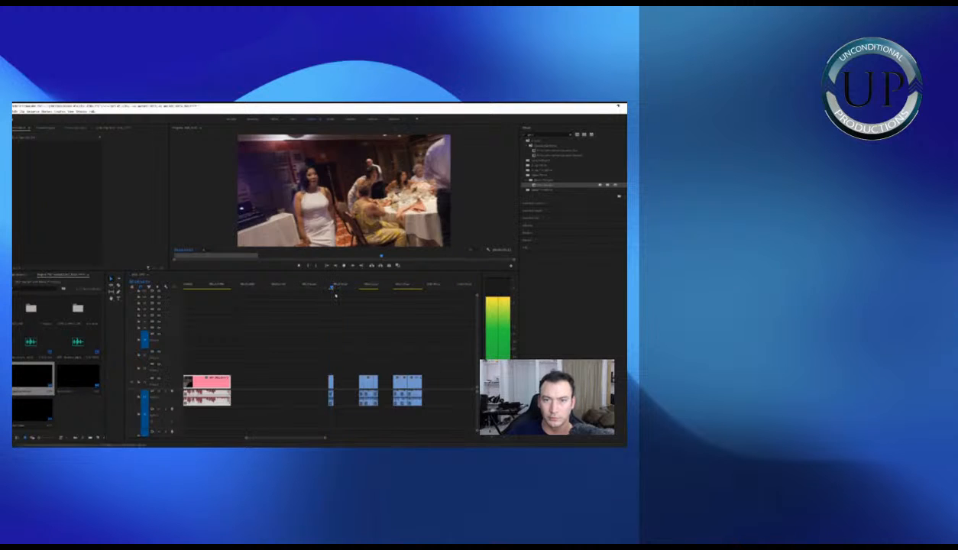
pyautogui.press('-')
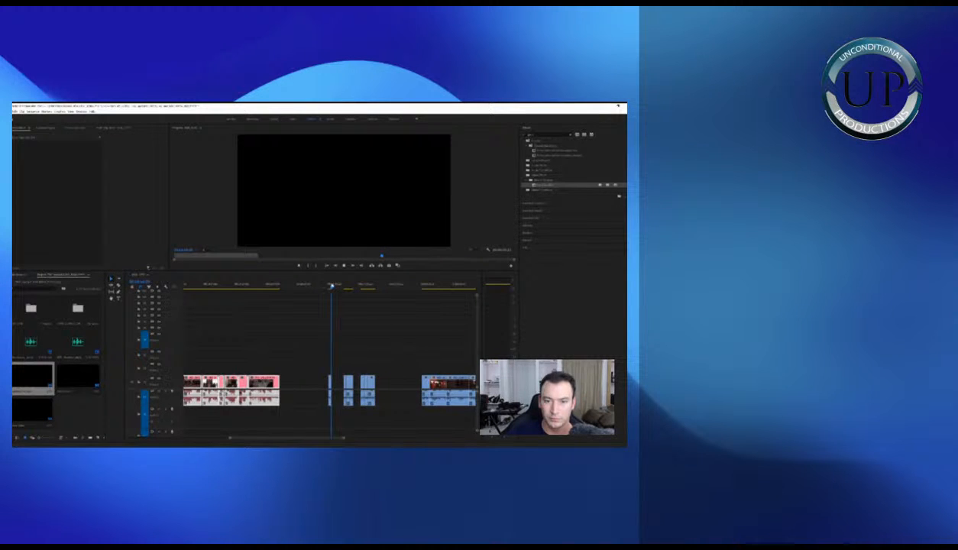
# Label the short clip of the woman beside the dinner table orange, together with its audio
pyautogui.moveTo(331, 287); pyautogui.dragTo(329, 287)
pyautogui.press('=')
pyautogui.press('=')
pyautogui.moveTo(302, 338); pyautogui.dragTo(344, 392)
pyautogui.rightClick(328, 382)
pyautogui.moveTo(362, 267)
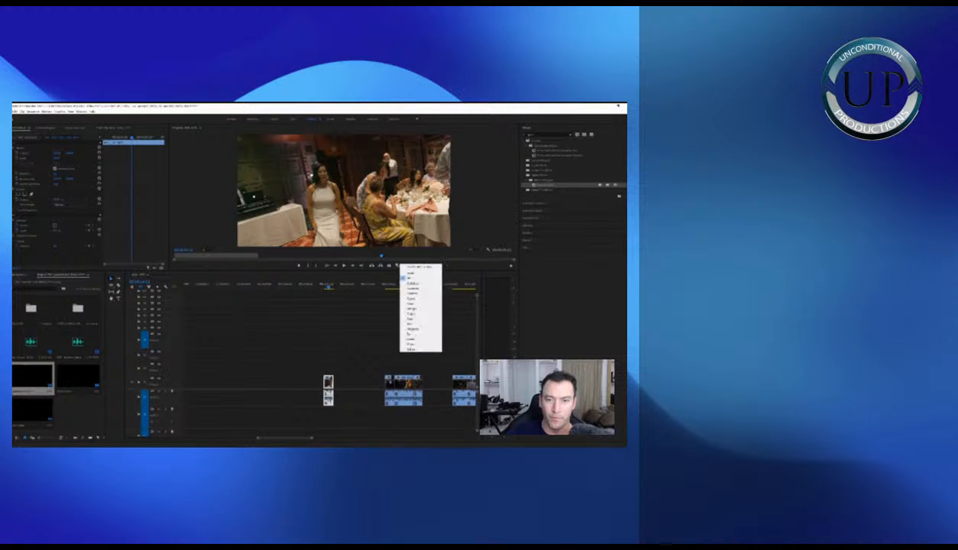
pyautogui.click(418, 309)
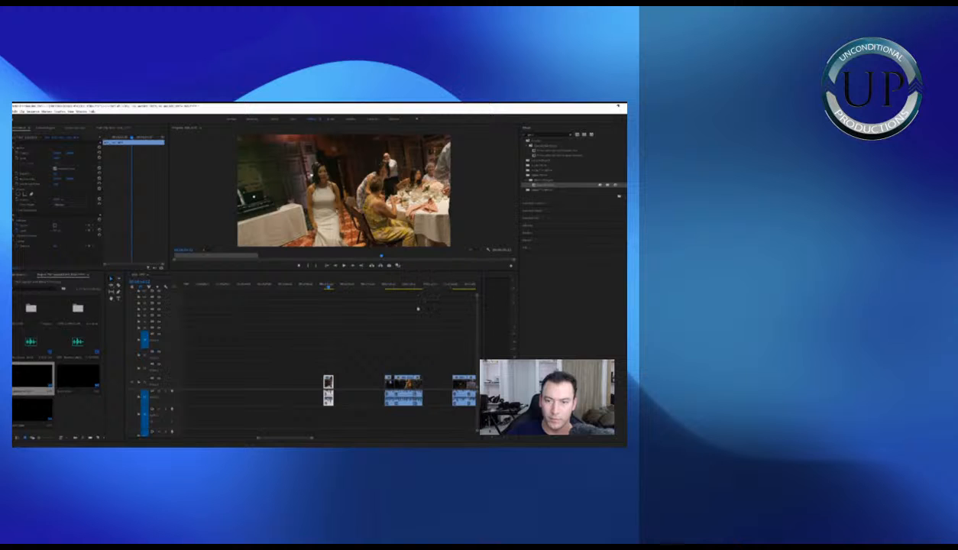
# Review the next group of couples' dance floor clips and label them orange
pyautogui.click(385, 287)
pyautogui.press('=')
pyautogui.press('space')
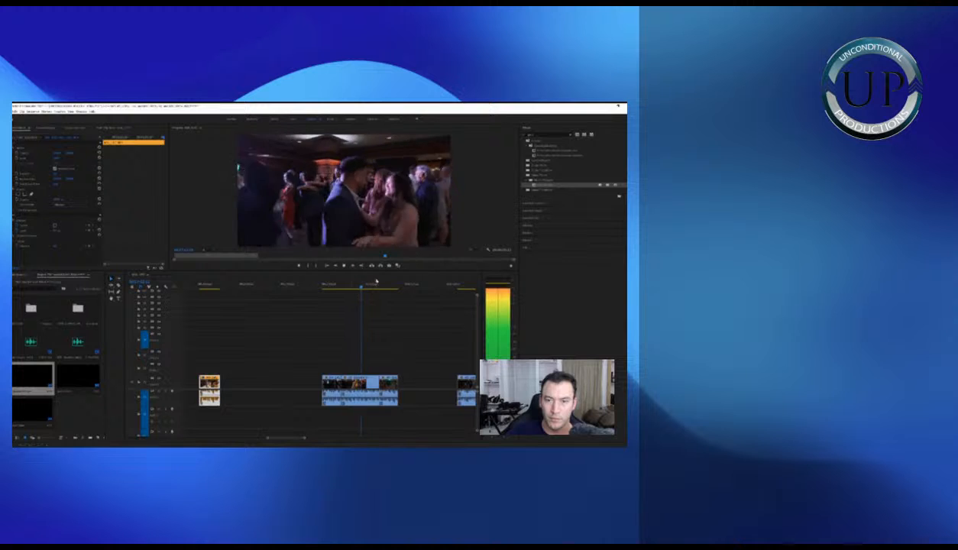
pyautogui.click(377, 287)
pyautogui.press('space')
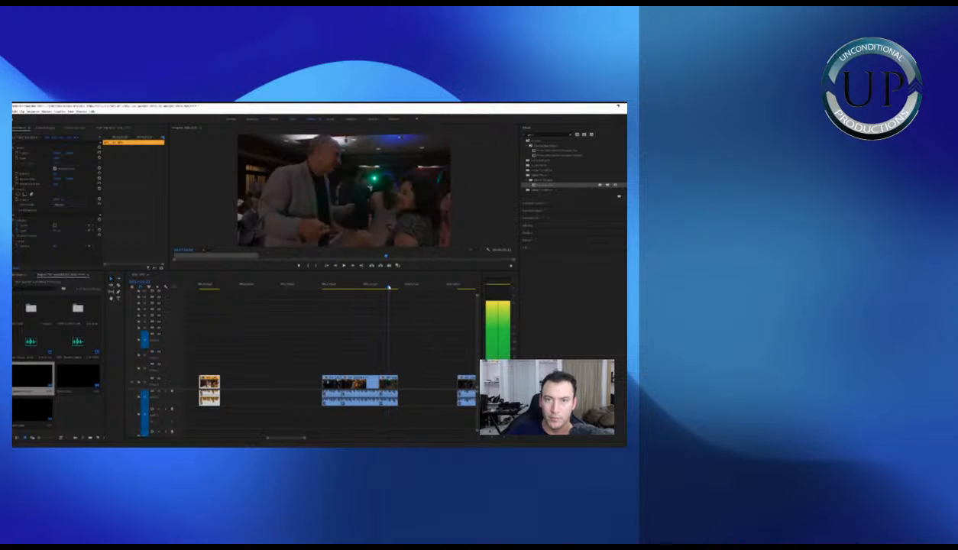
pyautogui.moveTo(290, 336); pyautogui.dragTo(391, 397)
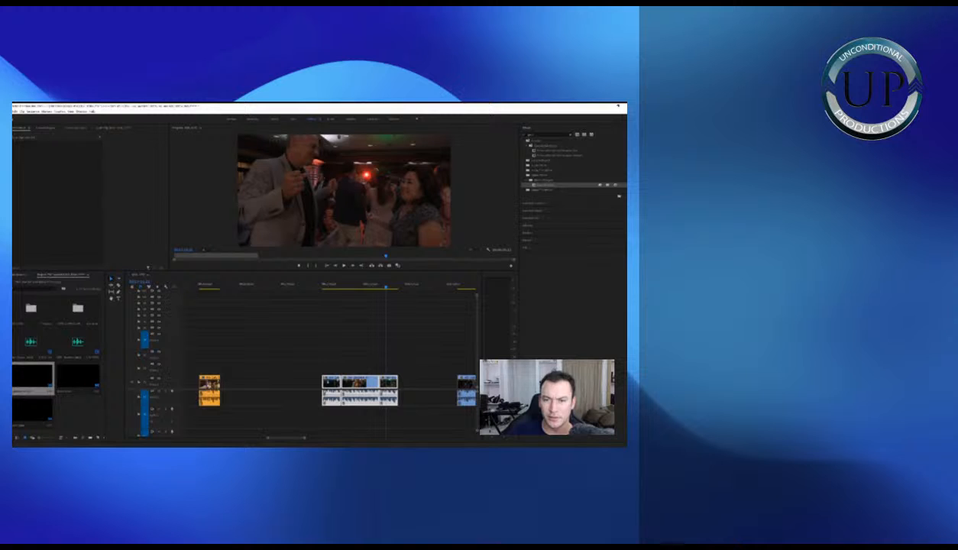
pyautogui.rightClick(430, 274)
pyautogui.click(450, 319)
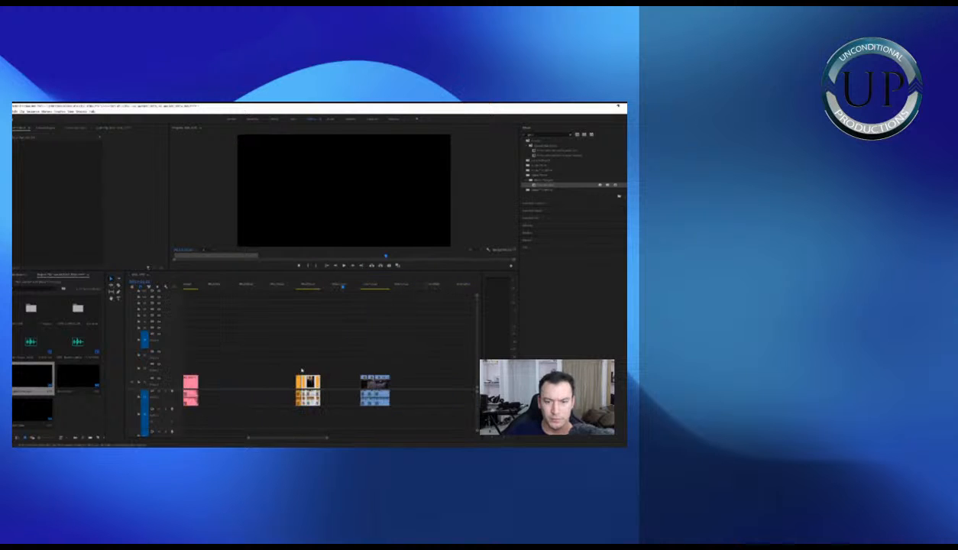
# Review the next dark dance floor clips, move them against the end of the orange clips and label them orange
pyautogui.press('=')
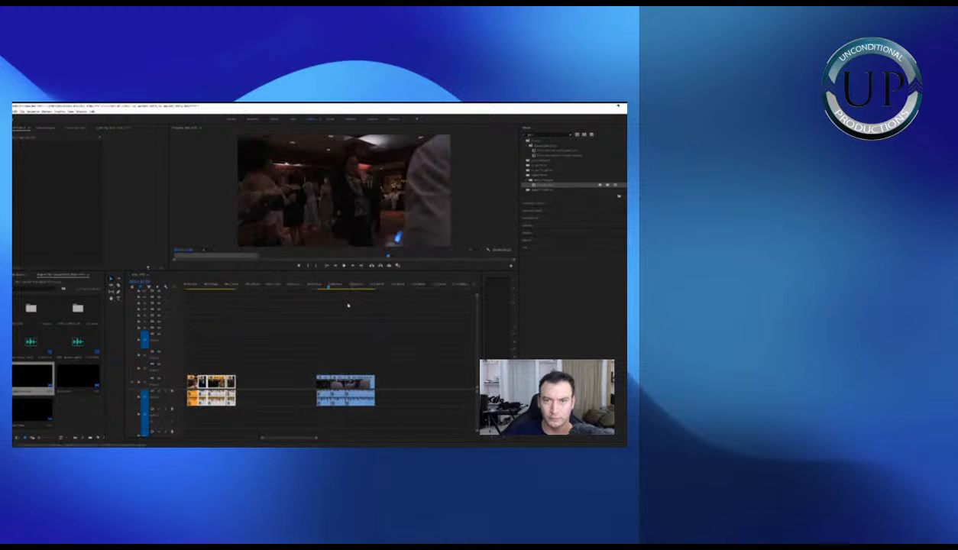
pyautogui.press('space')
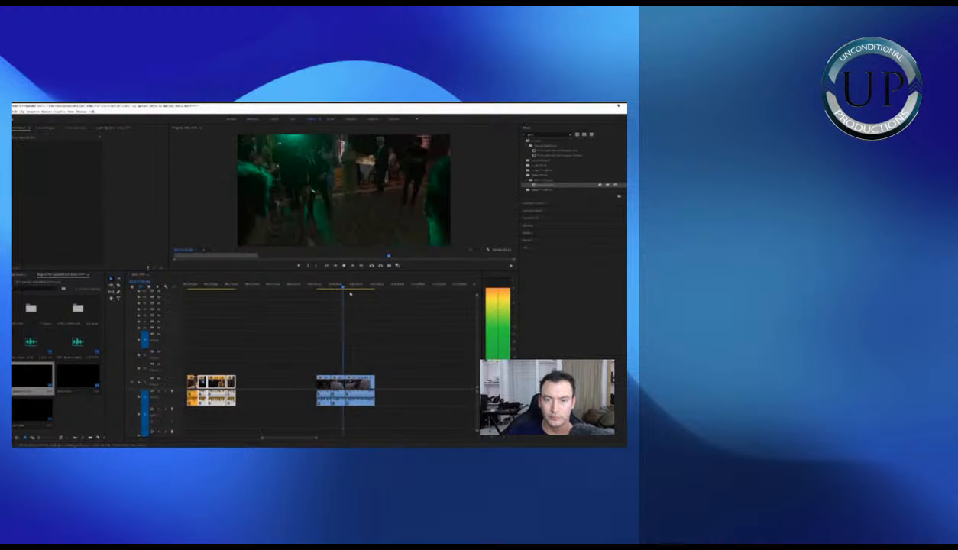
pyautogui.moveTo(363, 287); pyautogui.dragTo(359, 286)
pyautogui.moveTo(282, 336); pyautogui.dragTo(298, 383)
pyautogui.moveTo(370, 385); pyautogui.dragTo(289, 385)
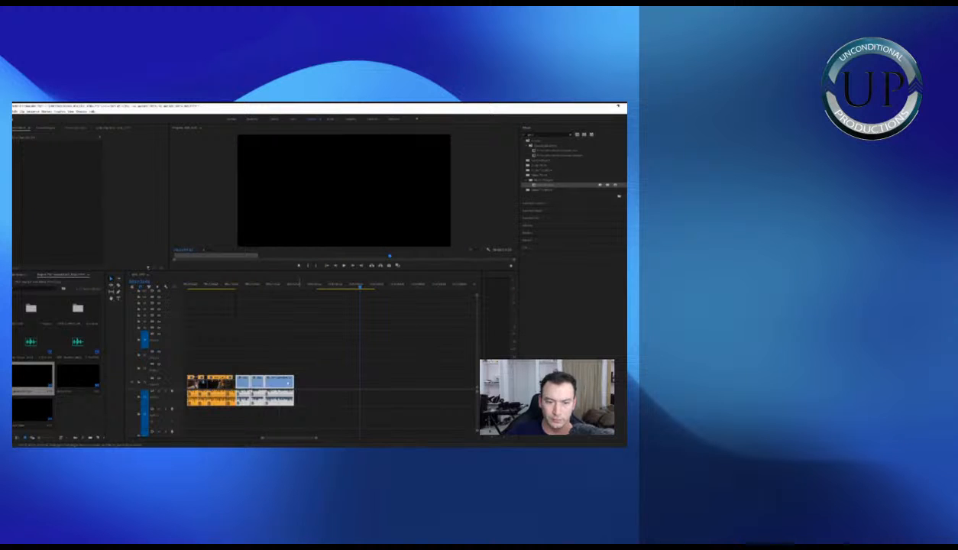
pyautogui.moveTo(329, 275)
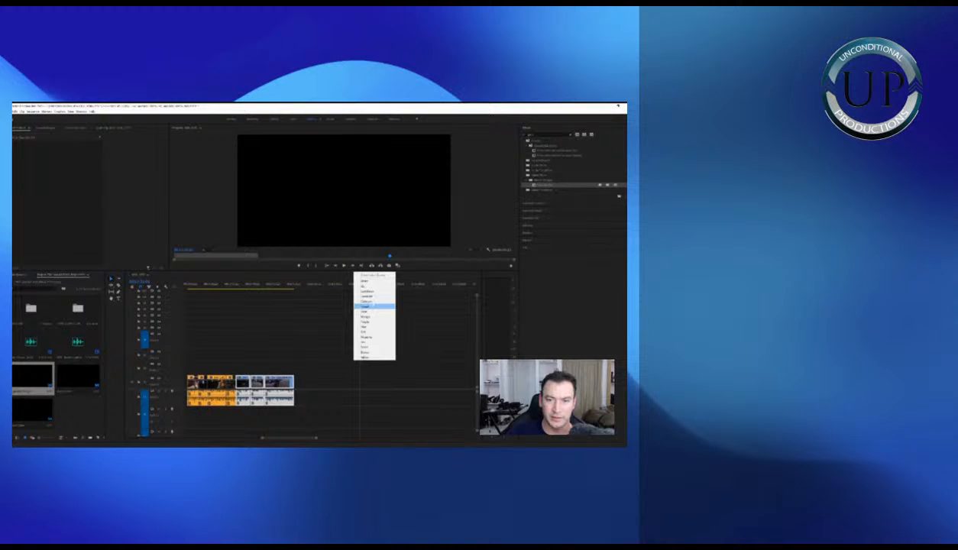
pyautogui.click(373, 316)
# Move the orange dance floor clips ahead of the pink section, beside the orange clip already there
pyautogui.press('-')
pyautogui.press('-')
pyautogui.press('-')
pyautogui.moveTo(302, 357); pyautogui.dragTo(324, 393)
pyautogui.press('-')
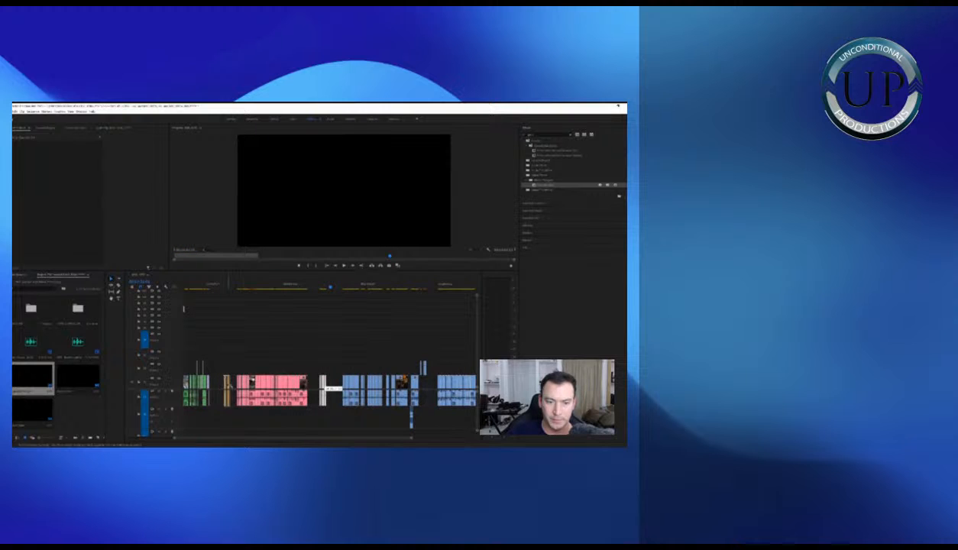
pyautogui.press('=')
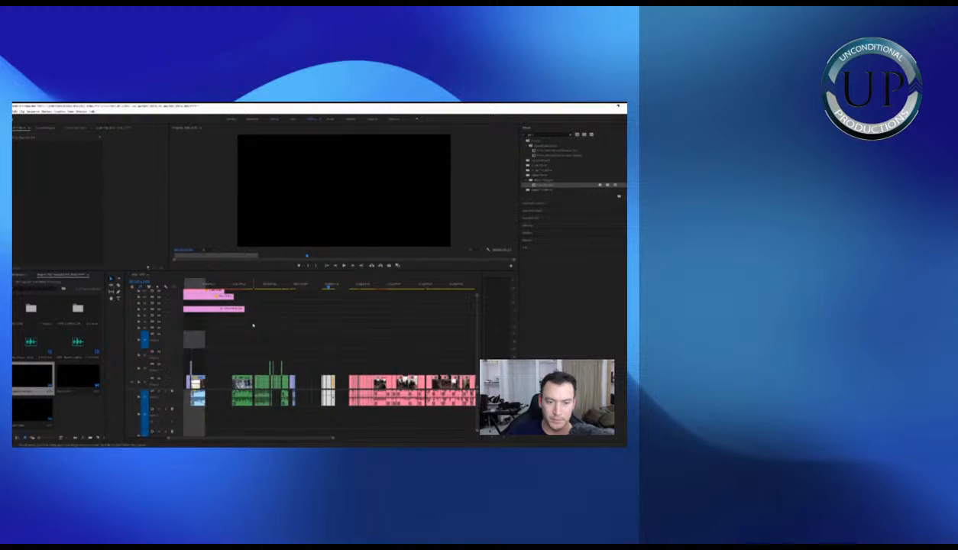
pyautogui.press('=')
pyautogui.moveTo(286, 387); pyautogui.dragTo(281, 388)
# Select the whole pink section and move it later, closer to the unlabelled blue clips
pyautogui.press('-')
pyautogui.press('-')
pyautogui.press('-')
pyautogui.moveTo(417, 355); pyautogui.dragTo(337, 404)
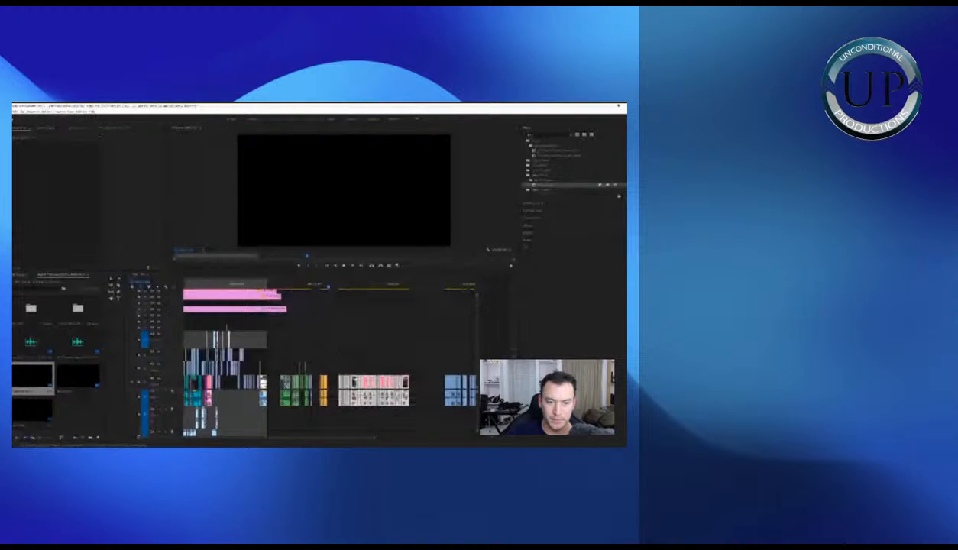
pyautogui.press('-')
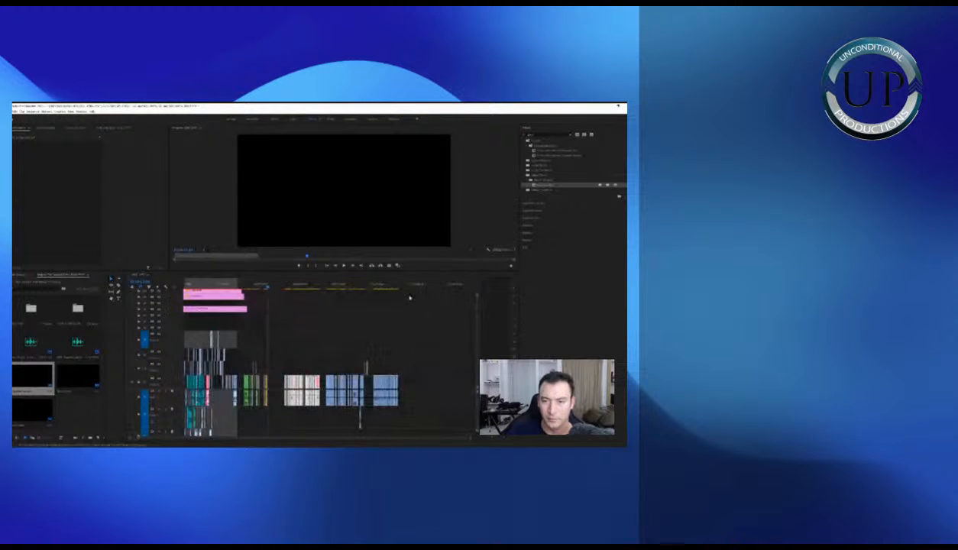
# Select all remaining blue clips after the pink section and move them later on the timeline
pyautogui.click(365, 285)
pyautogui.press('=')
pyautogui.moveTo(425, 347); pyautogui.dragTo(258, 418)
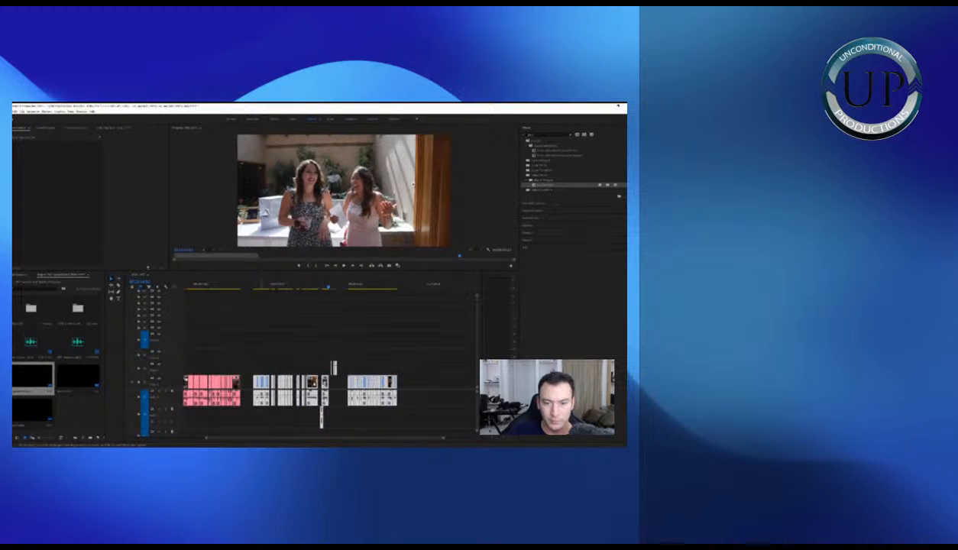
pyautogui.moveTo(312, 380); pyautogui.dragTo(348, 380)
# Play the opening of the blue section's dance party footage and label its first group of clips orange
pyautogui.click(287, 288)
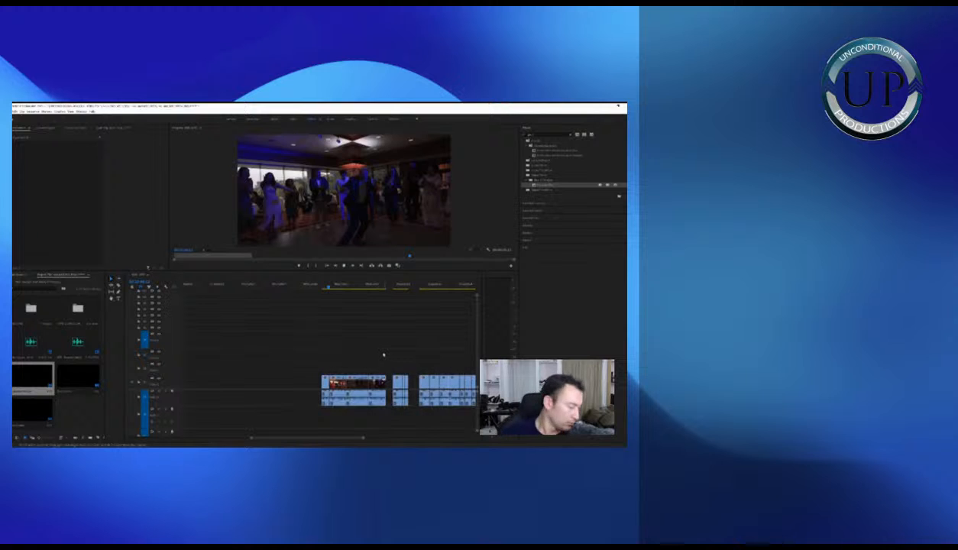
pyautogui.press('space')
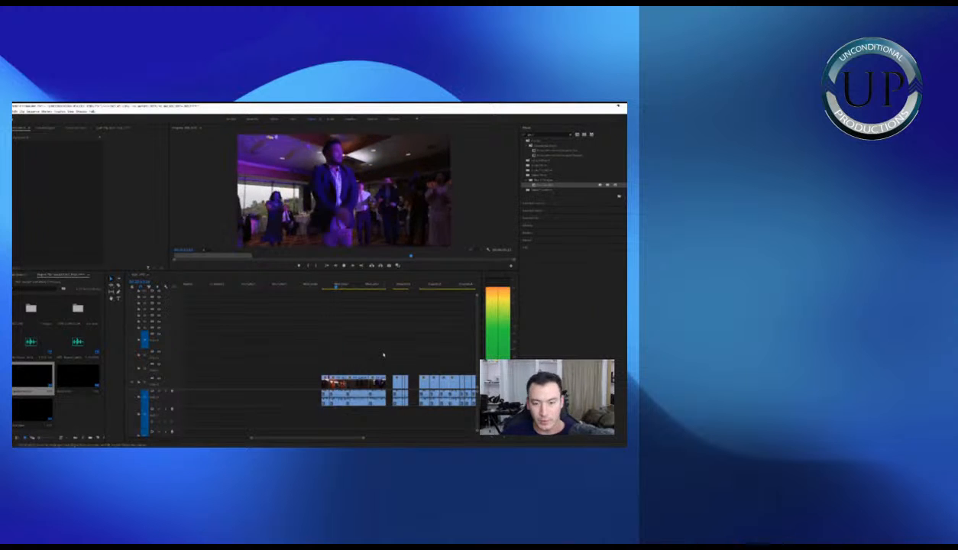
pyautogui.press('space')
pyautogui.press('=')
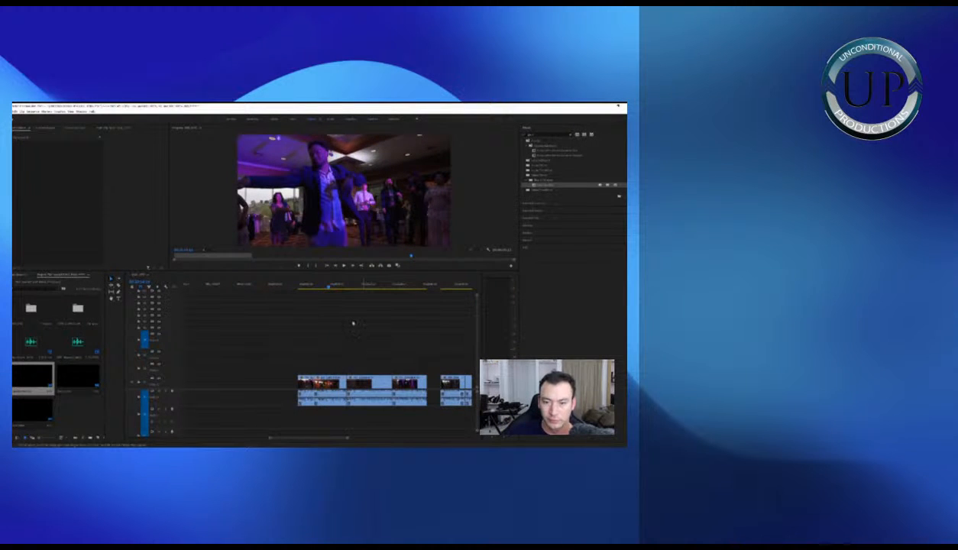
pyautogui.moveTo(295, 357); pyautogui.dragTo(403, 398)
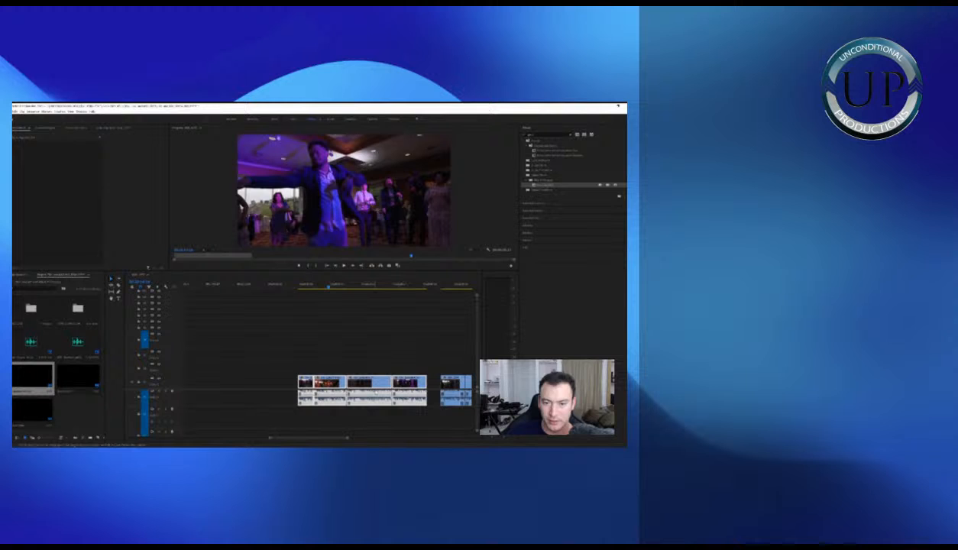
pyautogui.rightClick(376, 392)
pyautogui.moveTo(405, 278)
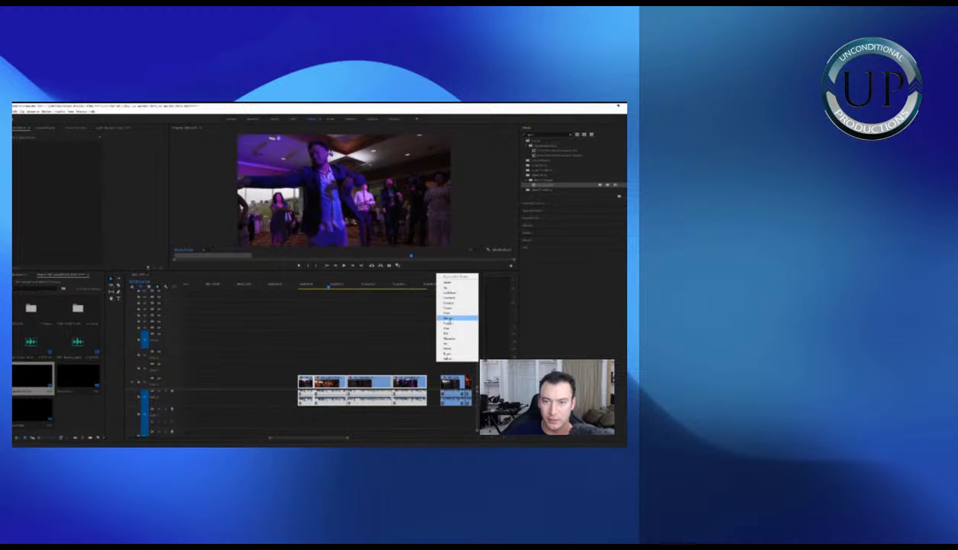
pyautogui.click(449, 318)
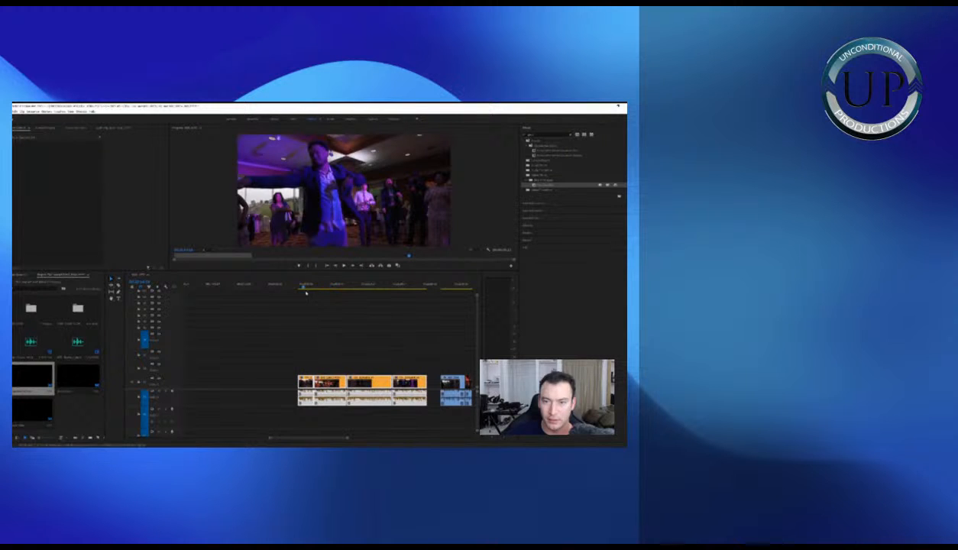
pyautogui.press('=')
pyautogui.click(382, 332)
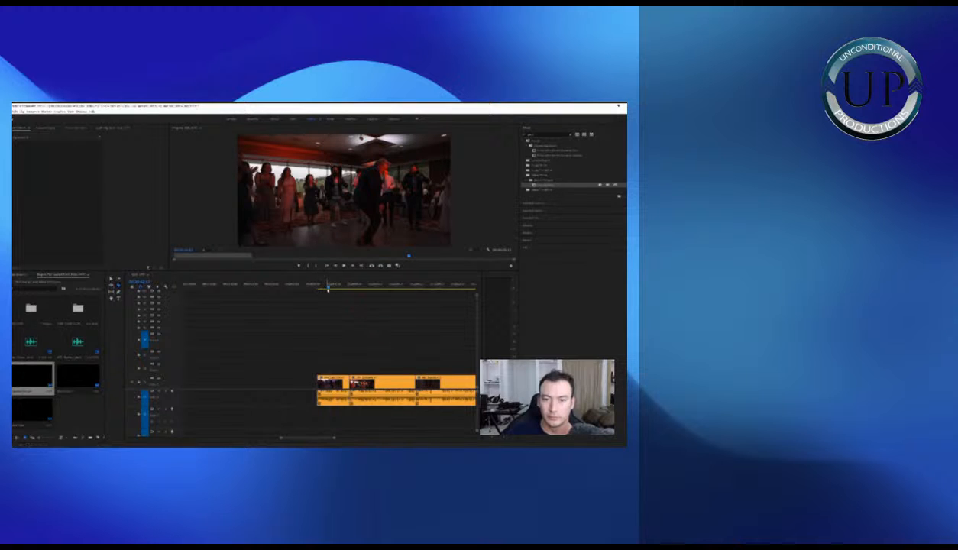
# Play the opening of the first orange dance floor clip, split it and delete the unwanted footage at its start
pyautogui.press('space')
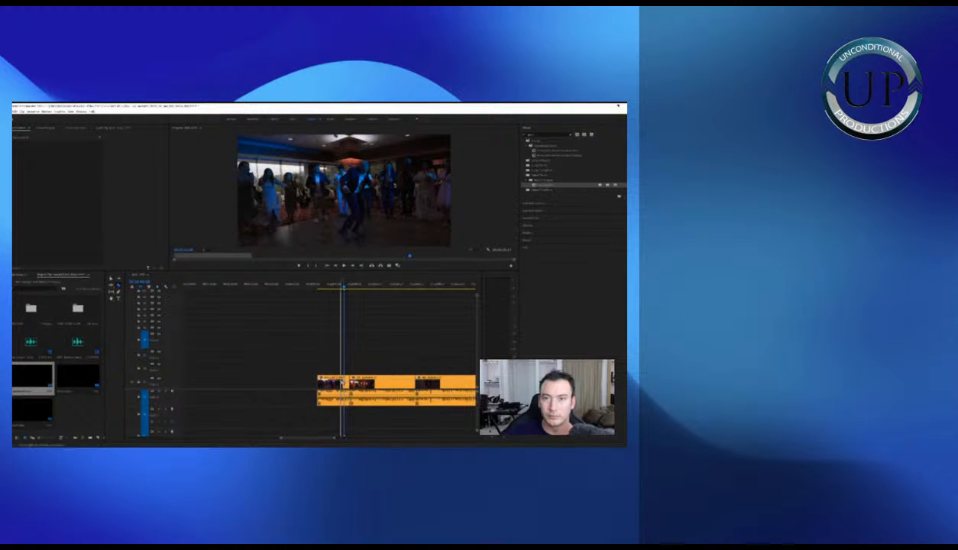
pyautogui.press('v')
pyautogui.click(329, 380)
pyautogui.press('Delete')
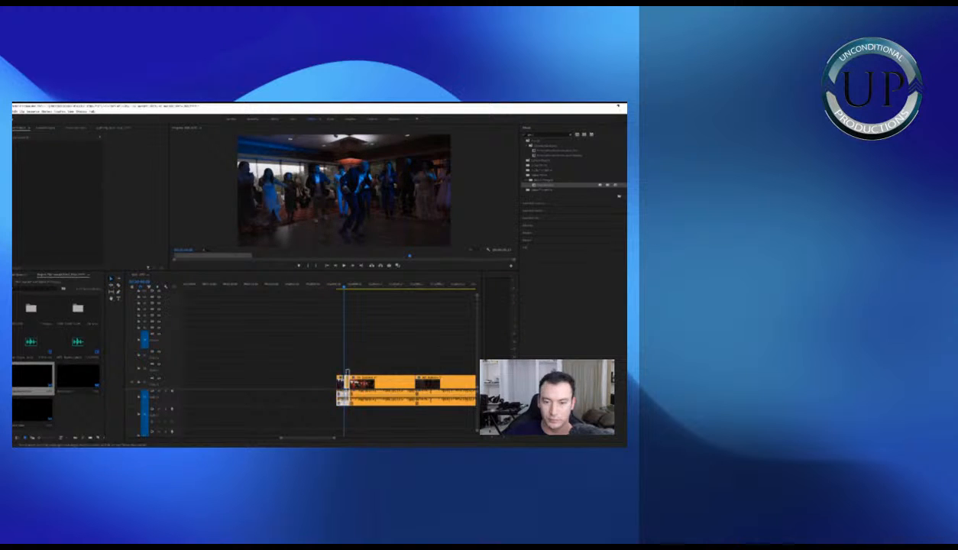
# Review the following orange clip and split it at the start and end of the chosen dance moment
pyautogui.press('space')
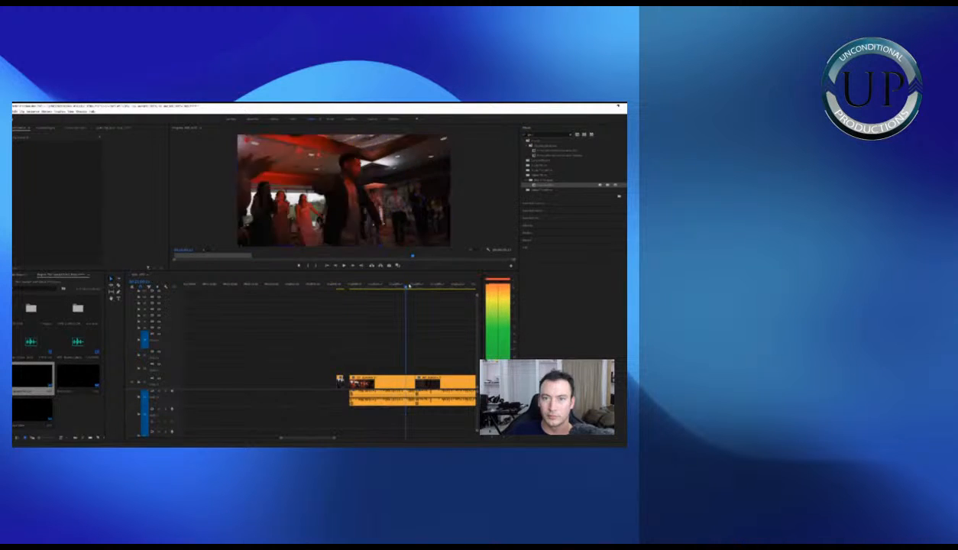
pyautogui.click(369, 286)
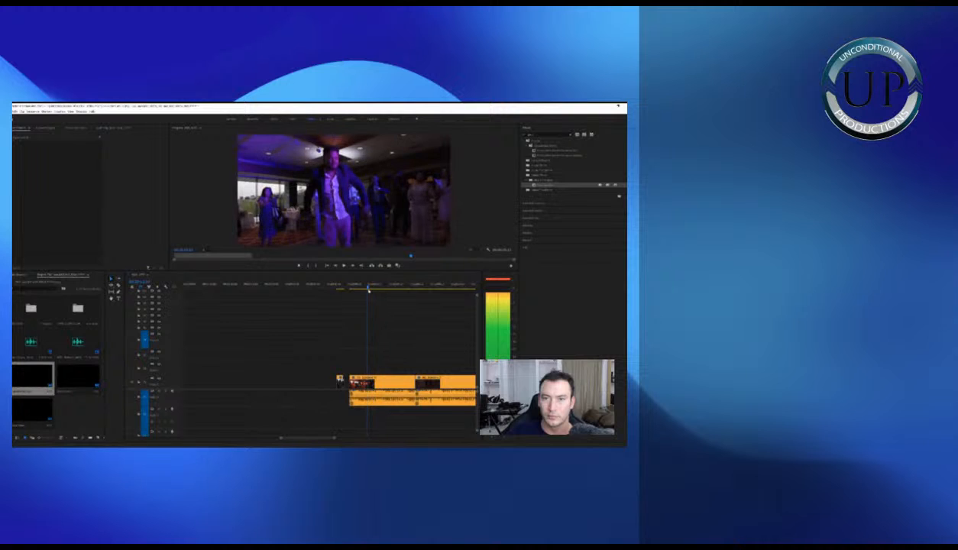
pyautogui.click(354, 289)
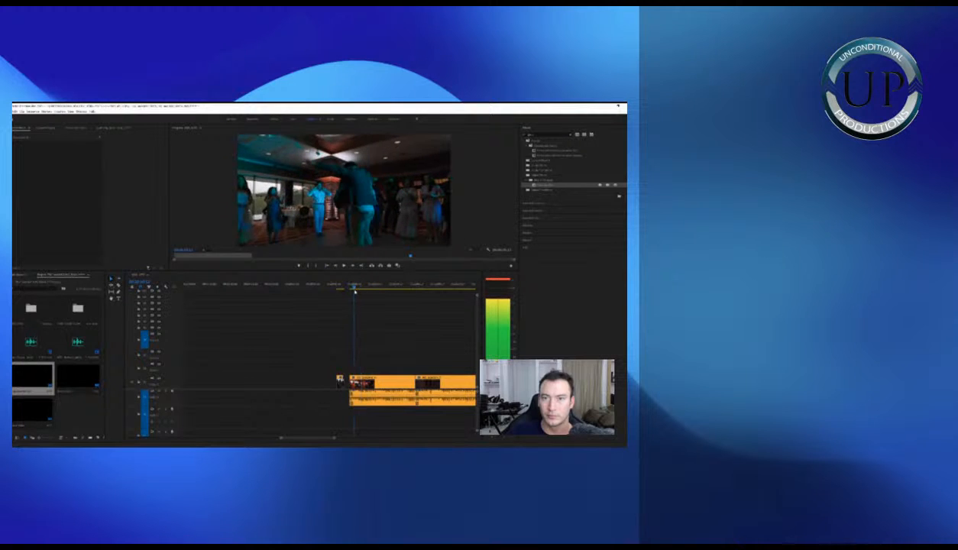
pyautogui.moveTo(354, 291); pyautogui.dragTo(373, 288)
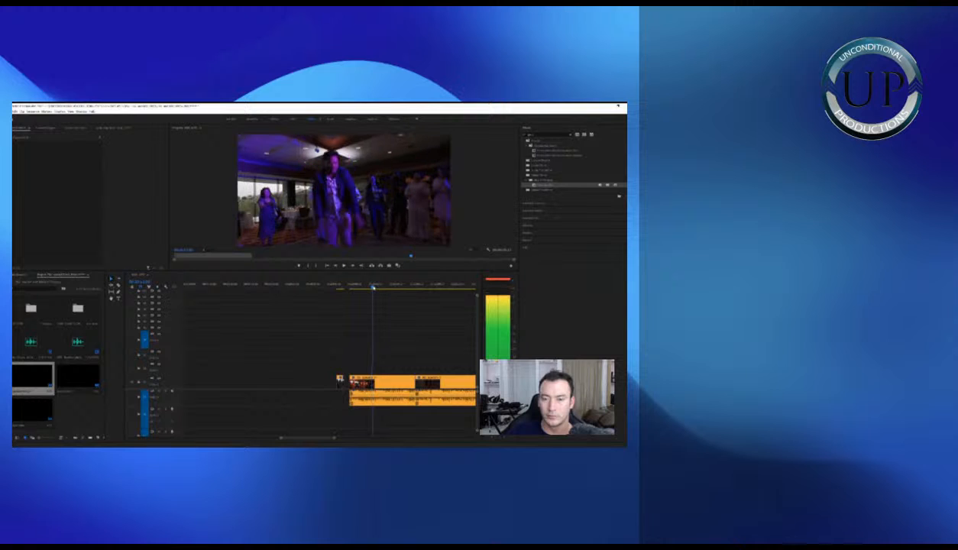
pyautogui.click(379, 381)
pyautogui.press('=')
pyautogui.press('=')
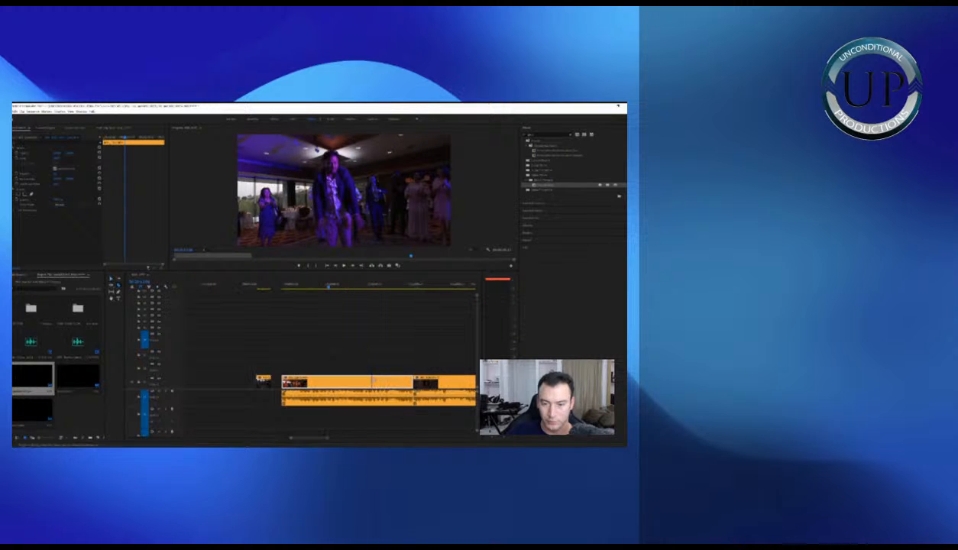
pyautogui.press('c')
pyautogui.click(330, 383)
pyautogui.click(303, 384)
# Delete the footage before and after the chosen dance moment and move the kept piece beside the preceding orange clip
pyautogui.press('v')
pyautogui.click(293, 396)
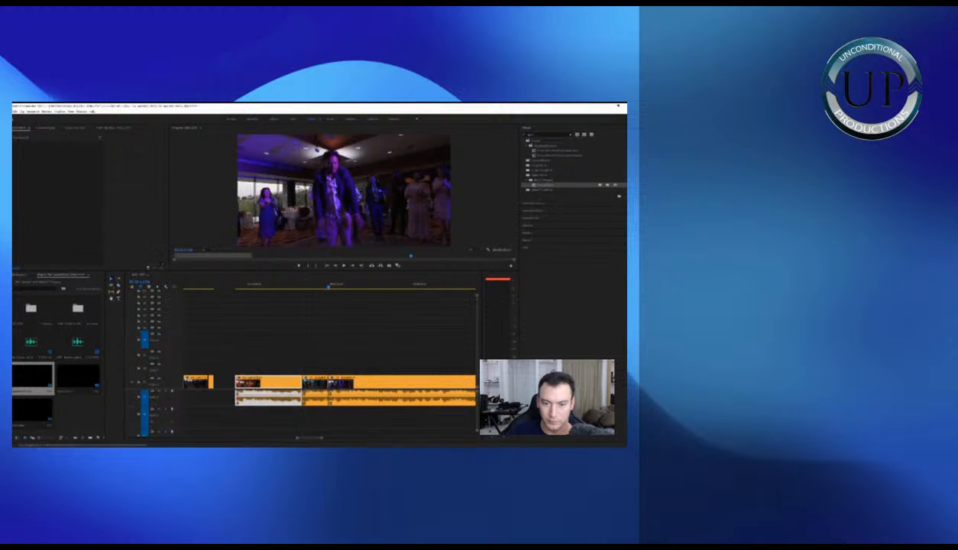
pyautogui.press('Delete')
pyautogui.click(336, 395)
pyautogui.press('Delete')
pyautogui.click(320, 400)
pyautogui.moveTo(320, 390); pyautogui.dragTo(236, 389)
# Play and replay the early part of the next long orange clip to choose which dancing moment to keep
pyautogui.press('-')
pyautogui.press('-')
pyautogui.press('-')
pyautogui.press('=')
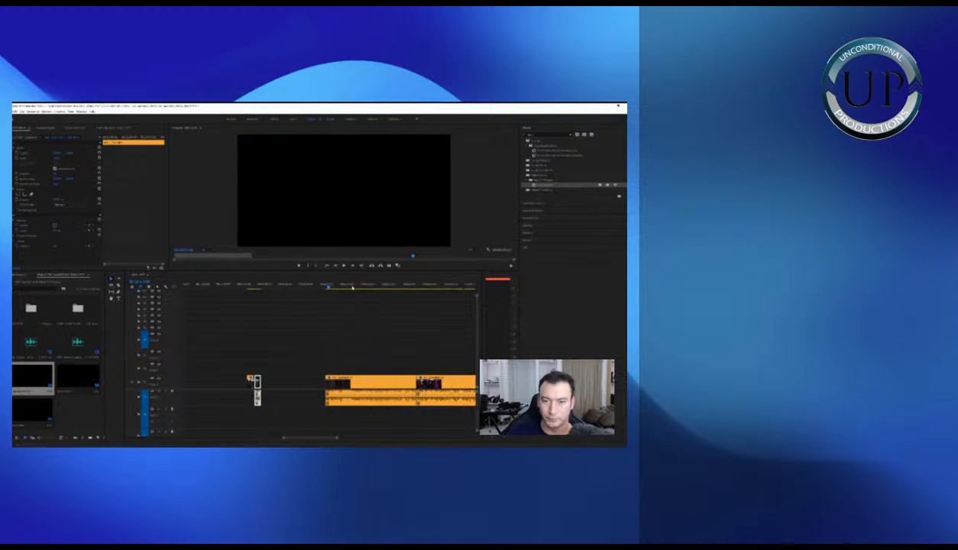
pyautogui.press('space')
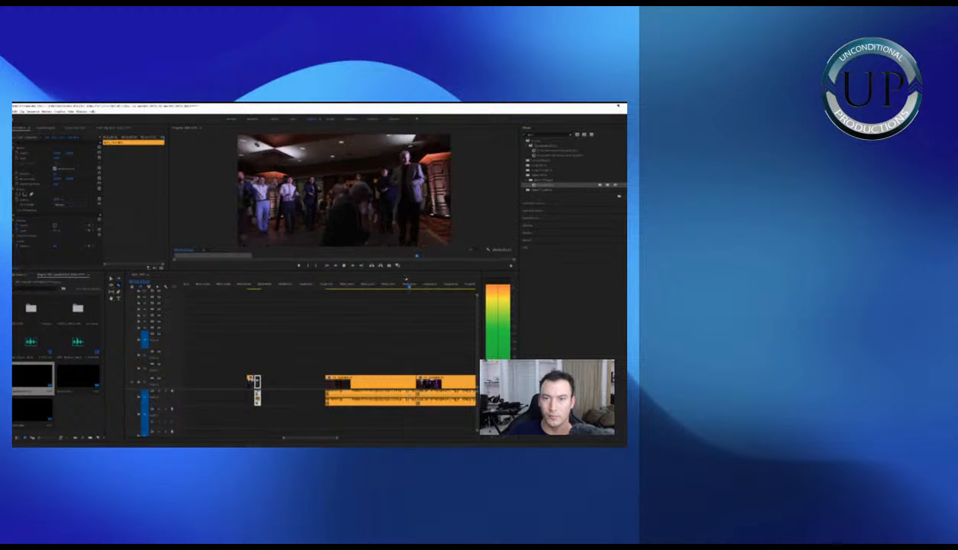
pyautogui.click(404, 284)
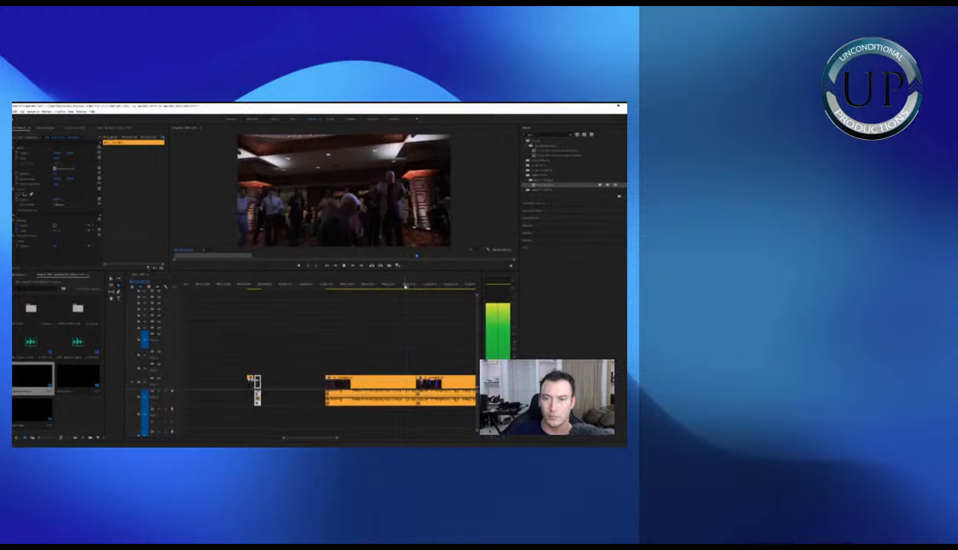
pyautogui.click(338, 285)
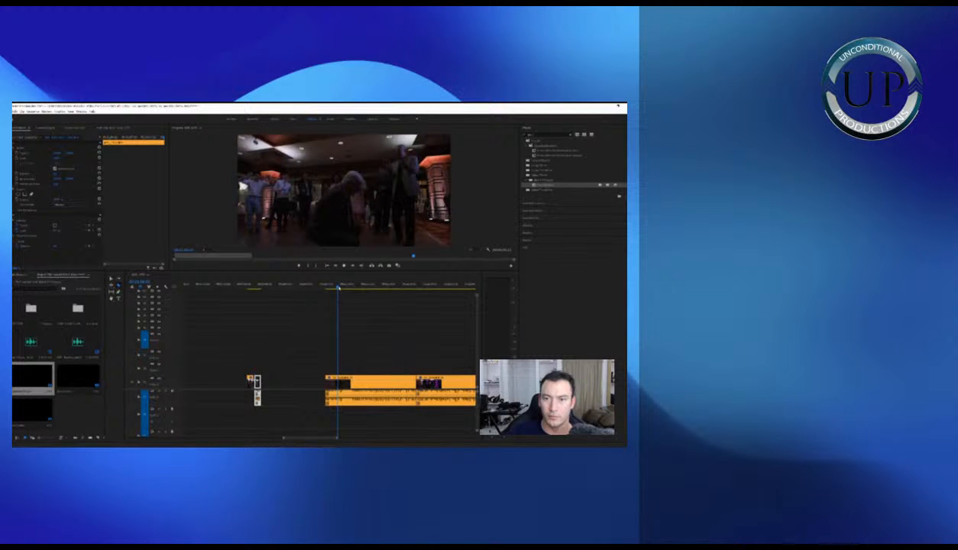
pyautogui.press('space')
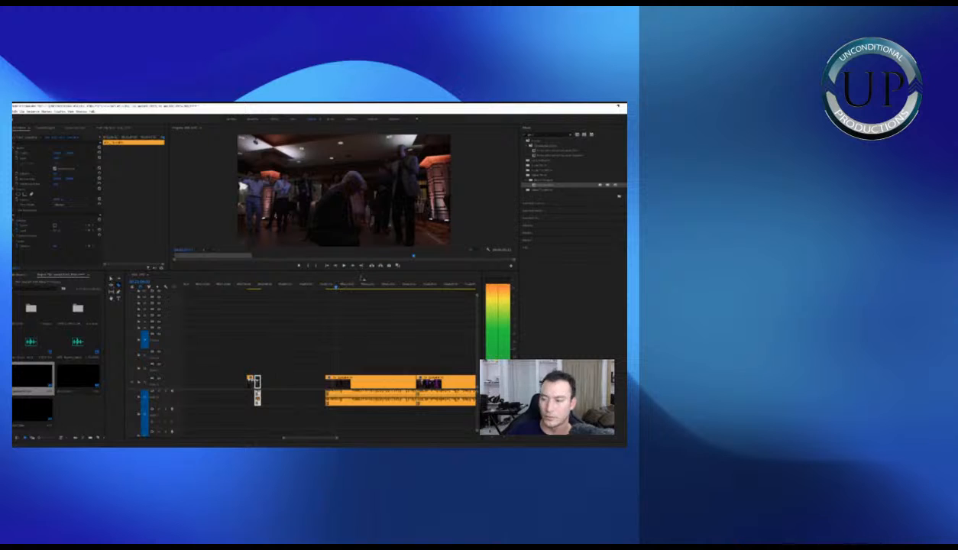
pyautogui.press('space')
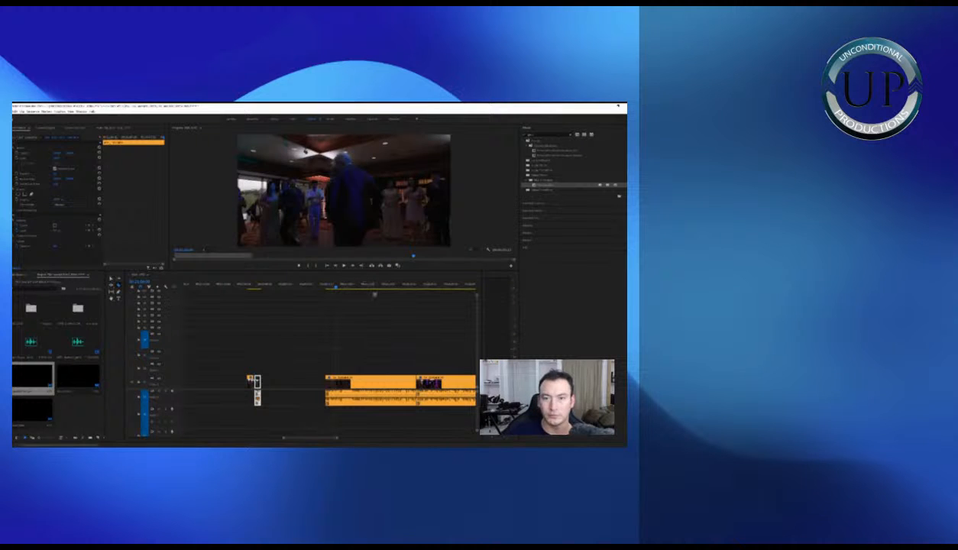
pyautogui.press('space')
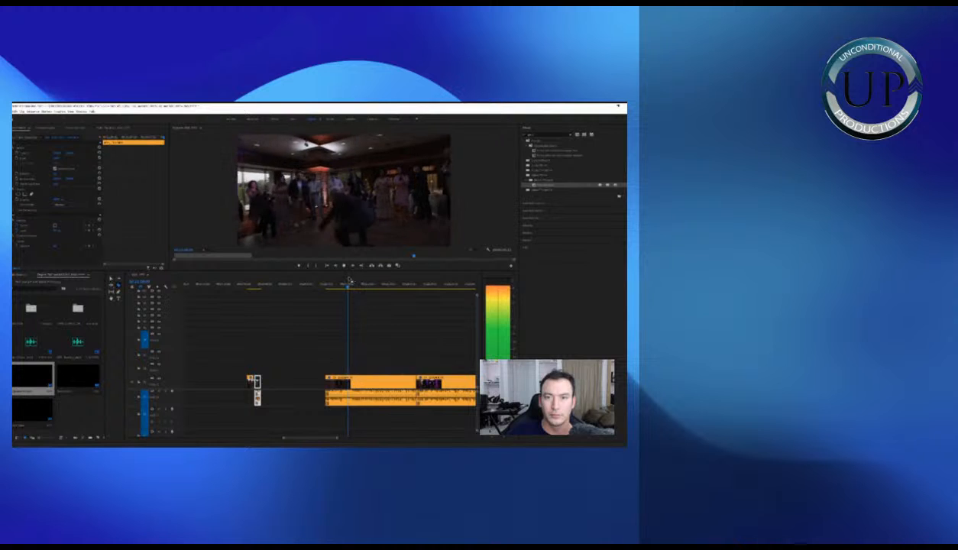
pyautogui.click(334, 288)
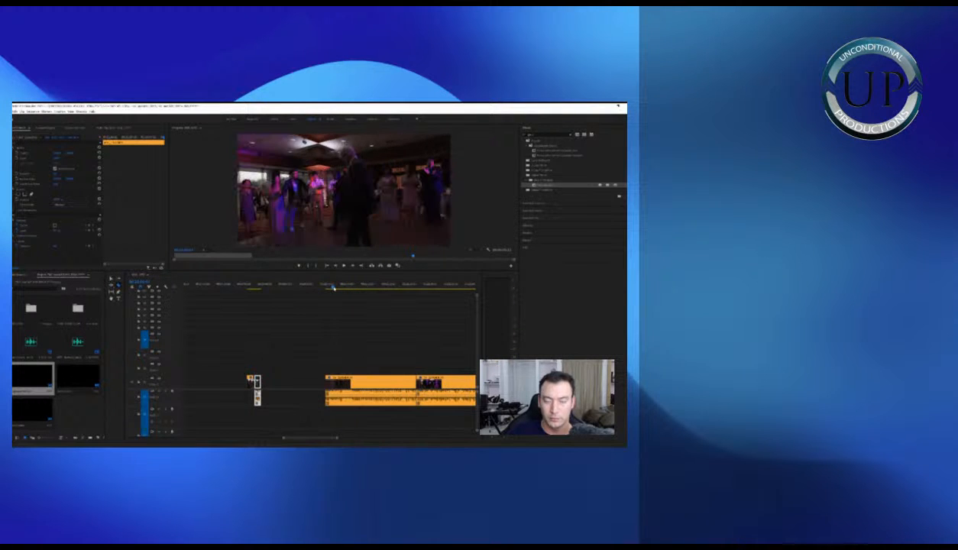
pyautogui.press('=')
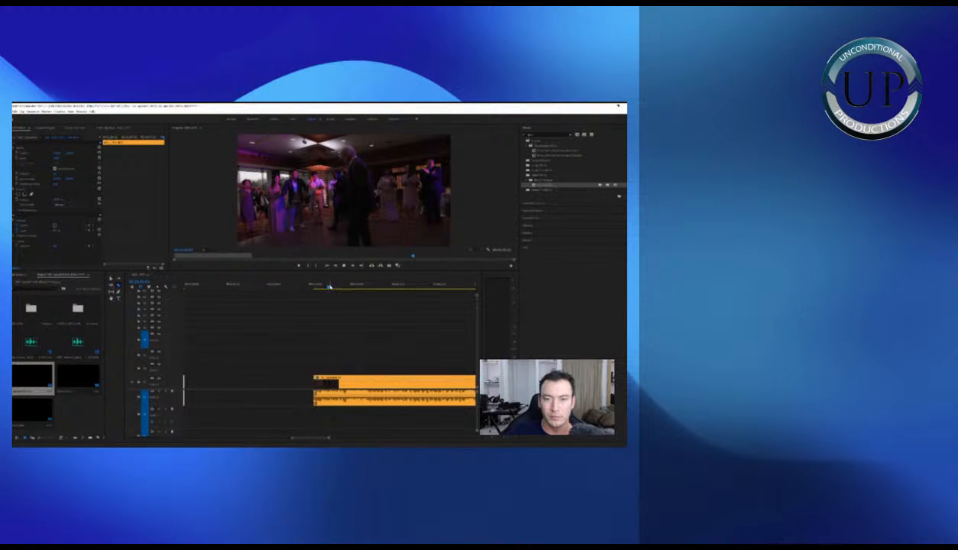
pyautogui.press('space')
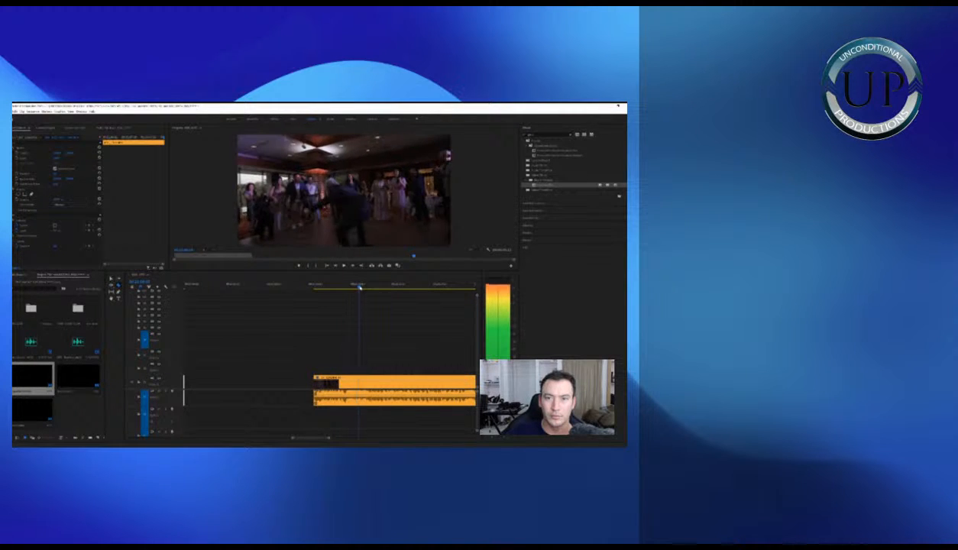
pyautogui.press('space')
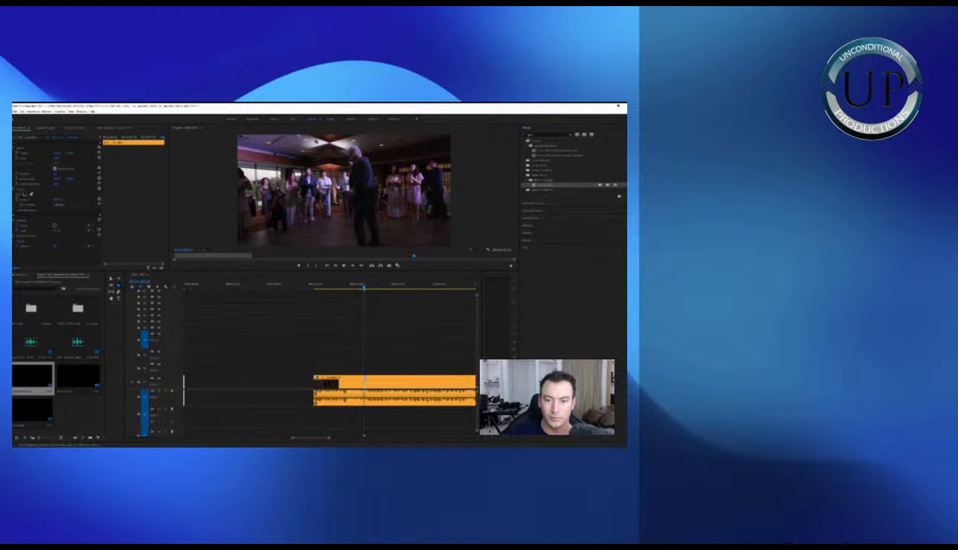
# Trim that clip to the chosen moment by deleting the footage around it, and move the piece beside the earlier orange clips
pyautogui.click(340, 381)
pyautogui.press('Delete')
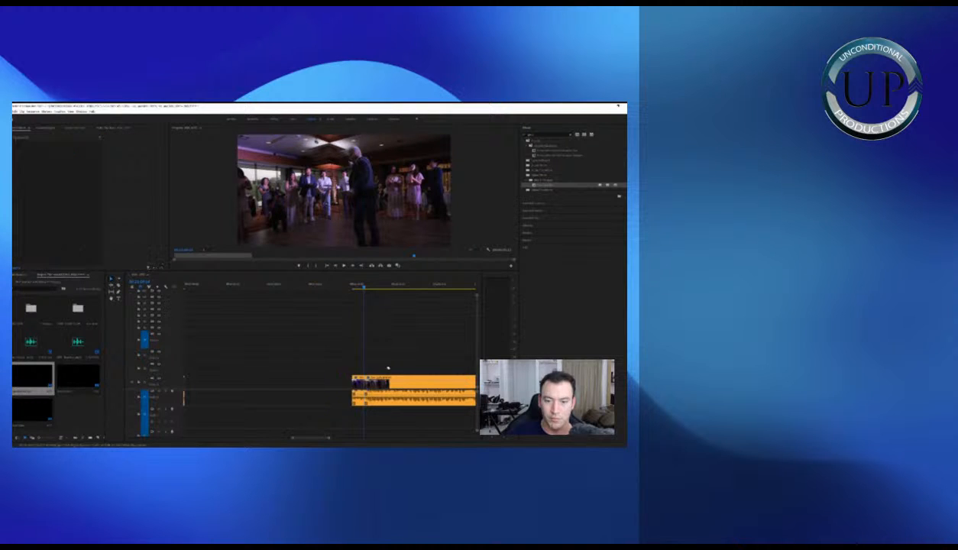
pyautogui.click(389, 381)
pyautogui.press('Delete')
pyautogui.press('-')
pyautogui.click(343, 397)
pyautogui.click(356, 400)
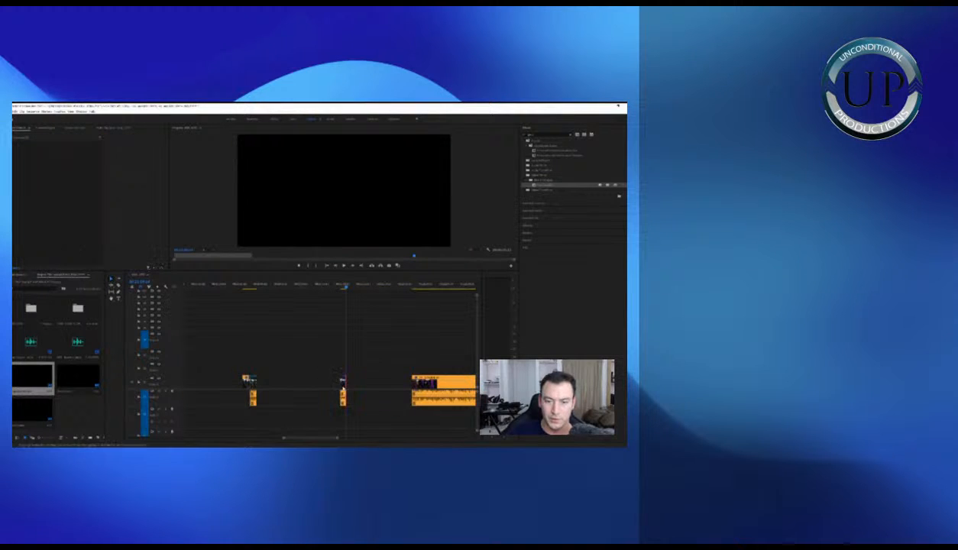
pyautogui.click(344, 398)
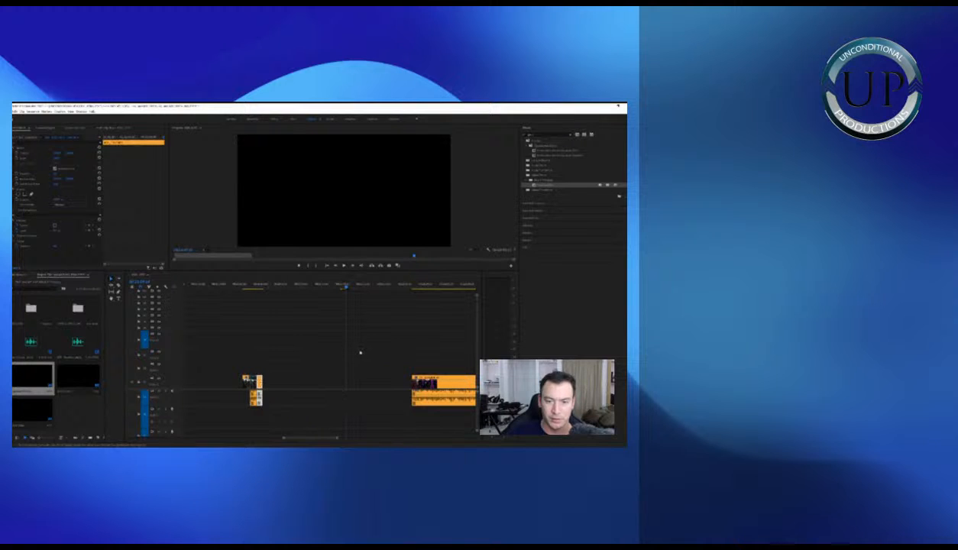
# Play the last long orange clip, split it near its start and delete the opening part
pyautogui.click(414, 287)
pyautogui.press('-')
pyautogui.press('-')
pyautogui.press('=')
pyautogui.press('space')
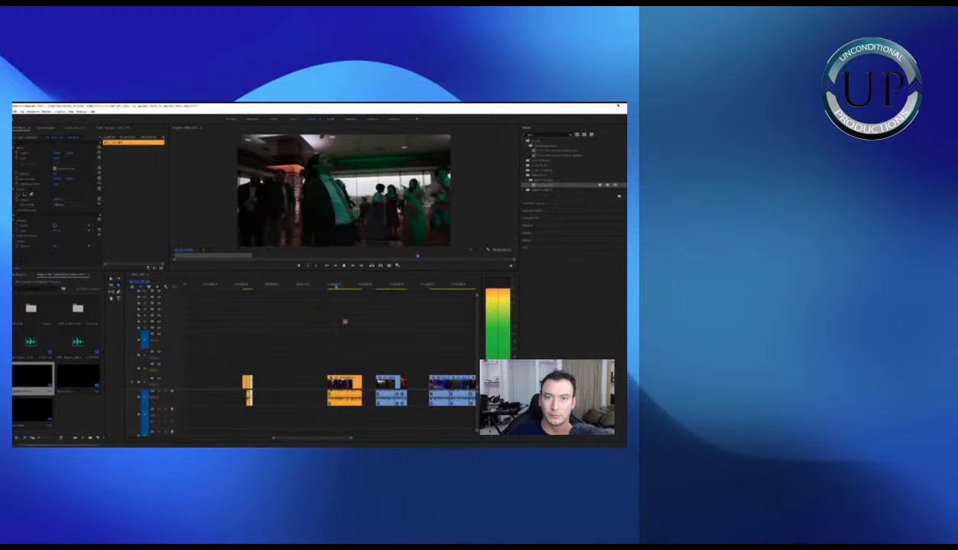
pyautogui.press('=')
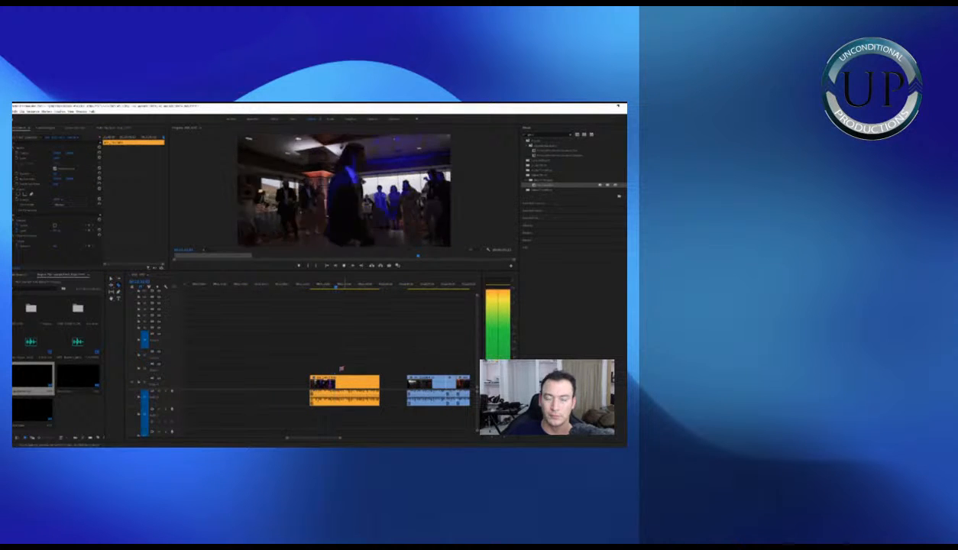
pyautogui.click(320, 384)
pyautogui.press('v')
pyautogui.moveTo(302, 356); pyautogui.dragTo(314, 391)
pyautogui.press('Delete')
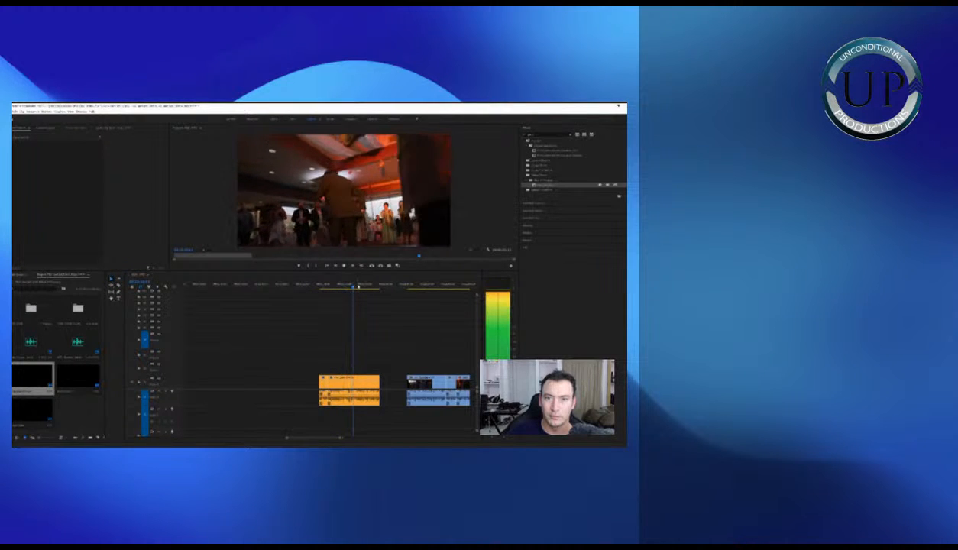
# Delete the unwanted remainder of the last orange clip and move the kept piece beside the earlier orange clips
pyautogui.moveTo(360, 287); pyautogui.dragTo(365, 286)
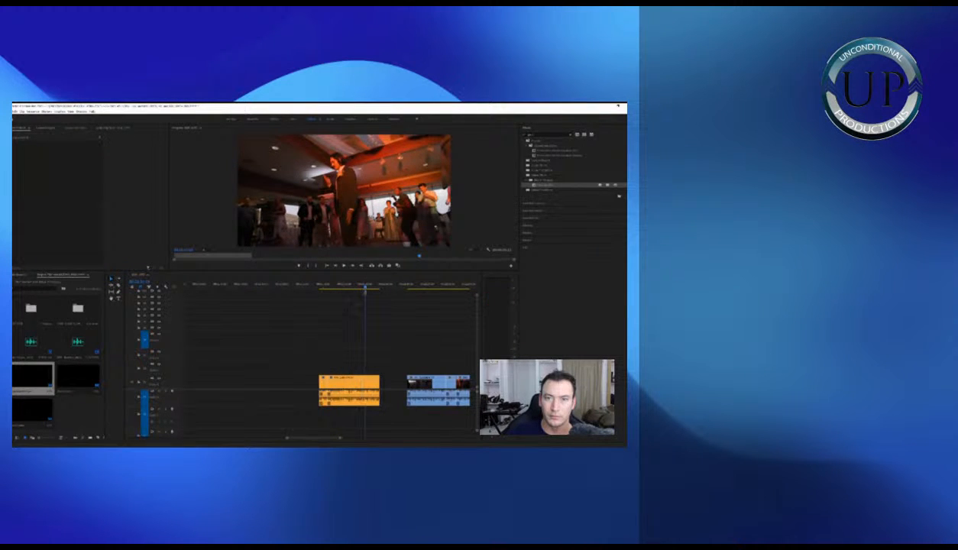
pyautogui.moveTo(344, 346); pyautogui.dragTo(357, 414)
pyautogui.press('Delete')
pyautogui.click(317, 285)
pyautogui.press('-')
pyautogui.press('-')
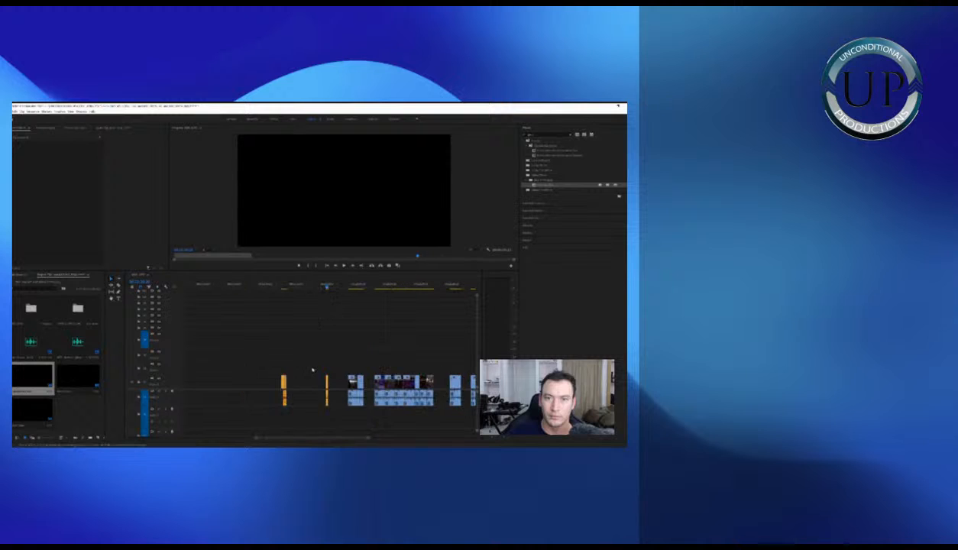
pyautogui.moveTo(306, 362); pyautogui.dragTo(331, 407)
pyautogui.press('=')
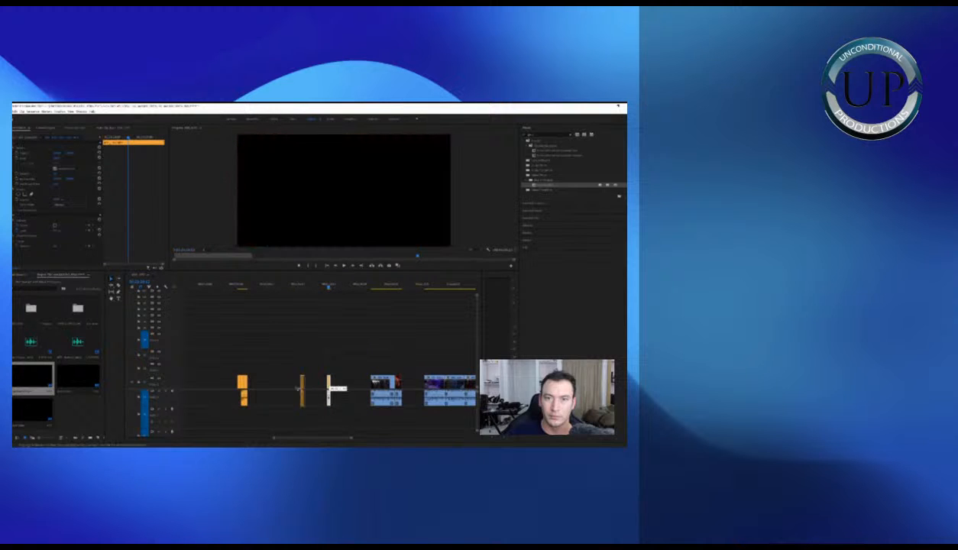
# Play the first blue clip after the orange section and split it around the dance moment worth keeping
pyautogui.click(370, 287)
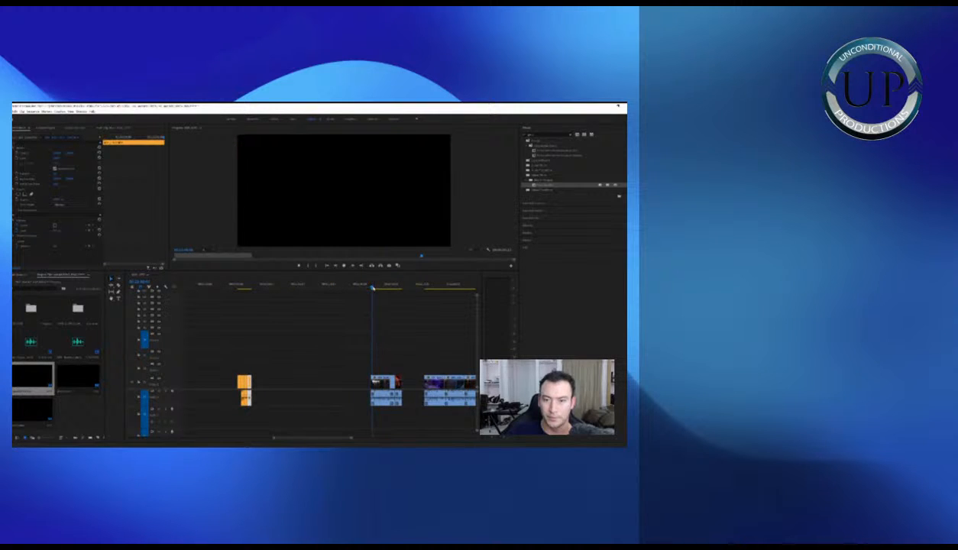
pyautogui.press('space')
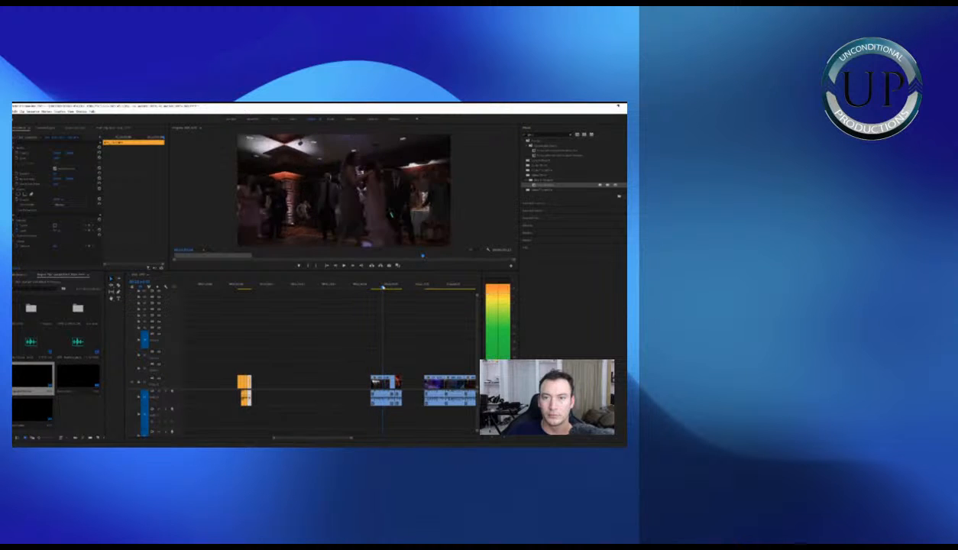
pyautogui.press('c')
pyautogui.press('=')
pyautogui.press('=')
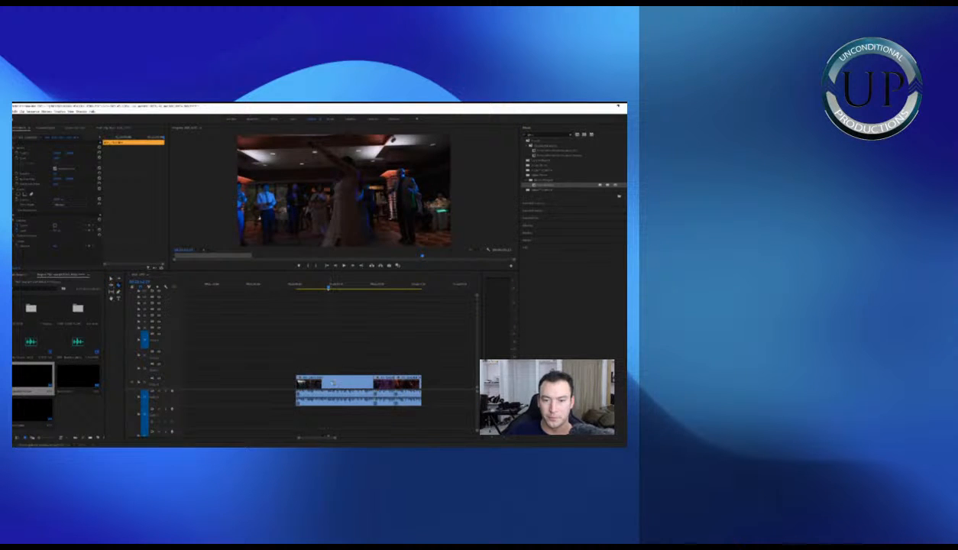
pyautogui.press('space')
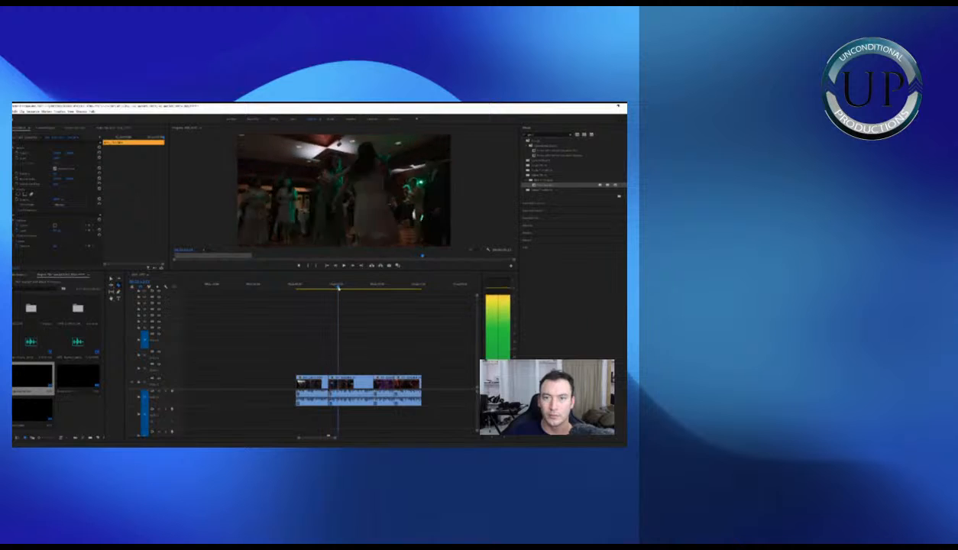
pyautogui.moveTo(343, 287); pyautogui.dragTo(322, 297)
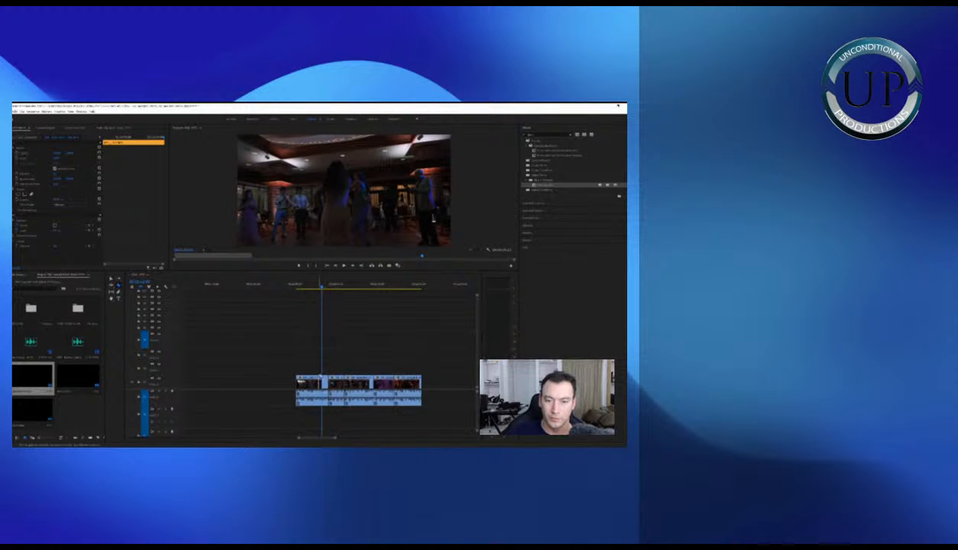
# Delete the opening of the first blue clip, ahead of the chosen dance moment
pyautogui.press('v')
pyautogui.moveTo(320, 355); pyautogui.dragTo(302, 389)
pyautogui.press('Delete')
pyautogui.moveTo(343, 367)
pyautogui.mouseDown()
pyautogui.moveTo(326, 399)
pyautogui.moveTo(314, 387)
pyautogui.mouseUp()
pyautogui.press('Delete')
pyautogui.hotkey('ctrl', 'z')
# Move the kept piece of the blue clip to the end of the orange group and label it orange
pyautogui.press('-')
pyautogui.press('-')
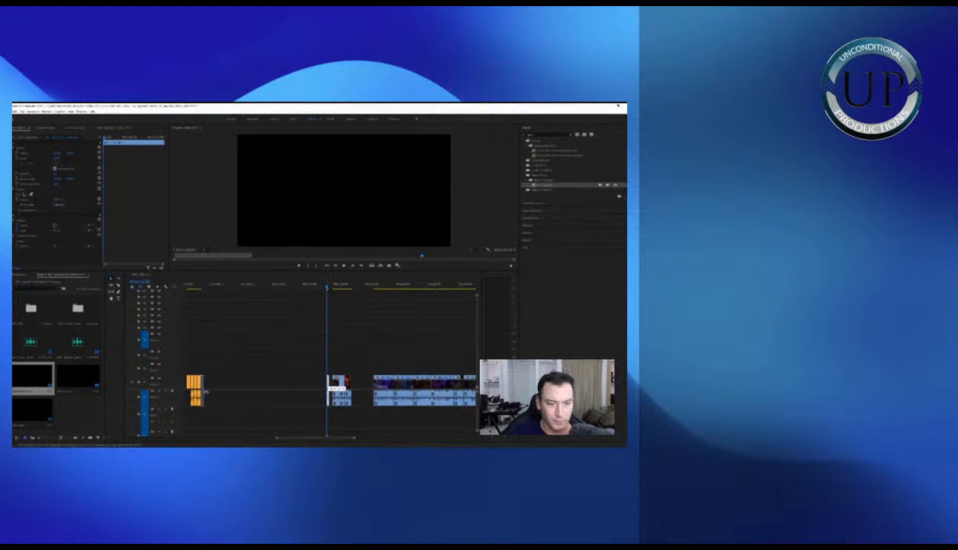
pyautogui.moveTo(206, 392); pyautogui.dragTo(203, 389)
pyautogui.moveTo(233, 270)
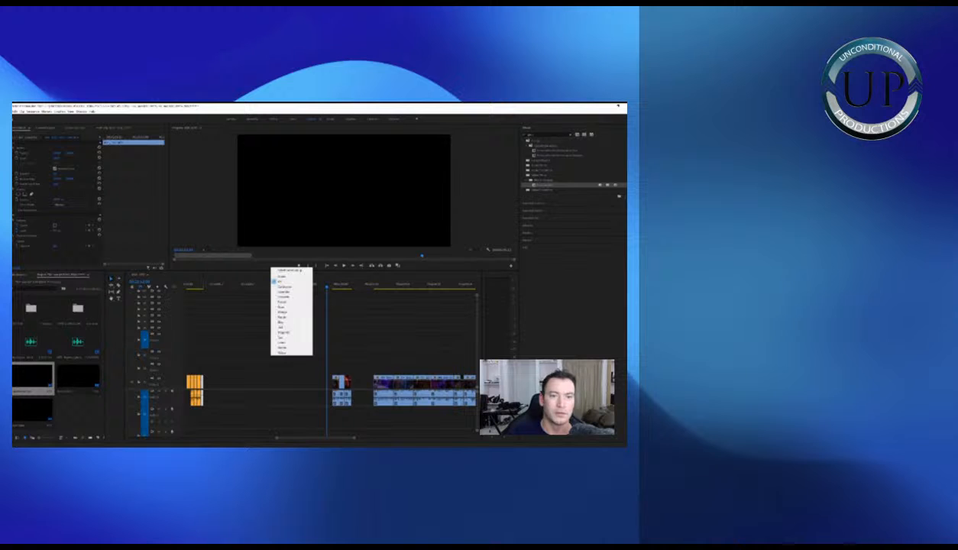
pyautogui.click(284, 310)
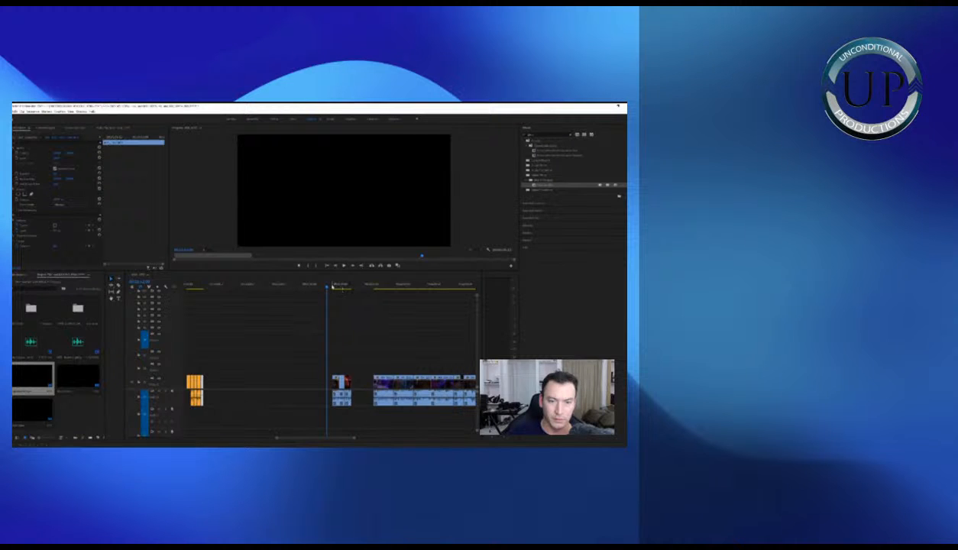
# Play the remaining part of the first blue clip and delete it
pyautogui.moveTo(333, 287); pyautogui.dragTo(336, 288)
pyautogui.press('=')
pyautogui.press('=')
pyautogui.press('space')
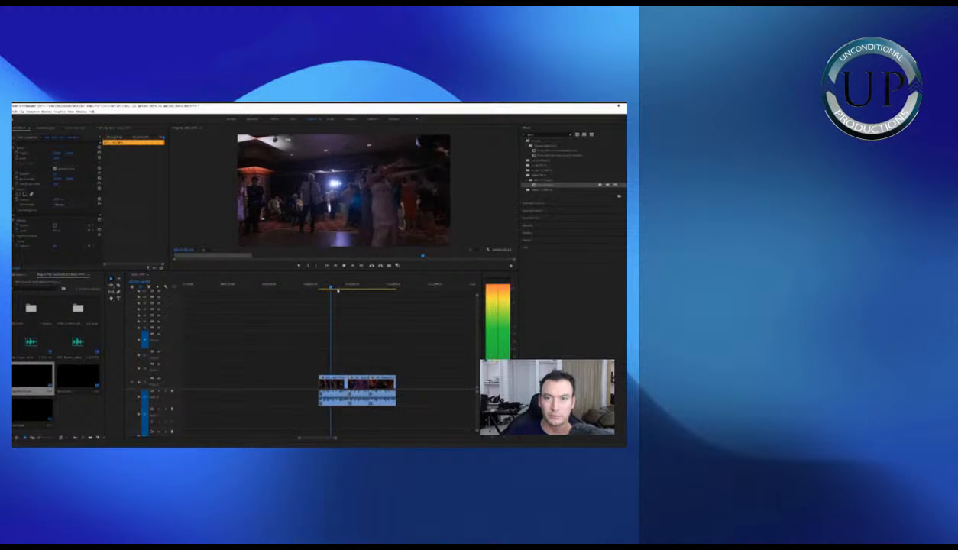
pyautogui.moveTo(294, 353); pyautogui.dragTo(324, 404)
pyautogui.press('Delete')
# Review the two clips left in the small blue group and trim the unwanted ending off the last one
pyautogui.click(351, 287)
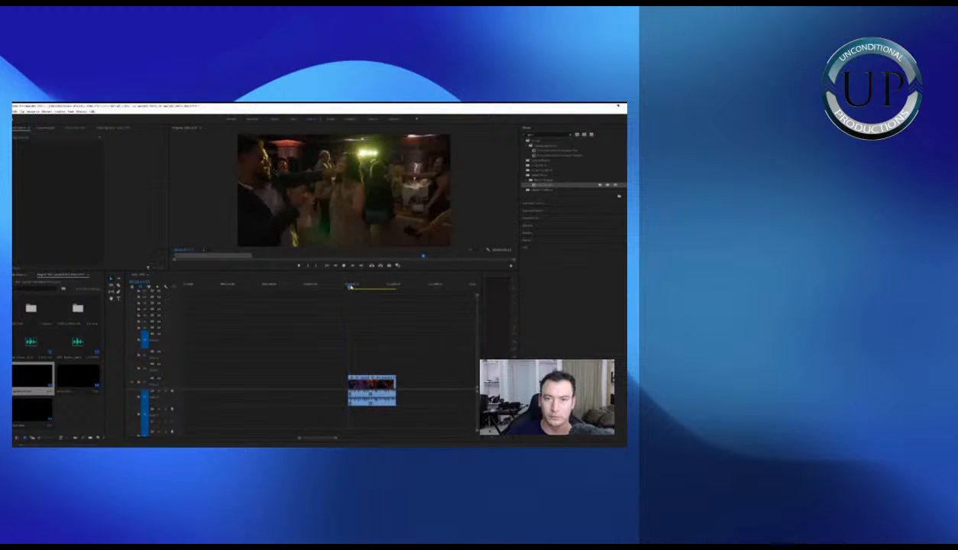
pyautogui.press('space')
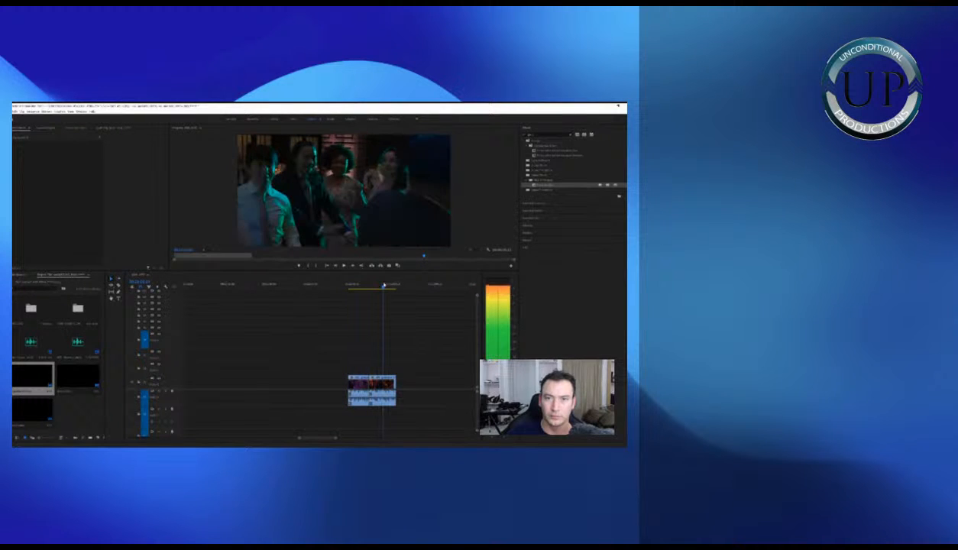
pyautogui.moveTo(383, 285)
pyautogui.mouseDown()
pyautogui.moveTo(393, 285)
pyautogui.moveTo(376, 285)
pyautogui.mouseUp()
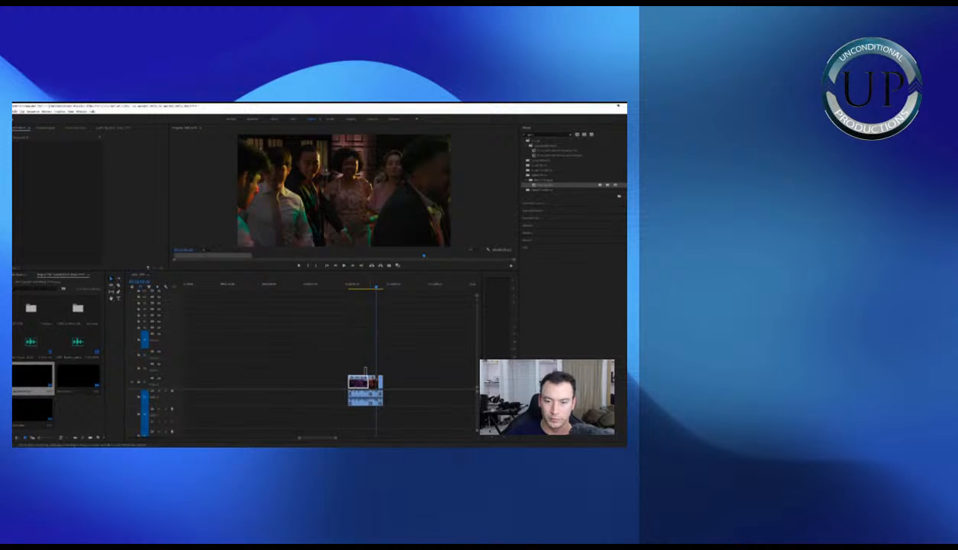
# Delete the unwanted footage at the start of the group dance clip and extend the remaining short section's start slightly earlier
pyautogui.click(365, 381)
pyautogui.press('Delete')
pyautogui.press('space')
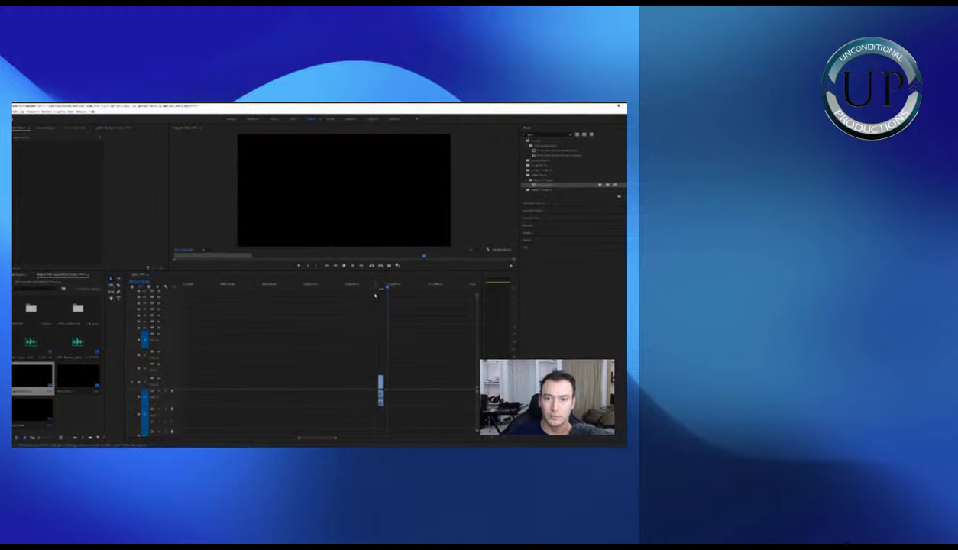
pyautogui.moveTo(378, 383); pyautogui.dragTo(374, 384)
pyautogui.press('space')
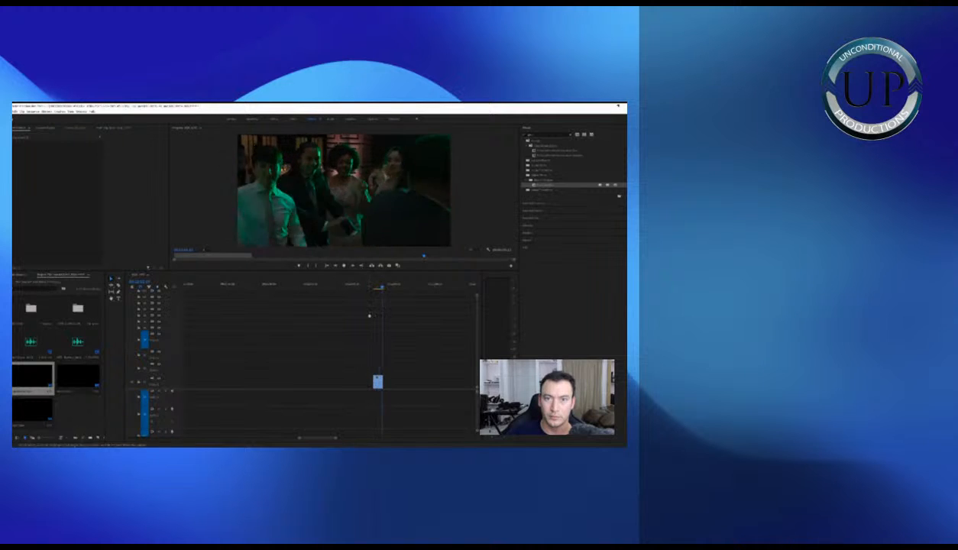
# Label the trimmed group shot Mango and move it to the end of the orange group of selected clips
pyautogui.click(375, 287)
pyautogui.click(378, 381)
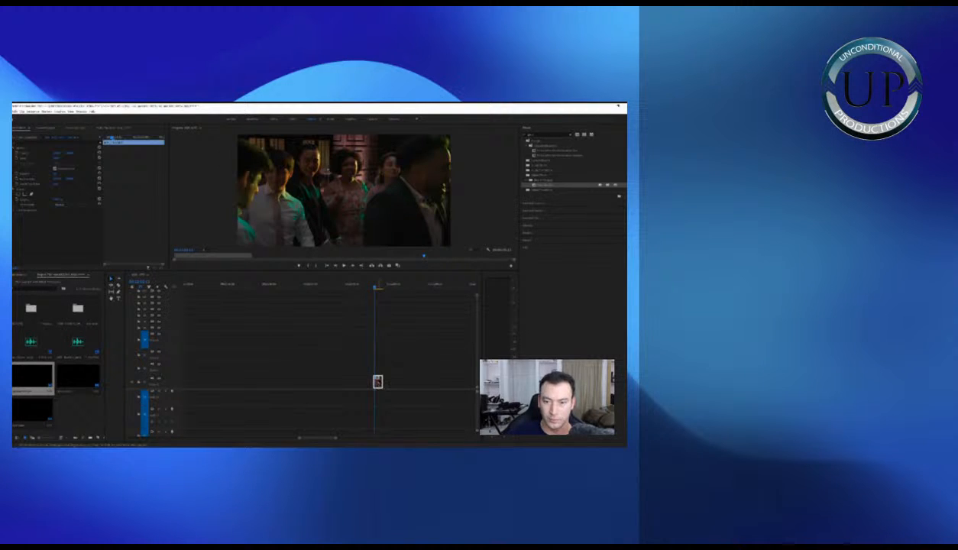
pyautogui.moveTo(409, 290)
pyautogui.click(468, 331)
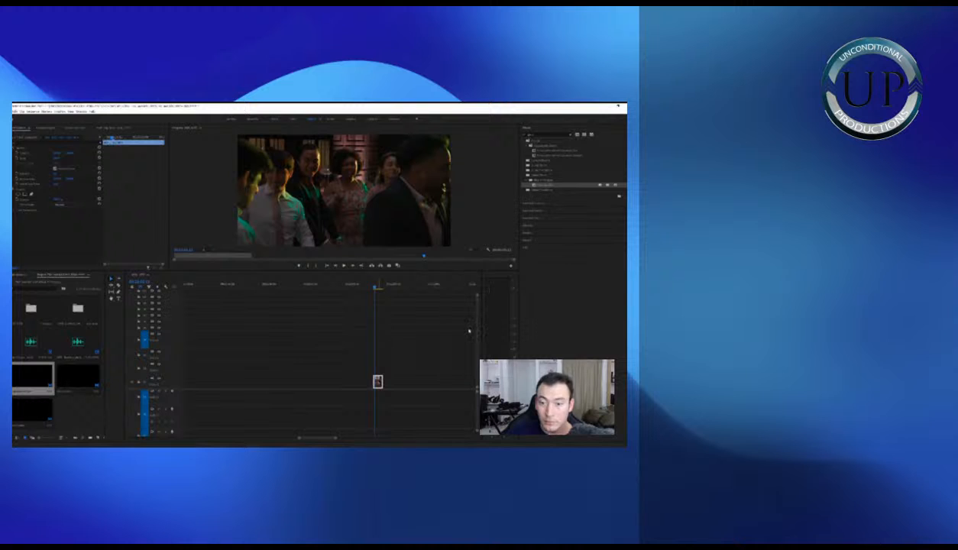
pyautogui.press('-')
pyautogui.press('-')
pyautogui.moveTo(340, 383)
pyautogui.mouseDown()
pyautogui.moveTo(326, 385)
pyautogui.moveTo(340, 382)
pyautogui.mouseUp()
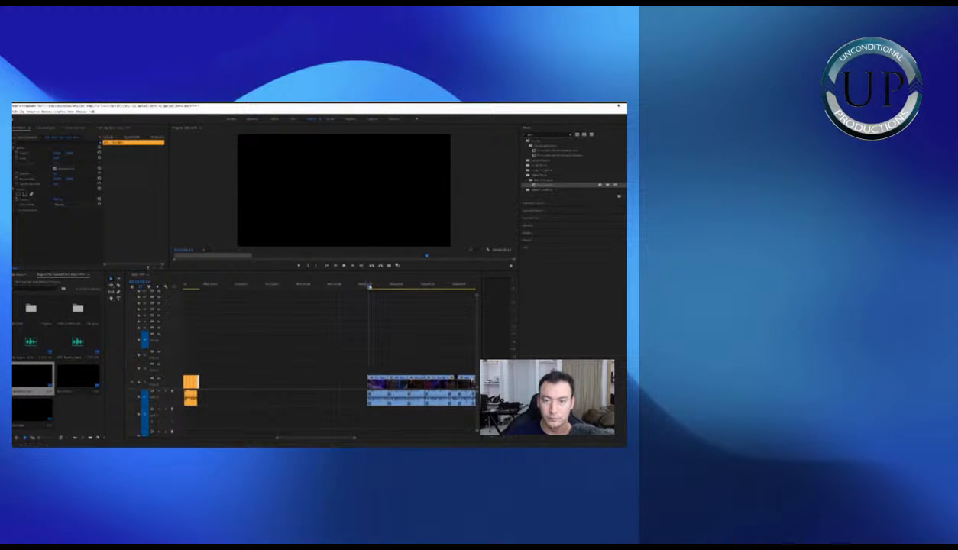
# Review the first remaining blue clip and split it at both ends of the usable red-lit dance-floor moment
pyautogui.moveTo(370, 287); pyautogui.dragTo(376, 288)
pyautogui.press('=')
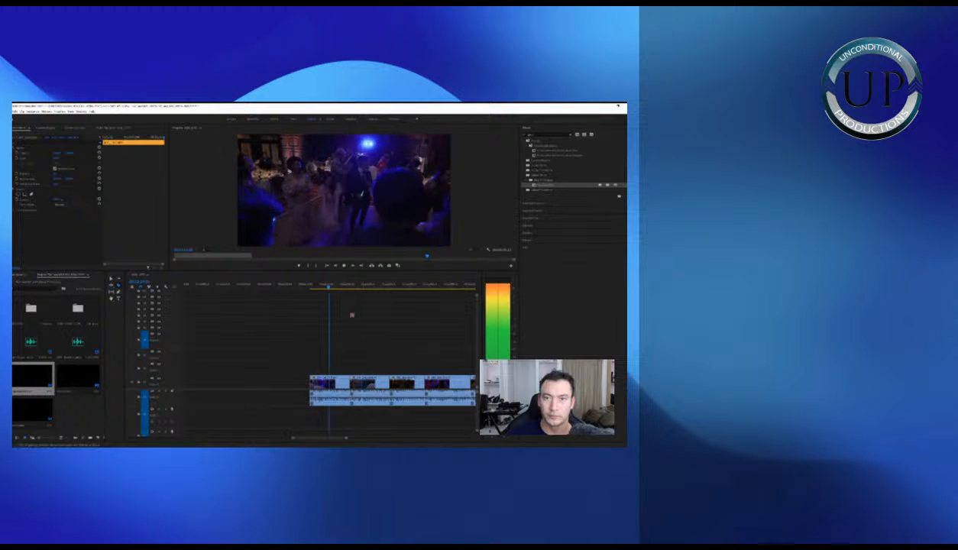
pyautogui.press('=')
pyautogui.click(291, 288)
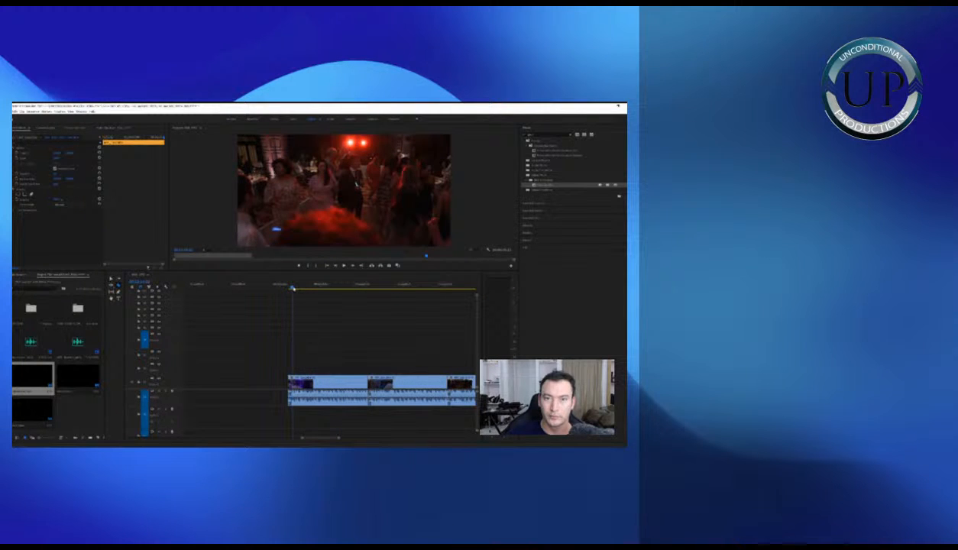
pyautogui.press('space')
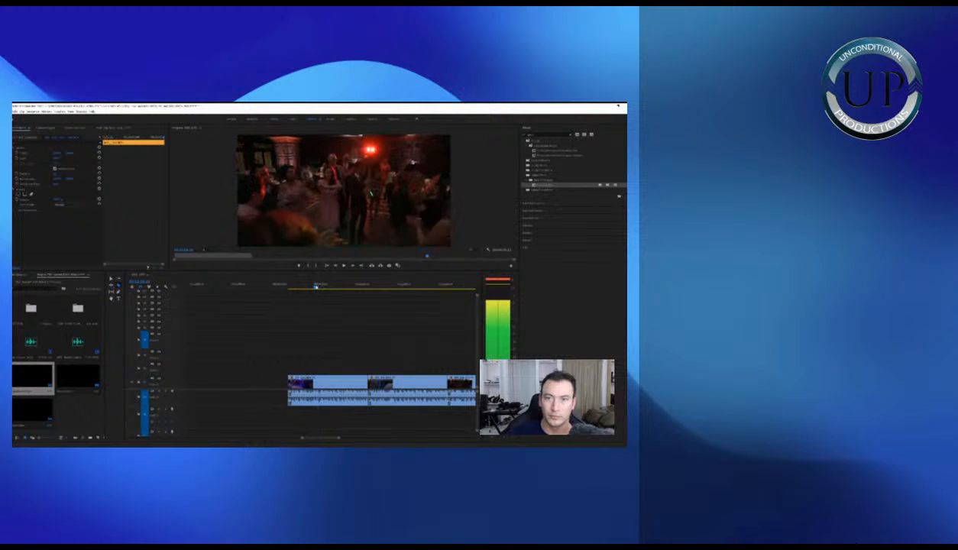
pyautogui.press('space')
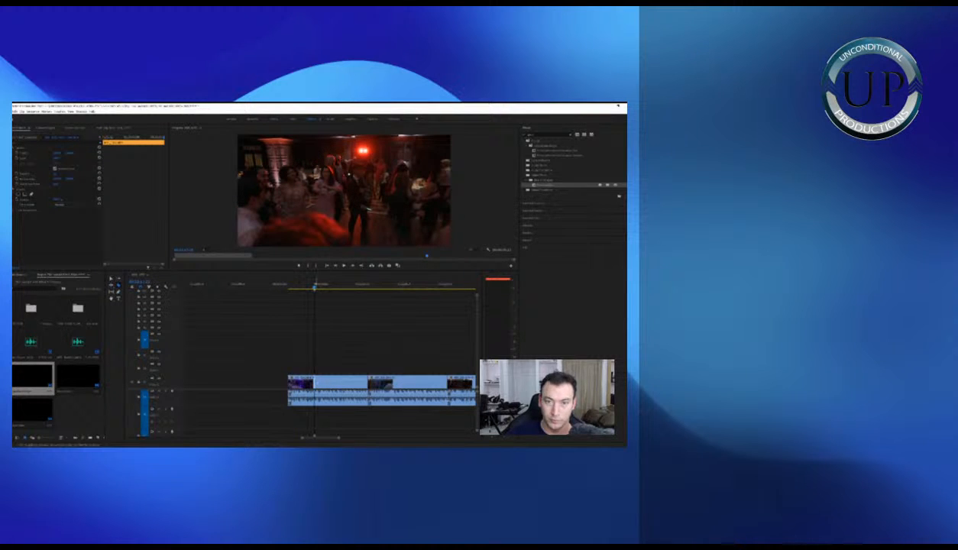
pyautogui.click(315, 384)
pyautogui.click(303, 384)
# Delete the parts before and after the kept section of the split dance-floor clip
pyautogui.press('v')
pyautogui.moveTo(286, 358); pyautogui.dragTo(296, 400)
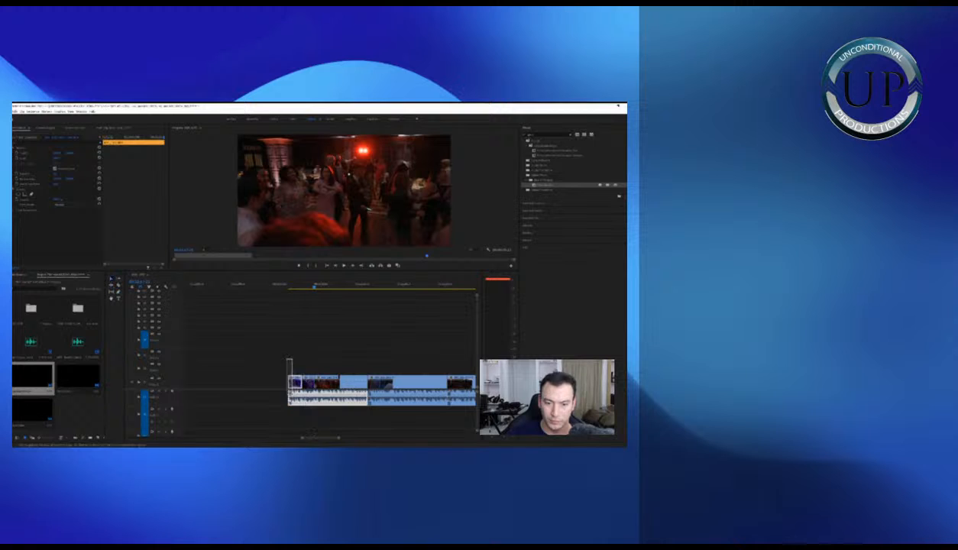
pyautogui.press('Delete')
pyautogui.click(331, 381)
pyautogui.press('Delete')
# Move the kept dance-floor section to the end of the orange group and give it the Mango label
pyautogui.press('-')
pyautogui.press('-')
pyautogui.press('-')
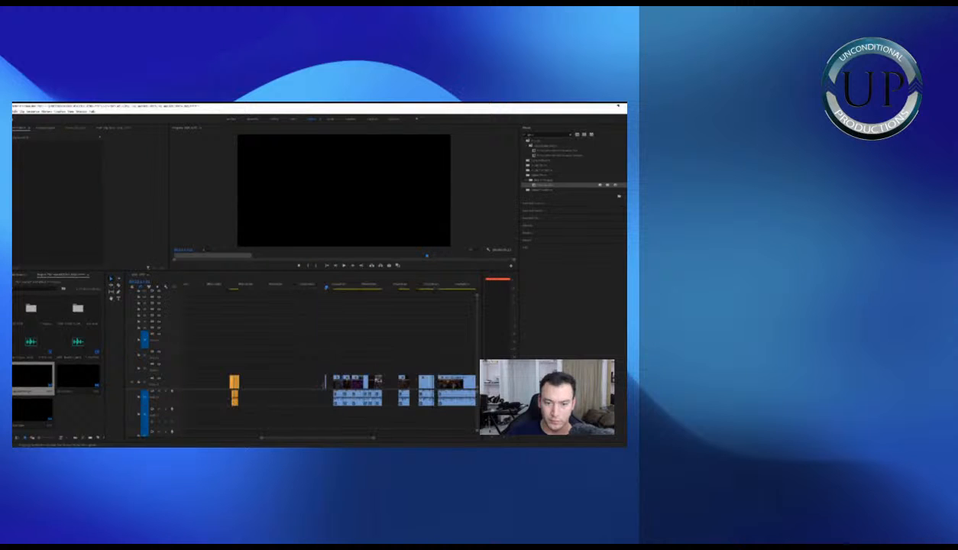
pyautogui.click(333, 382)
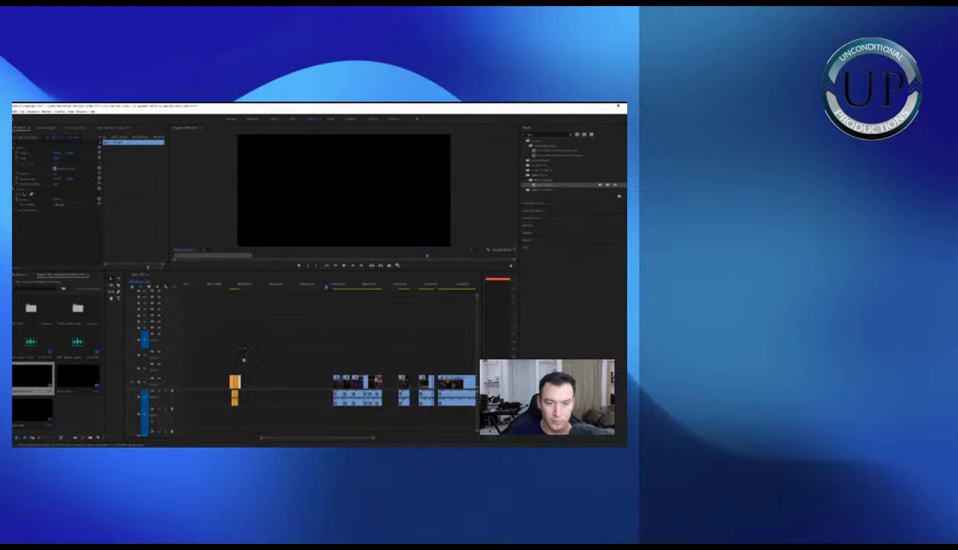
pyautogui.click(242, 287)
pyautogui.press('=')
pyautogui.press('=')
pyautogui.press('=')
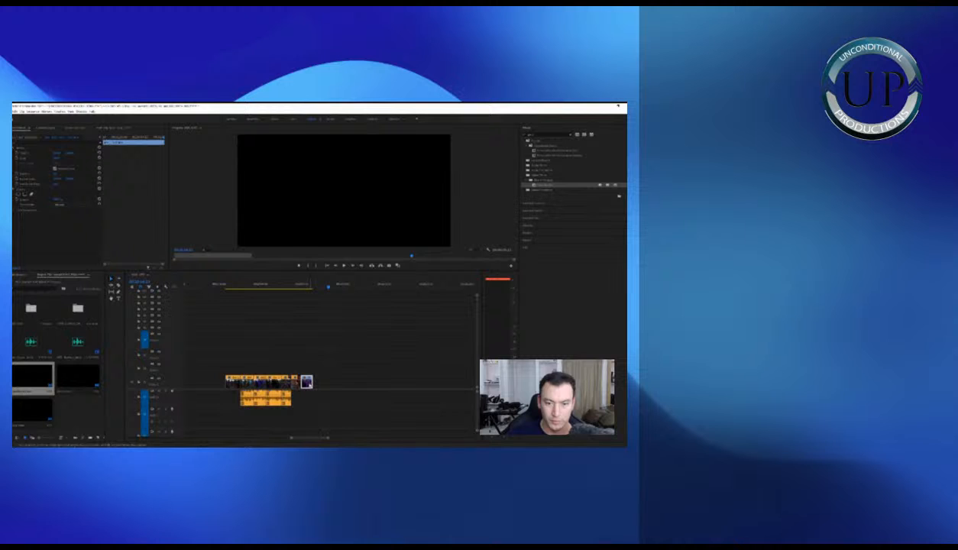
pyautogui.rightClick(378, 287)
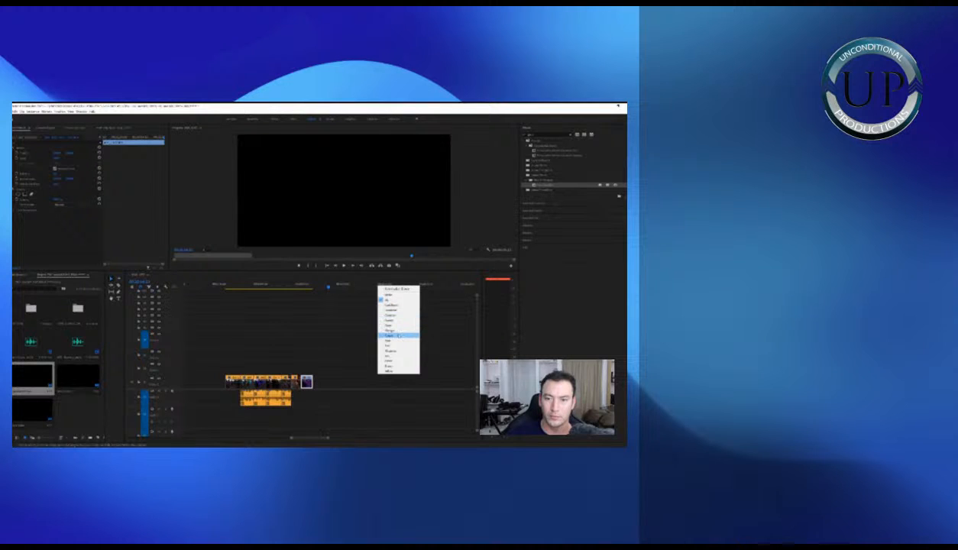
pyautogui.click(391, 329)
# Review the next blue clip of guests dancing near the tables and delete it with its audio
pyautogui.press('-')
pyautogui.press('-')
pyautogui.press('-')
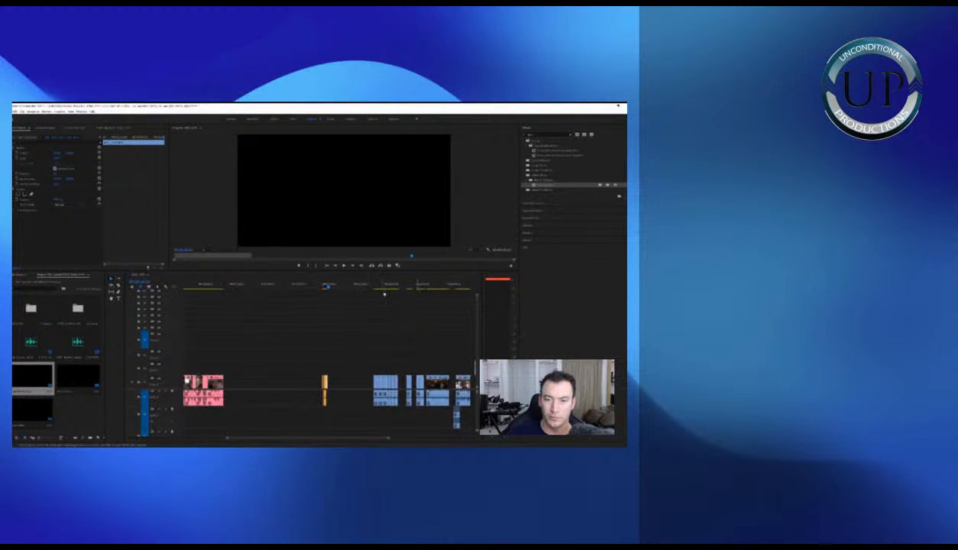
pyautogui.press('space')
pyautogui.press('=')
pyautogui.press('=')
pyautogui.press('=')
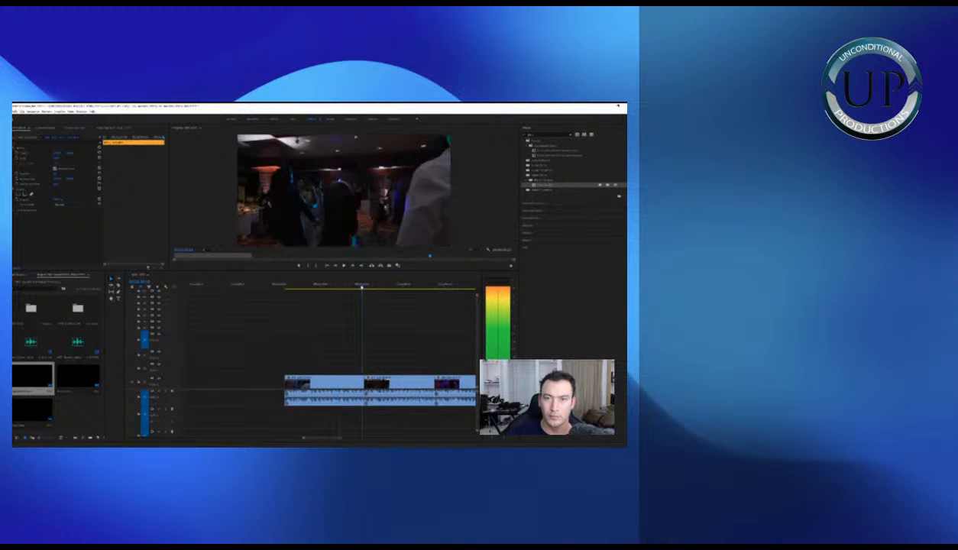
pyautogui.click(303, 287)
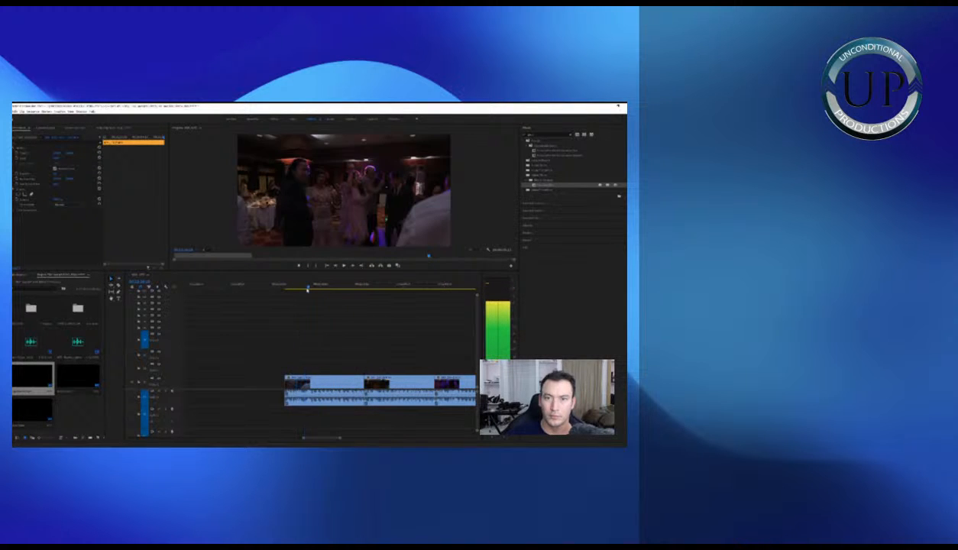
pyautogui.moveTo(303, 334); pyautogui.dragTo(353, 411)
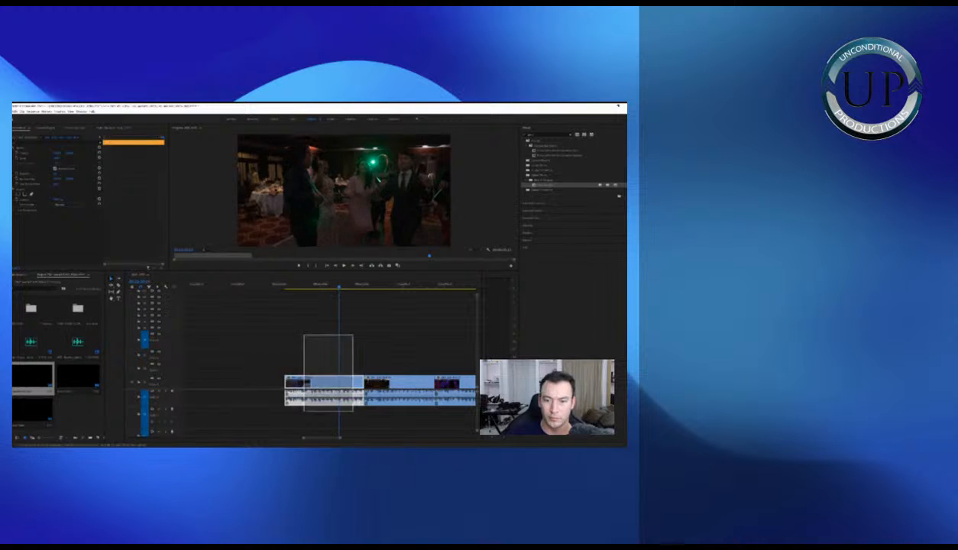
pyautogui.press('Delete')
# Skim the following dance clips and delete the first remaining blue clip, leaving the purple-lit one after it
pyautogui.click(406, 287)
pyautogui.scroll(-2, 383, 334)
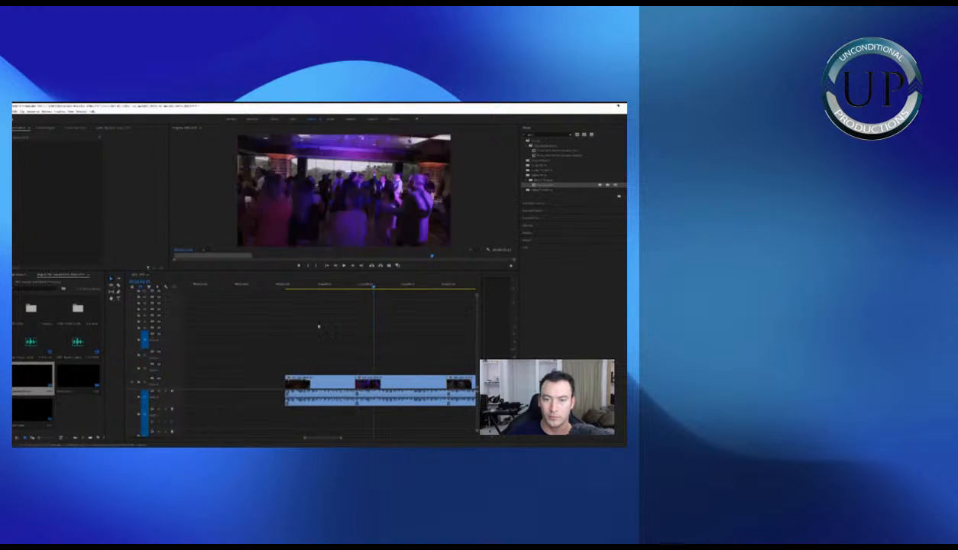
pyautogui.press('Delete')
pyautogui.click(391, 284)
pyautogui.hotkey('ctrl', 'z')
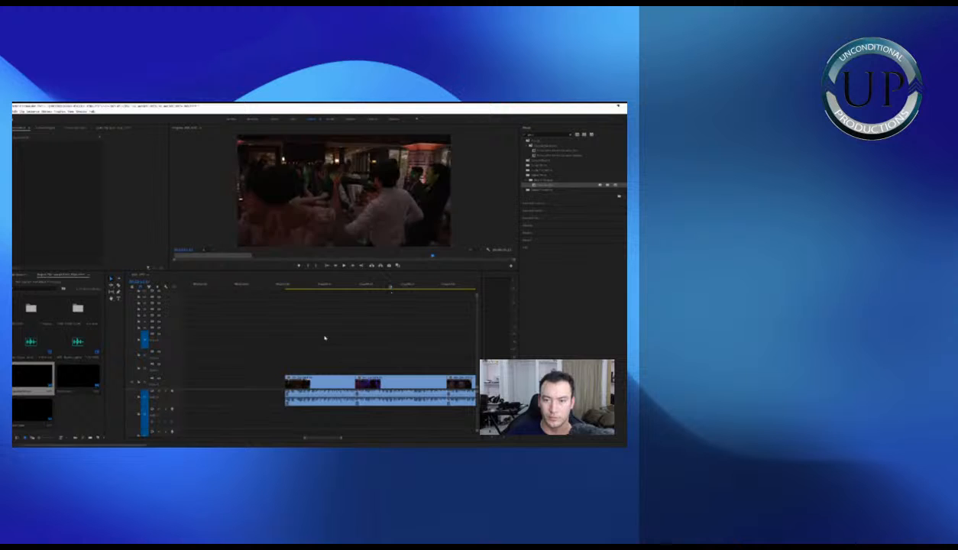
pyautogui.click(324, 384)
pyautogui.press('Delete')
# Review and delete the purple-lit crowd clip and the rejected dance clips up to the woman in the pale dress
pyautogui.click(391, 286)
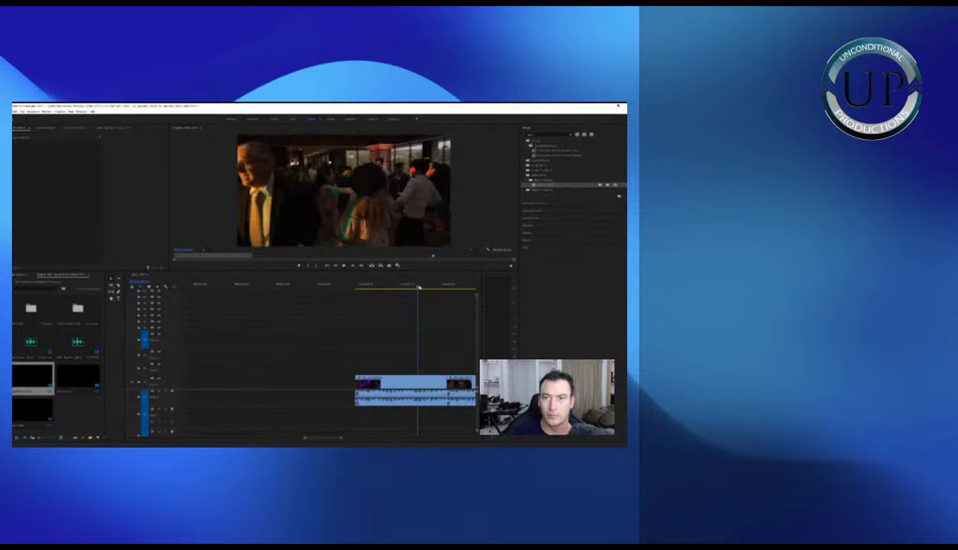
pyautogui.press('-')
pyautogui.press('=')
pyautogui.moveTo(294, 346); pyautogui.dragTo(294, 375)
pyautogui.press('Delete')
pyautogui.hotkey('ctrl', 'z')
pyautogui.press('Delete')
pyautogui.press('space')
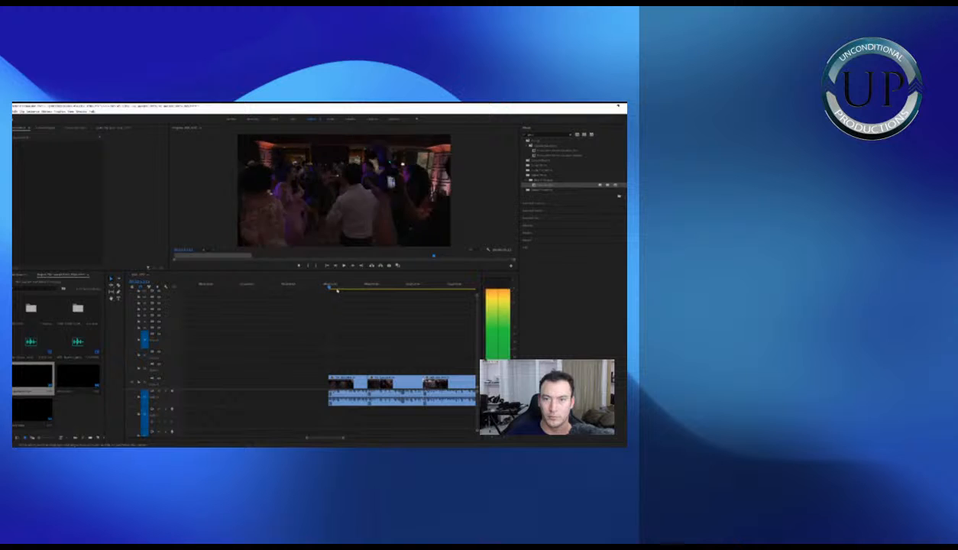
pyautogui.moveTo(331, 324); pyautogui.dragTo(357, 403)
pyautogui.press('Delete')
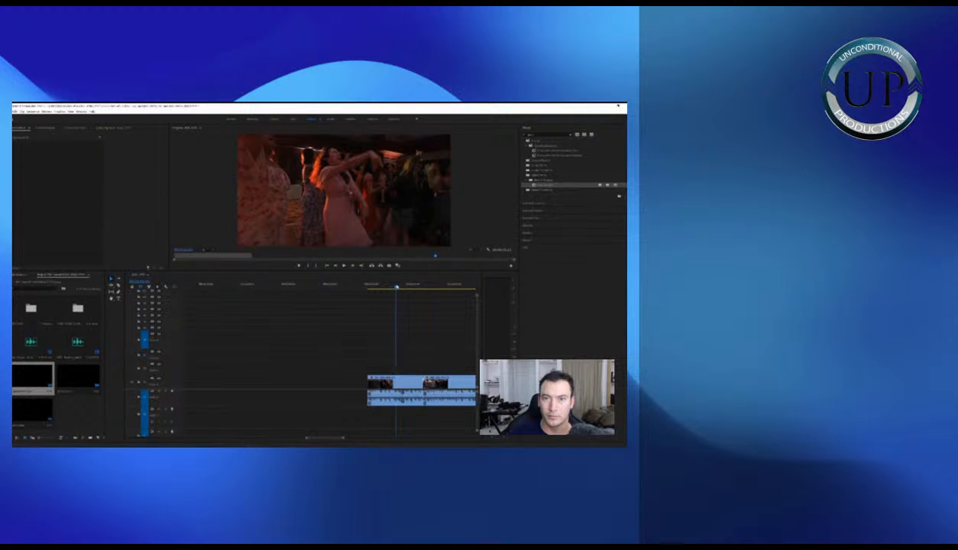
# Split the clip of the woman dancing in the pale dress at two points and delete both outer parts
pyautogui.press('space')
pyautogui.click(401, 382)
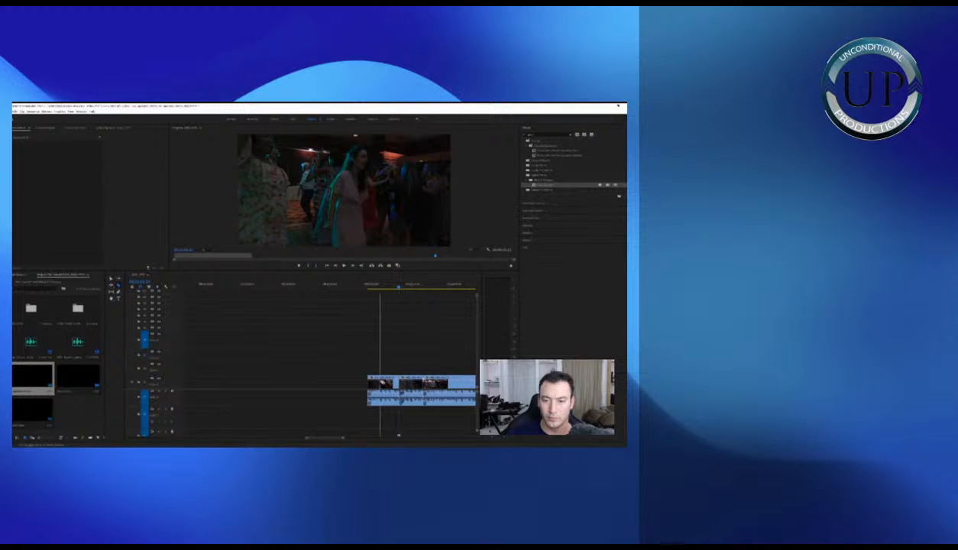
pyautogui.click(380, 381)
pyautogui.press('v')
pyautogui.moveTo(370, 360); pyautogui.dragTo(375, 405)
pyautogui.press('Delete')
pyautogui.moveTo(412, 362); pyautogui.dragTo(410, 408)
pyautogui.press('Delete')
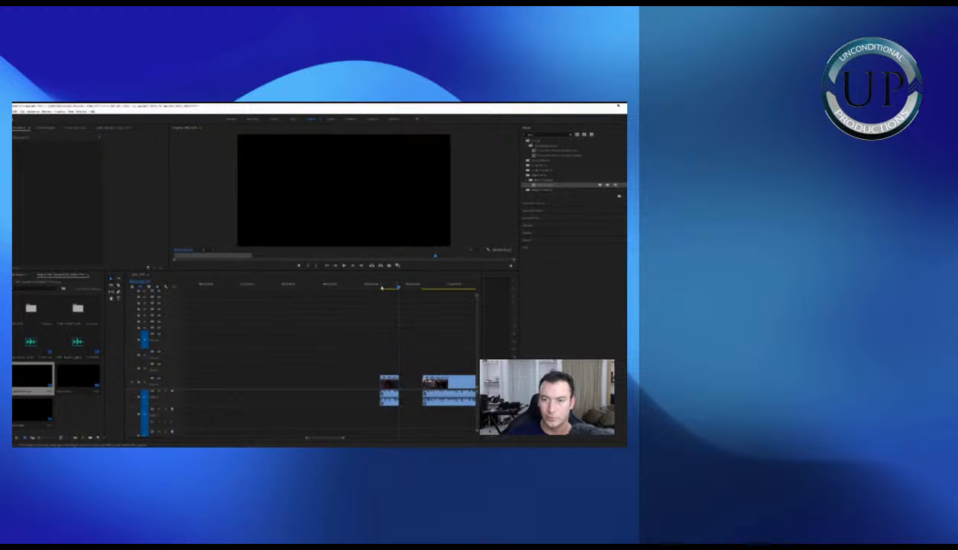
# Play back the kept section of the woman dancing and cut off its opening part
pyautogui.press('space')
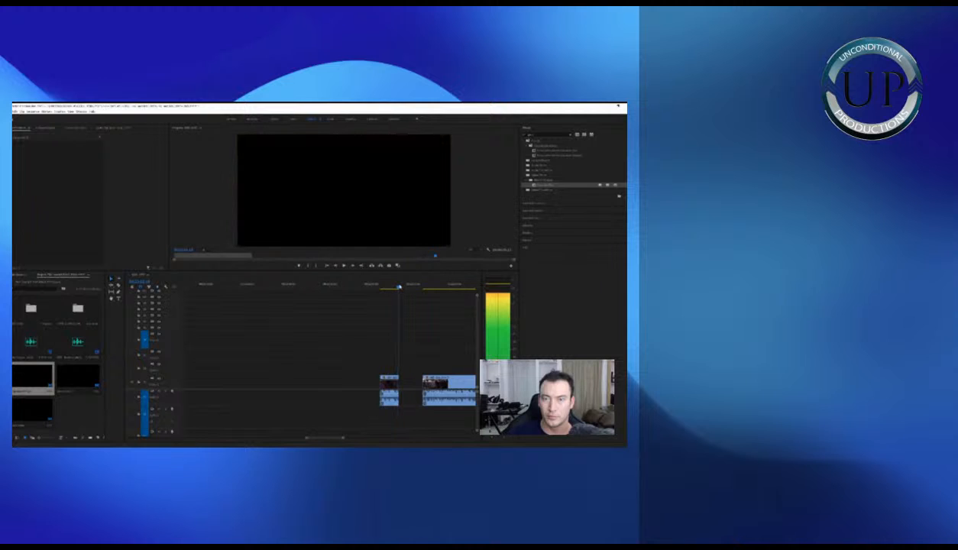
pyautogui.moveTo(394, 288); pyautogui.dragTo(386, 288)
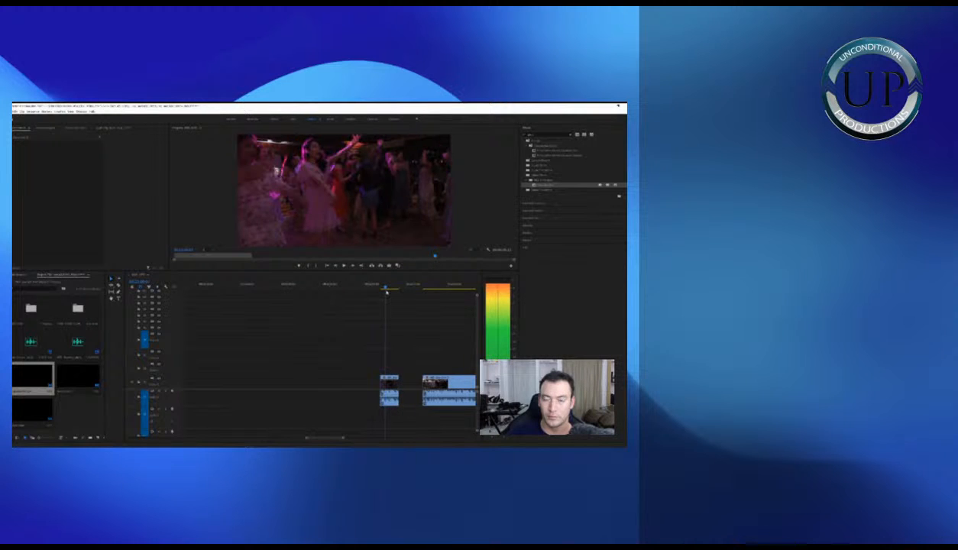
pyautogui.press('space')
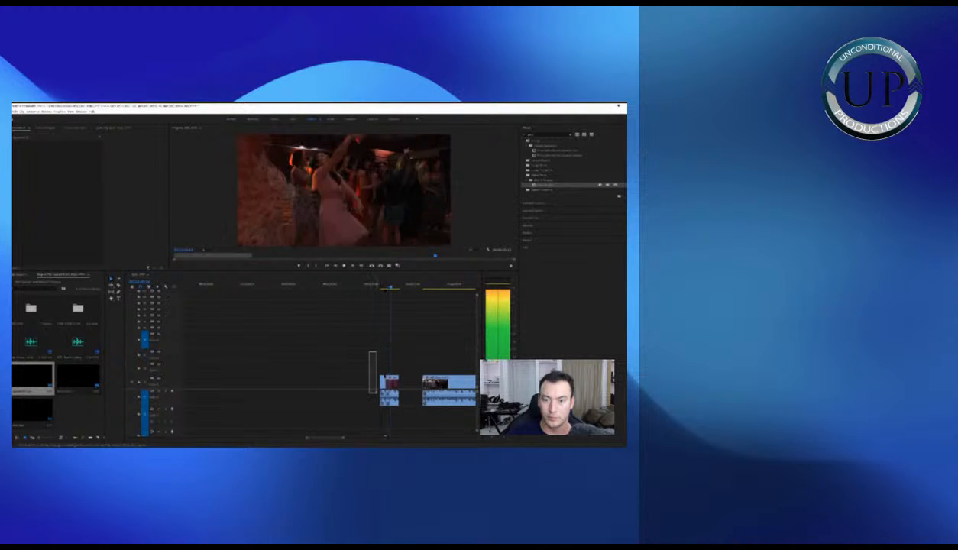
pyautogui.scroll(-4, 359, 364)
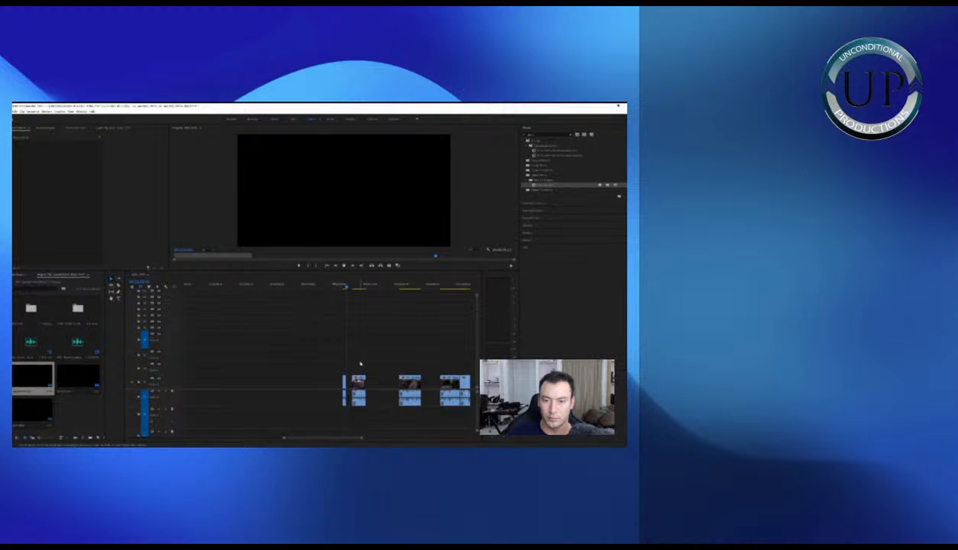
pyautogui.scroll(4, 353, 363)
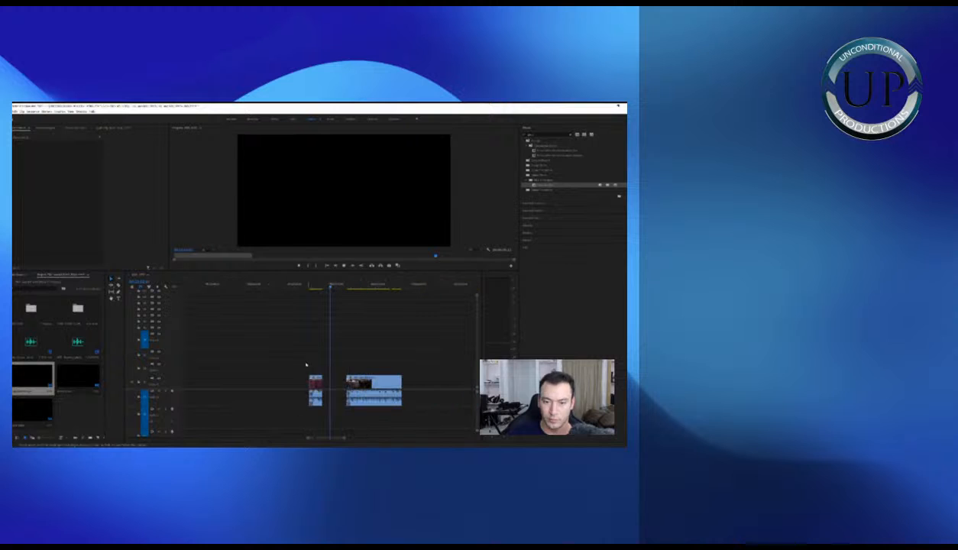
# Label the kept section of the woman dancing Mango and move it to the end of the orange group
pyautogui.click(316, 384)
pyautogui.rightClick(384, 265)
pyautogui.click(394, 280)
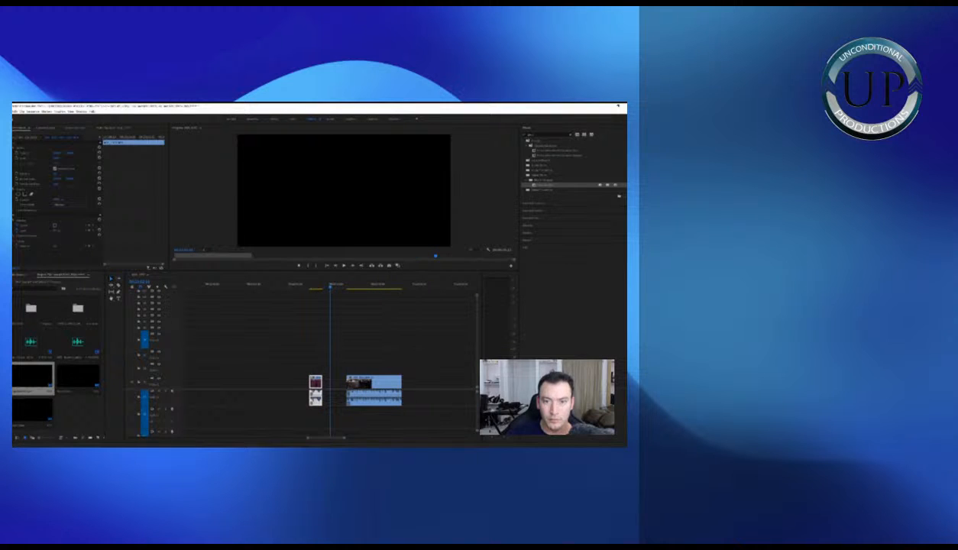
pyautogui.moveTo(350, 268)
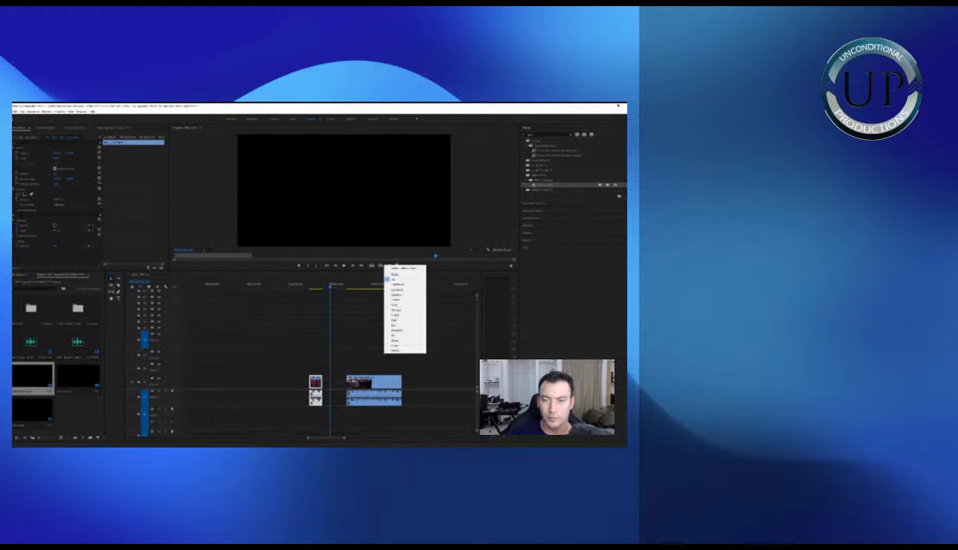
pyautogui.click(415, 311)
pyautogui.press('-')
pyautogui.press('-')
pyautogui.press('-')
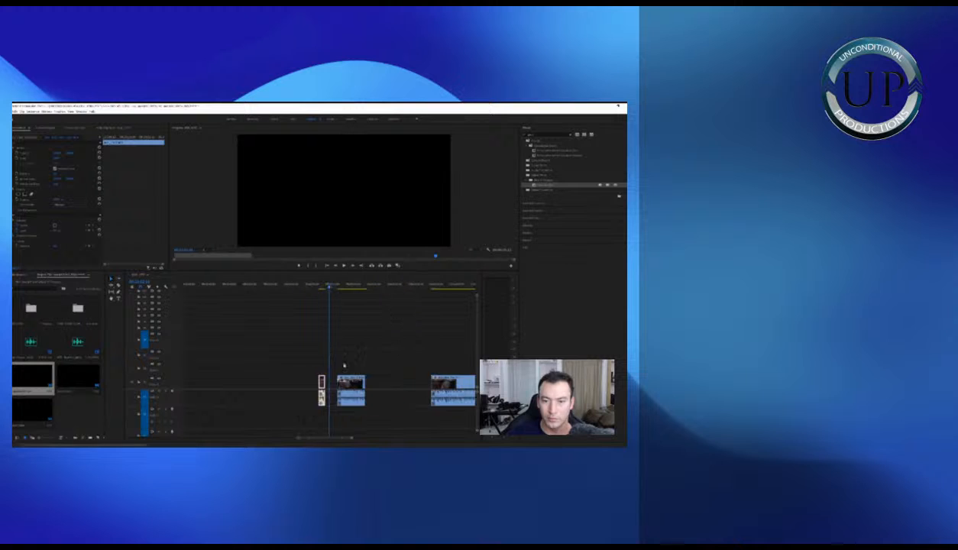
pyautogui.click(200, 391)
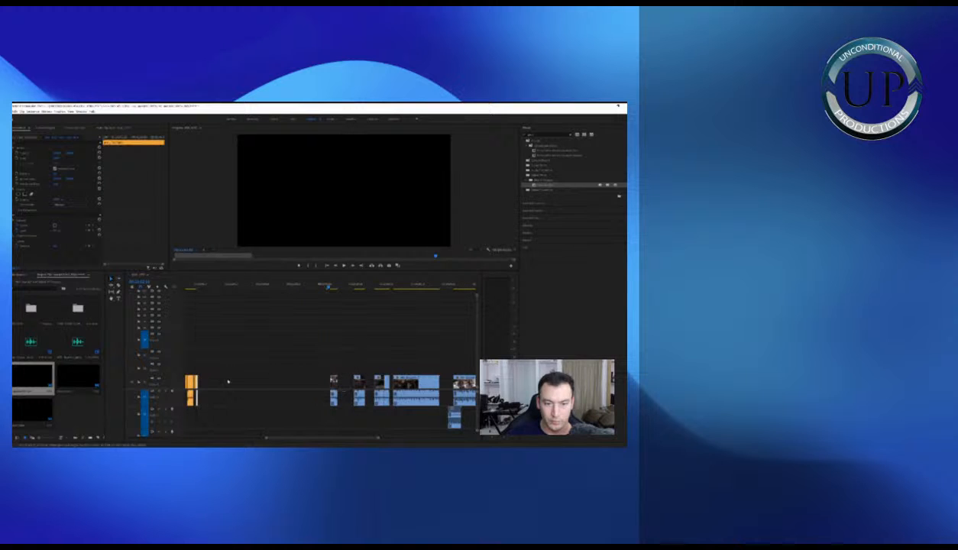
# Play back the red-lit crowd clip after the gap and delete it from the timeline
pyautogui.click(331, 287)
pyautogui.press('=')
pyautogui.press('=')
pyautogui.press('=')
pyautogui.press('space')
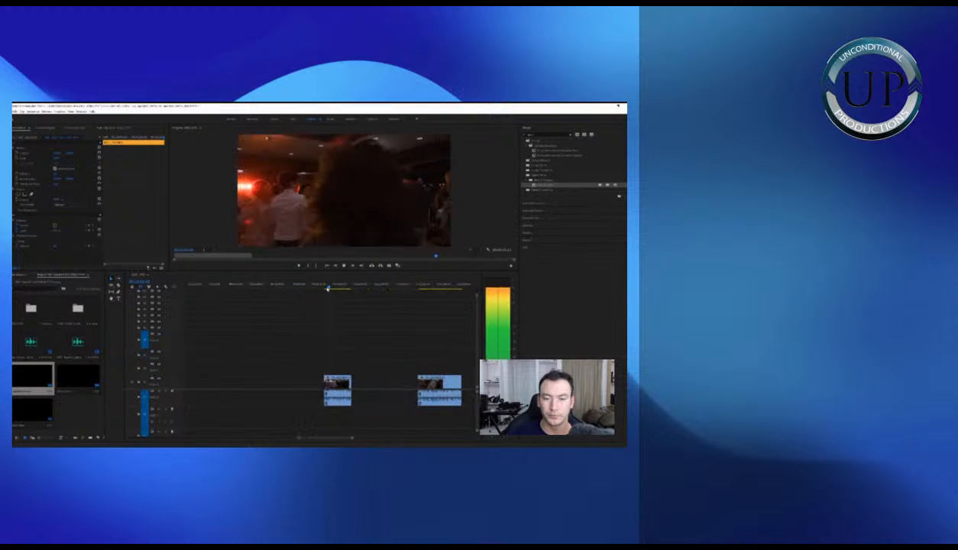
pyautogui.moveTo(338, 286); pyautogui.dragTo(374, 288)
pyautogui.click(339, 385)
pyautogui.press('Delete')
pyautogui.press('-')
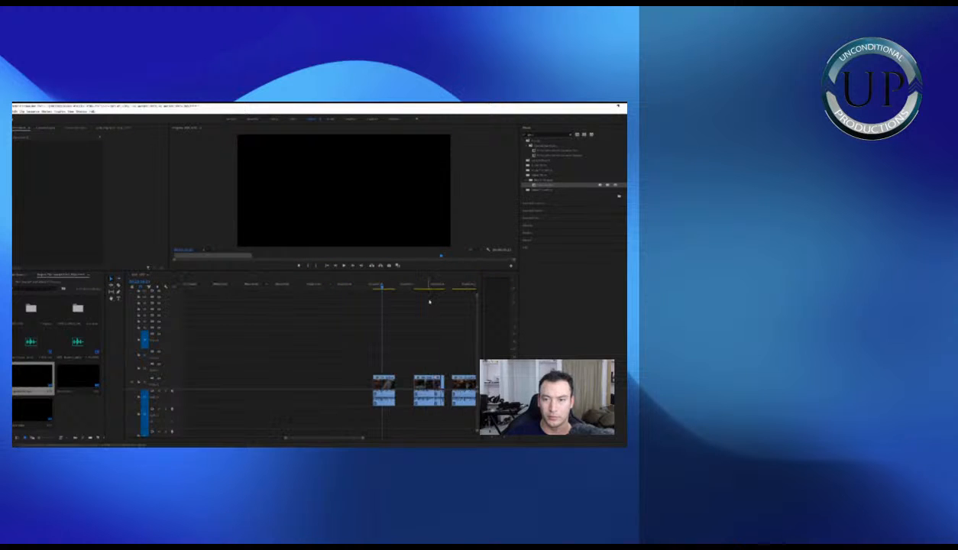
# Review the clip of guests dancing with raised arms, split it after the opening moment and delete the remainder
pyautogui.press('=')
pyautogui.press('space')
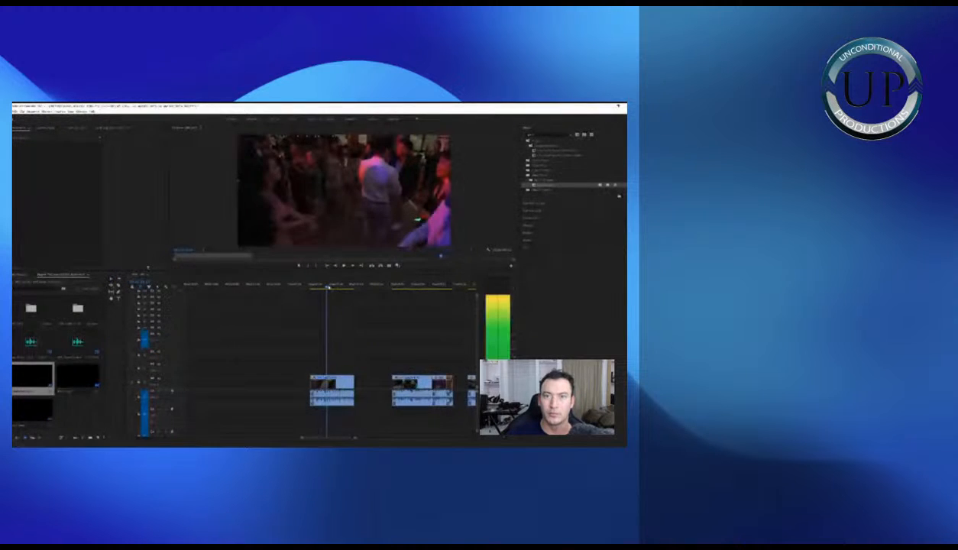
pyautogui.moveTo(332, 287)
pyautogui.mouseDown()
pyautogui.moveTo(348, 288)
pyautogui.moveTo(315, 289)
pyautogui.moveTo(350, 287)
pyautogui.moveTo(321, 288)
pyautogui.mouseUp()
pyautogui.click(324, 382)
pyautogui.press('v')
pyautogui.moveTo(332, 359); pyautogui.dragTo(346, 395)
pyautogui.press('Delete')
# Label the kept section of guests with raised arms Mango and move it to the end of the orange group
pyautogui.moveTo(301, 363); pyautogui.dragTo(326, 403)
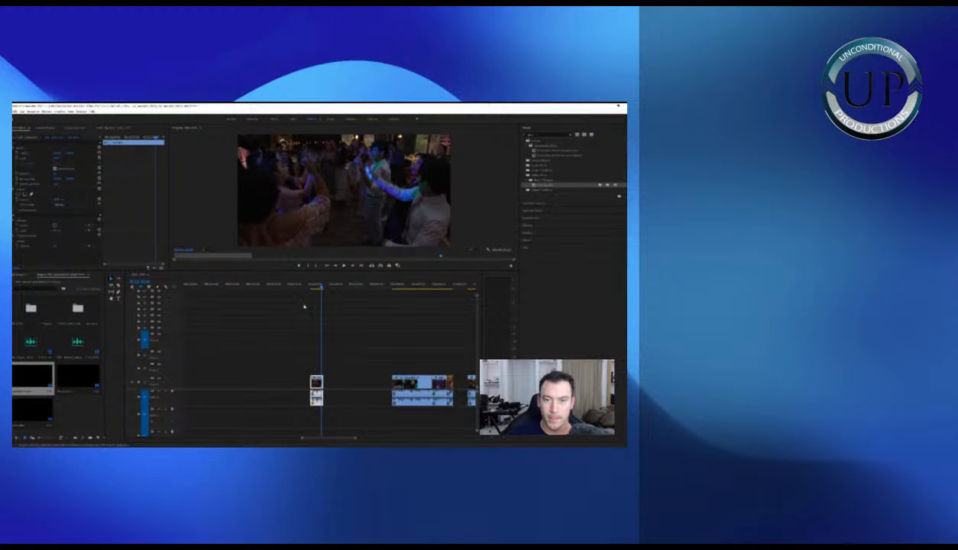
pyautogui.rightClick(315, 380)
pyautogui.moveTo(351, 263)
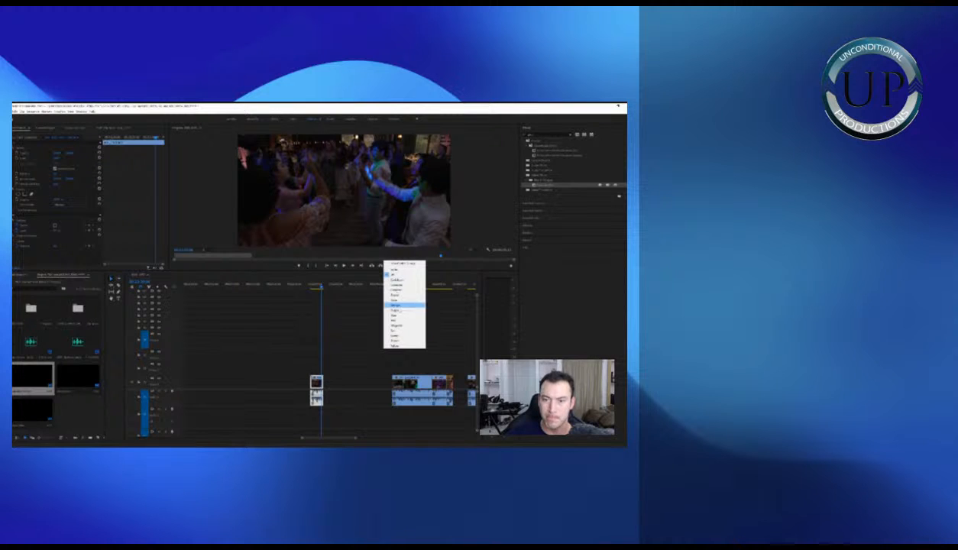
pyautogui.click(398, 307)
pyautogui.press('-')
pyautogui.press('-')
pyautogui.press('-')
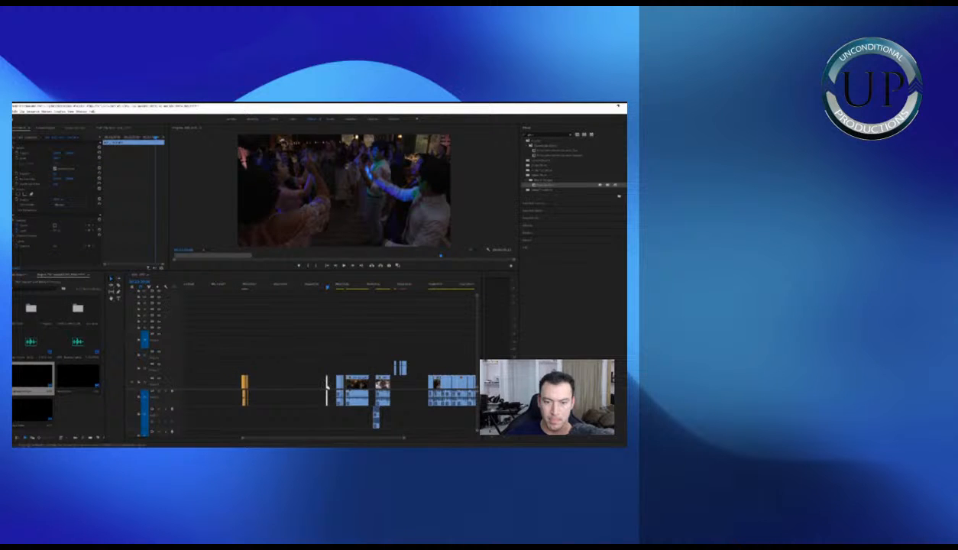
pyautogui.moveTo(328, 387); pyautogui.dragTo(248, 390)
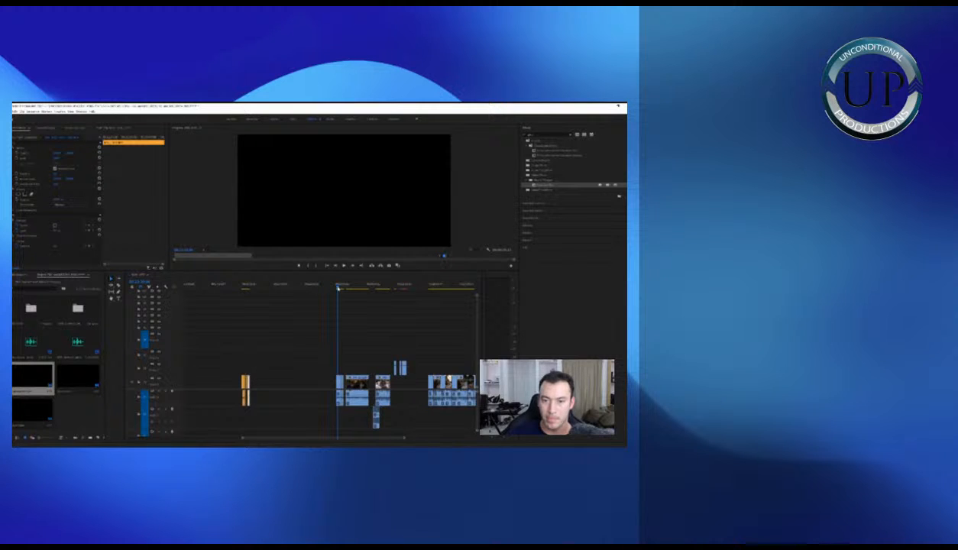
# Play back the clip of the men dancing in white shirts, split it at two points and delete both outer parts
pyautogui.press('=')
pyautogui.press('=')
pyautogui.press('space')
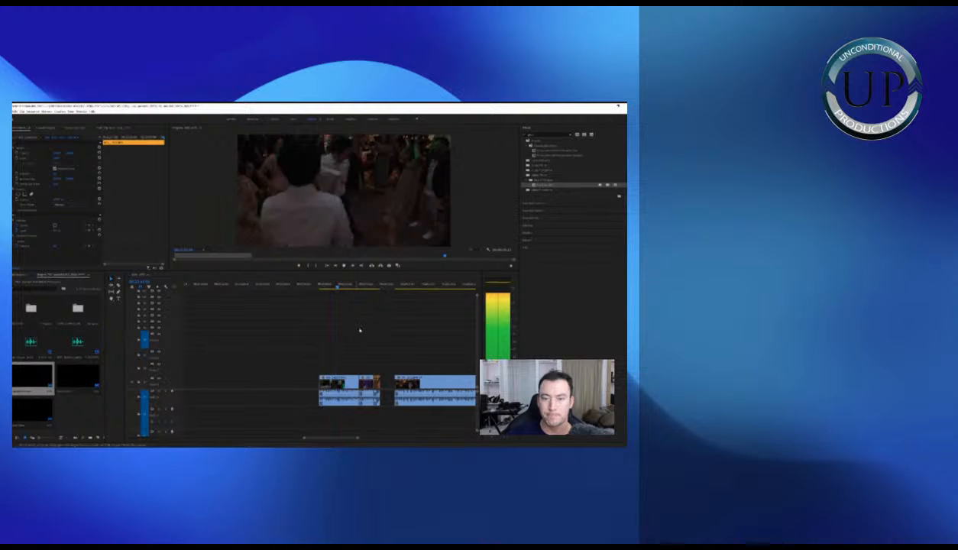
pyautogui.press('space')
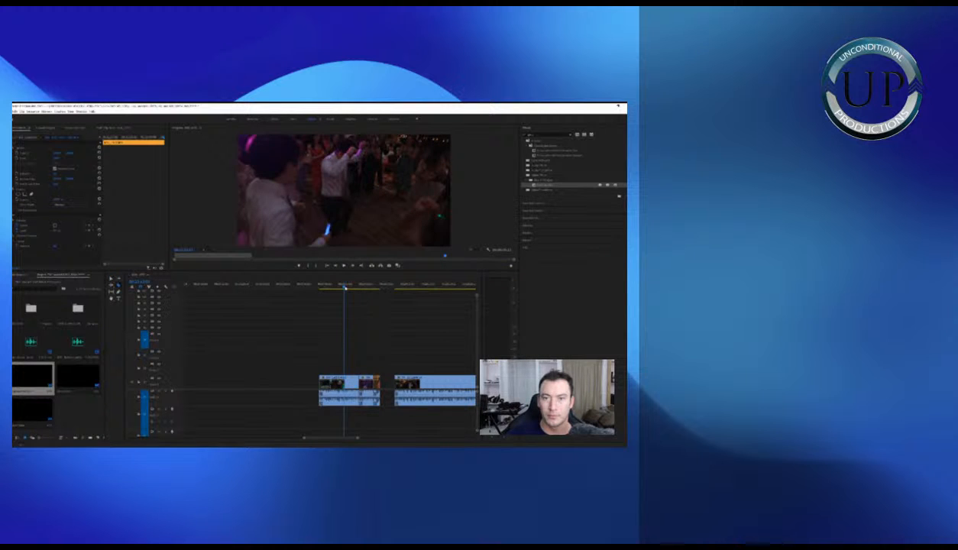
pyautogui.press('space')
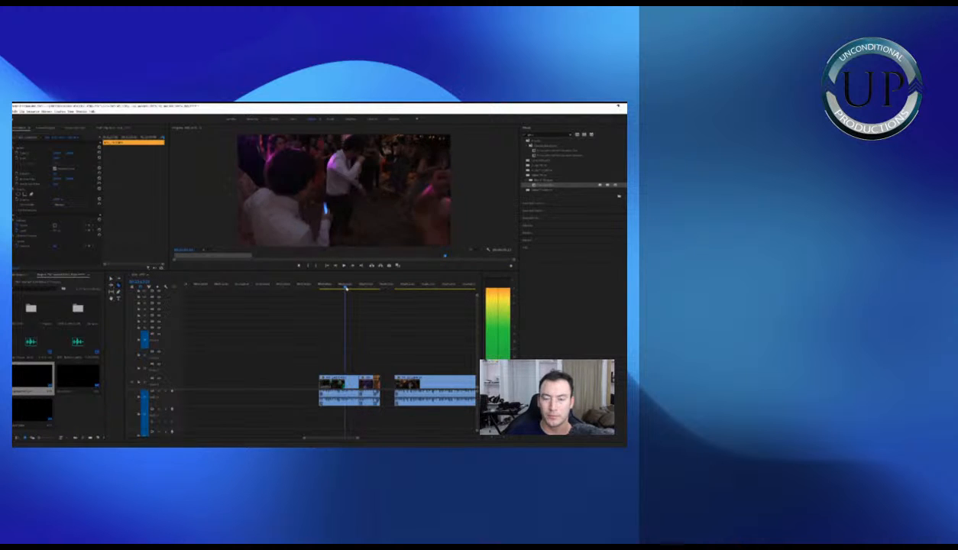
pyautogui.press('space')
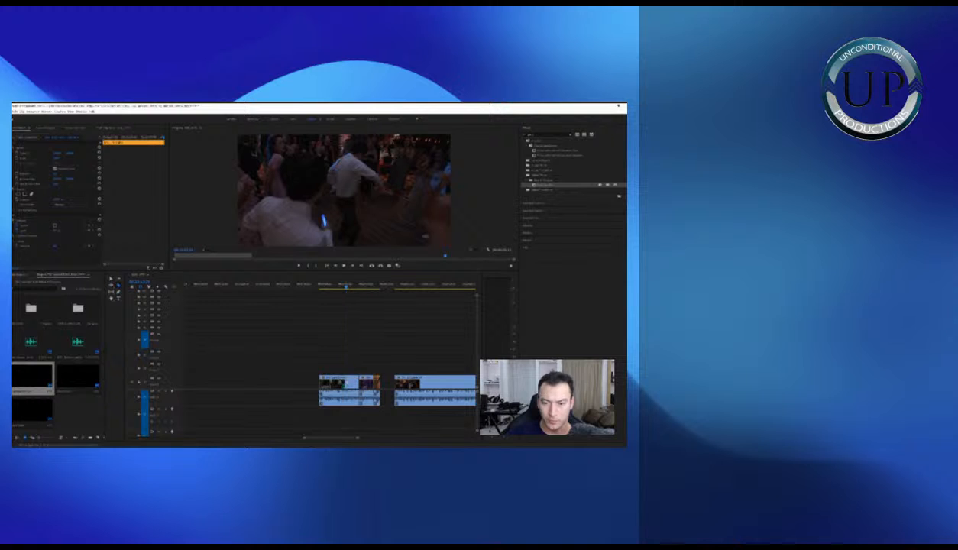
pyautogui.click(336, 379)
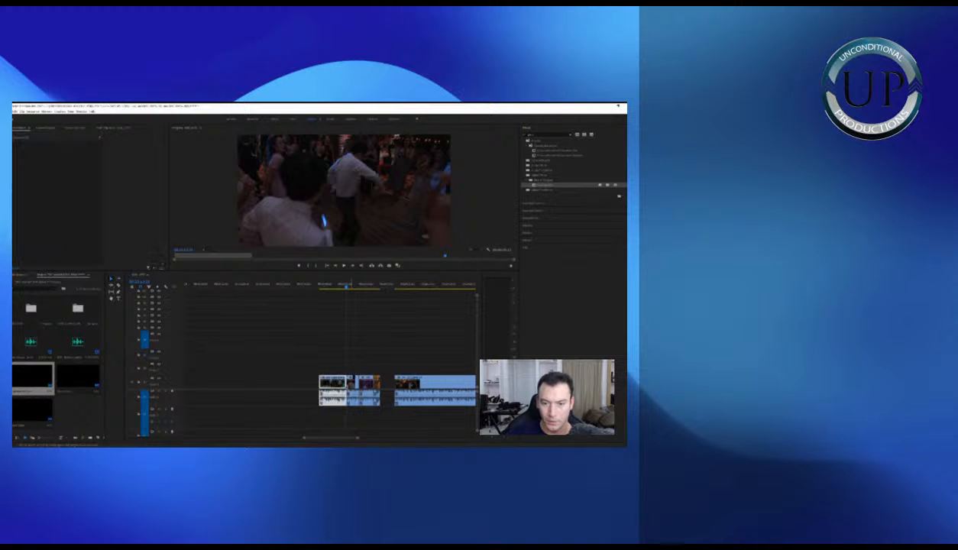
pyautogui.press('Delete')
pyautogui.click(357, 381)
pyautogui.press('Delete')
# Label the kept section of the men in white shirts Mango and move it to the end of the orange group
pyautogui.click(349, 380)
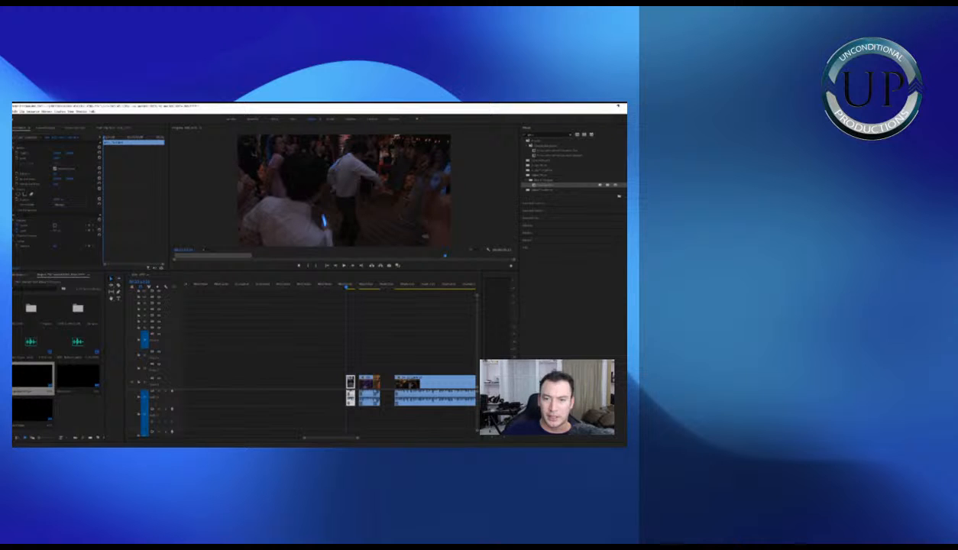
pyautogui.moveTo(382, 270)
pyautogui.click(432, 311)
pyautogui.press('-')
pyautogui.press('-')
pyautogui.press('-')
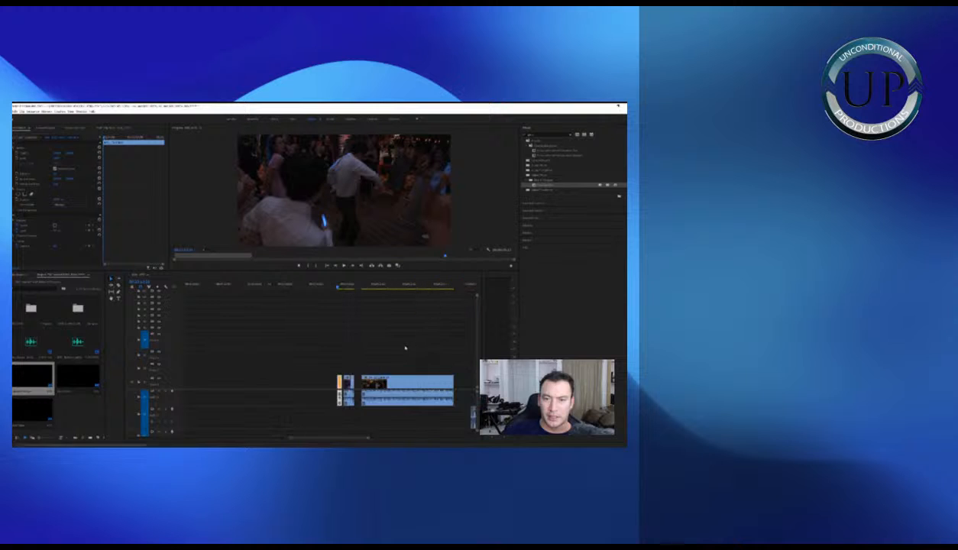
pyautogui.moveTo(333, 386); pyautogui.dragTo(245, 388)
# Skim the dance clip just before the shot of four guests at the stone wall and delete it
pyautogui.press('=')
pyautogui.press('=')
pyautogui.press('=')
pyautogui.press('=')
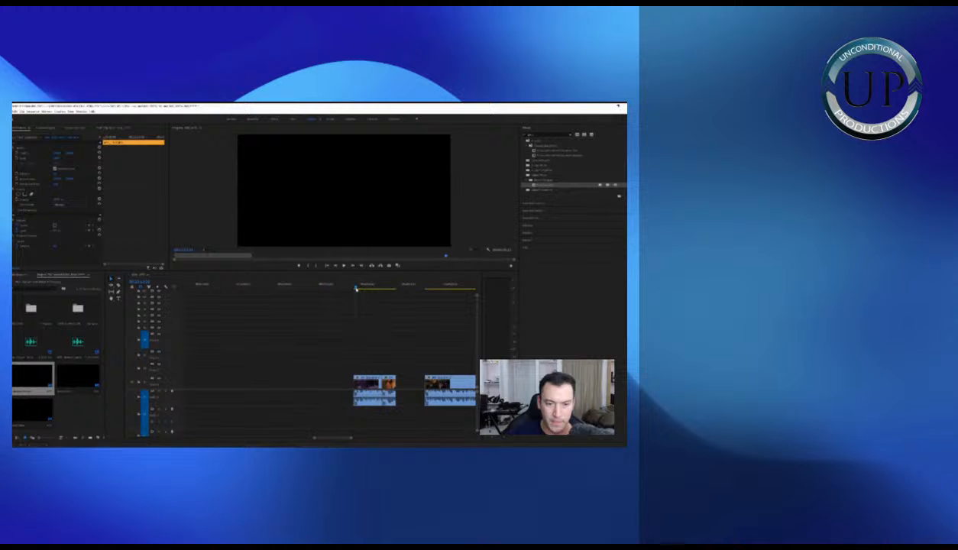
pyautogui.moveTo(356, 288); pyautogui.dragTo(382, 285)
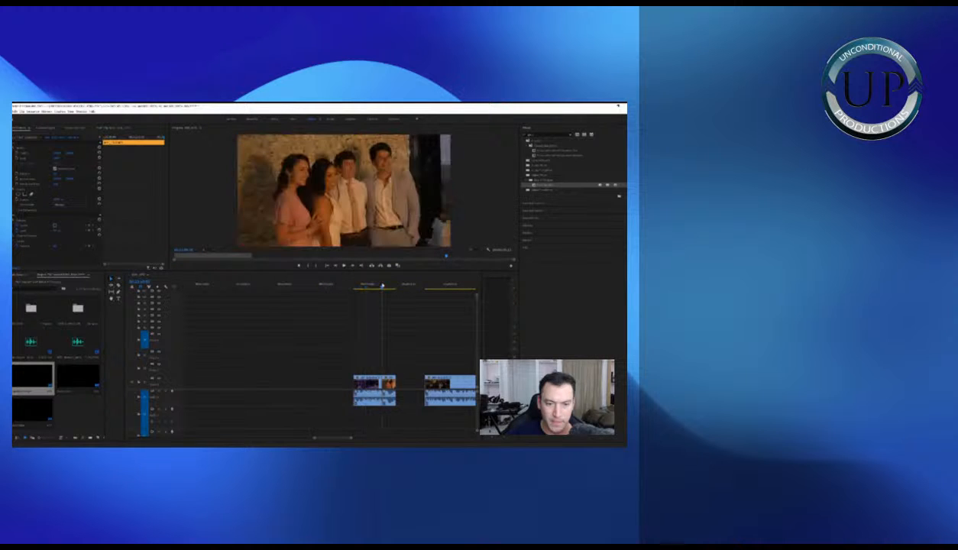
pyautogui.moveTo(343, 324); pyautogui.dragTo(379, 403)
pyautogui.press('Delete')
# Play back the clip of four guests posing at the stone wall, split it and delete its opening part
pyautogui.press('space')
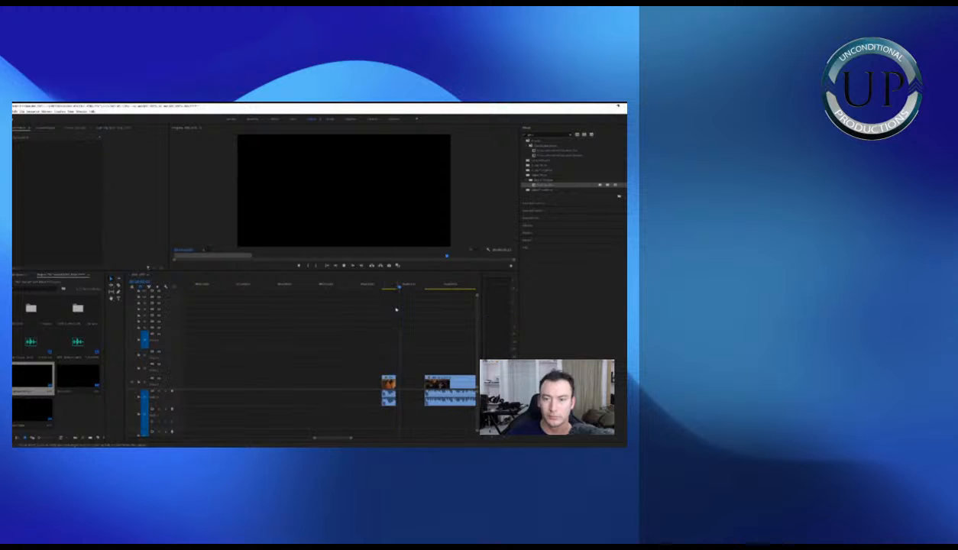
pyautogui.click(384, 285)
pyautogui.press('=')
pyautogui.press('=')
pyautogui.press('space')
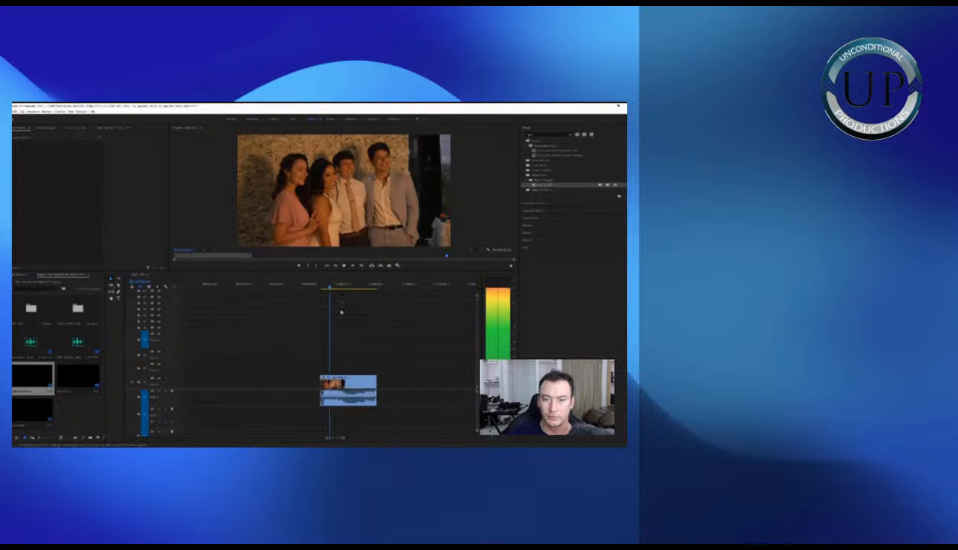
pyautogui.press('c')
pyautogui.click(340, 285)
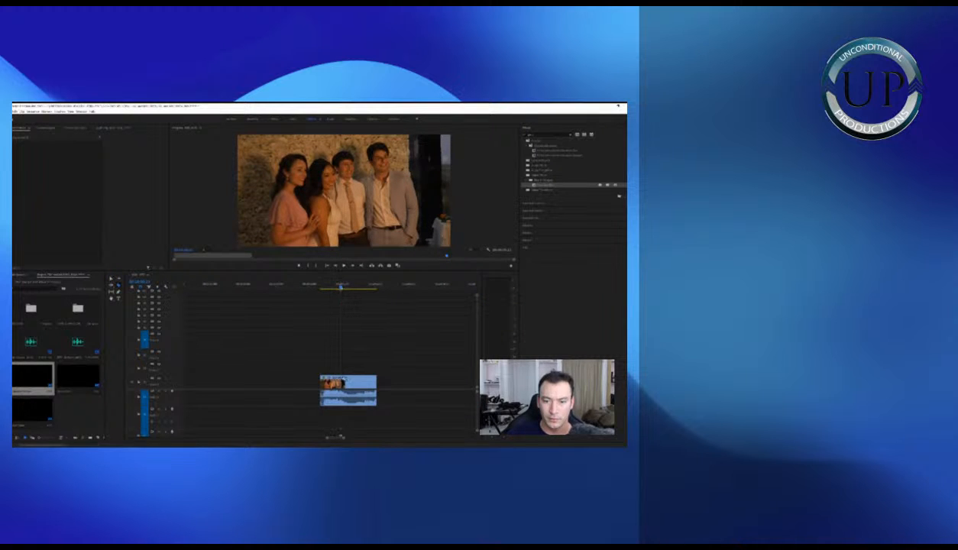
pyautogui.press('v')
pyautogui.moveTo(293, 346); pyautogui.dragTo(337, 395)
pyautogui.press('Delete')
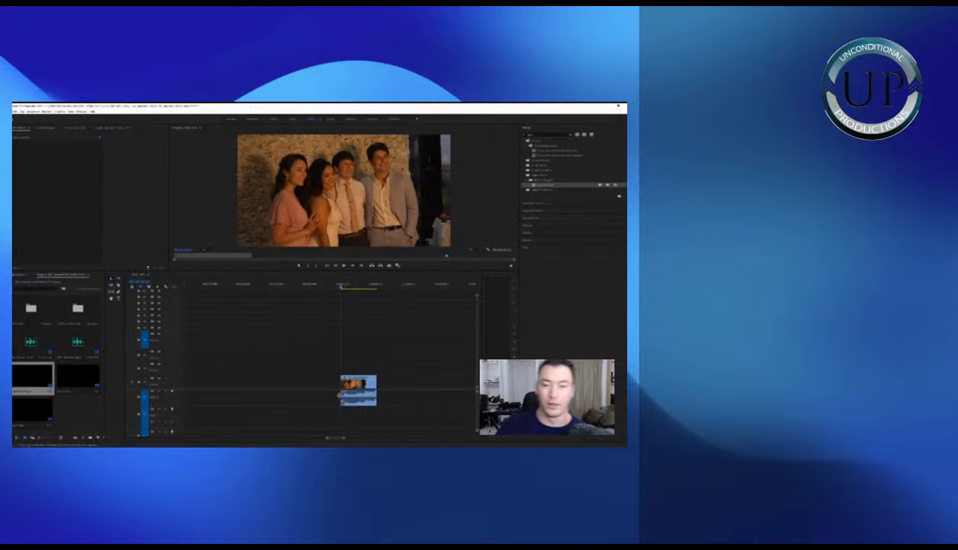
# Label the kept shot of the four posing guests Mango and move it to the end of the orange group
pyautogui.click(359, 382)
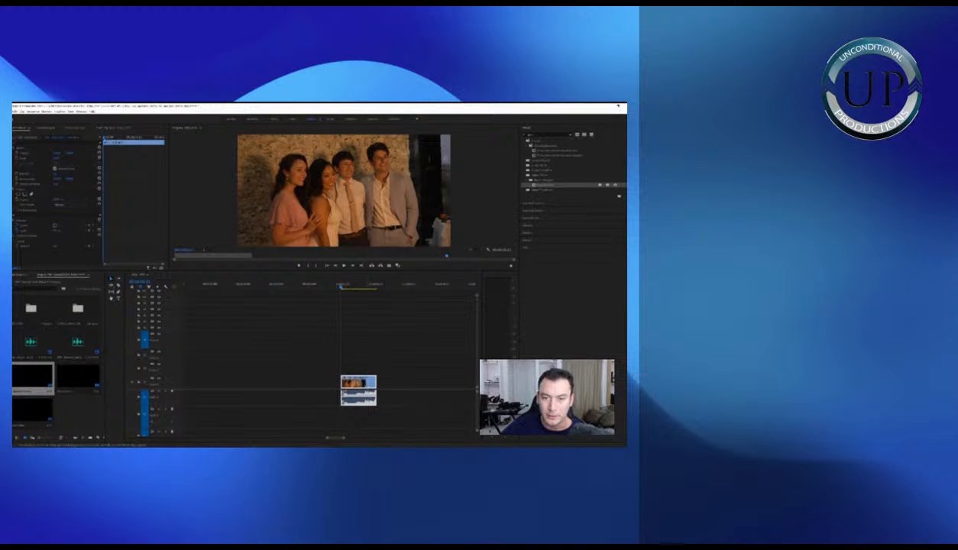
pyautogui.moveTo(397, 271)
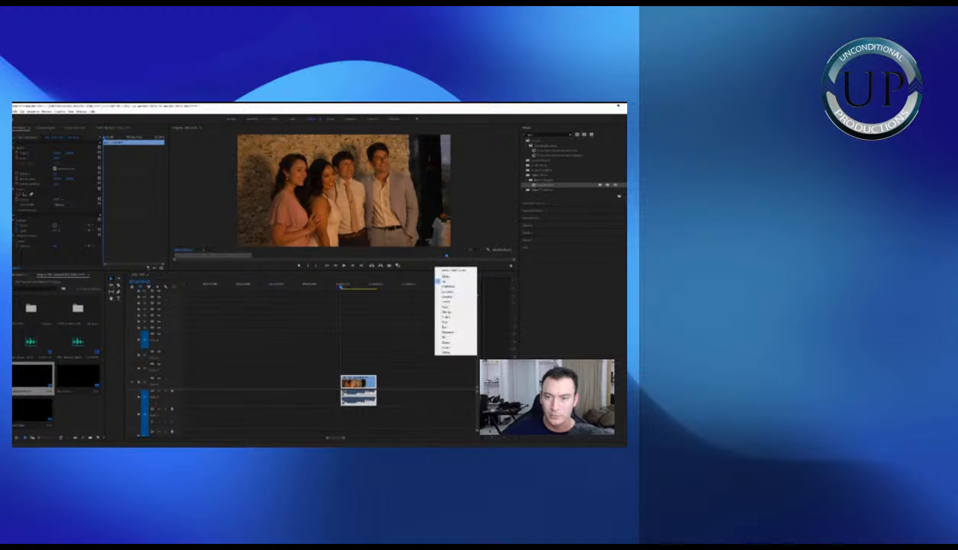
pyautogui.click(445, 311)
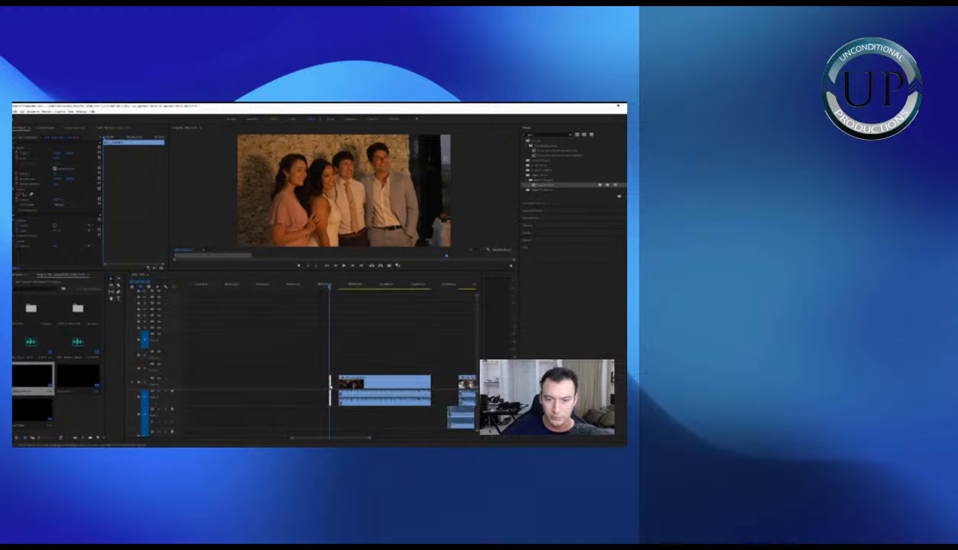
pyautogui.moveTo(323, 388); pyautogui.dragTo(166, 390)
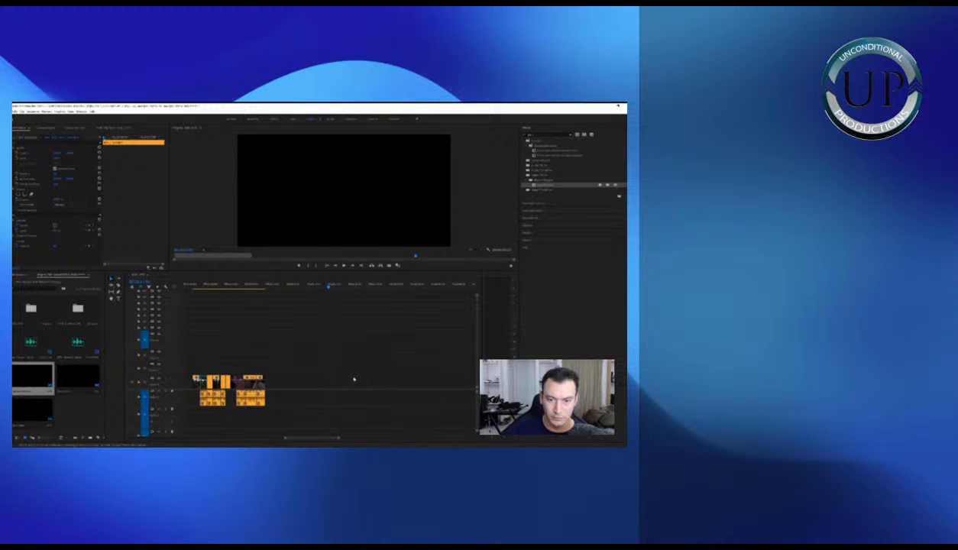
pyautogui.press('-')
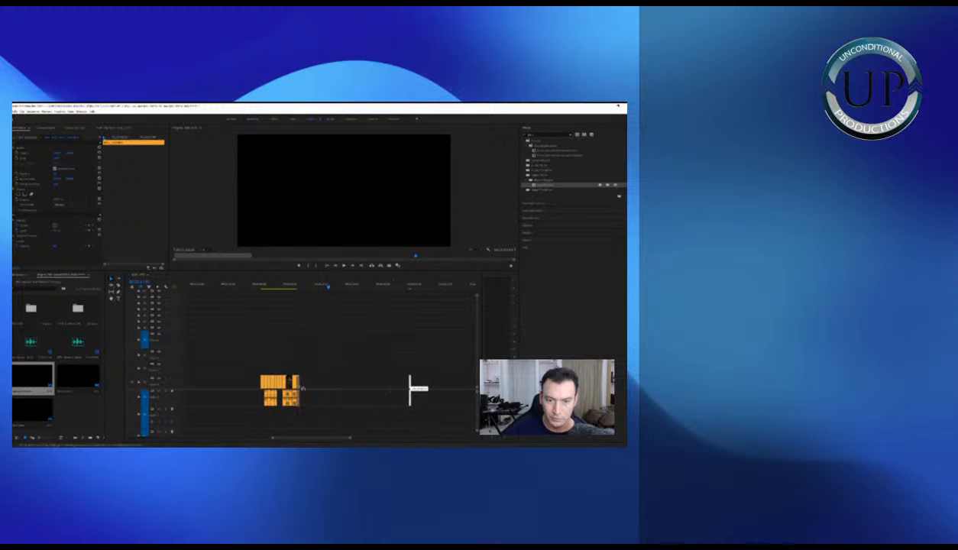
pyautogui.press('-')
pyautogui.press('-')
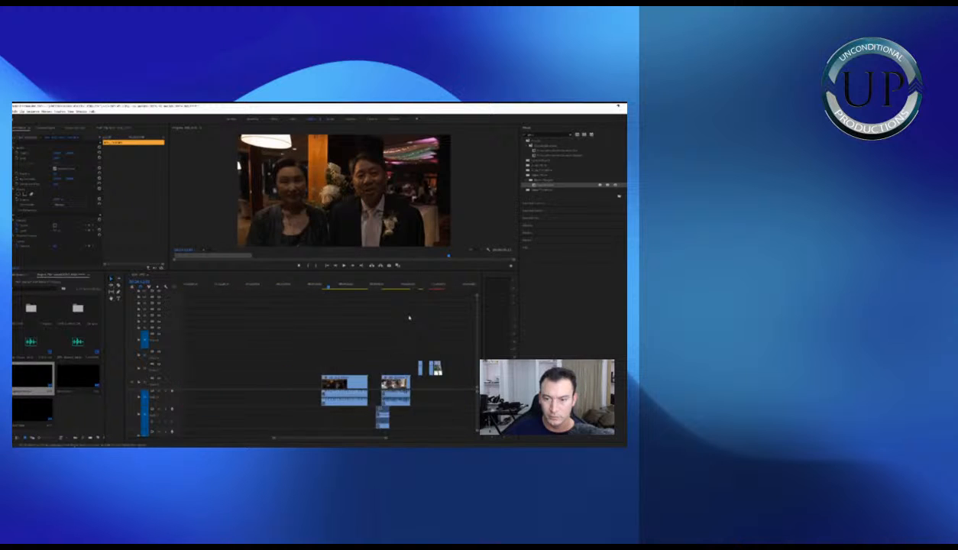
# Play back the clip of the formally dressed couple speaking to the camera and skim ahead through it
pyautogui.press('=')
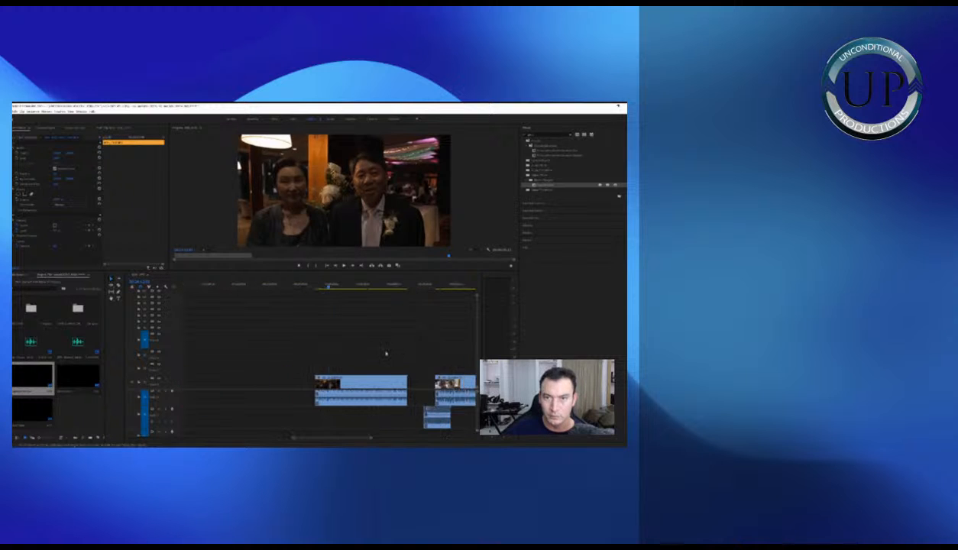
pyautogui.press('space')
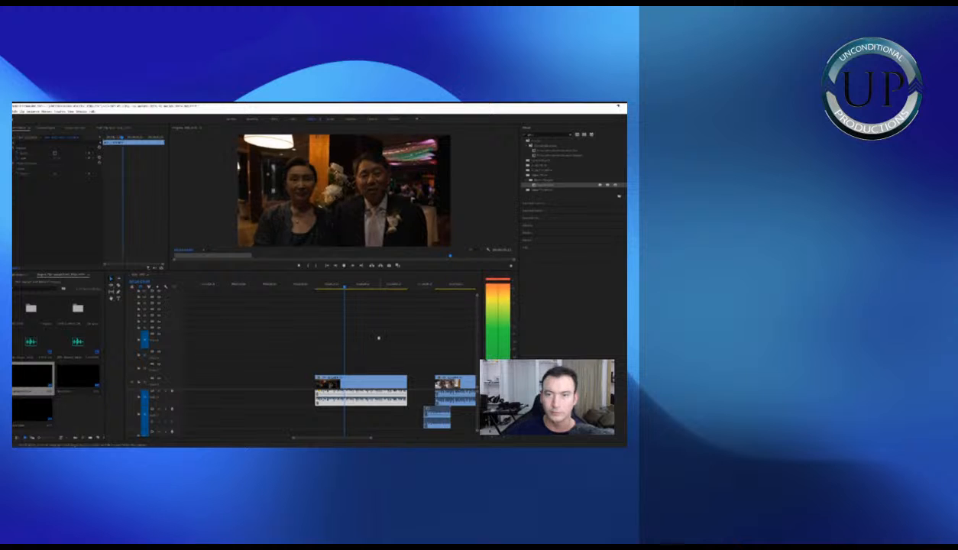
pyautogui.click(387, 287)
pyautogui.press('-')
pyautogui.press('-')
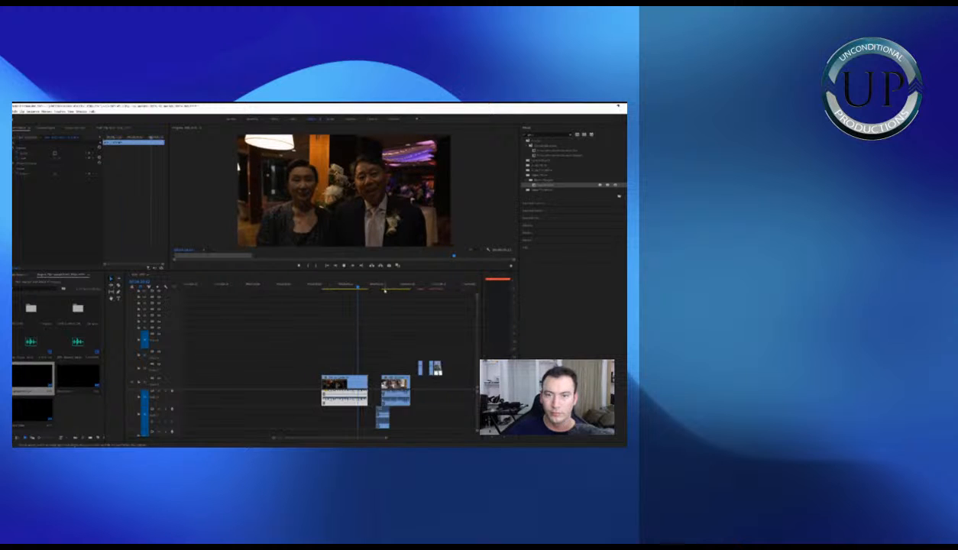
pyautogui.press('=')
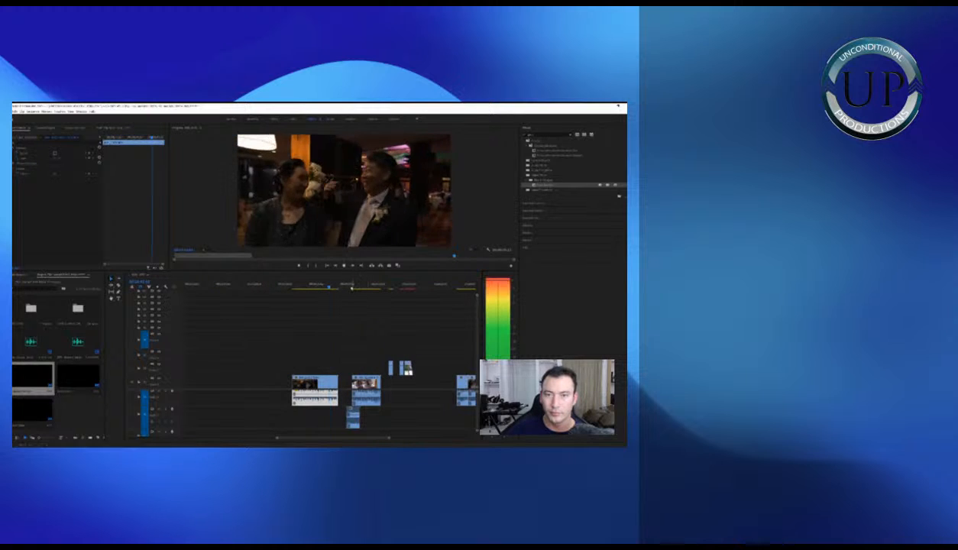
# Play the stray audio on the lower tracks beside the clip of the two women and delete it
pyautogui.click(347, 286)
pyautogui.press('=')
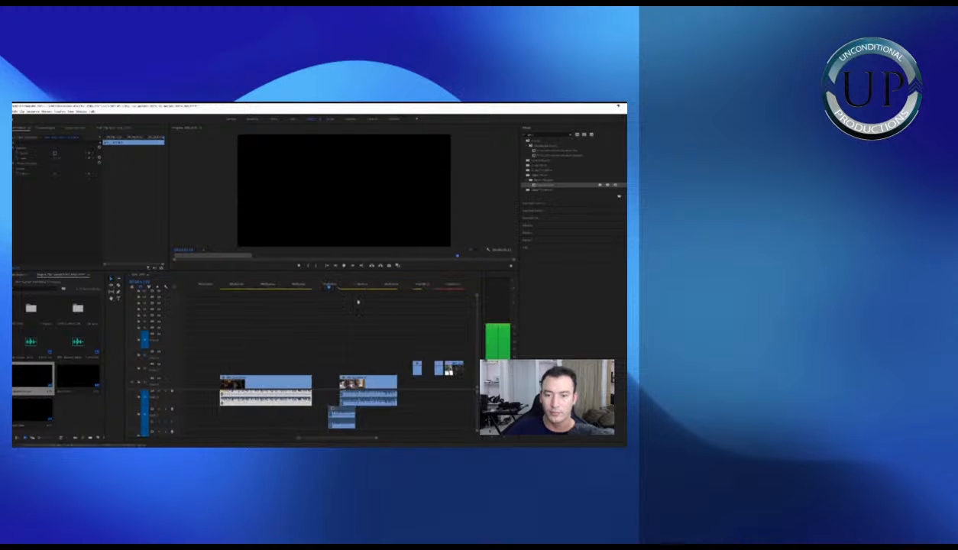
pyautogui.hotkey('ctrl', 'z')
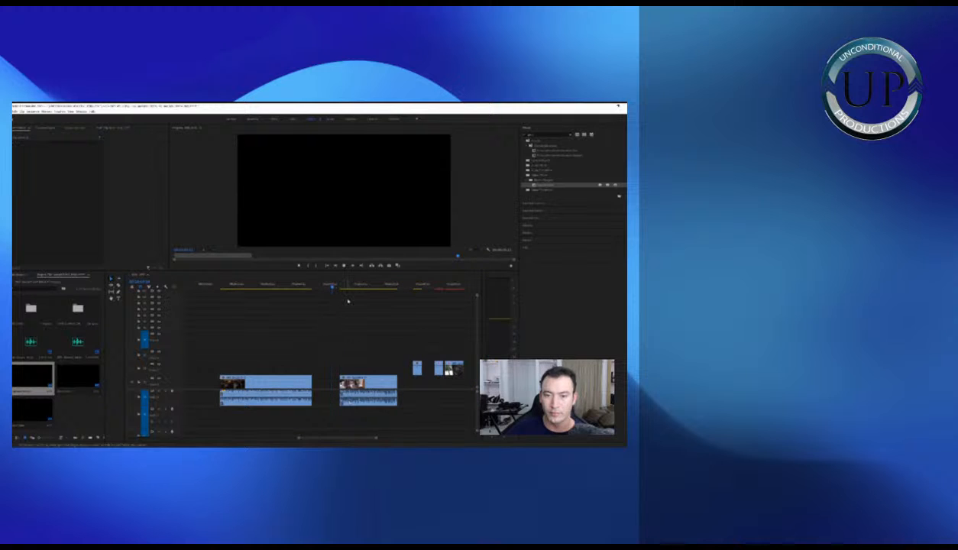
# Review the clip of the two women talking and the shot of the suited man's boutonniere
pyautogui.click(348, 287)
pyautogui.press('space')
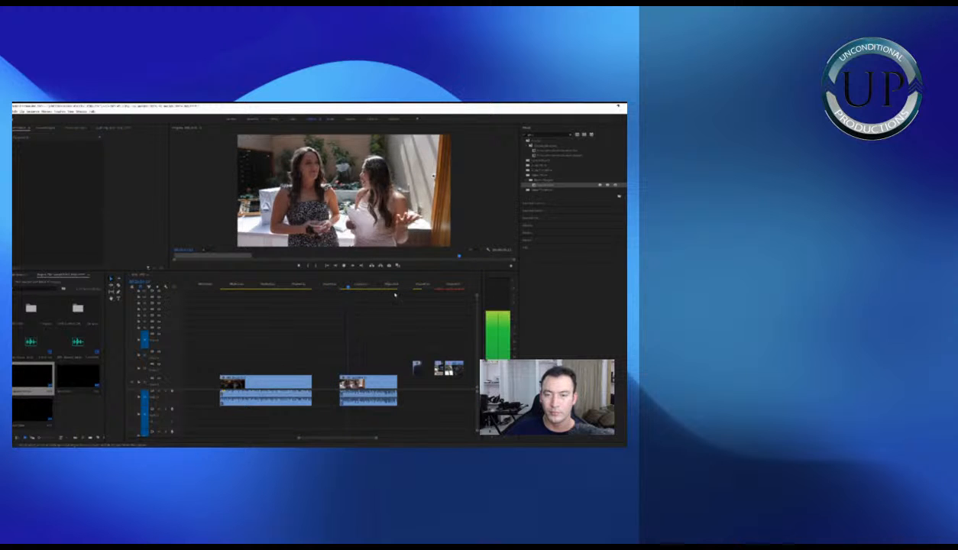
pyautogui.click(416, 286)
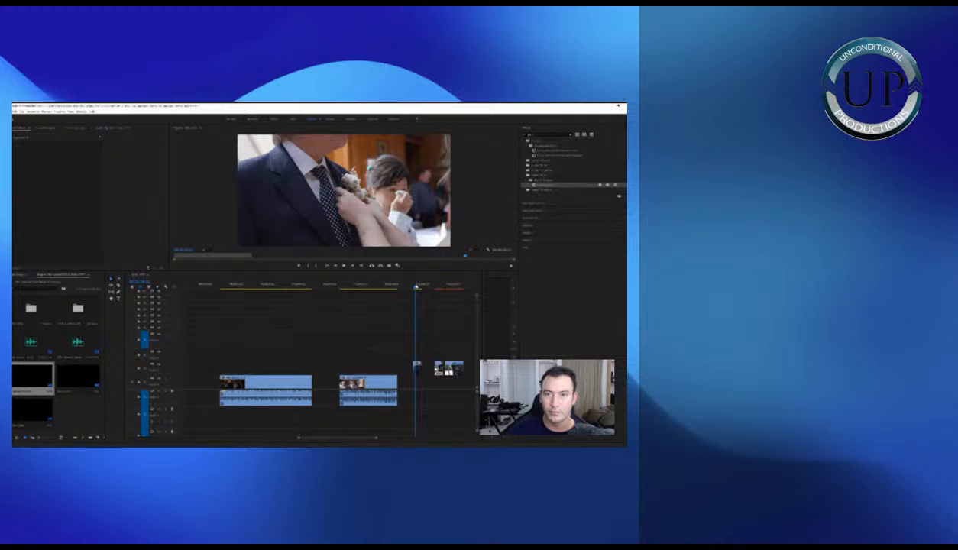
pyautogui.press('space')
pyautogui.press('-')
pyautogui.press('=')
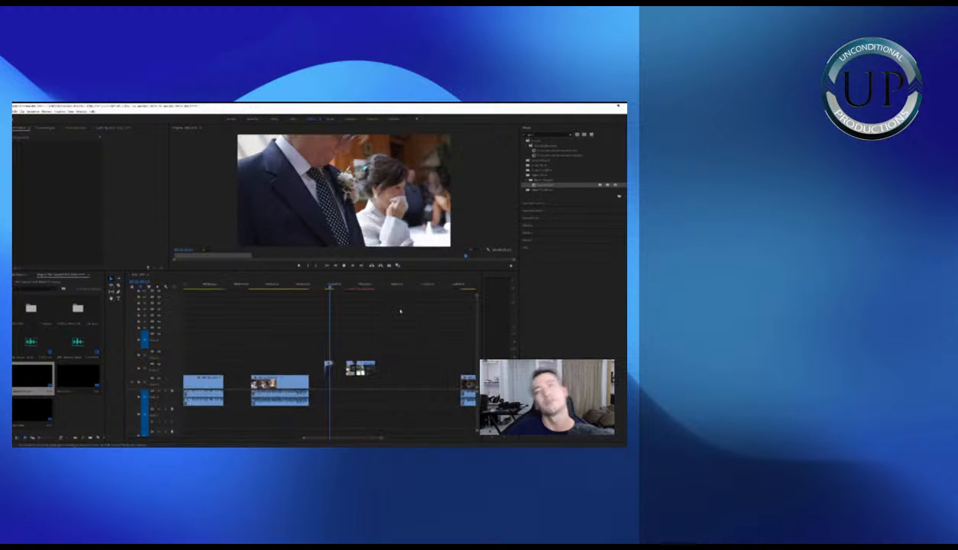
# Skim the framed photo clips and shift the later one back against the earlier one to close the gap
pyautogui.press('=')
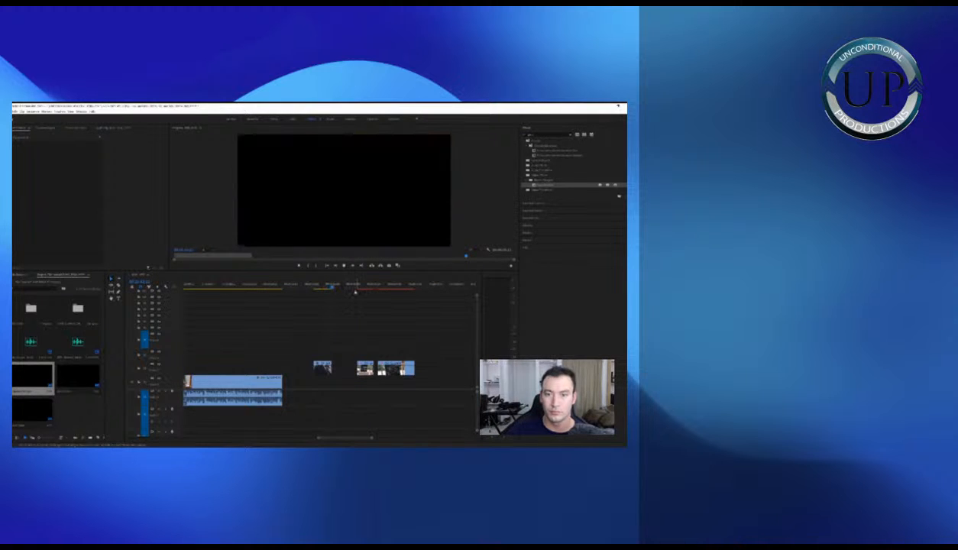
pyautogui.moveTo(355, 291); pyautogui.dragTo(379, 287)
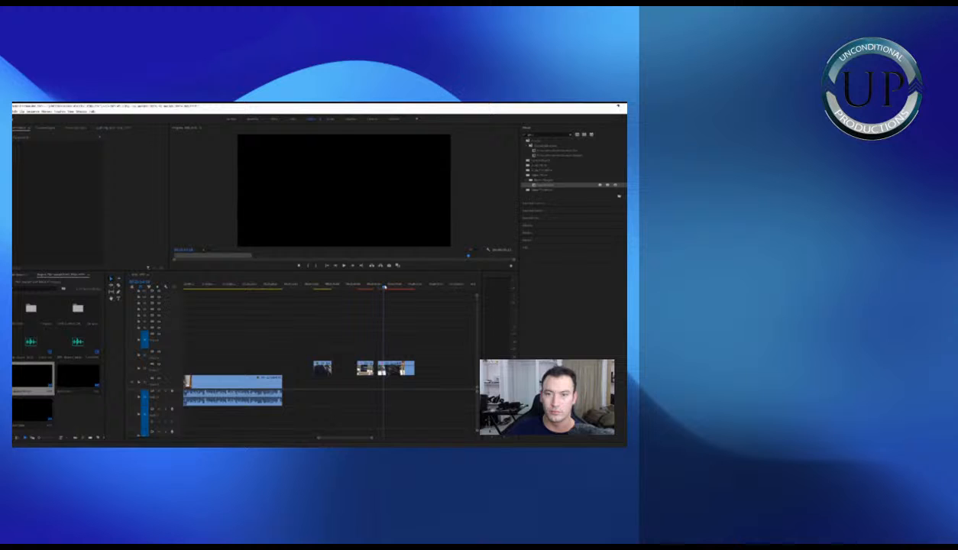
pyautogui.moveTo(395, 371); pyautogui.dragTo(390, 370)
pyautogui.click(397, 349)
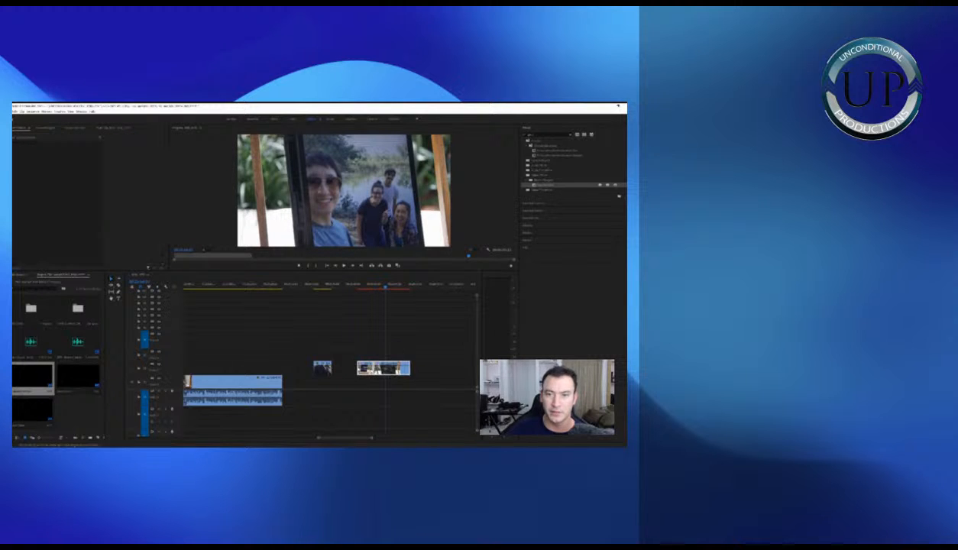
# Move both framed photo clips to a higher video track and place them at the very start of the sequence
pyautogui.moveTo(387, 369); pyautogui.dragTo(334, 344)
pyautogui.press('-')
pyautogui.press('-')
pyautogui.press('-')
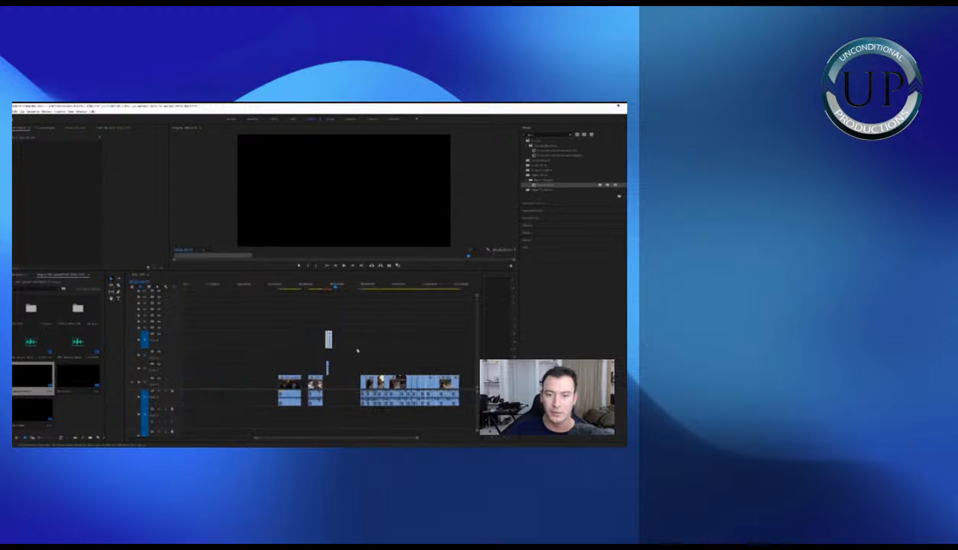
pyautogui.press('-')
pyautogui.press('-')
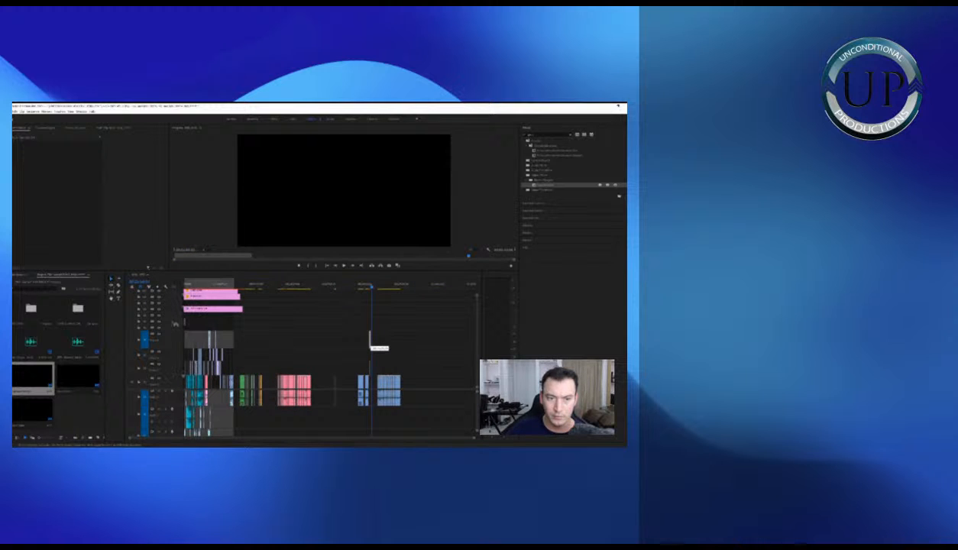
pyautogui.click(185, 285)
pyautogui.press('=')
pyautogui.press('=')
pyautogui.press('=')
pyautogui.press('=')
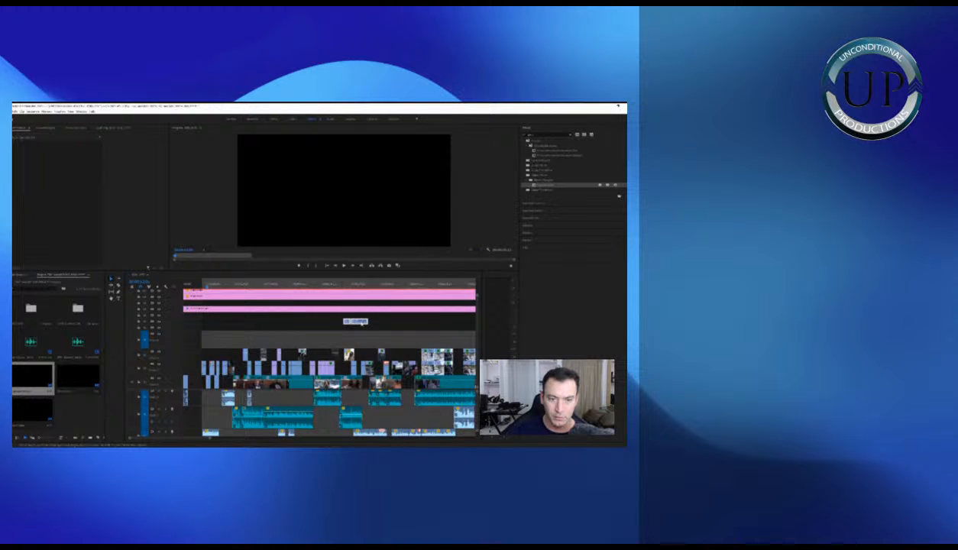
pyautogui.moveTo(361, 323); pyautogui.dragTo(201, 339)
# Skim through the framed photo clips at the start of the sequence
pyautogui.click(191, 285)
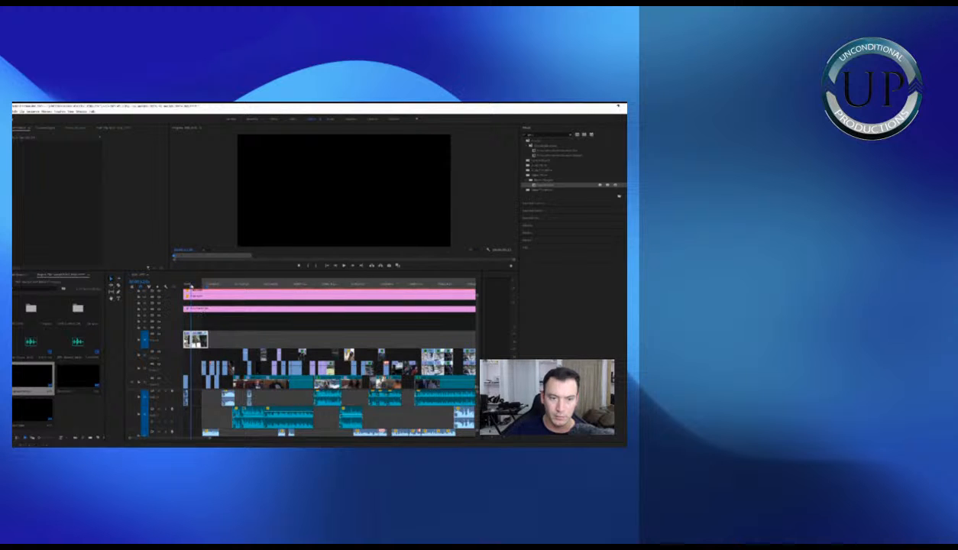
pyautogui.press('=')
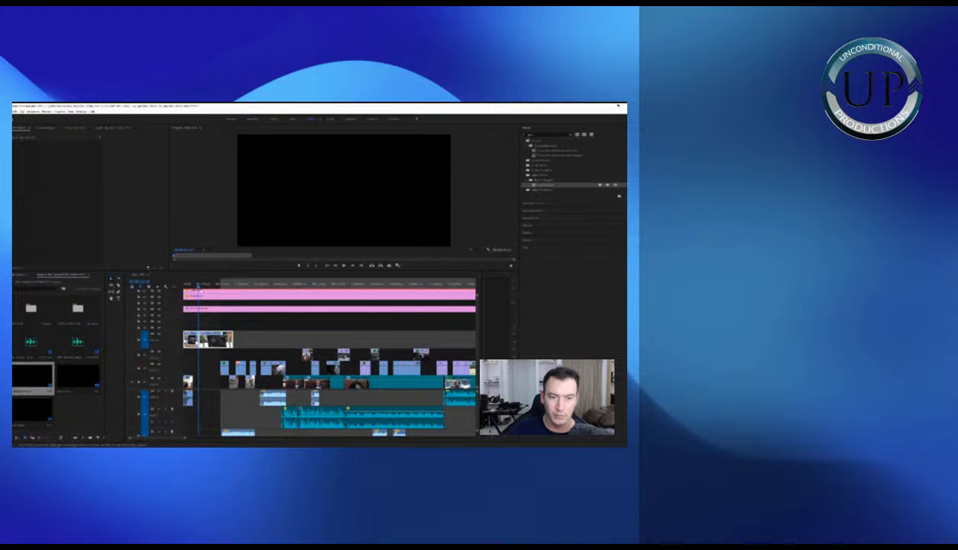
pyautogui.press('=')
pyautogui.moveTo(214, 286)
pyautogui.mouseDown()
pyautogui.moveTo(240, 287)
pyautogui.moveTo(215, 287)
pyautogui.moveTo(229, 288)
pyautogui.mouseUp()
pyautogui.click(255, 326)
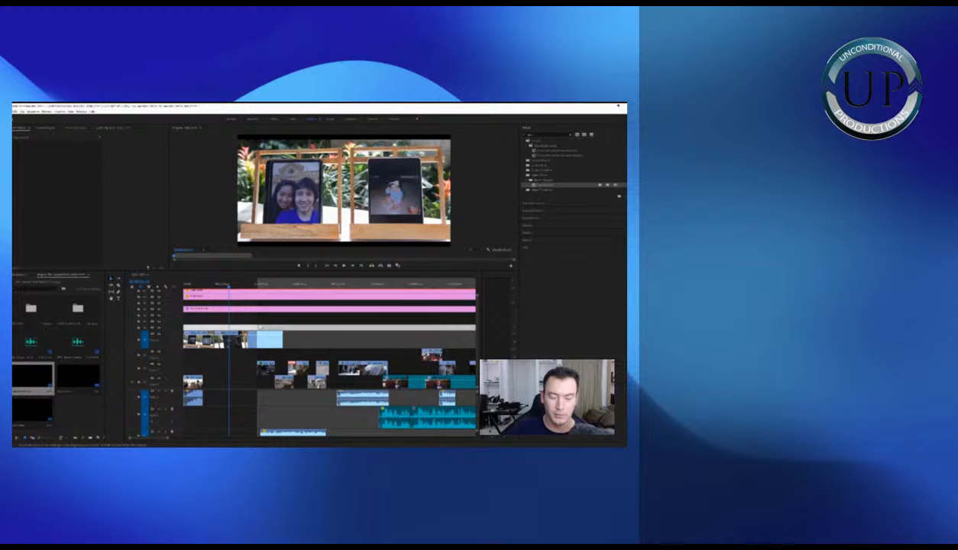
# Split the second framed photo clip at the masked couple's picture and delete the portion before it
pyautogui.click(261, 342)
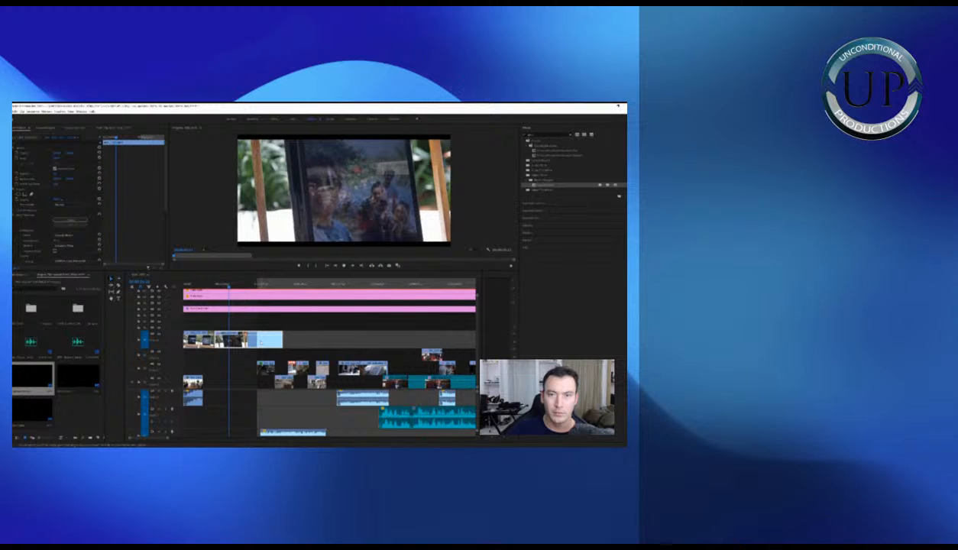
pyautogui.click(251, 287)
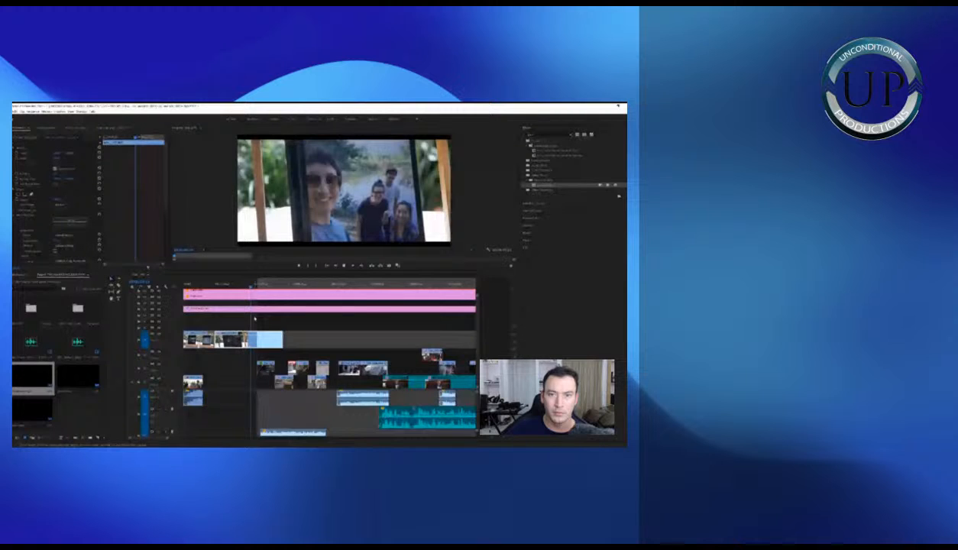
pyautogui.press('space')
pyautogui.press('c')
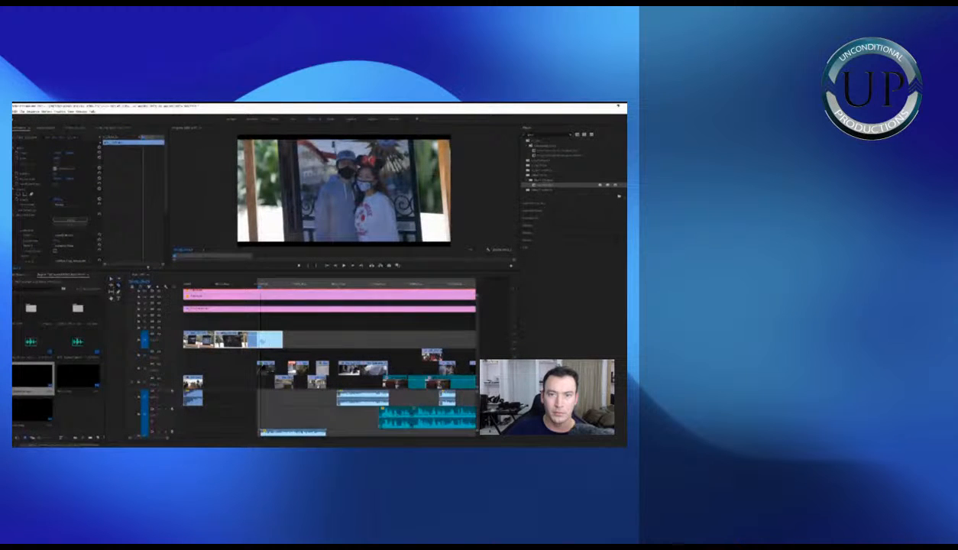
pyautogui.click(260, 341)
pyautogui.press('v')
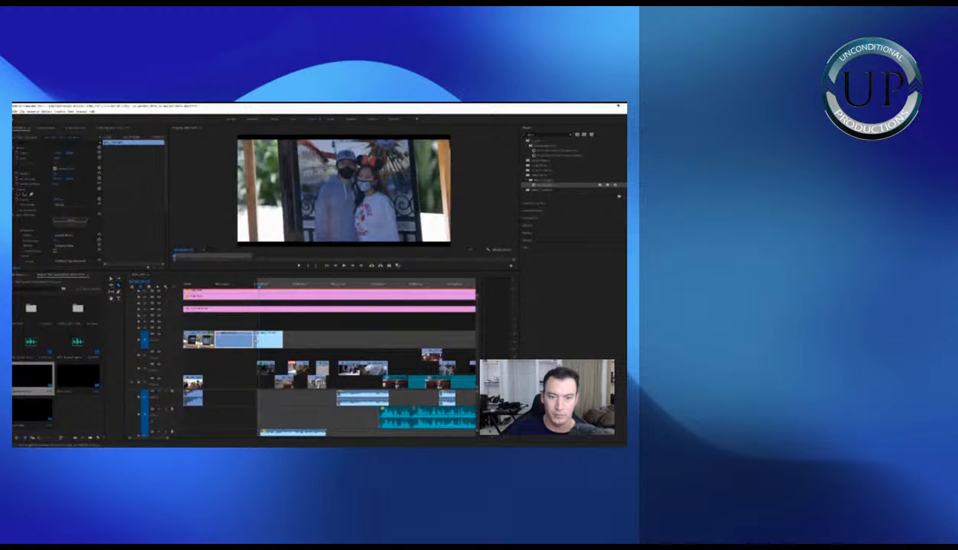
pyautogui.click(242, 341)
pyautogui.press('Delete')
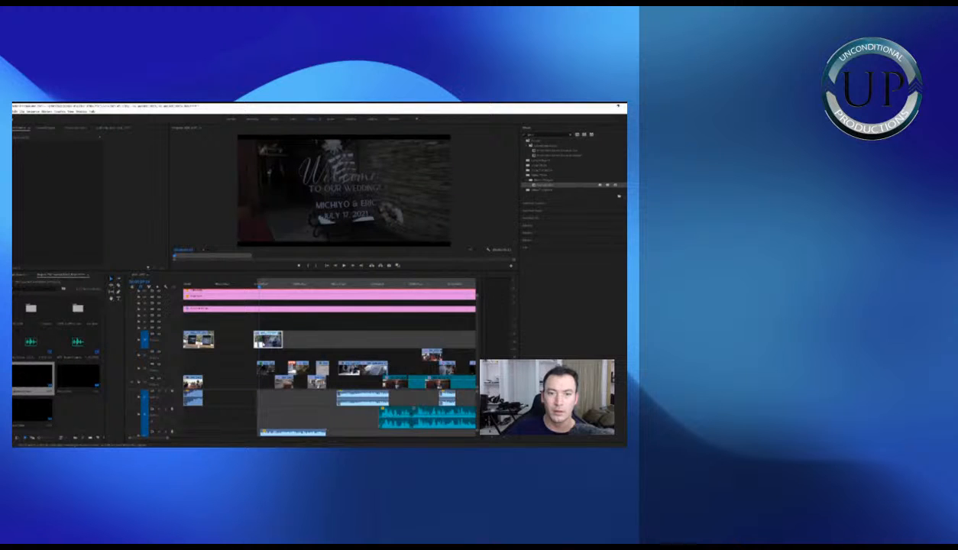
# Check the trimmed shot of the masked couple's framed photo and move it directly against the first framed photo clip
pyautogui.click(263, 344)
pyautogui.click(261, 288)
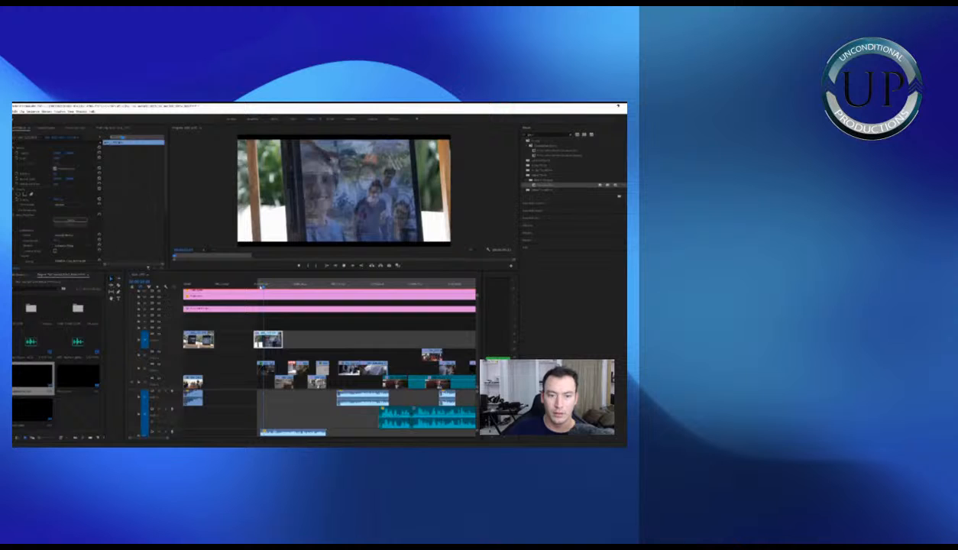
pyautogui.press('space')
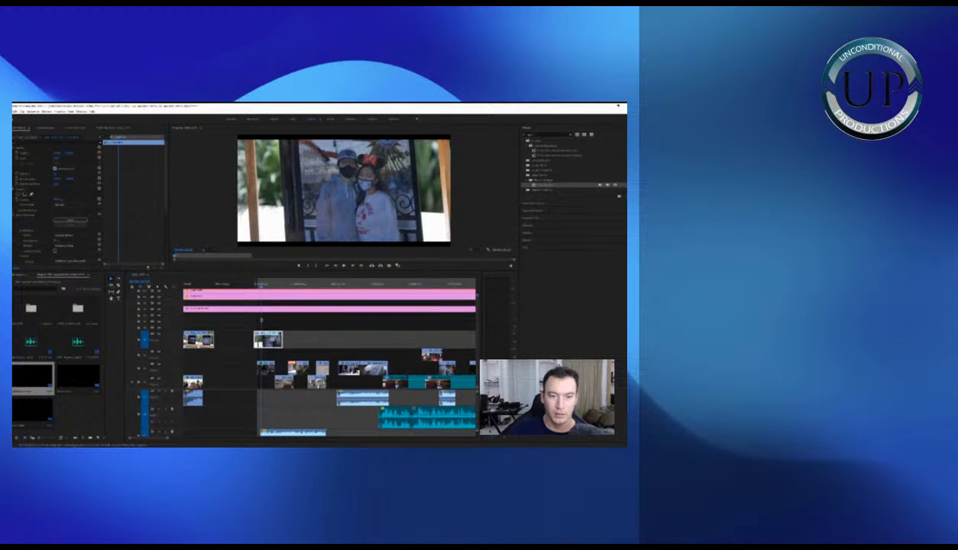
pyautogui.moveTo(264, 341); pyautogui.dragTo(225, 340)
pyautogui.click(211, 285)
pyautogui.press('-')
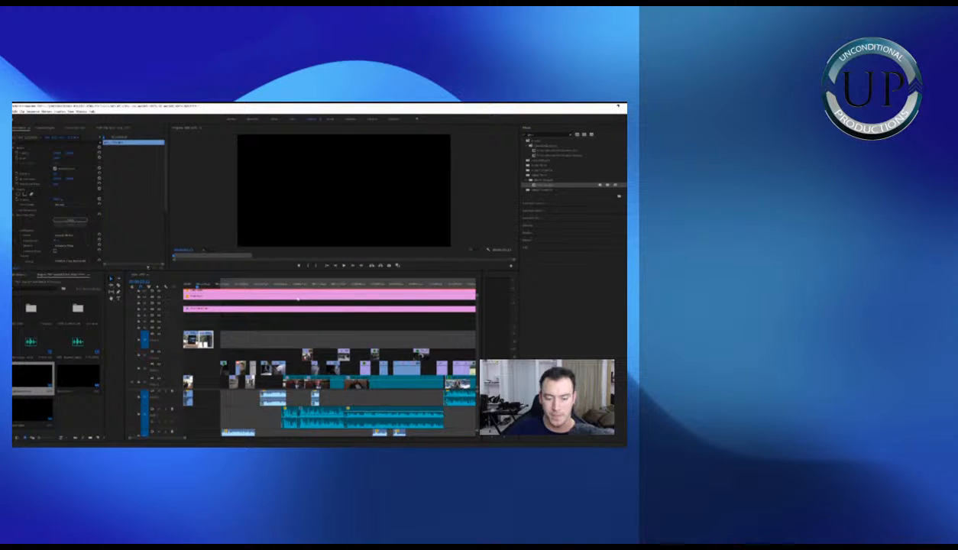
pyautogui.press('-')
pyautogui.press('Return')
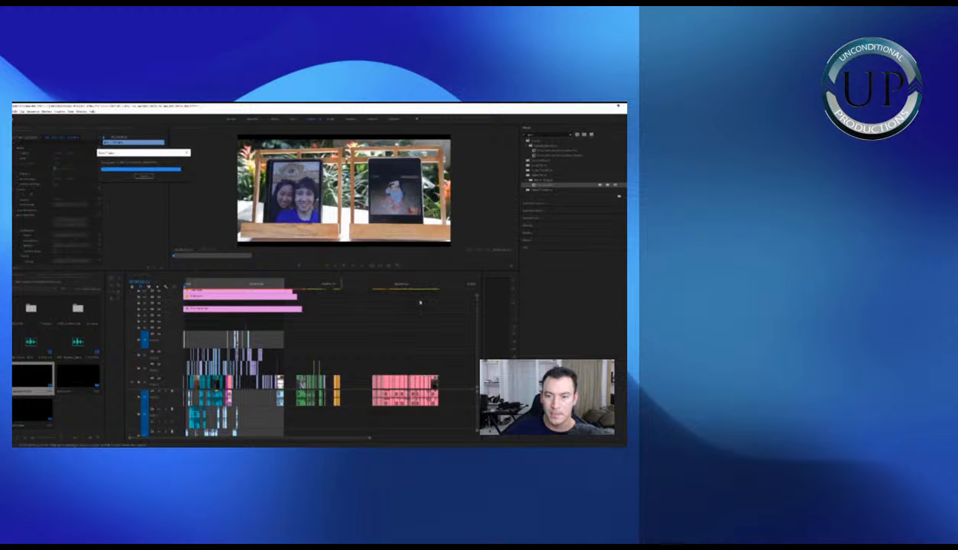
# Play the dark clip of the women posing around the reception table and delete it
pyautogui.press('-')
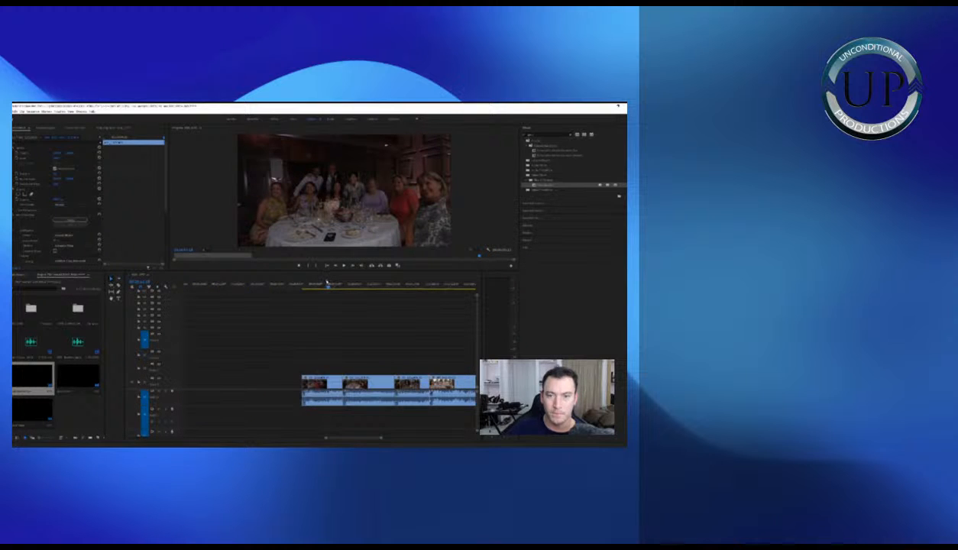
pyautogui.click(313, 286)
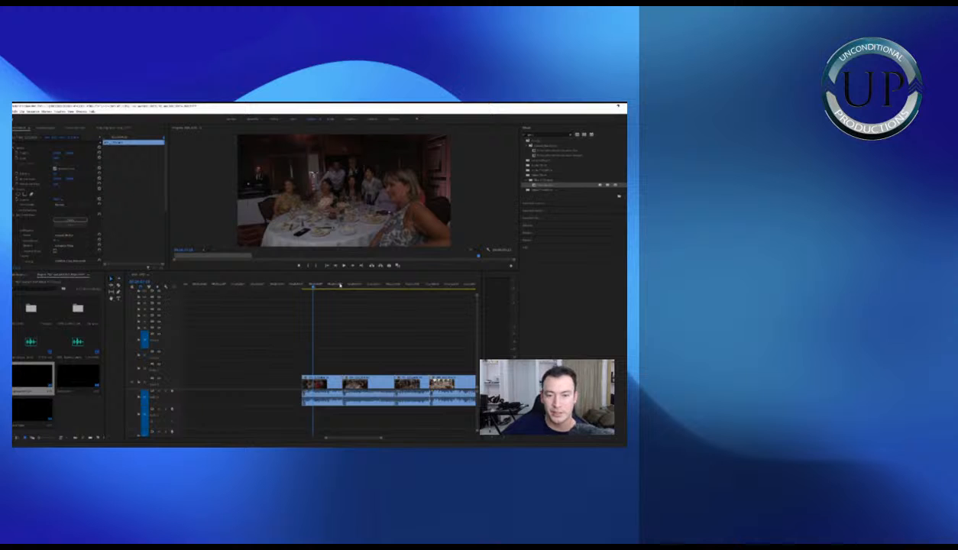
pyautogui.press('space')
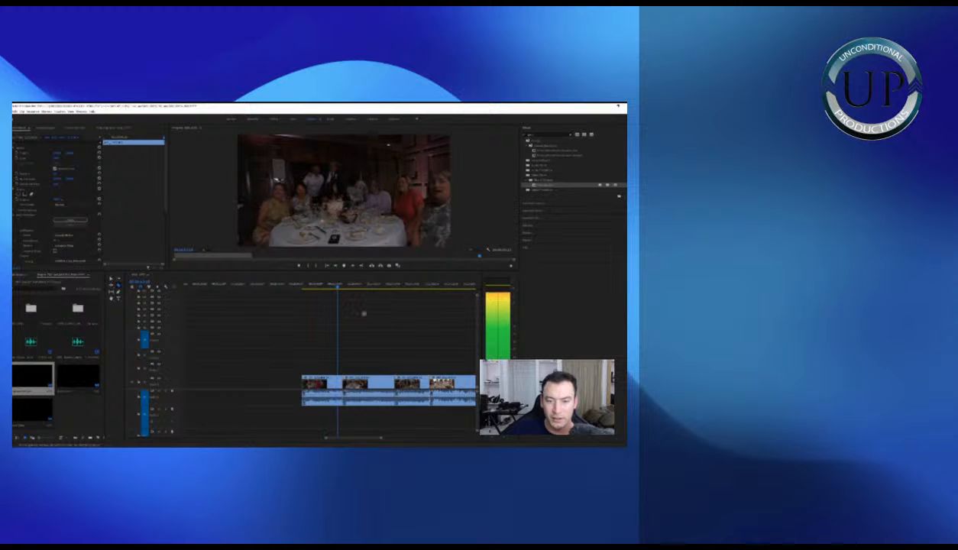
pyautogui.press('v')
pyautogui.click(327, 385)
pyautogui.press('Delete')
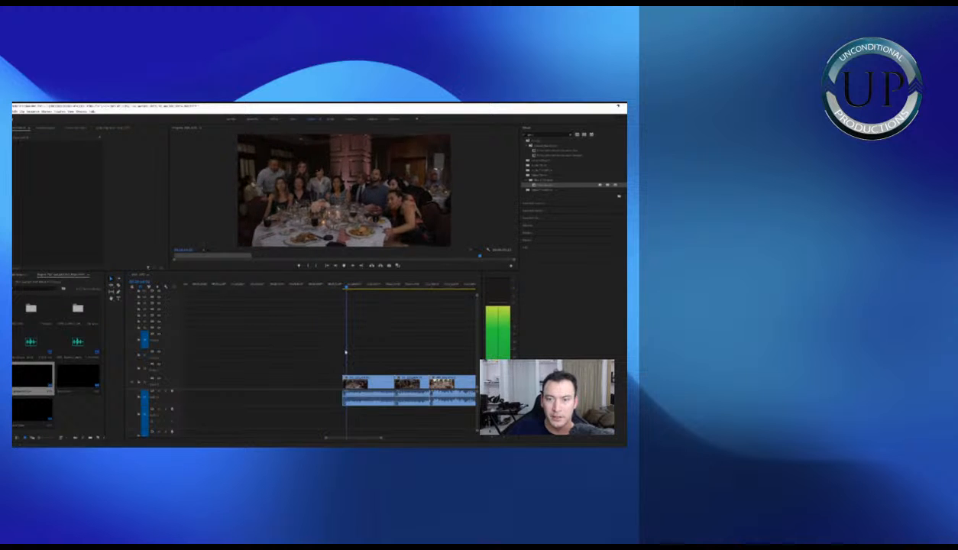
# Play the clip of the large group posing at the table by the pillar and delete it
pyautogui.moveTo(322, 358); pyautogui.dragTo(377, 392)
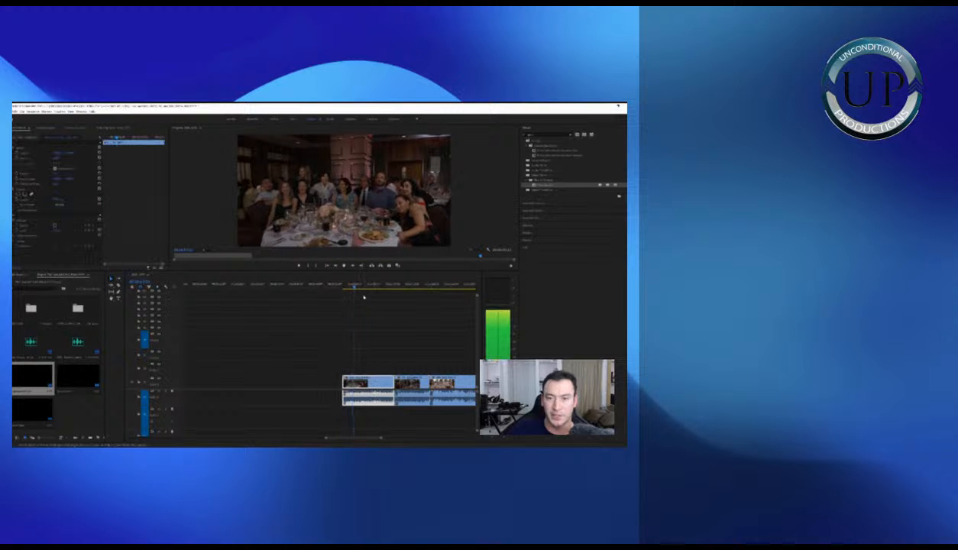
pyautogui.press('-')
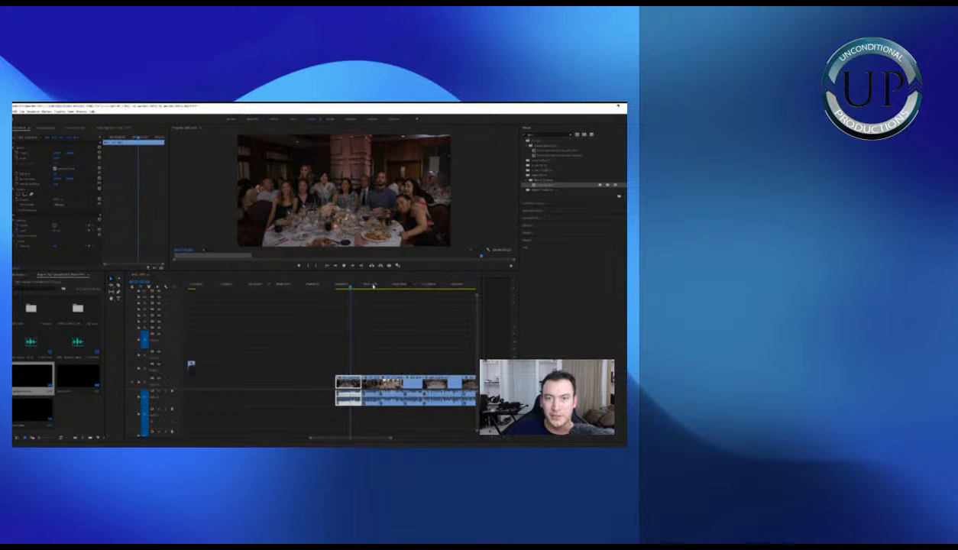
pyautogui.press('=')
pyautogui.press('space')
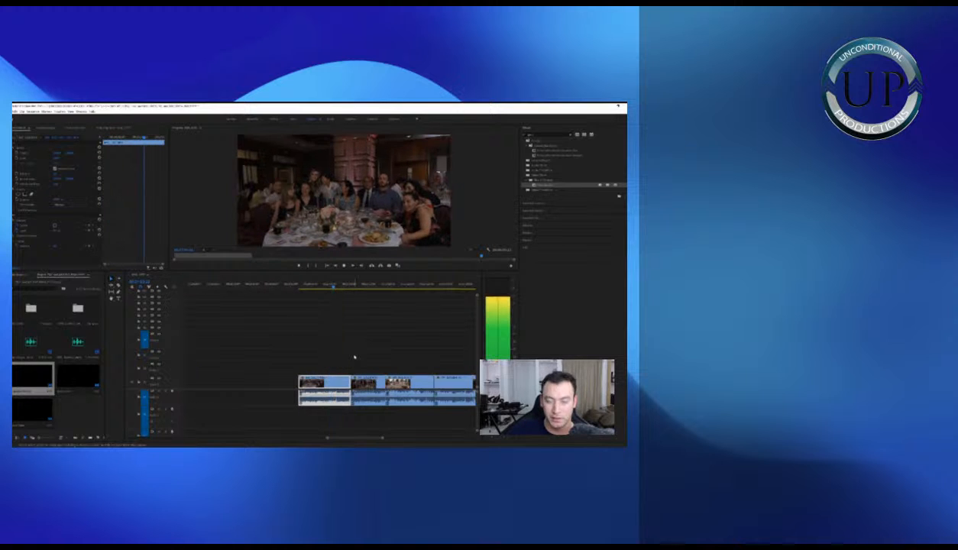
pyautogui.press('Delete')
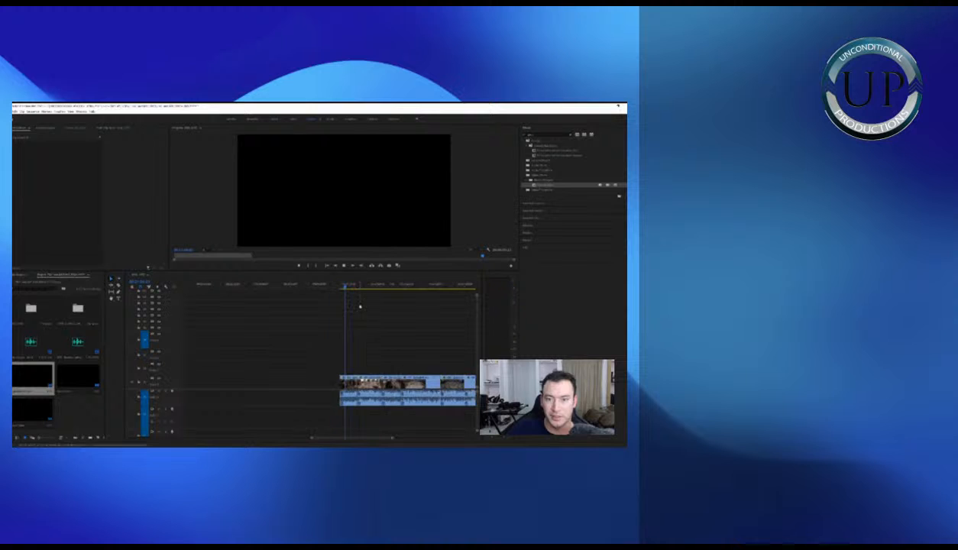
# Play the clip of the small group posing behind the floral centrepiece and delete it
pyautogui.hotkey('ctrl', 'z')
pyautogui.press('space')
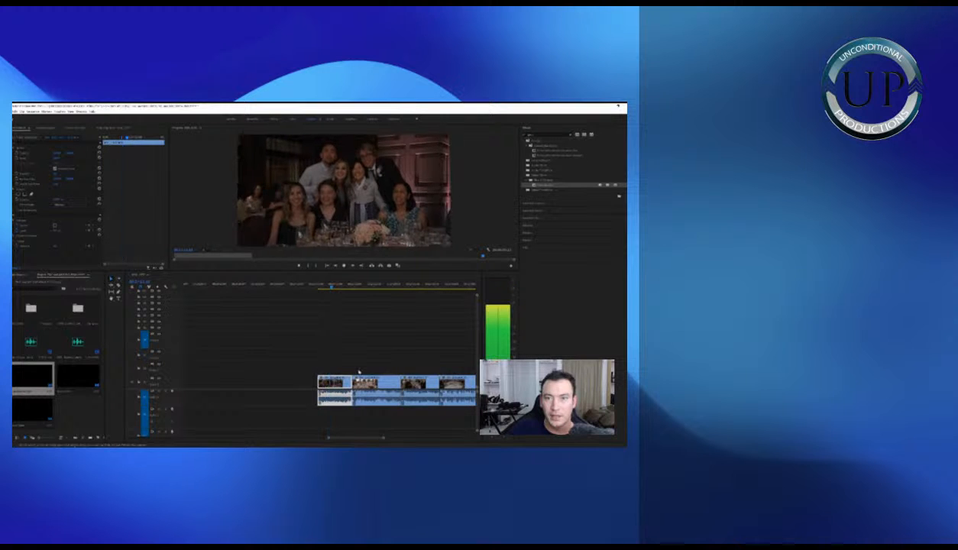
pyautogui.press('Delete')
# Play the toast clip at the table by the windows and split it where the guests reach in with their glasses
pyautogui.click(373, 288)
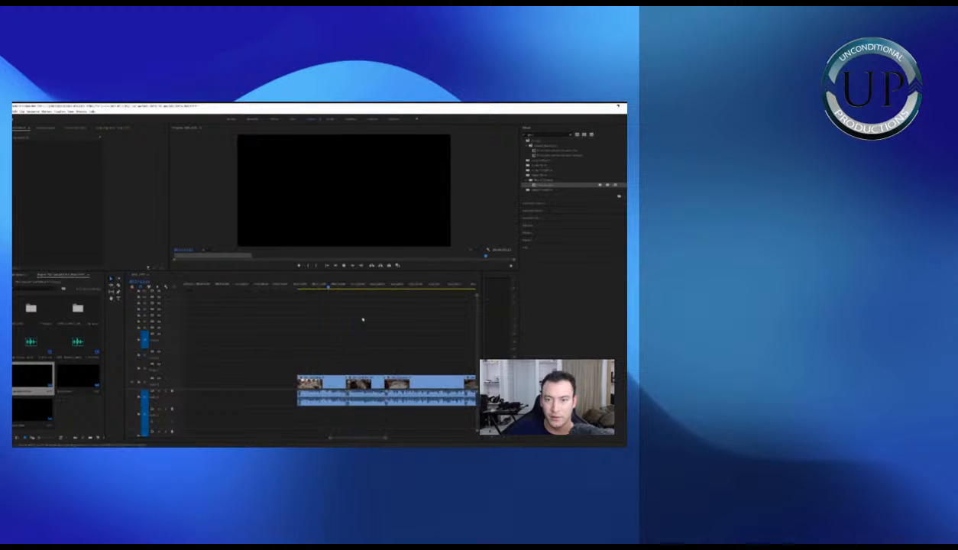
pyautogui.press('space')
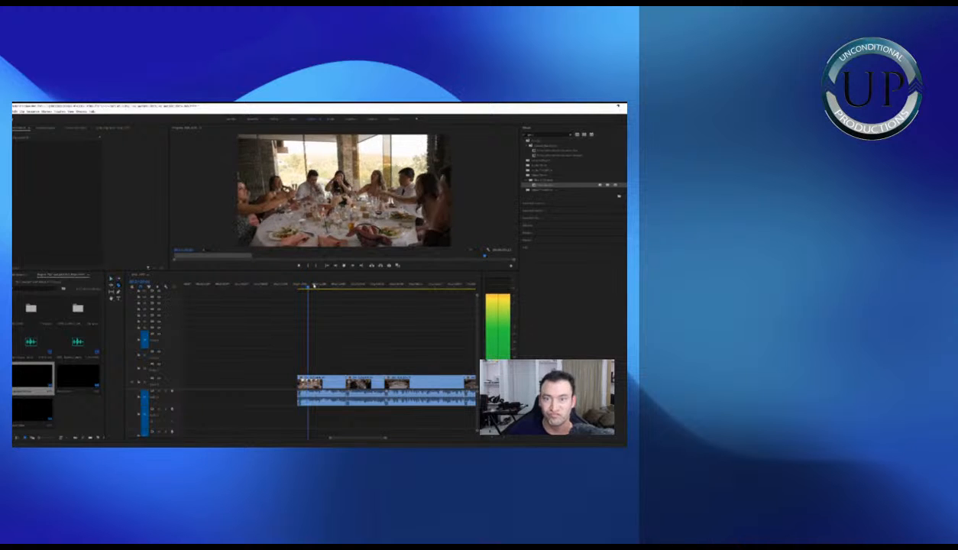
pyautogui.press('=')
pyautogui.press('=')
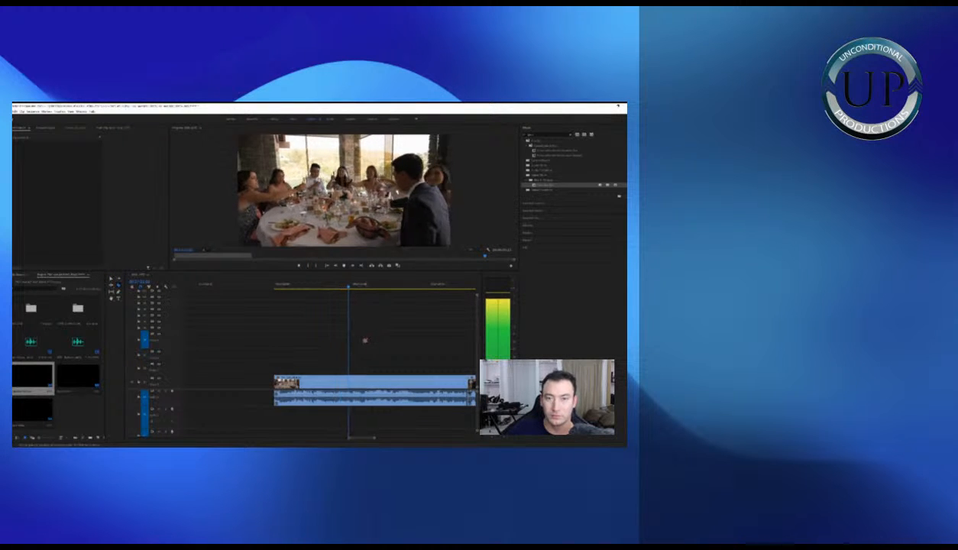
pyautogui.press('space')
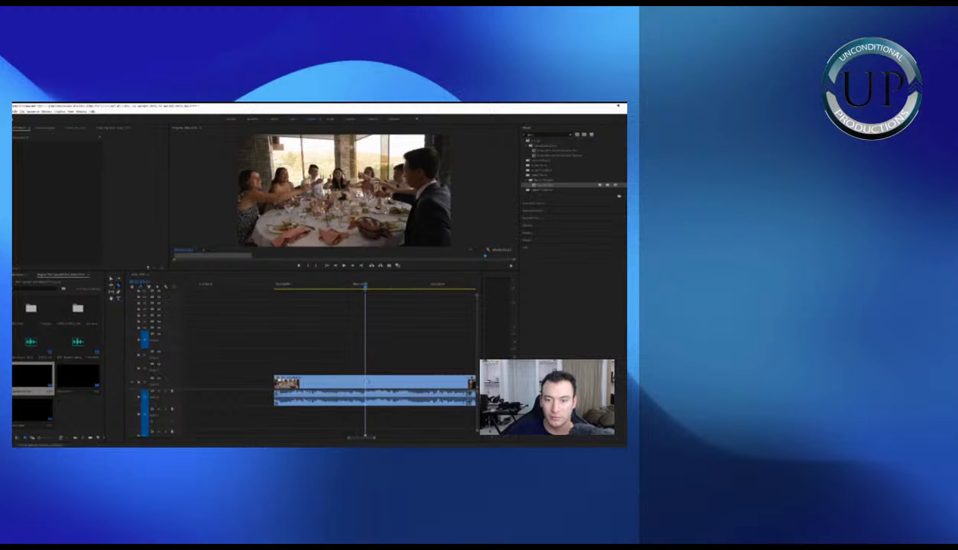
pyautogui.click(365, 388)
pyautogui.press('space')
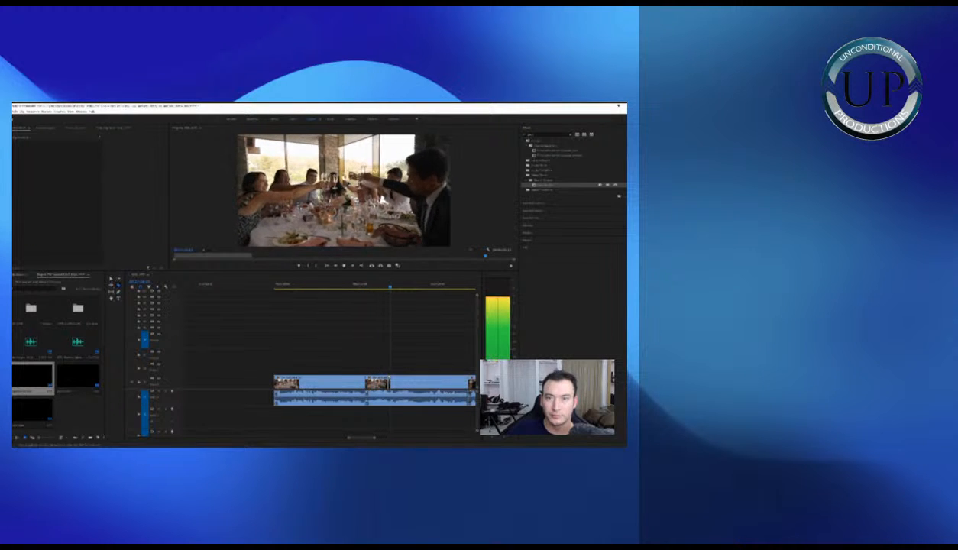
# Delete the parts of the window-side toast clip before and after the moment the guests bring their glasses together
pyautogui.click(325, 382)
pyautogui.press('Delete')
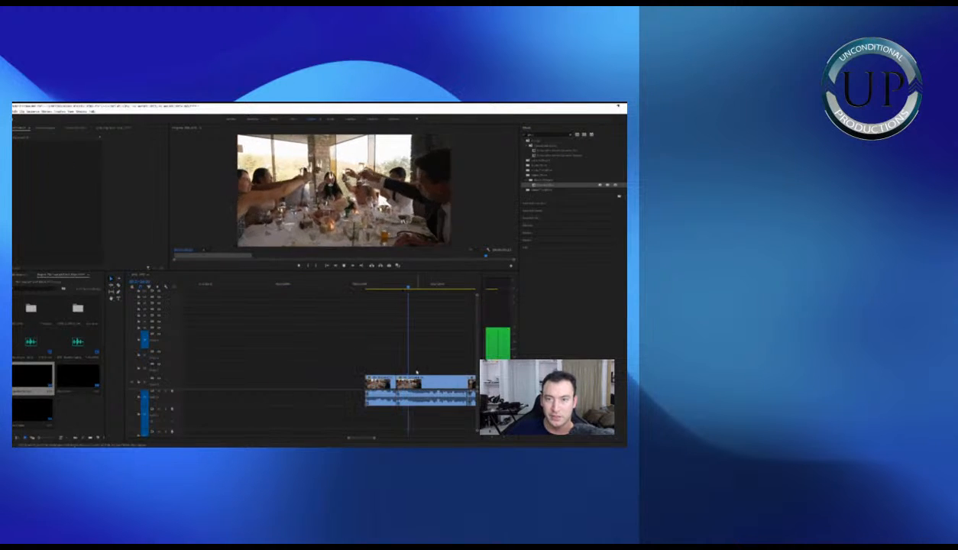
pyautogui.click(440, 388)
pyautogui.press('Delete')
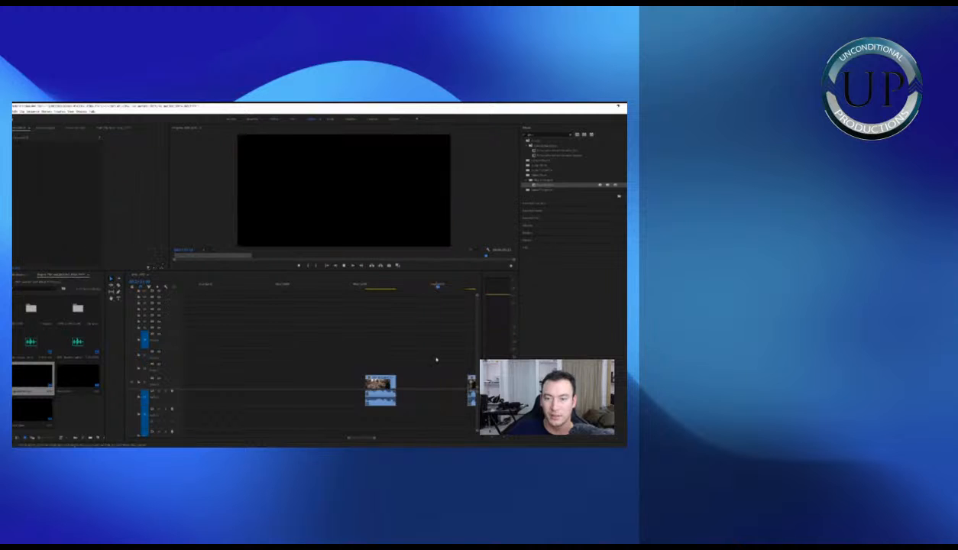
# Split the toast clip with the dark-haired guest in the foreground around the raised glasses and delete the parts before and after
pyautogui.press('-')
pyautogui.press('space')
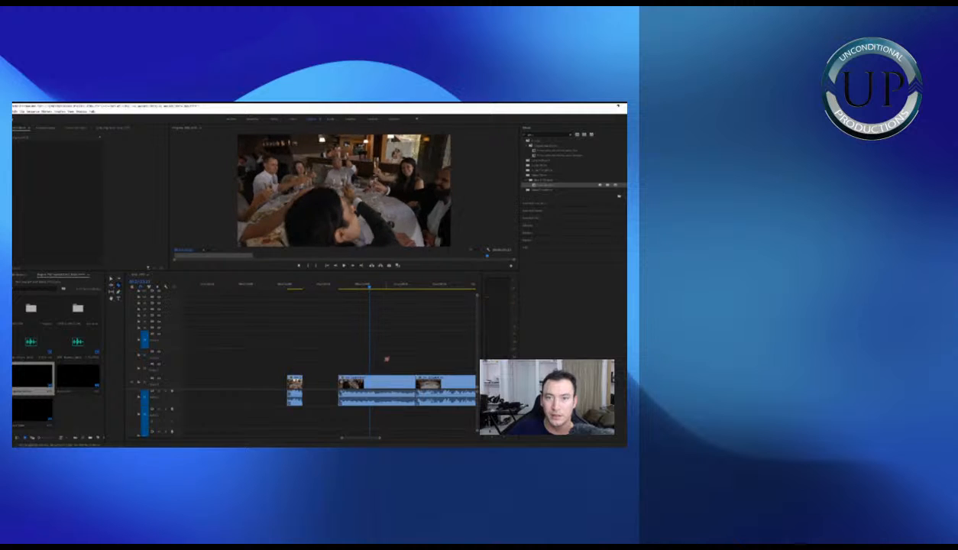
pyautogui.click(369, 381)
pyautogui.click(378, 382)
pyautogui.press('v')
pyautogui.click(358, 389)
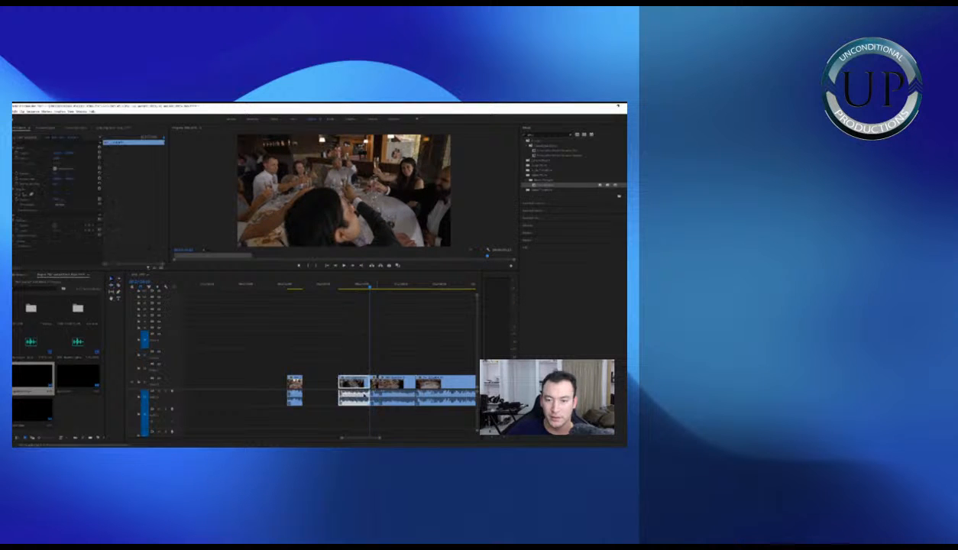
pyautogui.press('Delete')
pyautogui.click(395, 400)
pyautogui.press('Delete')
# Move the trimmed foreground-guest toast clip directly behind the preceding select and play across the join
pyautogui.moveTo(374, 384); pyautogui.dragTo(306, 384)
pyautogui.click(295, 285)
pyautogui.press('space')
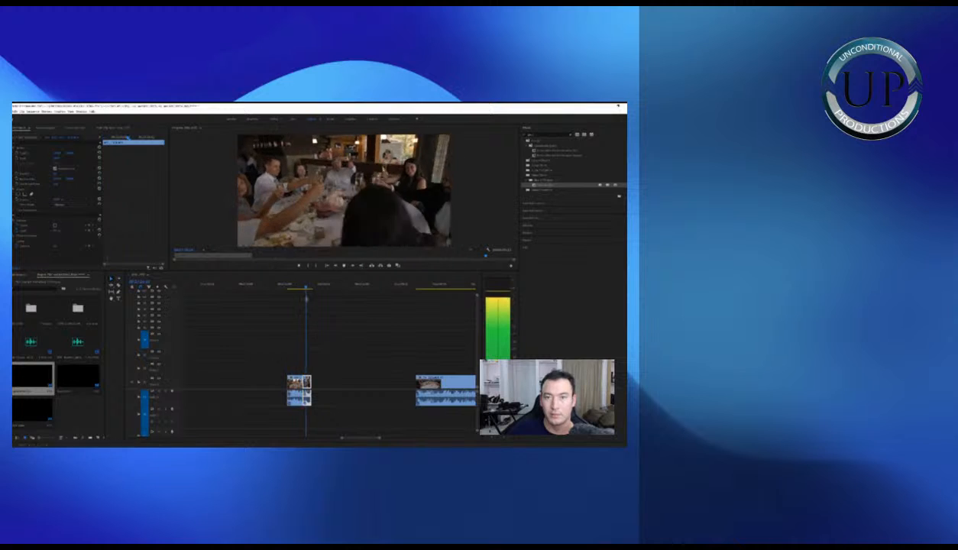
# Review the toast clip with the man in the white shirt and split it where the glasses go up
pyautogui.click(413, 286)
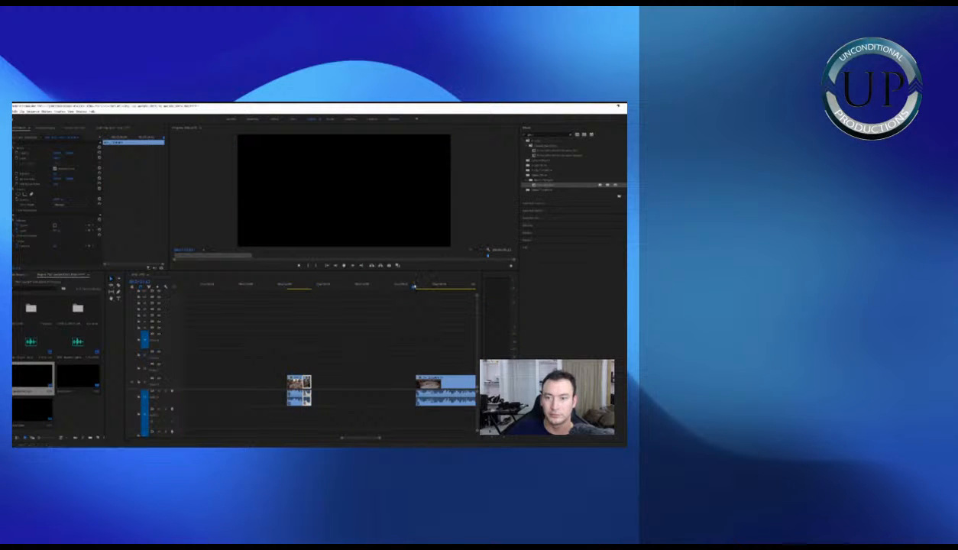
pyautogui.scroll(-2, 386, 312)
pyautogui.press('-')
pyautogui.moveTo(246, 350); pyautogui.dragTo(287, 402)
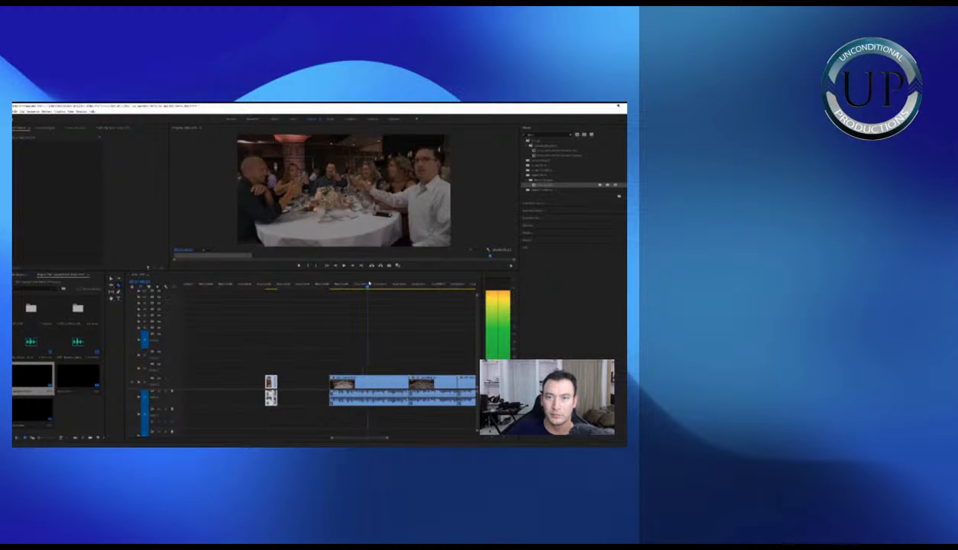
pyautogui.moveTo(384, 280); pyautogui.dragTo(381, 280)
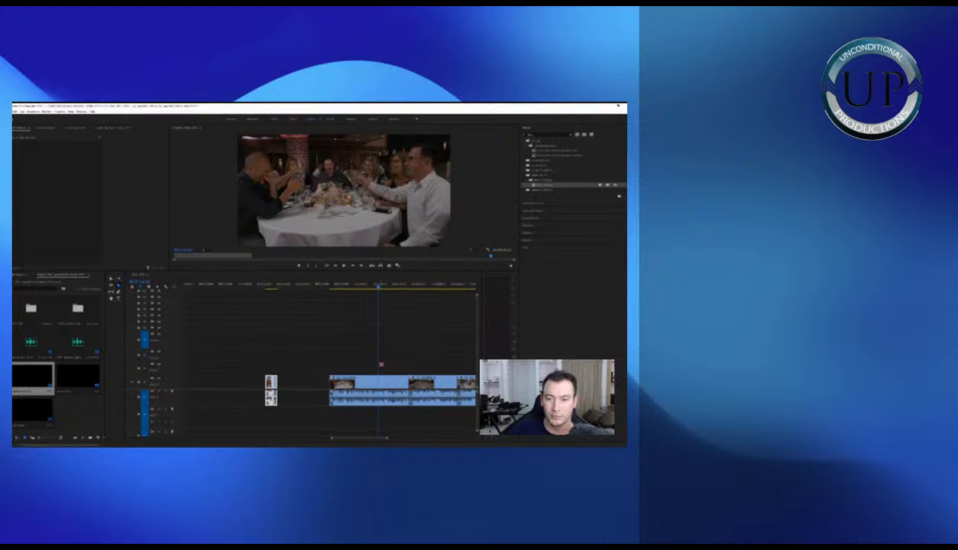
pyautogui.click(380, 380)
# Split the white-shirt toast clip after the toast, remove the surrounding footage, and move the kept piece behind the preceding selects
pyautogui.press('space')
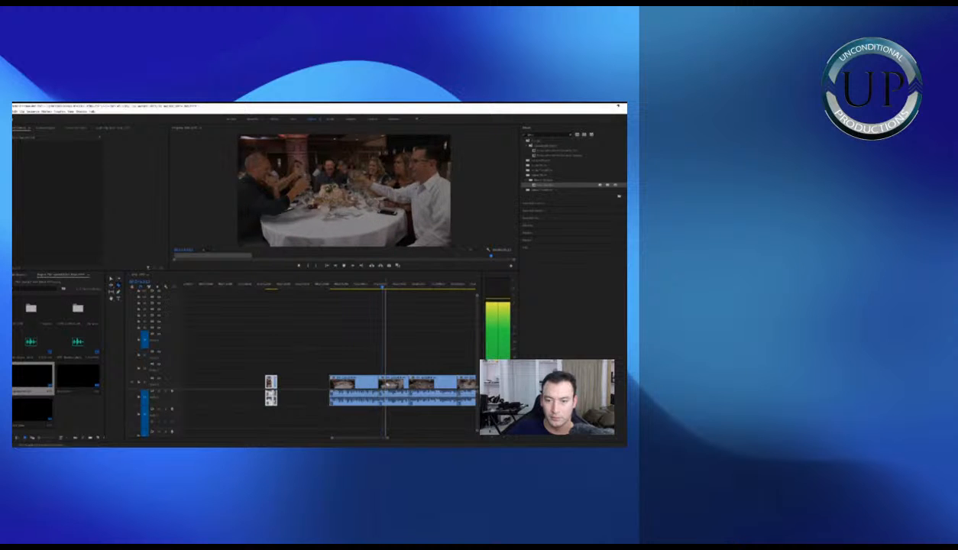
pyautogui.press('space')
pyautogui.click(383, 380)
pyautogui.press('v')
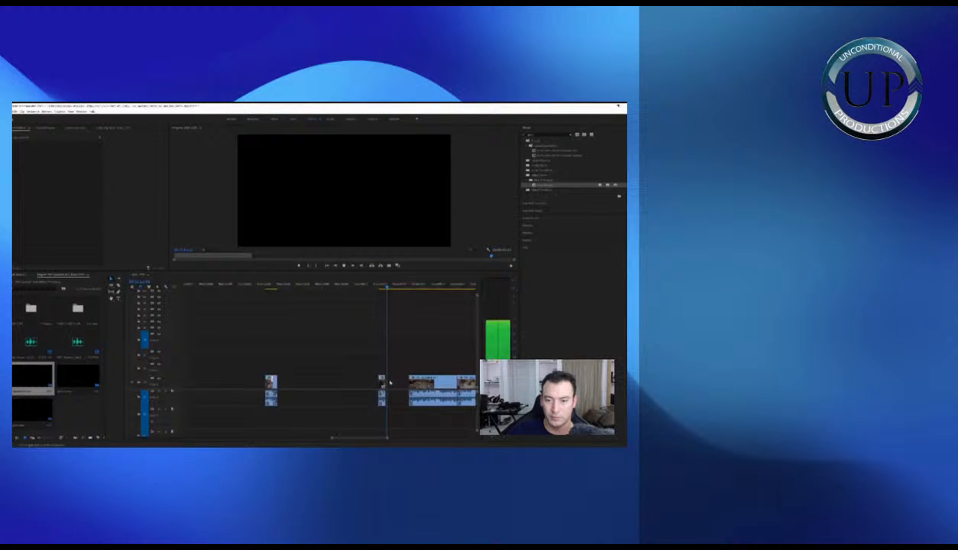
pyautogui.moveTo(390, 383); pyautogui.dragTo(280, 386)
# Play the candlelit table toast clip and split it at the start and end of the raised-glasses moment
pyautogui.click(413, 286)
pyautogui.press('-')
pyautogui.press('space')
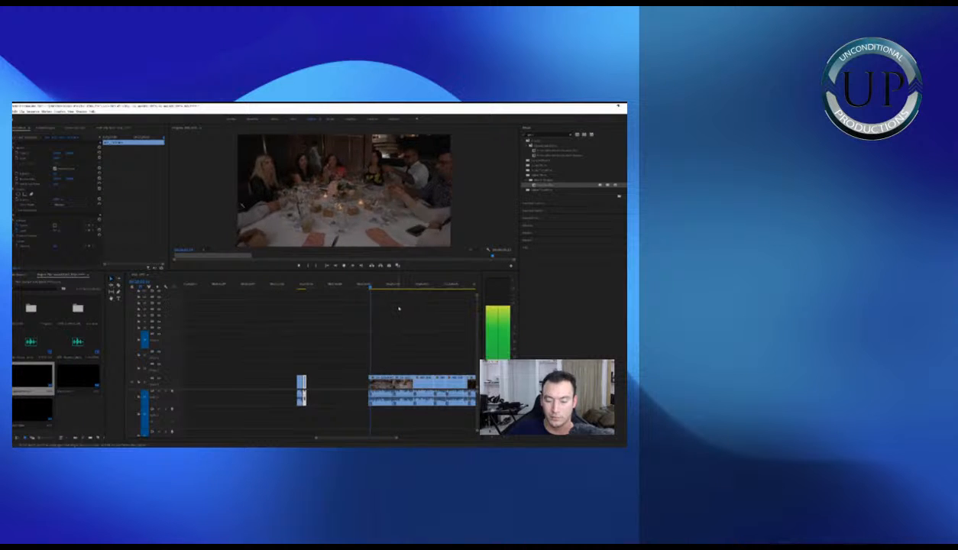
pyautogui.press('=')
pyautogui.press('c')
pyautogui.press('=')
pyautogui.press('-')
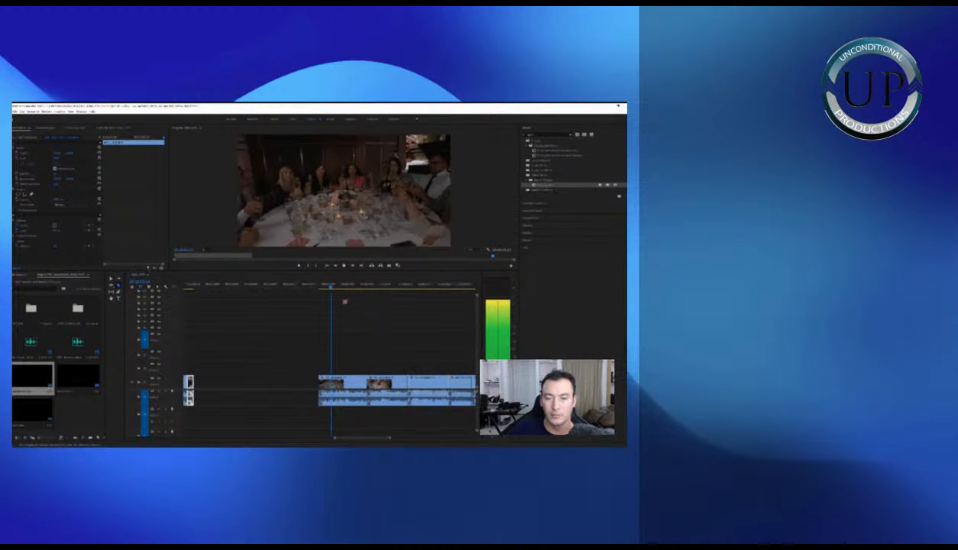
pyautogui.press('=')
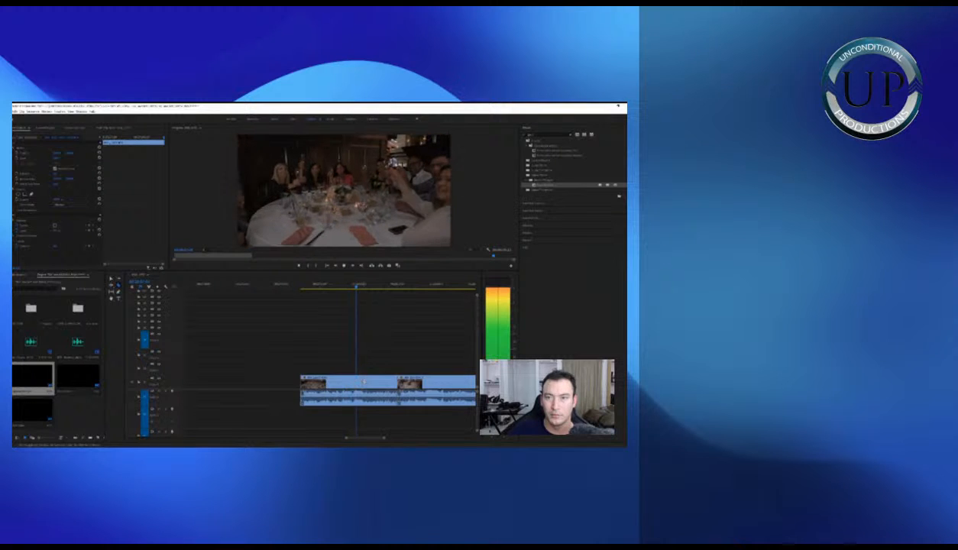
pyautogui.click(358, 382)
pyautogui.click(369, 382)
# Delete the parts of the candlelit toast clip before and after the kept moment and close the gap on the timeline
pyautogui.press('v')
pyautogui.moveTo(340, 362); pyautogui.dragTo(341, 391)
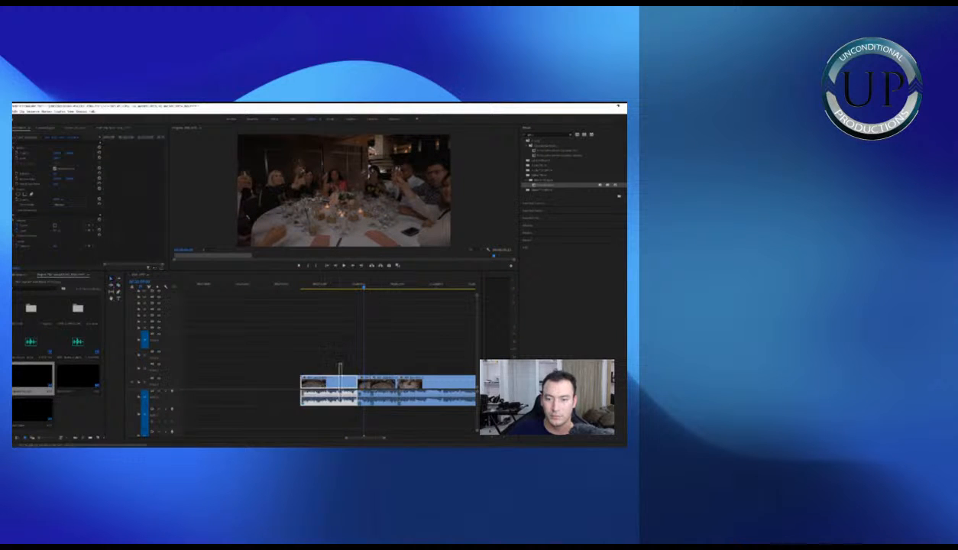
pyautogui.press('Delete')
pyautogui.moveTo(384, 362); pyautogui.dragTo(386, 391)
pyautogui.press('Delete')
pyautogui.press('-')
pyautogui.press('-')
pyautogui.click(301, 388)
pyautogui.press('Delete')
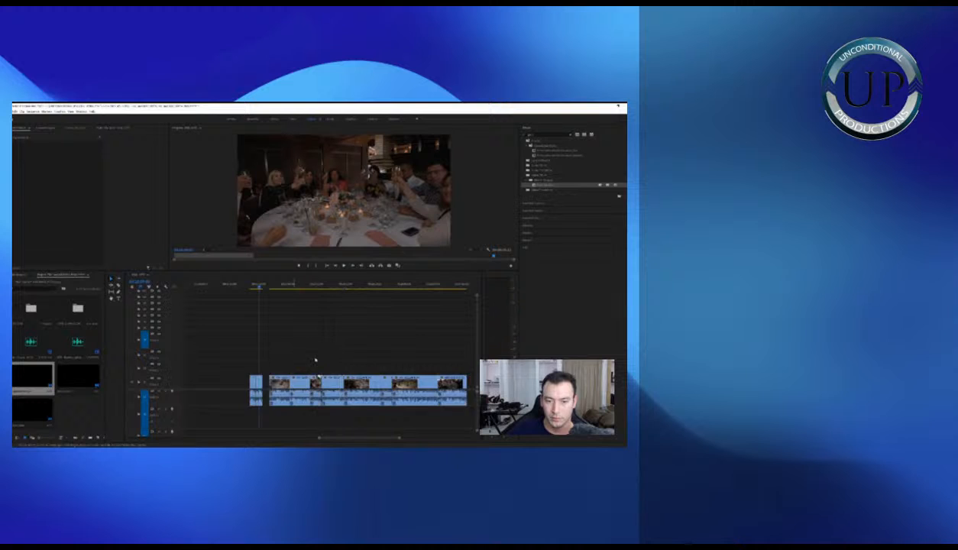
# Scrub the toast clip with the pink floral centrepiece and split it on both sides of the moment the guests reach in
pyautogui.press('=')
pyautogui.press('=')
pyautogui.moveTo(365, 288); pyautogui.dragTo(408, 285)
pyautogui.press('=')
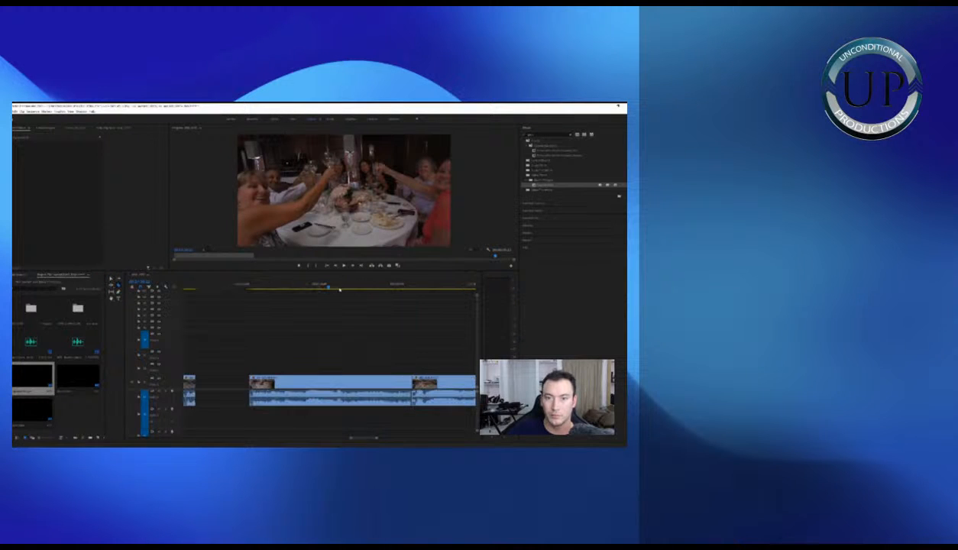
pyautogui.moveTo(326, 285); pyautogui.dragTo(313, 286)
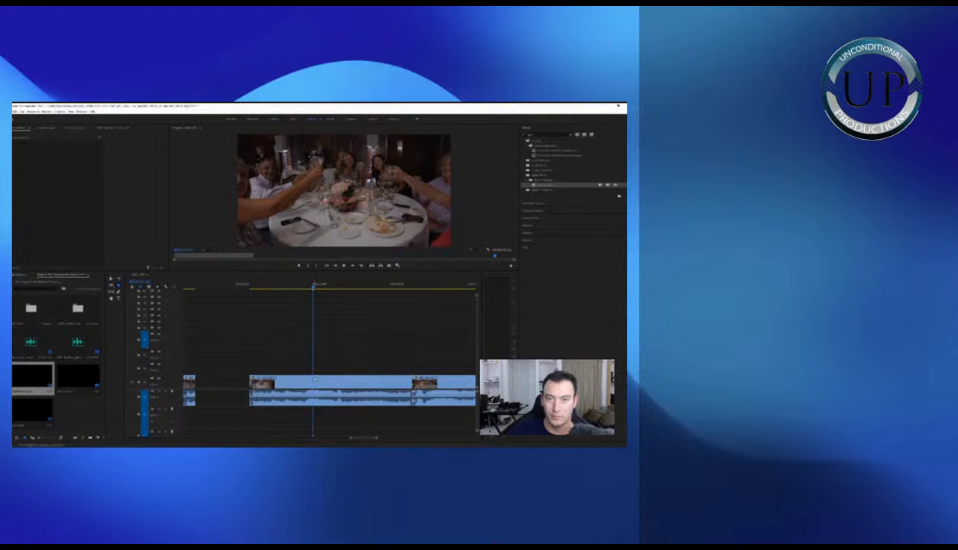
pyautogui.click(314, 380)
pyautogui.click(330, 381)
# Delete the floral-centrepiece clip's footage before and after the kept toast and close the gap in front of it
pyautogui.press('v')
pyautogui.click(296, 396)
pyautogui.press('Delete')
pyautogui.click(347, 402)
pyautogui.press('Delete')
pyautogui.click(278, 397)
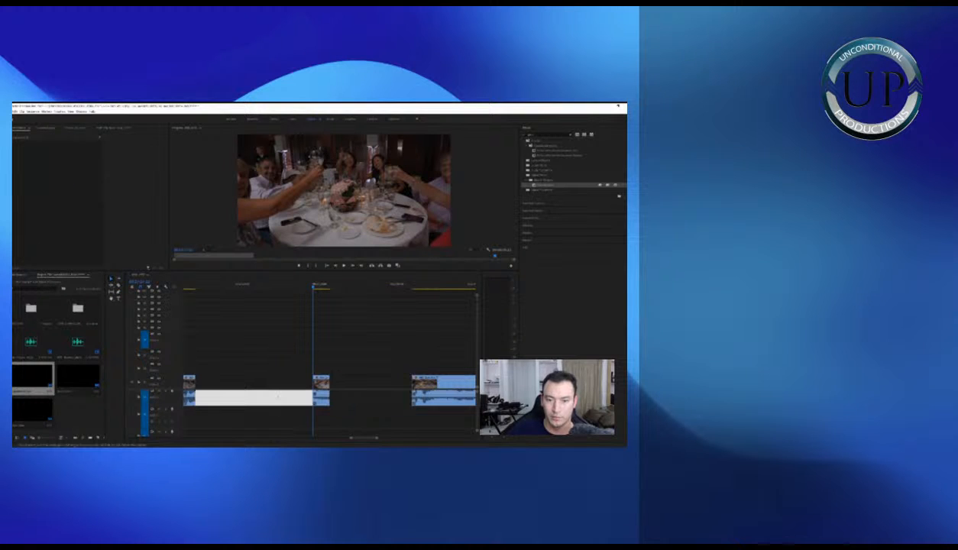
pyautogui.click(290, 390)
pyautogui.click(291, 386)
pyautogui.press('Delete')
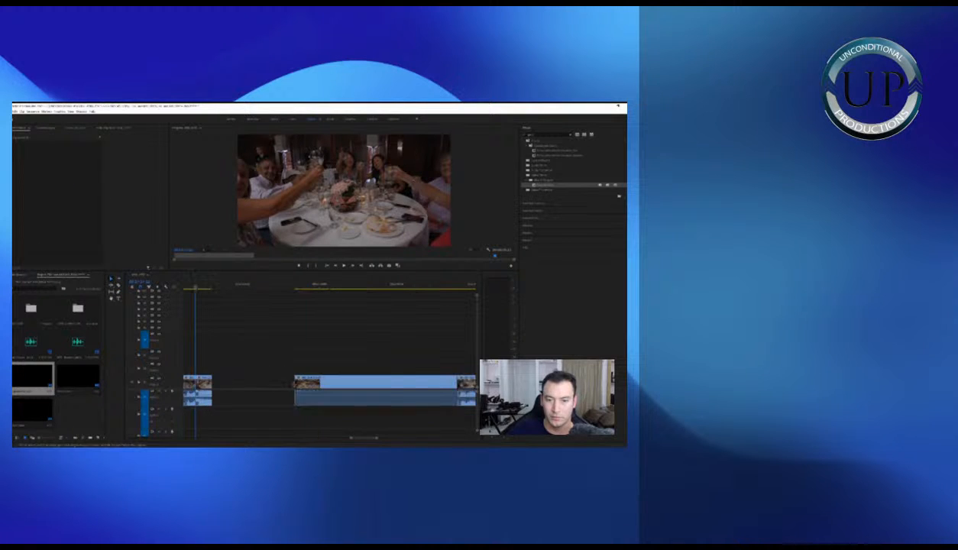
# Play the next toast clip with the dark head in the foreground and trim its start and end to the brief toast
pyautogui.press('-')
pyautogui.moveTo(306, 288); pyautogui.dragTo(317, 288)
pyautogui.press('=')
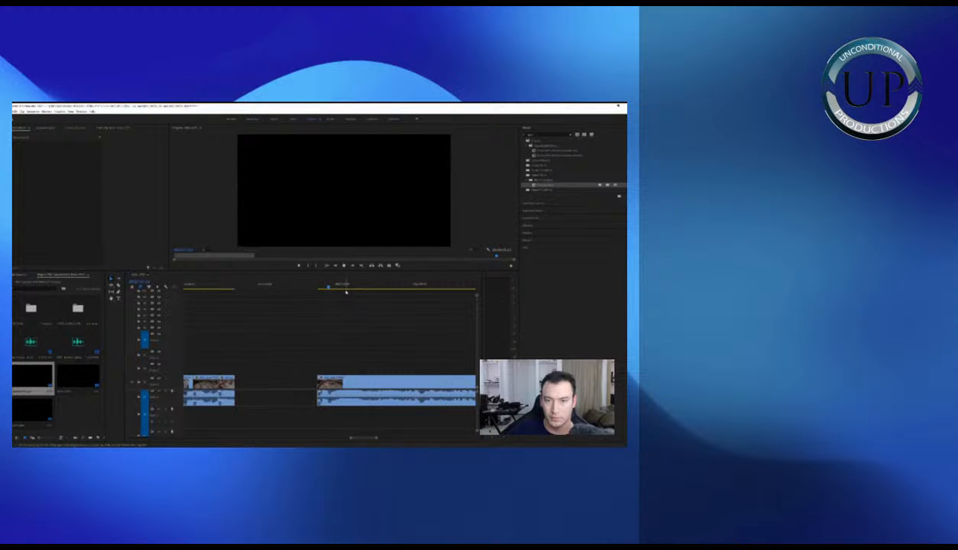
pyautogui.press('space')
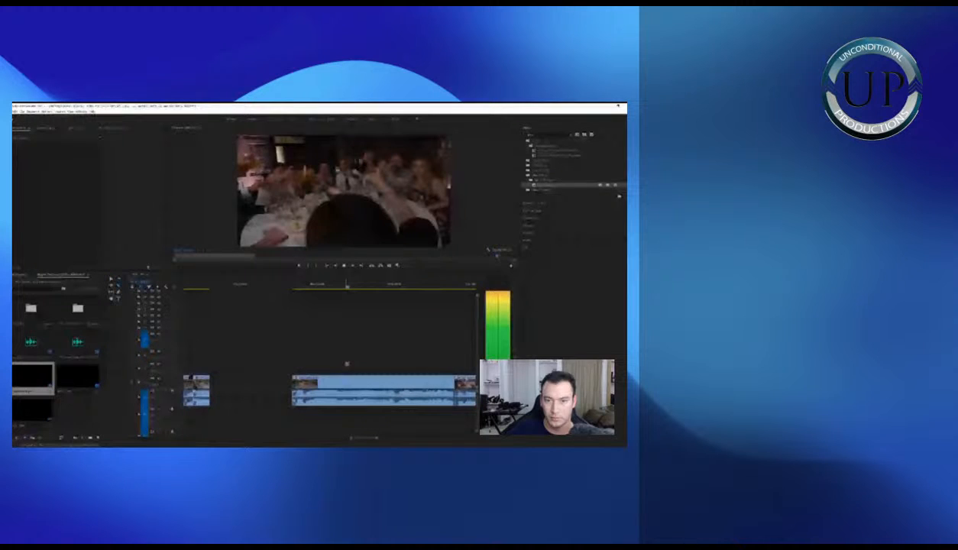
pyautogui.press('space')
pyautogui.moveTo(293, 384); pyautogui.dragTo(348, 385)
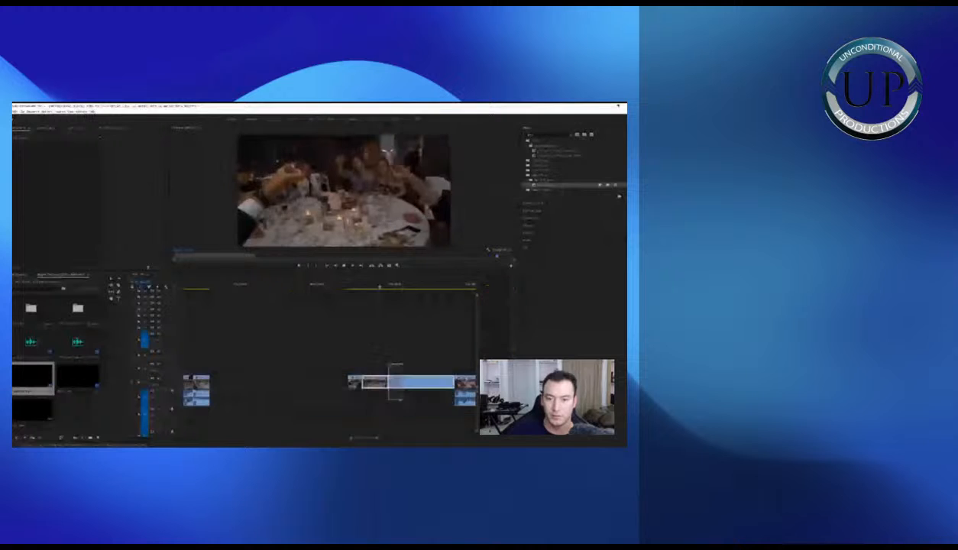
pyautogui.moveTo(454, 385); pyautogui.dragTo(361, 384)
# Close the gap between the earlier selects and the newly trimmed toast clip
pyautogui.click(315, 397)
pyautogui.click(316, 385)
pyautogui.press('Delete')
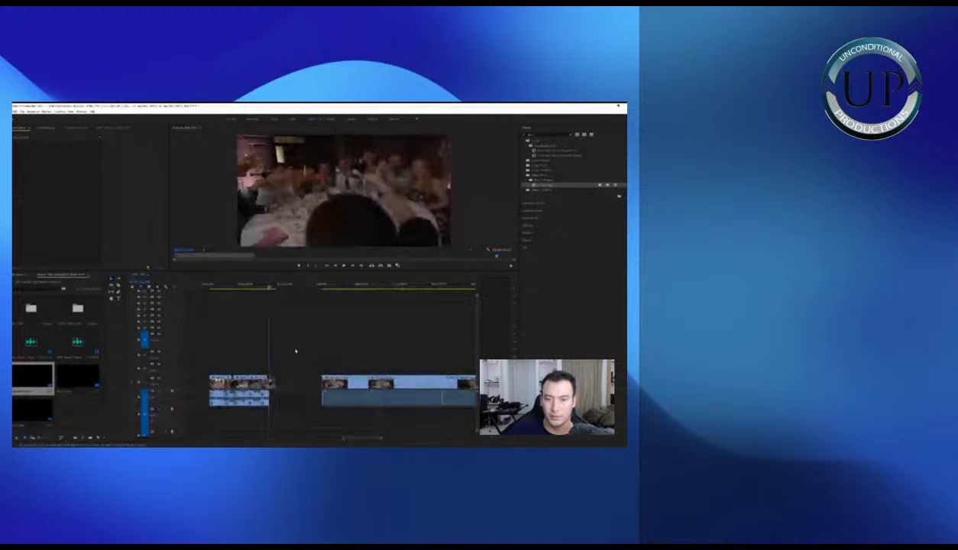
# Play the toast clip at the table in front of the bright windows and cut away its opening
pyautogui.click(356, 285)
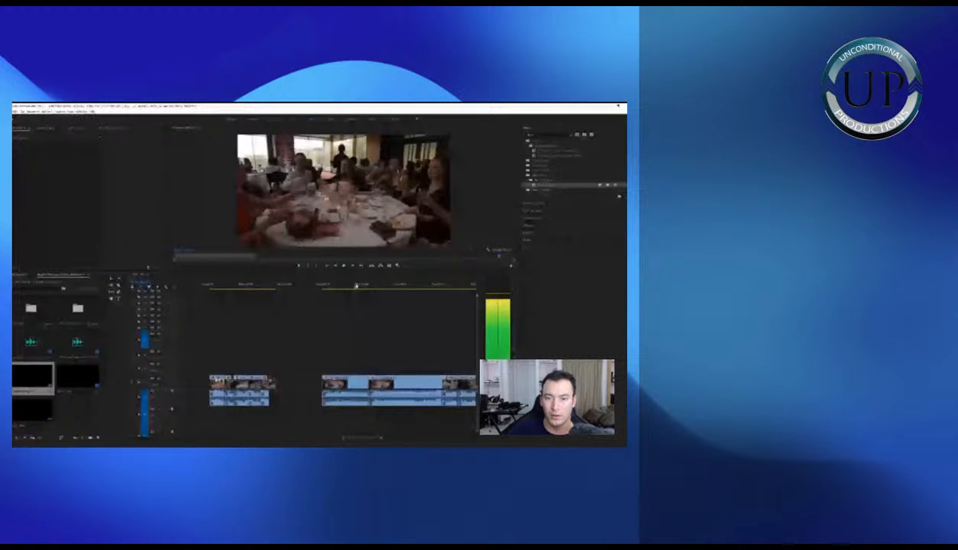
pyautogui.moveTo(345, 356); pyautogui.dragTo(309, 401)
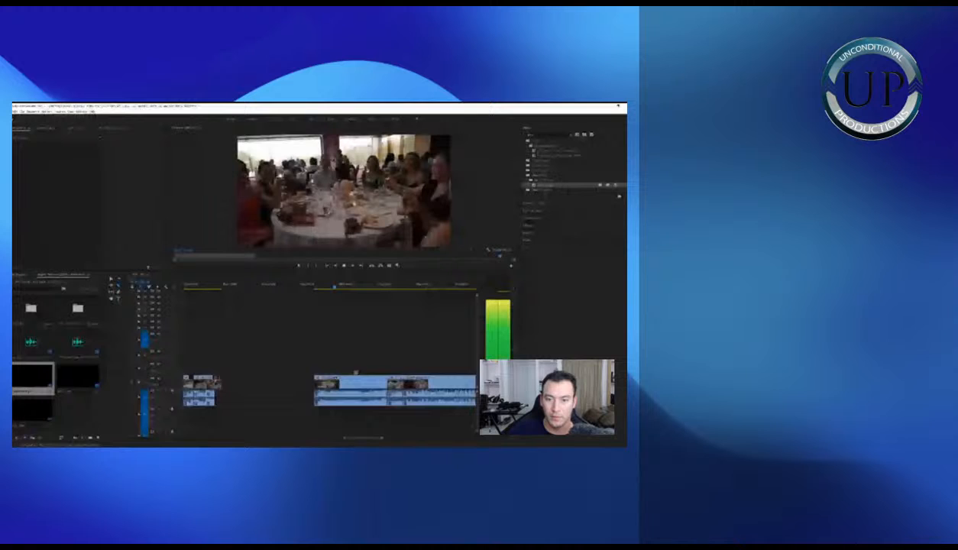
pyautogui.moveTo(327, 355); pyautogui.dragTo(316, 406)
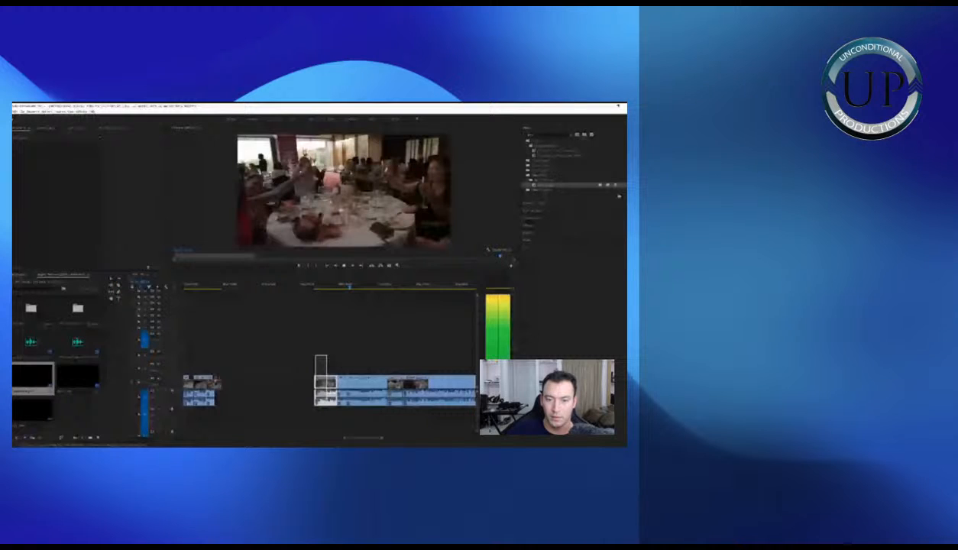
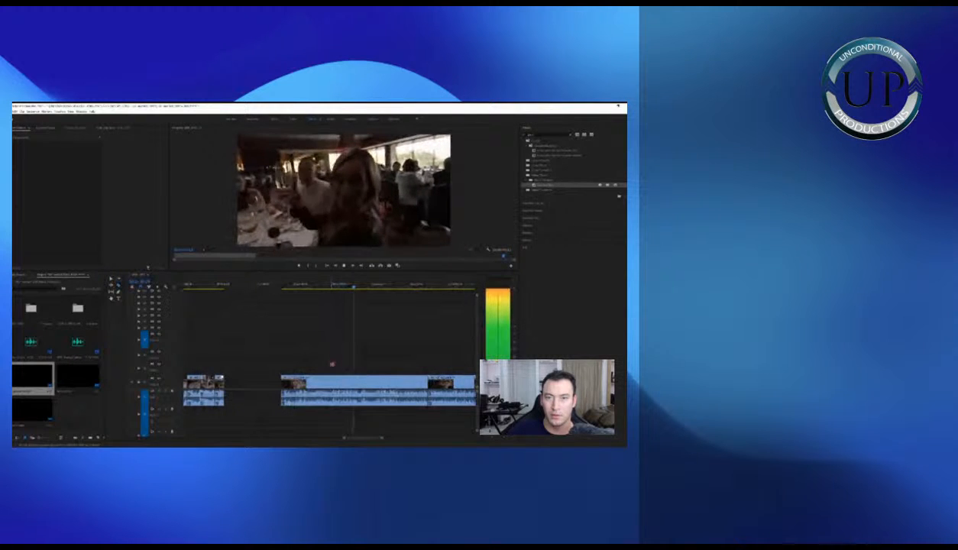
# Skip past the clip of the woman close to the camera, play the following dim clip by the wooden door, and delete it
pyautogui.click(424, 285)
pyautogui.click(365, 386)
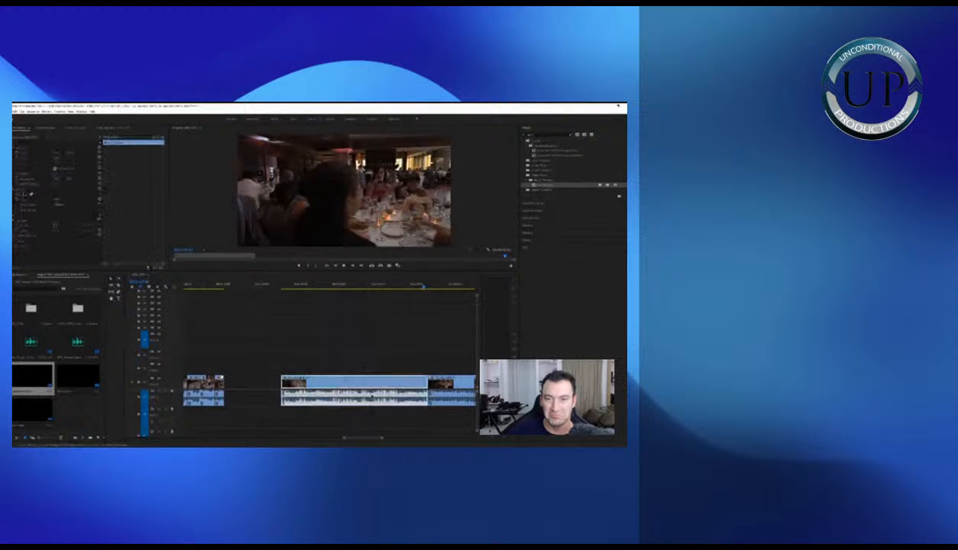
pyautogui.press('-')
pyautogui.scroll(-2, 365, 330)
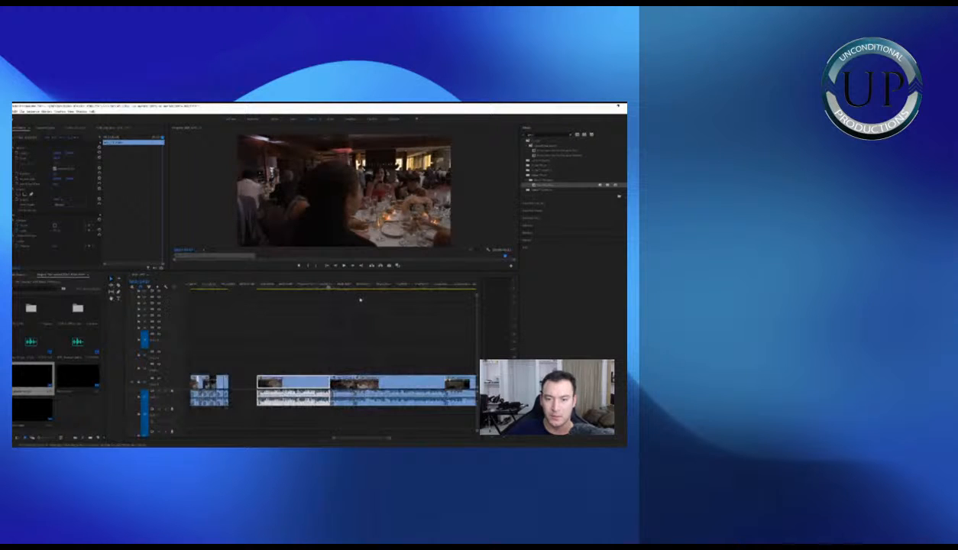
pyautogui.press('space')
pyautogui.press('=')
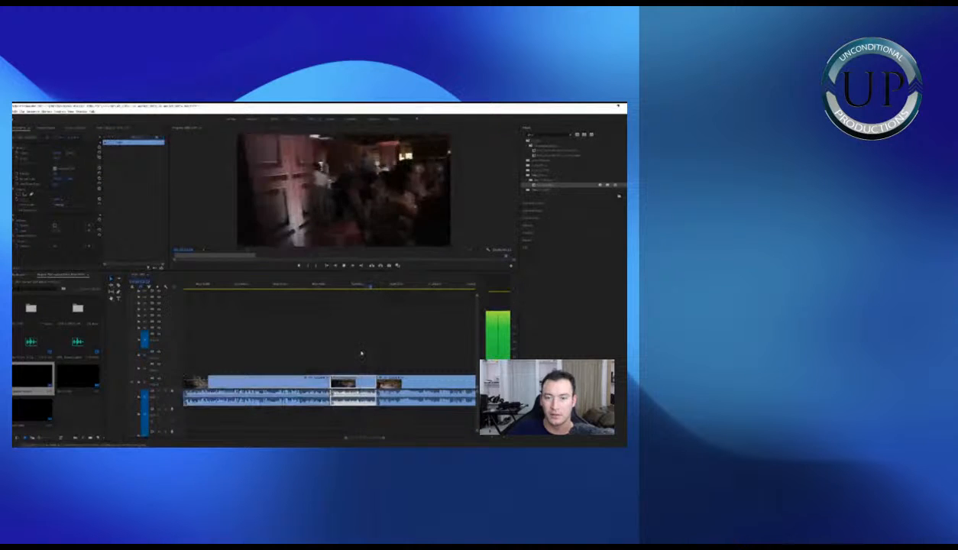
pyautogui.press('Delete')
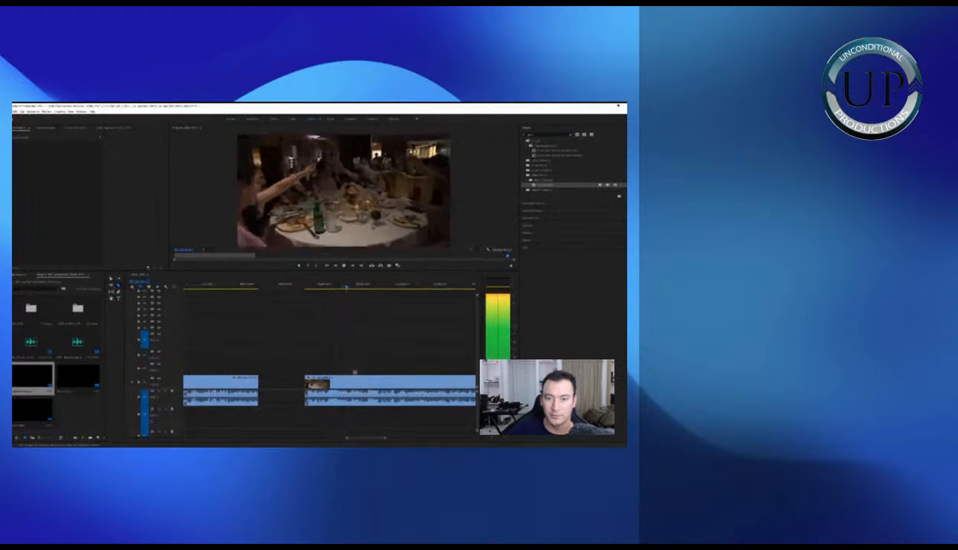
# Split the toast clip with the green bottle around the raised glasses and delete the part before them
pyautogui.press('space')
pyautogui.click(349, 379)
pyautogui.click(337, 380)
pyautogui.press('v')
pyautogui.click(321, 379)
pyautogui.press('Delete')
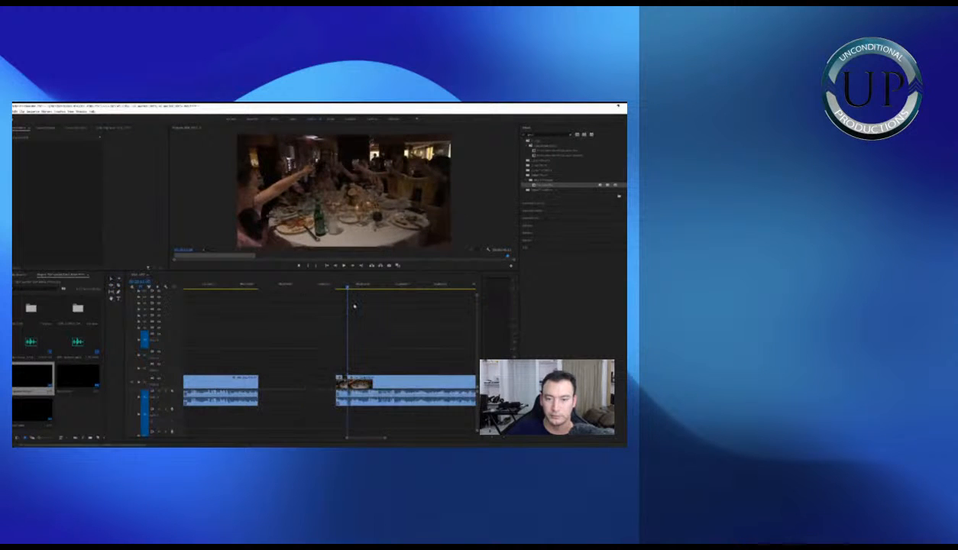
# Play the remainder of the green-bottle clip after the toast moment and delete it
pyautogui.moveTo(345, 285); pyautogui.dragTo(376, 286)
pyautogui.press('-')
pyautogui.press('space')
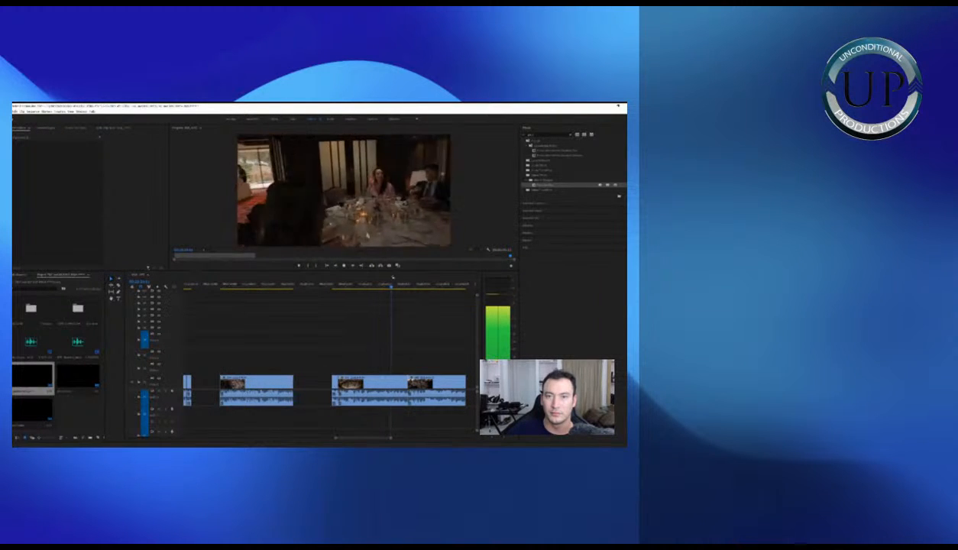
pyautogui.click(364, 386)
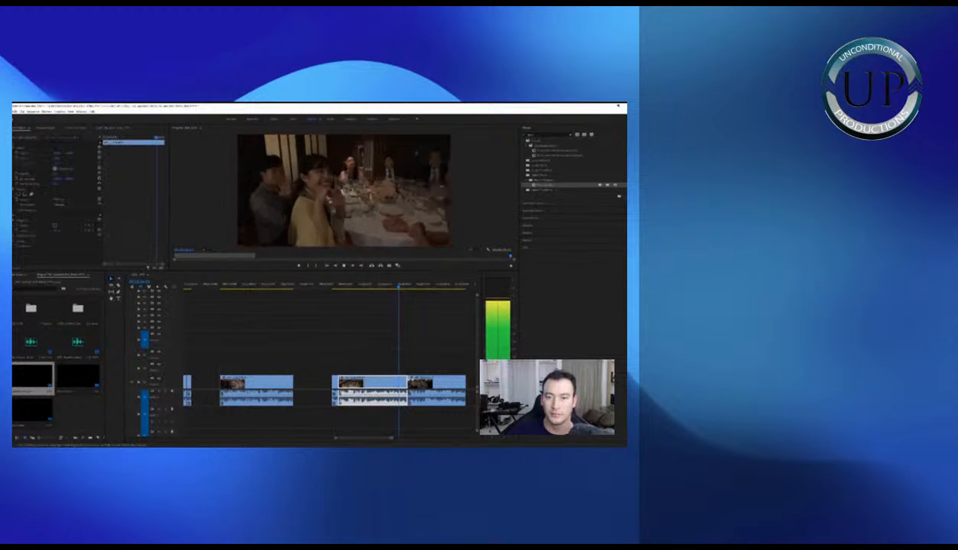
pyautogui.press('Delete')
# Play the kept green-bottle toast moment and move it to the end of the grouped selects
pyautogui.click(335, 284)
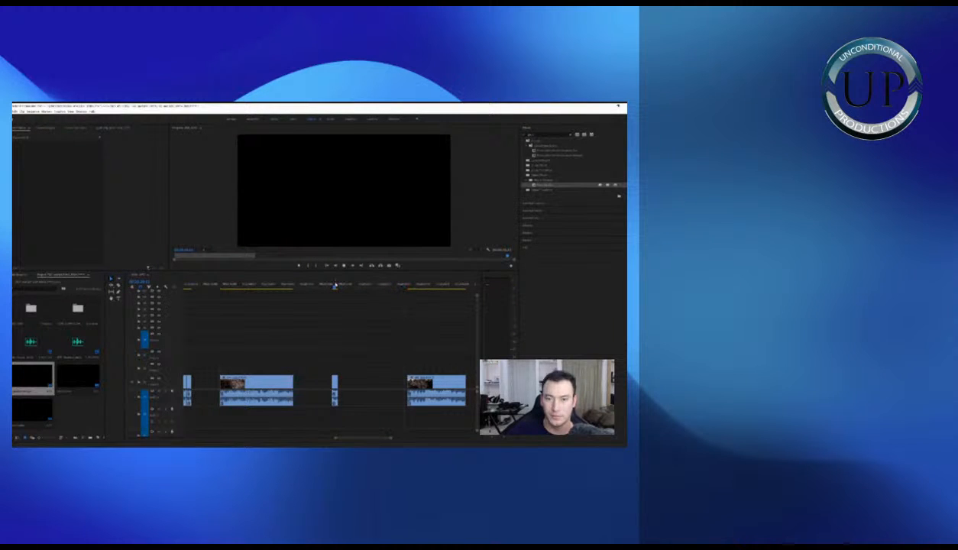
pyautogui.press('space')
pyautogui.moveTo(317, 340); pyautogui.dragTo(268, 383)
pyautogui.click(334, 387)
pyautogui.press('-')
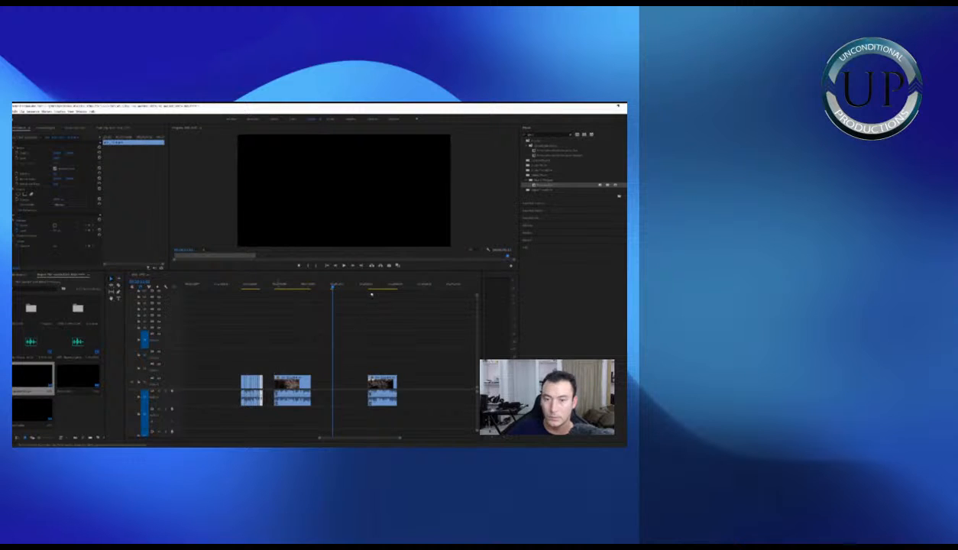
# Play the next dim toast clip, split it around the raised glasses, and delete the parts before and after that moment
pyautogui.click(370, 288)
pyautogui.press('=')
pyautogui.click(335, 287)
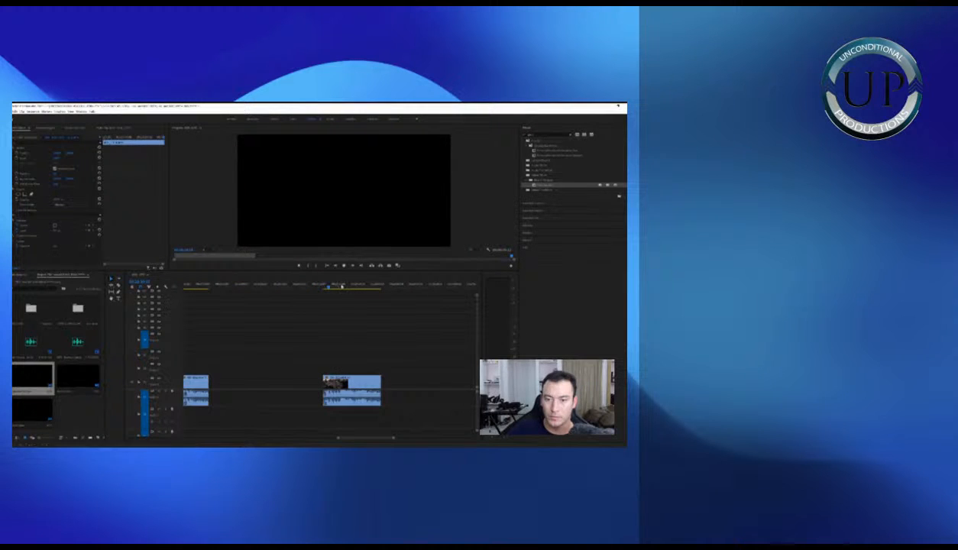
pyautogui.press('space')
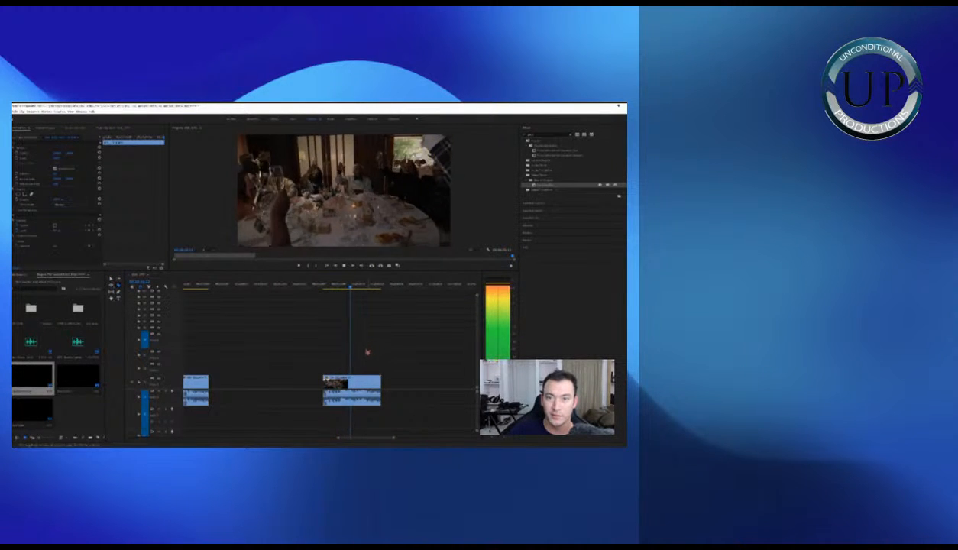
pyautogui.press('space')
pyautogui.click(348, 385)
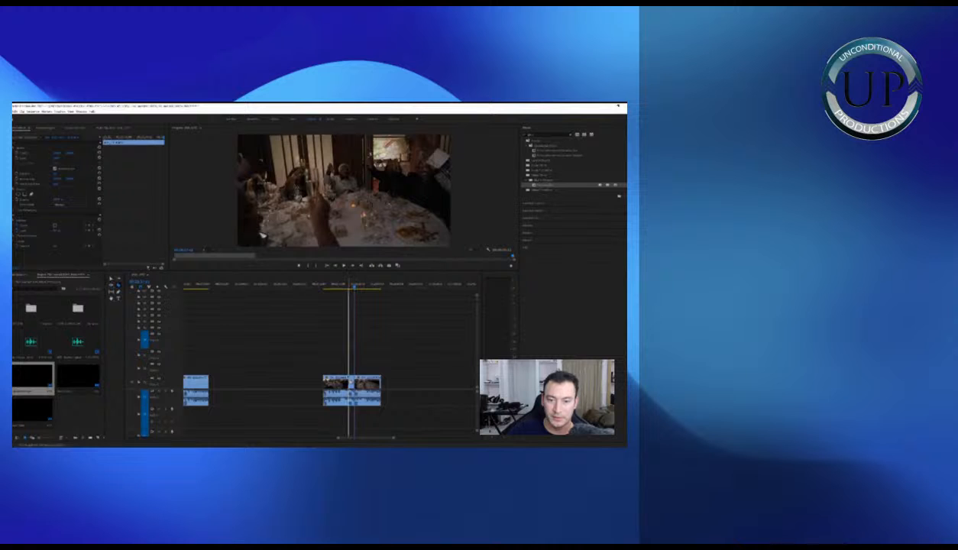
pyautogui.press('v')
pyautogui.moveTo(348, 359); pyautogui.dragTo(346, 396)
pyautogui.press('Delete')
pyautogui.moveTo(380, 361); pyautogui.dragTo(241, 384)
pyautogui.press('Down')
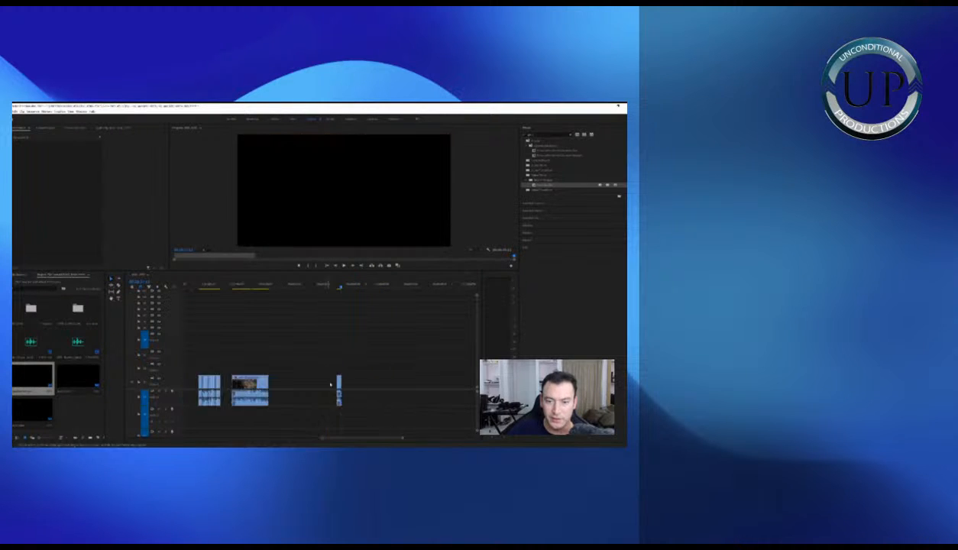
# Move the short toast moment just kept to the end of the grouped selects
pyautogui.press('-')
pyautogui.moveTo(312, 361); pyautogui.dragTo(338, 397)
pyautogui.press('Up')
pyautogui.press('Up')
pyautogui.press('=')
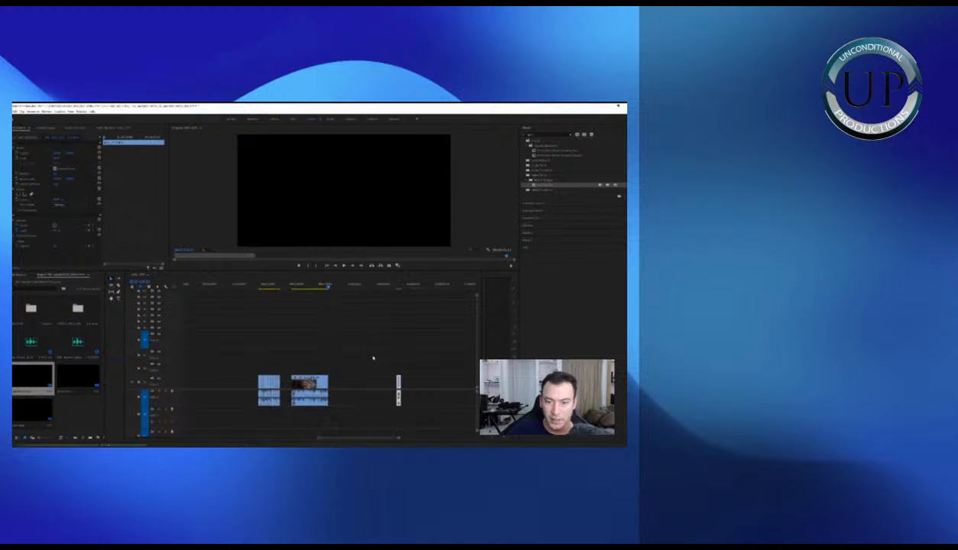
pyautogui.moveTo(372, 356); pyautogui.dragTo(284, 390)
# Select and play the remaining long clip of the blonde woman close to the camera, and delete it
pyautogui.click(261, 285)
pyautogui.press('=')
pyautogui.moveTo(393, 348); pyautogui.dragTo(416, 389)
pyautogui.click(410, 285)
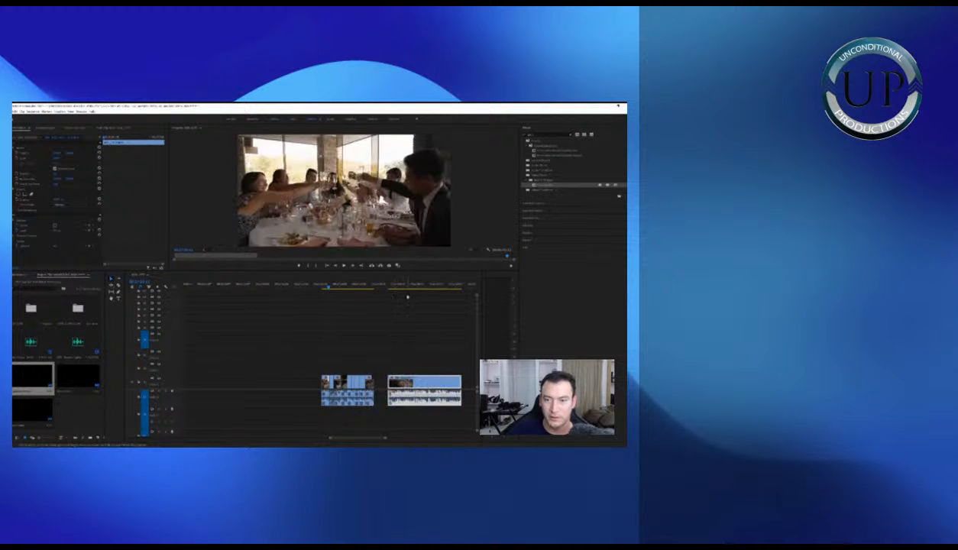
pyautogui.press('-')
pyautogui.press('=')
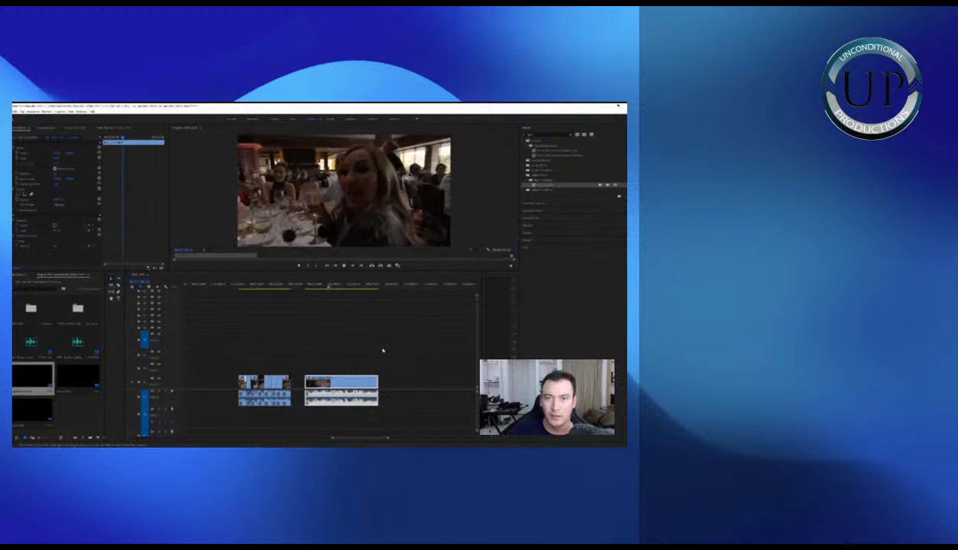
pyautogui.press('space')
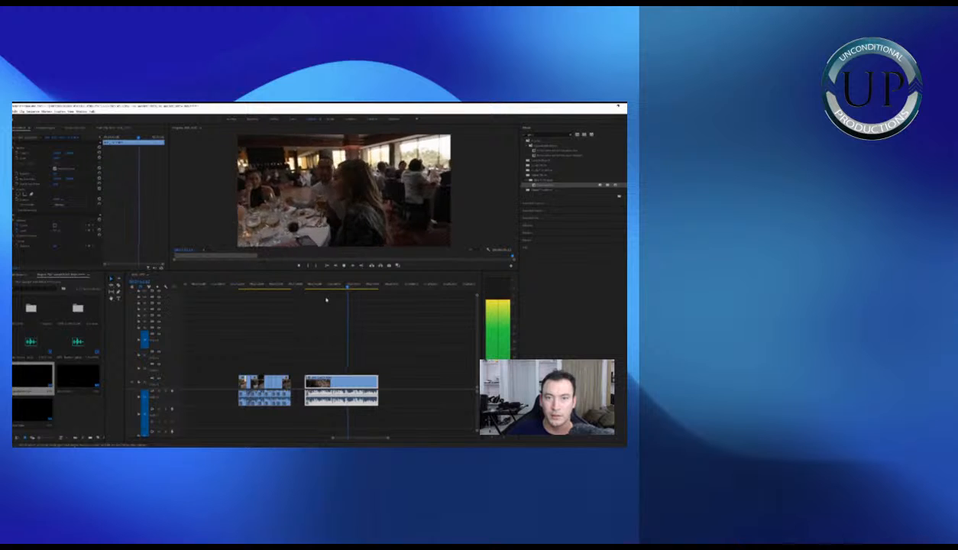
pyautogui.press('Delete')
# Play the grouped toast selects from the start, trim the end of the first clip and start of the third, and close the gaps
pyautogui.press('Home')
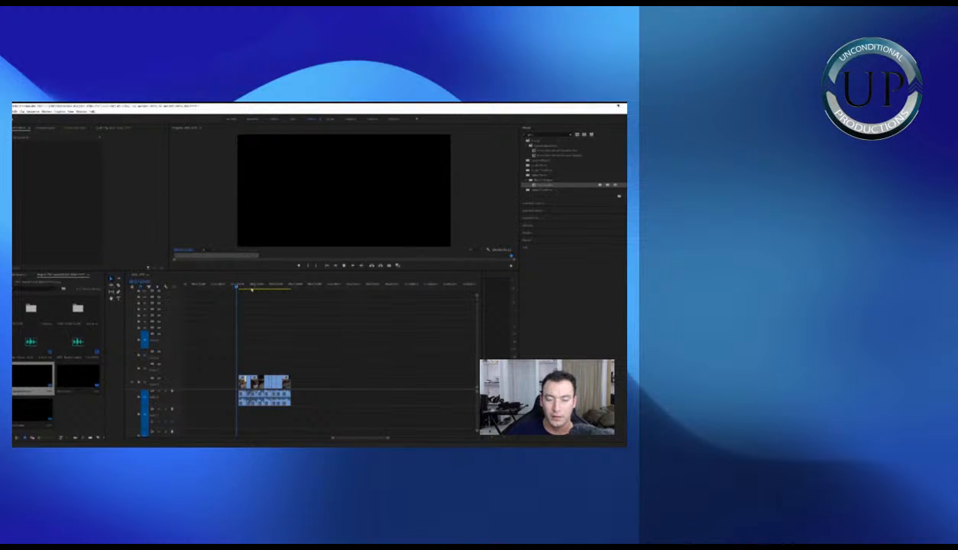
pyautogui.press('=')
pyautogui.press('space')
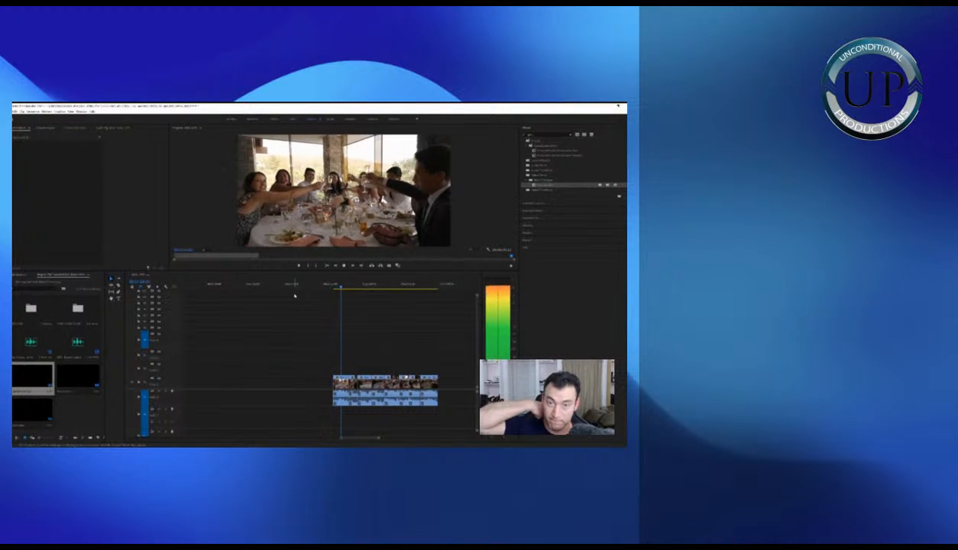
pyautogui.press('=')
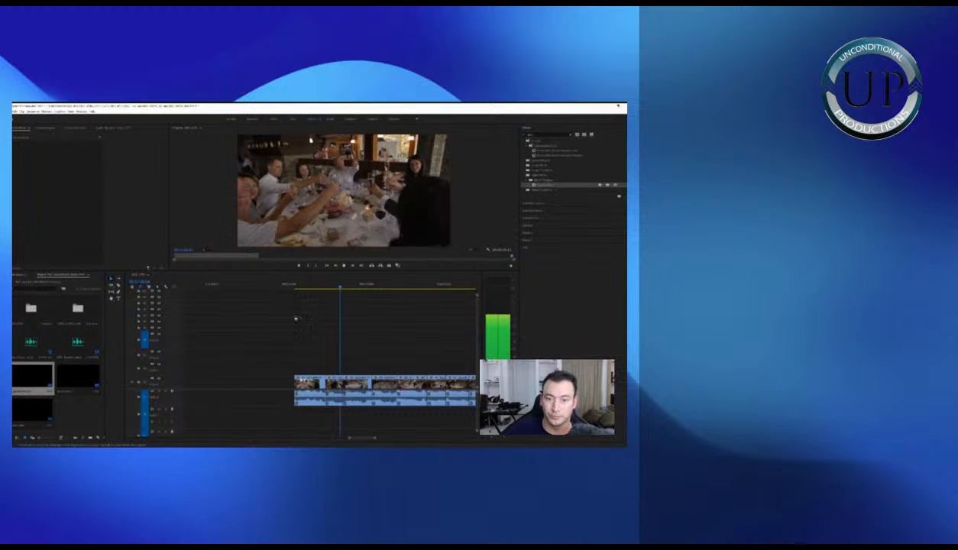
pyautogui.moveTo(324, 384); pyautogui.dragTo(314, 385)
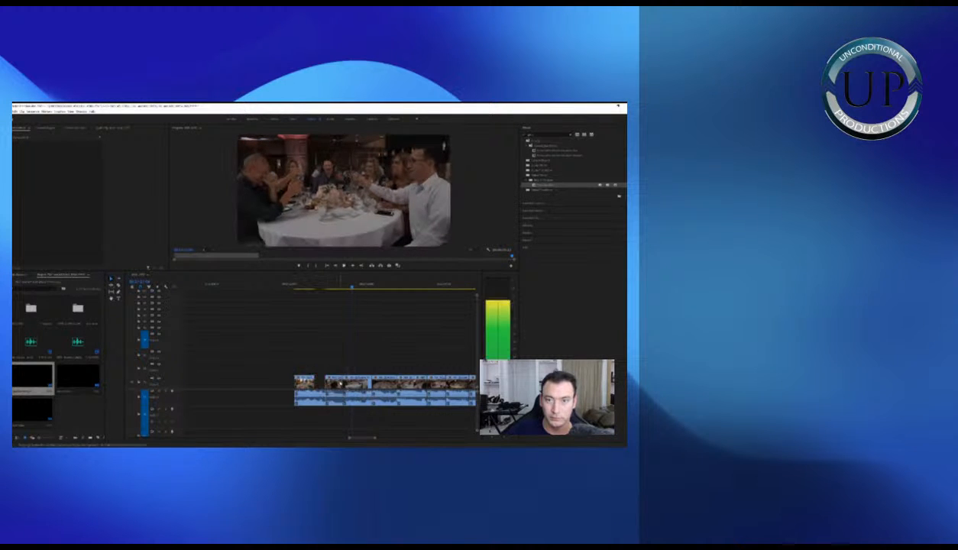
pyautogui.click(351, 383)
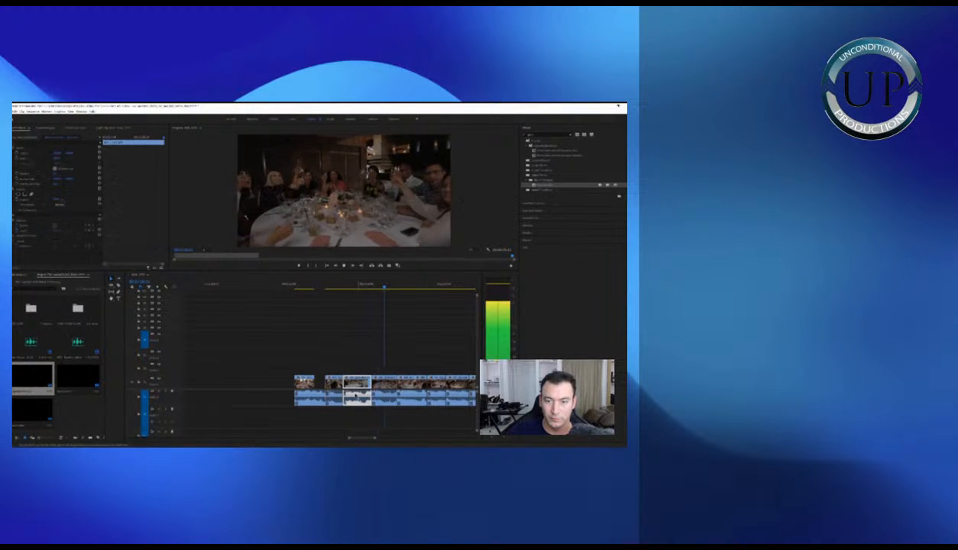
pyautogui.click(357, 284)
pyautogui.moveTo(345, 388)
pyautogui.mouseDown()
pyautogui.moveTo(373, 384)
pyautogui.moveTo(326, 398)
pyautogui.moveTo(303, 381)
pyautogui.moveTo(346, 384)
pyautogui.mouseUp()
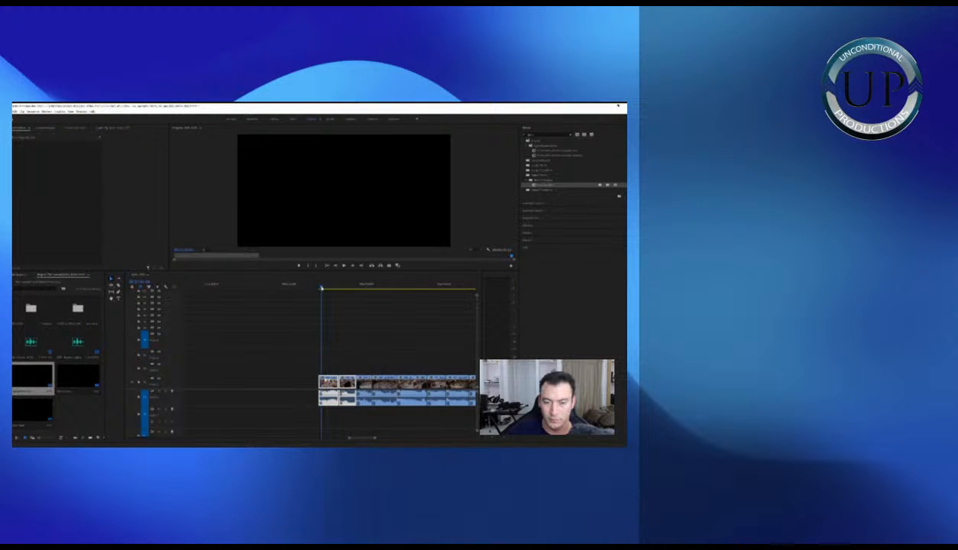
# Play the toast selects through the green-bottle shot and trim the excess at the clip edges
pyautogui.press('space')
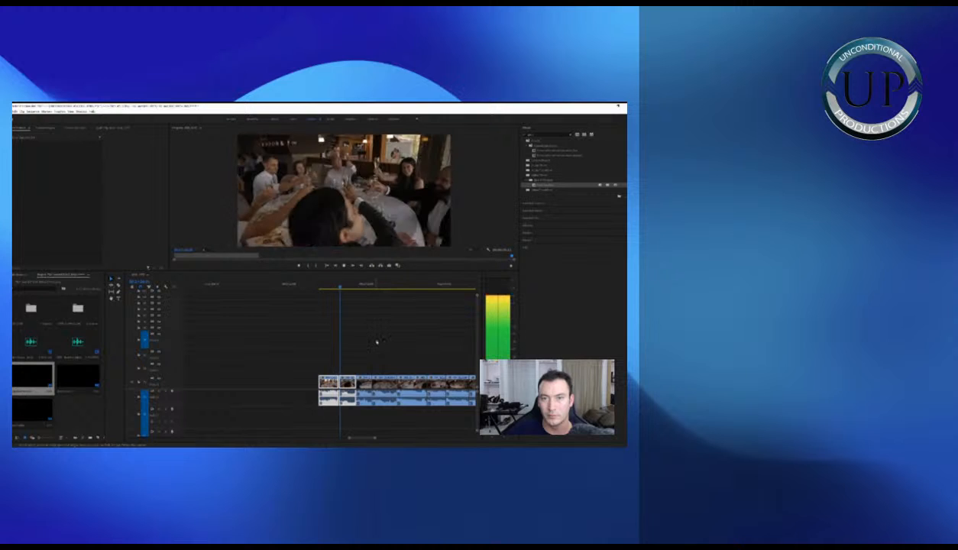
pyautogui.click(391, 344)
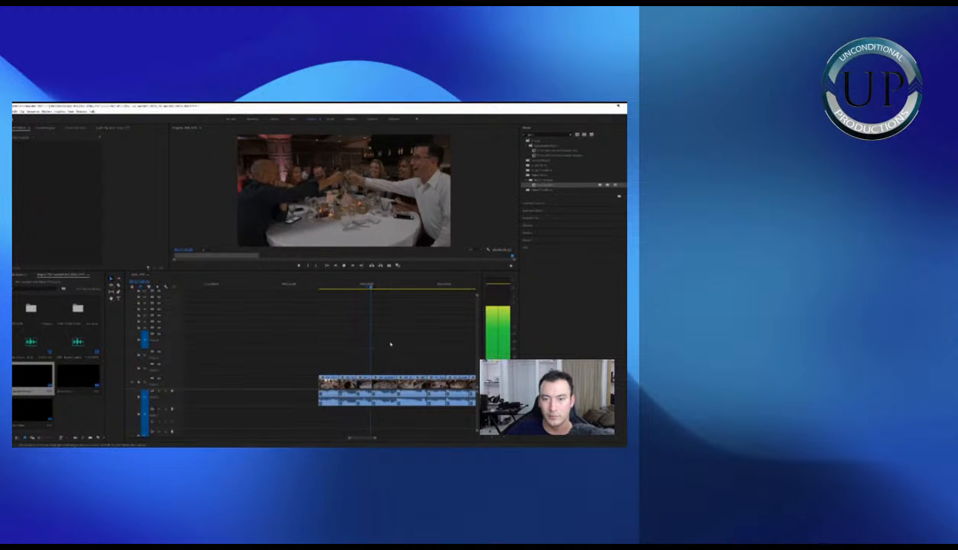
pyautogui.press('-')
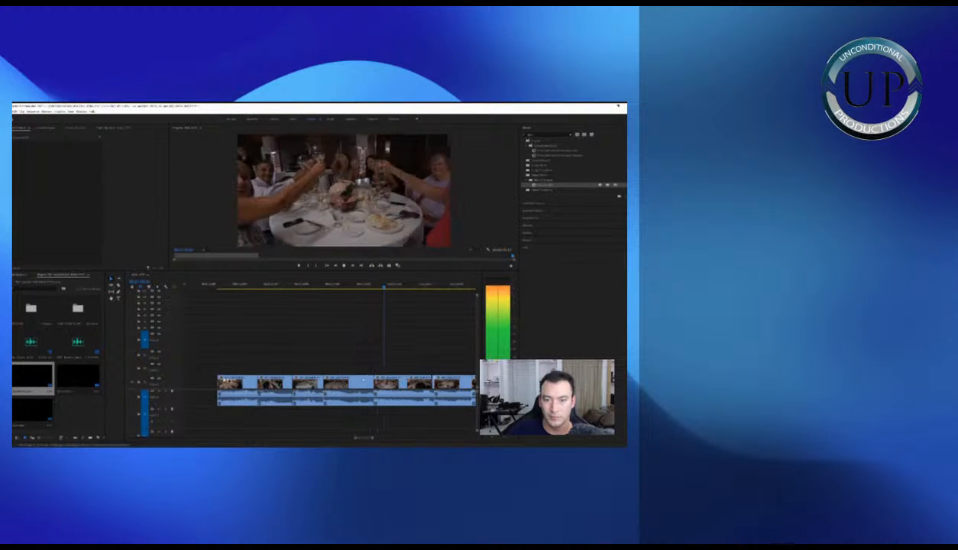
pyautogui.press('-')
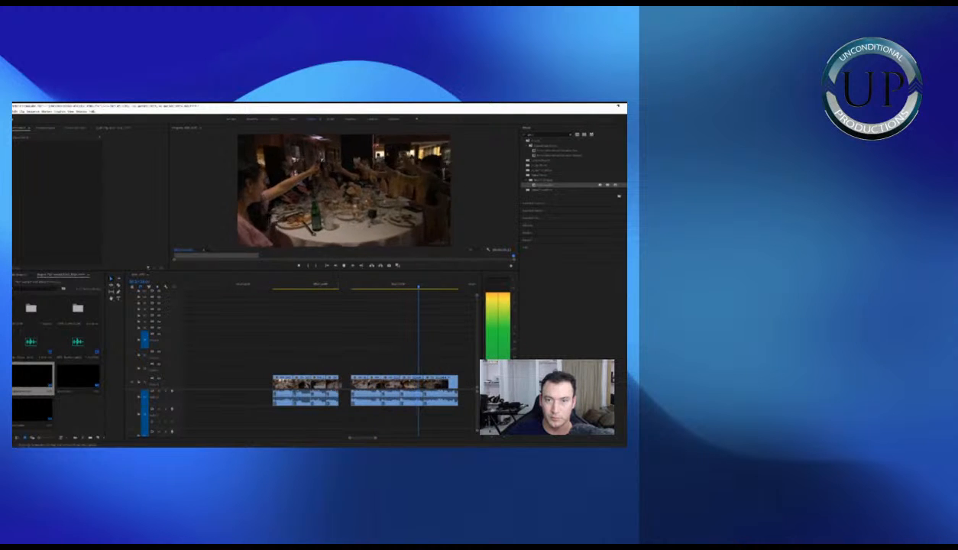
pyautogui.moveTo(422, 381); pyautogui.dragTo(413, 381)
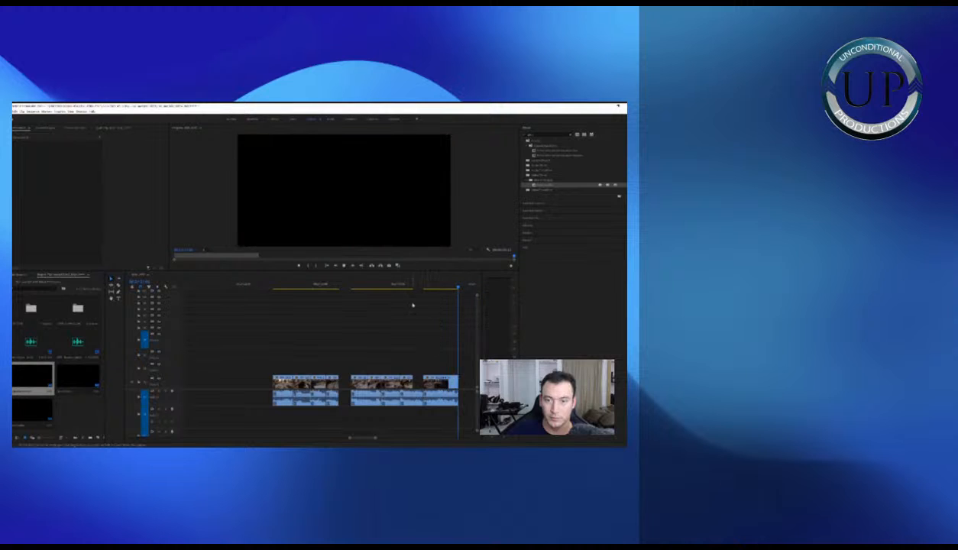
# Shorten the last toast clip and close the remaining gaps between the selects
pyautogui.click(433, 286)
pyautogui.moveTo(457, 379); pyautogui.dragTo(423, 399)
pyautogui.moveTo(438, 358); pyautogui.dragTo(422, 381)
pyautogui.moveTo(417, 357); pyautogui.dragTo(351, 387)
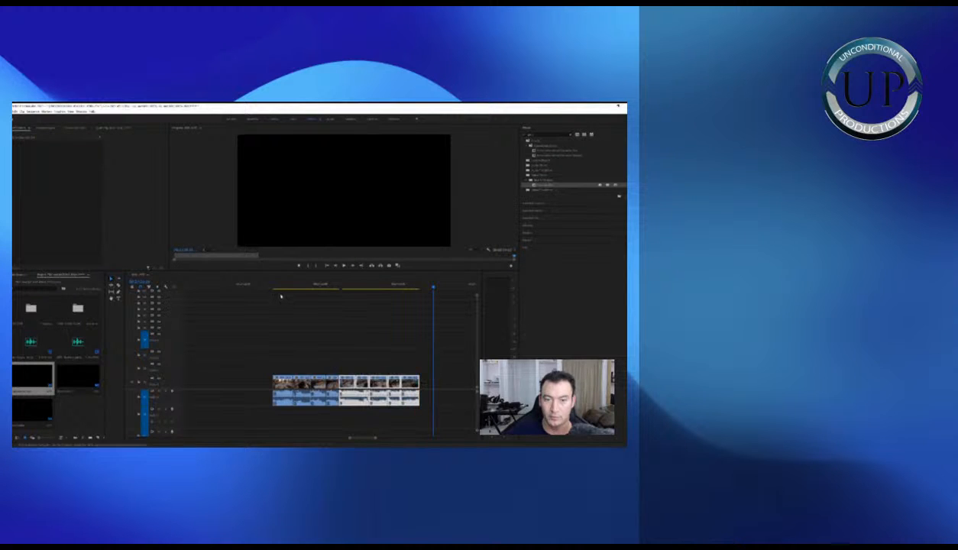
# Replay the toast selects from the start, adjust the end of the first clip, and extend the end of the last one
pyautogui.click(272, 287)
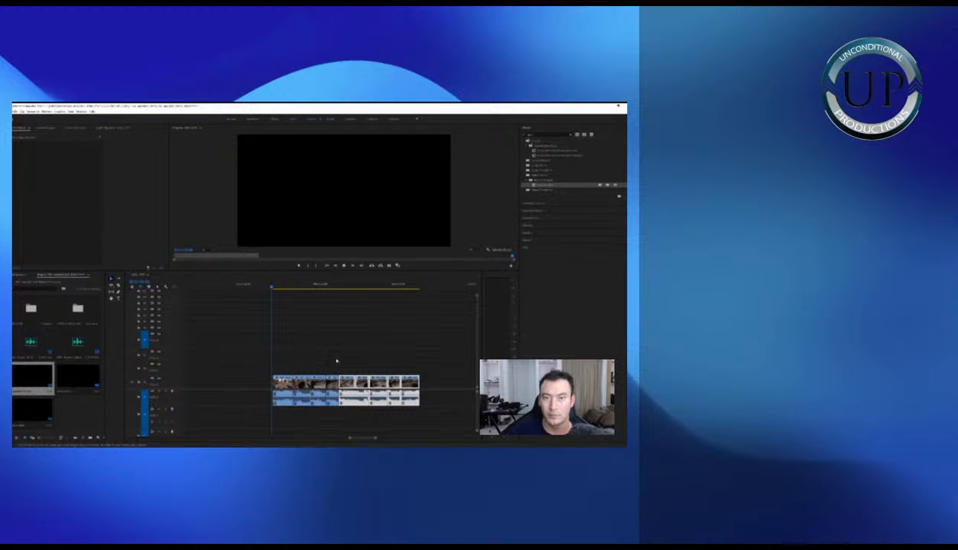
pyautogui.press('space')
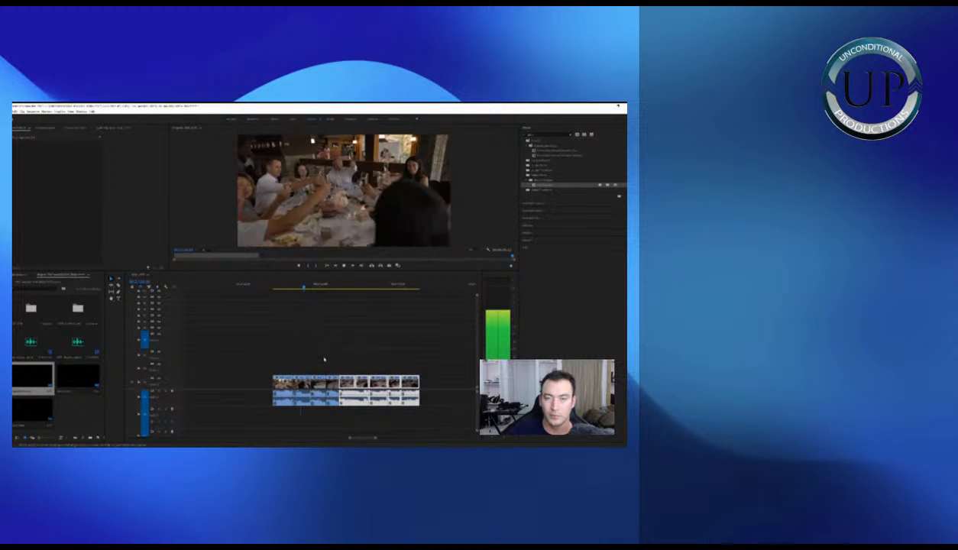
pyautogui.press('=')
pyautogui.press('space')
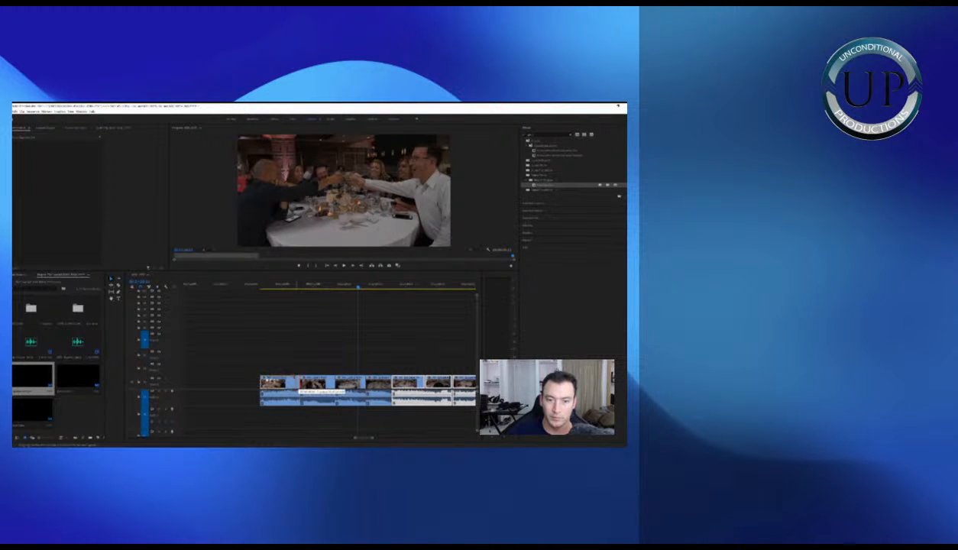
pyautogui.moveTo(284, 386); pyautogui.dragTo(293, 387)
pyautogui.press('space')
pyautogui.press('-')
pyautogui.press('-')
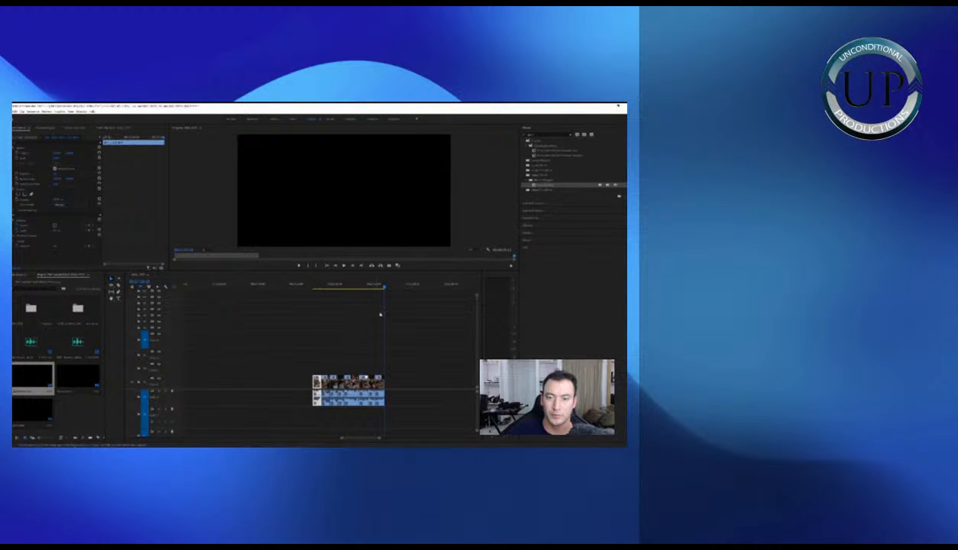
pyautogui.click(377, 287)
pyautogui.moveTo(384, 383); pyautogui.dragTo(389, 400)
# Select all the grouped toast clips and move them together to an earlier point in the sequence
pyautogui.moveTo(408, 361); pyautogui.dragTo(380, 385)
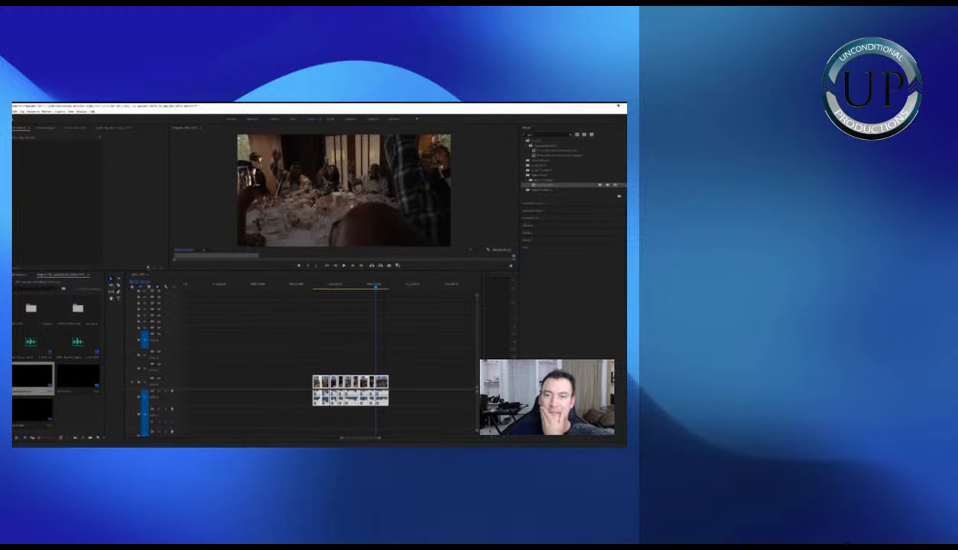
pyautogui.moveTo(374, 272)
pyautogui.click(418, 298)
pyautogui.press('-')
pyautogui.press('-')
pyautogui.press('-')
pyautogui.press('-')
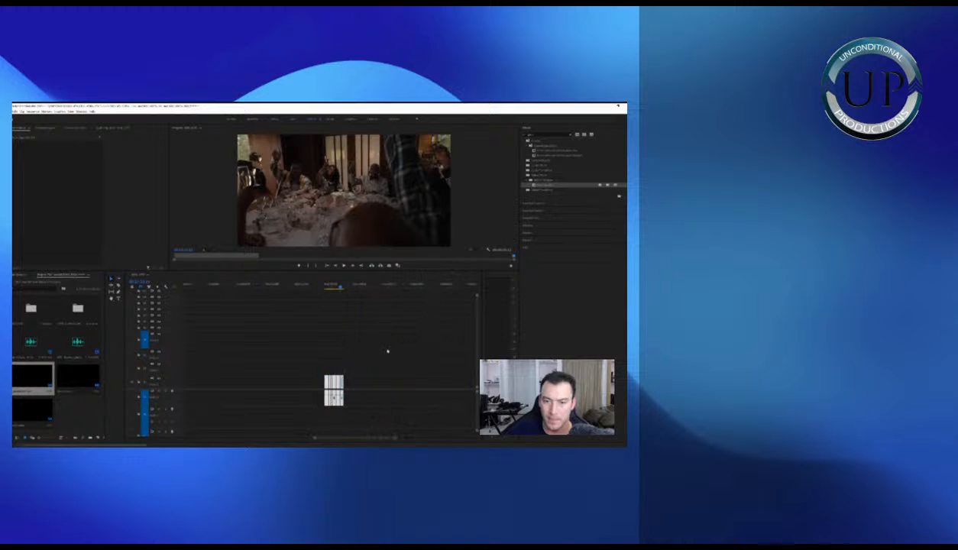
pyautogui.moveTo(331, 385); pyautogui.dragTo(204, 387)
# Move the toast selects up to the orange clips and shift both groups next to the pink clips
pyautogui.press('-')
pyautogui.press('-')
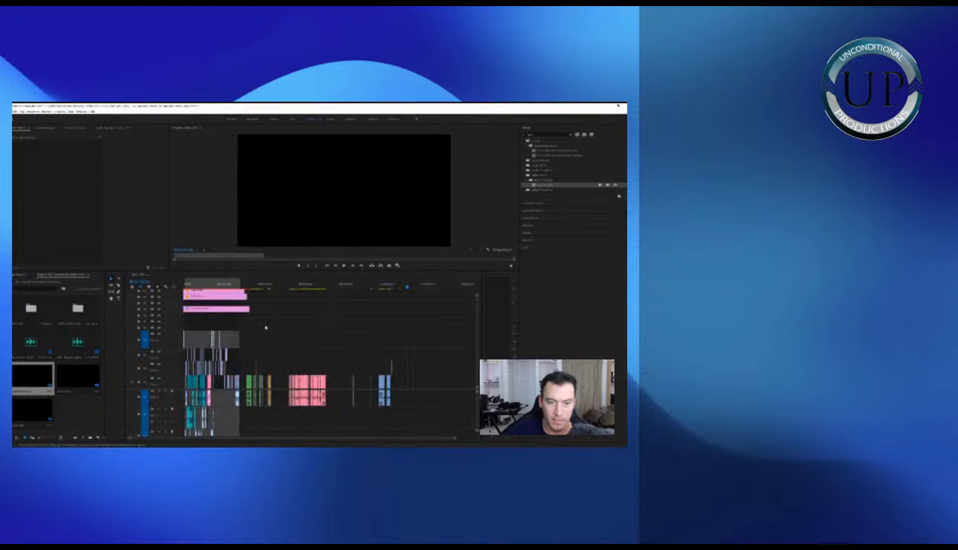
pyautogui.click(346, 286)
pyautogui.press('=')
pyautogui.press('=')
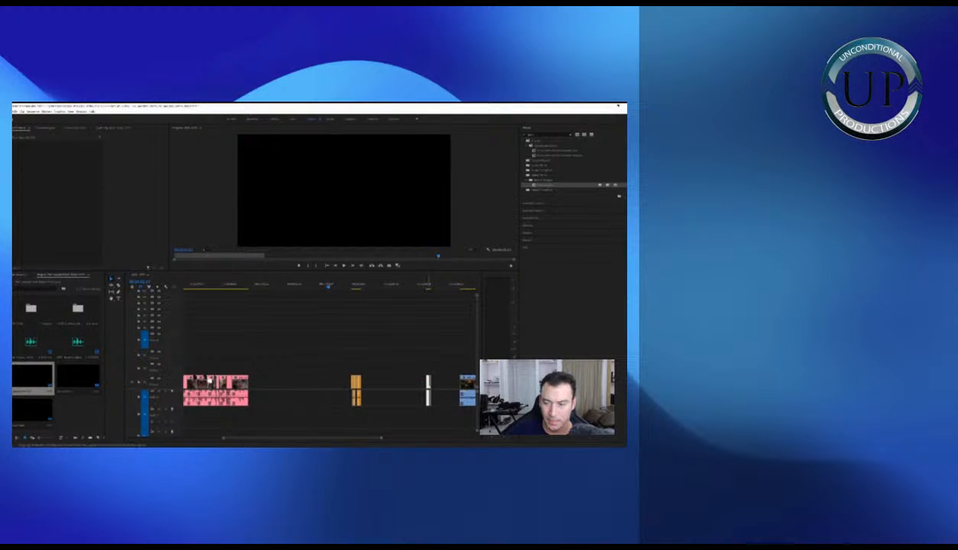
pyautogui.moveTo(430, 387); pyautogui.dragTo(371, 386)
pyautogui.moveTo(387, 360); pyautogui.dragTo(267, 388)
# Play the short clip on the higher track after the blue clips and try deleting it
pyautogui.press('-')
pyautogui.click(401, 287)
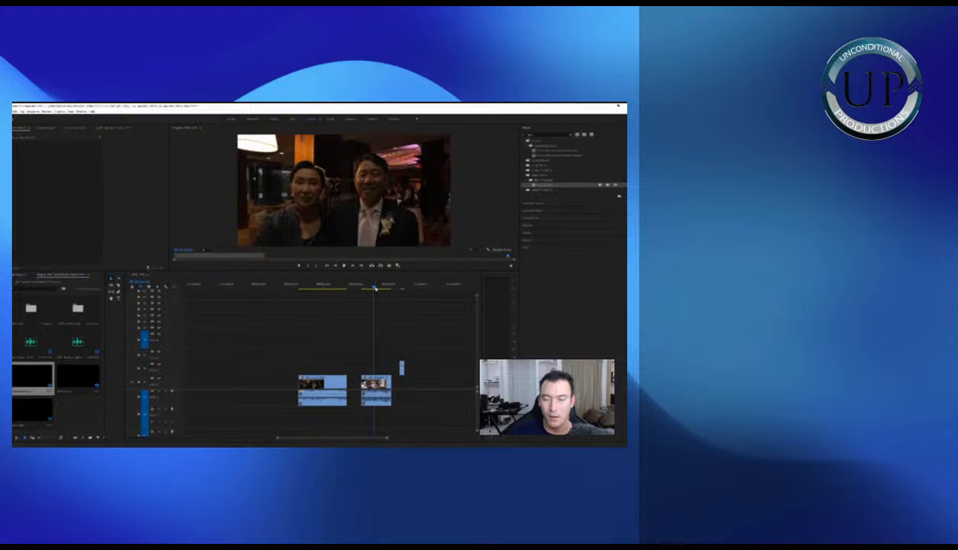
pyautogui.click(402, 286)
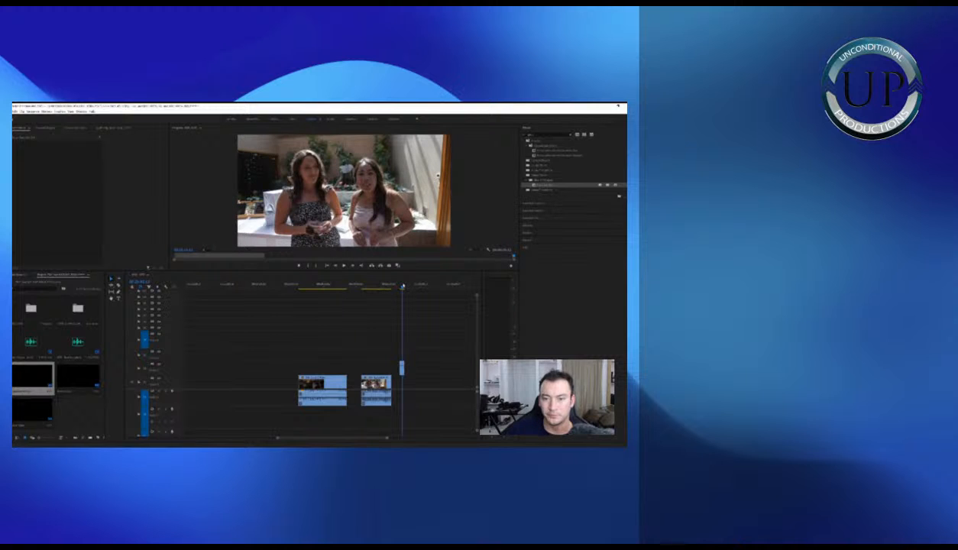
pyautogui.press('space')
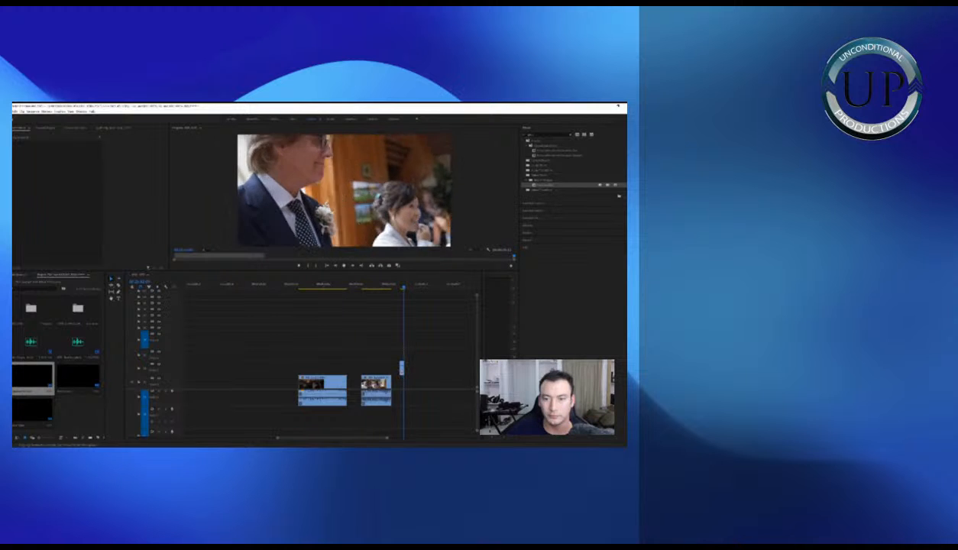
pyautogui.click(402, 370)
pyautogui.press('Delete')
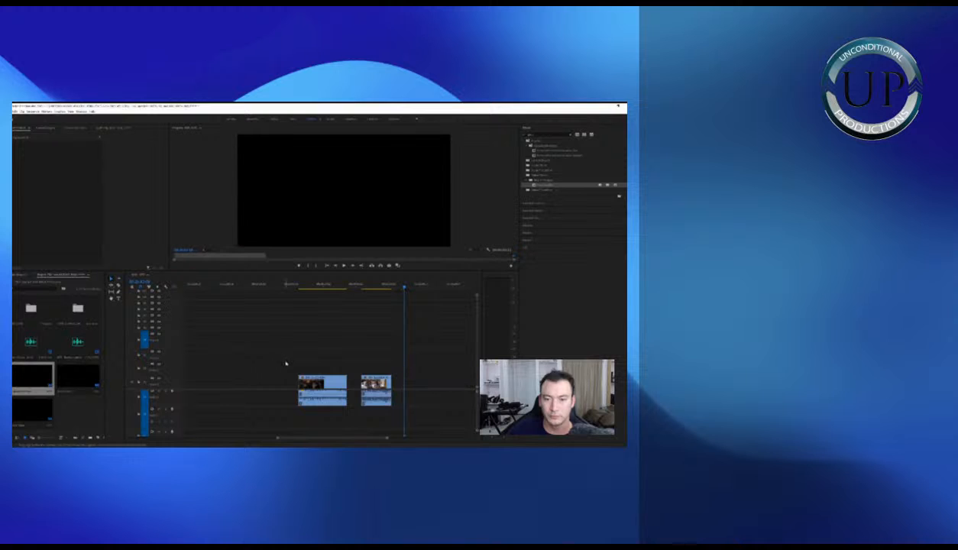
# Move the short clip from beyond the blue clips to a free track above the start of the edited section
pyautogui.moveTo(401, 372); pyautogui.dragTo(232, 342)
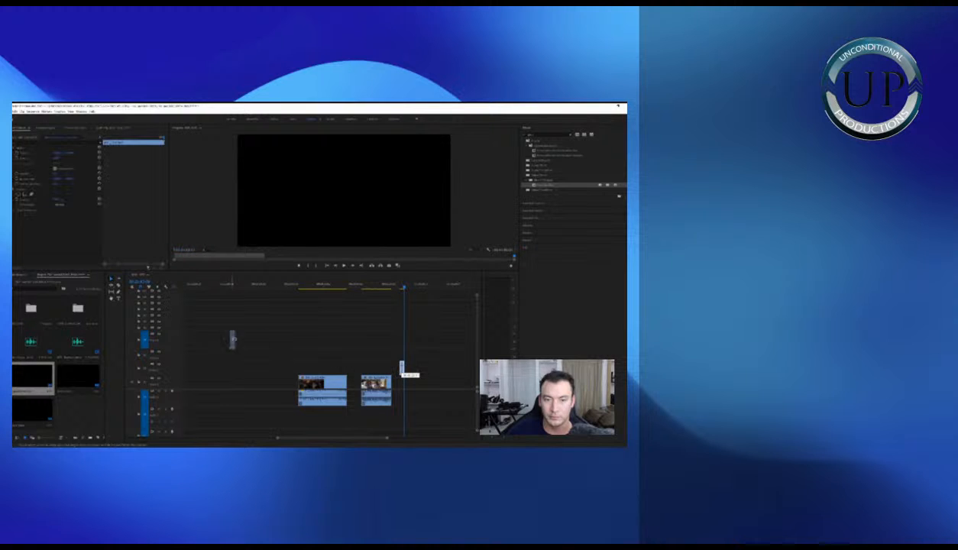
pyautogui.press('-')
pyautogui.press('-')
pyautogui.press('-')
pyautogui.click(223, 286)
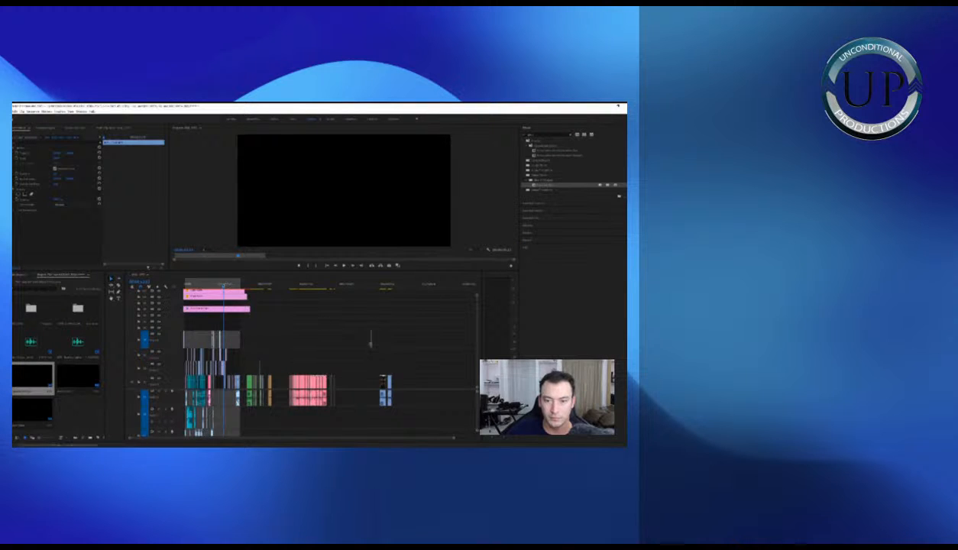
pyautogui.moveTo(372, 344); pyautogui.dragTo(353, 340)
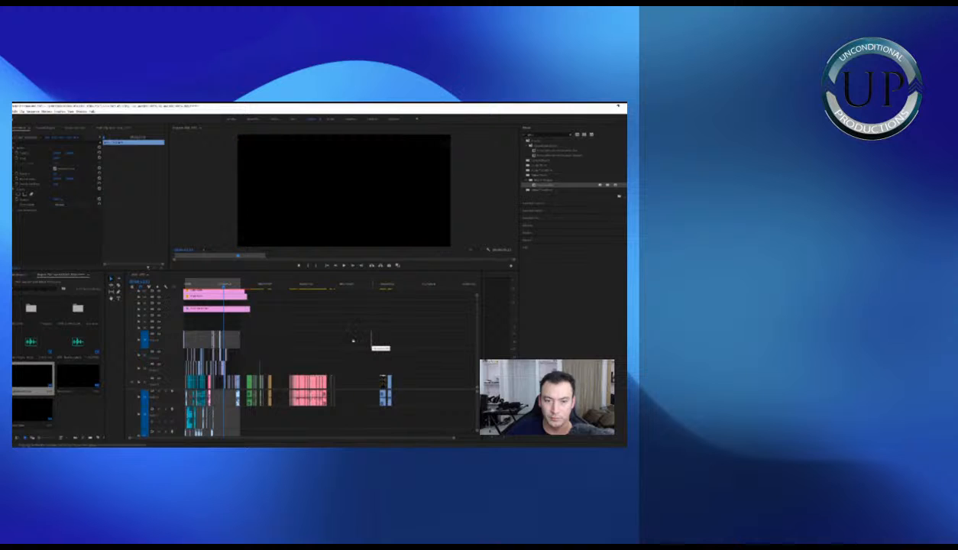
pyautogui.moveTo(222, 318); pyautogui.dragTo(210, 322)
pyautogui.click(206, 285)
# Place the short clip on the track directly above the ceremony B-roll, over the gap between its two groups of clips
pyautogui.press('=')
pyautogui.press('=')
pyautogui.press('=')
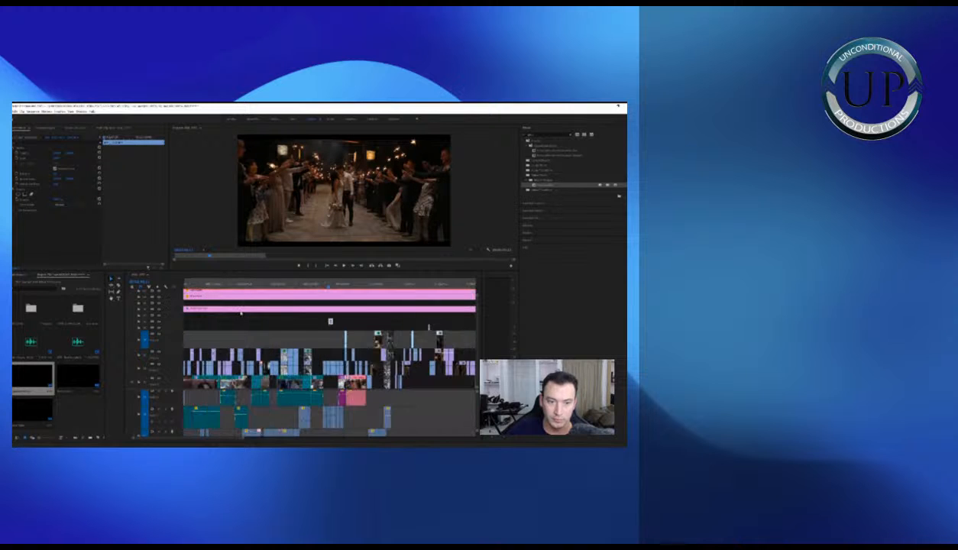
pyautogui.press('=')
pyautogui.press('=')
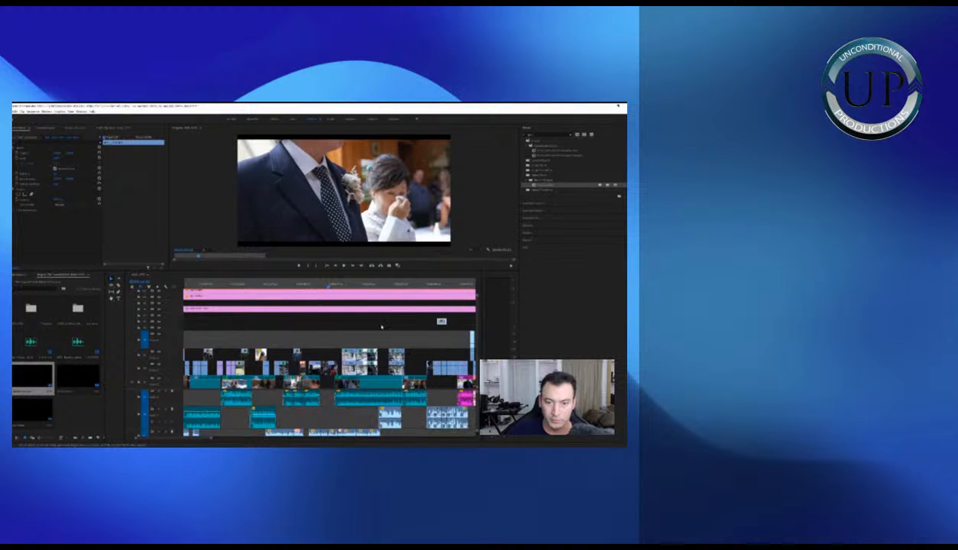
pyautogui.click(396, 284)
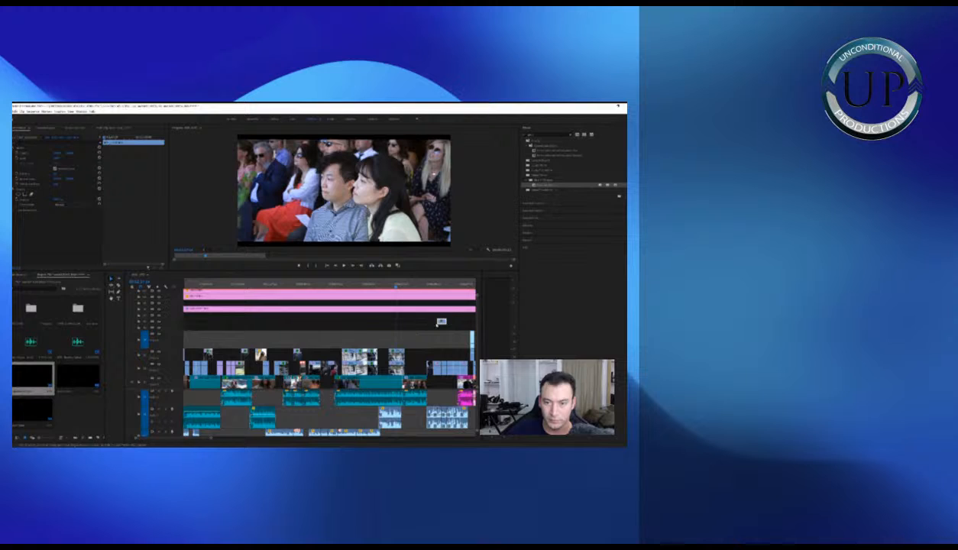
pyautogui.press('=')
pyautogui.moveTo(427, 325); pyautogui.dragTo(300, 341)
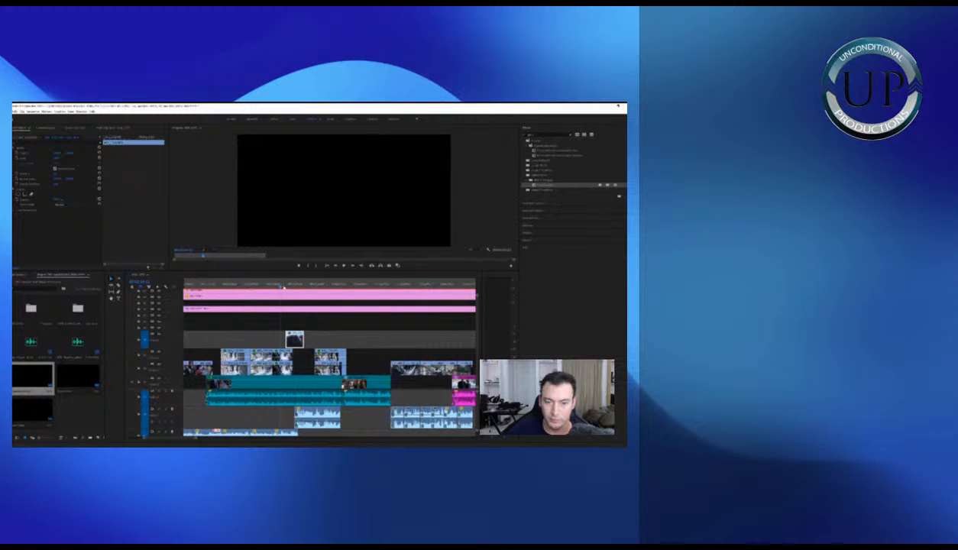
# Play the ceremony section leading up to the short clip
pyautogui.press('=')
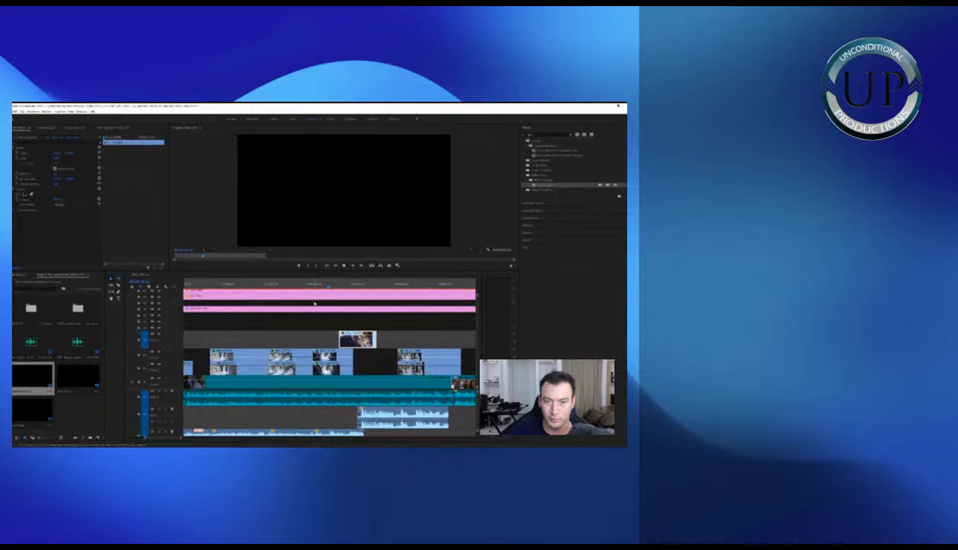
pyautogui.press('-')
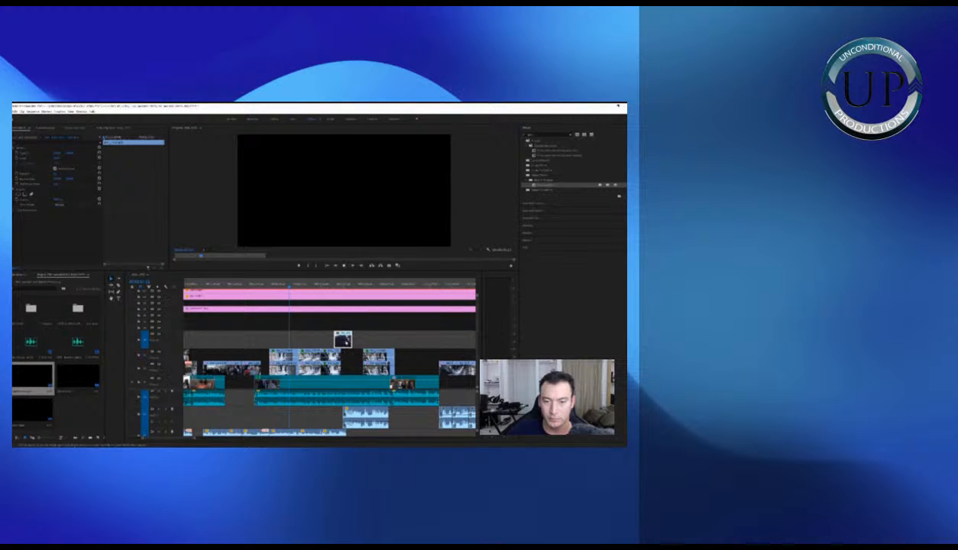
pyautogui.press('space')
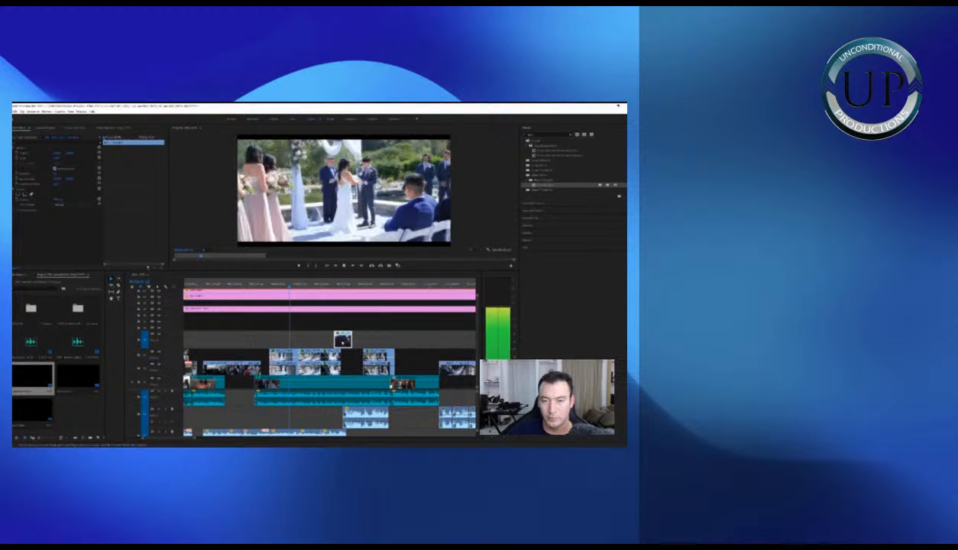
pyautogui.press('=')
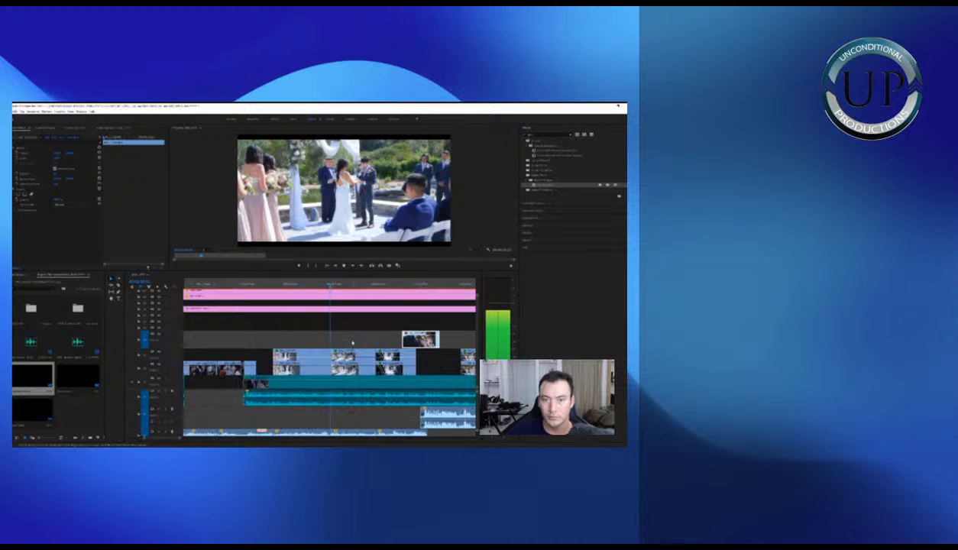
pyautogui.press('-')
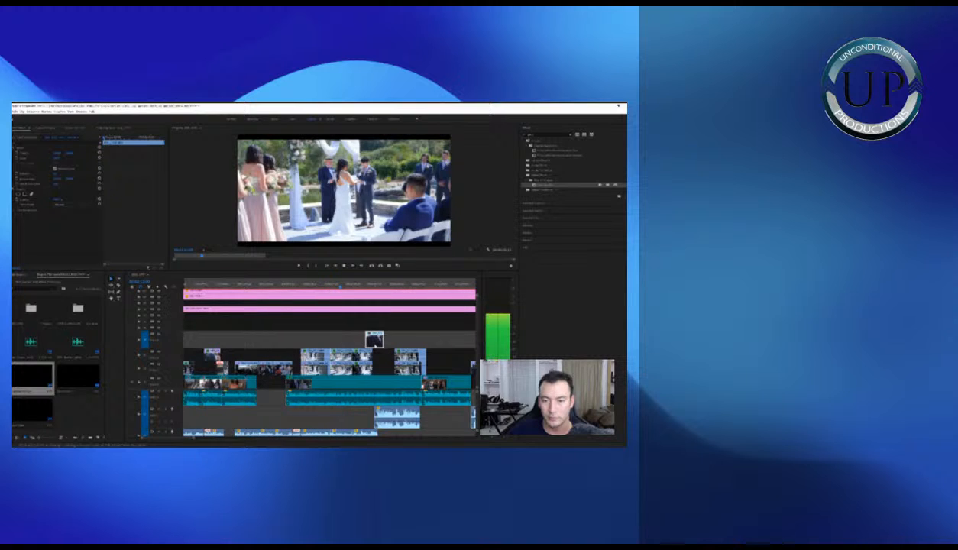
# Shift the short clip over the end of the second ceremony B-roll group and replay the cut after it
pyautogui.moveTo(375, 346); pyautogui.dragTo(368, 346)
pyautogui.press('=')
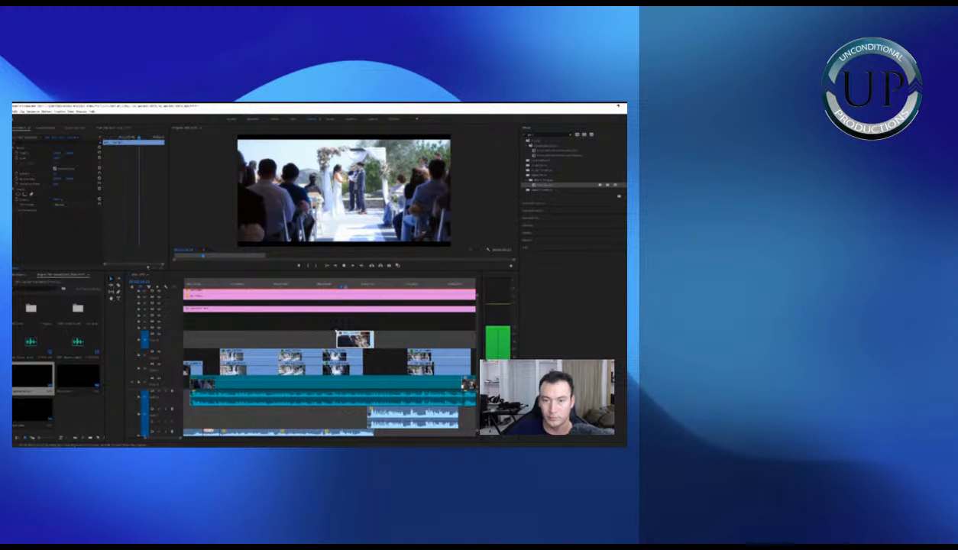
pyautogui.press('-')
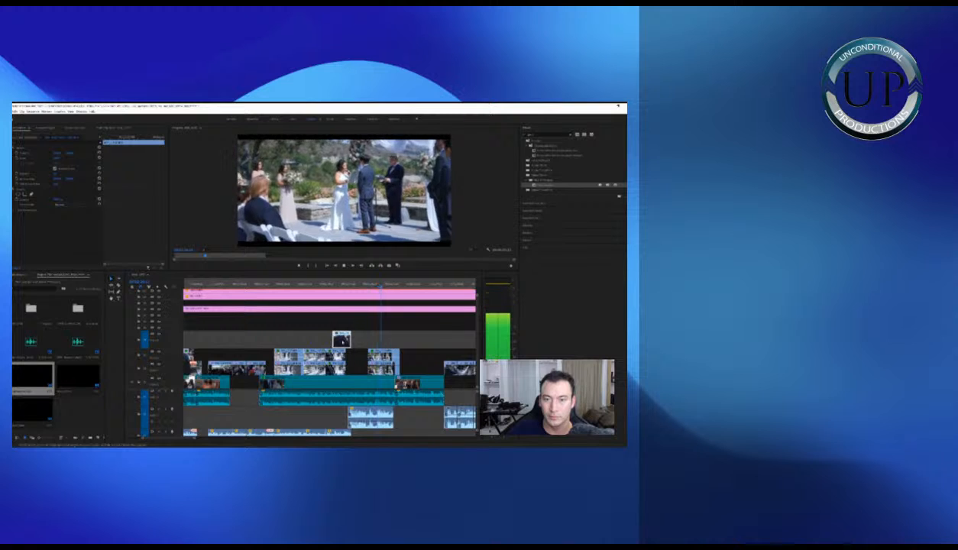
pyautogui.moveTo(343, 342); pyautogui.dragTo(390, 342)
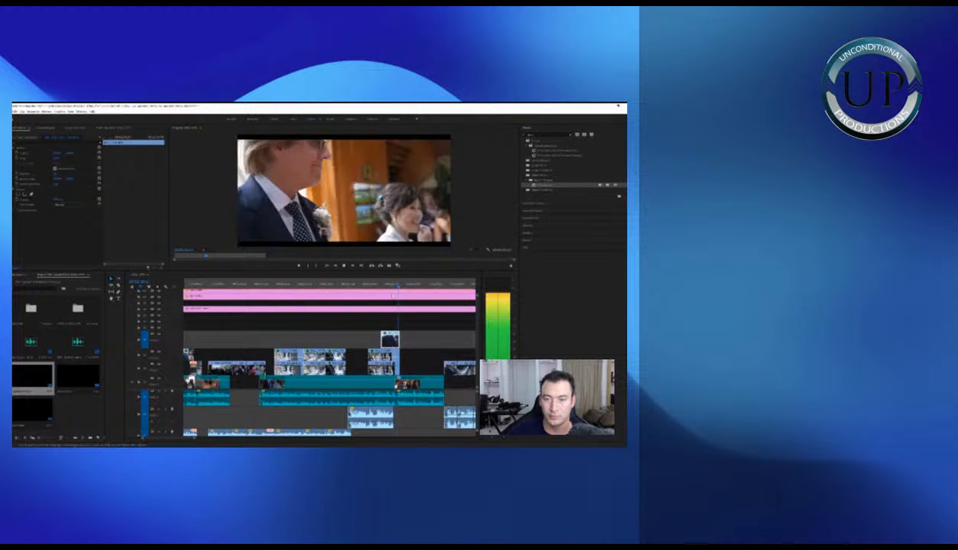
pyautogui.click(378, 287)
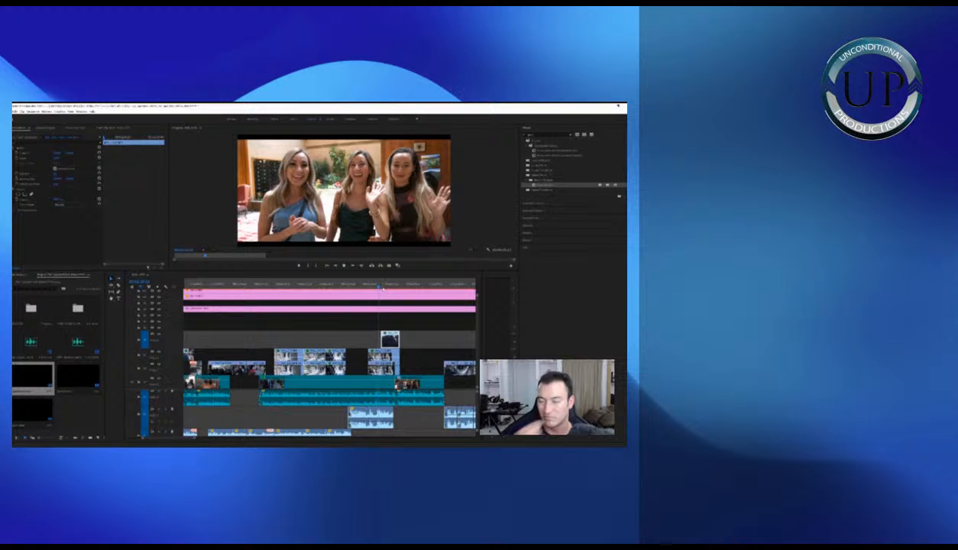
pyautogui.press('space')
pyautogui.press('=')
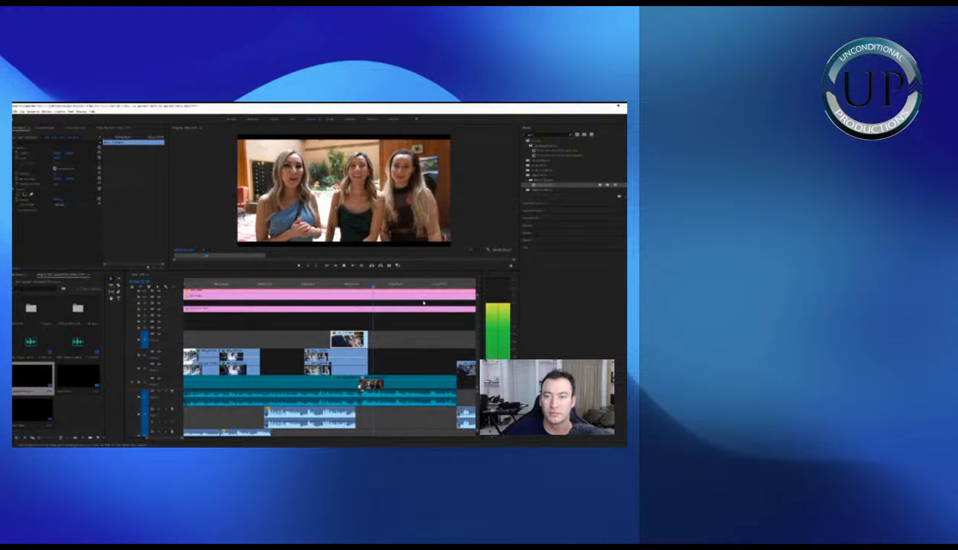
# Play the blue clips that follow the teal interview section, up to the groom's entrance shot
pyautogui.press('Down')
pyautogui.press('-')
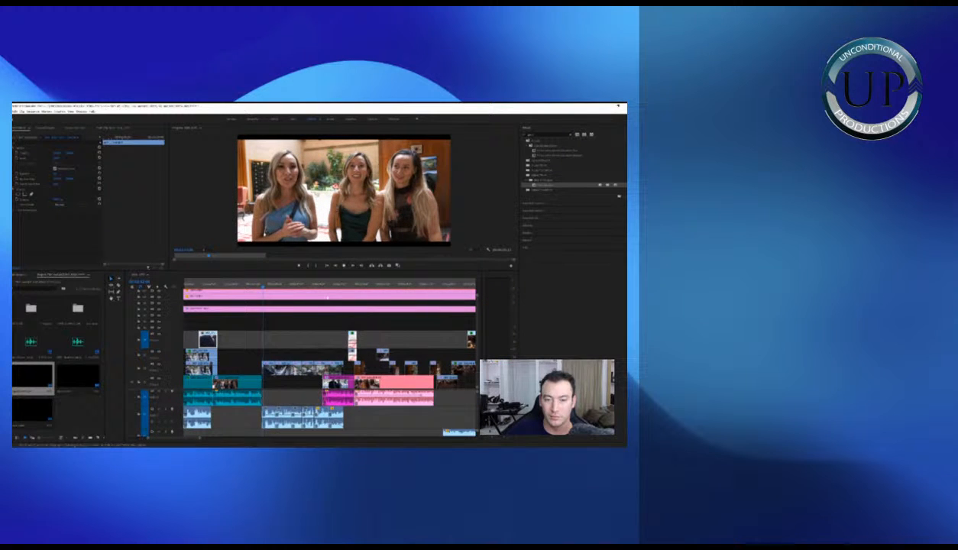
pyautogui.press('-')
pyautogui.press('space')
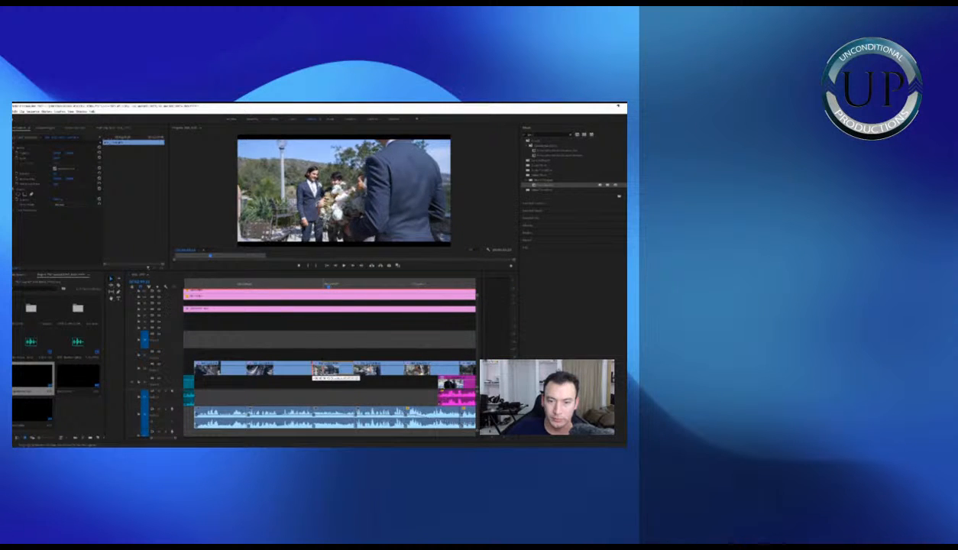
# Try trimming the start and end of the third blue clip, the shot of the groom approaching
pyautogui.moveTo(314, 368); pyautogui.dragTo(325, 370)
pyautogui.moveTo(314, 413); pyautogui.dragTo(325, 416)
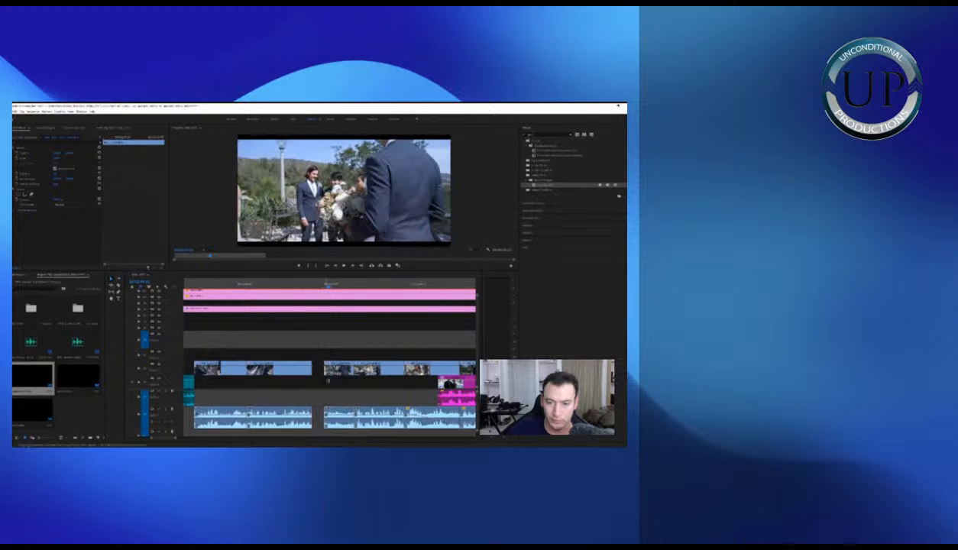
pyautogui.click(337, 370)
pyautogui.moveTo(311, 369); pyautogui.dragTo(353, 369)
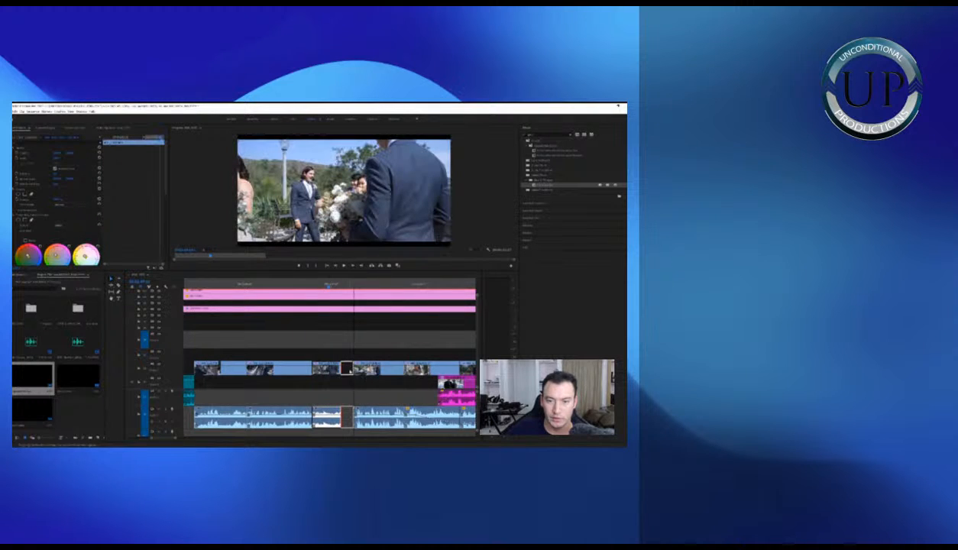
pyautogui.click(338, 369)
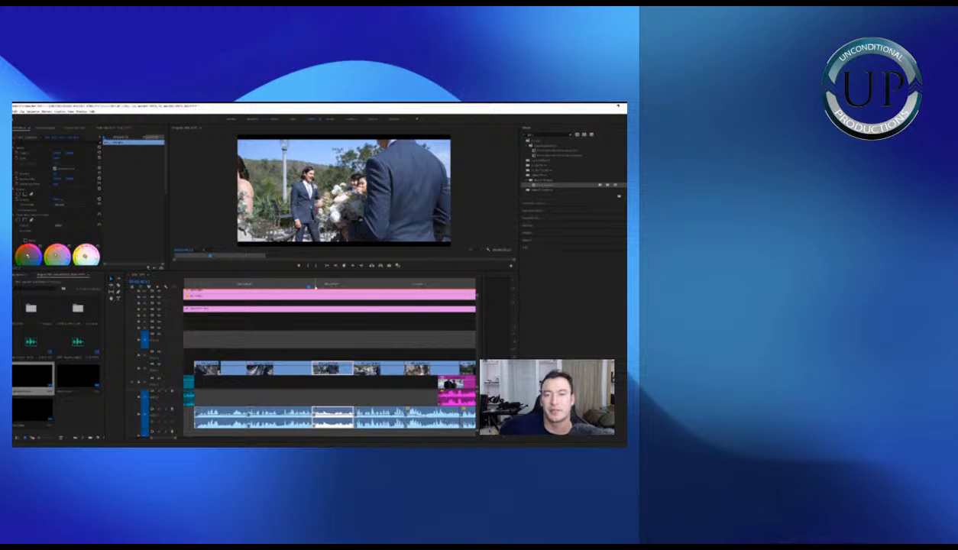
pyautogui.click(310, 287)
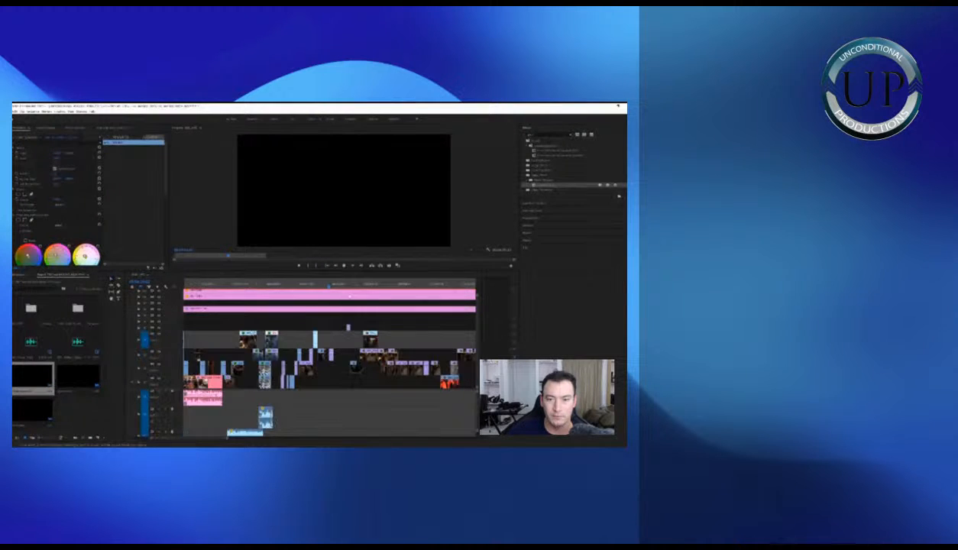
# Select all the orange dance clips beyond the pink ones and move them earlier, near the green clips, on a higher video track
pyautogui.click(387, 284)
pyautogui.press('-')
pyautogui.press('-')
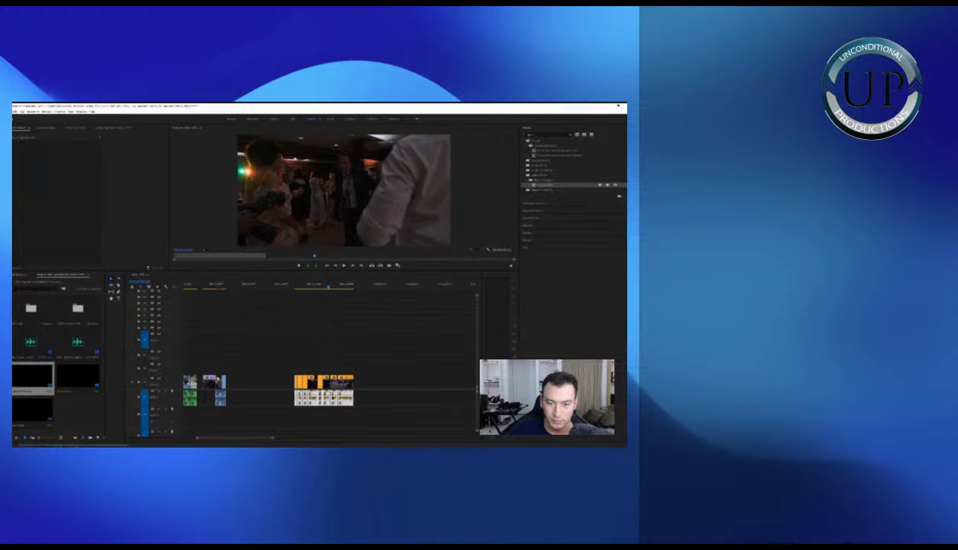
pyautogui.click(334, 403)
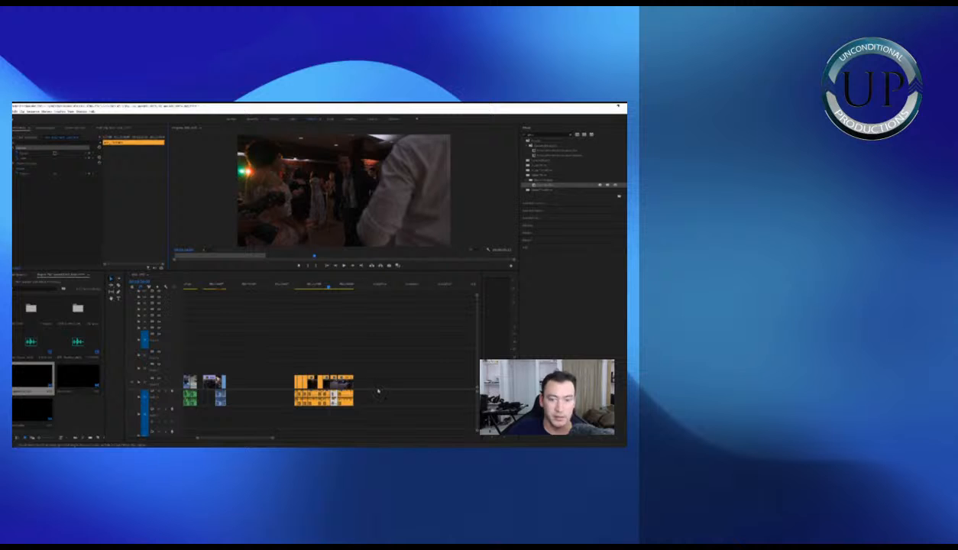
pyautogui.moveTo(371, 408); pyautogui.dragTo(290, 397)
pyautogui.moveTo(385, 354); pyautogui.dragTo(321, 382)
# Move the selected dance clips earlier into the edited section, on the track above the purple clips
pyautogui.press('-')
pyautogui.press('-')
pyautogui.press('-')
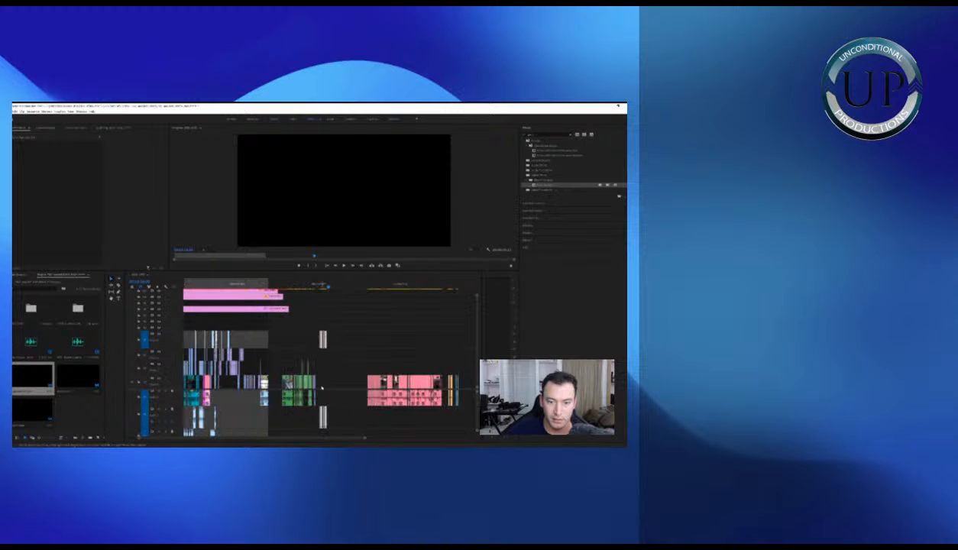
pyautogui.press('=')
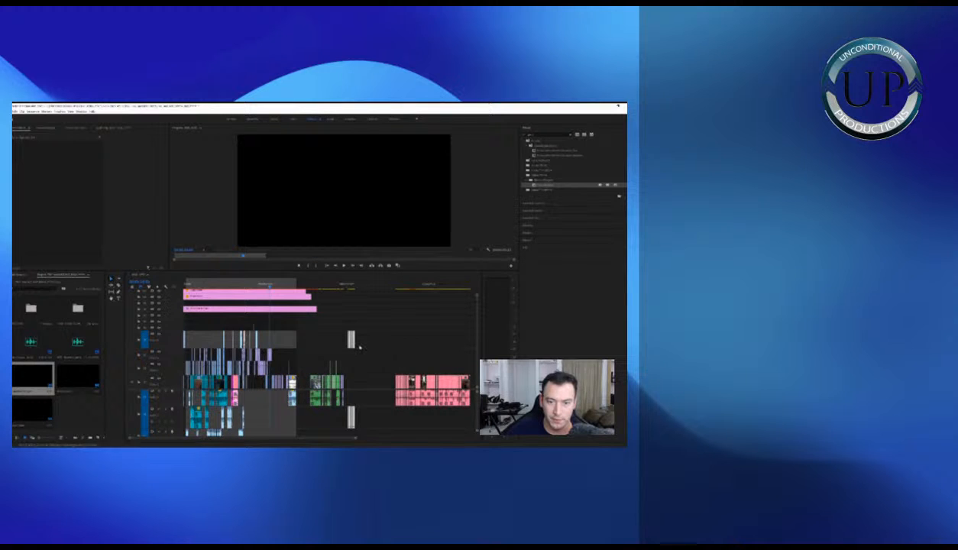
pyautogui.moveTo(352, 341); pyautogui.dragTo(266, 341)
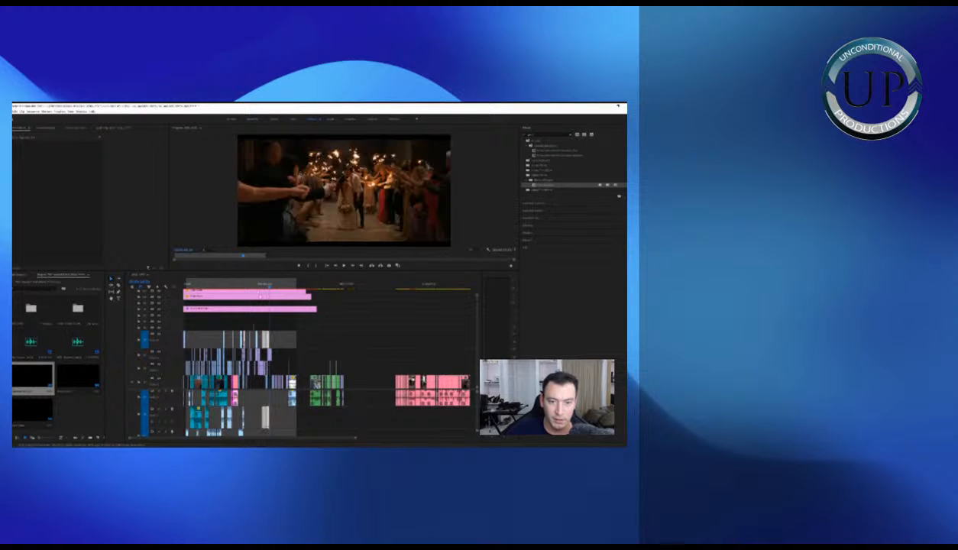
# Shift the dance clip group further back and up to the free video track above the other B-roll
pyautogui.click(255, 284)
pyautogui.press('=')
pyautogui.press('=')
pyautogui.press('-')
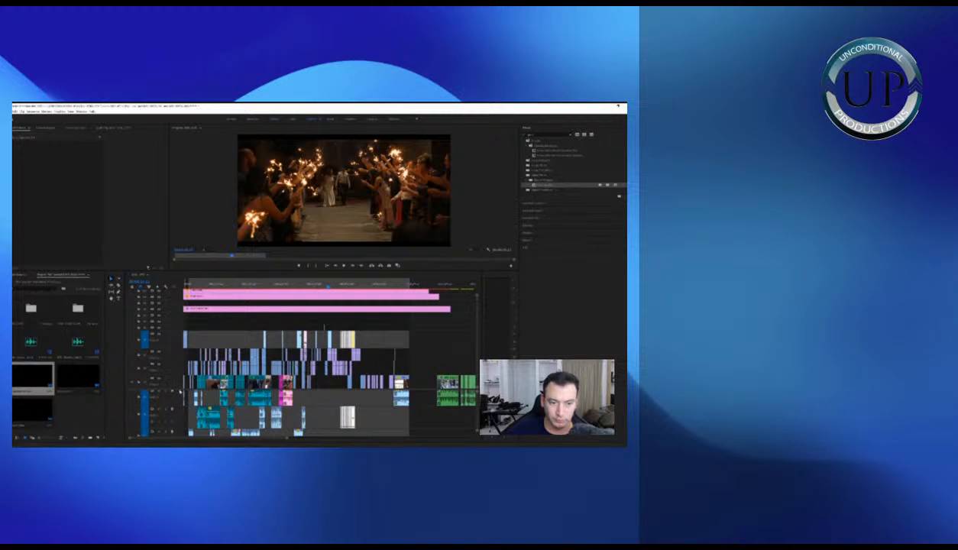
pyautogui.scroll(-1, 181, 391)
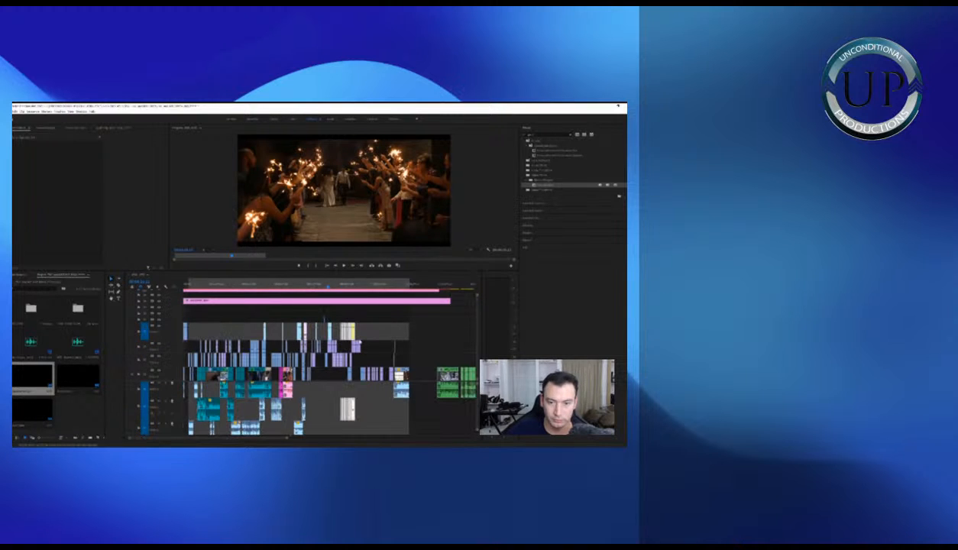
pyautogui.moveTo(348, 330); pyautogui.dragTo(321, 328)
# Separate the first of the dance clips from their group and place them in the gap before the light blue clip one track group below
pyautogui.click(311, 287)
pyautogui.press('=')
pyautogui.press('=')
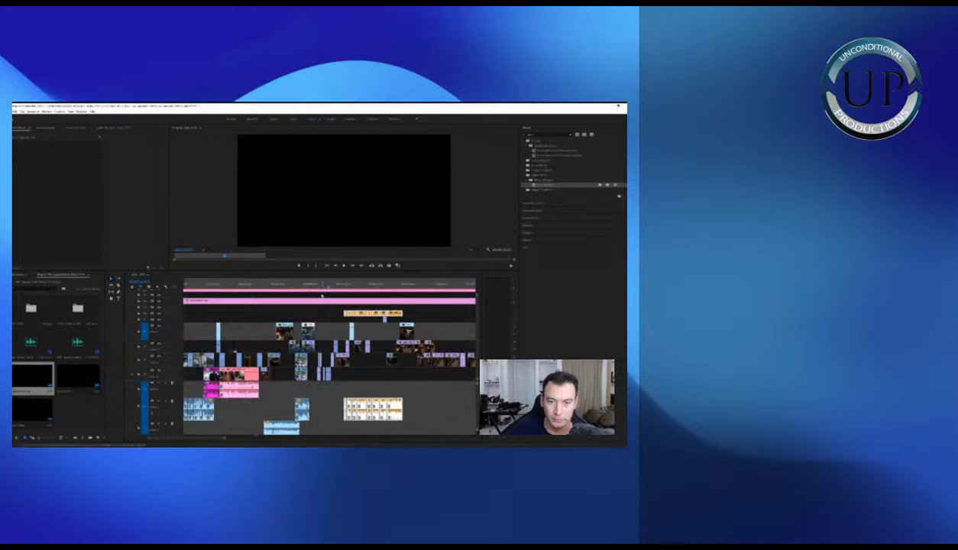
pyautogui.press('=')
pyautogui.press('-')
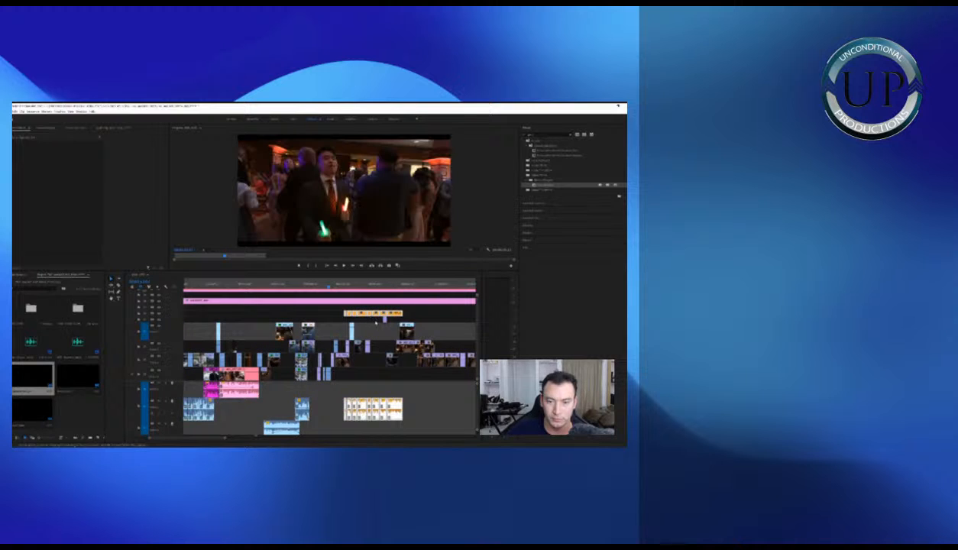
pyautogui.click(339, 314)
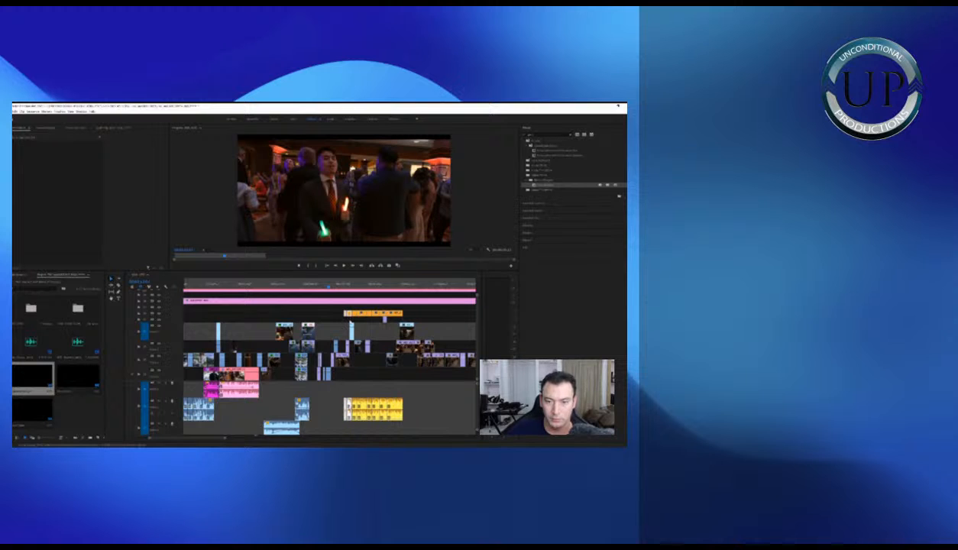
pyautogui.moveTo(350, 314); pyautogui.dragTo(329, 331)
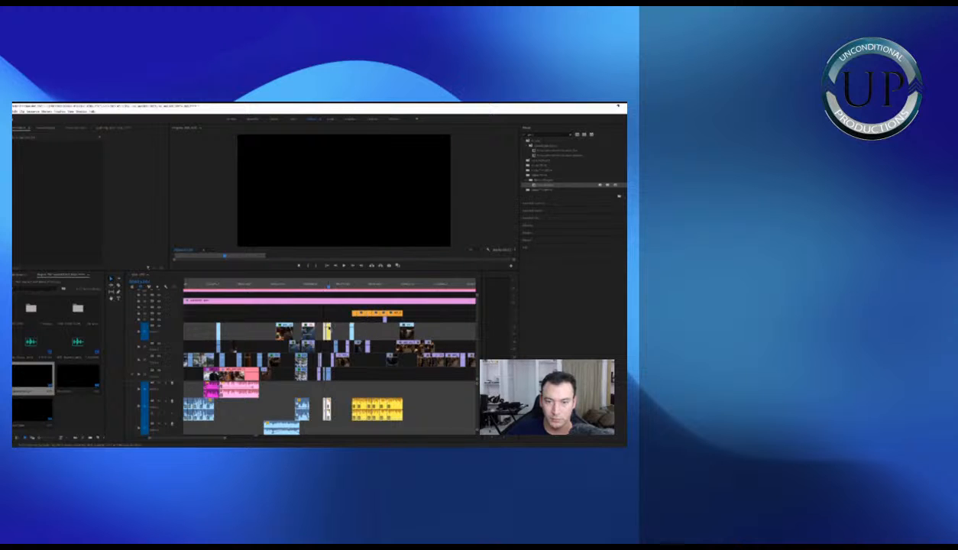
pyautogui.press('=')
pyautogui.press('=')
pyautogui.click(308, 314)
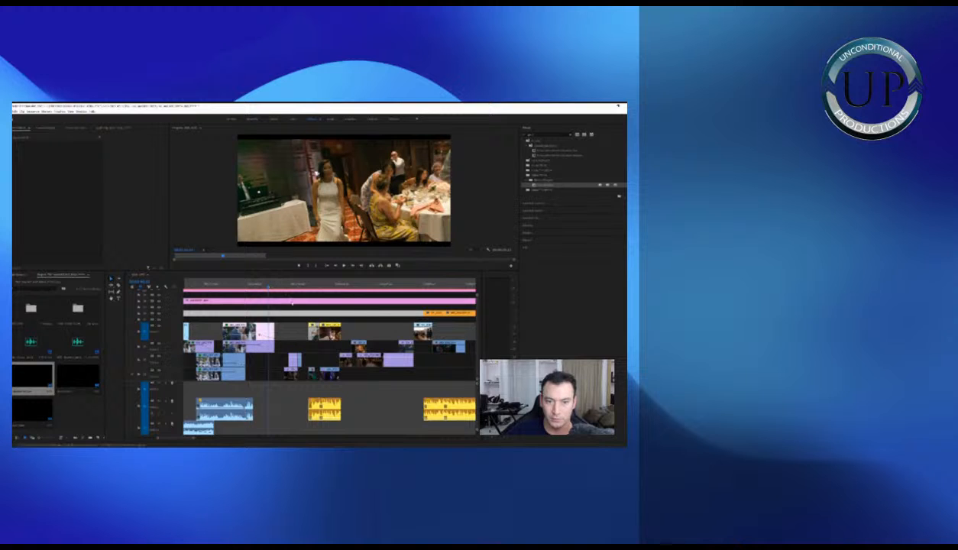
# Move the two neighbouring yellow reception clips with their audio later in the sequence, into the gap just before the light blue clip
pyautogui.click(315, 331)
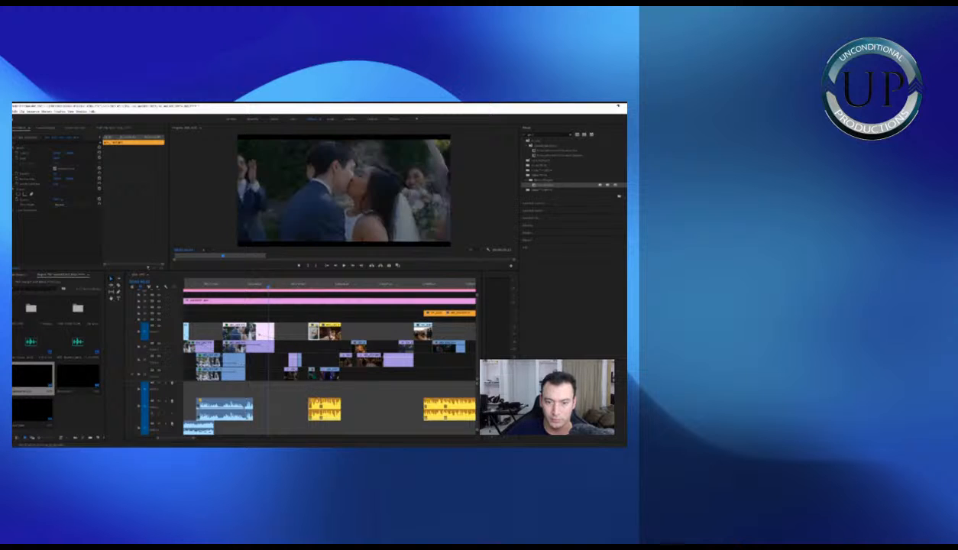
pyautogui.keyDown('shift'); pyautogui.click(329, 334); pyautogui.keyUp('shift')
pyautogui.keyDown('shift'); pyautogui.click(330, 409); pyautogui.keyUp('shift')
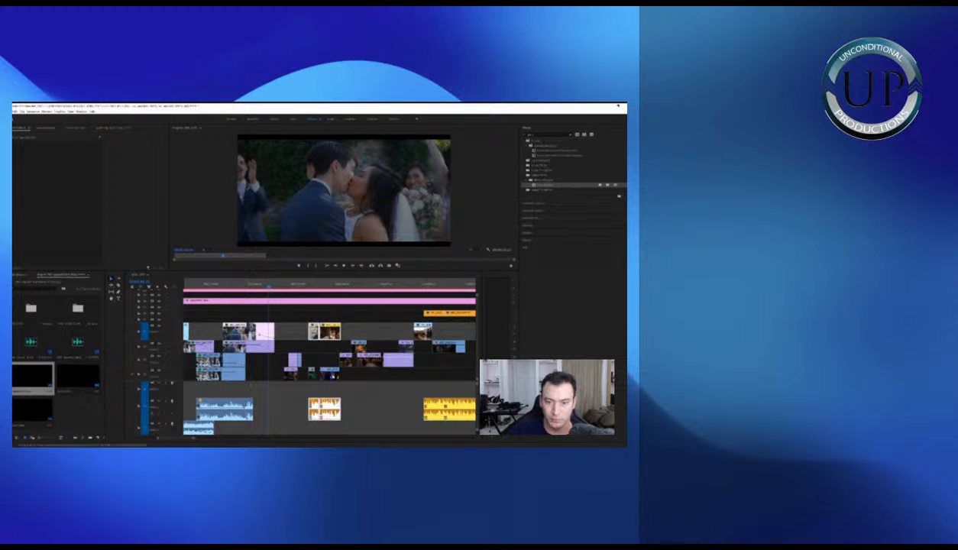
pyautogui.click(365, 332)
pyautogui.moveTo(291, 317); pyautogui.dragTo(336, 338)
pyautogui.moveTo(306, 393); pyautogui.dragTo(354, 412)
pyautogui.moveTo(334, 334); pyautogui.dragTo(398, 337)
pyautogui.press('-')
pyautogui.press('=')
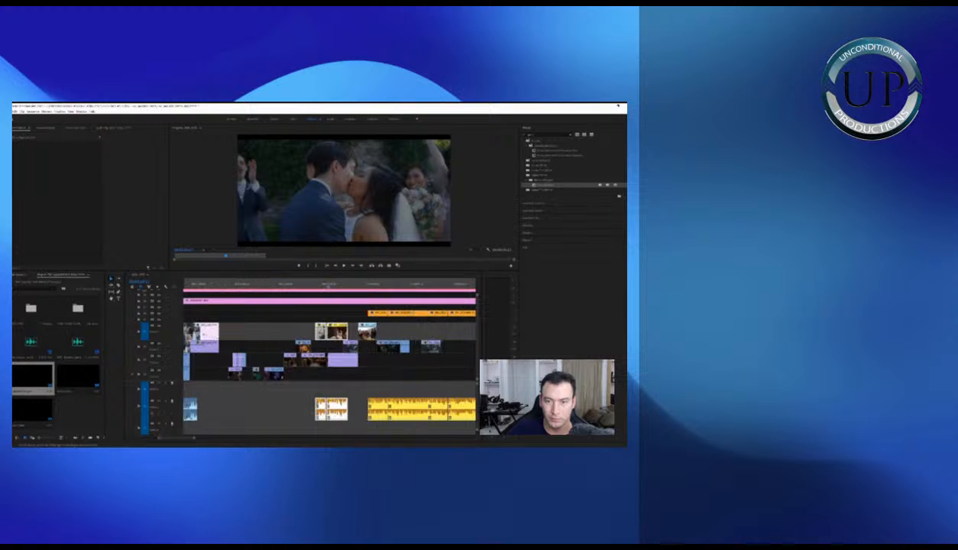
# Delete the audio belonging to the two moved yellow clips, keeping only their video
pyautogui.click(336, 331)
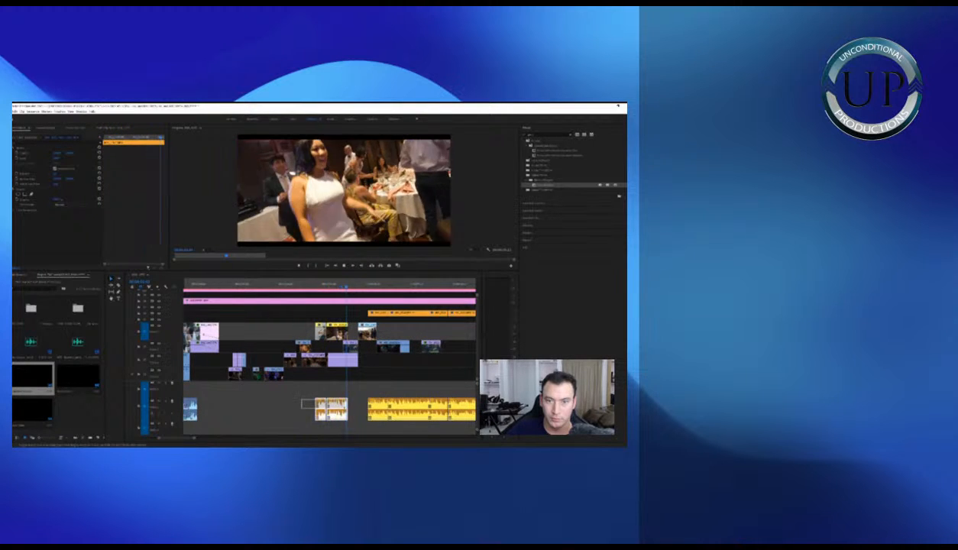
pyautogui.moveTo(329, 408); pyautogui.dragTo(341, 407)
pyautogui.press('Delete')
pyautogui.click(329, 287)
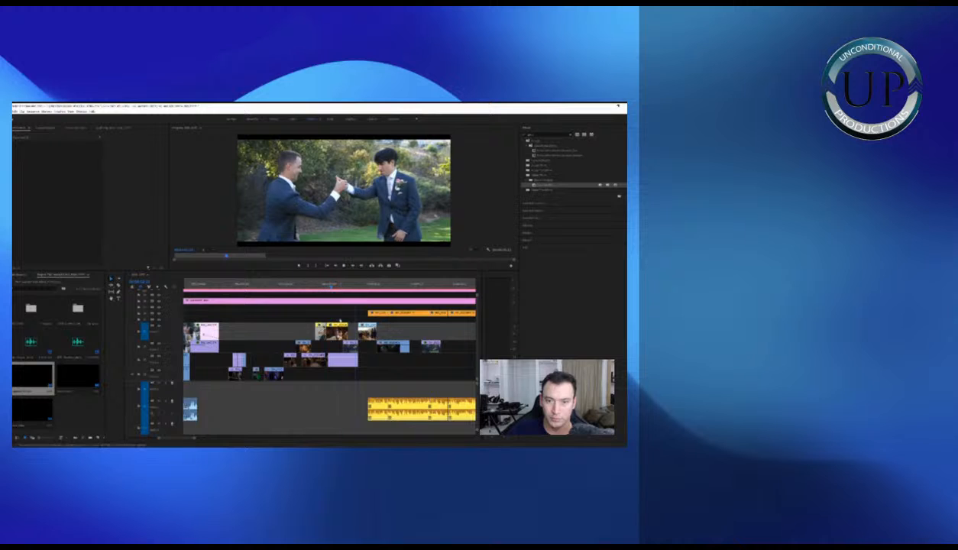
# Shift the second yellow clip slightly later to leave a gap after the first, and play back the section
pyautogui.press('=')
pyautogui.moveTo(336, 332); pyautogui.dragTo(360, 331)
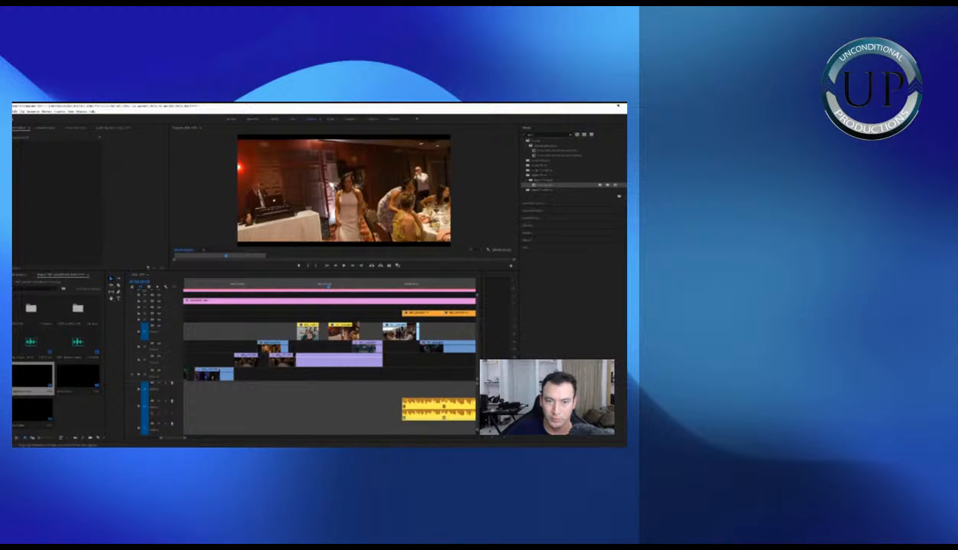
pyautogui.click(268, 286)
pyautogui.press('-')
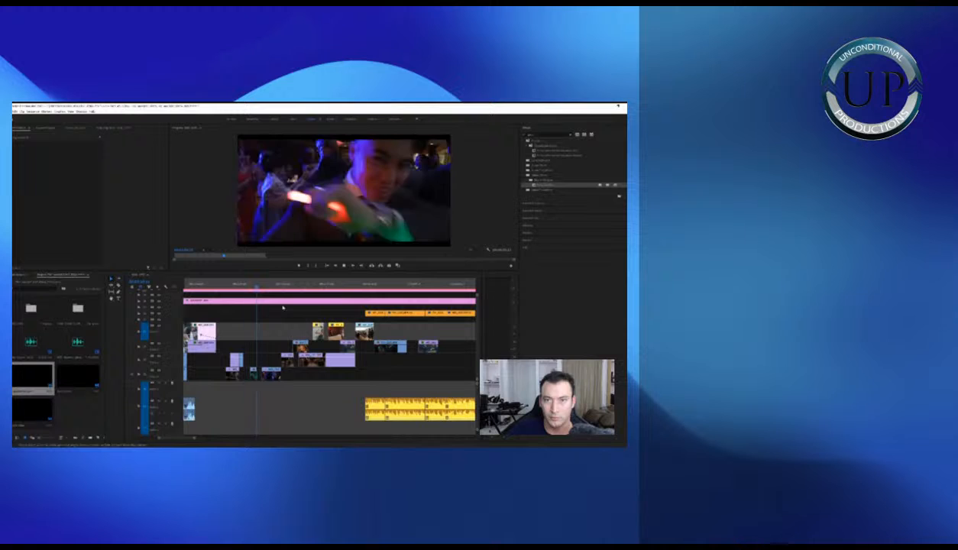
pyautogui.moveTo(337, 333); pyautogui.dragTo(259, 333)
pyautogui.hotkey('ctrl', 'z')
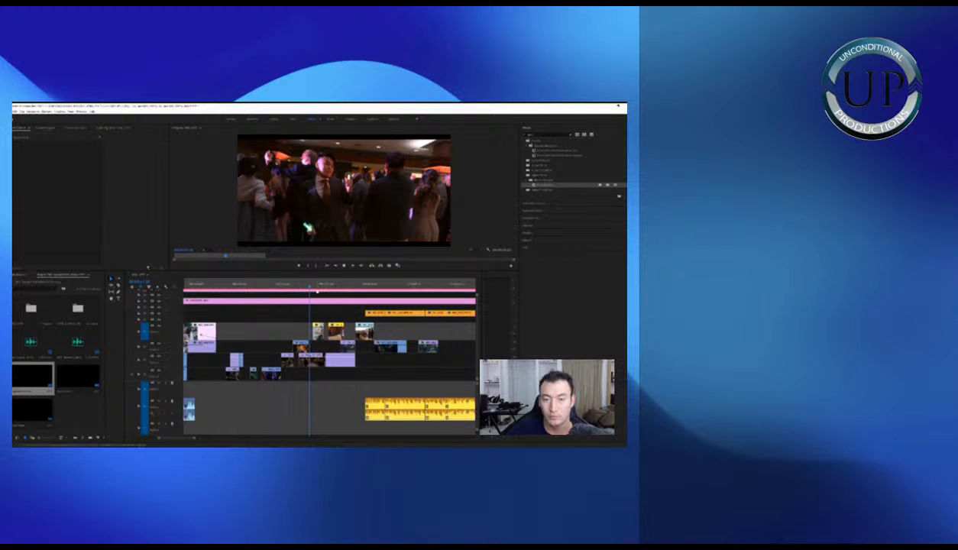
# Trim the start of the second yellow clip so the bride's shot begins a little later, and play back the cut
pyautogui.moveTo(310, 284); pyautogui.dragTo(315, 293)
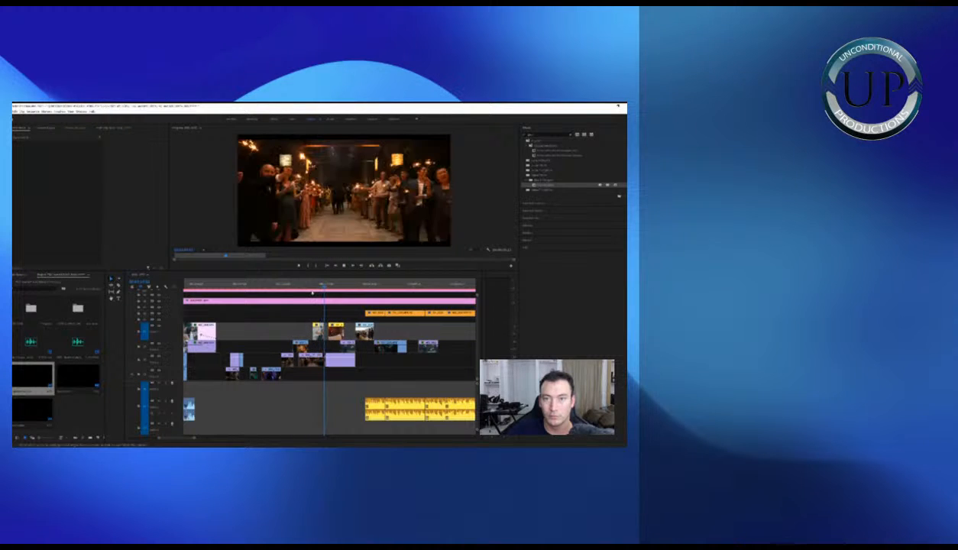
pyautogui.press('=')
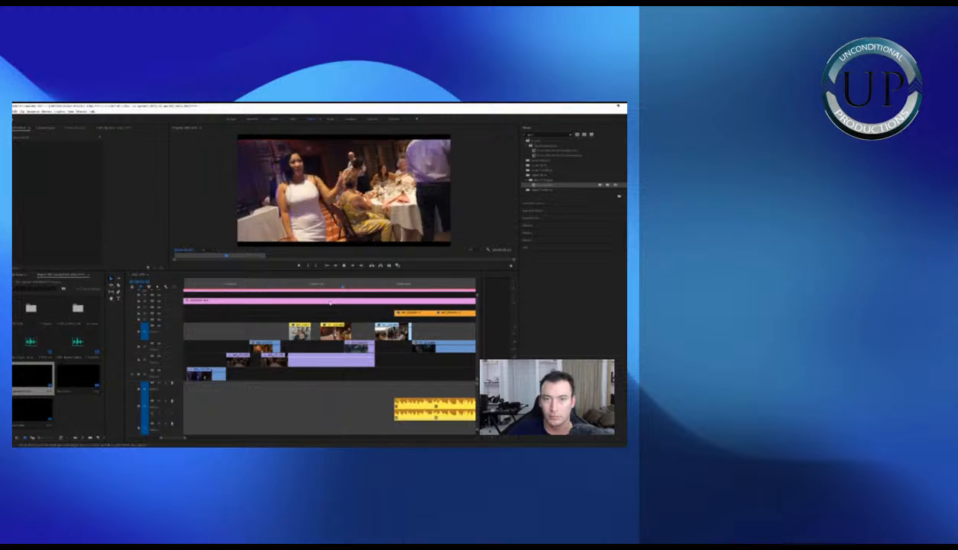
pyautogui.press('=')
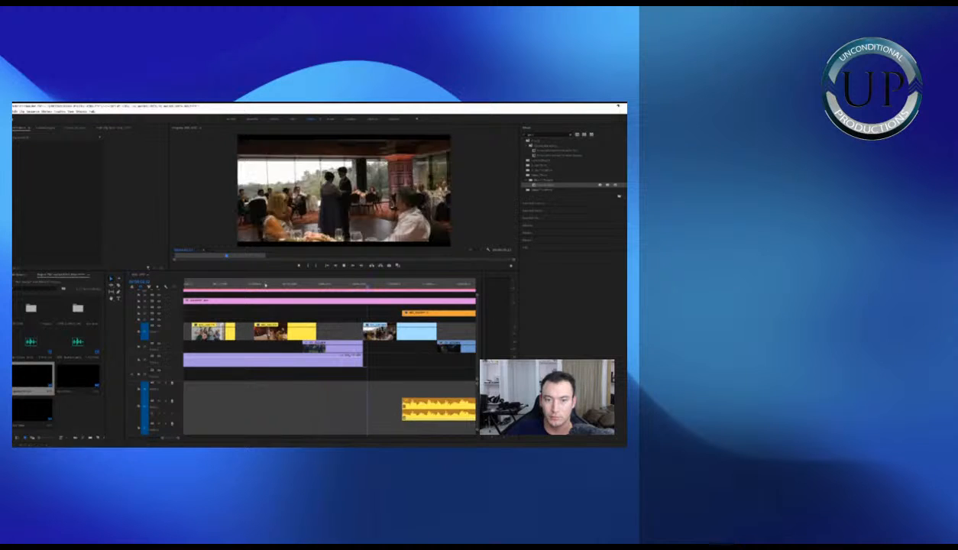
pyautogui.click(250, 285)
pyautogui.moveTo(255, 333); pyautogui.dragTo(266, 333)
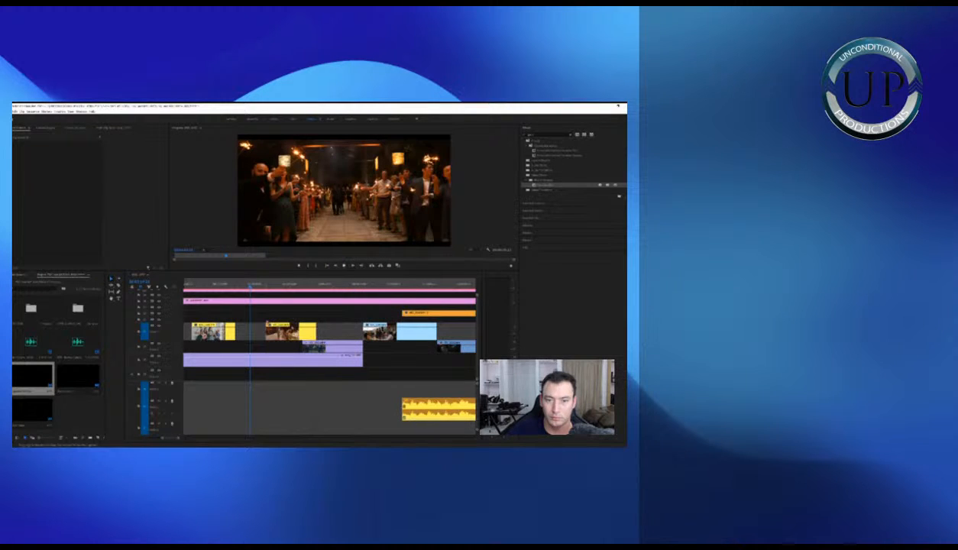
pyautogui.press('space')
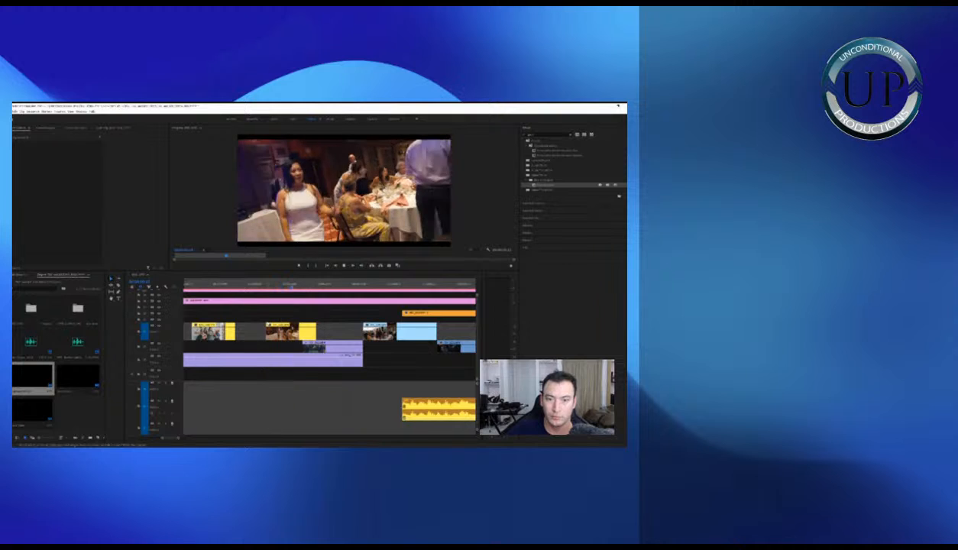
pyautogui.press('-')
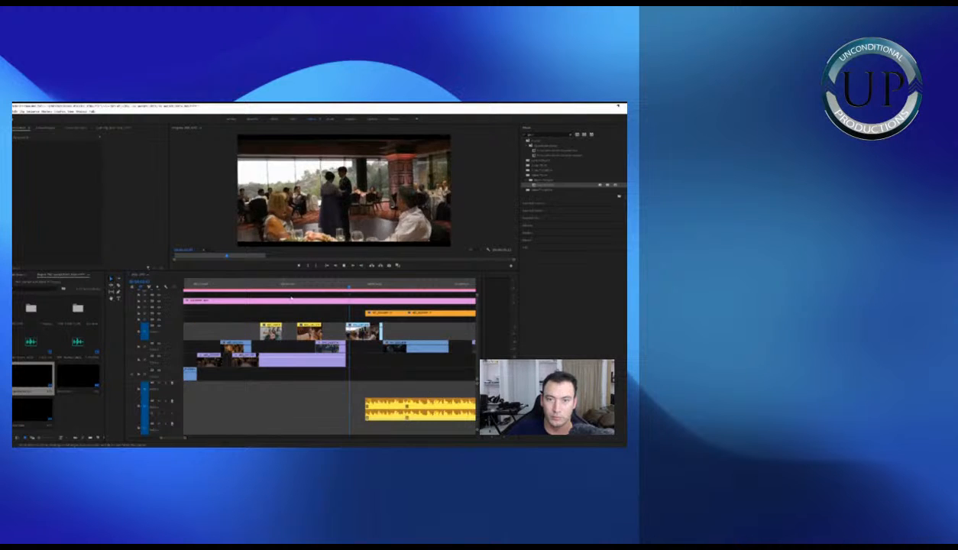
# Nudge the second yellow clip slightly earlier and replay the edit through the light blue clip into the dancing
pyautogui.click(310, 284)
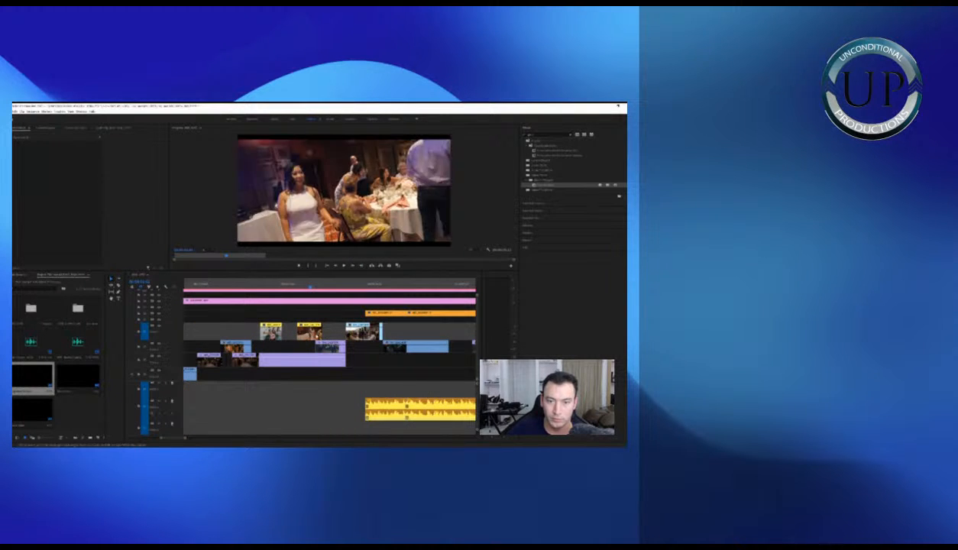
pyautogui.click(309, 332)
pyautogui.click(289, 285)
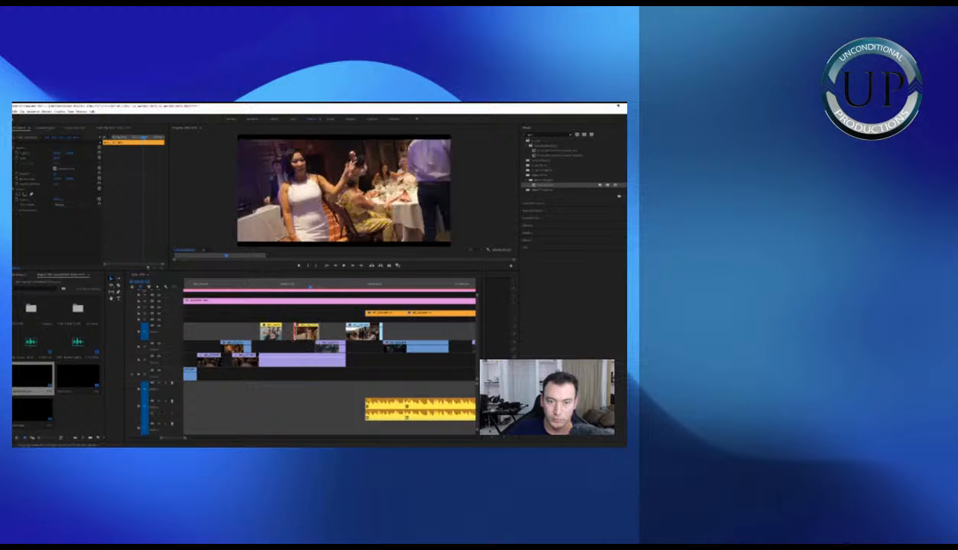
pyautogui.click(292, 285)
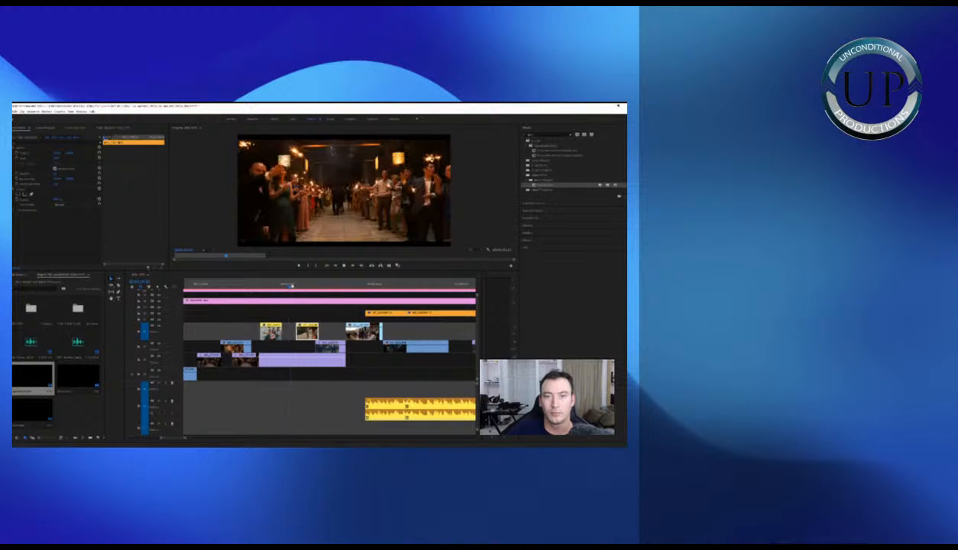
pyautogui.press('space')
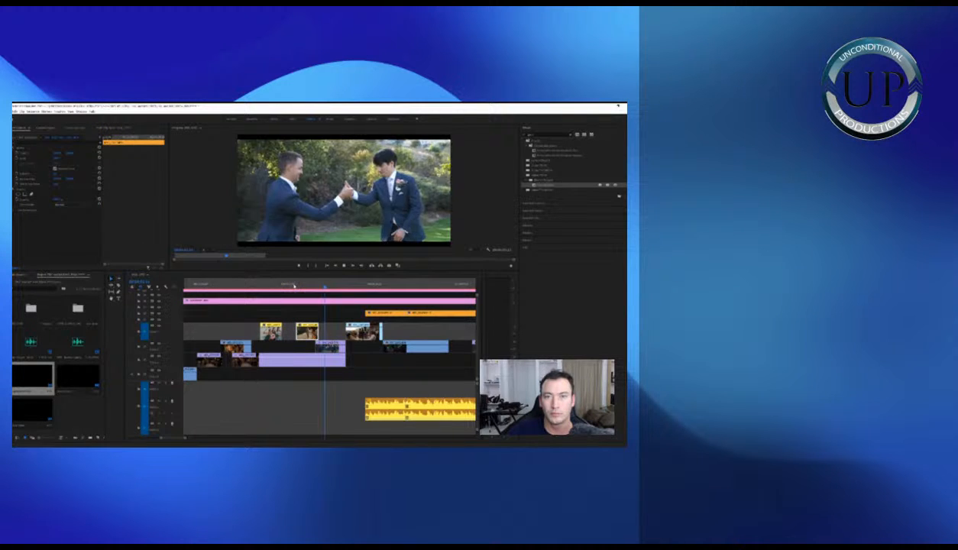
pyautogui.press('-')
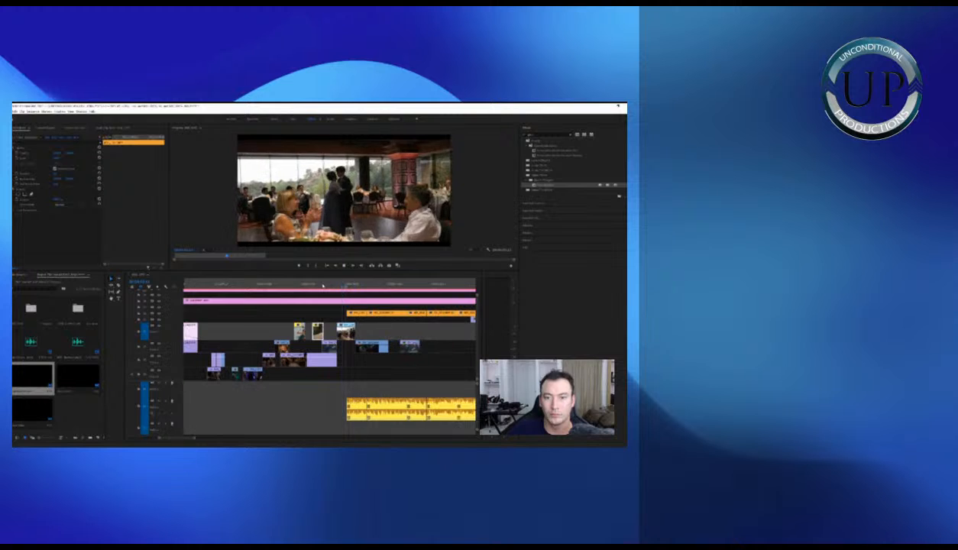
pyautogui.press('=')
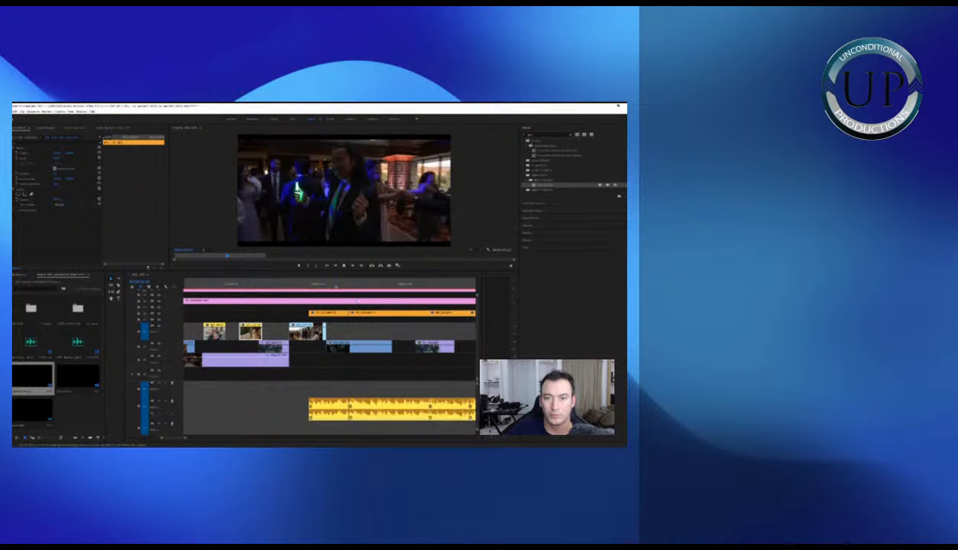
# Separate the first orange dance clip from its group by shifting the remaining orange clips and their audio later
pyautogui.press('-')
pyautogui.press('-')
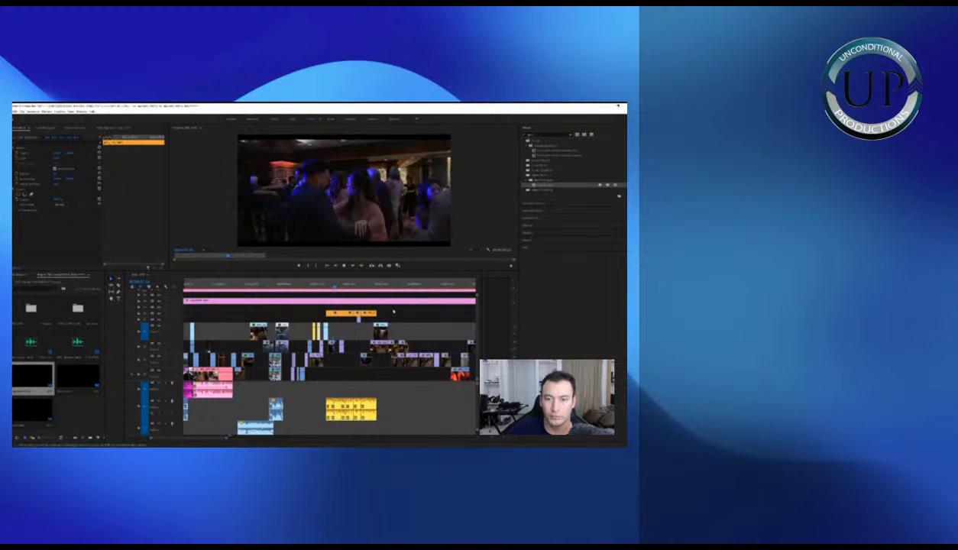
pyautogui.press('=')
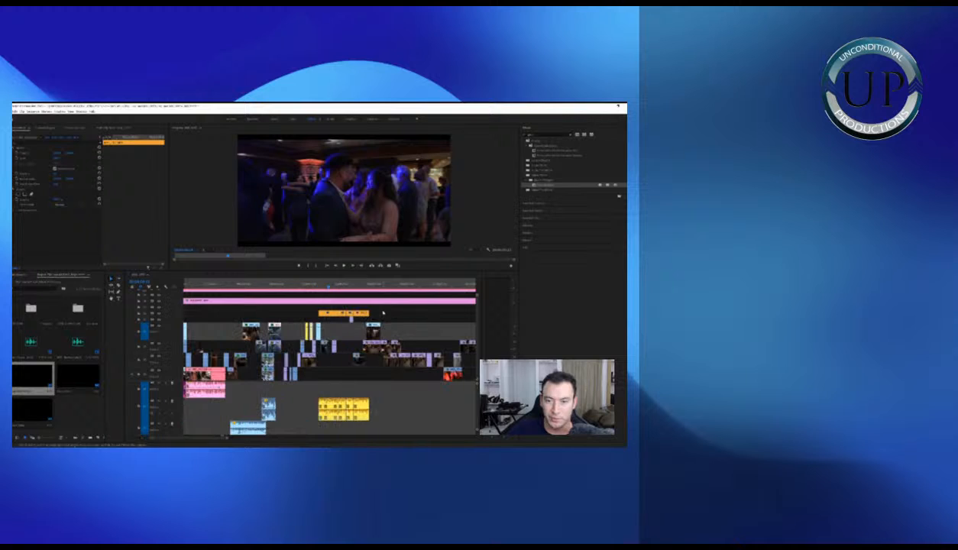
pyautogui.moveTo(355, 309); pyautogui.dragTo(320, 308)
pyautogui.moveTo(377, 411); pyautogui.dragTo(318, 395)
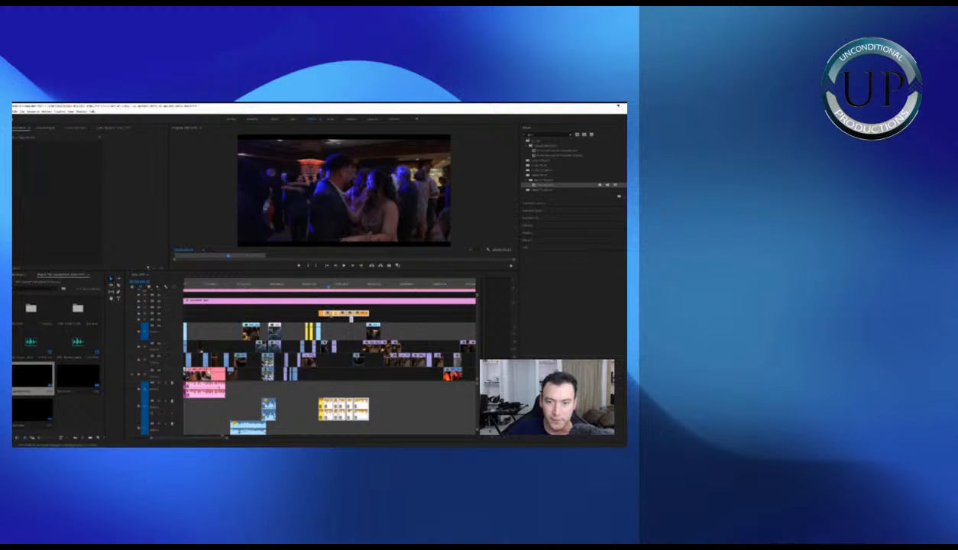
pyautogui.moveTo(330, 316)
pyautogui.mouseDown()
pyautogui.moveTo(352, 315)
pyautogui.moveTo(319, 313)
pyautogui.mouseUp()
pyautogui.hotkey('ctrl', 'z')
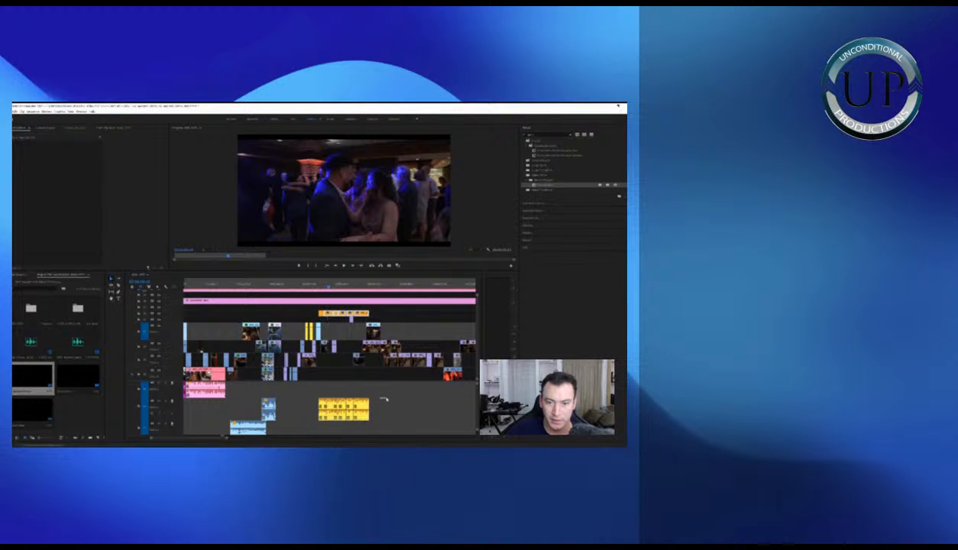
pyautogui.moveTo(384, 397); pyautogui.dragTo(319, 412)
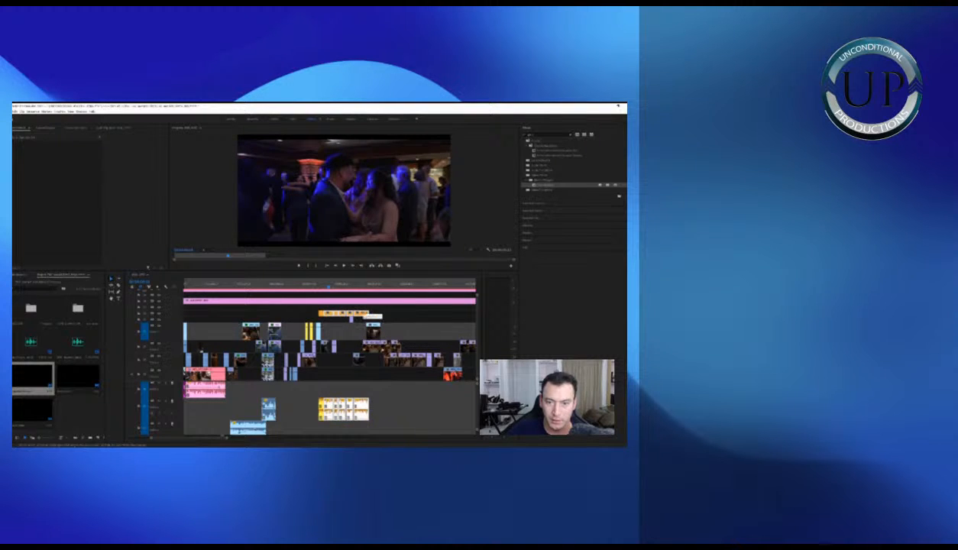
pyautogui.moveTo(363, 313); pyautogui.dragTo(342, 314)
# Separate the second orange clip from the group by moving the orange clips after it further along with their audio
pyautogui.moveTo(392, 393); pyautogui.dragTo(333, 410)
pyautogui.press('-')
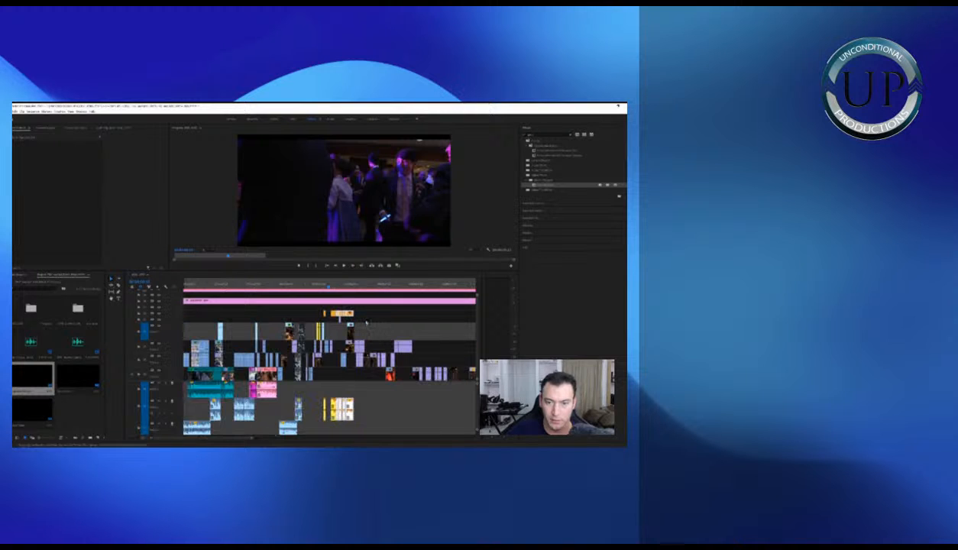
pyautogui.moveTo(350, 314); pyautogui.dragTo(319, 316)
pyautogui.click(357, 287)
pyautogui.press('=')
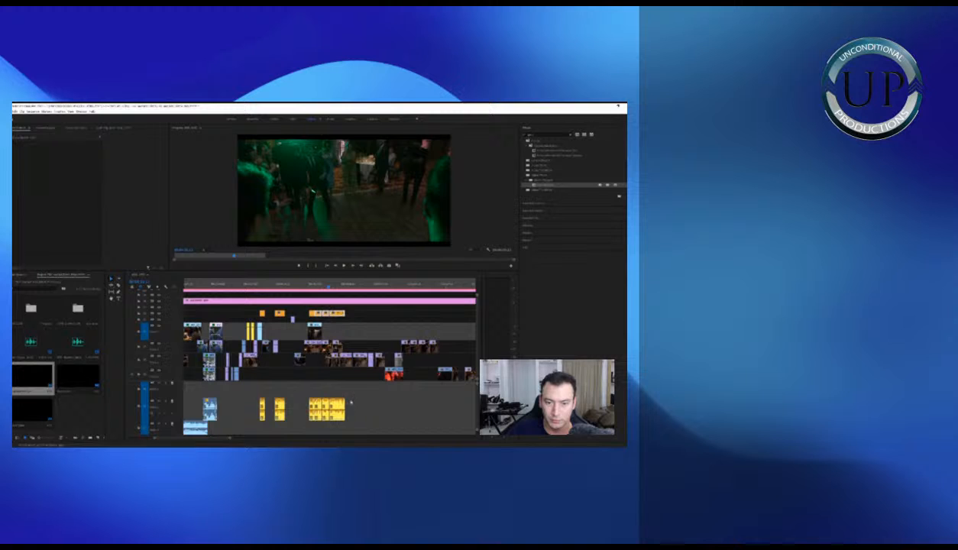
# Spread out the remaining orange dance clips and their audio one after another, leaving gaps between them on their track
pyautogui.moveTo(362, 395); pyautogui.dragTo(317, 409)
pyautogui.moveTo(334, 313); pyautogui.dragTo(348, 315)
pyautogui.moveTo(375, 396); pyautogui.dragTo(341, 405)
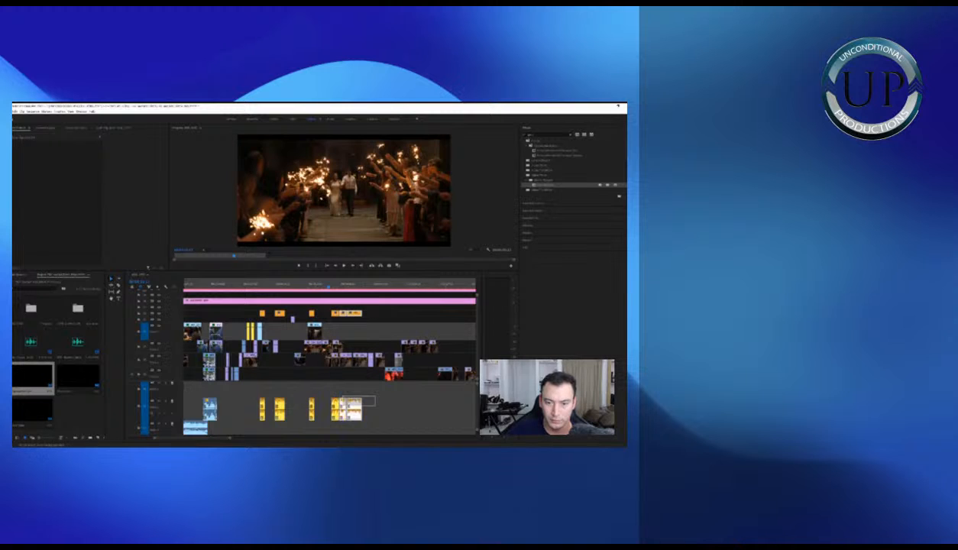
pyautogui.moveTo(355, 316); pyautogui.dragTo(372, 317)
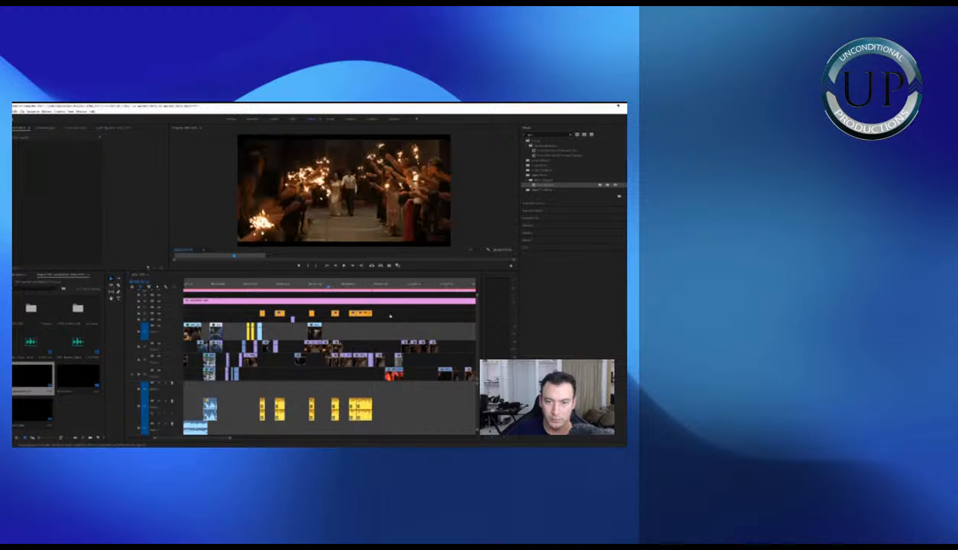
pyautogui.click(364, 314)
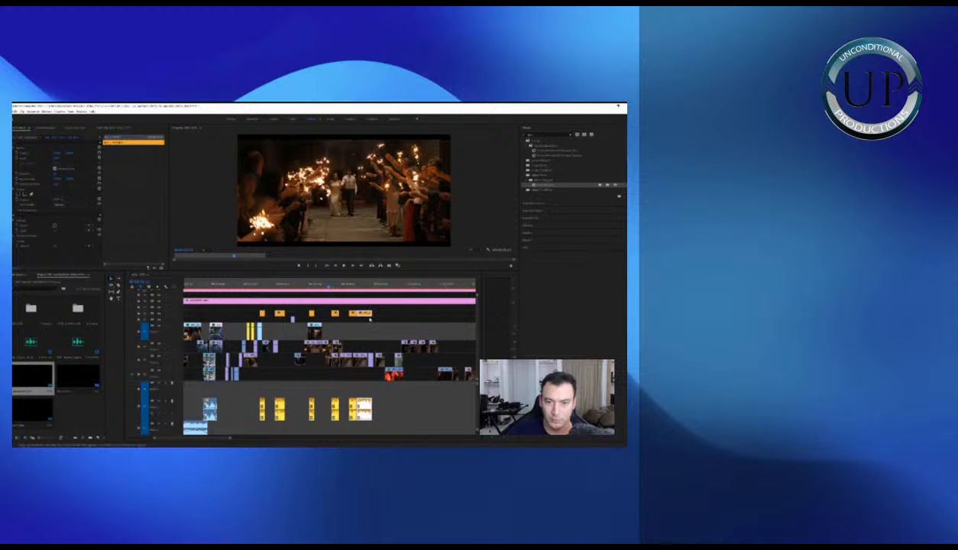
pyautogui.moveTo(371, 315); pyautogui.dragTo(385, 316)
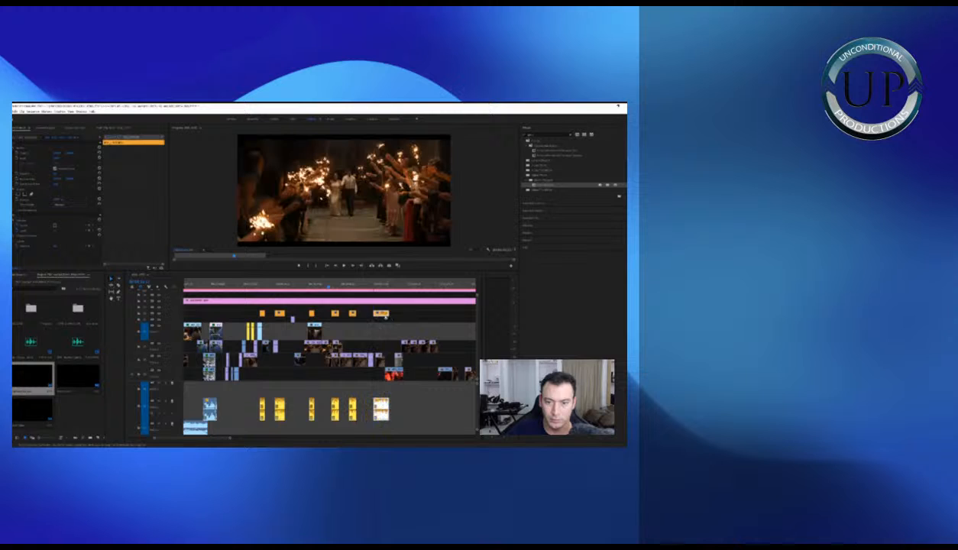
# Play back the section around the first orange clip and place it with its audio just before the purple clip, on the yellow clips' track
pyautogui.click(263, 286)
pyautogui.press('=')
pyautogui.press('=')
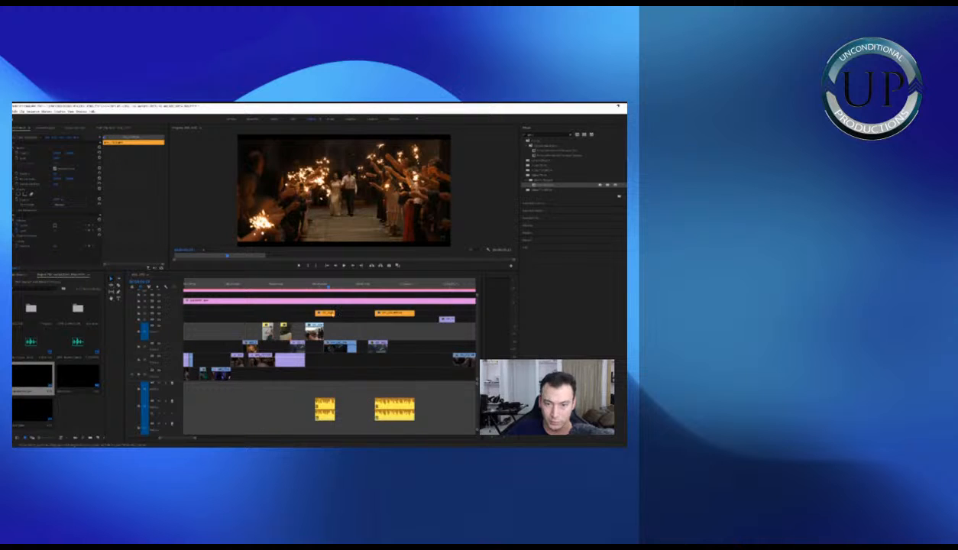
pyautogui.click(330, 314)
pyautogui.click(311, 287)
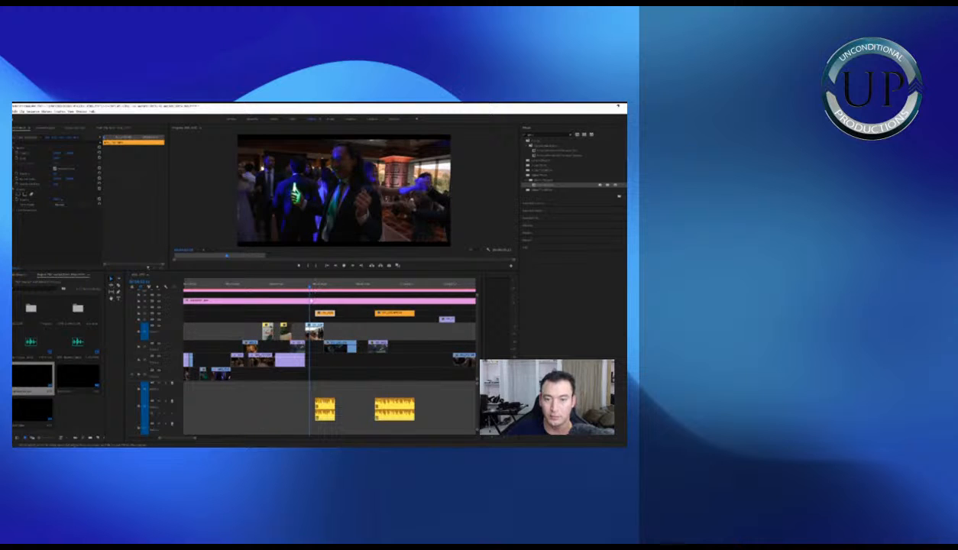
pyautogui.press('space')
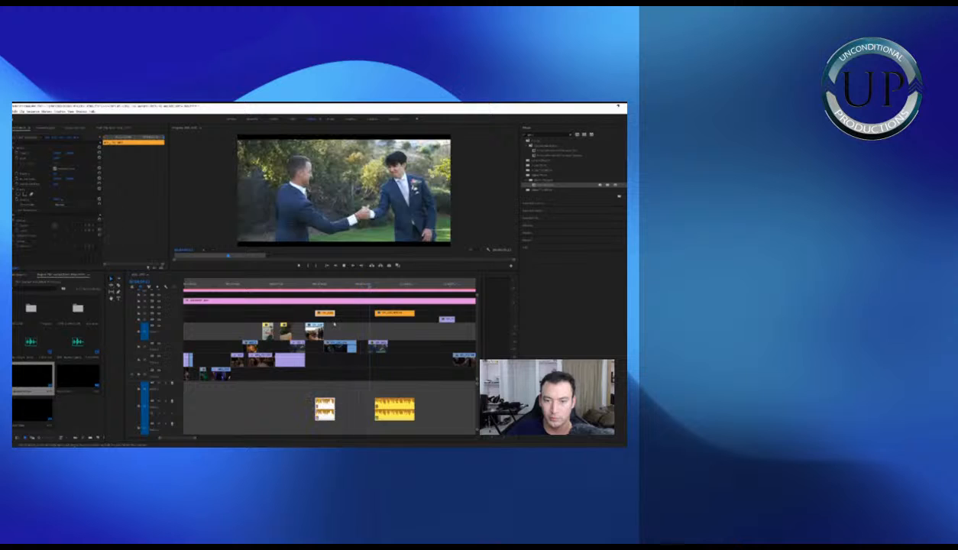
pyautogui.moveTo(331, 314); pyautogui.dragTo(429, 333)
pyautogui.click(353, 287)
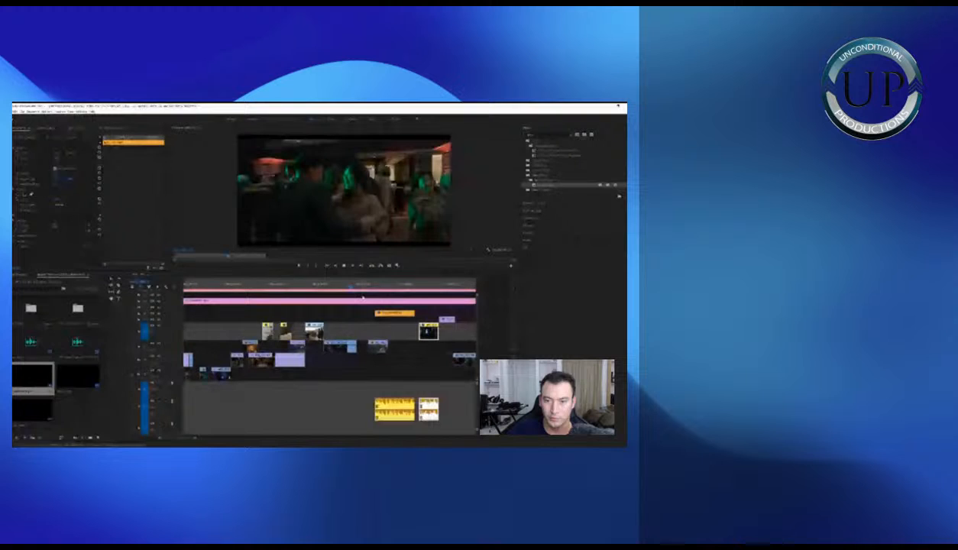
# Shift the purple clip after the light-blue clip slightly earlier to close the gap between them
pyautogui.press('space')
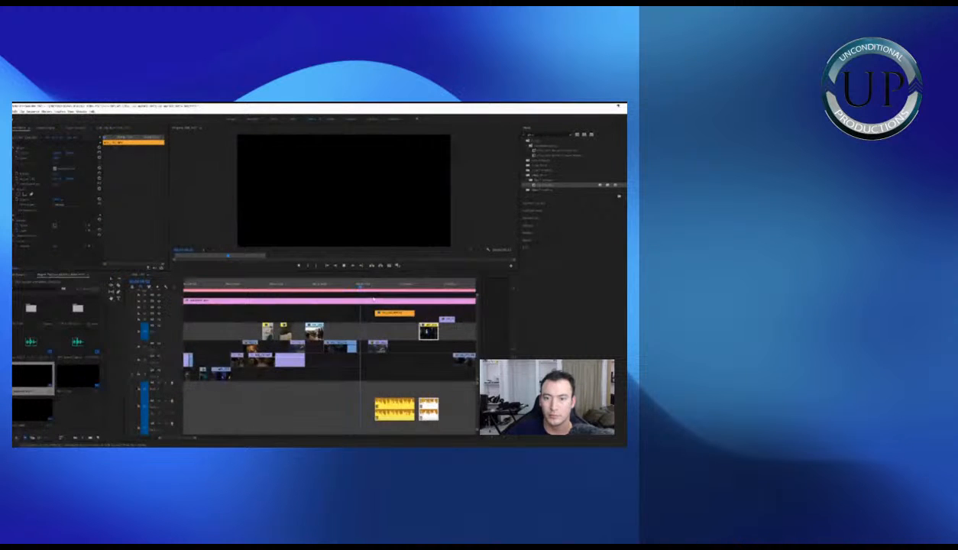
pyautogui.click(373, 347)
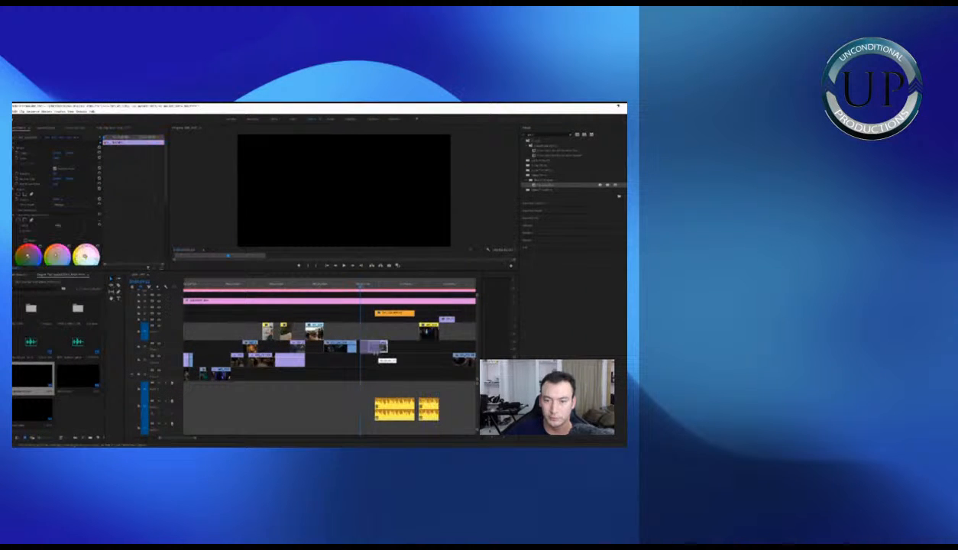
pyautogui.moveTo(382, 347); pyautogui.dragTo(379, 348)
# Place the following orange dance clip on the yellow clips' track with its audio one track higher, and trim the end of both
pyautogui.click(393, 314)
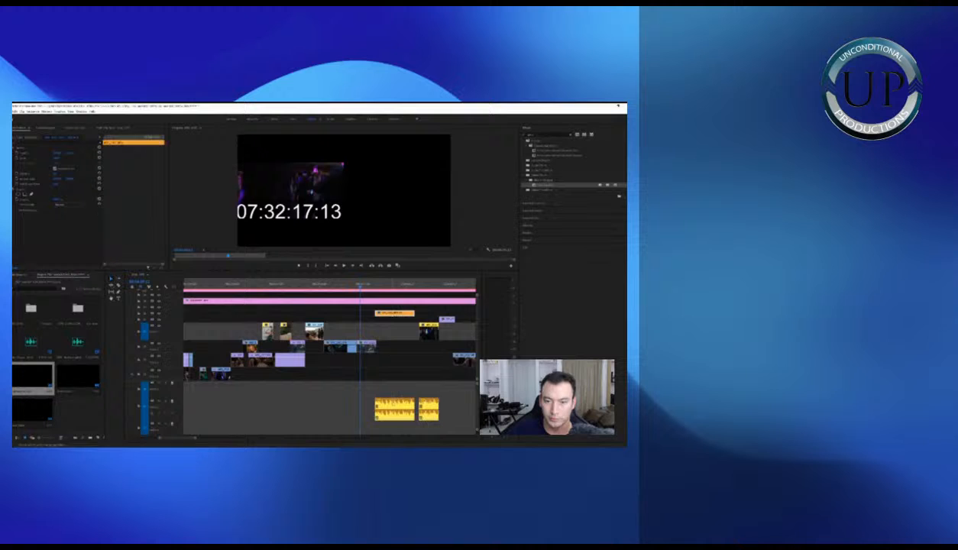
pyautogui.moveTo(395, 405); pyautogui.dragTo(395, 389)
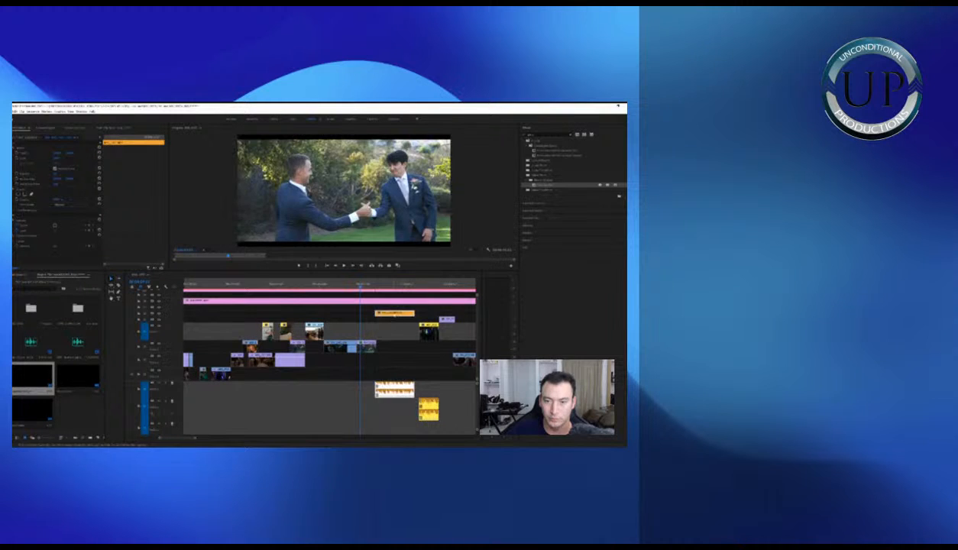
pyautogui.moveTo(395, 313); pyautogui.dragTo(394, 329)
pyautogui.press('space')
pyautogui.press('-')
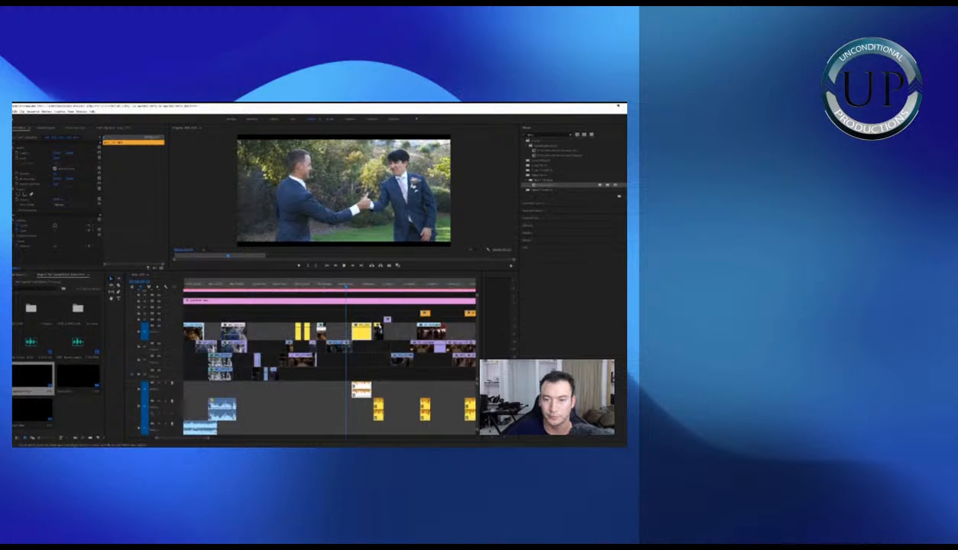
pyautogui.press('=')
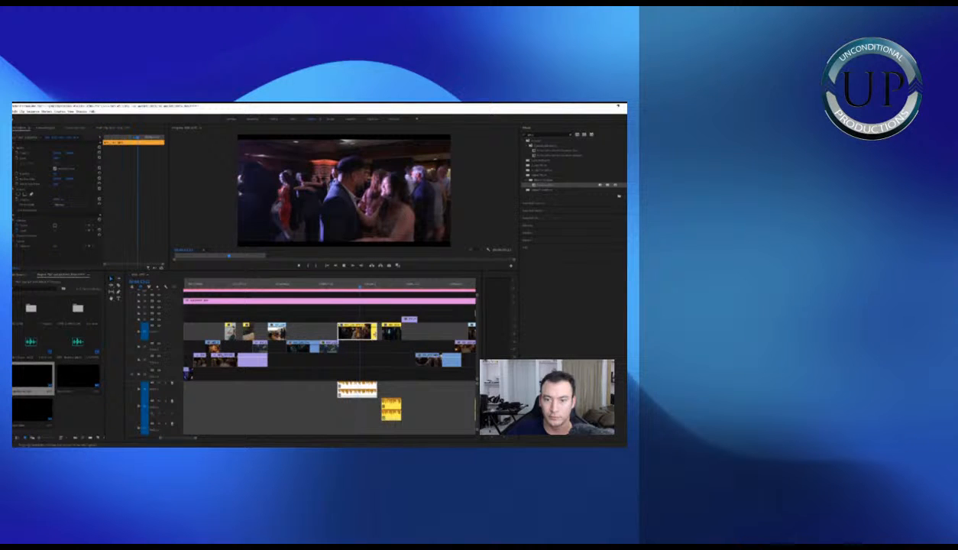
pyautogui.moveTo(375, 335); pyautogui.dragTo(359, 332)
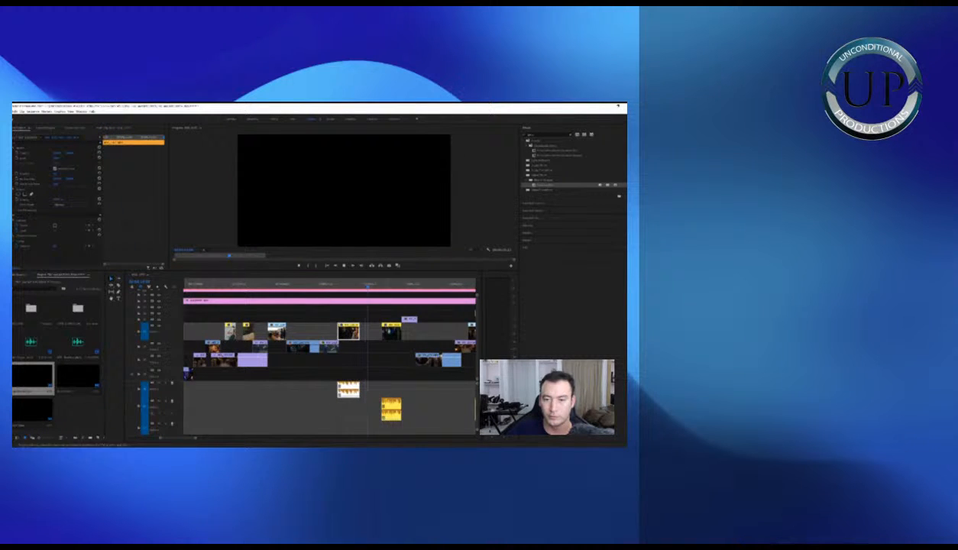
# Play on to the yellow clip just before the purple clip and trim the end of its video and audio
pyautogui.hscroll(2, 385, 326)
pyautogui.press('space')
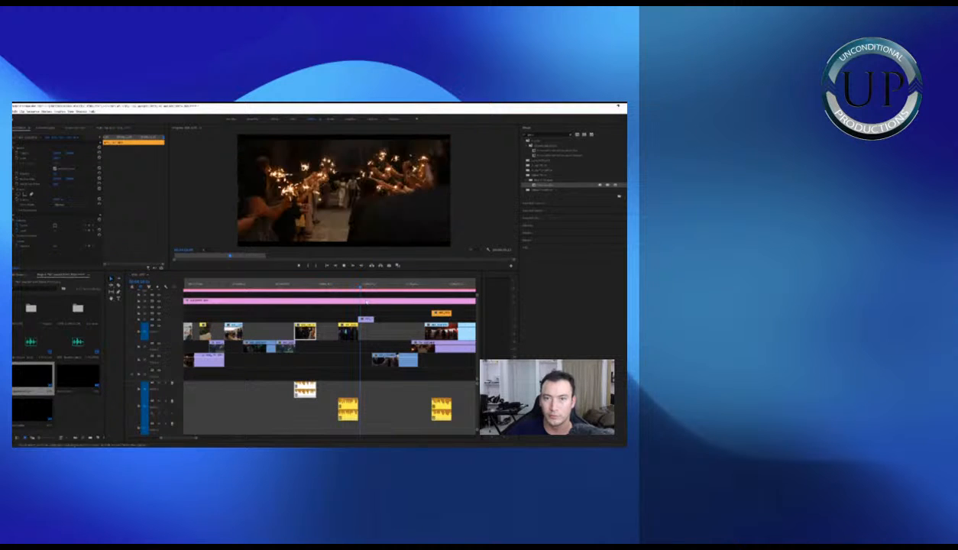
pyautogui.press('=')
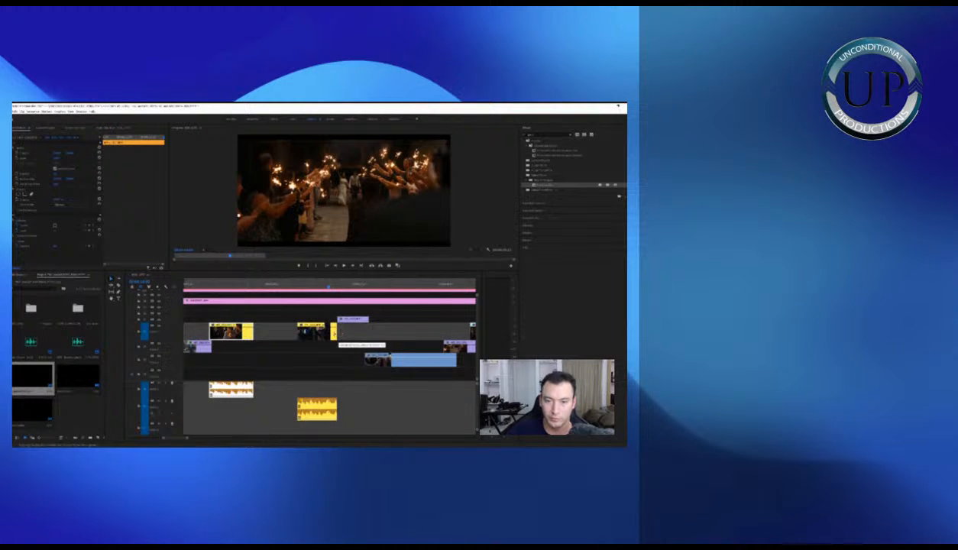
pyautogui.moveTo(336, 409); pyautogui.dragTo(328, 409)
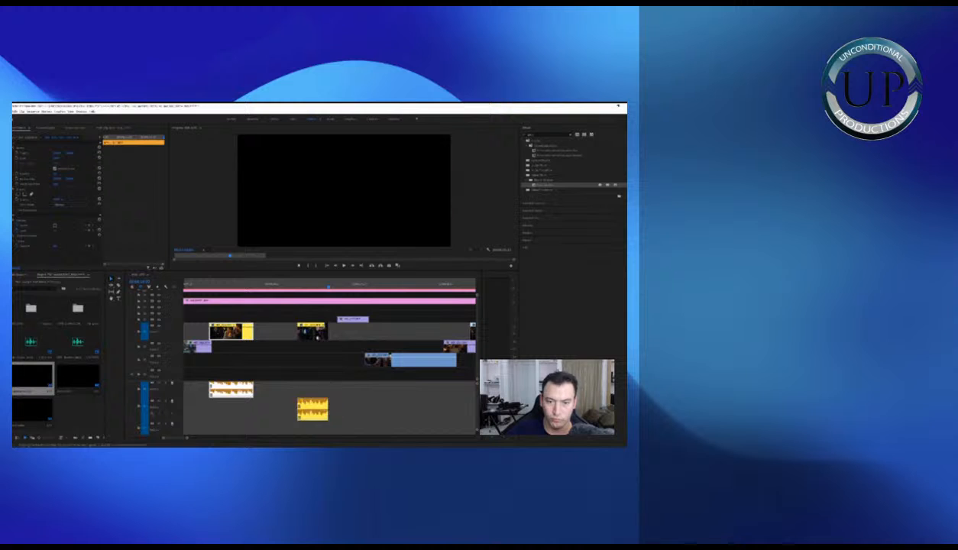
# Shift the trimmed yellow clip and its audio later to meet the purple clip, adjust its start, and play back the section
pyautogui.click(315, 335)
pyautogui.keyDown('shift'); pyautogui.click(321, 405); pyautogui.keyUp('shift')
pyautogui.moveTo(318, 339); pyautogui.dragTo(299, 332)
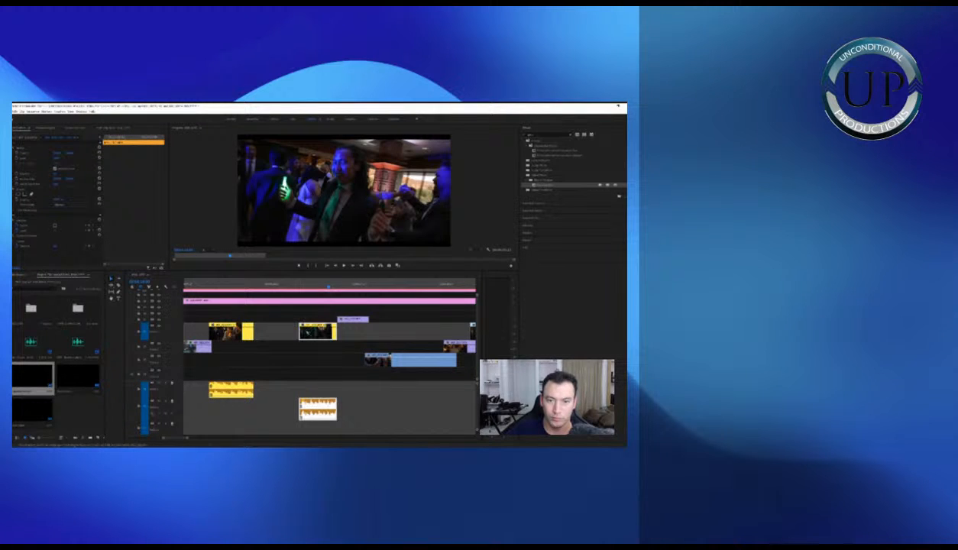
pyautogui.click(304, 295)
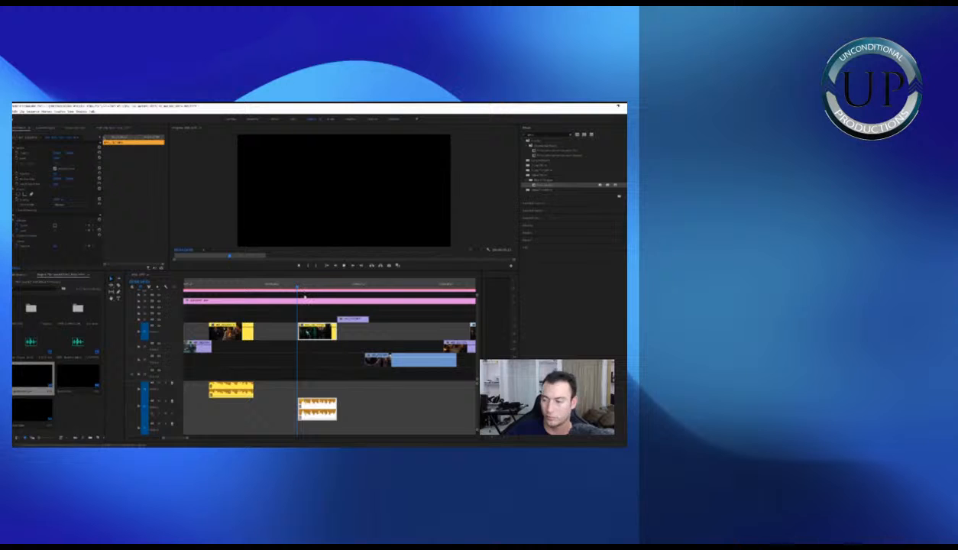
pyautogui.press('space')
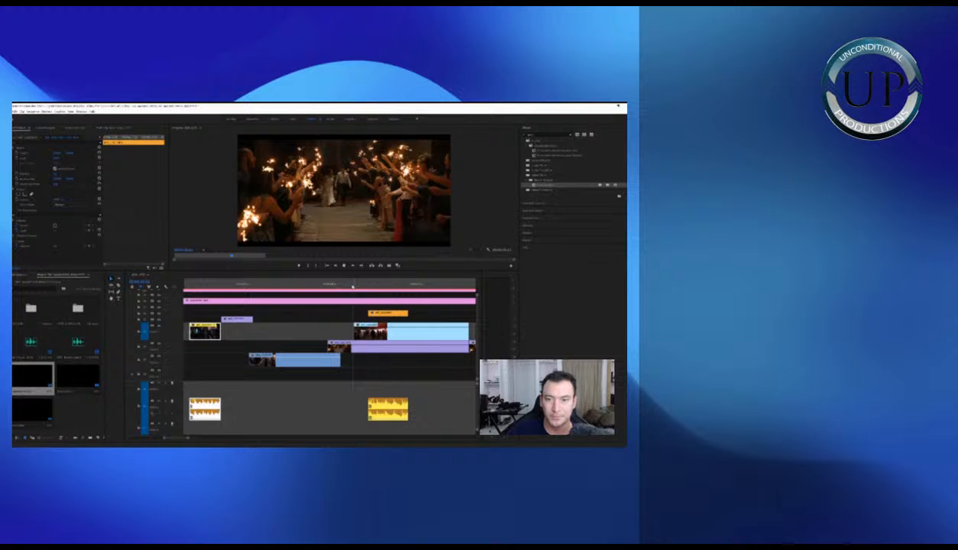
# Preview the next orange dance clip and move it with its audio onto the yellow clips' track, past the end of the light-blue clip
pyautogui.moveTo(352, 286); pyautogui.dragTo(388, 286)
pyautogui.press('-')
pyautogui.click(358, 313)
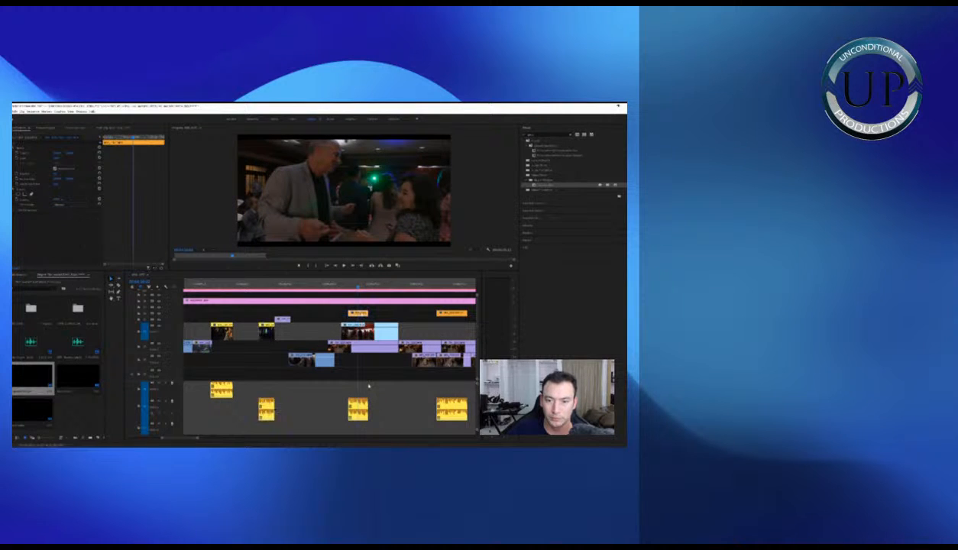
pyautogui.click(359, 408)
pyautogui.moveTo(362, 315); pyautogui.dragTo(372, 317)
pyautogui.press('space')
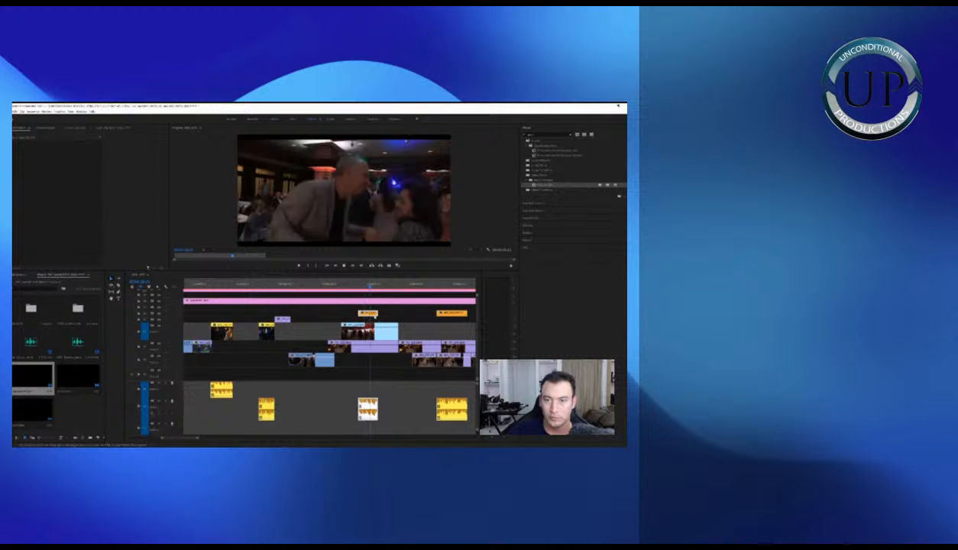
pyautogui.press('=')
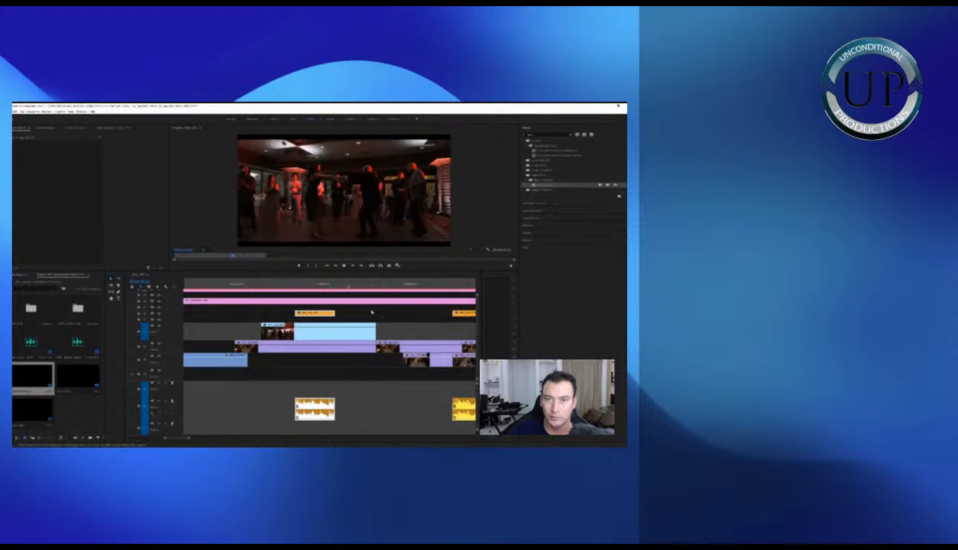
pyautogui.press('-')
pyautogui.press('=')
pyautogui.moveTo(290, 313); pyautogui.dragTo(399, 334)
# Place the orange clip that comes next on the yellow clips' track, slightly later in time together with its audio
pyautogui.press('-')
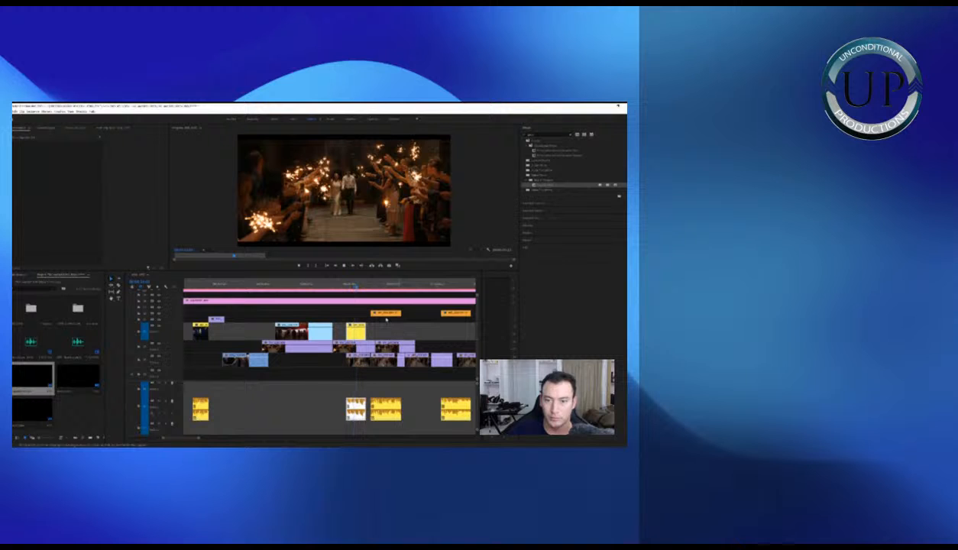
pyautogui.click(386, 313)
pyautogui.keyDown('shift'); pyautogui.click(388, 403); pyautogui.keyUp('shift')
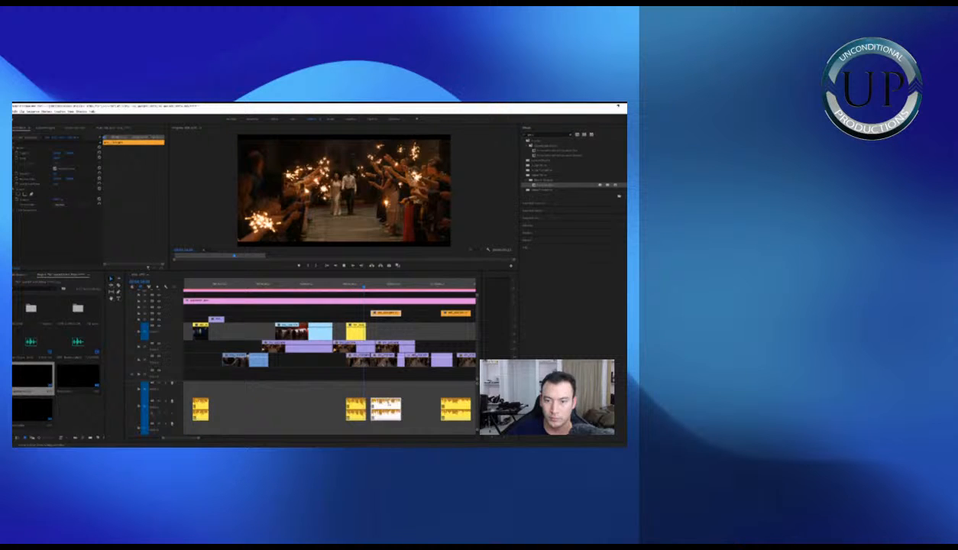
pyautogui.scroll(-3, 358, 317)
pyautogui.moveTo(319, 314); pyautogui.dragTo(346, 331)
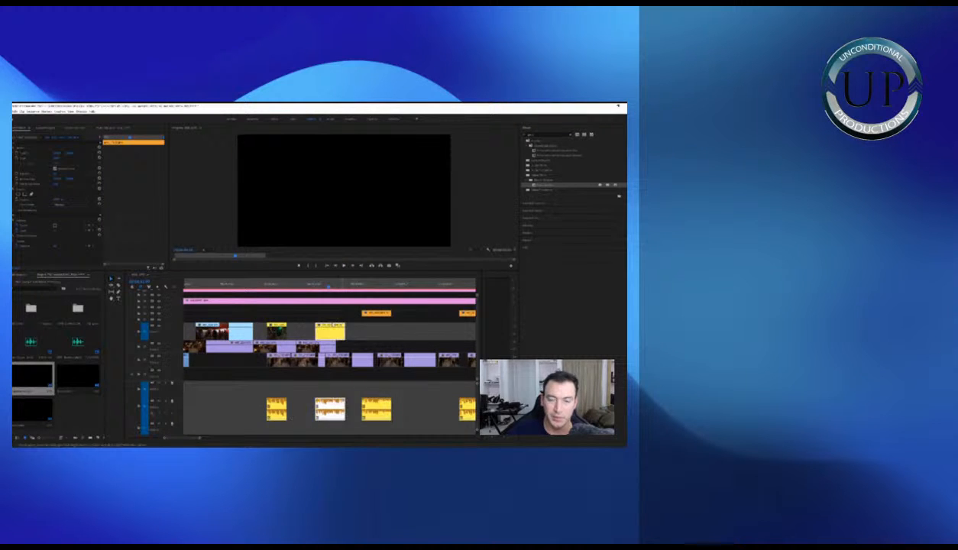
# Shift the short yellow clip after the light-blue clip slightly later with its audio and play back the section
pyautogui.click(301, 333)
pyautogui.click(277, 336)
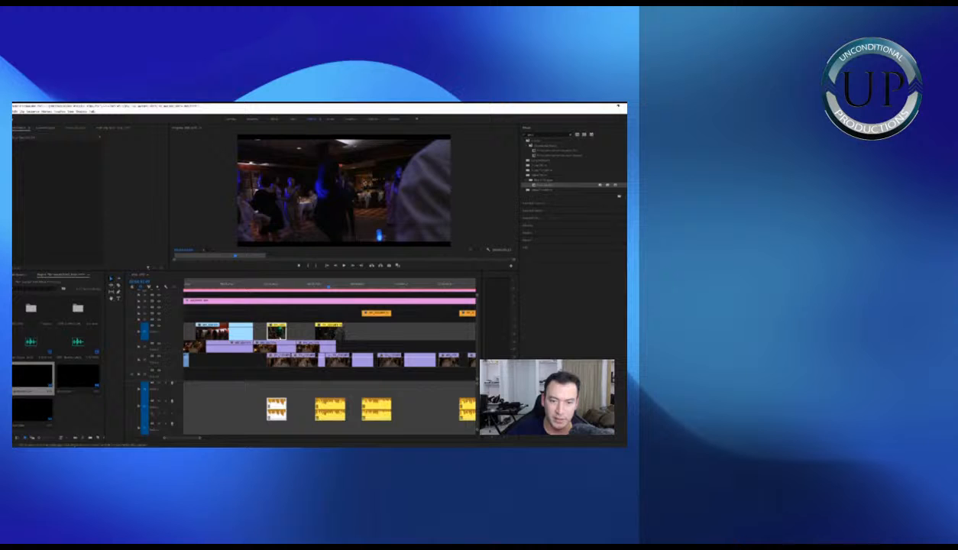
pyautogui.moveTo(281, 337); pyautogui.dragTo(289, 337)
pyautogui.click(267, 286)
pyautogui.press('space')
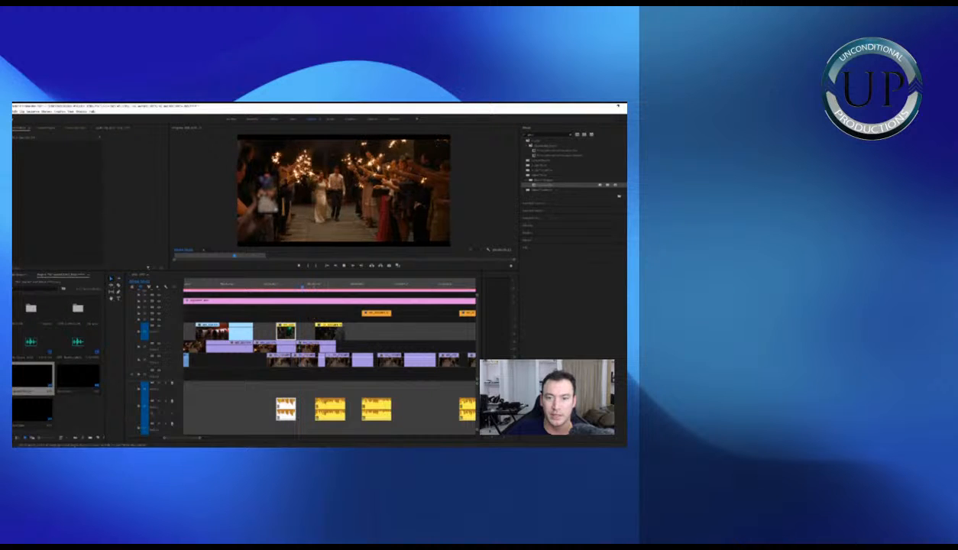
# Trim the end of the next yellow dance clip and its audio after reviewing the cut
pyautogui.click(328, 331)
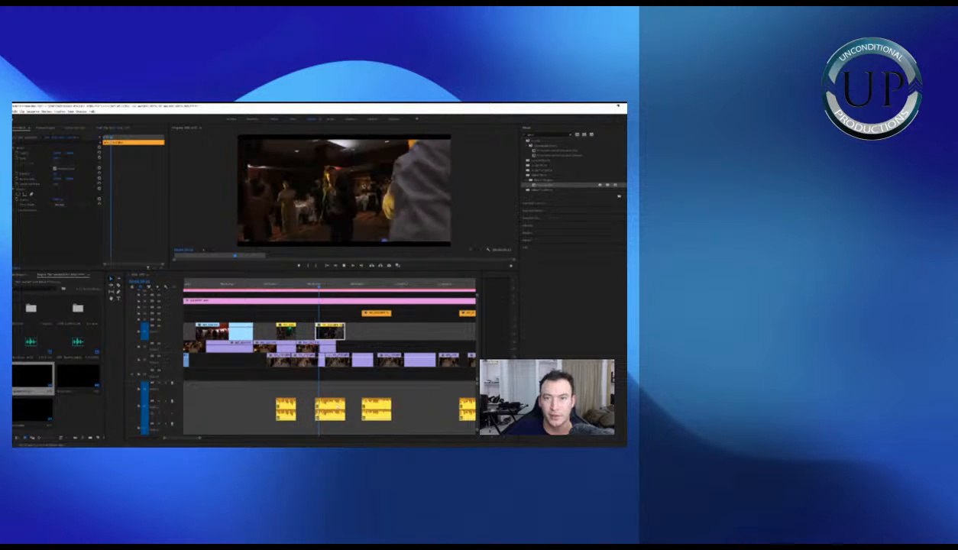
pyautogui.press('=')
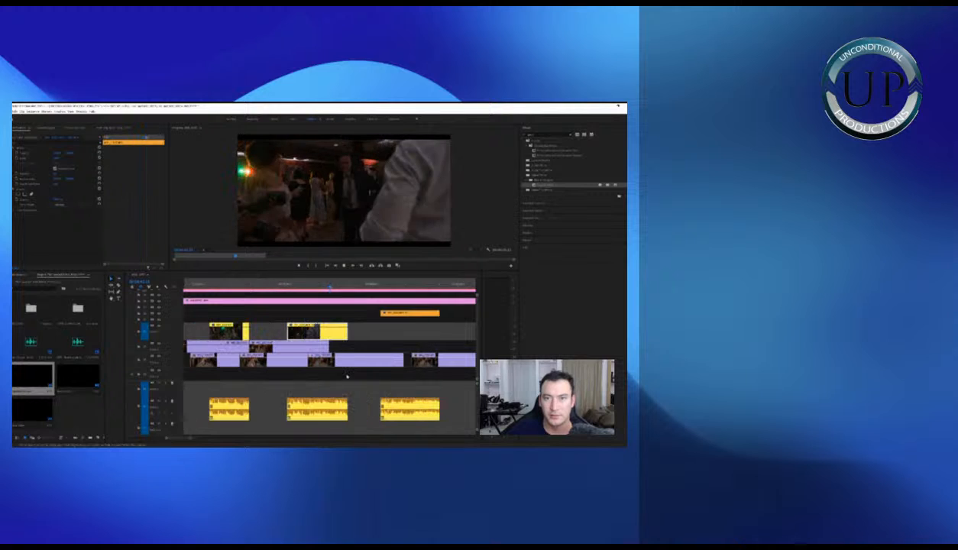
pyautogui.press('=')
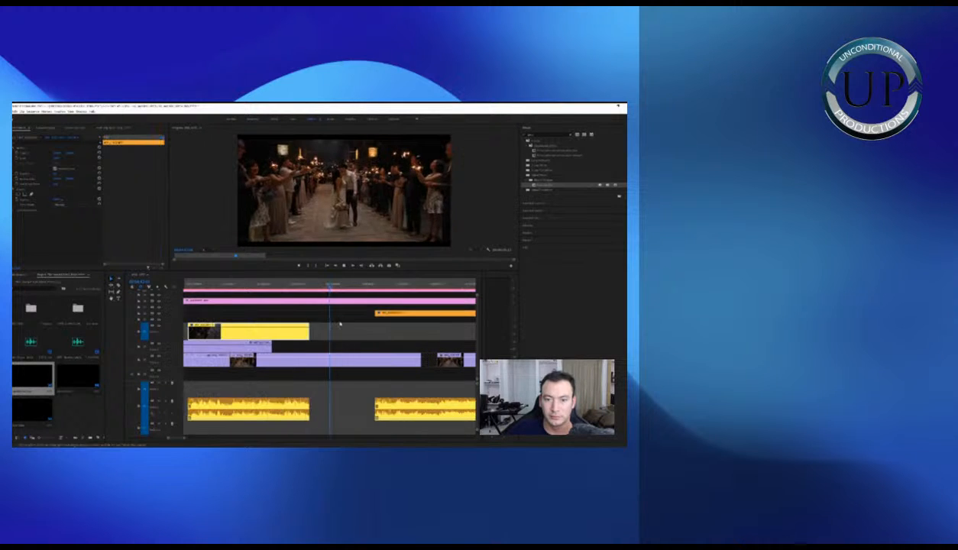
pyautogui.press('-')
pyautogui.click(302, 286)
pyautogui.moveTo(320, 335); pyautogui.dragTo(306, 335)
pyautogui.moveTo(318, 411); pyautogui.dragTo(305, 407)
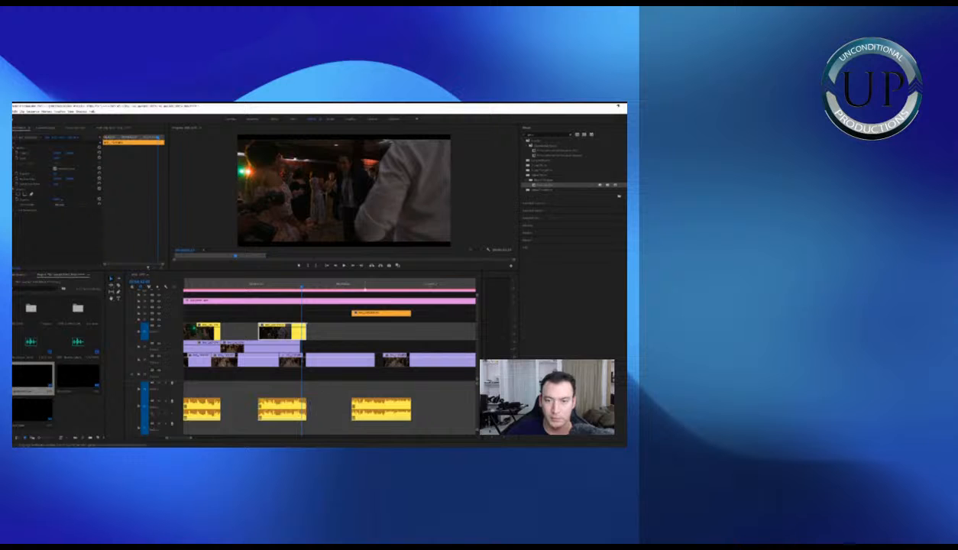
# Move the next orange clip straight down onto the yellow clips' track, with its audio one track higher
pyautogui.click(365, 285)
pyautogui.click(387, 401)
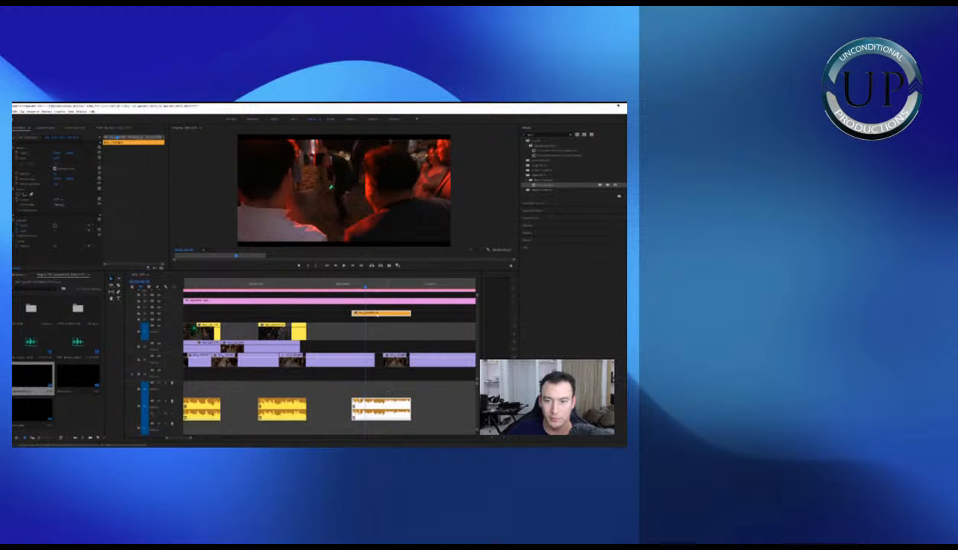
pyautogui.moveTo(376, 313); pyautogui.dragTo(369, 334)
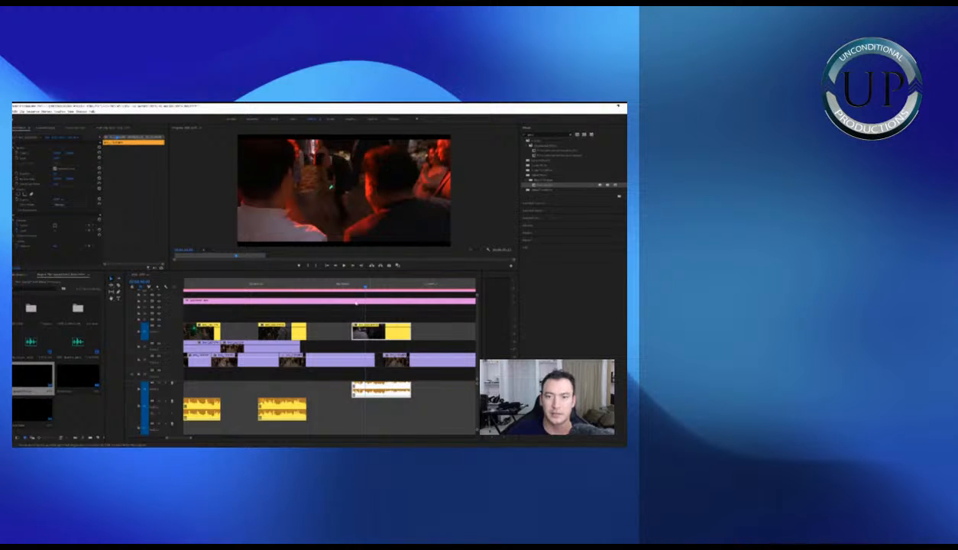
# Shorten the newly placed clip and its audio at the end, shift them slightly later, and play back the result
pyautogui.press('space')
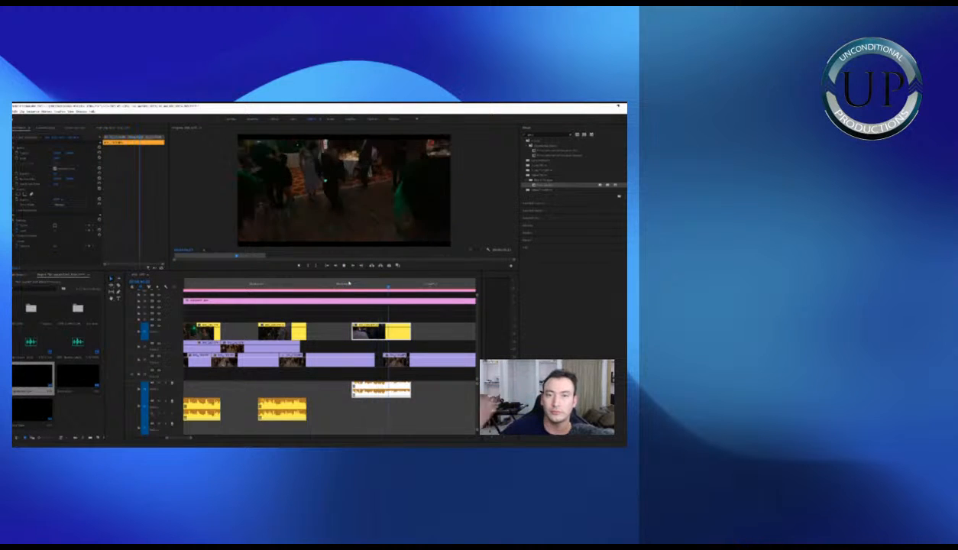
pyautogui.moveTo(402, 288); pyautogui.dragTo(392, 287)
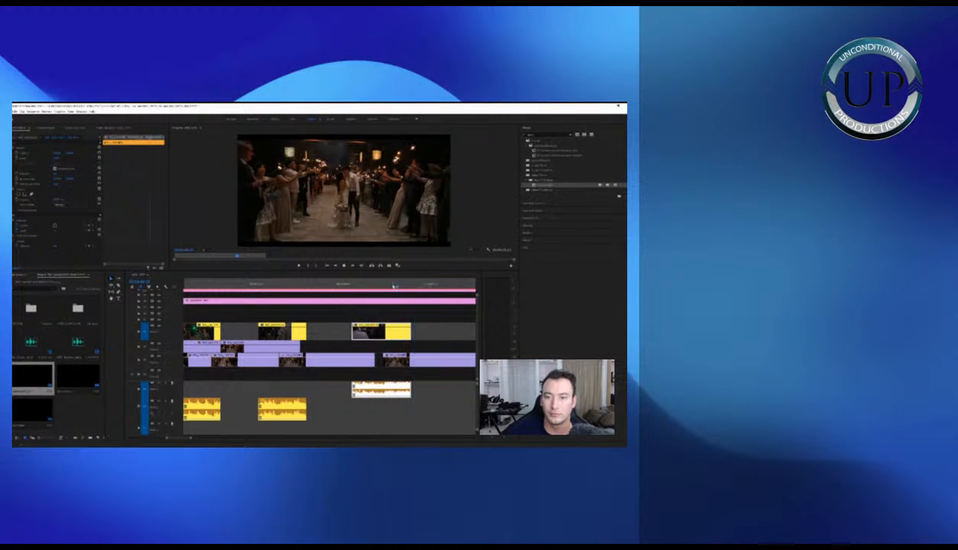
pyautogui.moveTo(410, 341); pyautogui.dragTo(378, 333)
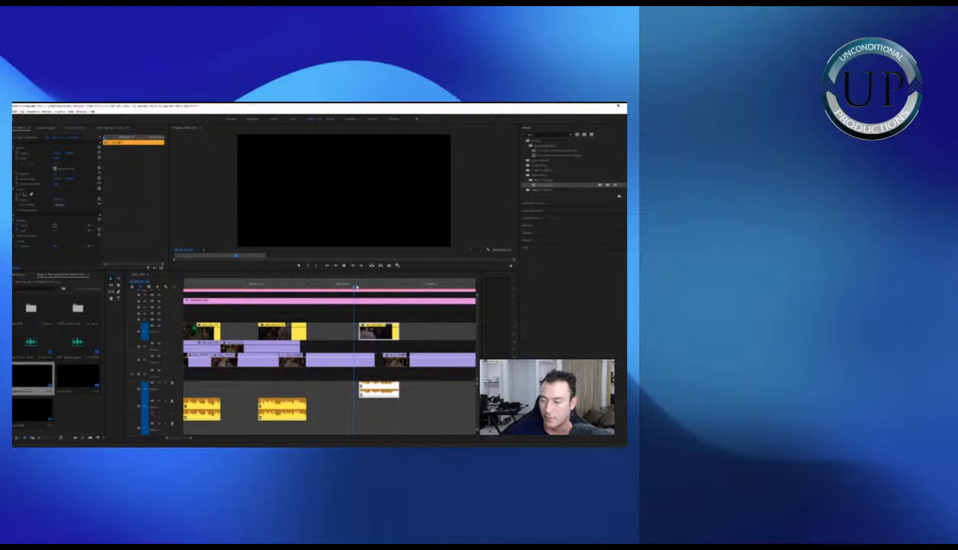
pyautogui.press('space')
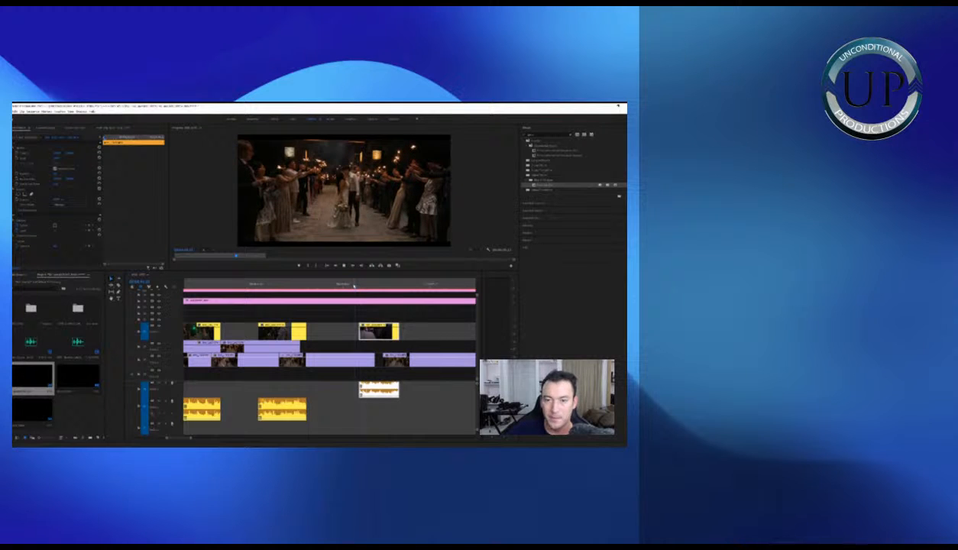
# Play back the next long orange dance clip, split its video and audio partway through, and select the first part
pyautogui.click(417, 288)
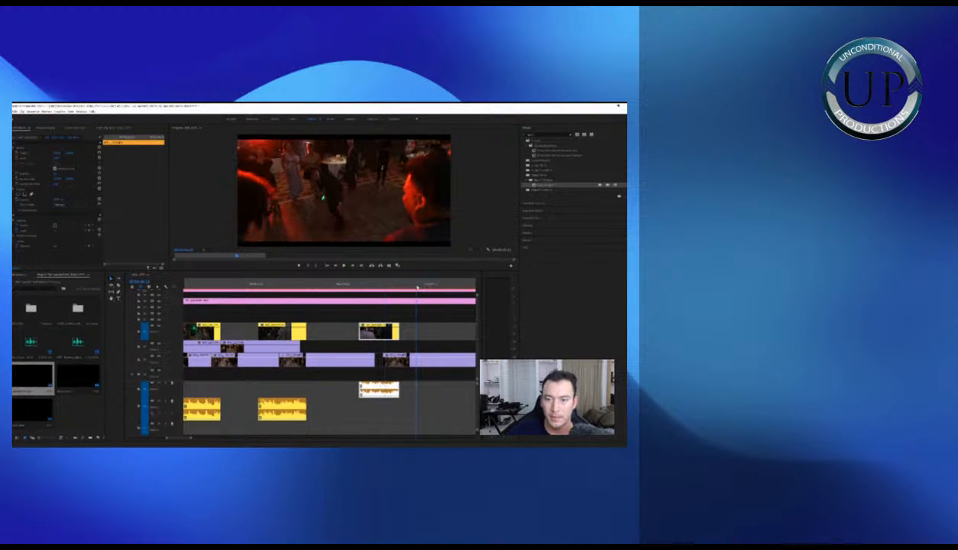
pyautogui.press('-')
pyautogui.press('-')
pyautogui.press('=')
pyautogui.click(392, 287)
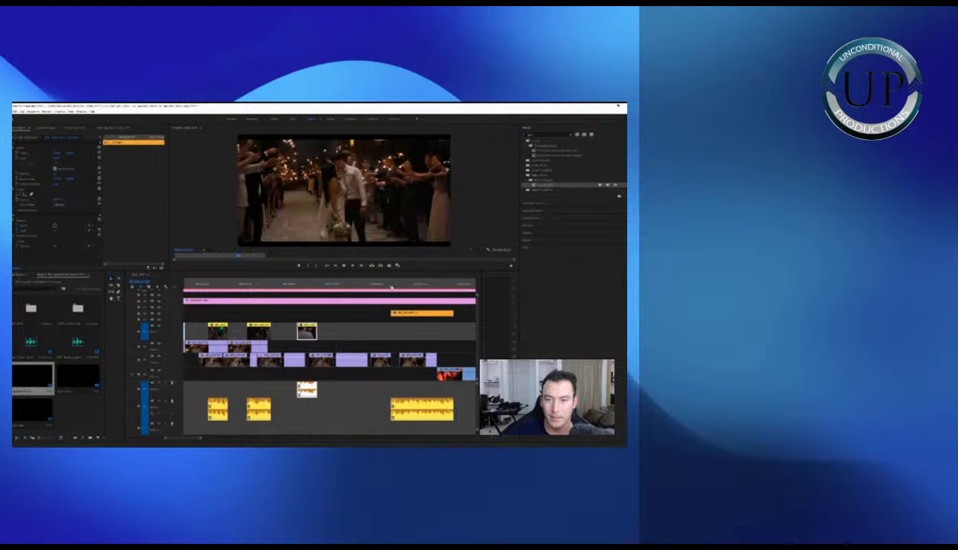
pyautogui.press('space')
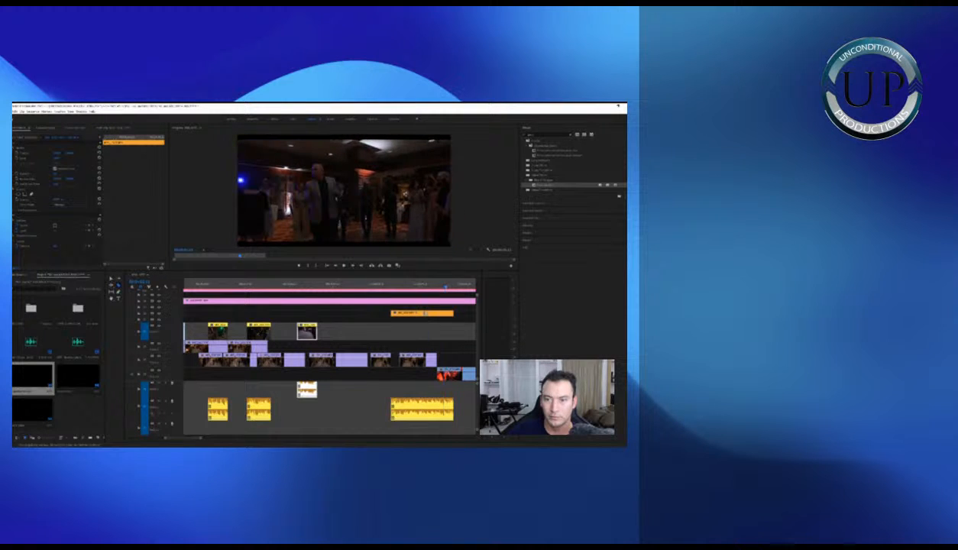
pyautogui.click(411, 313)
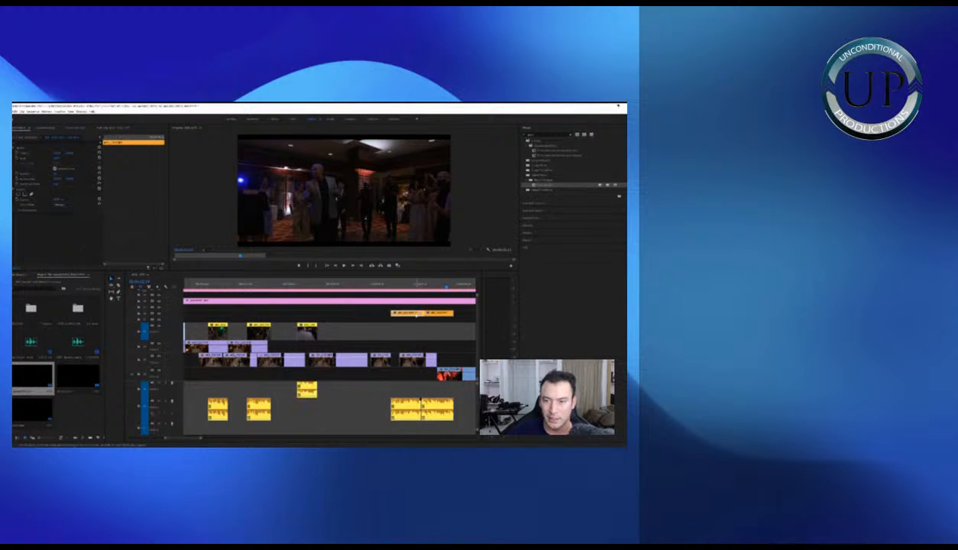
# Delete the first part of the split orange clip, then move the rest earlier onto the yellow clips' track with its audio one track higher
pyautogui.press('Delete')
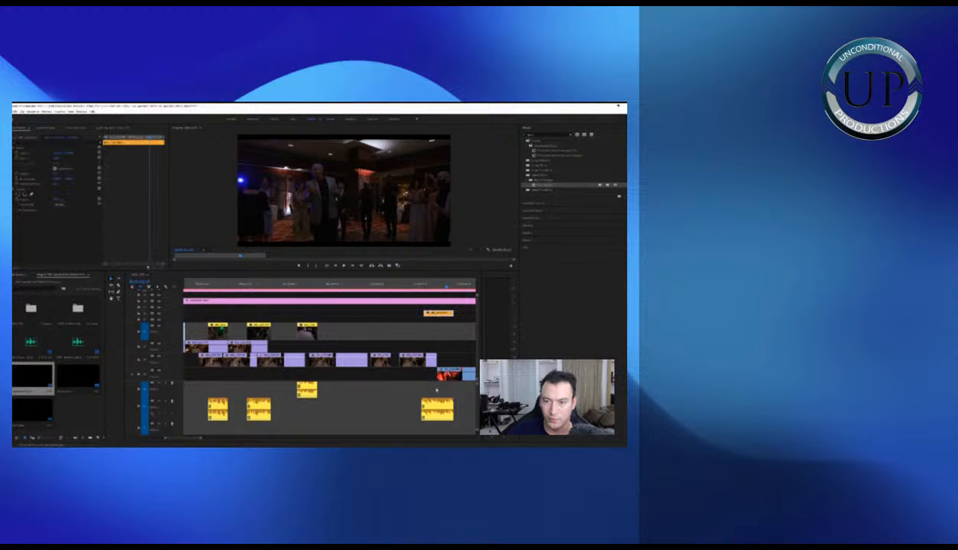
pyautogui.click(438, 406)
pyautogui.moveTo(439, 316); pyautogui.dragTo(362, 334)
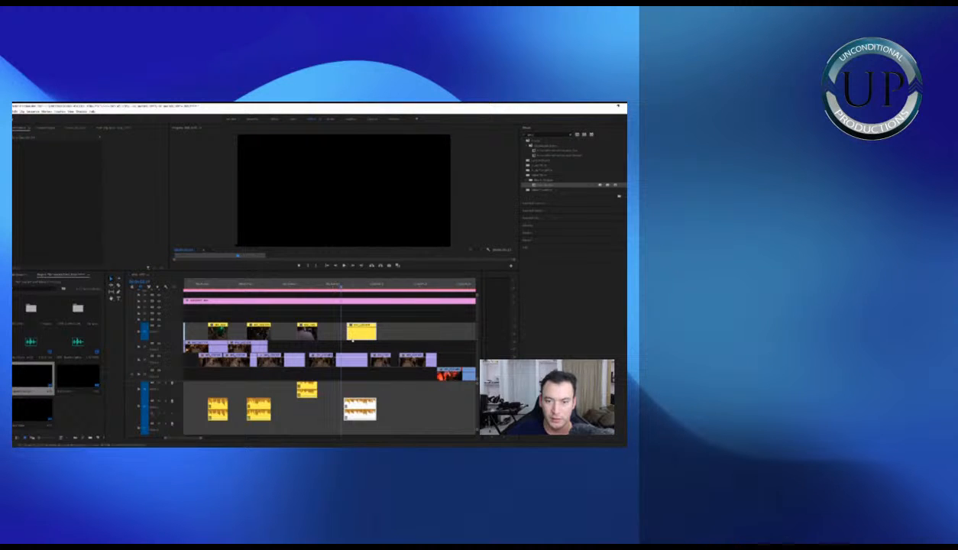
pyautogui.moveTo(365, 405); pyautogui.dragTo(365, 390)
pyautogui.press('-')
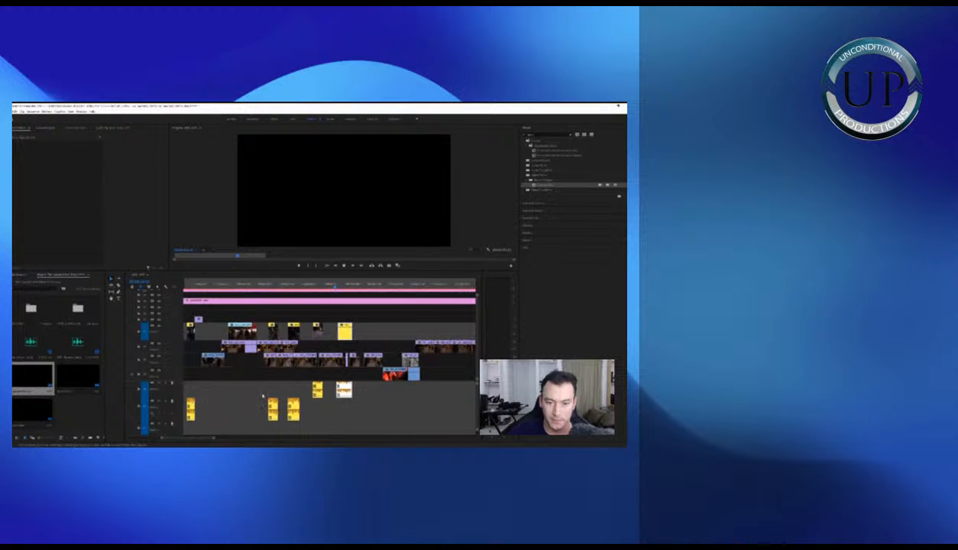
# Move the audio of the two earlier yellow dance clips up one track and play back the newly placed clip
pyautogui.press('space')
pyautogui.moveTo(262, 392); pyautogui.dragTo(332, 390)
pyautogui.press('=')
pyautogui.click(429, 289)
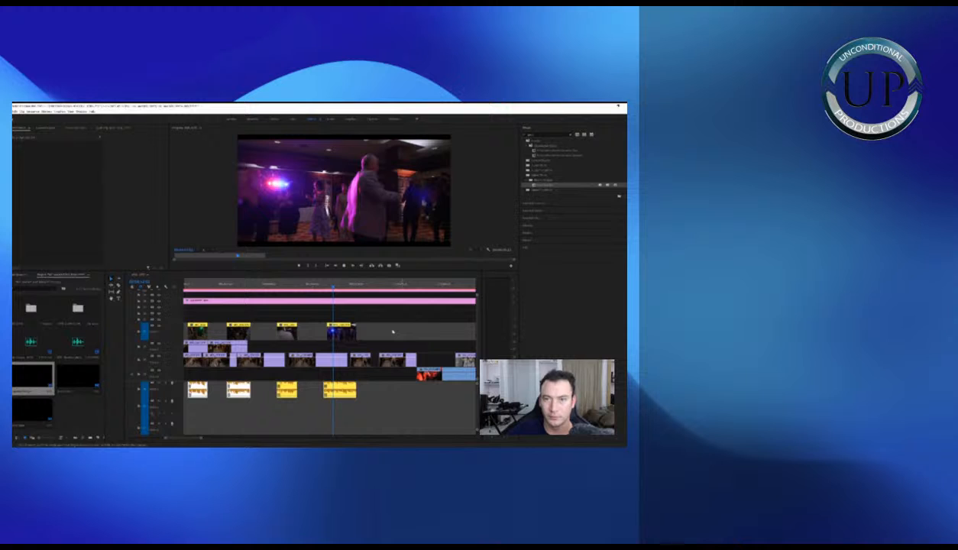
pyautogui.press('=')
# Shorten the newly placed dance clip and its audio at the end, shift them slightly later, and review the cut
pyautogui.click(324, 330)
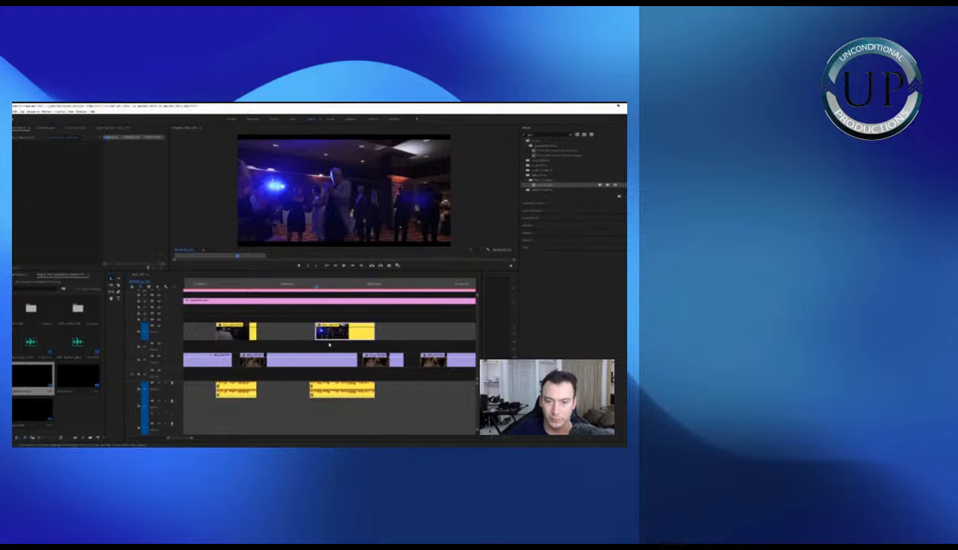
pyautogui.moveTo(317, 332); pyautogui.dragTo(348, 332)
pyautogui.click(311, 288)
pyautogui.press('space')
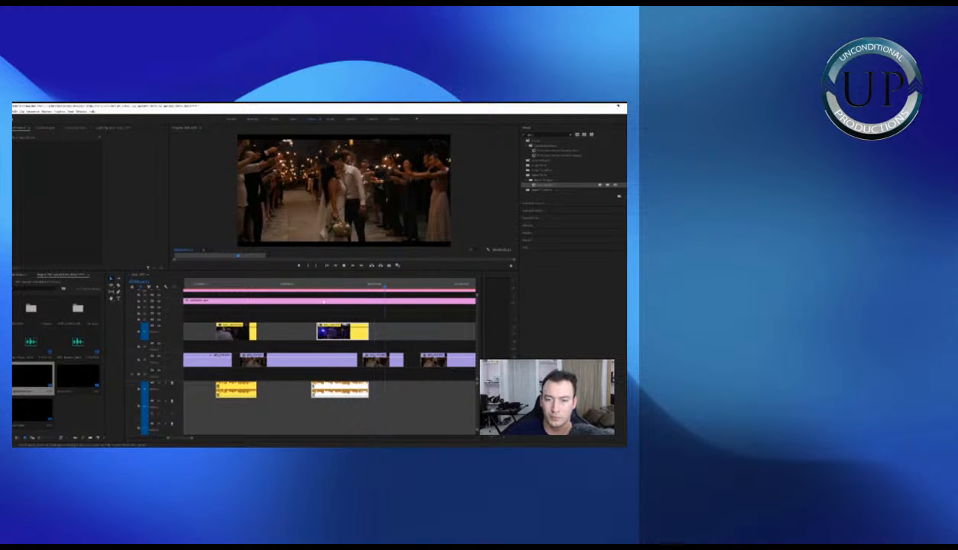
pyautogui.moveTo(366, 333); pyautogui.dragTo(364, 334)
pyautogui.press('space')
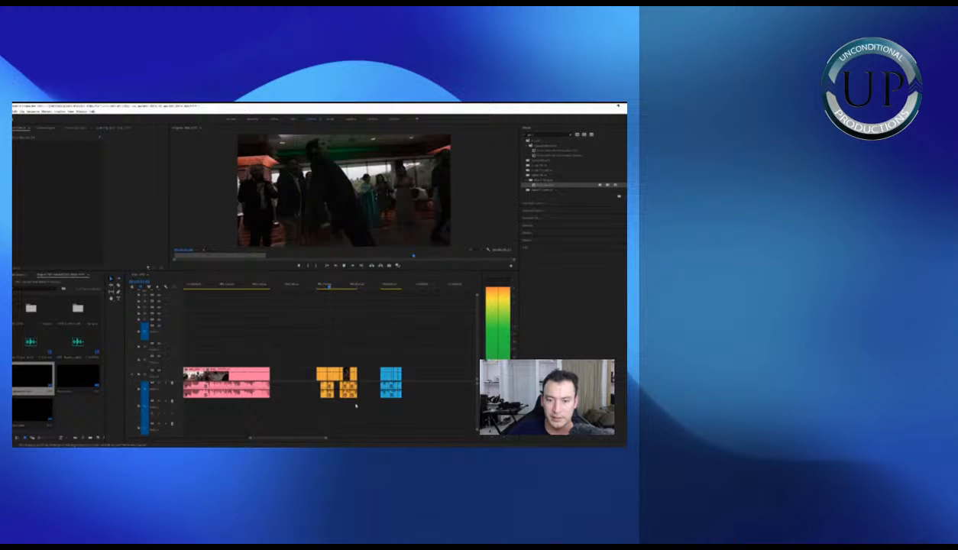
# Delete the audio beneath the remaining orange dance clips after playing them back
pyautogui.press('space')
pyautogui.moveTo(365, 405); pyautogui.dragTo(314, 387)
pyautogui.press('Delete')
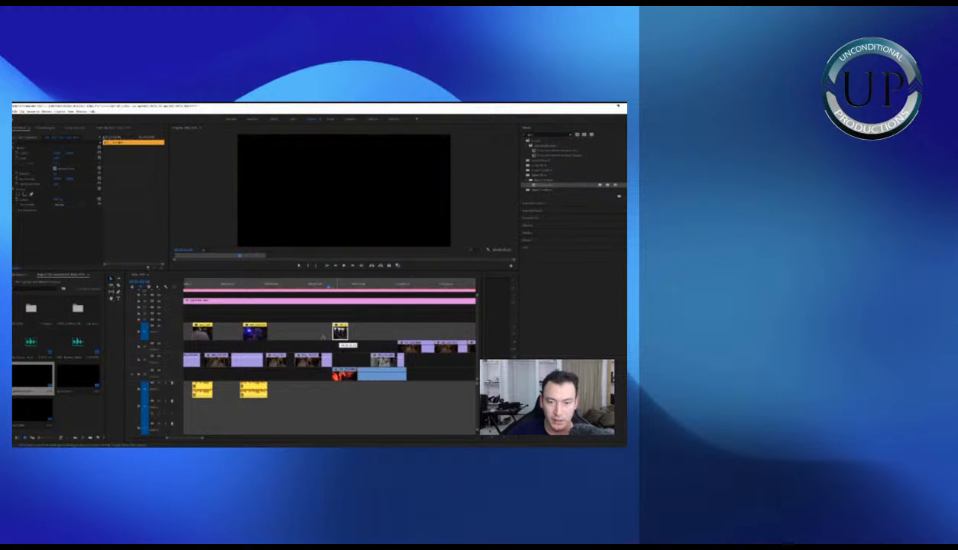
# Place the next three dance clips separately on the yellow track, ending at the first upper purple sparkler clip, and check the footage after them
pyautogui.moveTo(323, 336); pyautogui.dragTo(291, 338)
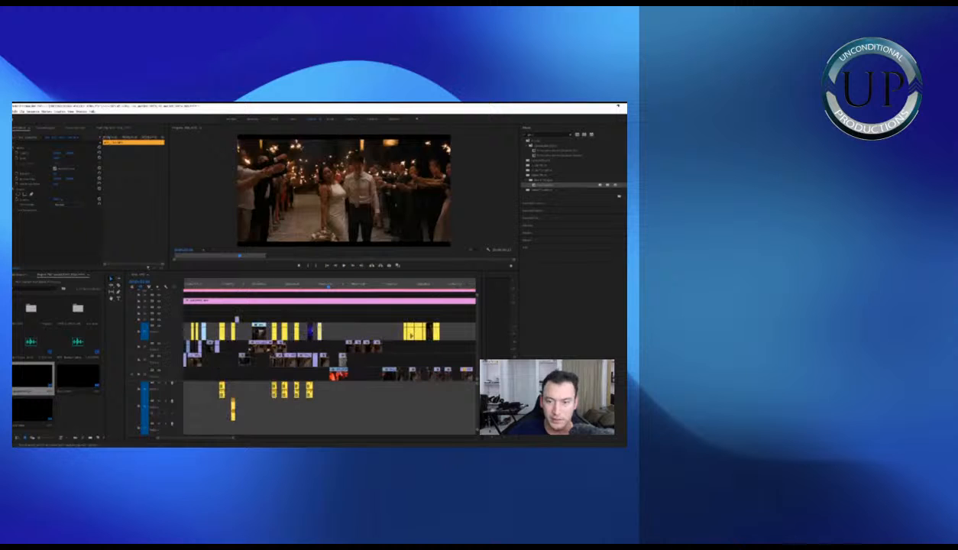
pyautogui.moveTo(406, 338); pyautogui.dragTo(332, 341)
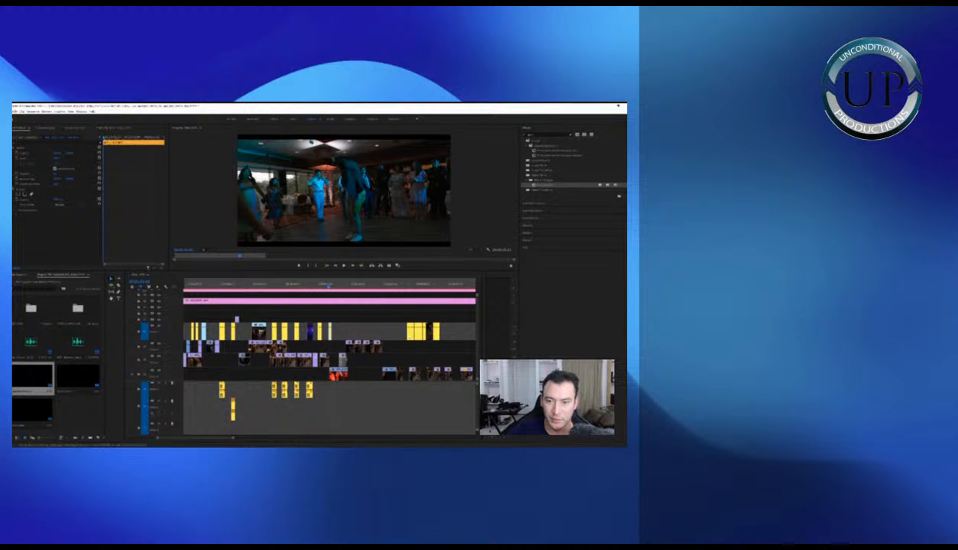
pyautogui.moveTo(410, 335); pyautogui.dragTo(346, 337)
pyautogui.press('=')
pyautogui.press('=')
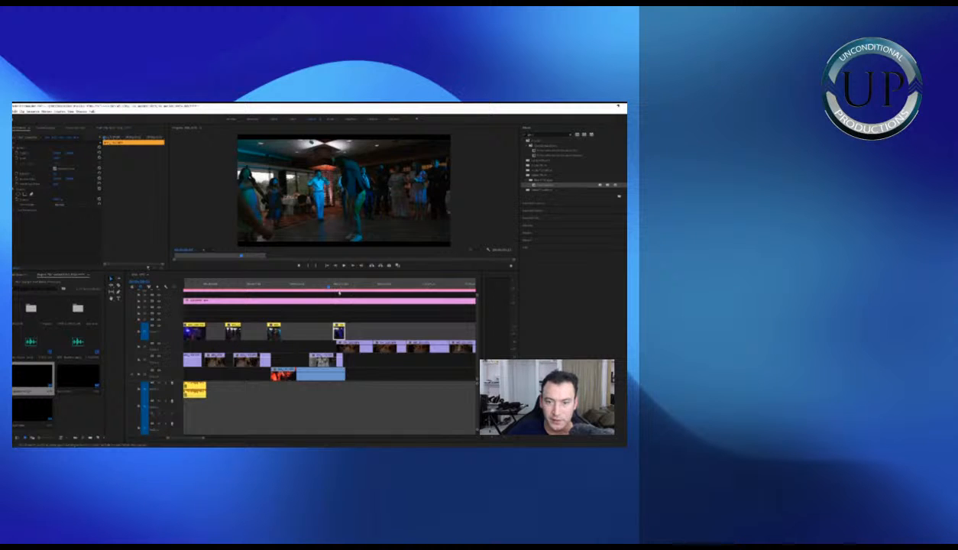
pyautogui.moveTo(338, 287); pyautogui.dragTo(401, 289)
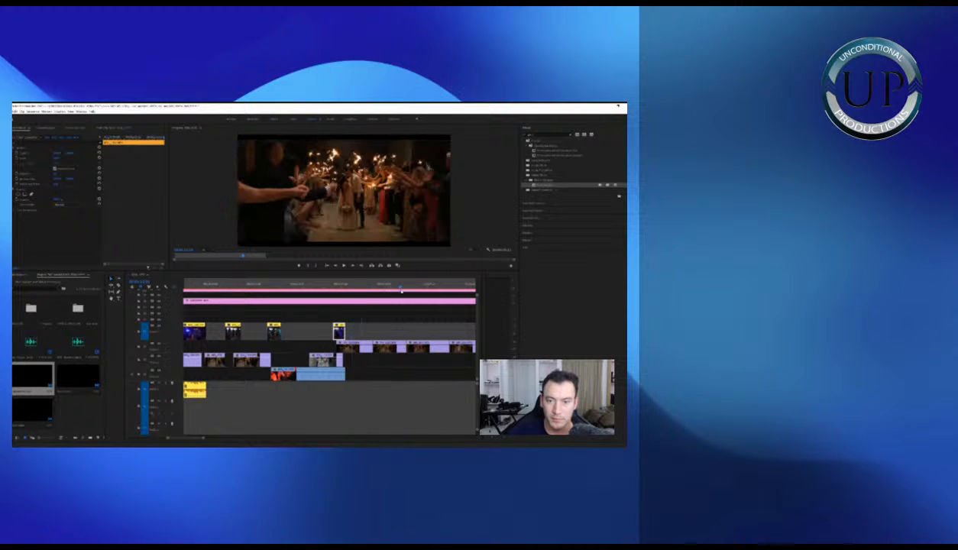
# Move the next dance clip earlier on the yellow track to the start of the second upper purple sparkler clip
pyautogui.press('-')
pyautogui.press('-')
pyautogui.moveTo(398, 337); pyautogui.dragTo(310, 336)
pyautogui.press('=')
pyautogui.press('=')
pyautogui.press('-')
pyautogui.press('-')
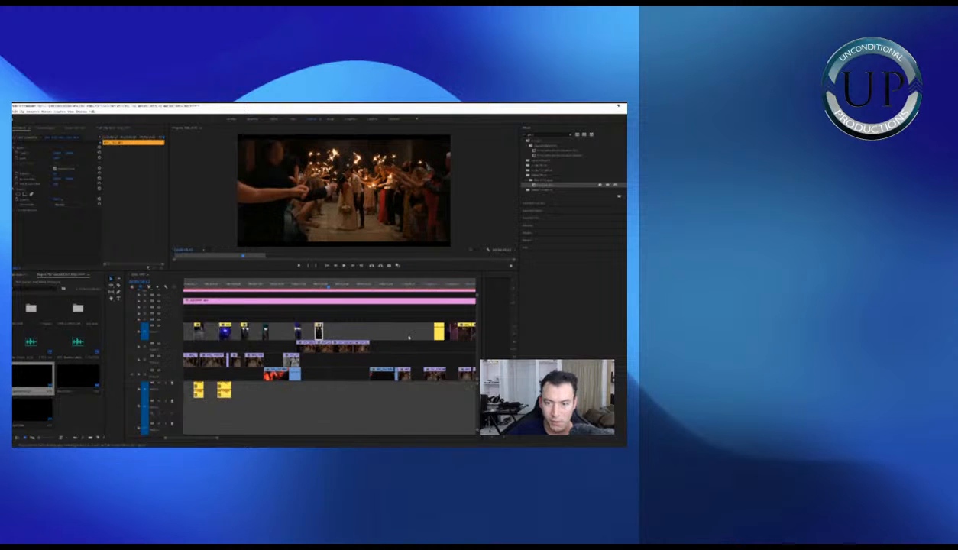
# Place the following dance clips over the next cuts between the upper purple sparkler clips and at the end of that row
pyautogui.moveTo(436, 333); pyautogui.dragTo(333, 333)
pyautogui.moveTo(442, 334); pyautogui.dragTo(292, 340)
pyautogui.press('-')
pyautogui.click(371, 288)
pyautogui.press('=')
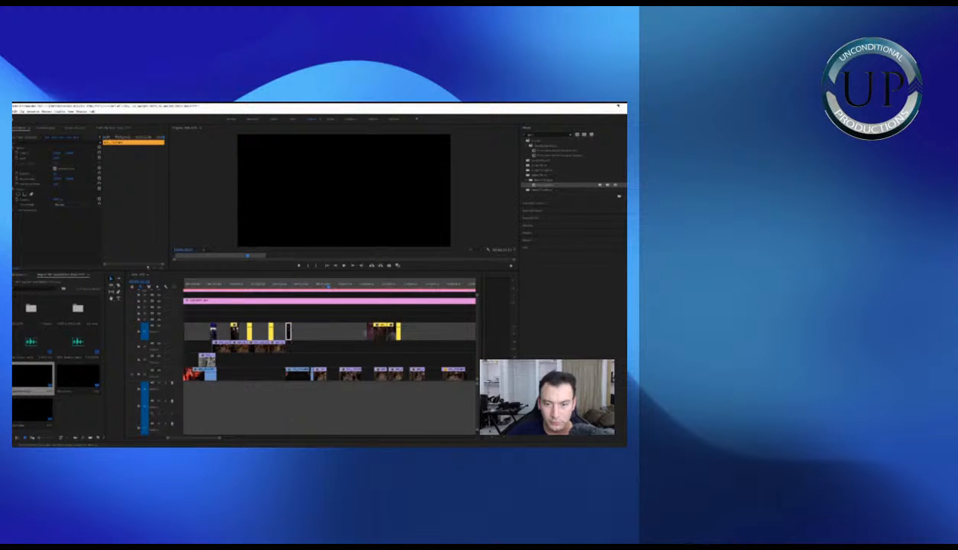
# Move the next two dance clips earlier on the yellow track, one at the lower purple sparkler clip and one into the gap after it
pyautogui.moveTo(368, 334); pyautogui.dragTo(355, 335)
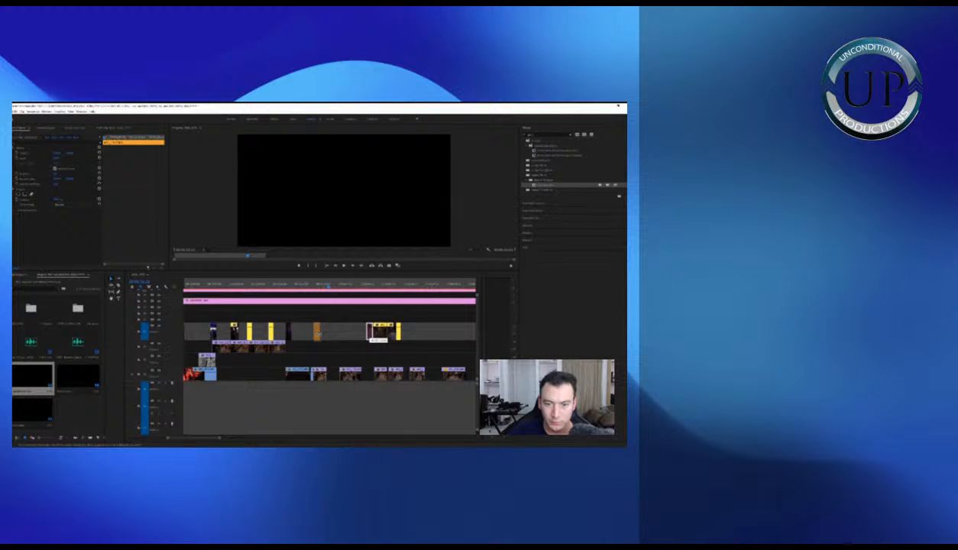
pyautogui.moveTo(369, 333); pyautogui.dragTo(313, 333)
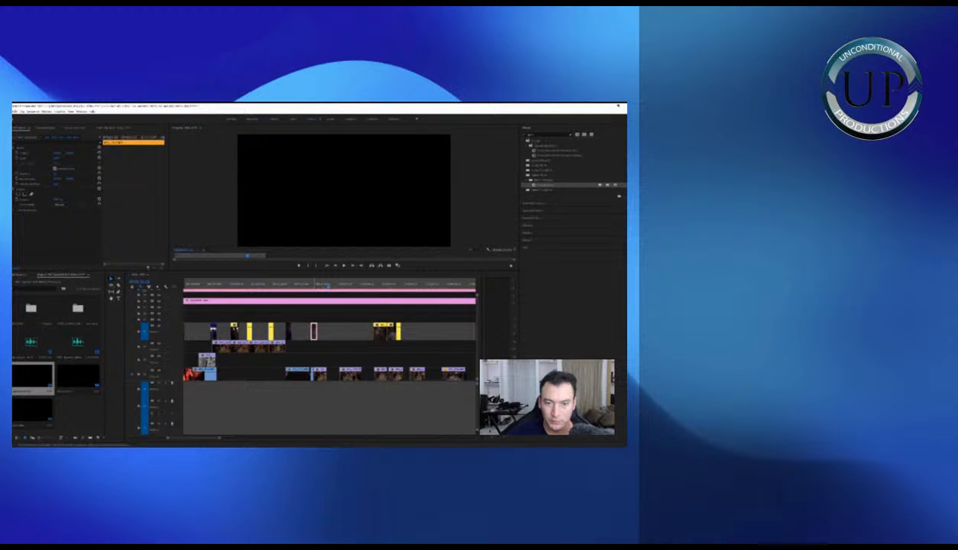
pyautogui.moveTo(379, 332); pyautogui.dragTo(341, 337)
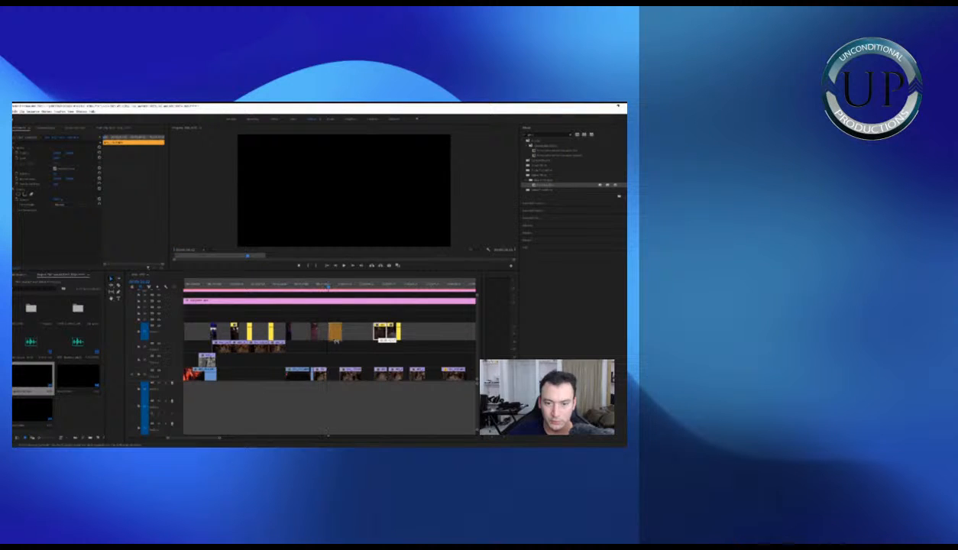
# Play back the new cuts, shorten the next lower purple sparkler clip at the end, and shift it slightly later
pyautogui.click(321, 285)
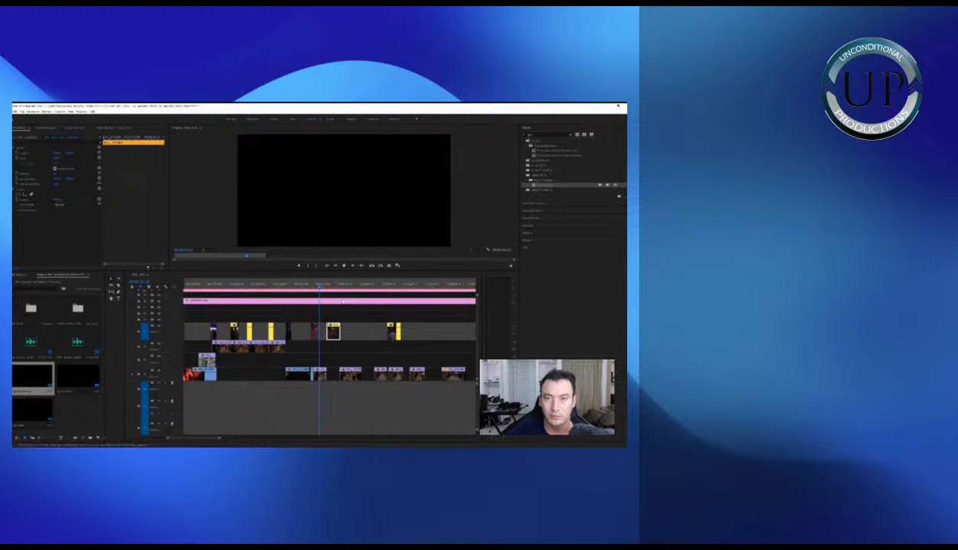
pyautogui.press('=')
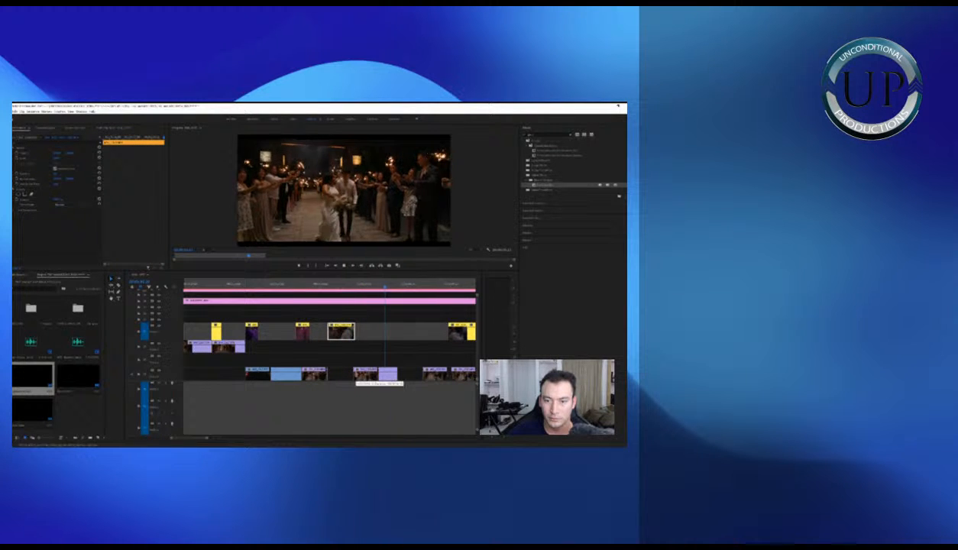
pyautogui.moveTo(363, 374)
pyautogui.mouseDown()
pyautogui.moveTo(383, 379)
pyautogui.moveTo(365, 374)
pyautogui.mouseUp()
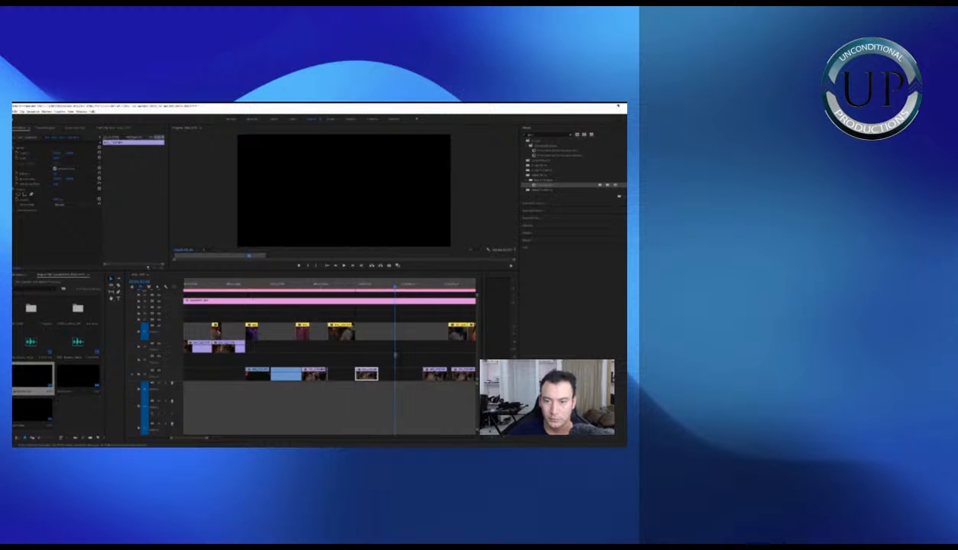
# Move the last dance clips down one track and alternate them with the lower purple sparkler clips, pulling the next sparkler clip earlier
pyautogui.moveTo(458, 337); pyautogui.dragTo(334, 375)
pyautogui.click(376, 288)
pyautogui.press('-')
pyautogui.press('=')
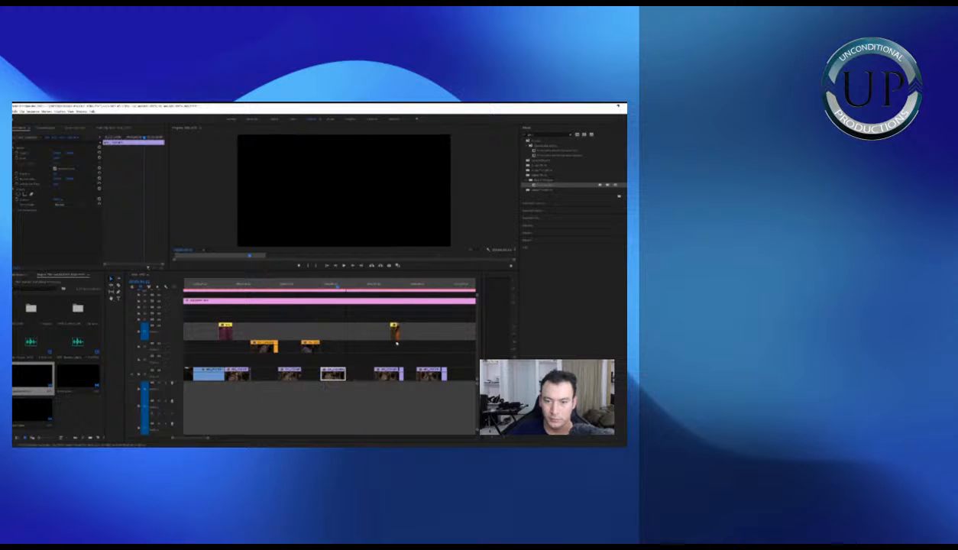
pyautogui.moveTo(394, 333); pyautogui.dragTo(350, 347)
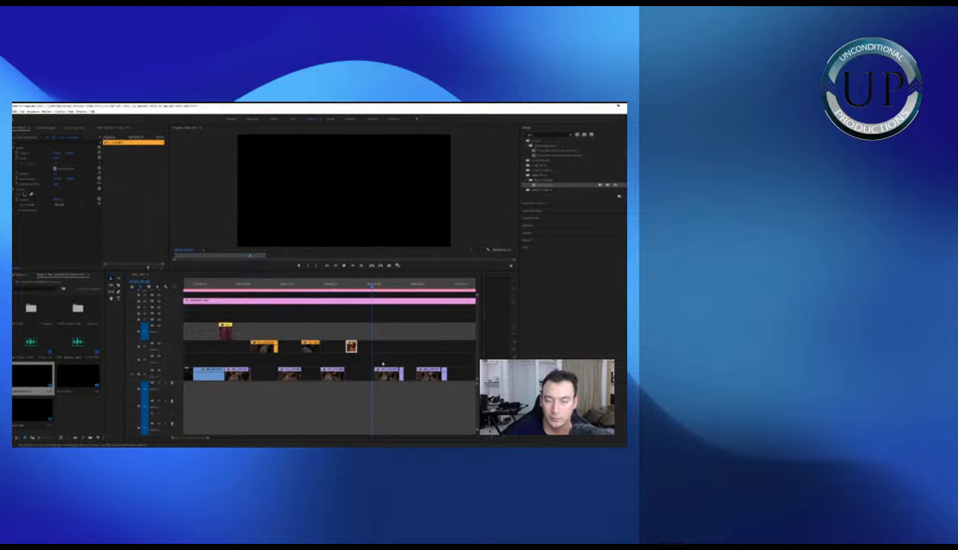
# Review the upcoming sparkler footage, shorten the next lower purple clip, move it closer to the last dance clip, and play back the result
pyautogui.hscroll(2, 378, 359)
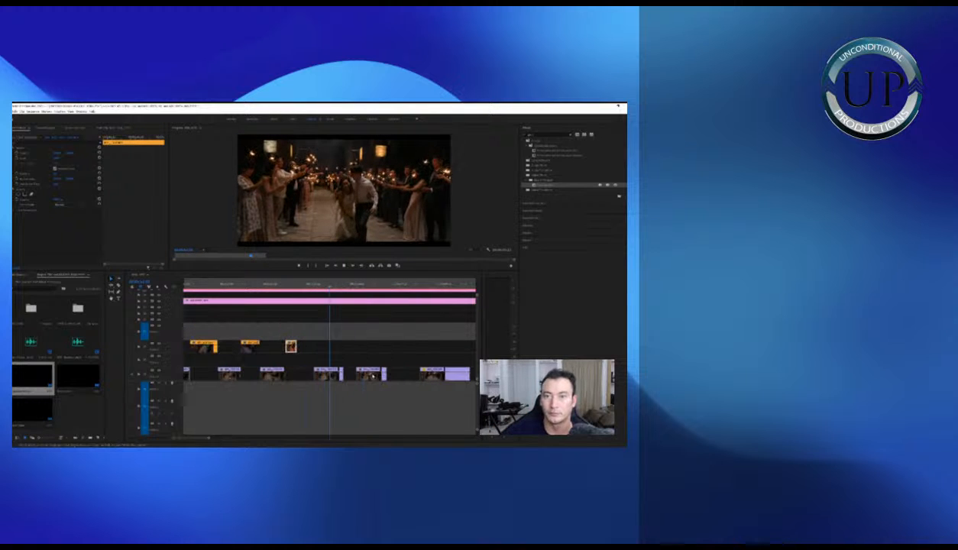
pyautogui.click(362, 287)
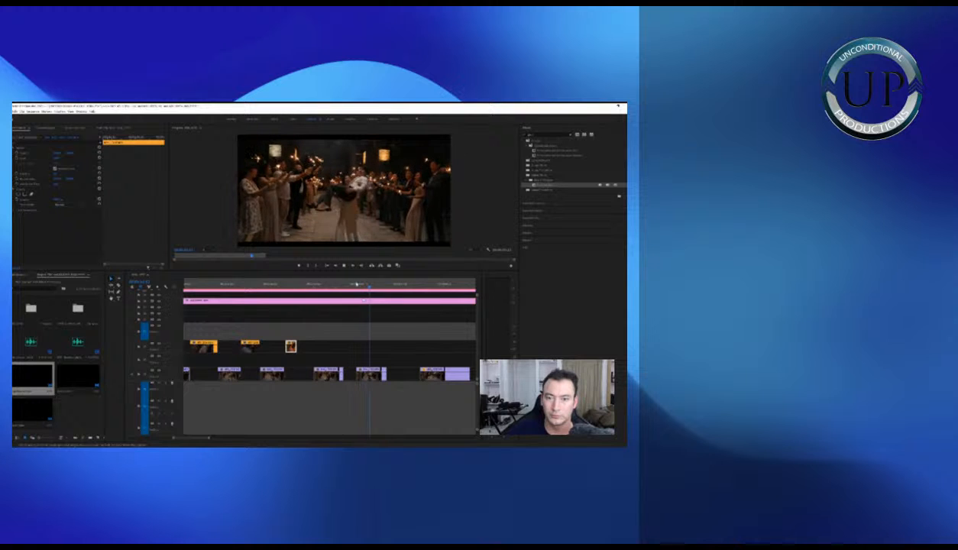
pyautogui.click(355, 284)
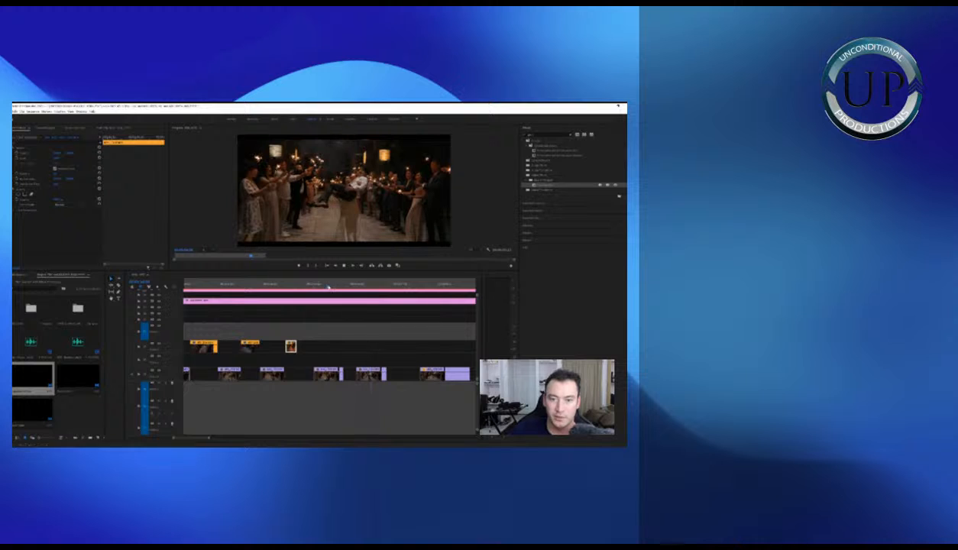
pyautogui.moveTo(329, 286); pyautogui.dragTo(270, 286)
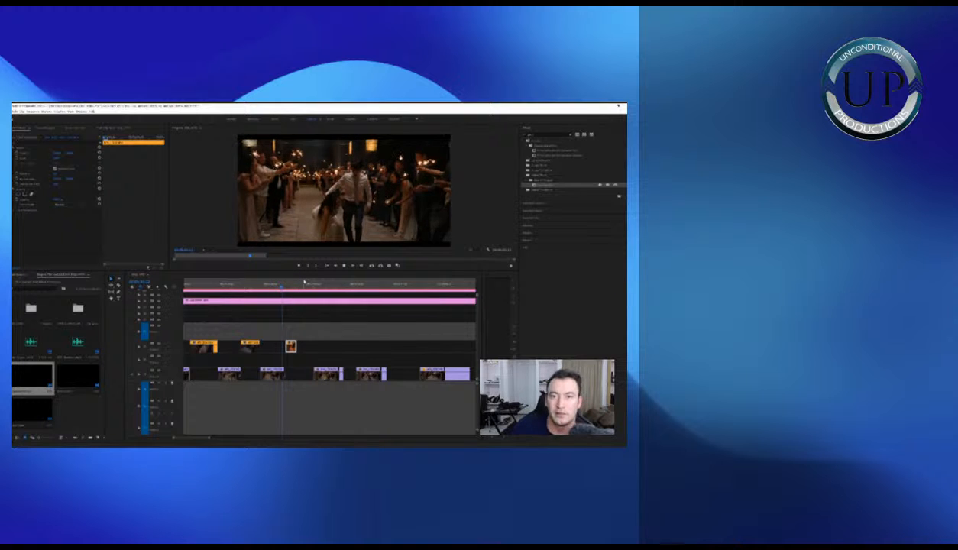
pyautogui.press('=')
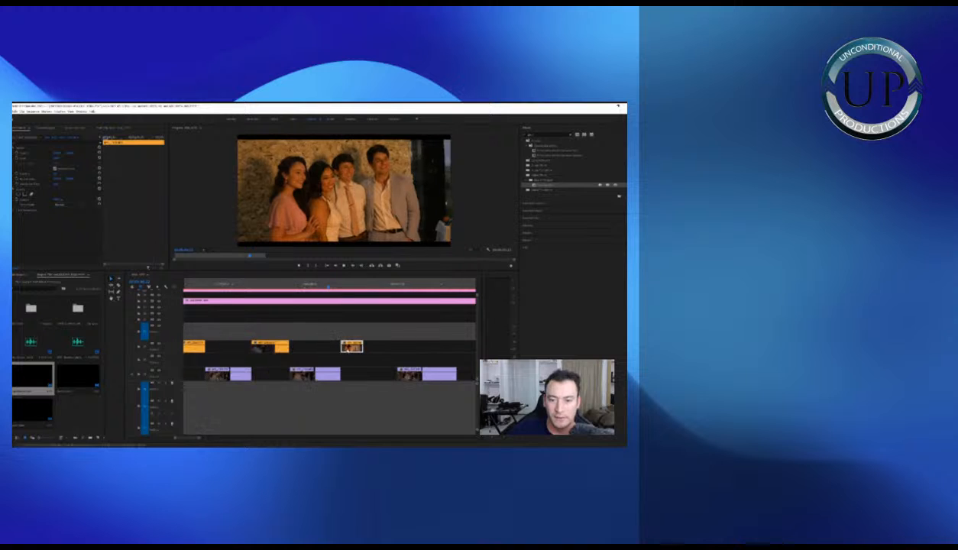
pyautogui.press('-')
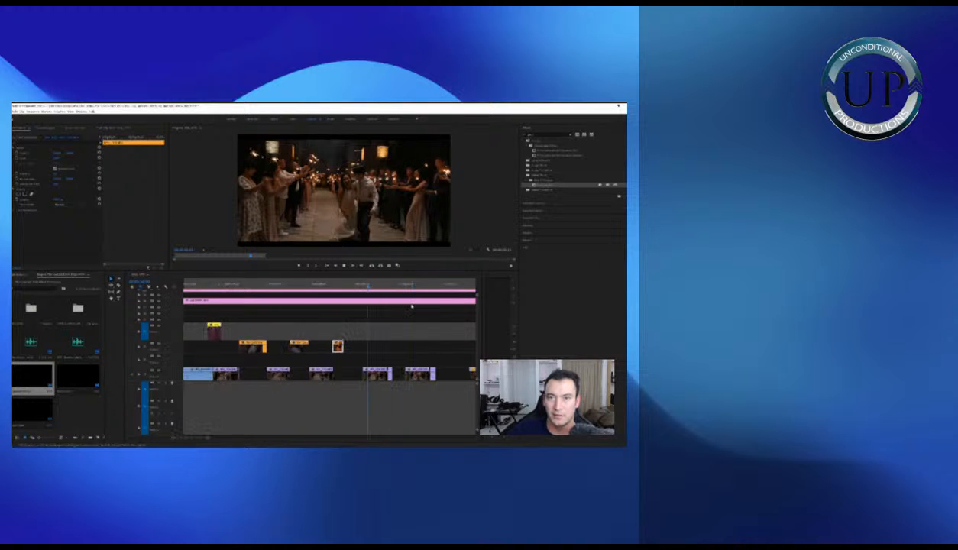
pyautogui.press('space')
pyautogui.moveTo(364, 374)
pyautogui.mouseDown()
pyautogui.moveTo(398, 374)
pyautogui.moveTo(372, 378)
pyautogui.mouseUp()
pyautogui.click(390, 378)
pyautogui.click(348, 285)
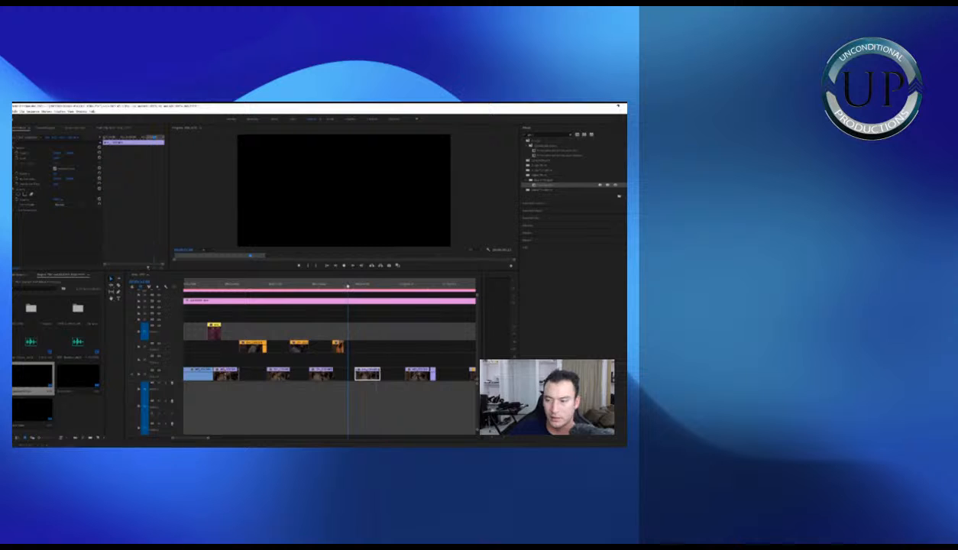
pyautogui.press('space')
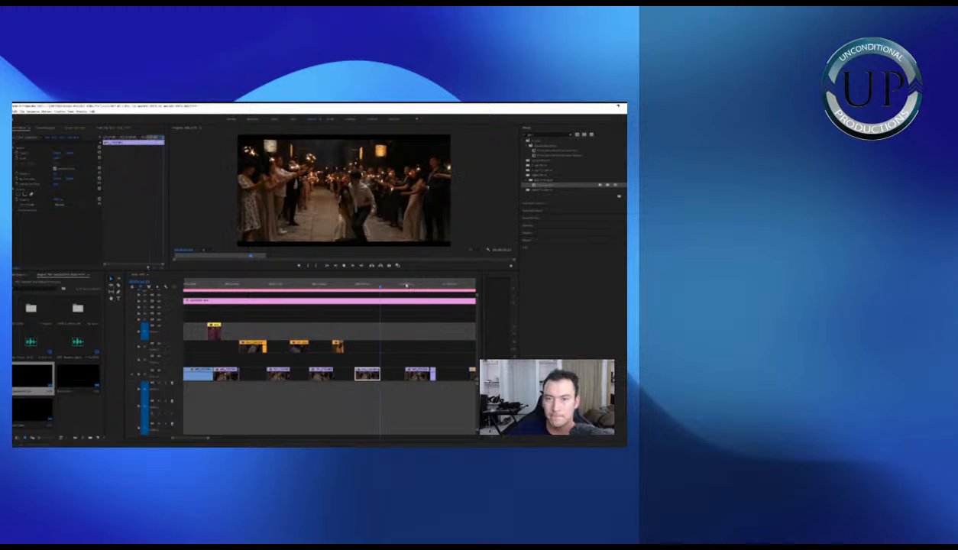
# Trim the overlapping end after the blue clip on the lowest video track and move the four upper purple sparkler clips down onto it
pyautogui.press('-')
pyautogui.press('-')
pyautogui.press('-')
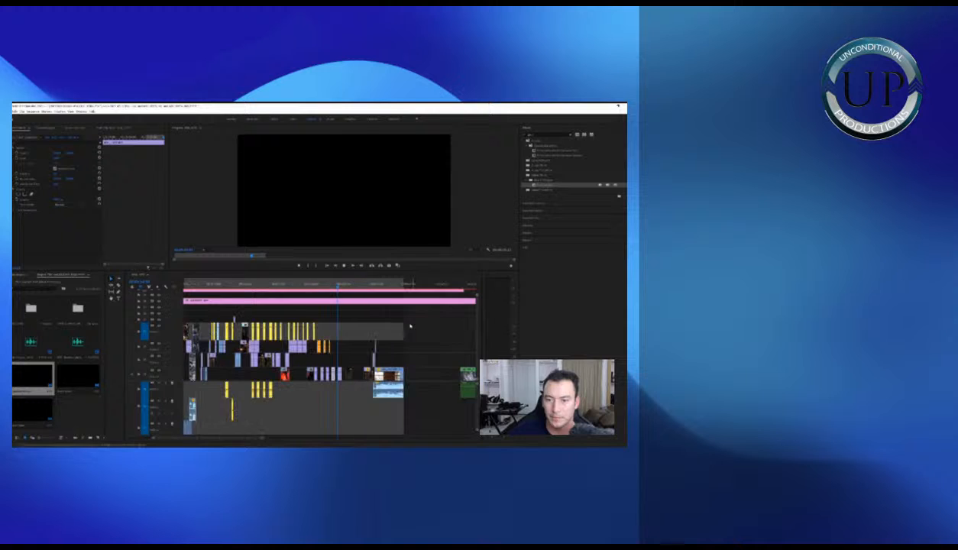
pyautogui.press('=')
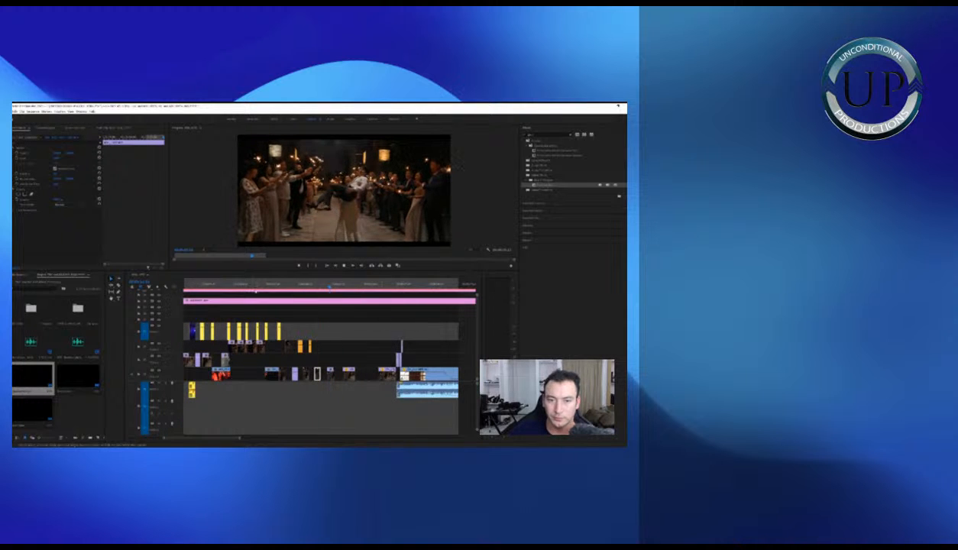
pyautogui.click(251, 287)
pyautogui.press('=')
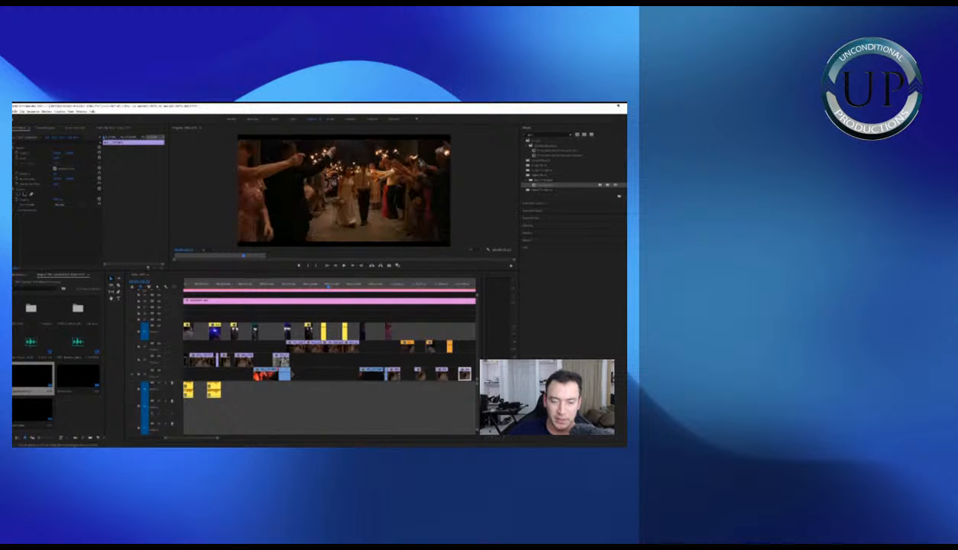
pyautogui.press('=')
pyautogui.moveTo(253, 372); pyautogui.dragTo(243, 373)
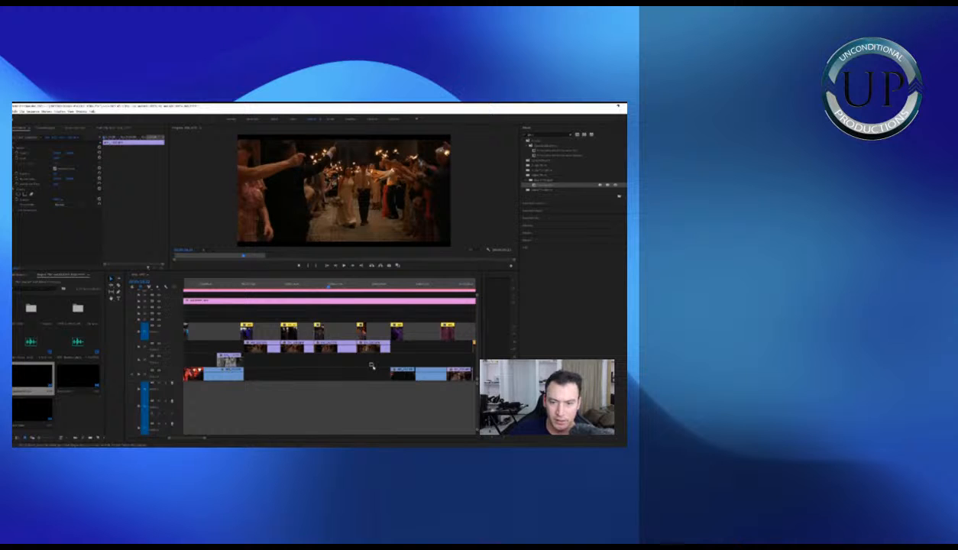
pyautogui.moveTo(373, 366); pyautogui.dragTo(261, 372)
pyautogui.press('-')
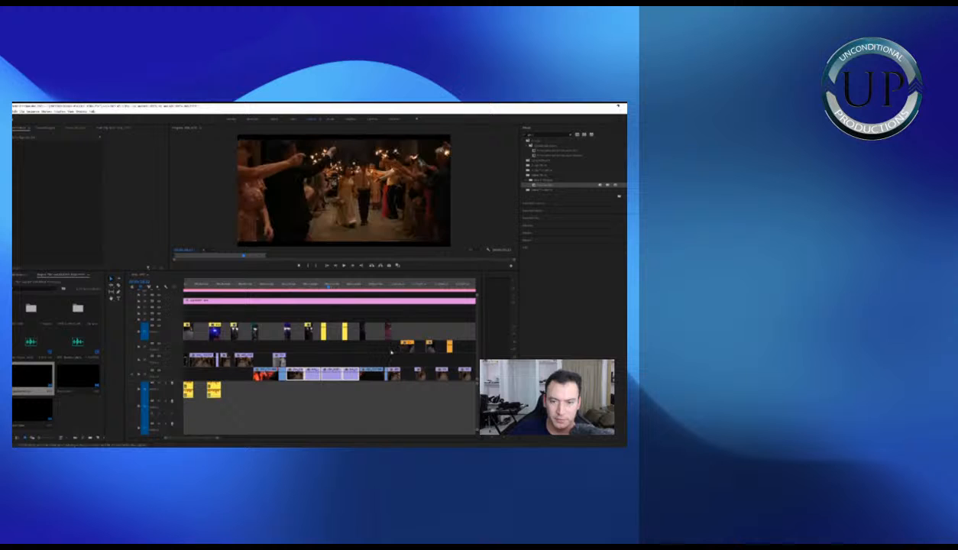
# Scrub through the sparkler exit section at several points and play back part of it
pyautogui.moveTo(393, 353); pyautogui.dragTo(324, 346)
pyautogui.press('-')
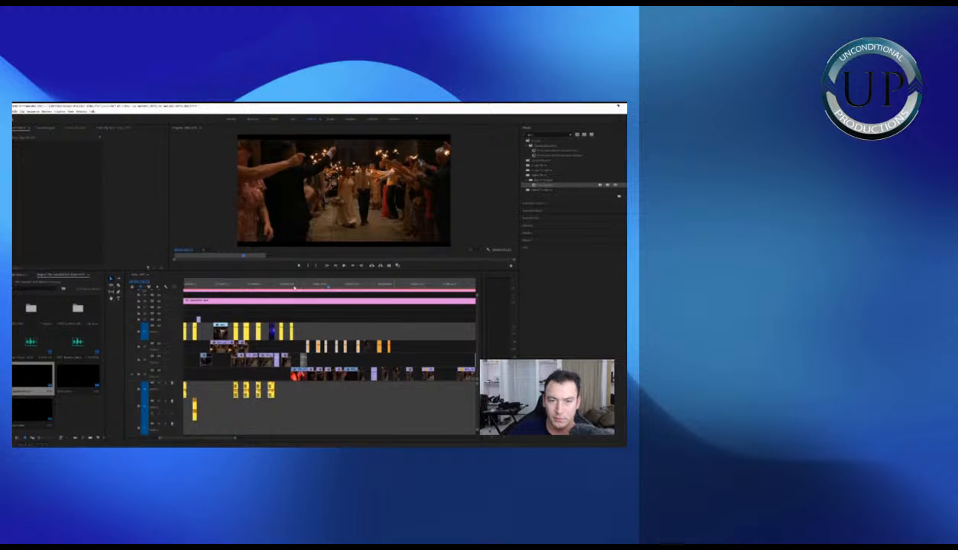
pyautogui.click(286, 285)
pyautogui.press('=')
pyautogui.press('-')
pyautogui.press('-')
pyautogui.click(393, 286)
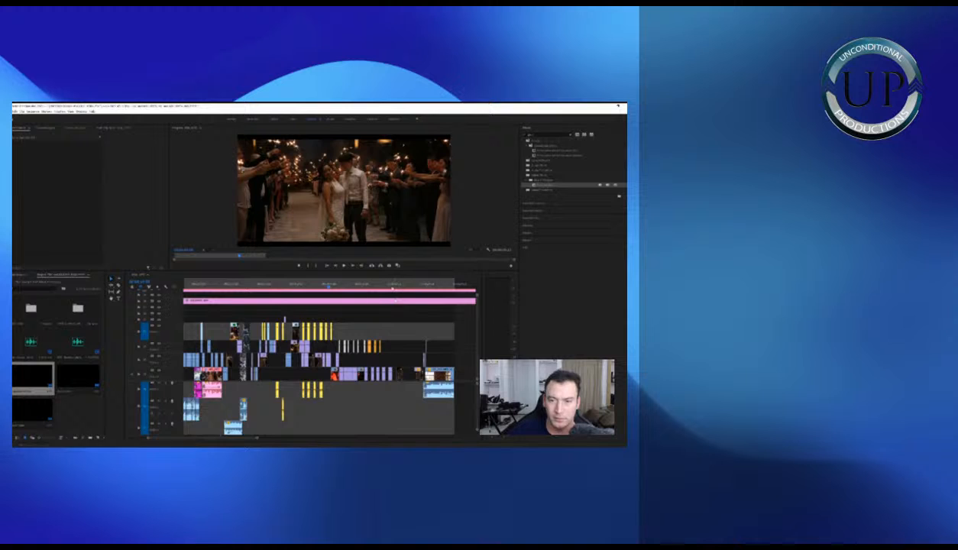
pyautogui.press('=')
pyautogui.press('=')
pyautogui.press('space')
pyautogui.press('-')
# Play back the last sparkler clips and the car departure shot at the end of the film, and save the project
pyautogui.click(380, 286)
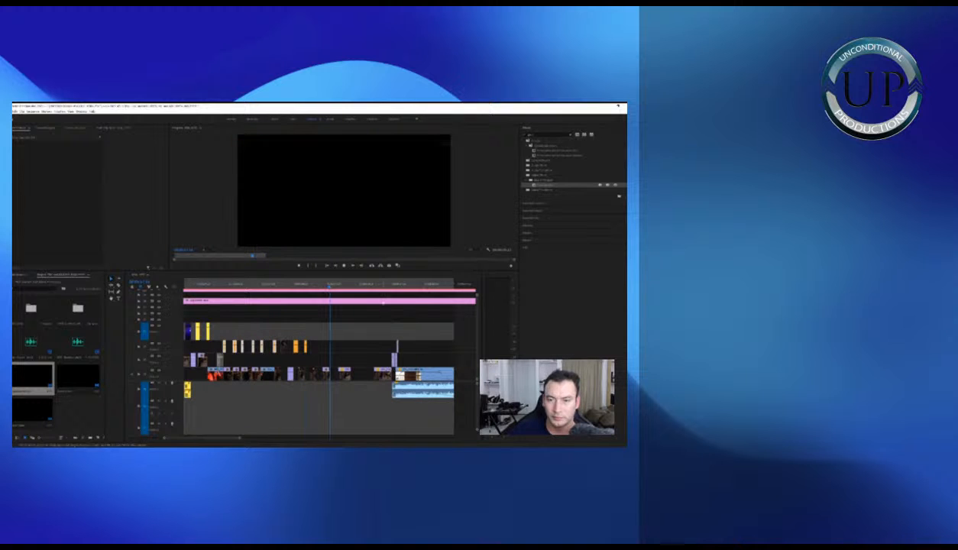
pyautogui.press('-')
pyautogui.press('=')
pyautogui.press('=')
pyautogui.press('=')
pyautogui.click(374, 287)
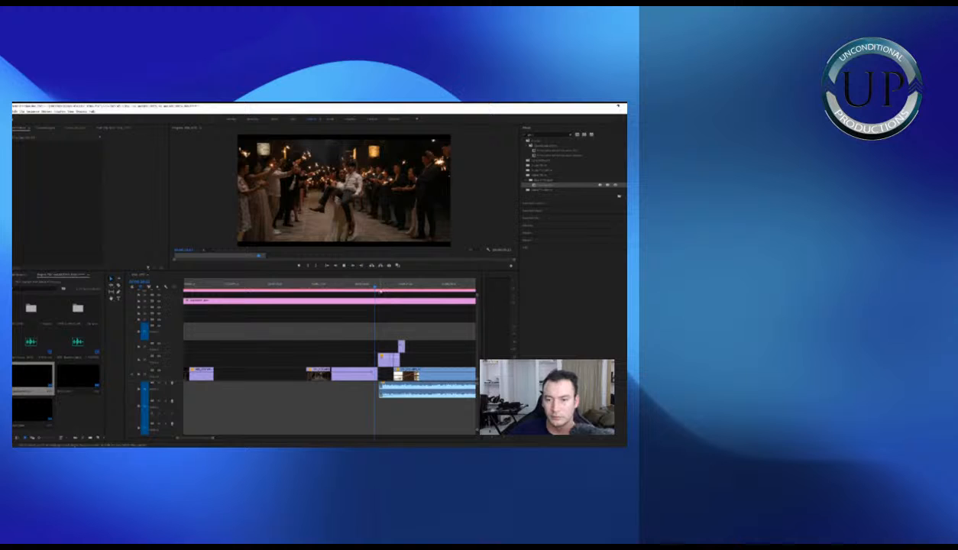
pyautogui.moveTo(375, 289); pyautogui.dragTo(382, 289)
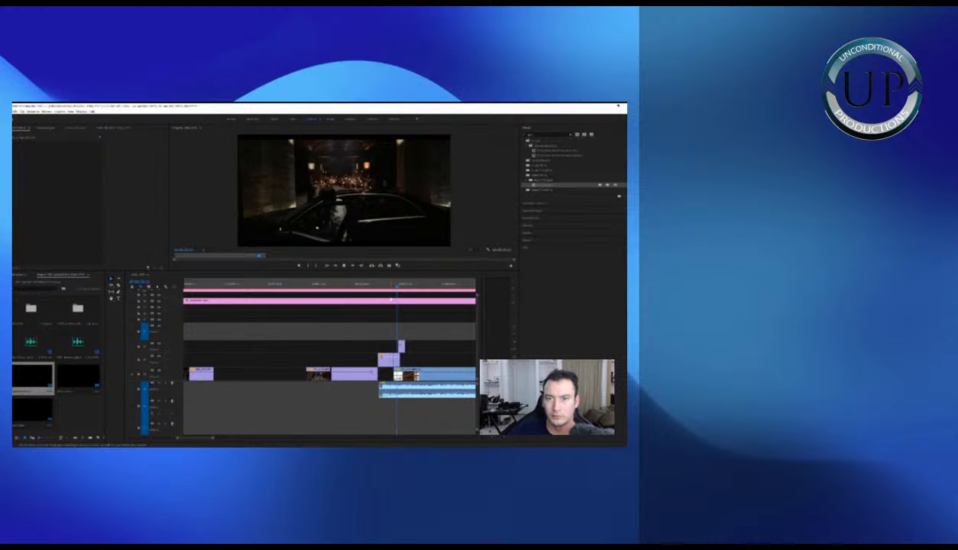
pyautogui.press('-')
pyautogui.press('-')
pyautogui.press('-')
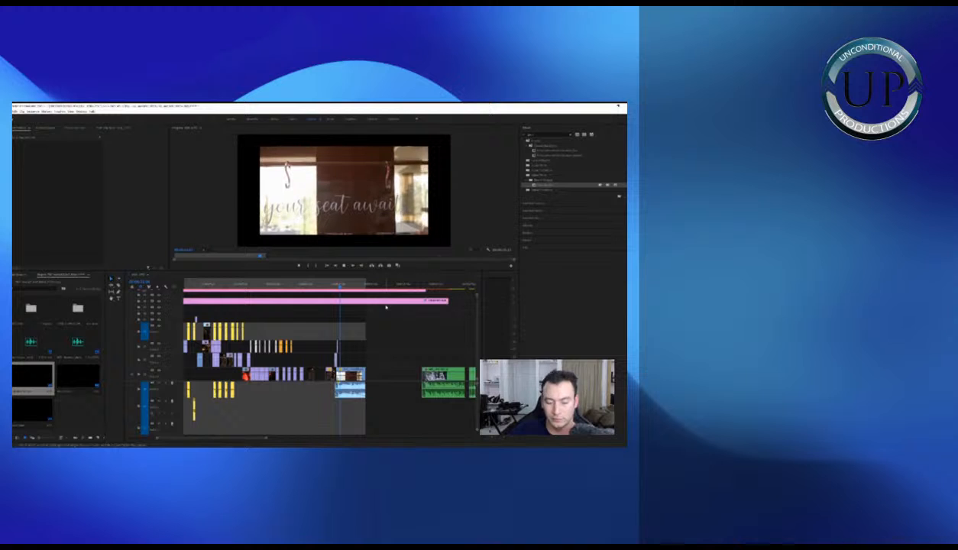
pyautogui.press('Return')
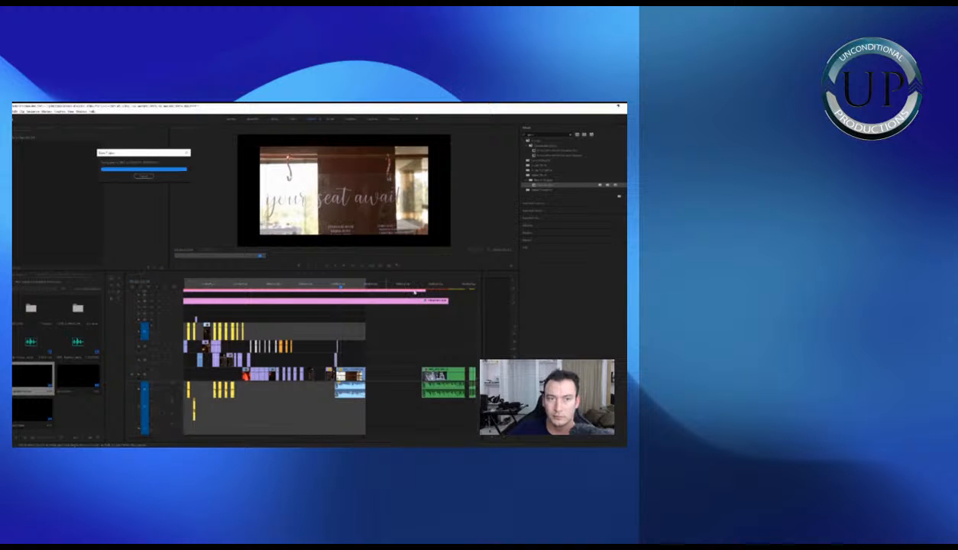
# Examine the leftover green and pink clips placed after the end of the film
pyautogui.moveTo(358, 288); pyautogui.dragTo(393, 288)
pyautogui.click(406, 286)
pyautogui.press('-')
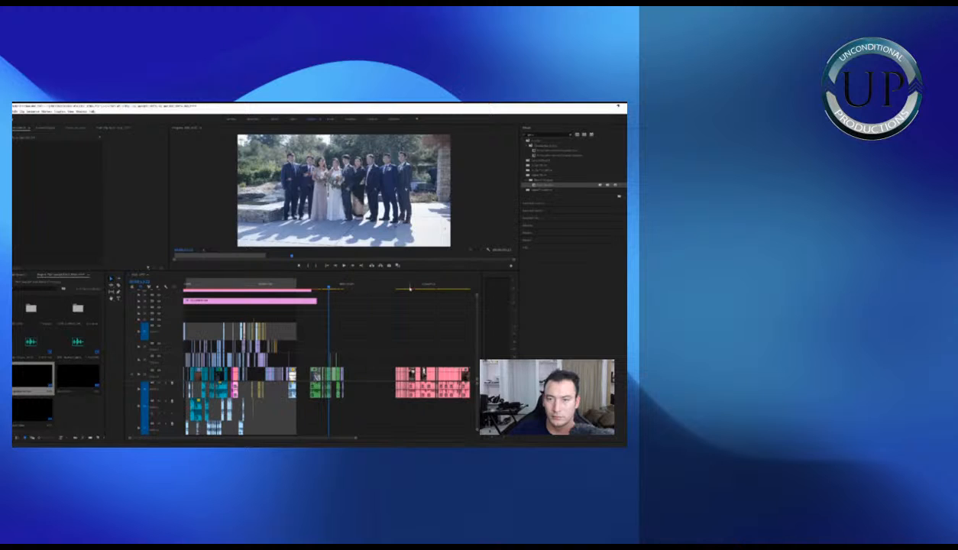
pyautogui.click(401, 288)
pyautogui.press('=')
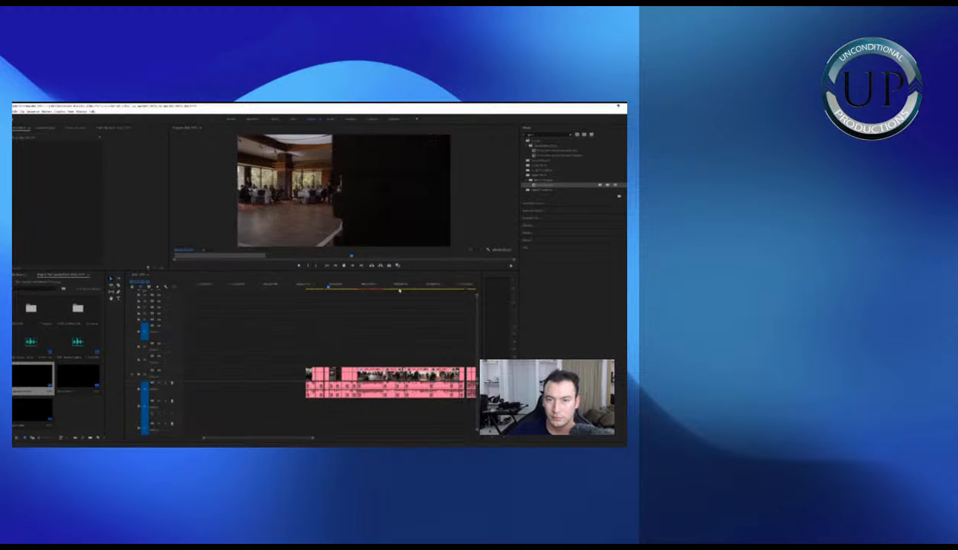
pyautogui.press('space')
pyautogui.press('-')
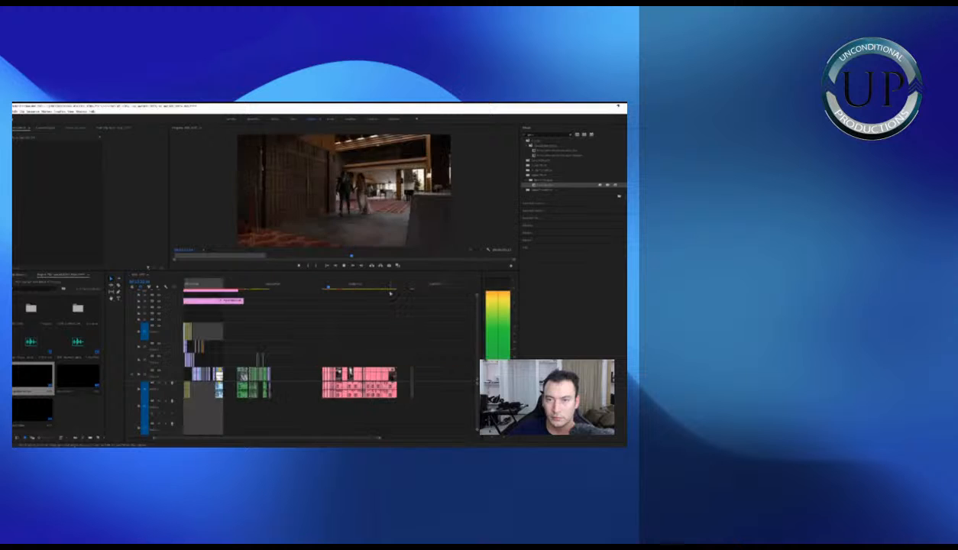
pyautogui.press('-')
# Examine and play back the two separate blue clips at the far end of the timeline
pyautogui.click(384, 289)
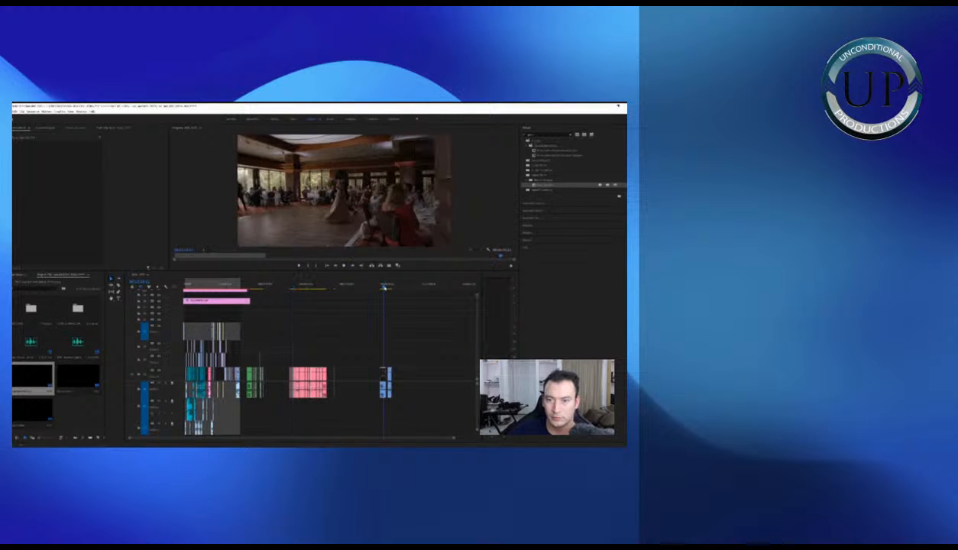
pyautogui.press('=')
pyautogui.press('=')
pyautogui.press('=')
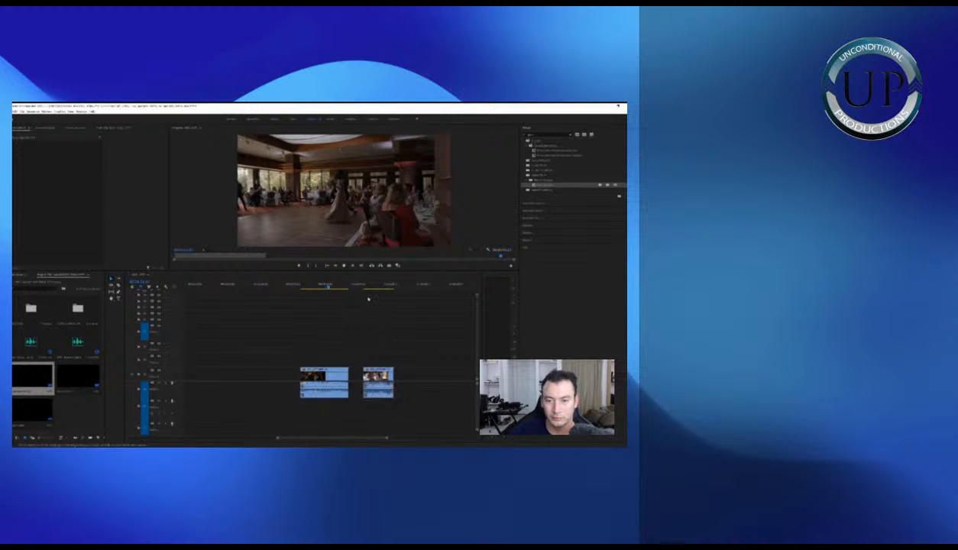
pyautogui.press('space')
pyautogui.press('space')
pyautogui.press('-')
pyautogui.press('-')
pyautogui.press('-')
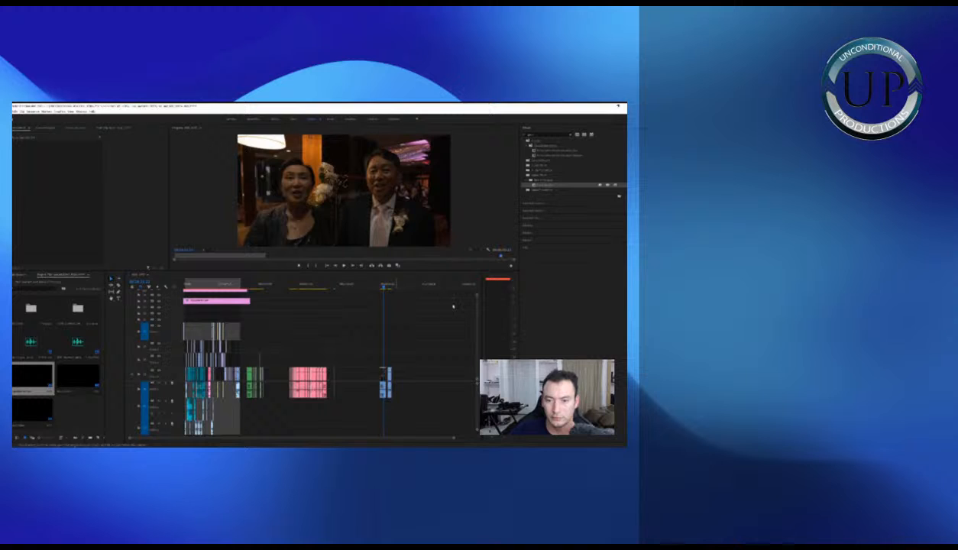
# Return to the dance section and survey the overall clip layout of the finished film
pyautogui.click(230, 285)
pyautogui.press('=')
pyautogui.press('=')
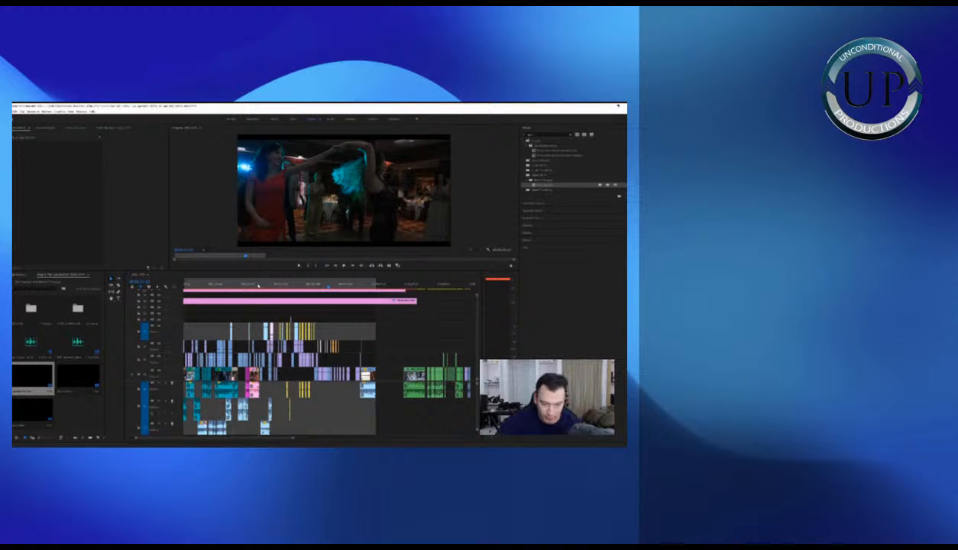
pyautogui.press('-')
pyautogui.press('-')
pyautogui.press('-')
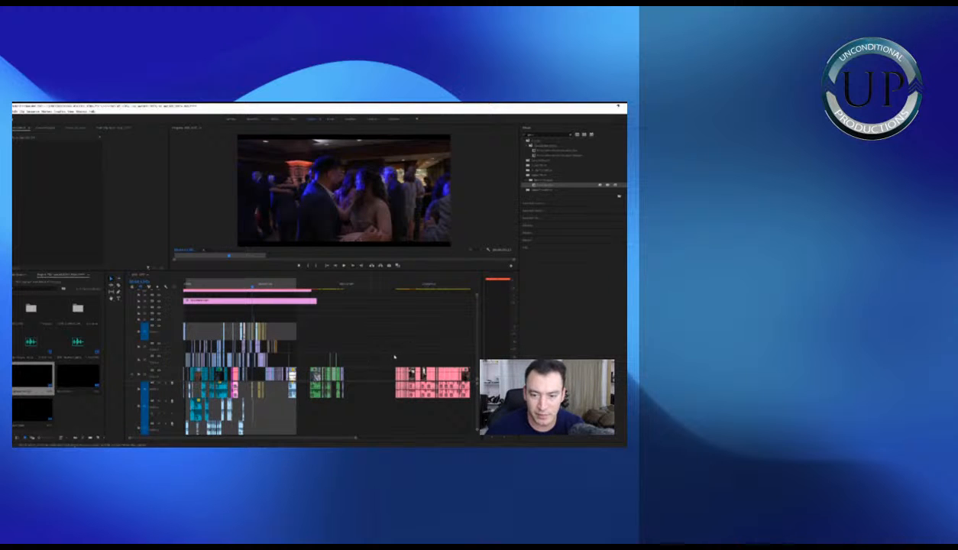
pyautogui.press('=')
pyautogui.press('=')
pyautogui.press('=')
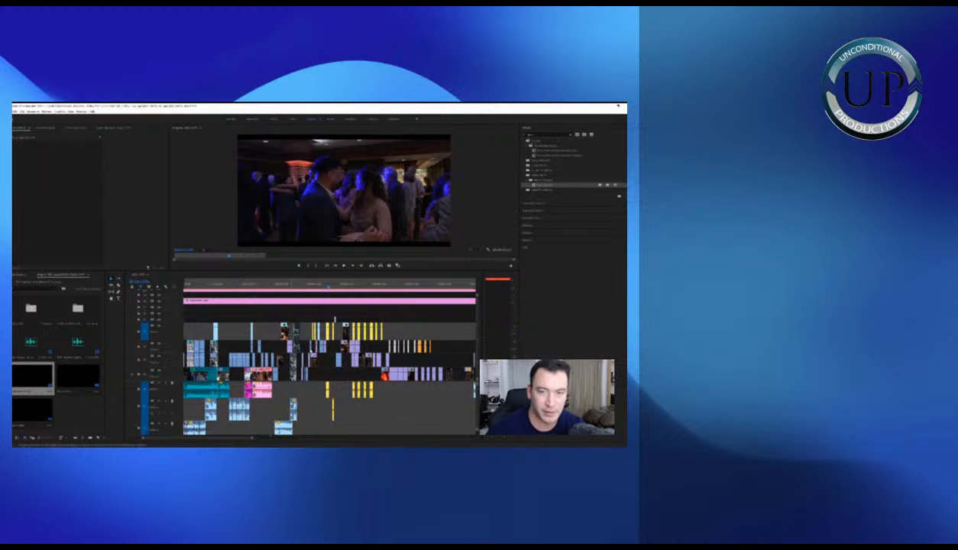
pyautogui.press('-')
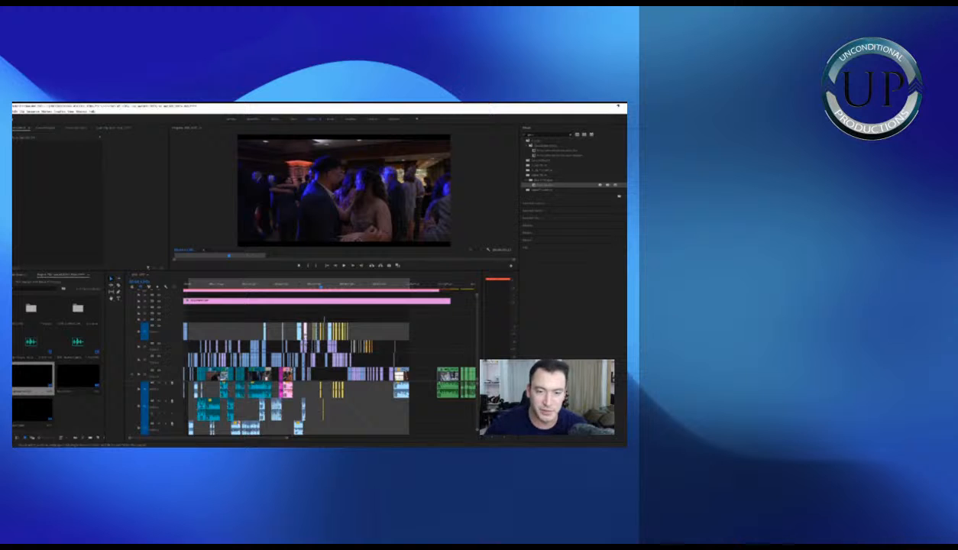
# Play back the film from its beginning and inspect the effects applied to the second framed-photo clip
pyautogui.click(188, 285)
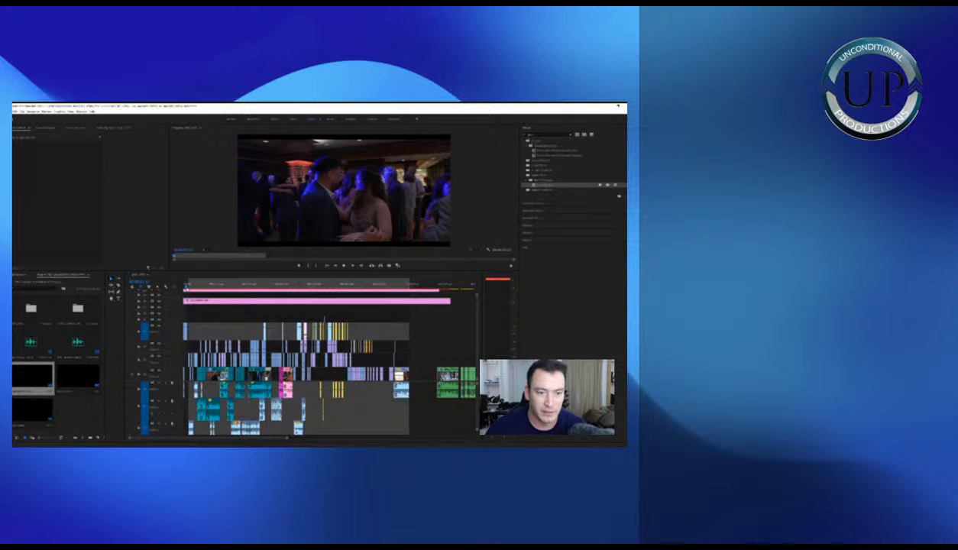
pyautogui.press('=')
pyautogui.press('=')
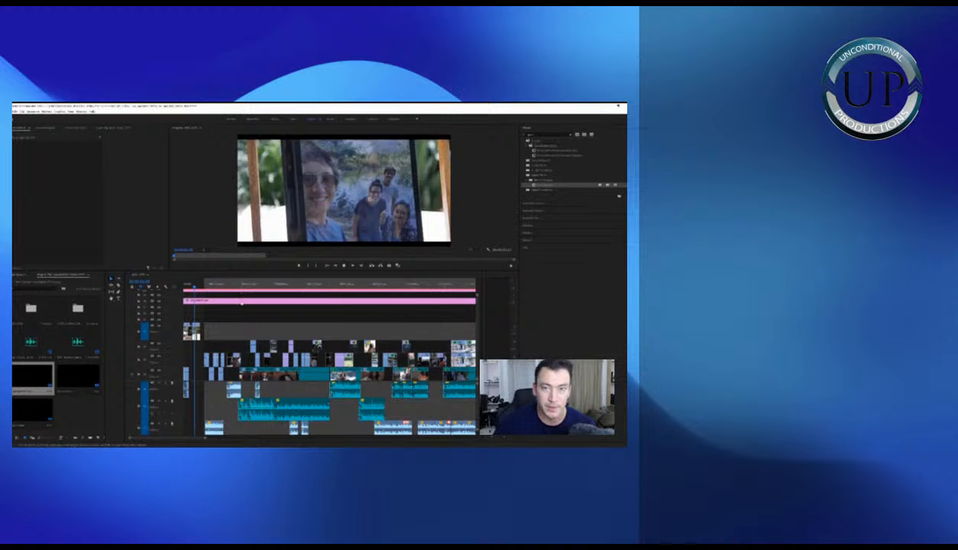
pyautogui.press('=')
pyautogui.press('=')
pyautogui.press('=')
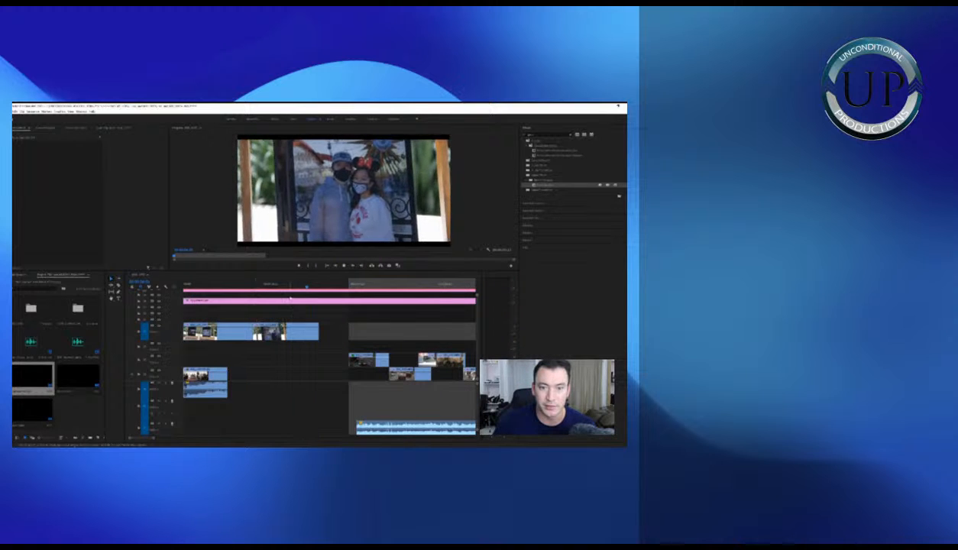
pyautogui.click(258, 330)
pyautogui.scroll(-3, 148, 233)
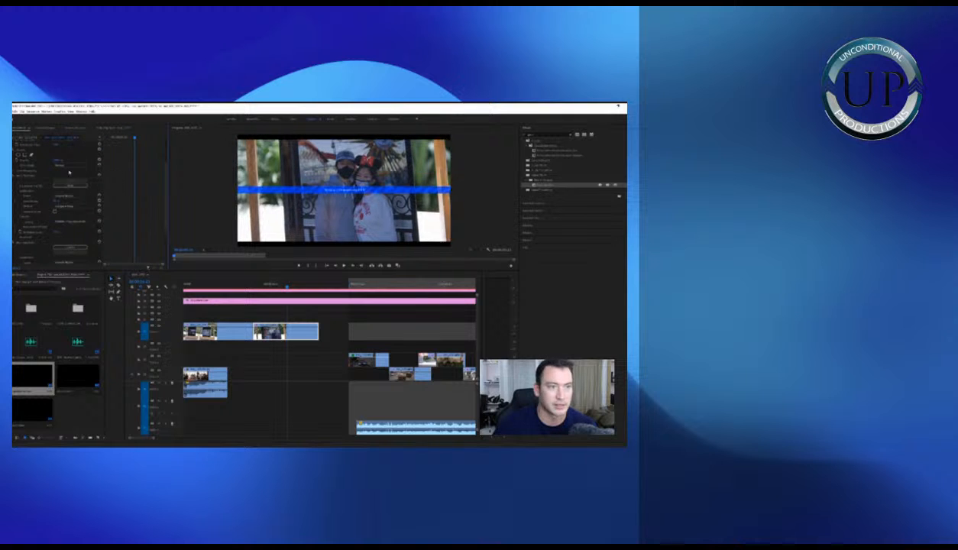
pyautogui.click(33, 177)
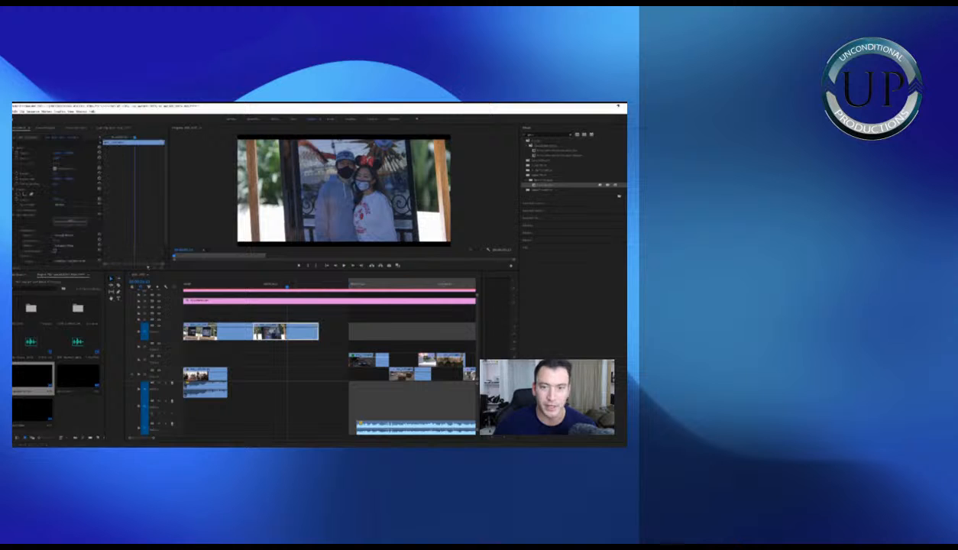
pyautogui.rightClick(304, 331)
pyautogui.click(375, 285)
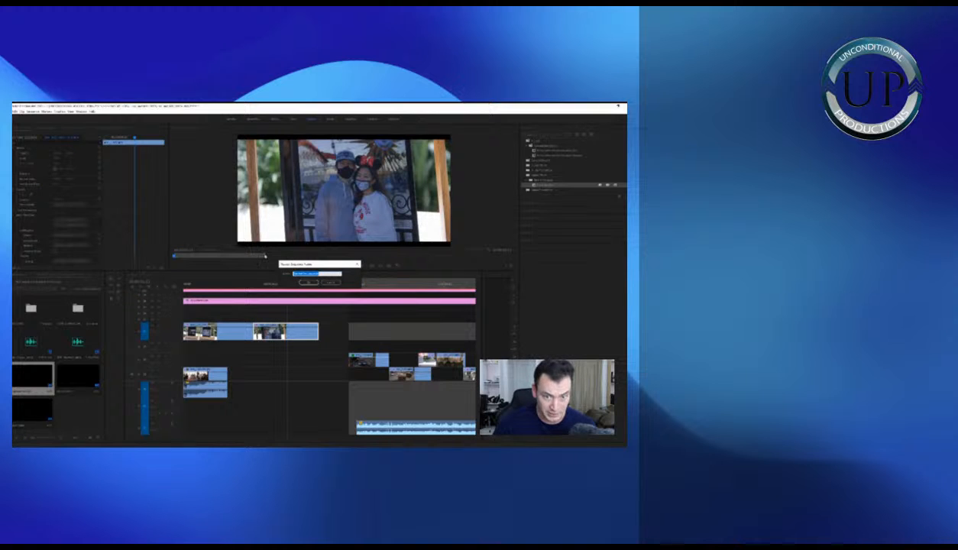
pyautogui.press('Return')
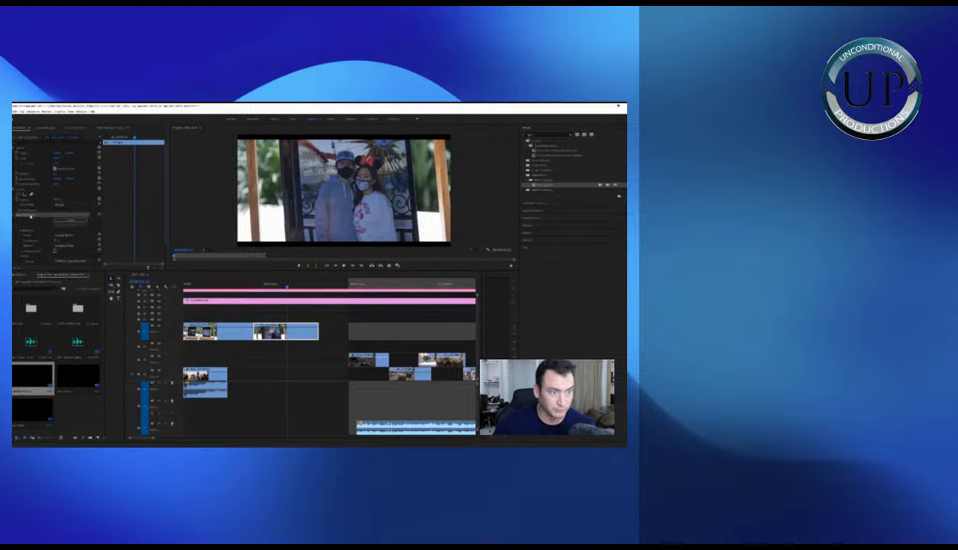
# Remove the Warp Stabilizer effect from the second framed-photo clip and nest the clip under the default sequence name
pyautogui.press('Delete')
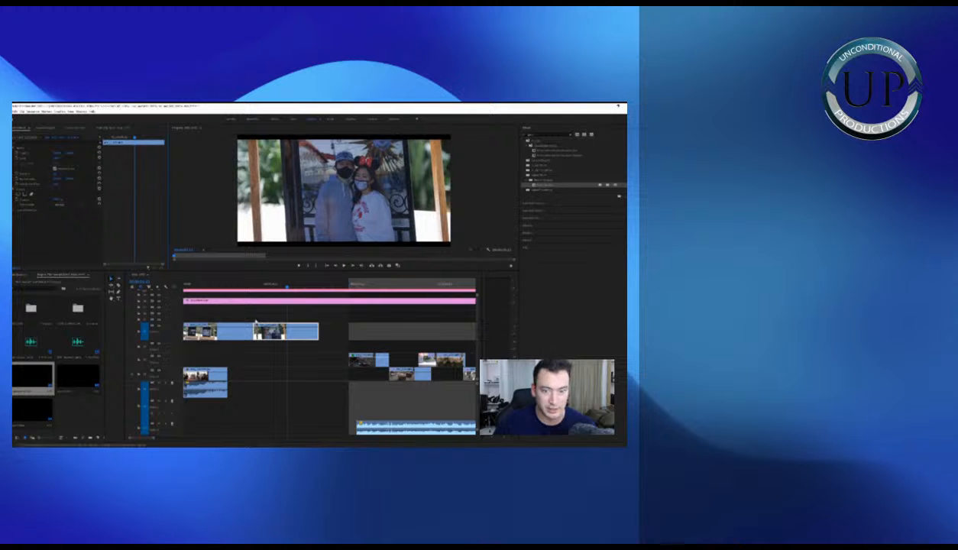
pyautogui.rightClick(304, 331)
pyautogui.click(378, 360)
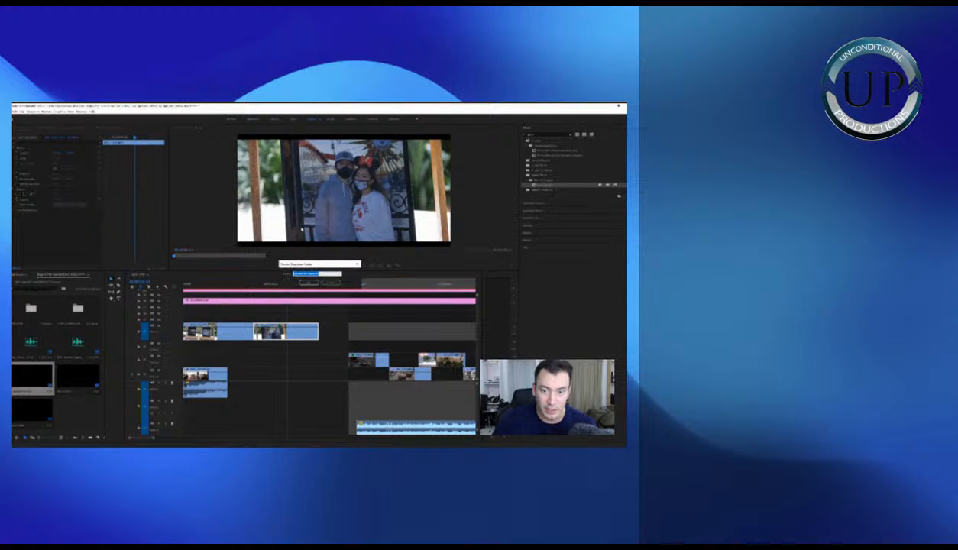
pyautogui.press('Return')
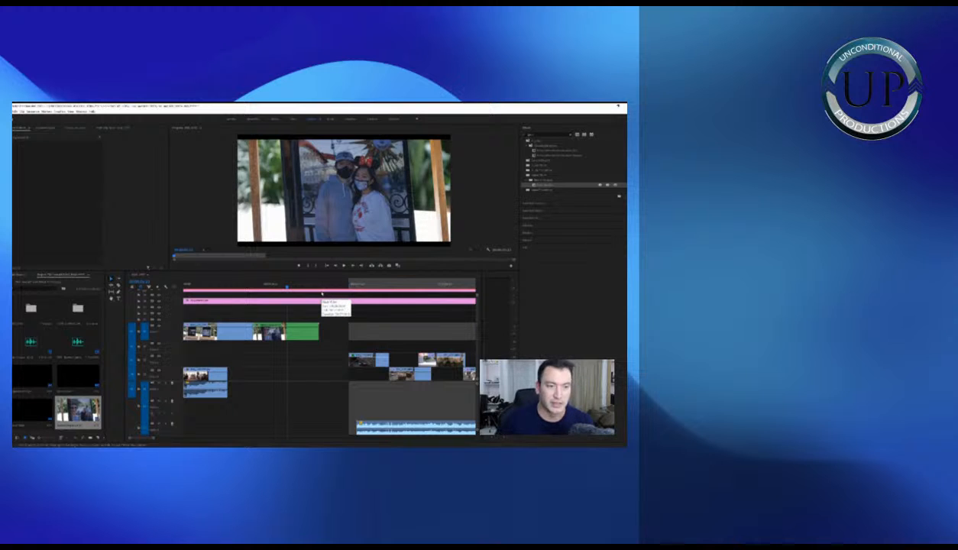
pyautogui.click(306, 334)
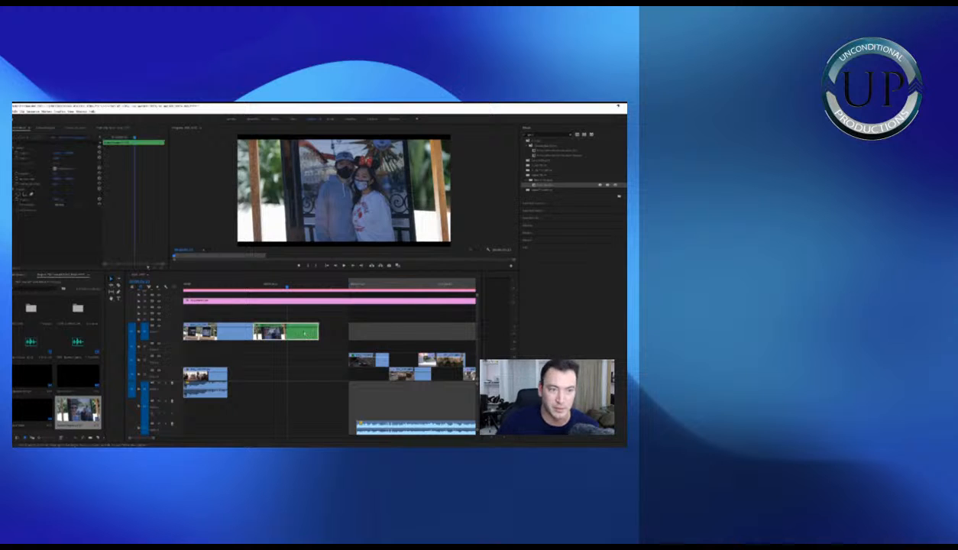
pyautogui.click(279, 317)
pyautogui.click(299, 334)
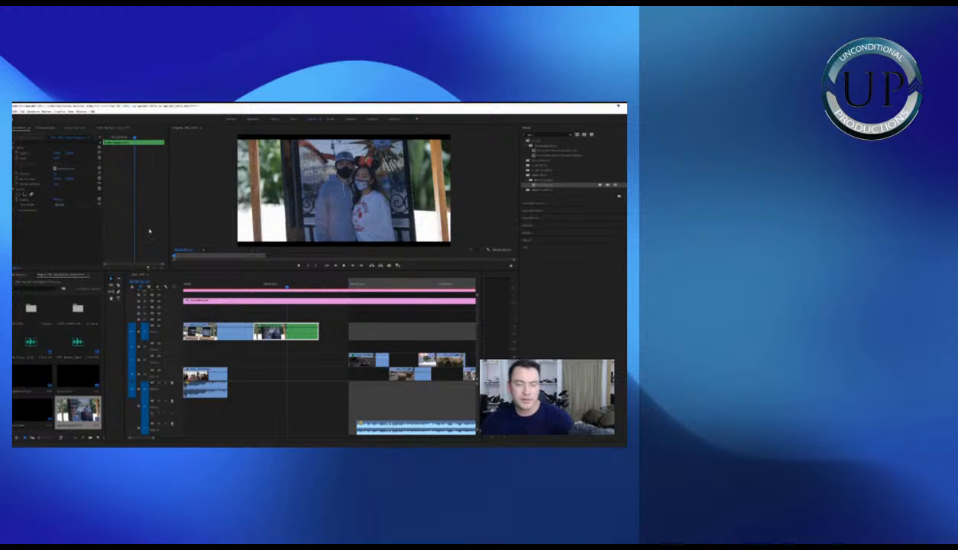
pyautogui.click(312, 318)
pyautogui.click(304, 337)
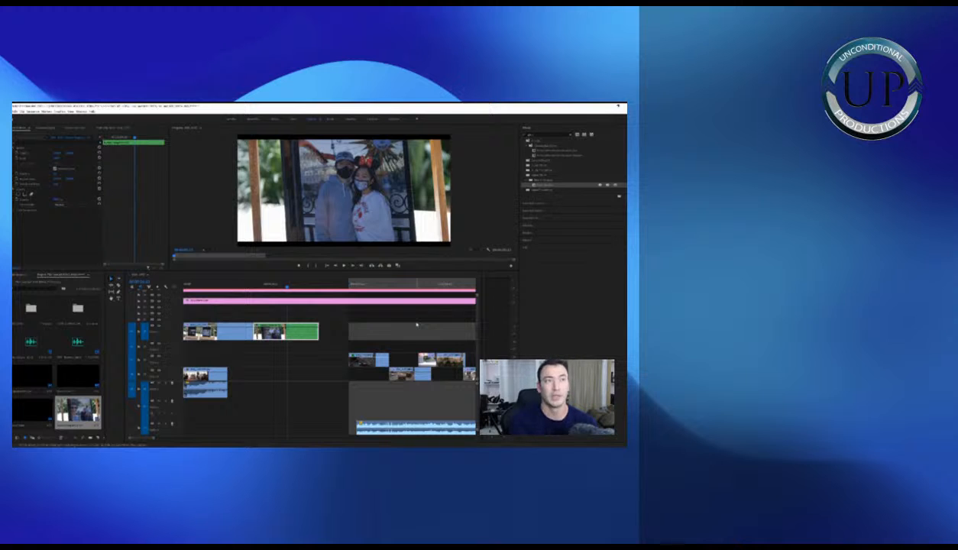
pyautogui.click(332, 330)
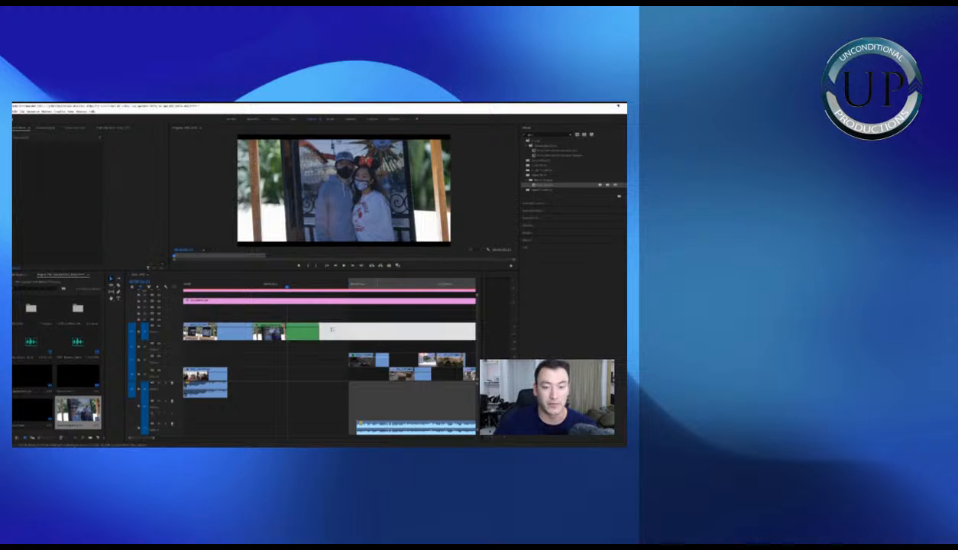
pyautogui.click(296, 331)
pyautogui.click(331, 332)
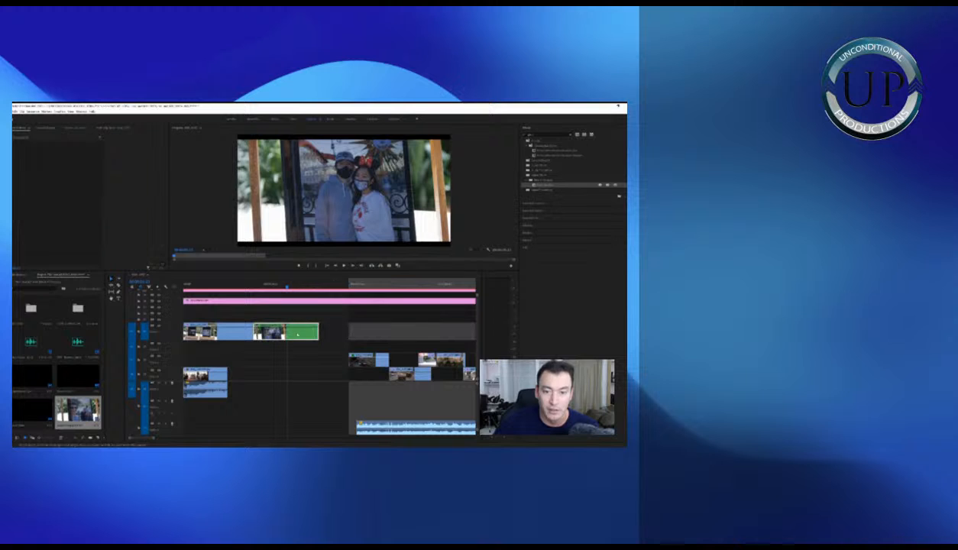
# Find the Warp Stabilizer effect and apply it to the nested framed-photo clip
pyautogui.click(297, 333)
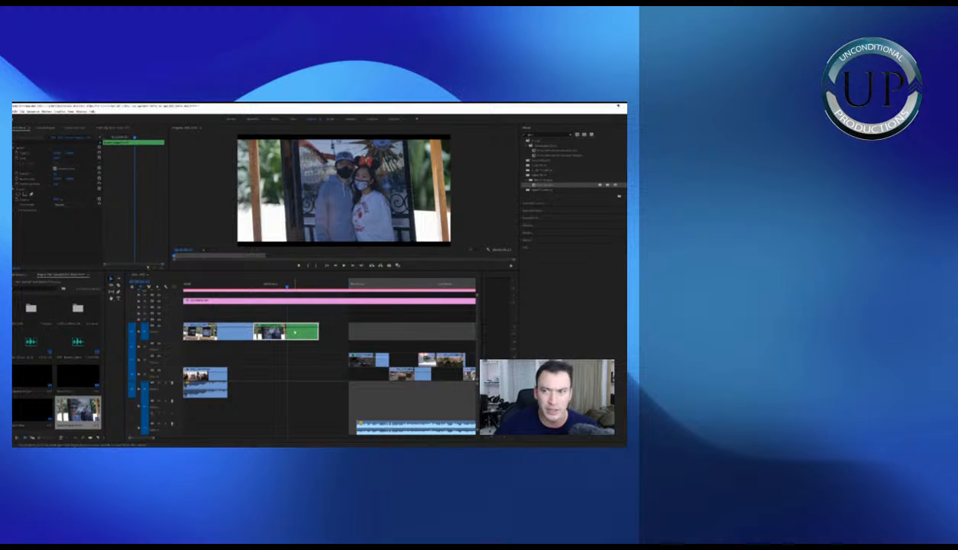
pyautogui.click(545, 134)
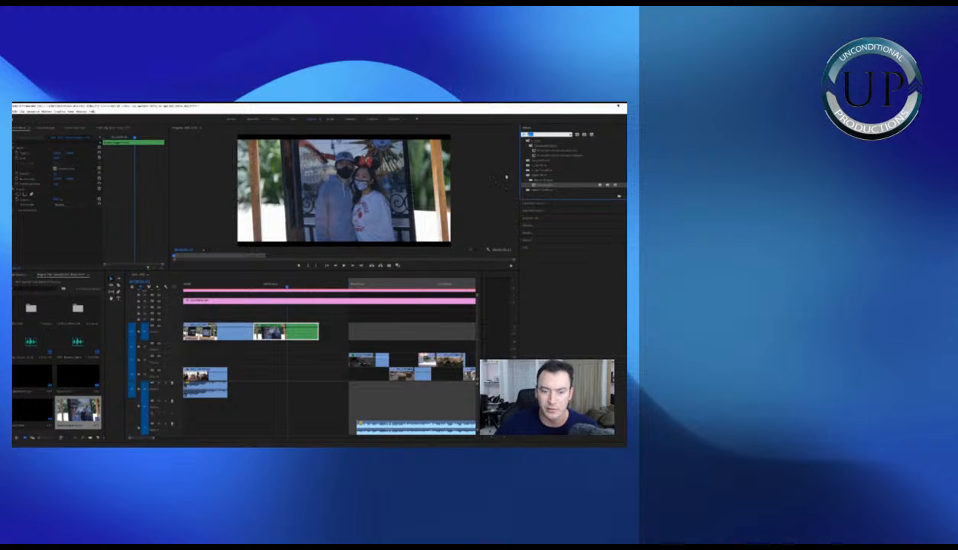
pyautogui.write('dist')
pyautogui.moveTo(551, 177); pyautogui.dragTo(313, 329)
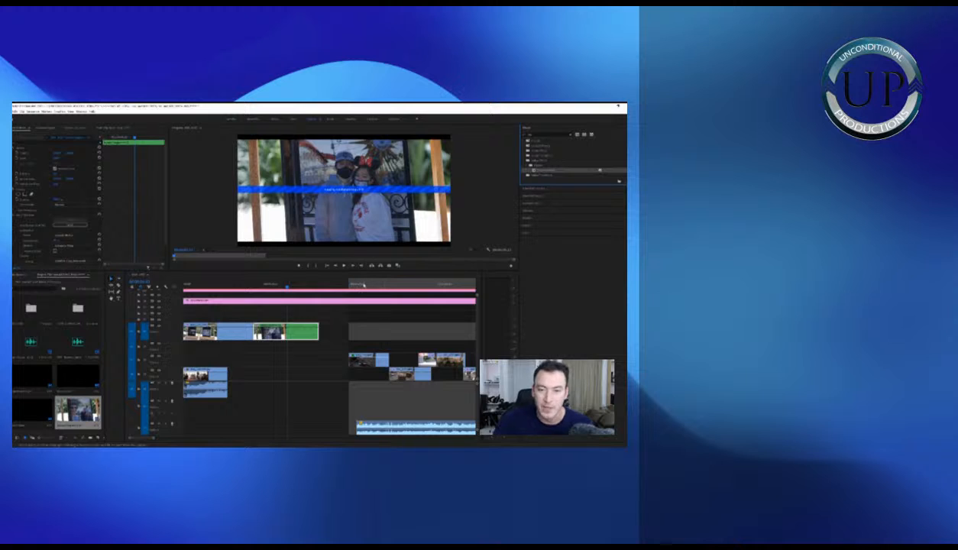
# Move the nested clip and the framed-photo clip before it down two video tracks
pyautogui.click(362, 285)
pyautogui.moveTo(263, 334); pyautogui.dragTo(275, 359)
pyautogui.moveTo(242, 333); pyautogui.dragTo(242, 358)
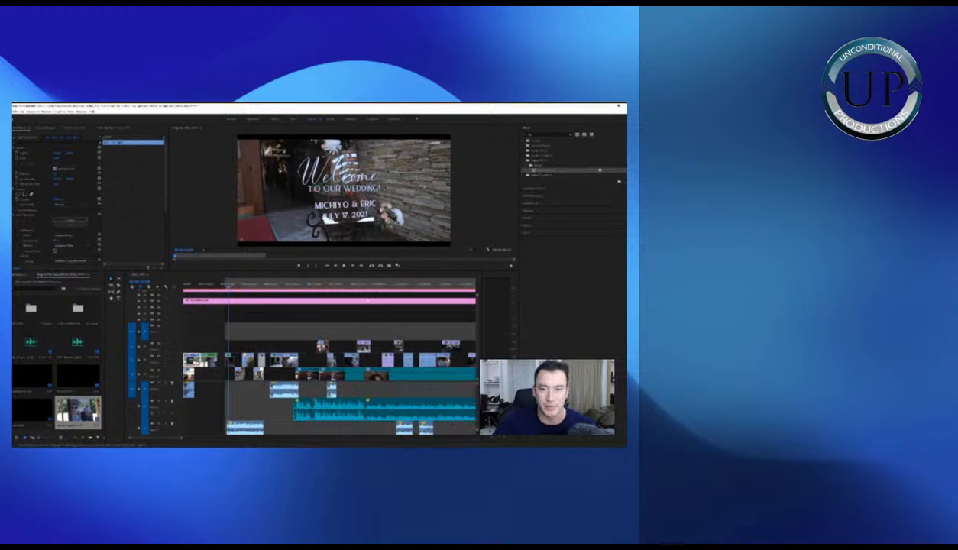